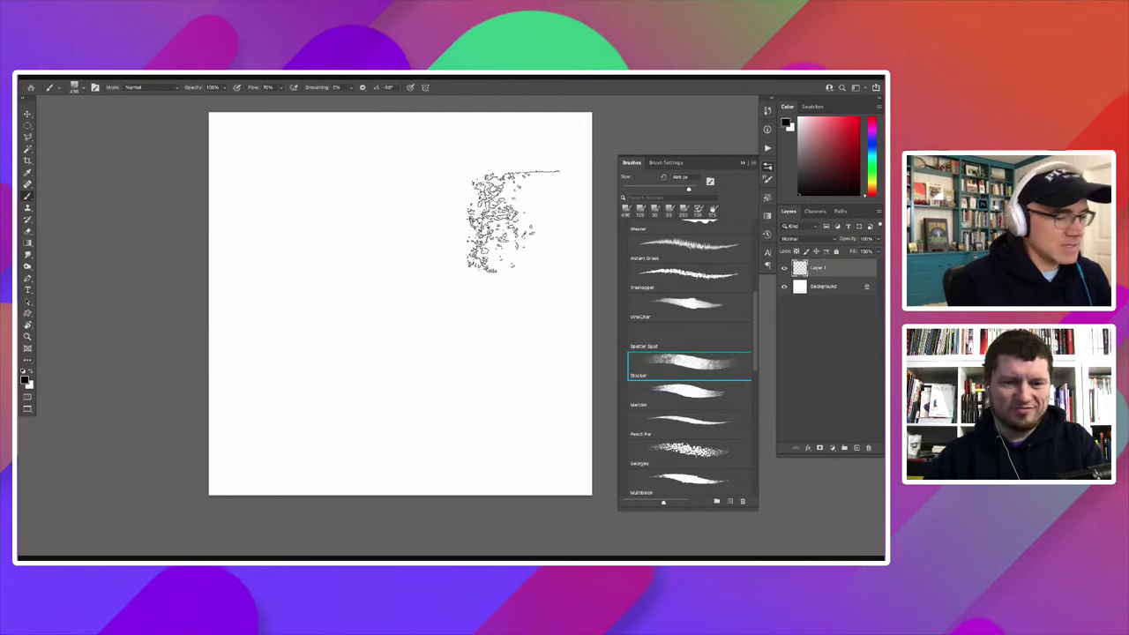
Step: Browse the brush list and select the Weaver brush to try it
scroll(688, 300, "up", 5)
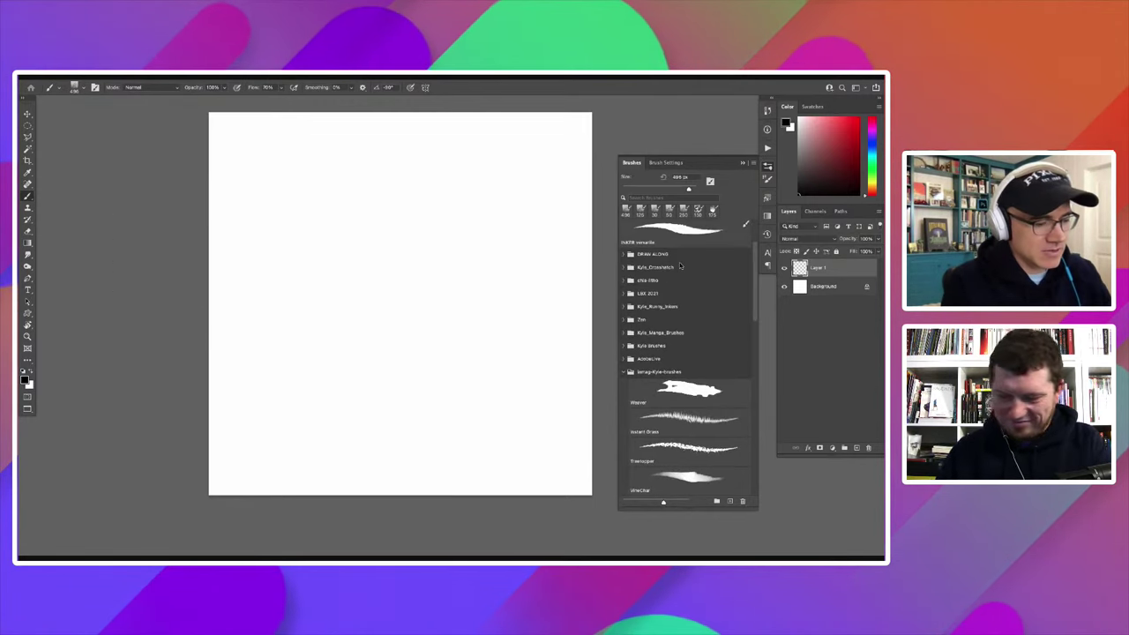
scroll(660, 289, "down", 2)
scroll(659, 289, "up", 4)
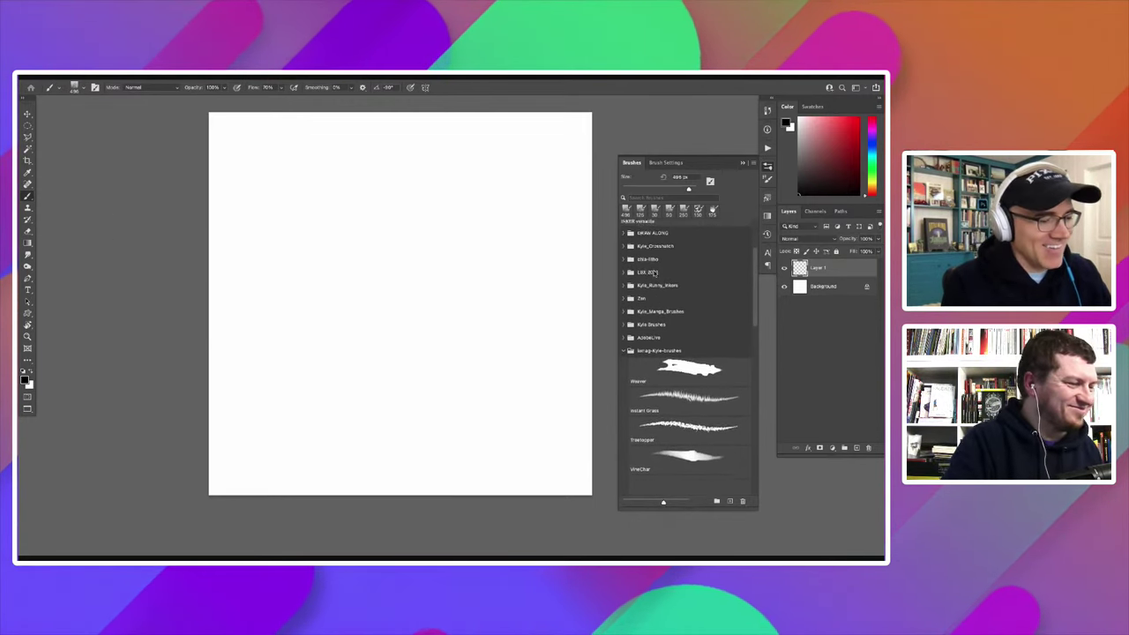
scroll(651, 283, "down", 3)
scroll(651, 284, "up", 3)
scroll(649, 287, "down", 3)
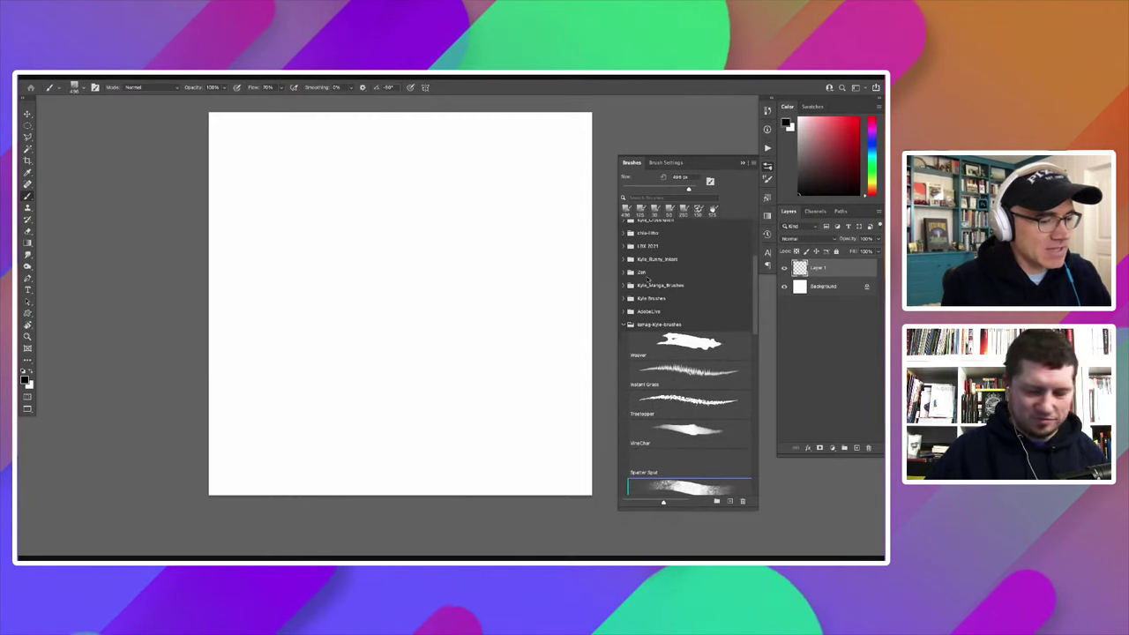
scroll(645, 292, "down", 2)
scroll(646, 292, "down", 5)
scroll(639, 296, "down", 2)
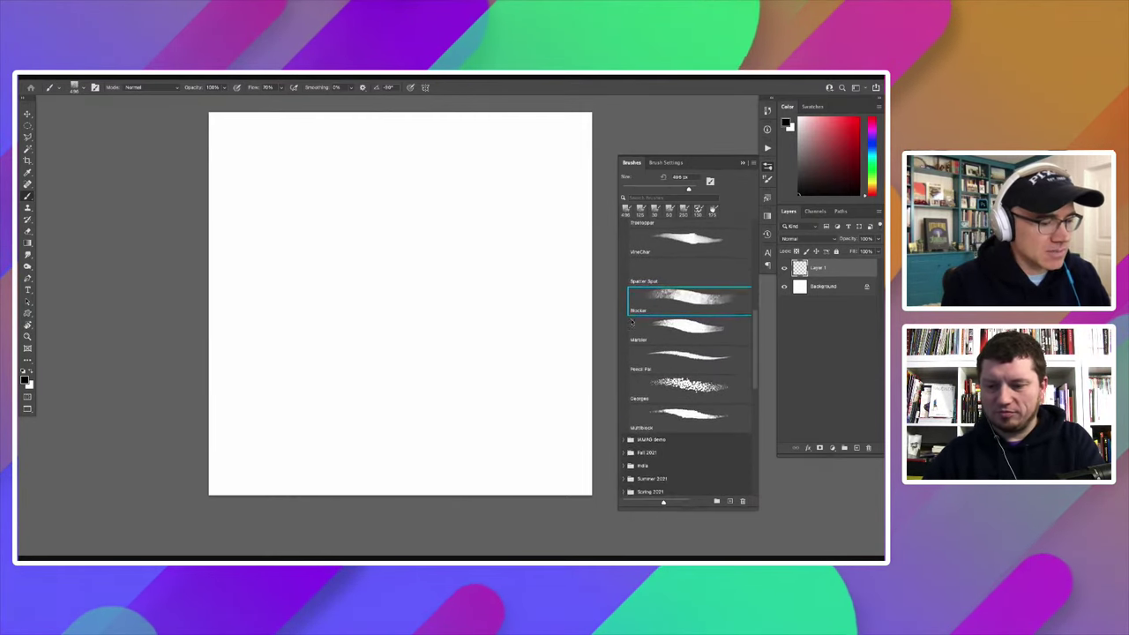
scroll(629, 299, "up", 5)
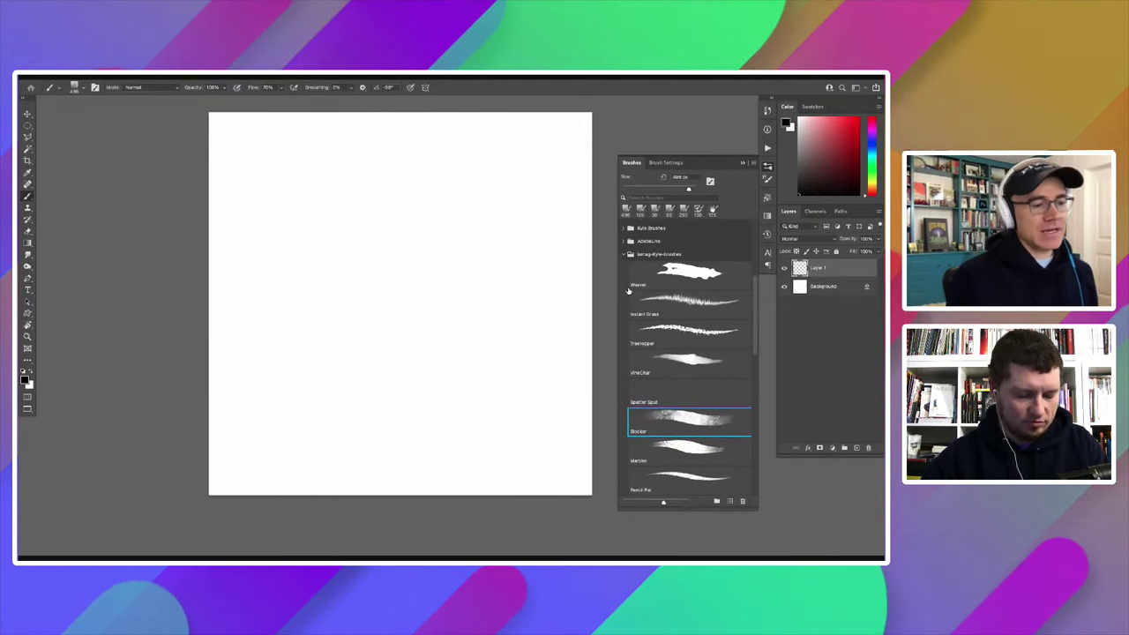
left_click(629, 291)
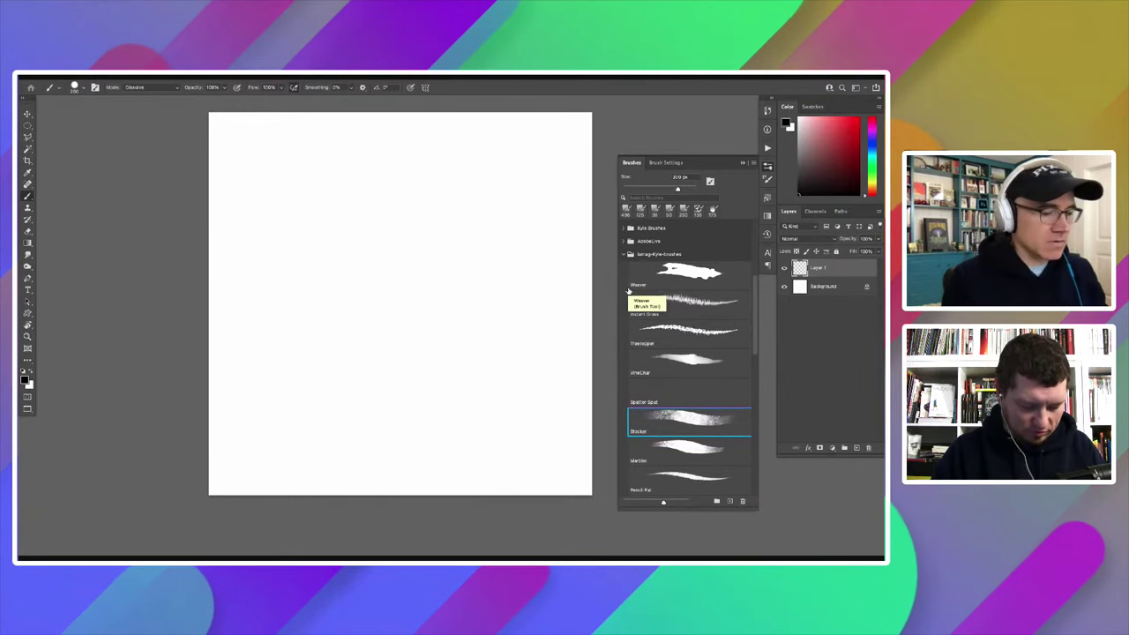
Step: Scroll the brushes and check the Brushes panel options menu, closing it unchanged
scroll(652, 300, "down", 2)
scroll(670, 304, "up", 3)
scroll(677, 309, "down", 2)
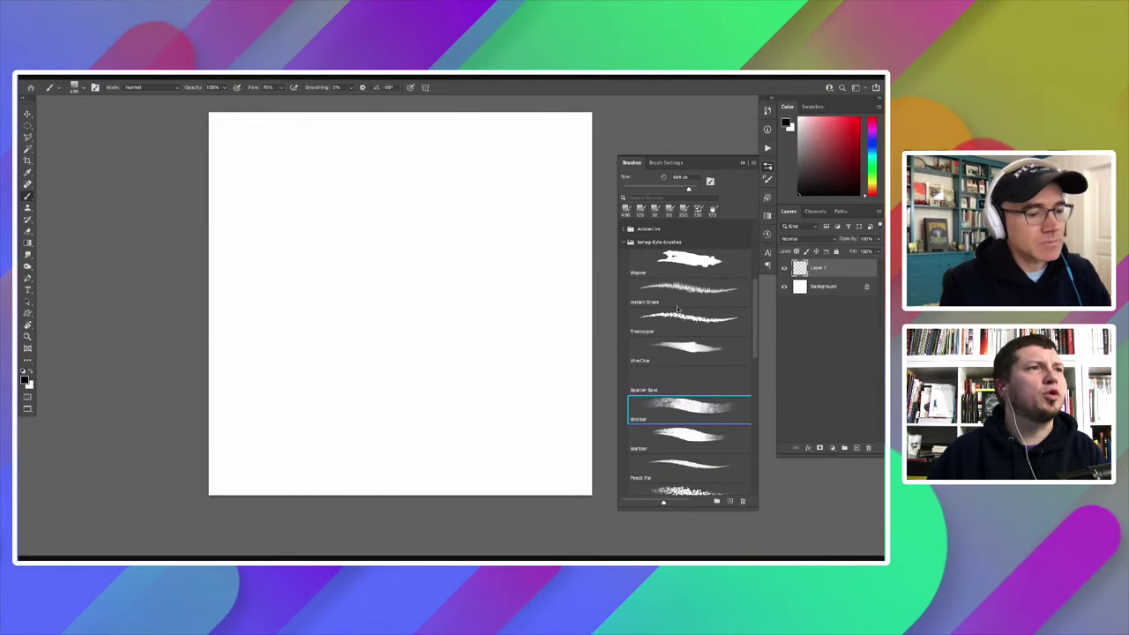
scroll(677, 308, "up", 3)
scroll(741, 291, "down", 2)
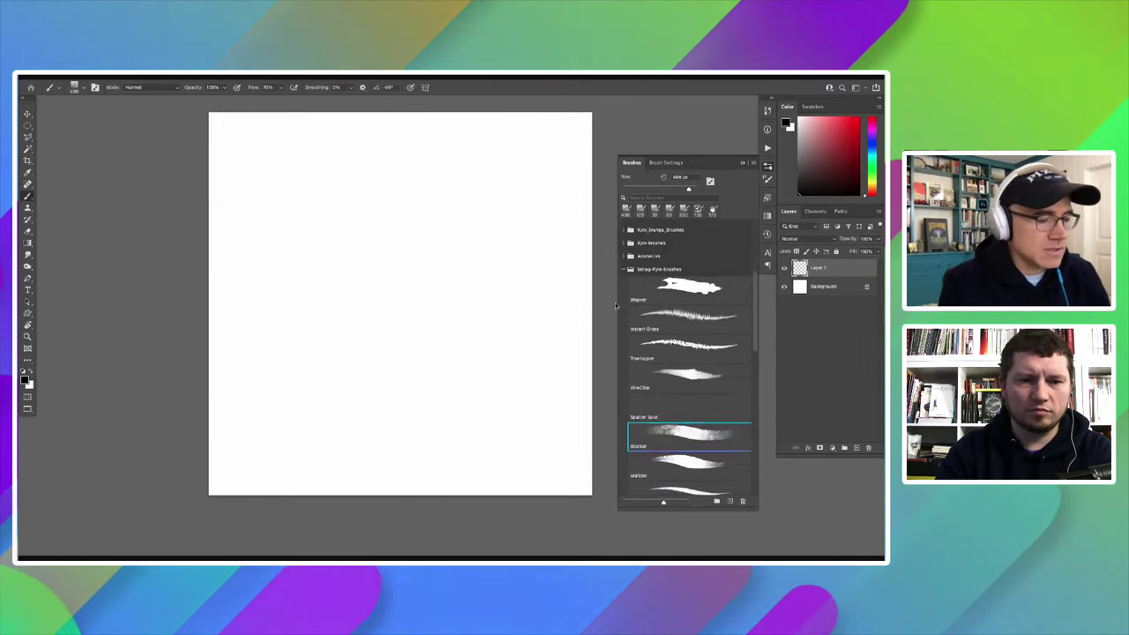
scroll(616, 305, "down", 1)
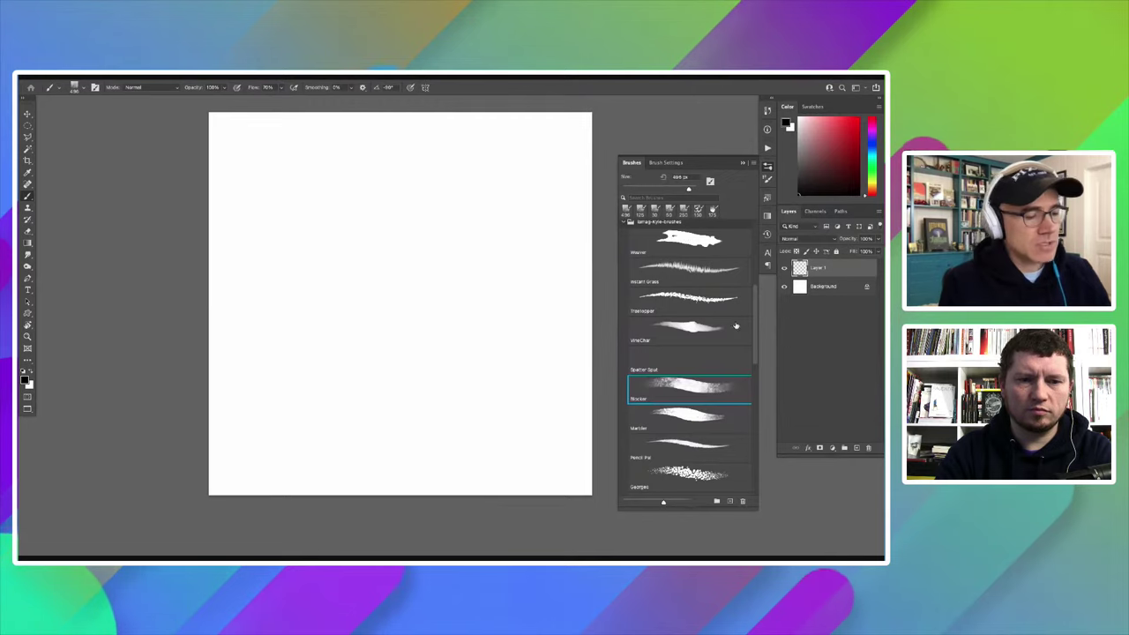
scroll(638, 302, "up", 1)
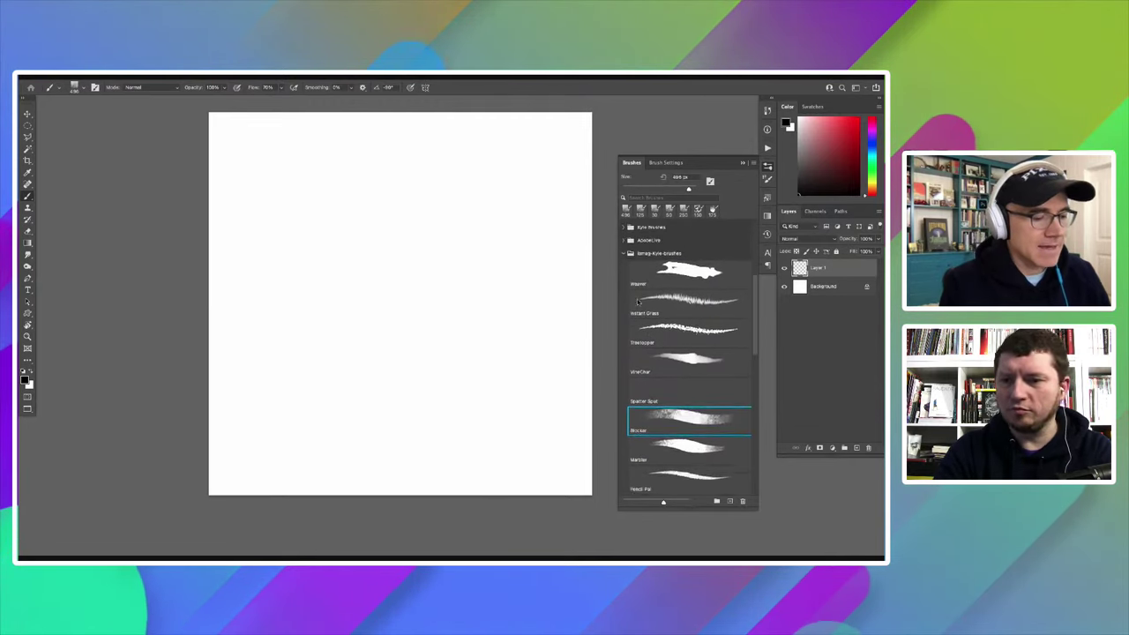
scroll(638, 301, "down", 1)
scroll(633, 295, "up", 2)
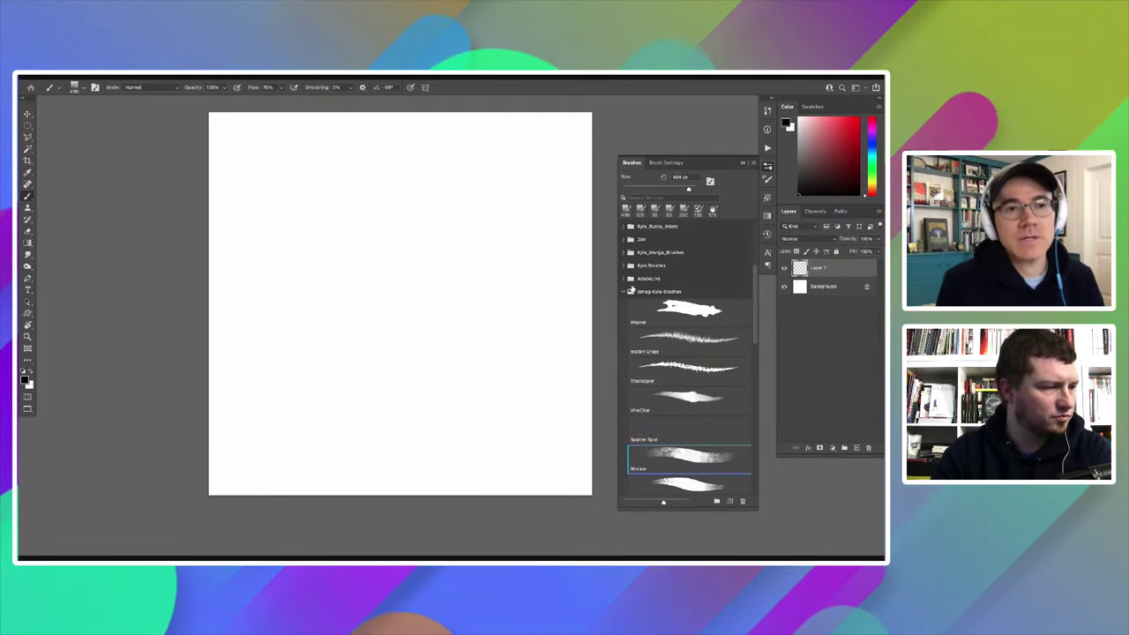
scroll(670, 291, "down", 2)
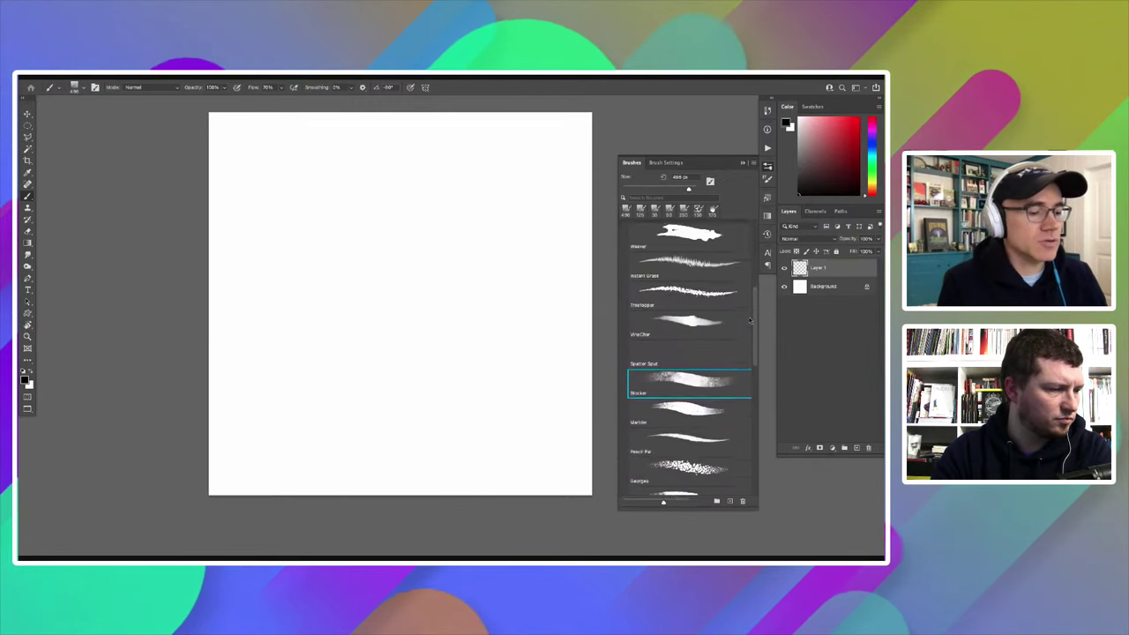
scroll(723, 295, "up", 2)
scroll(743, 295, "up", 4)
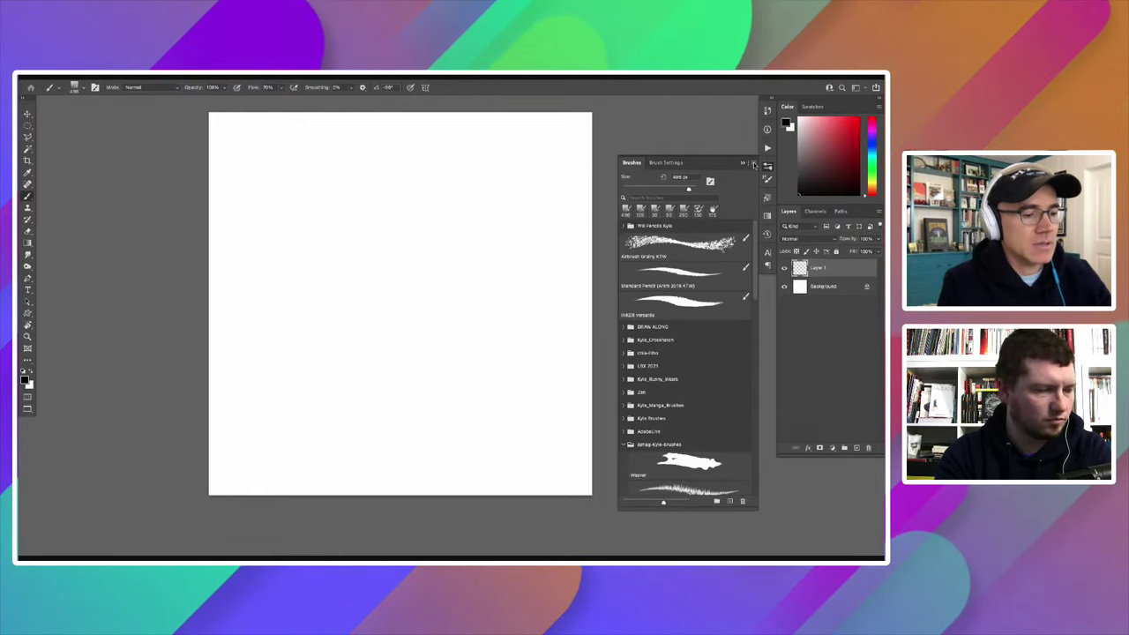
left_click(754, 164)
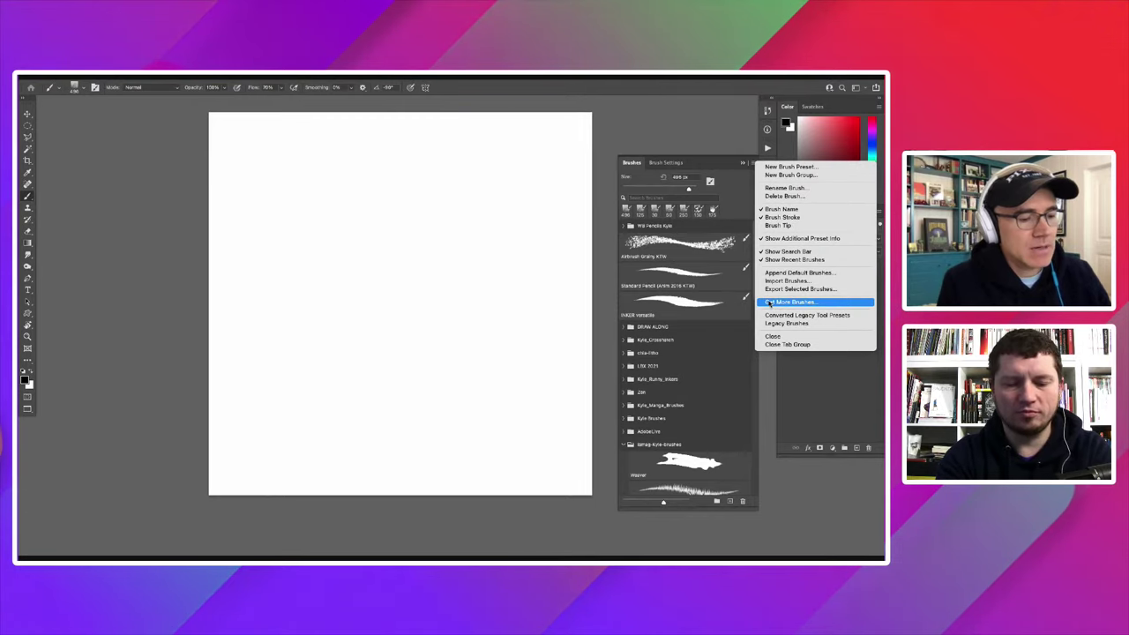
left_click(660, 155)
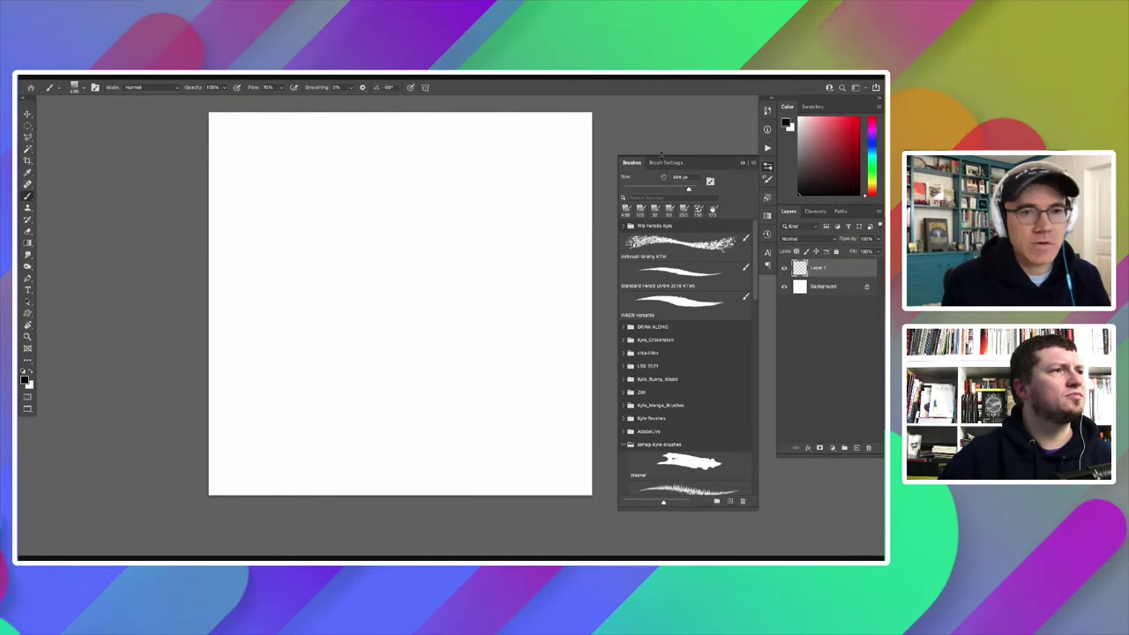
Step: Test-dab the current brush on the canvas and collapse the open brush group
left_click(363, 275)
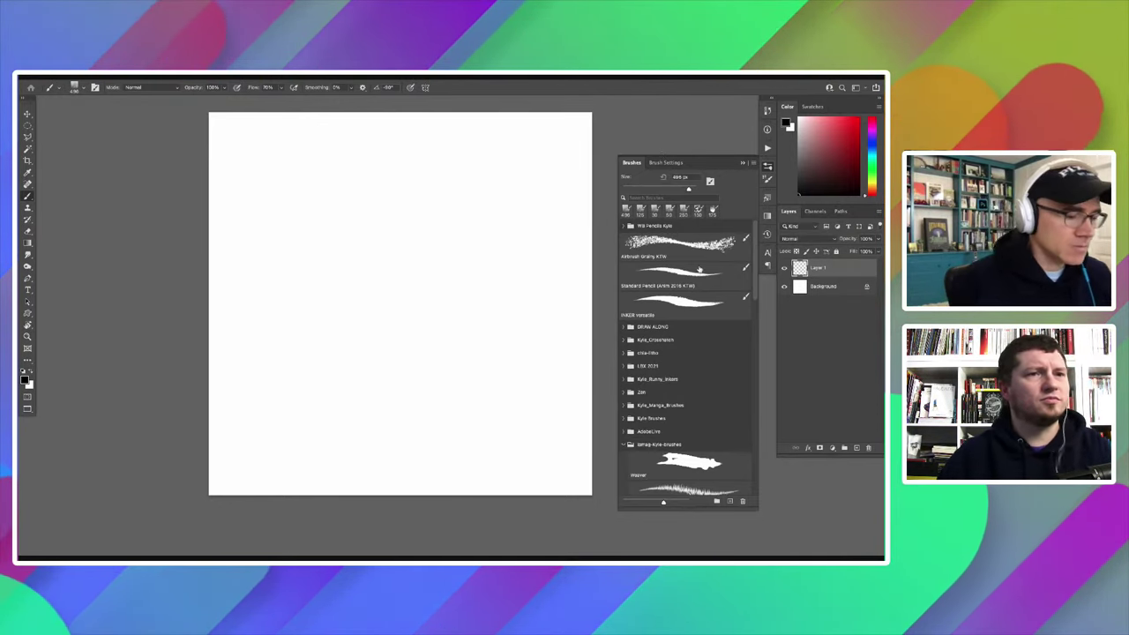
scroll(646, 326, "down", 3)
scroll(645, 327, "down", 3)
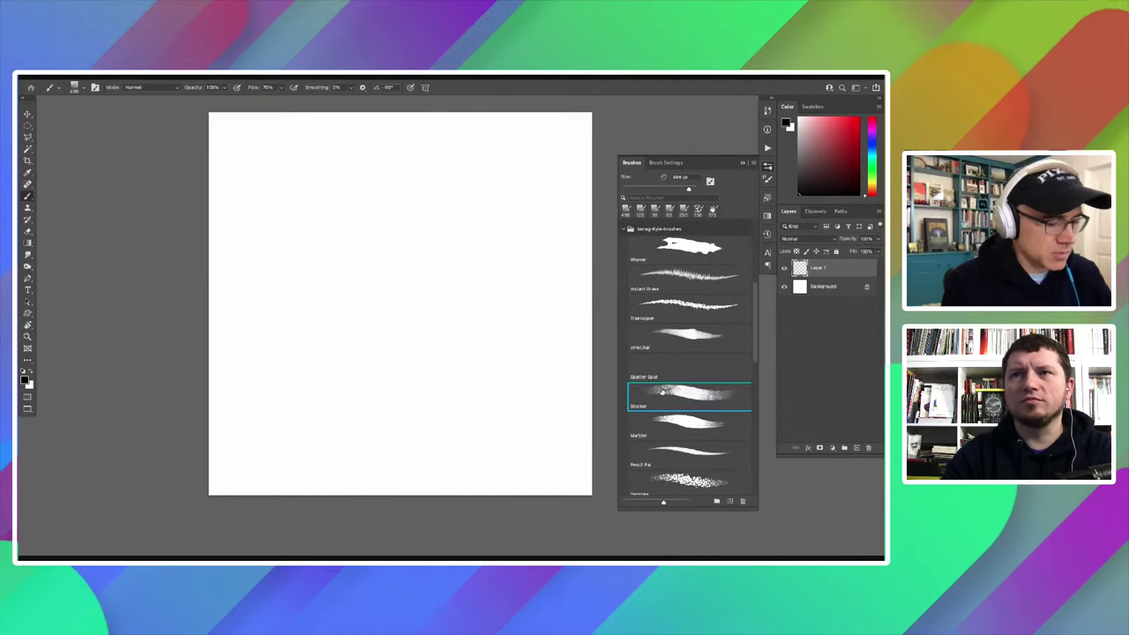
scroll(704, 268, "up", 3)
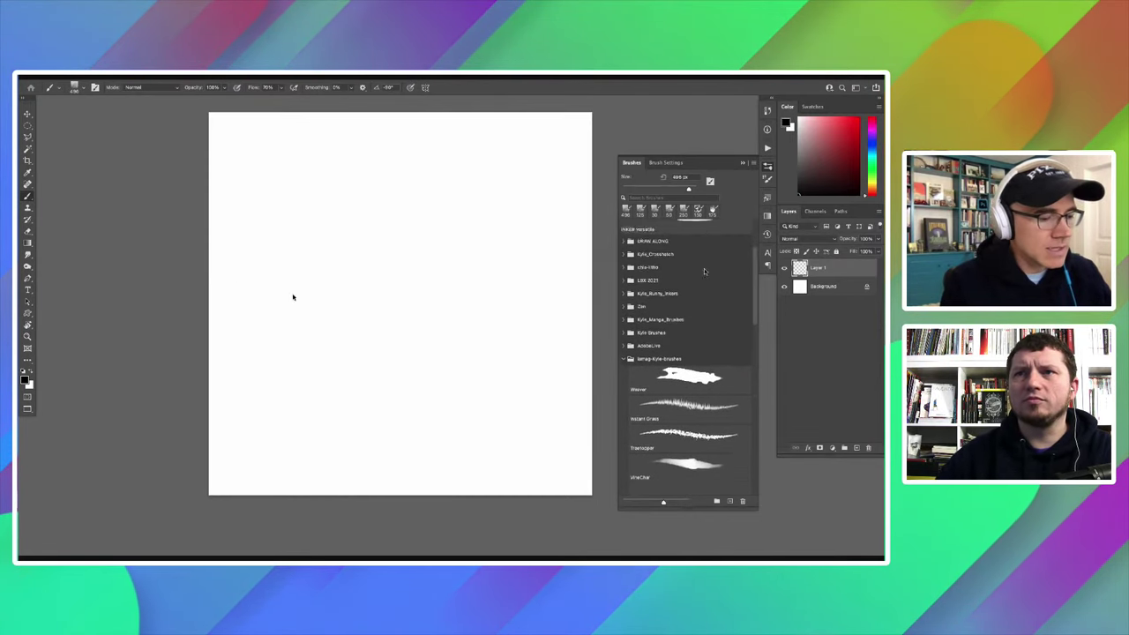
left_click(628, 325)
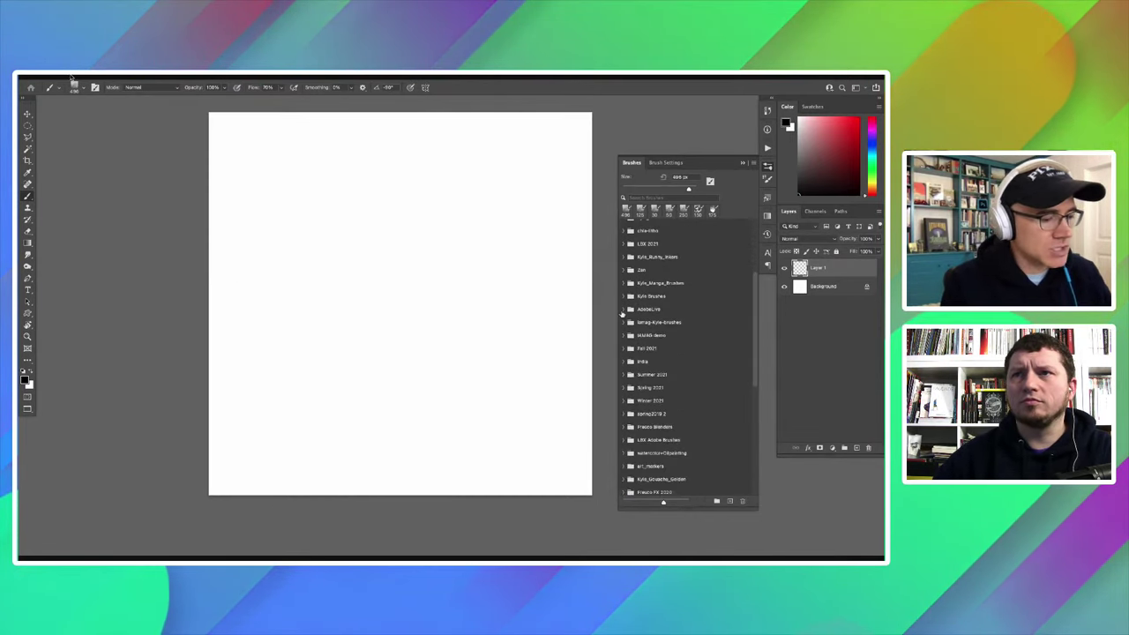
scroll(685, 256, "down", 2)
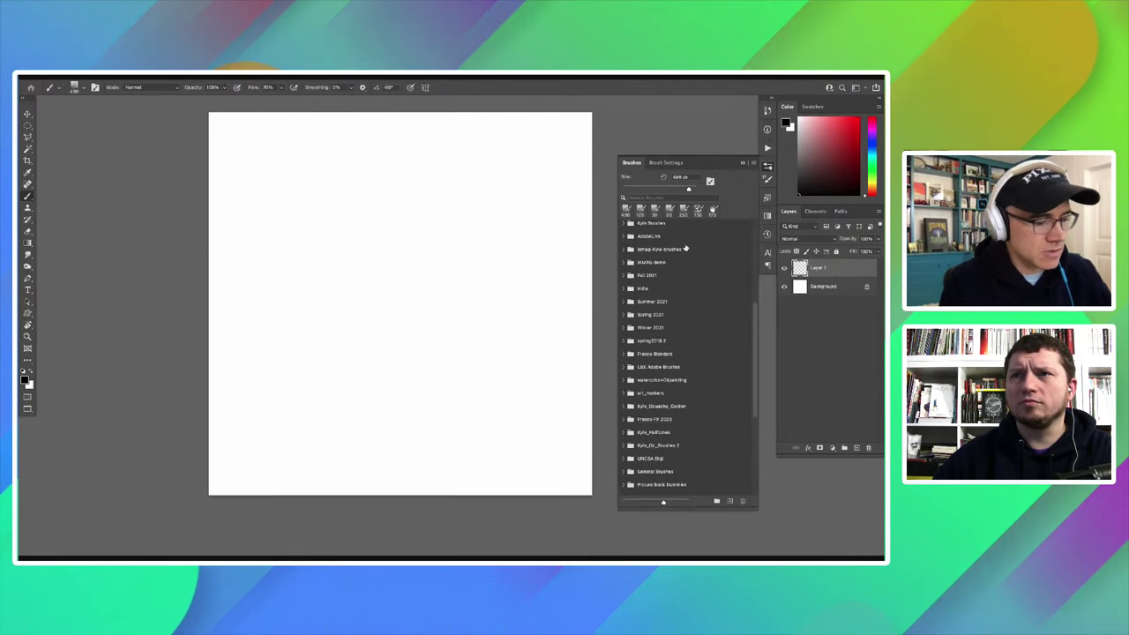
Step: Expand the Winter 2021 brush set, browse its brushes, and collapse it again
left_click(624, 327)
scroll(738, 268, "down", 5)
scroll(688, 308, "down", 5)
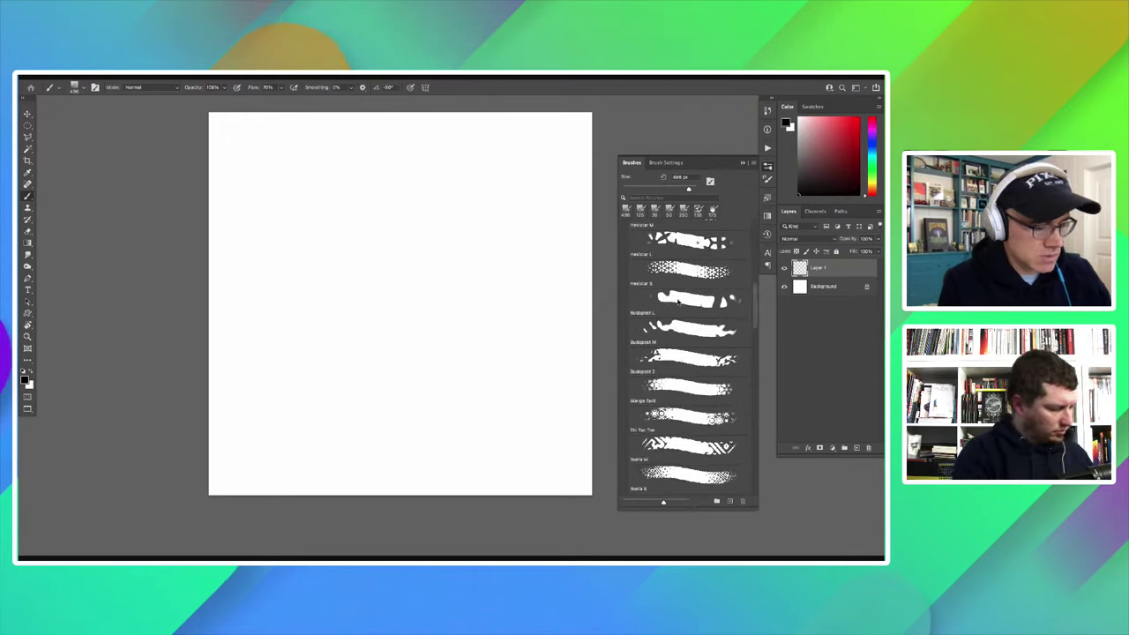
scroll(670, 335, "down", 5)
scroll(637, 357, "down", 5)
scroll(637, 358, "down", 3)
scroll(637, 358, "down", 3)
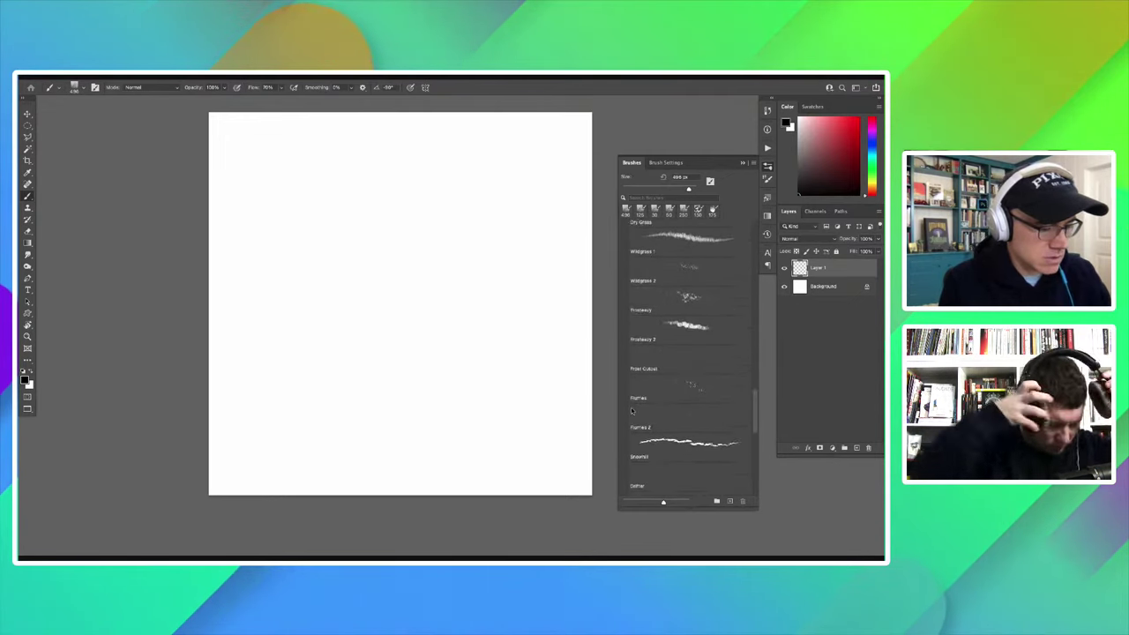
scroll(635, 353, "down", 3)
scroll(631, 323, "up", 10)
scroll(630, 323, "up", 3)
scroll(628, 319, "up", 3)
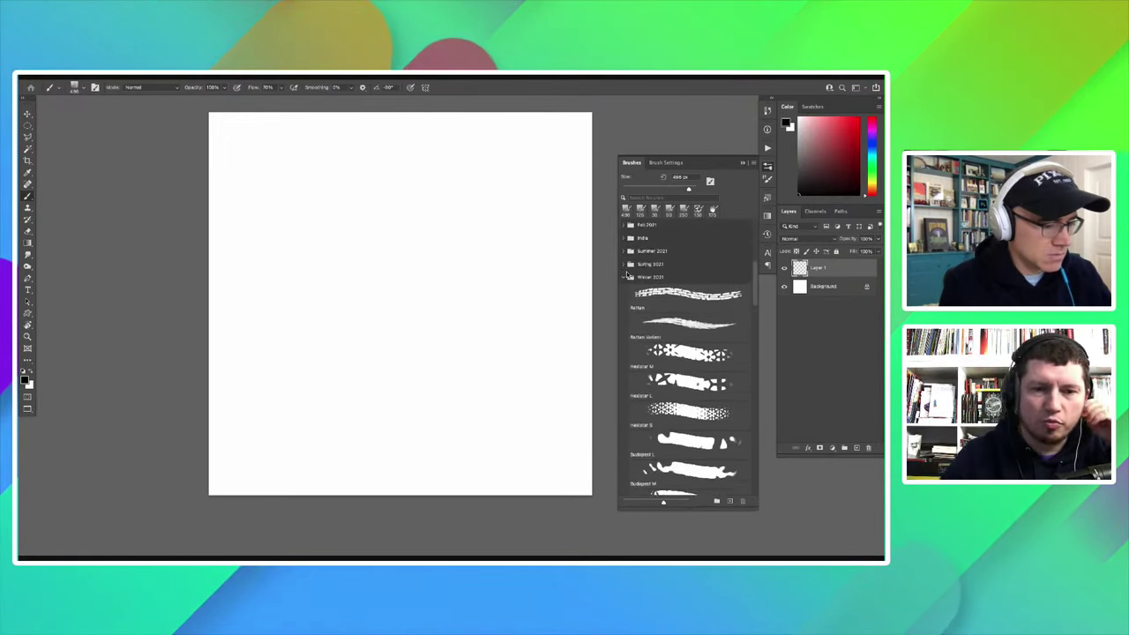
scroll(626, 316, "up", 3)
left_click(620, 308)
Step: Expand Spring 2021 and scroll through its Gravity, Splat and Big Bay brushes
left_click(623, 295)
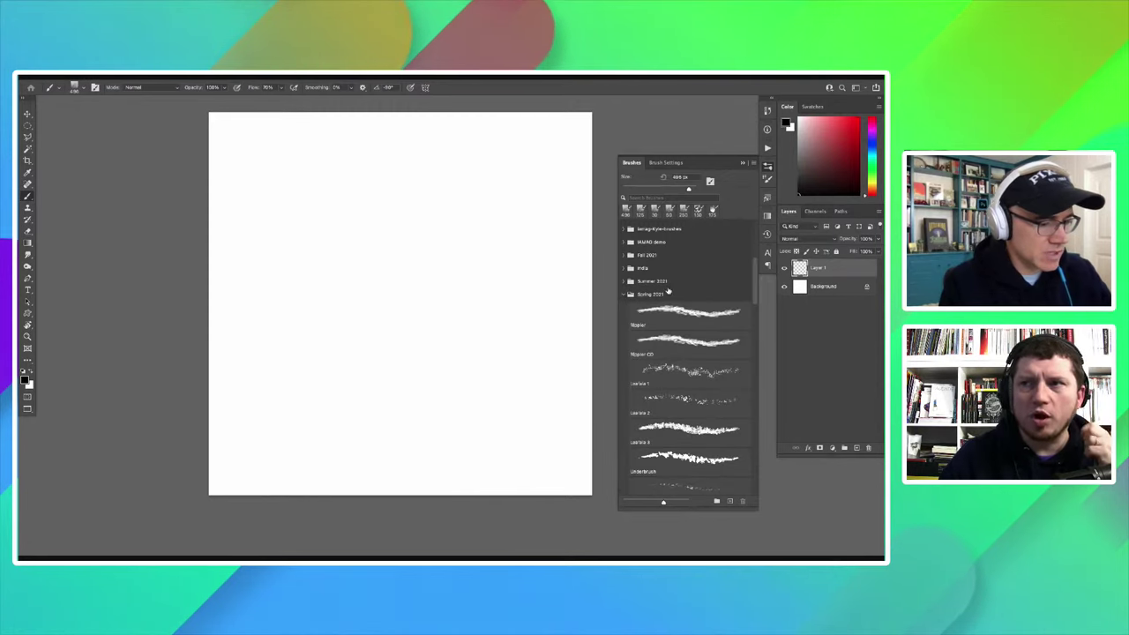
scroll(748, 295, "down", 3)
scroll(748, 295, "down", 3)
scroll(748, 294, "down", 2)
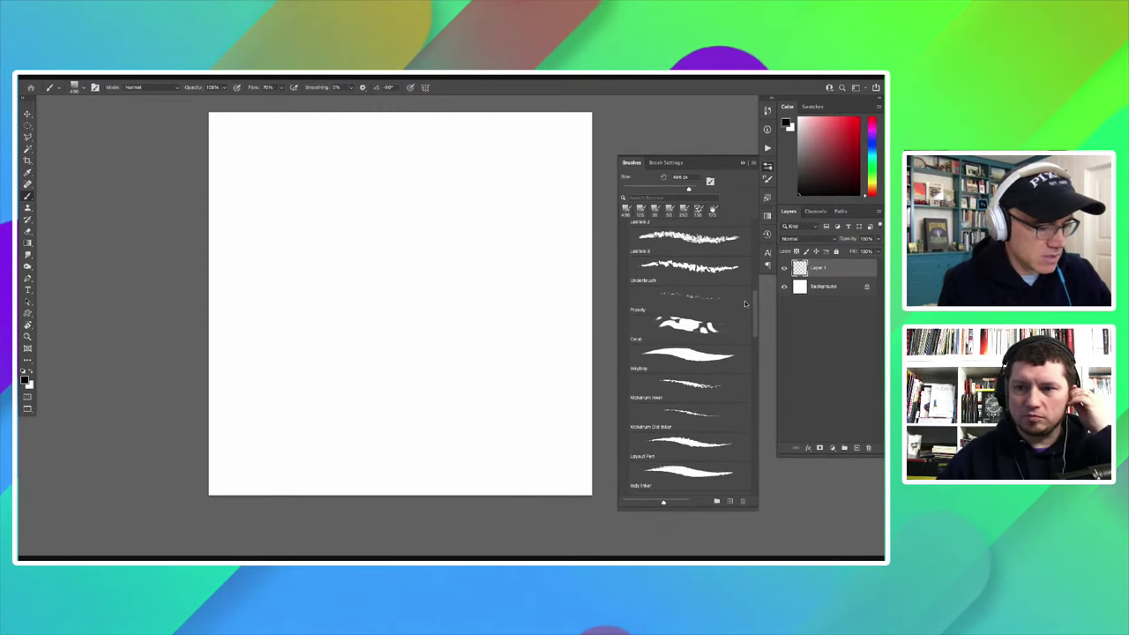
scroll(745, 305, "down", 2)
scroll(745, 317, "down", 2)
scroll(742, 337, "down", 2)
scroll(743, 337, "down", 2)
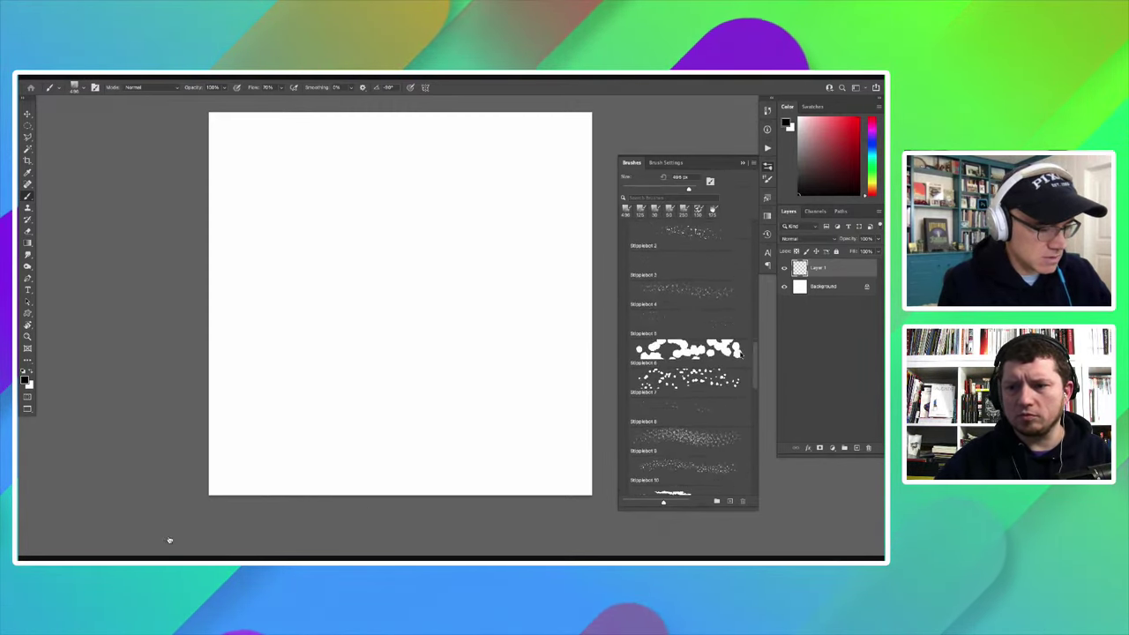
scroll(740, 350, "down", 2)
scroll(740, 364, "down", 2)
scroll(738, 377, "down", 2)
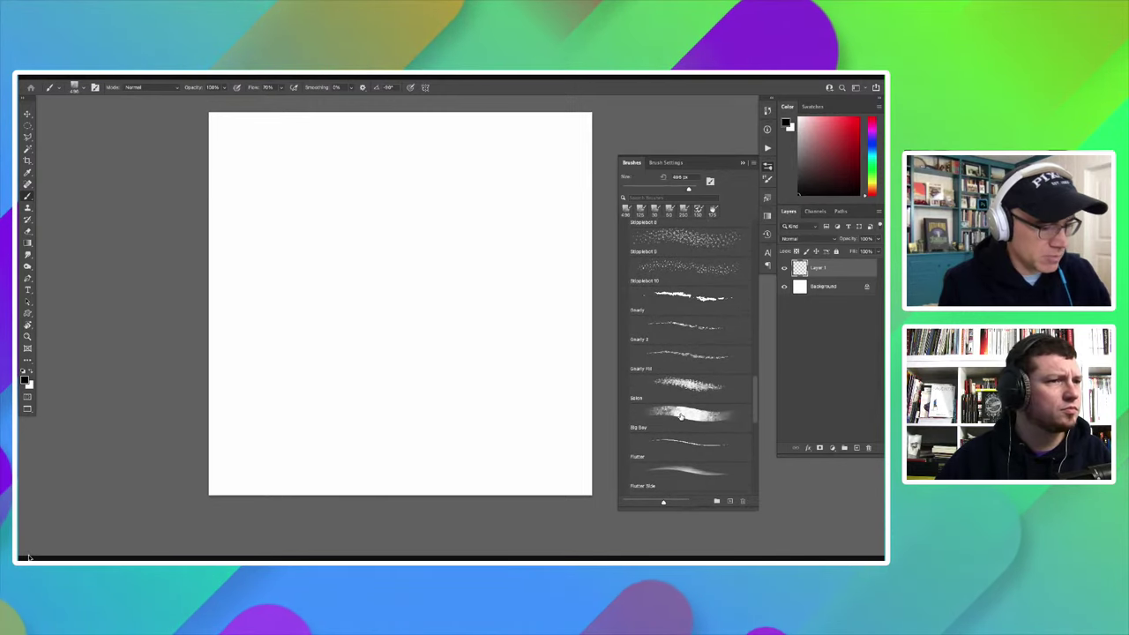
Step: Select the Big Bay brush, paint a grey test stroke, and undo it
left_click_drag(697, 415, 606, 402)
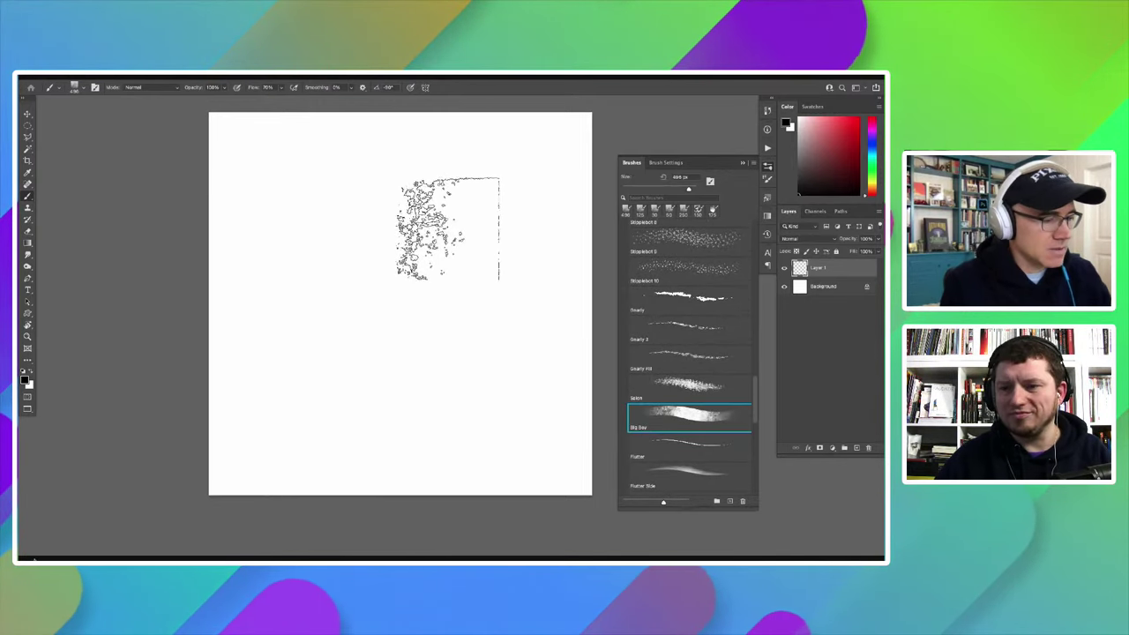
left_click_drag(432, 225, 467, 383)
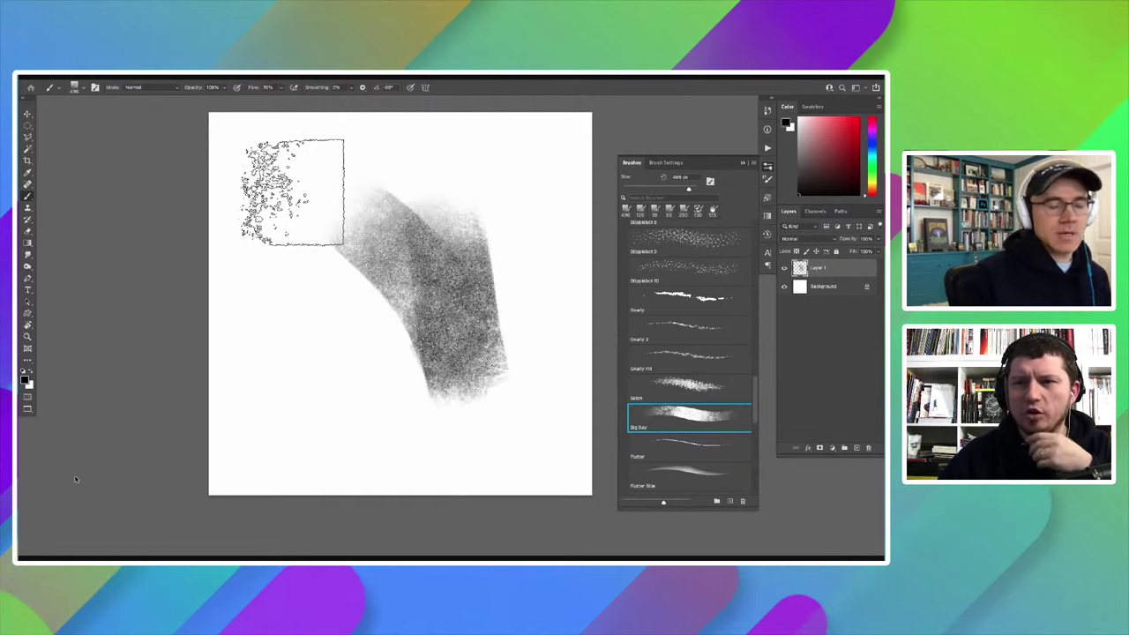
key("ctrl+z")
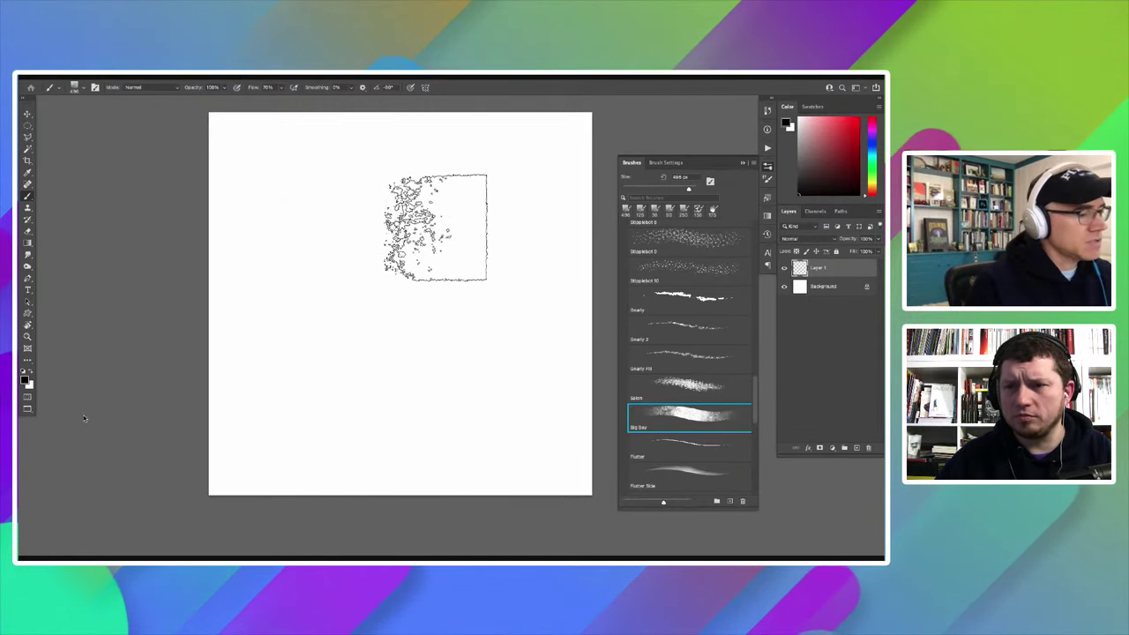
Step: Paint overlapping dark Big Bay strokes for the head, neck to canvas bottom, and eye socket
mouse_move(430, 216)
left_mouse_down()
mouse_move(344, 212)
mouse_move(350, 272)
mouse_move(406, 362)
left_mouse_up()
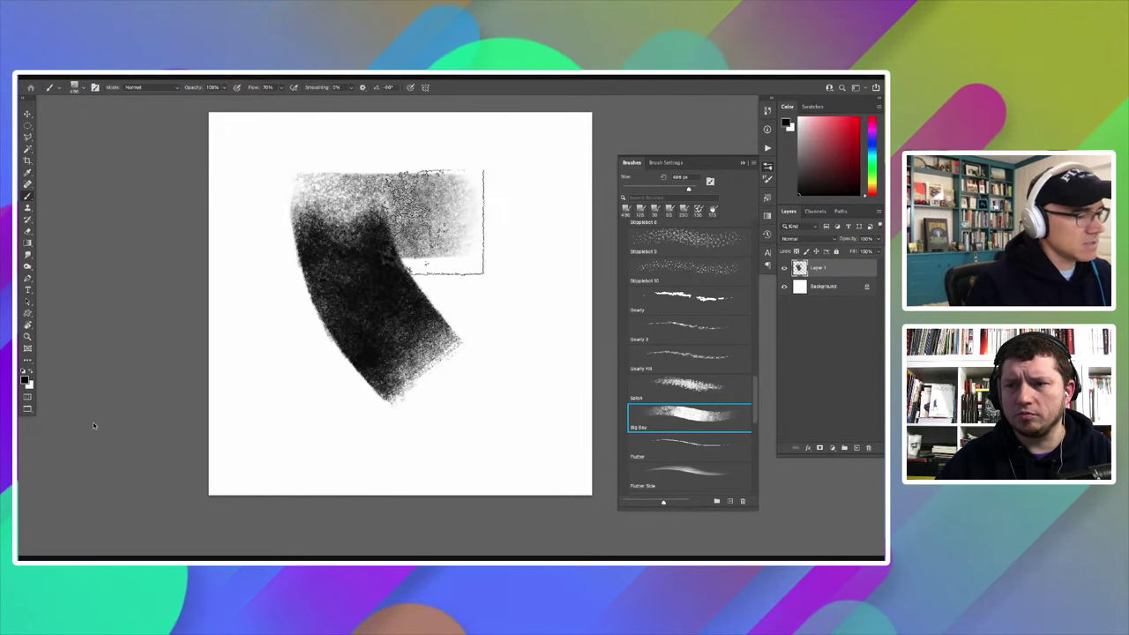
mouse_move(438, 221)
left_mouse_down()
mouse_move(452, 445)
mouse_move(410, 407)
left_mouse_up()
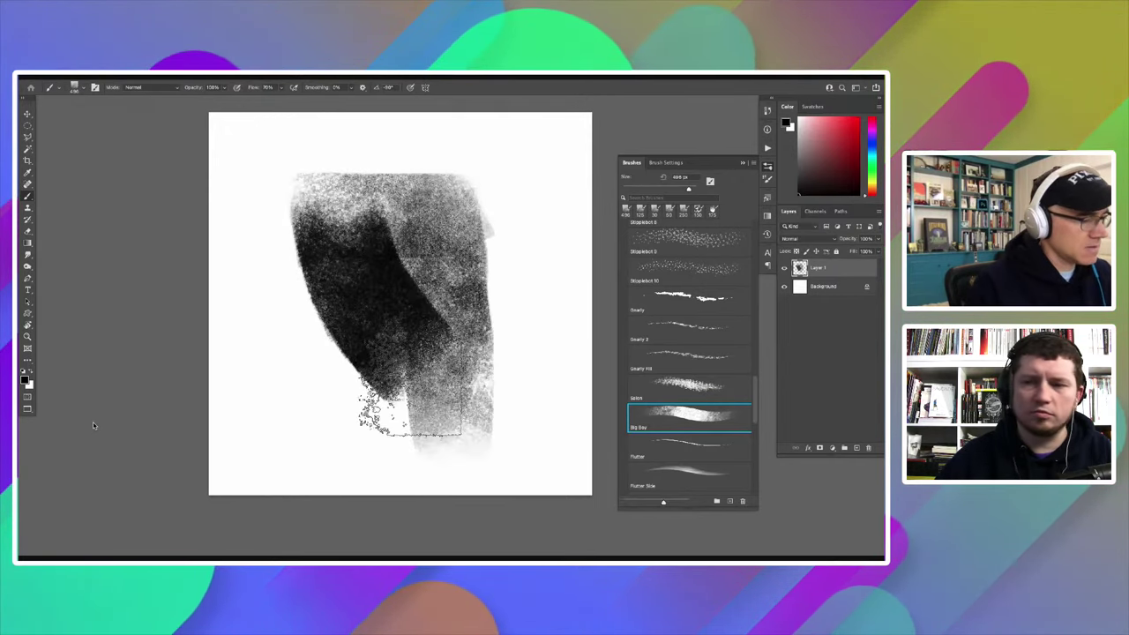
mouse_move(490, 251)
left_mouse_down()
mouse_move(466, 407)
mouse_move(322, 414)
mouse_move(313, 339)
mouse_move(327, 277)
mouse_move(290, 403)
mouse_move(264, 290)
left_mouse_up()
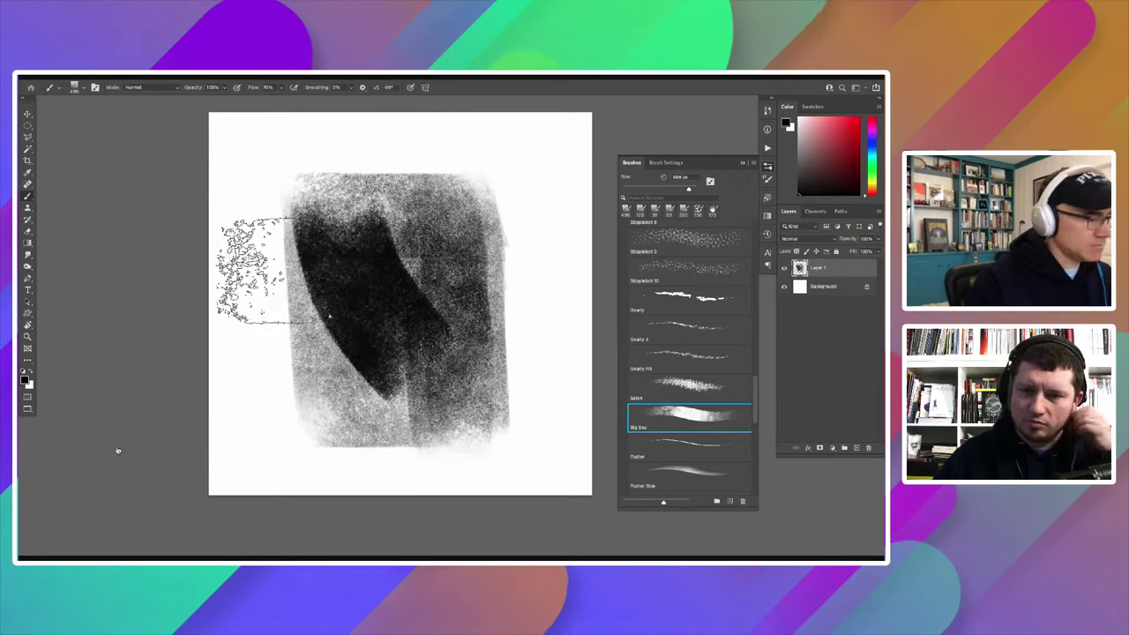
left_click_drag(329, 315, 327, 284)
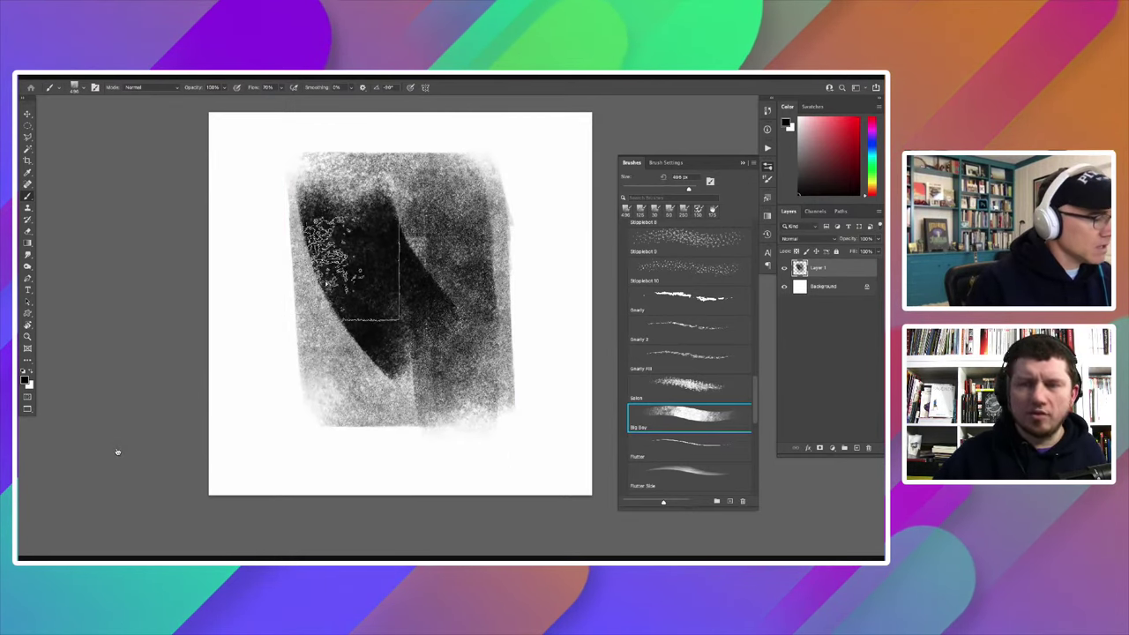
left_click_drag(345, 231, 359, 507)
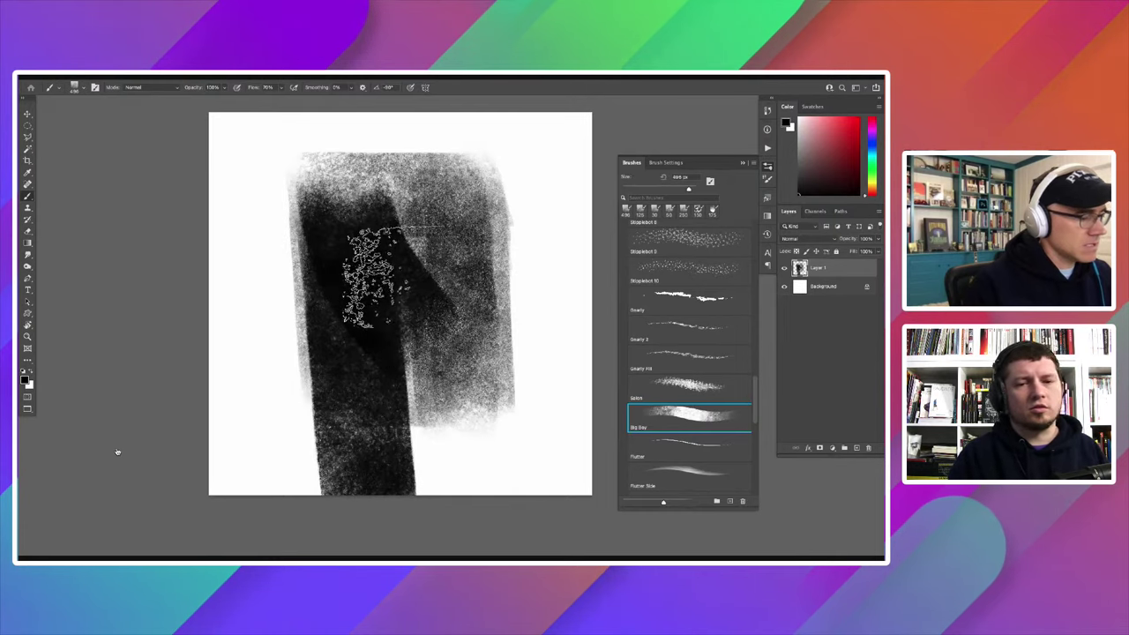
mouse_move(361, 264)
left_mouse_down()
mouse_move(396, 317)
mouse_move(359, 360)
left_mouse_up()
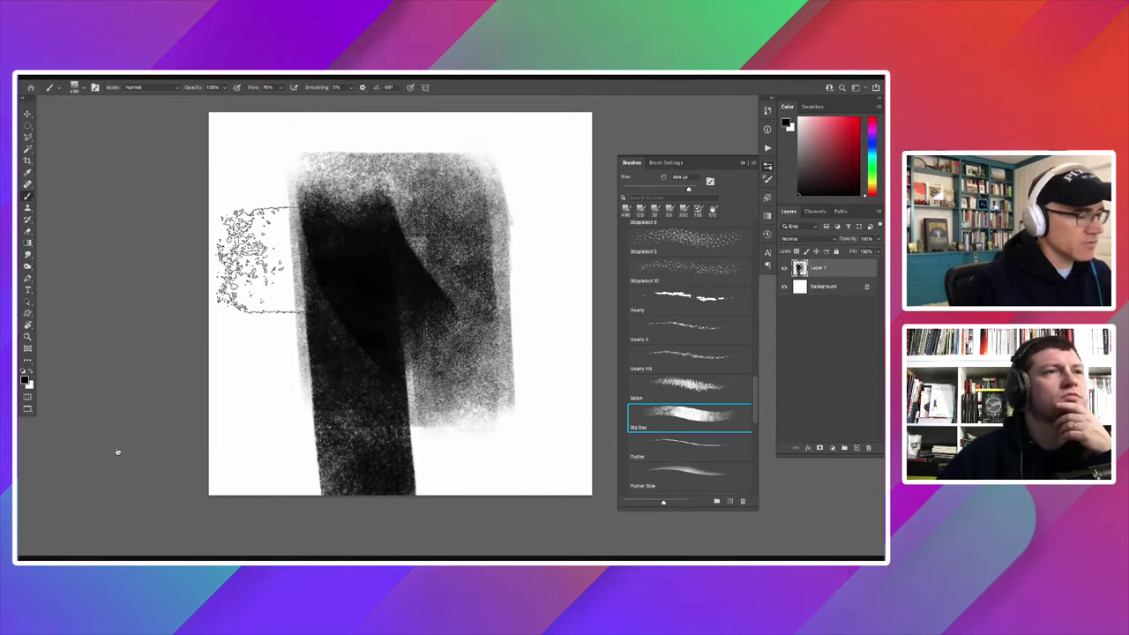
left_click_drag(432, 269, 441, 273)
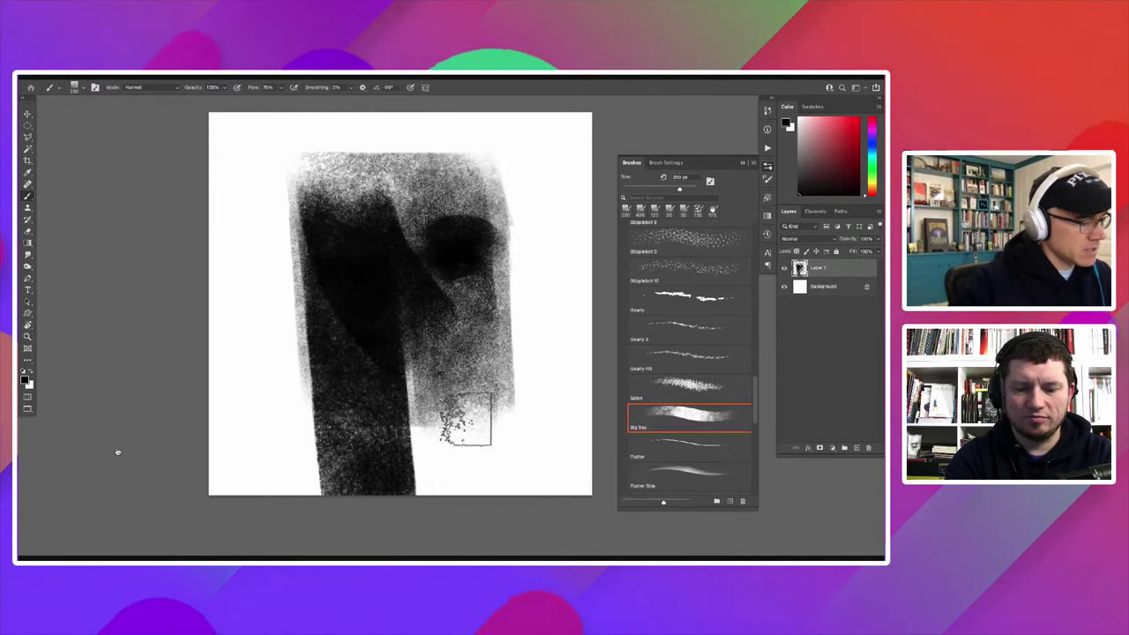
Step: Lasso the head's right edge, delete it for a crisp edge, and deselect
key("l")
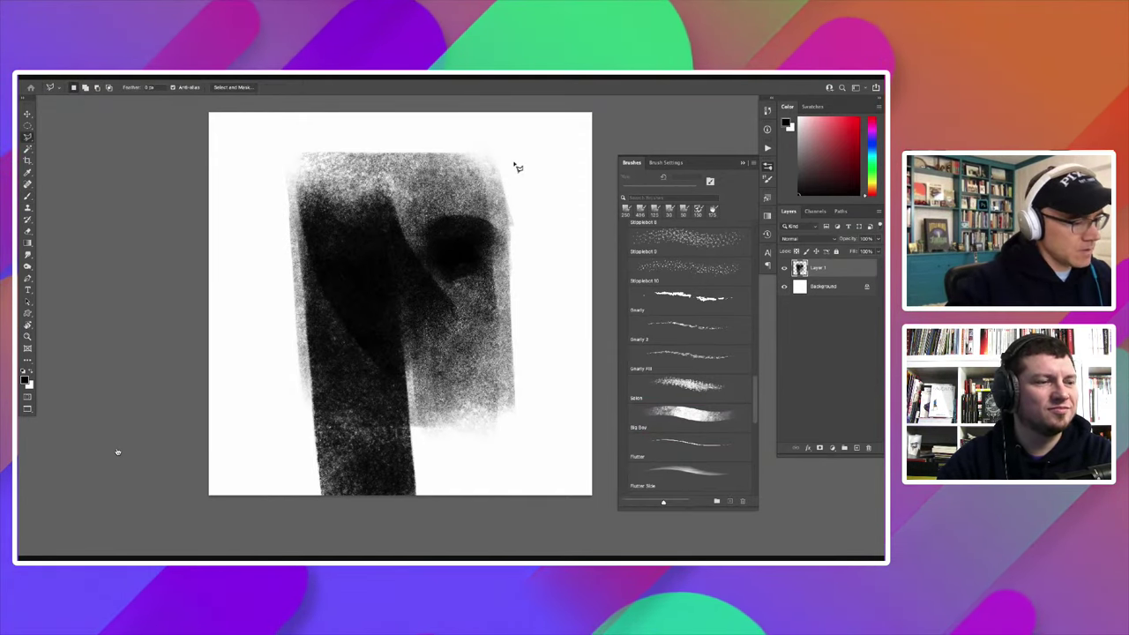
mouse_move(512, 159)
left_mouse_down()
mouse_move(490, 457)
mouse_move(562, 194)
left_mouse_up()
key("Delete")
key("ctrl+d")
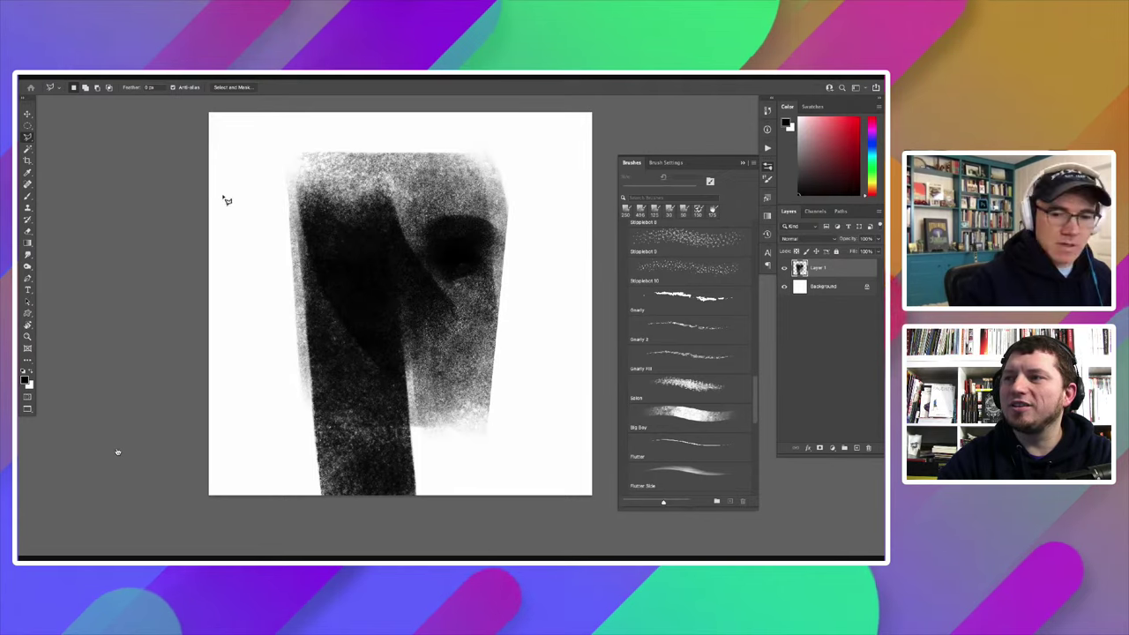
key("b")
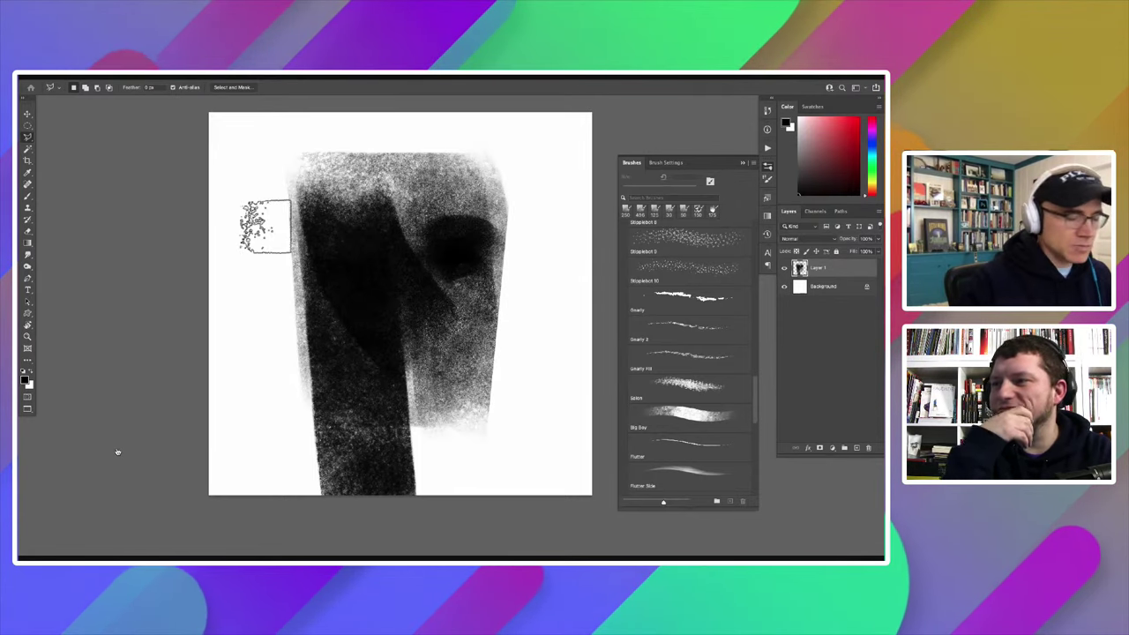
Step: Paint a dark block across the lower face and an ear on the left
left_click_drag(457, 452, 410, 458)
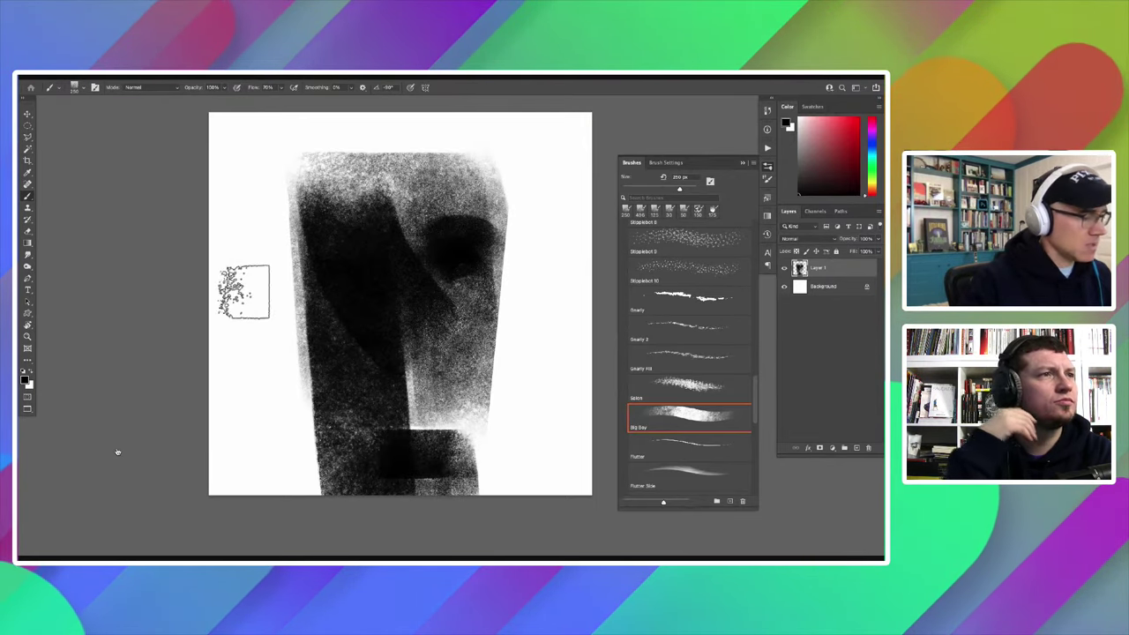
key("l")
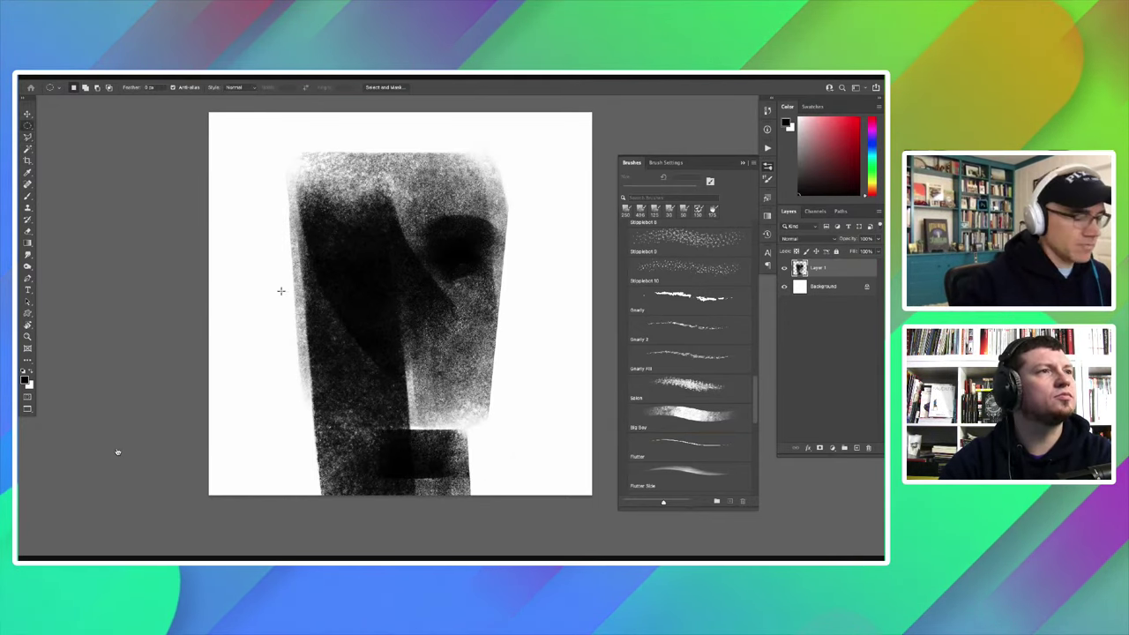
key("b")
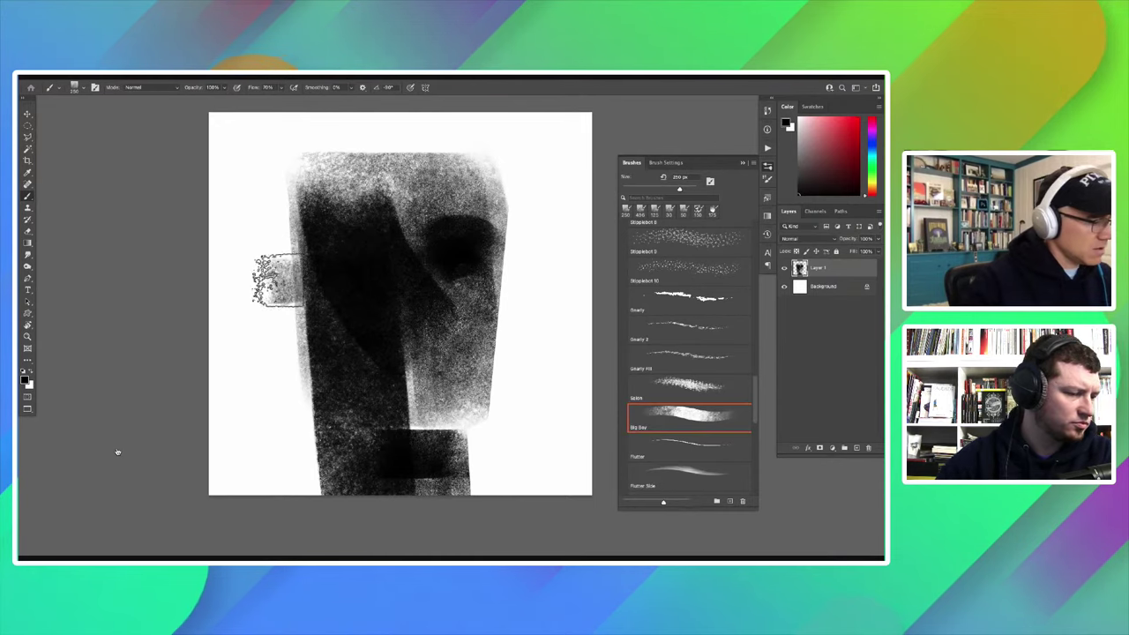
left_click_drag(265, 291, 249, 278)
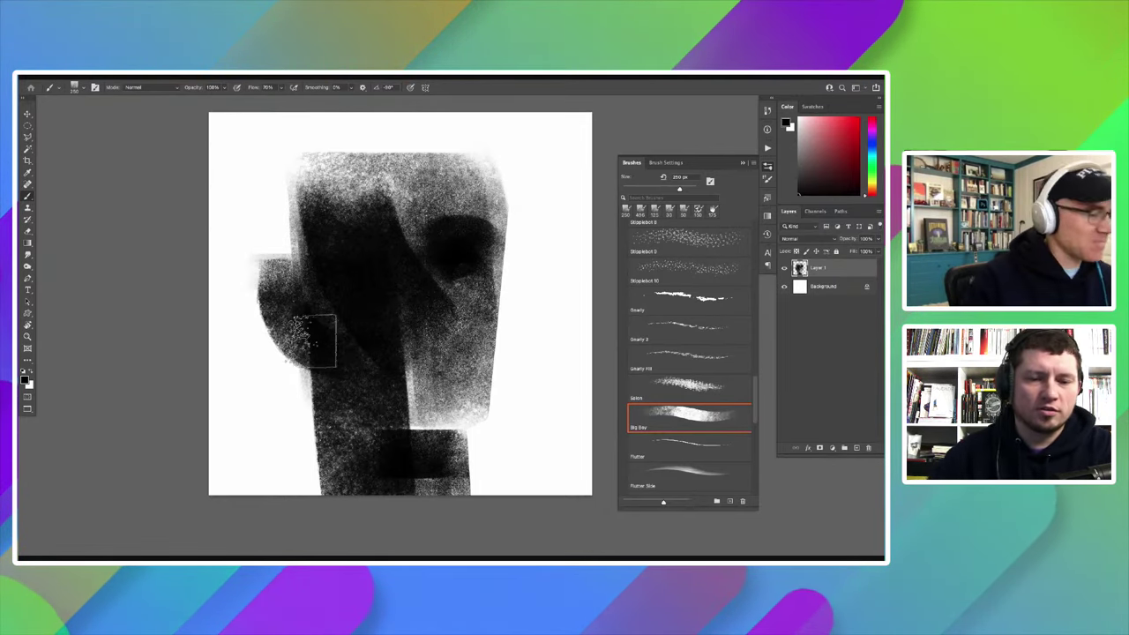
left_click_drag(327, 345, 333, 340)
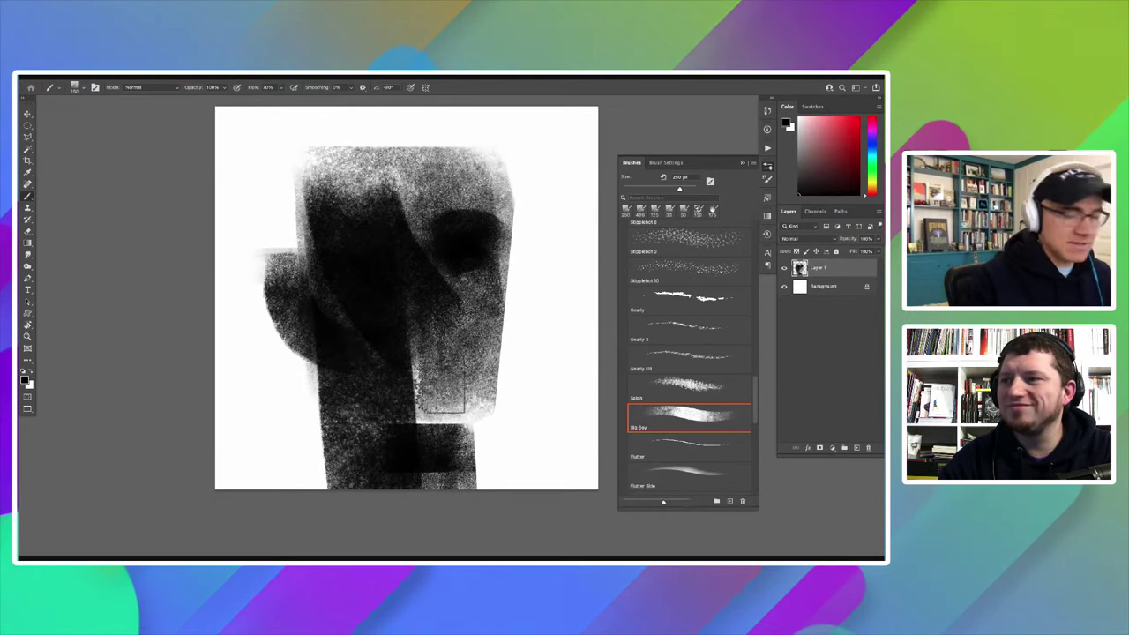
Step: Shrink the brush to 150 then 100 px and paint the mouth and a stroke above it
key("bracketleft")
key("bracketleft")
key("bracketleft")
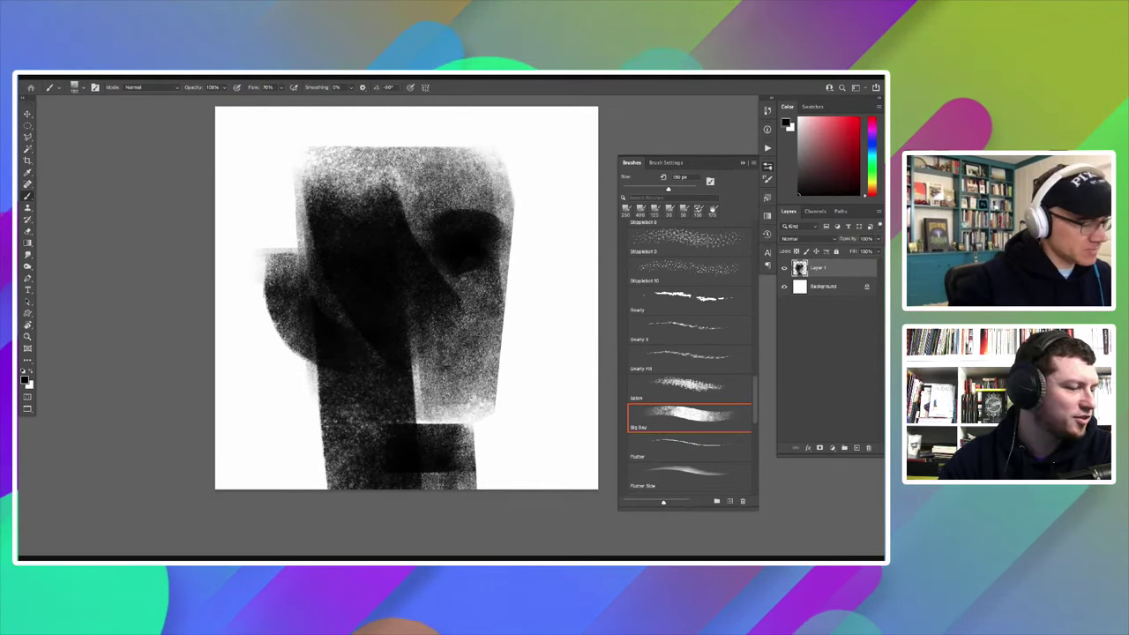
left_click_drag(444, 381, 415, 388)
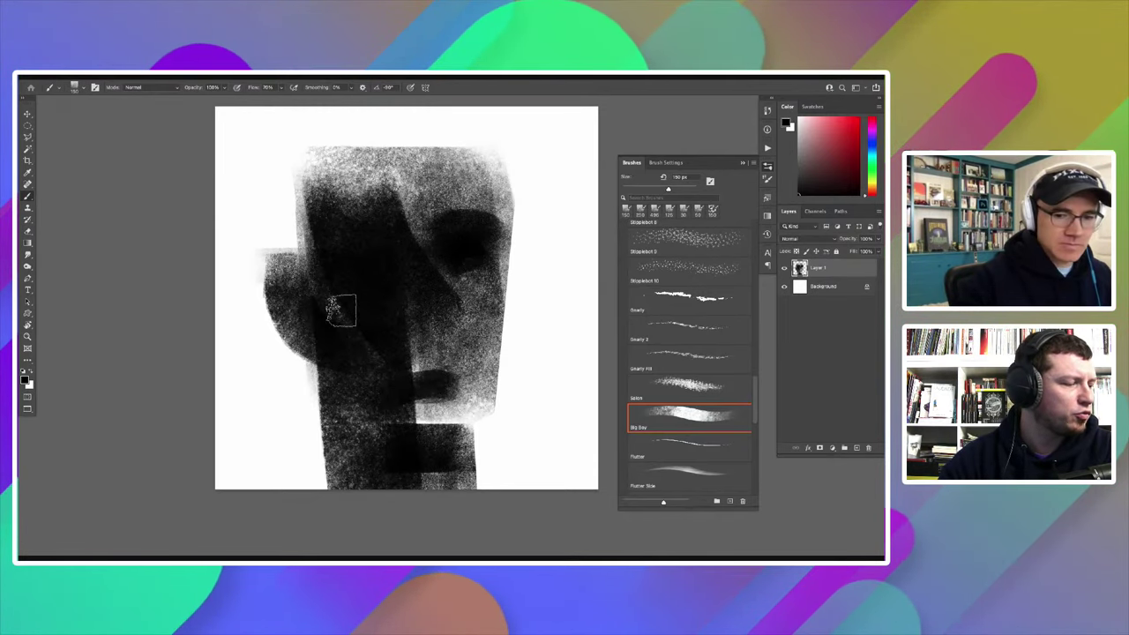
key("bracketleft")
key("bracketleft")
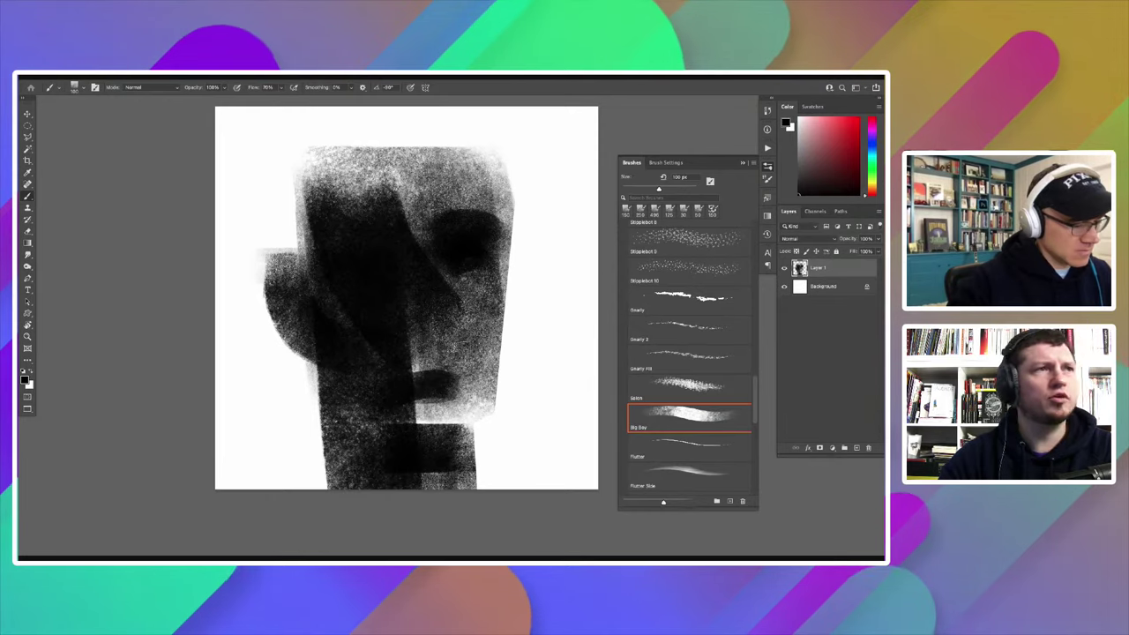
left_click_drag(454, 352, 400, 354)
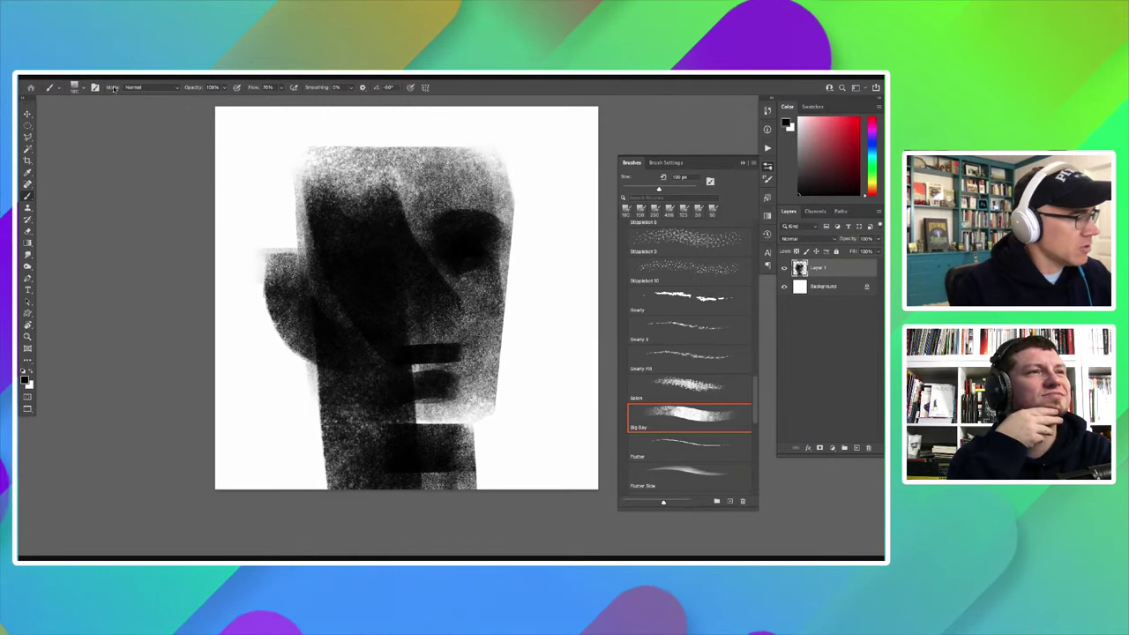
Step: Check the brush blend mode list, leaving it set to Normal
left_click(176, 87)
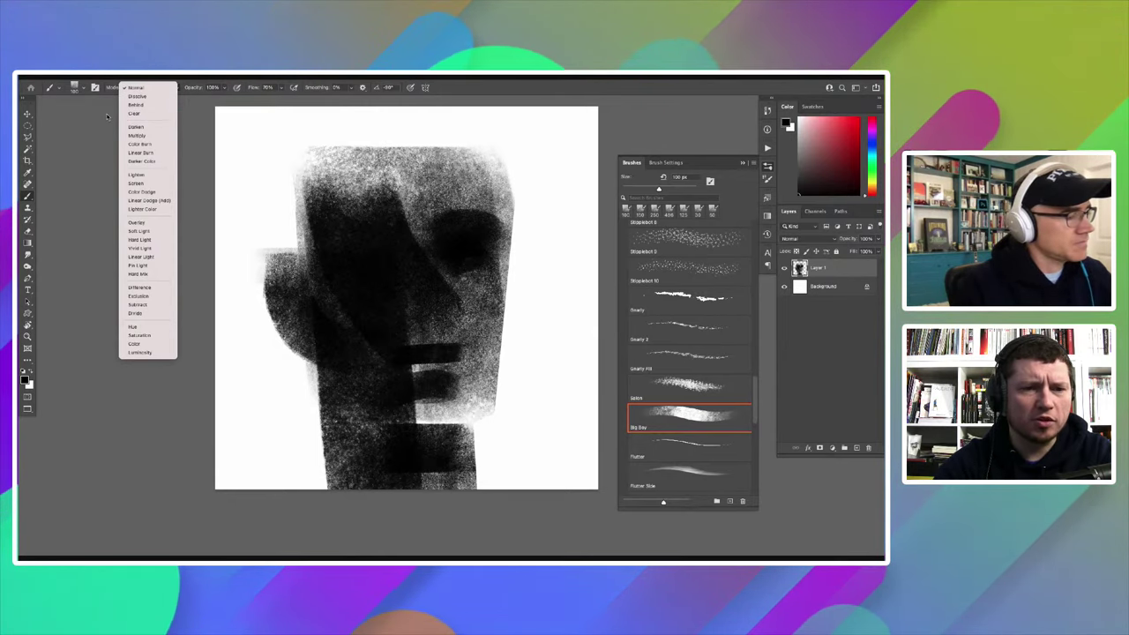
left_click(106, 116)
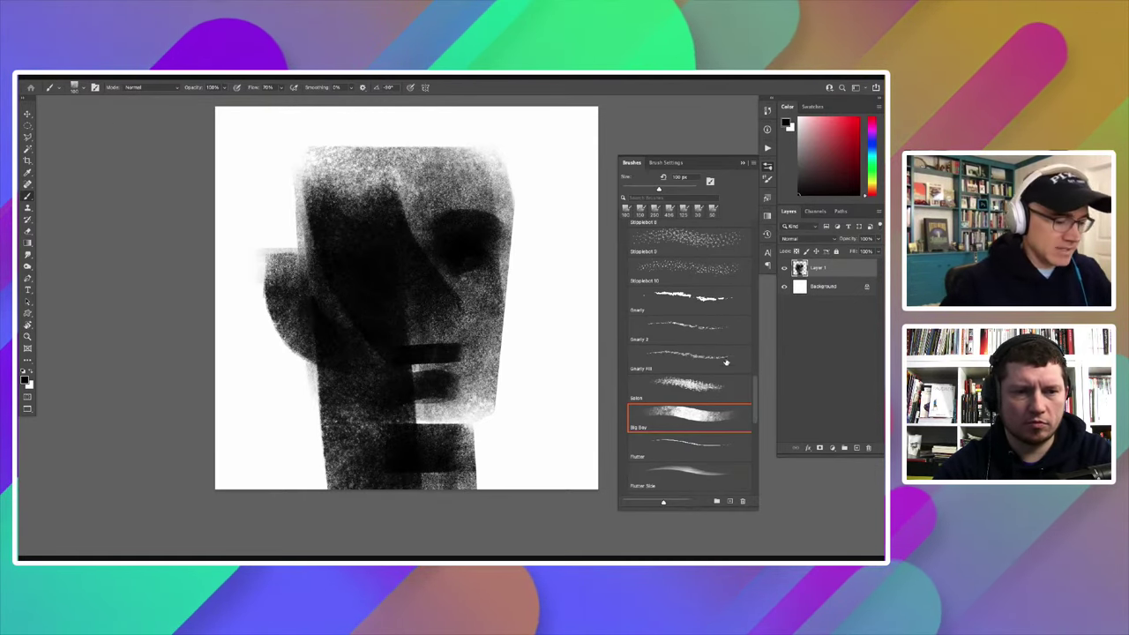
scroll(714, 379, "down", 1)
scroll(701, 388, "down", 2)
scroll(692, 397, "down", 2)
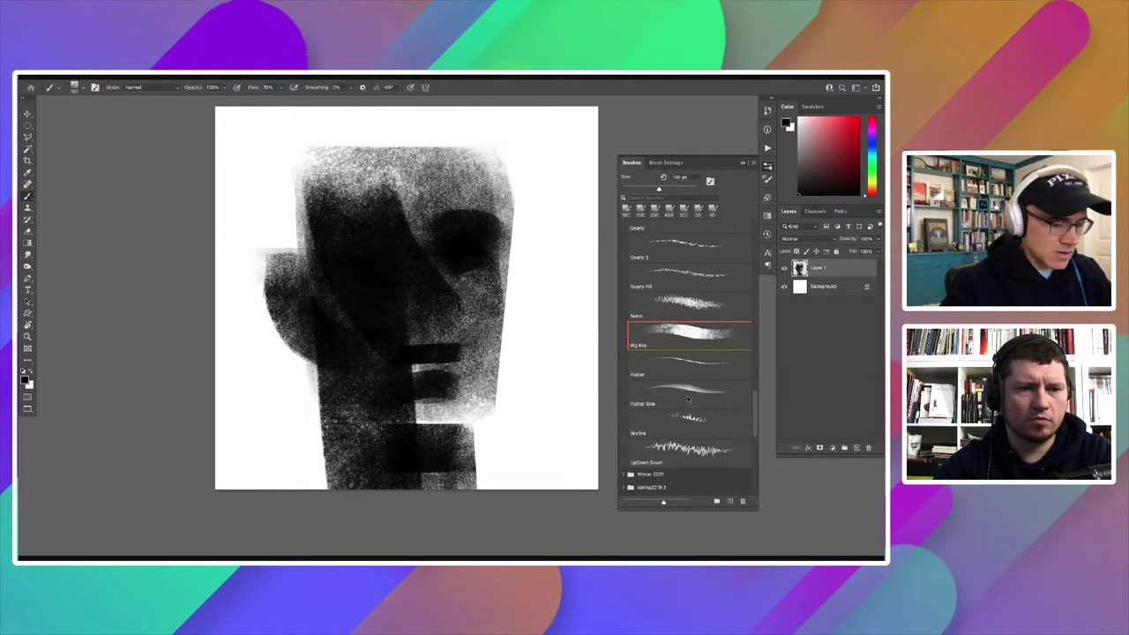
Step: Expand a lower brush folder and scroll back up the brush list
left_click(626, 473)
scroll(670, 379, "down", 5)
scroll(652, 352, "up", 2)
scroll(635, 326, "up", 2)
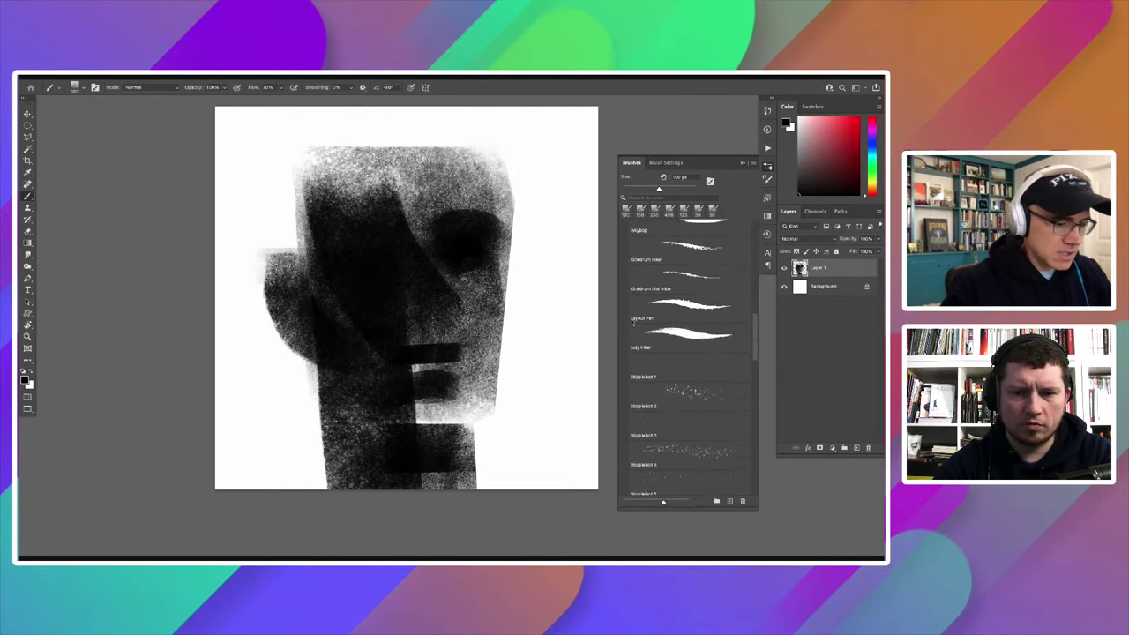
scroll(629, 313, "up", 2)
scroll(628, 305, "up", 2)
scroll(626, 295, "up", 2)
scroll(624, 286, "up", 2)
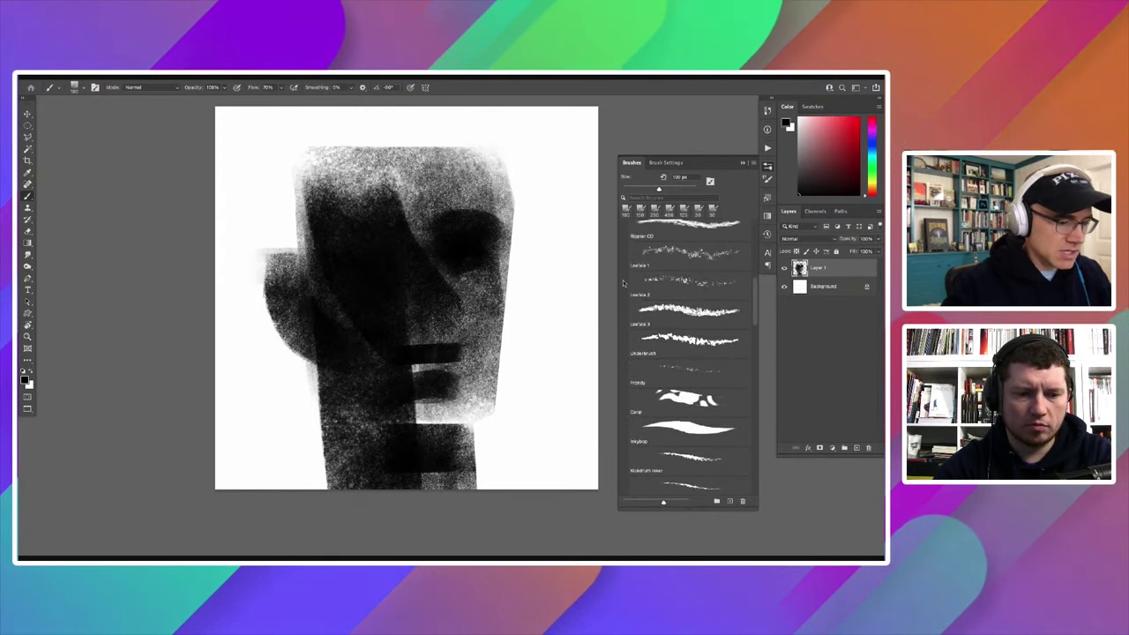
scroll(623, 282, "up", 3)
scroll(622, 287, "up", 2)
scroll(621, 291, "up", 4)
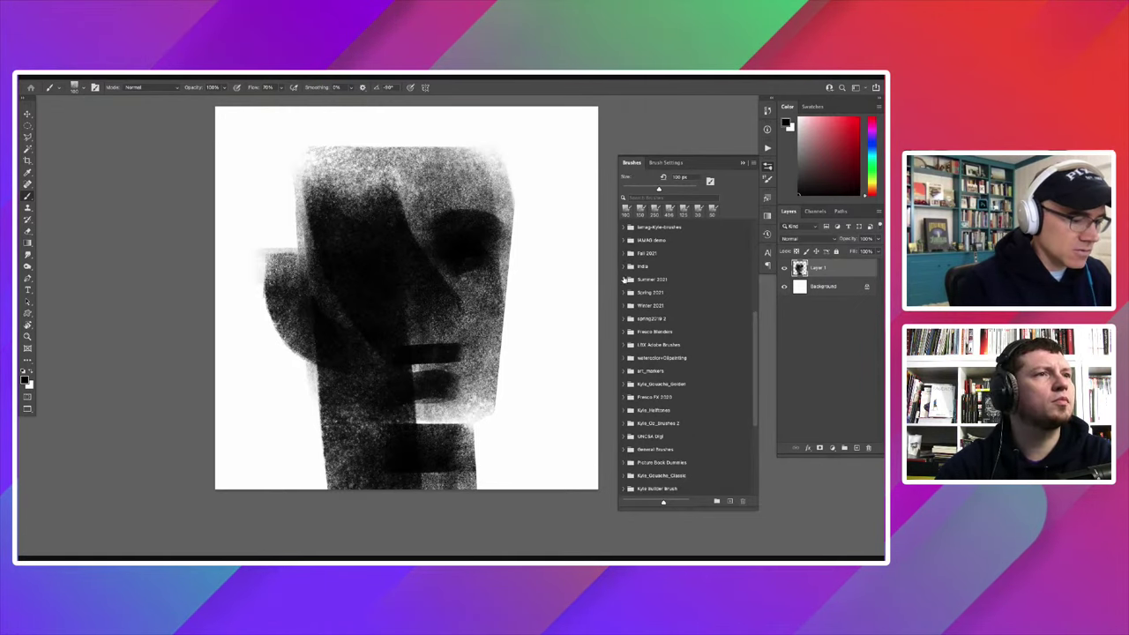
Step: Expand the Spring 2021 folder and scroll through its brushes
left_click(624, 292)
scroll(697, 291, "down", 1)
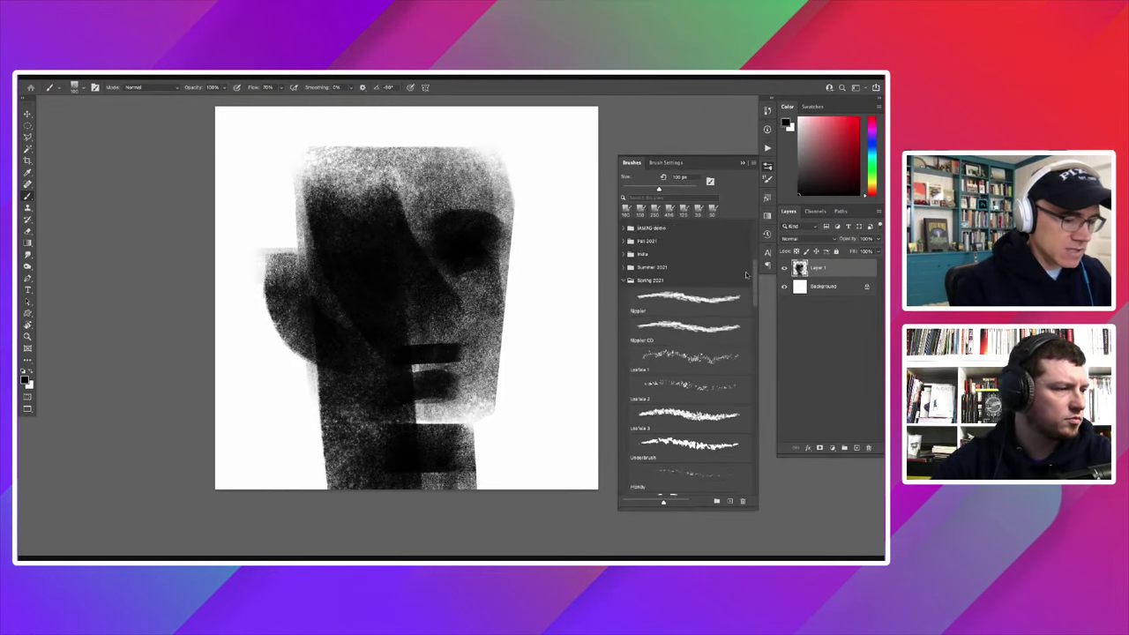
scroll(670, 300, "down", 3)
scroll(650, 306, "down", 3)
scroll(649, 306, "down", 3)
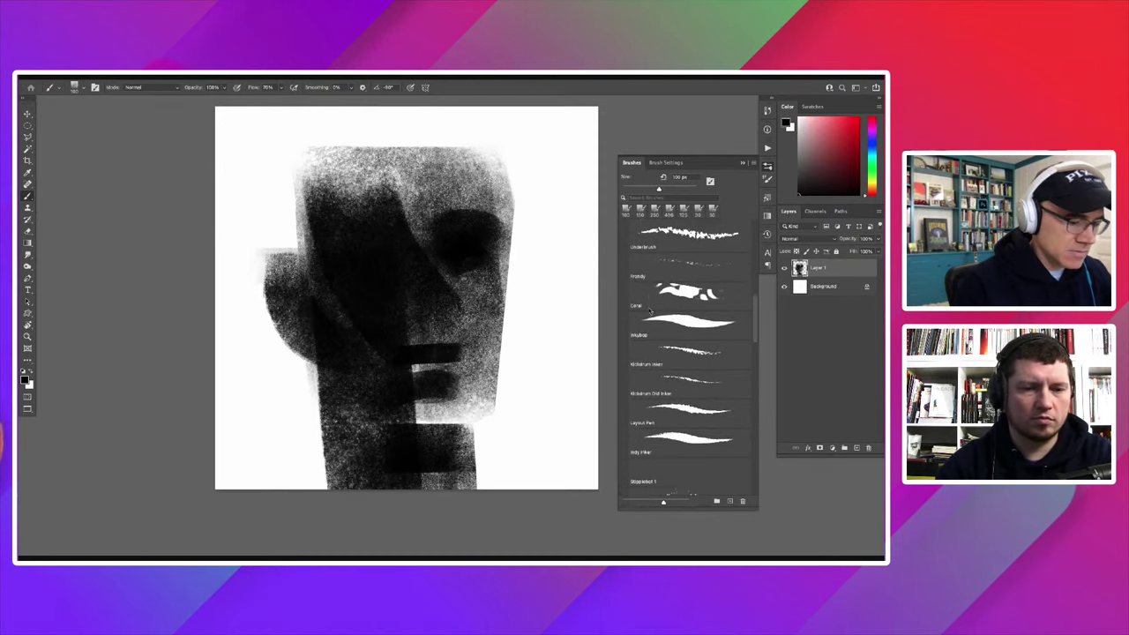
scroll(648, 322, "down", 3)
scroll(647, 335, "down", 3)
scroll(643, 362, "down", 3)
scroll(642, 370, "down", 3)
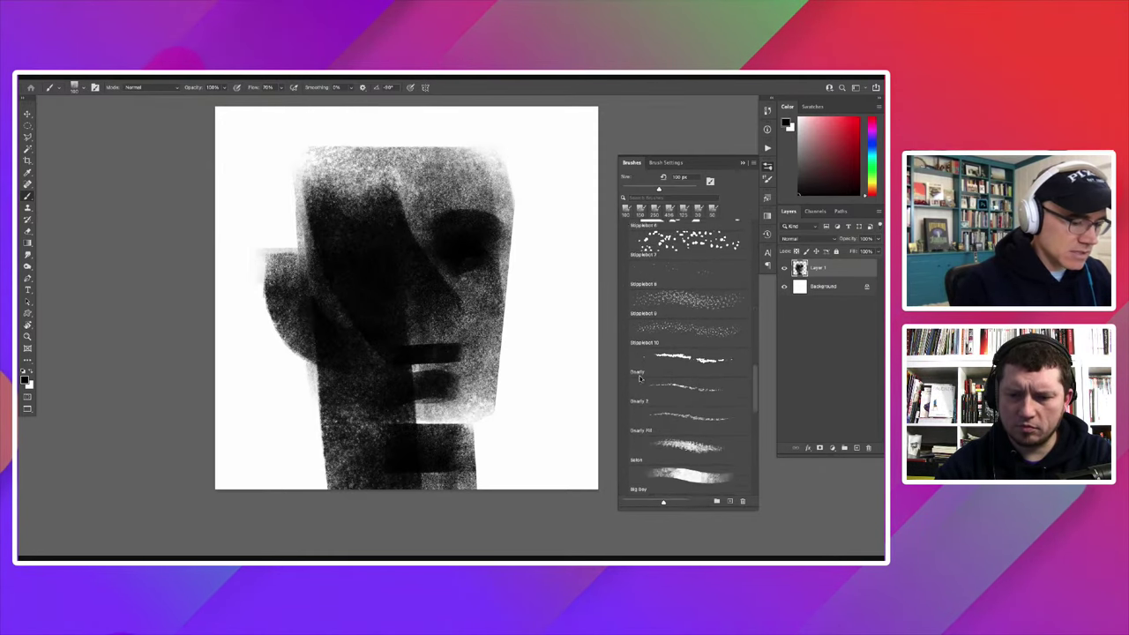
scroll(639, 384, "down", 3)
scroll(636, 395, "down", 3)
scroll(634, 407, "down", 3)
scroll(633, 407, "up", 3)
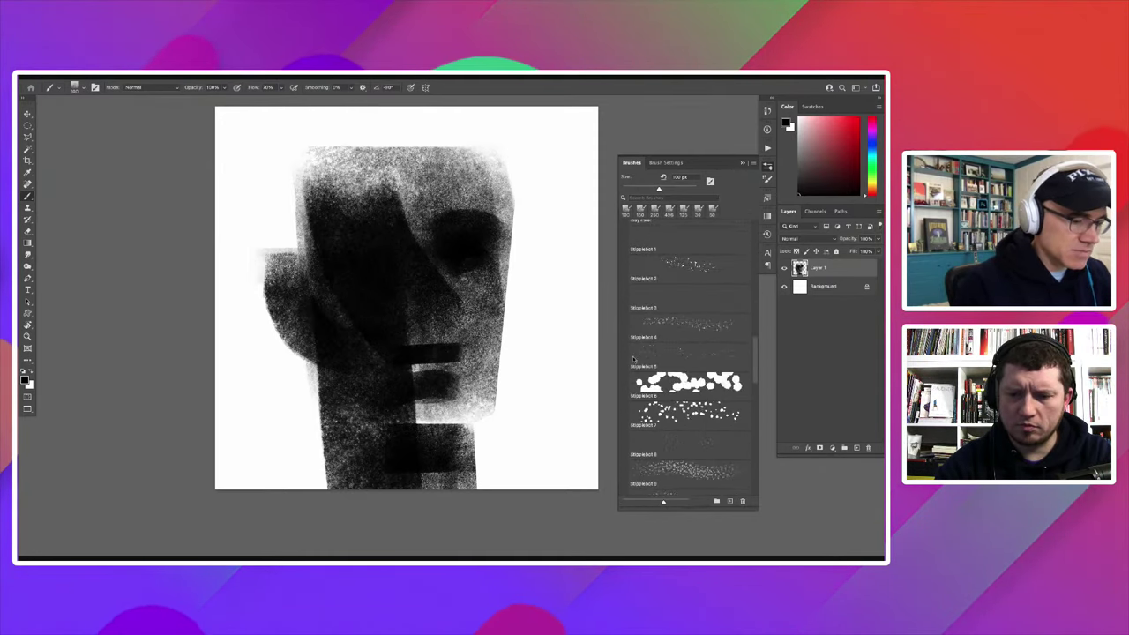
scroll(631, 375, "up", 3)
scroll(628, 343, "up", 3)
scroll(625, 311, "up", 3)
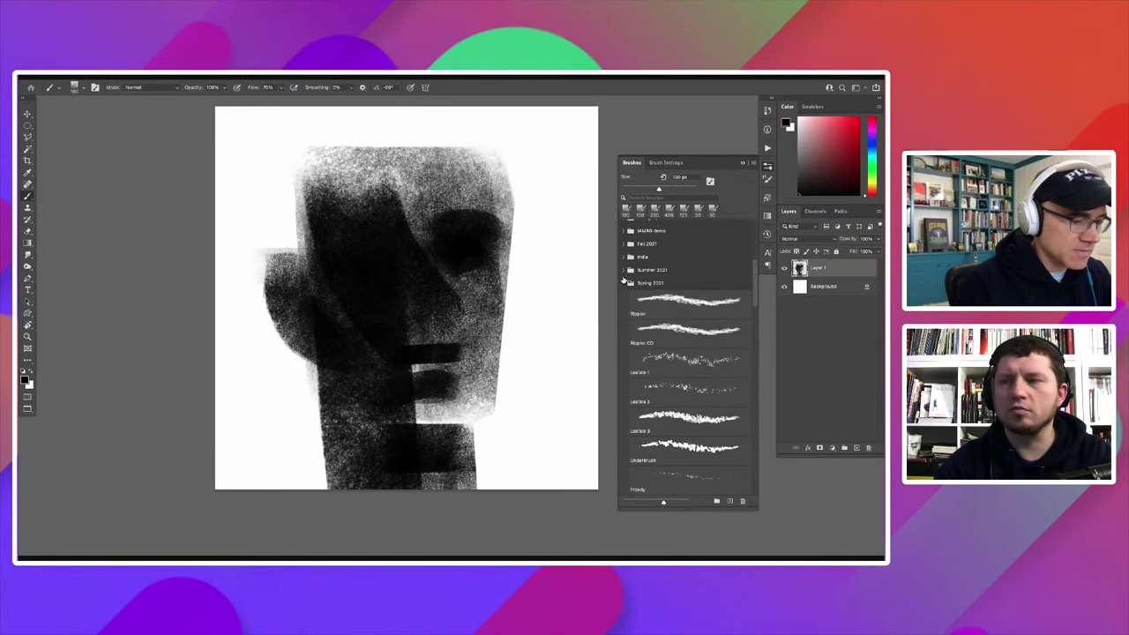
Step: Collapse Spring 2021 and expand Fall 2021 to show Smooth Hatch and Concept Pencil
left_click(625, 254)
left_click(624, 245)
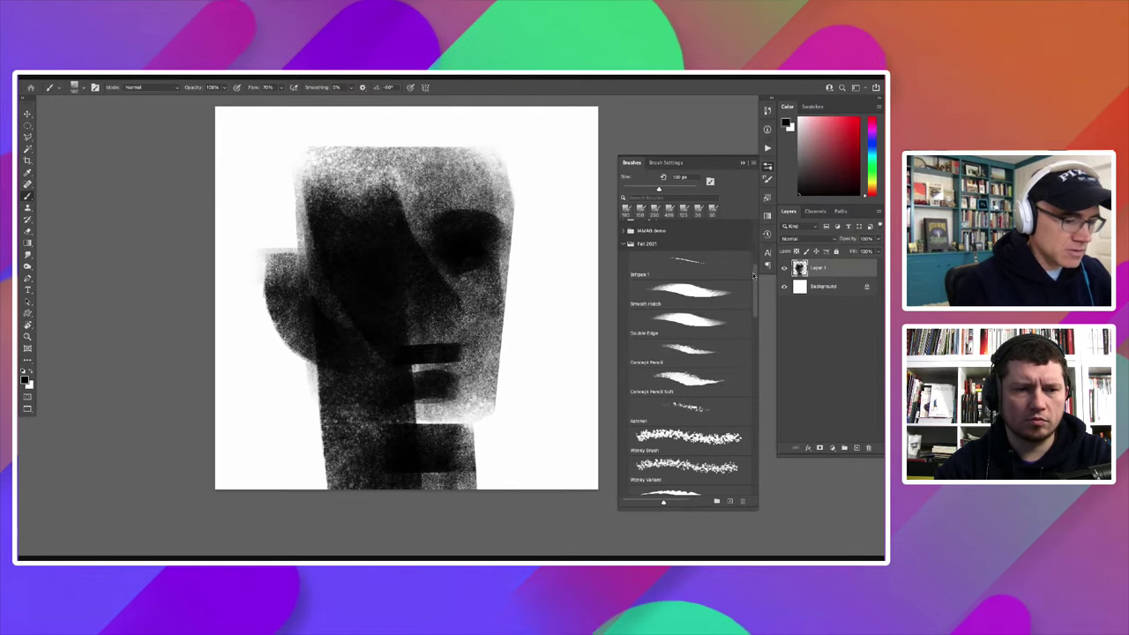
scroll(751, 287, "down", 2)
scroll(752, 286, "up", 1)
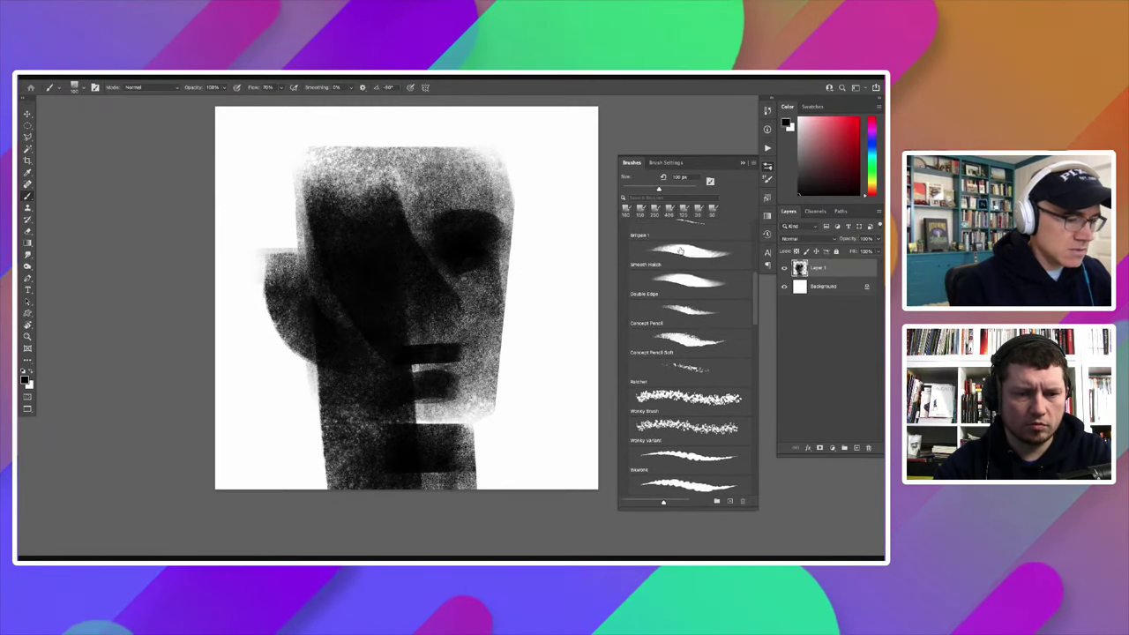
Step: With Smooth Hatch, paint a dark centre stroke, then try and undo a white wavy stroke
left_click(687, 254)
left_click_drag(379, 256, 369, 415)
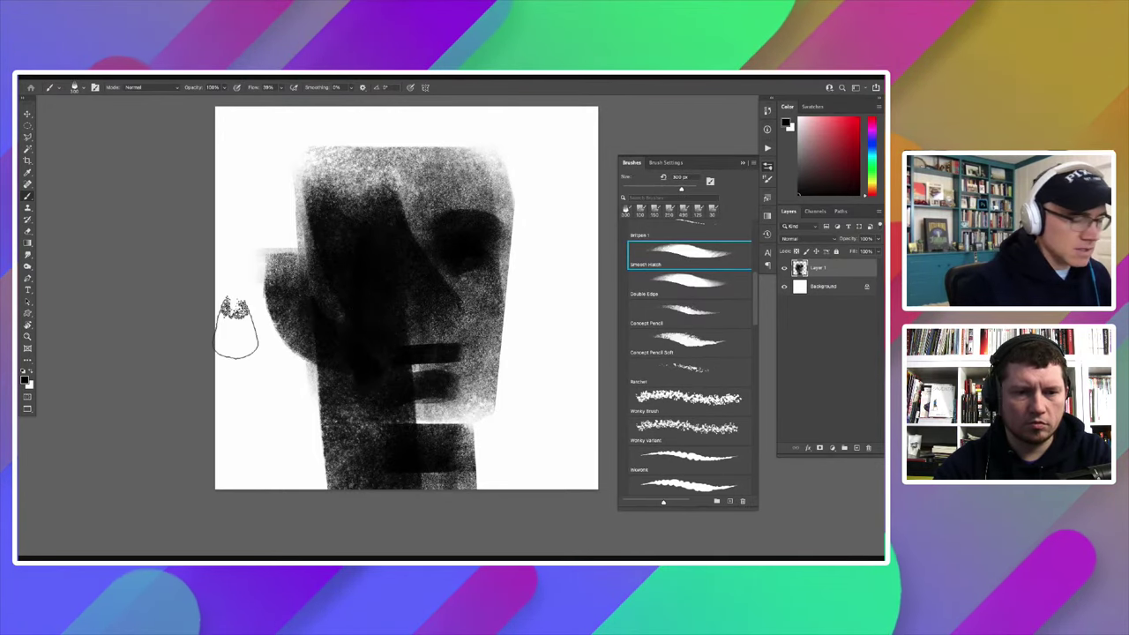
key("x")
left_click_drag(350, 216, 362, 388)
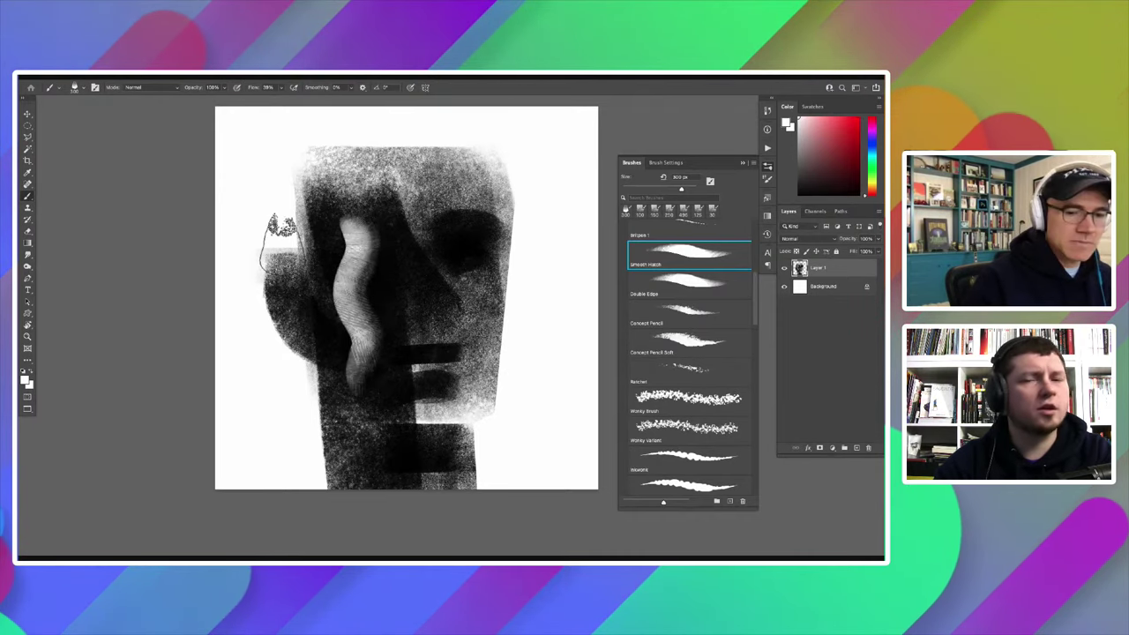
key("ctrl+z")
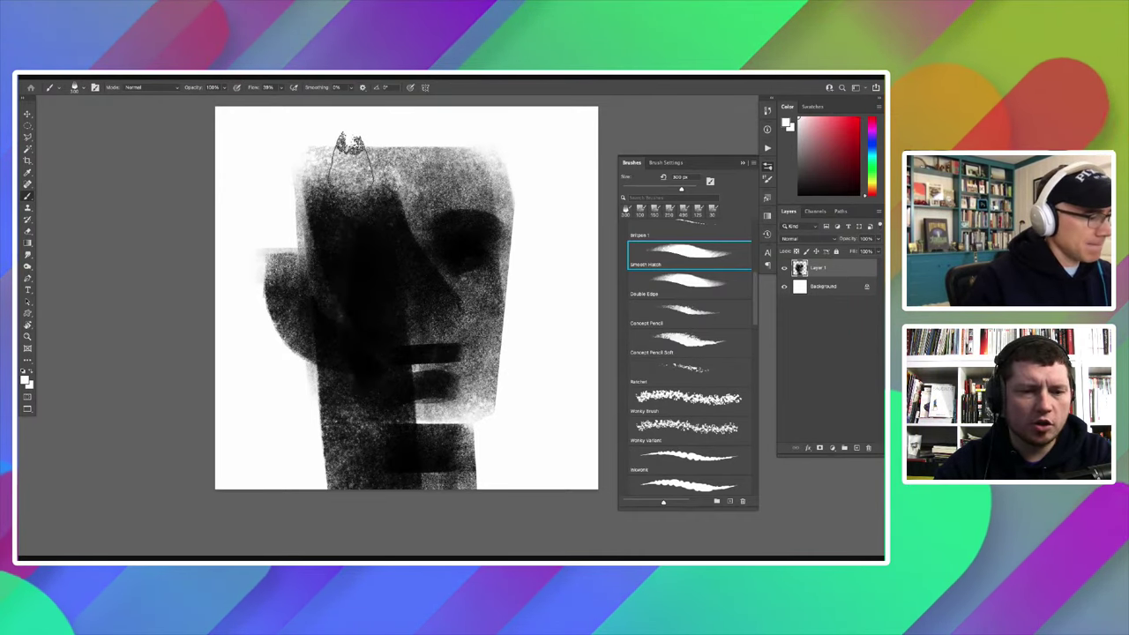
Step: Paint two white wavy hatch strokes down the face's left side and select Pigmentia Edge
mouse_move(347, 141)
left_mouse_down()
mouse_move(333, 255)
mouse_move(353, 304)
mouse_move(345, 388)
left_mouse_up()
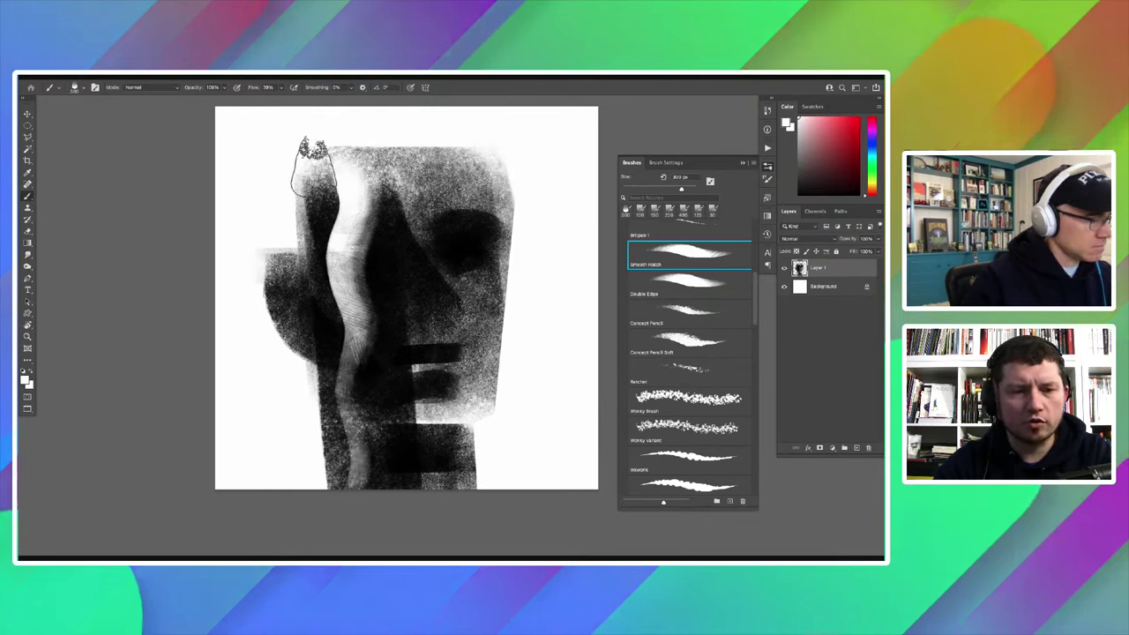
mouse_move(314, 167)
left_mouse_down()
mouse_move(315, 397)
mouse_move(286, 498)
left_mouse_up()
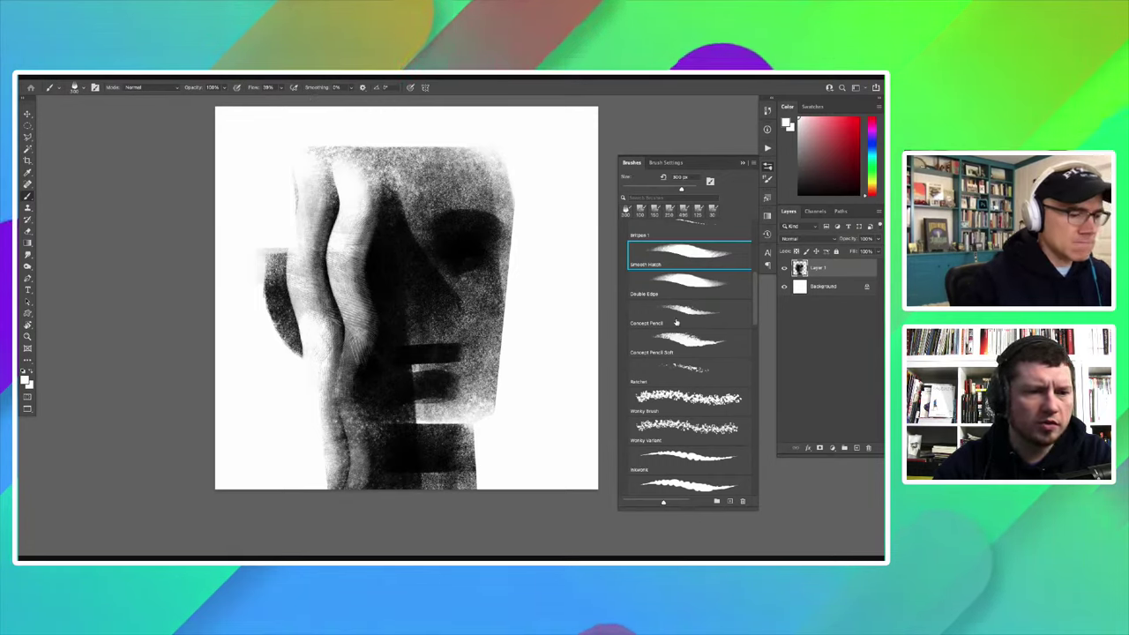
mouse_move(755, 284)
left_mouse_down()
mouse_move(748, 319)
mouse_move(683, 364)
left_mouse_up()
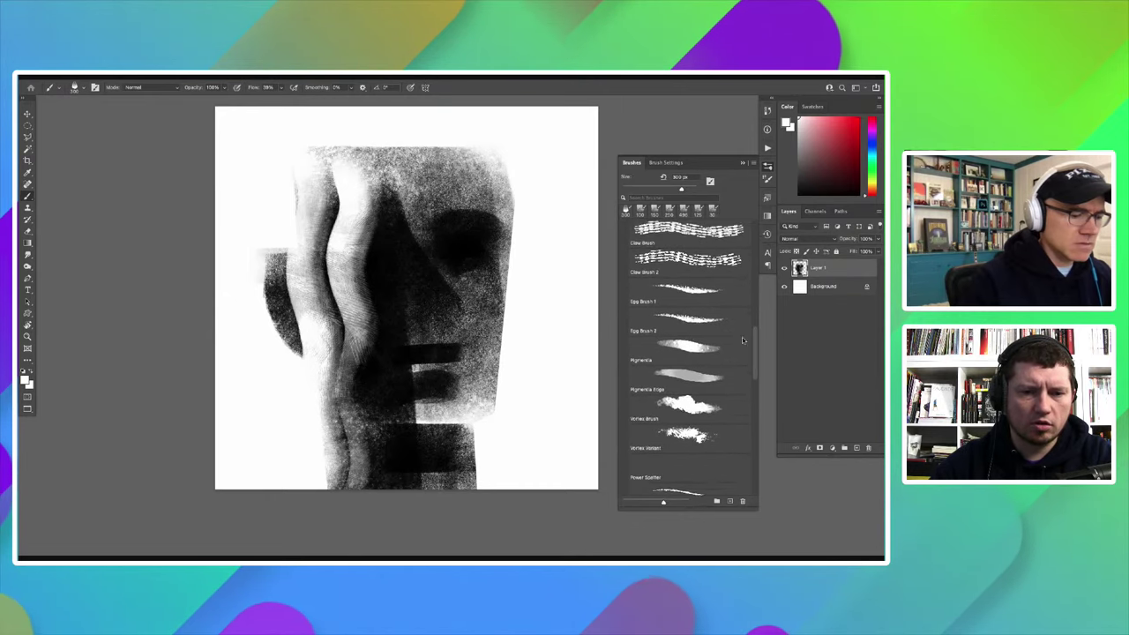
left_click(684, 364)
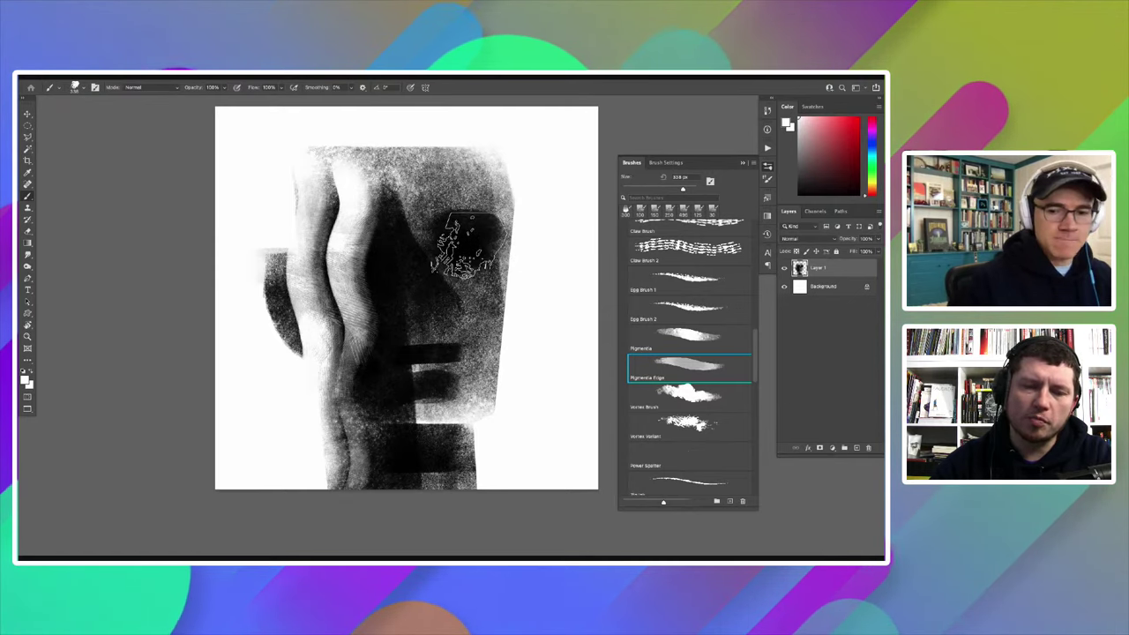
Step: Dab the eye, shrink Pigmentia Edge to 100 px, and add a round light-grey highlight
left_click(468, 240)
key("bracketleft")
key("bracketleft")
key("bracketleft")
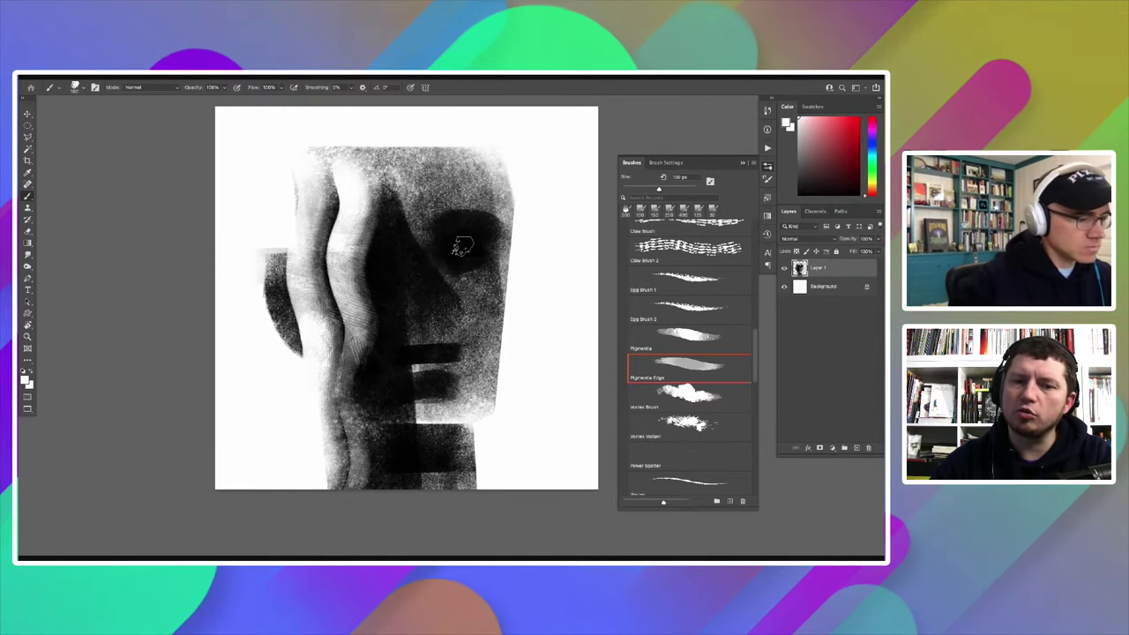
left_click(465, 245)
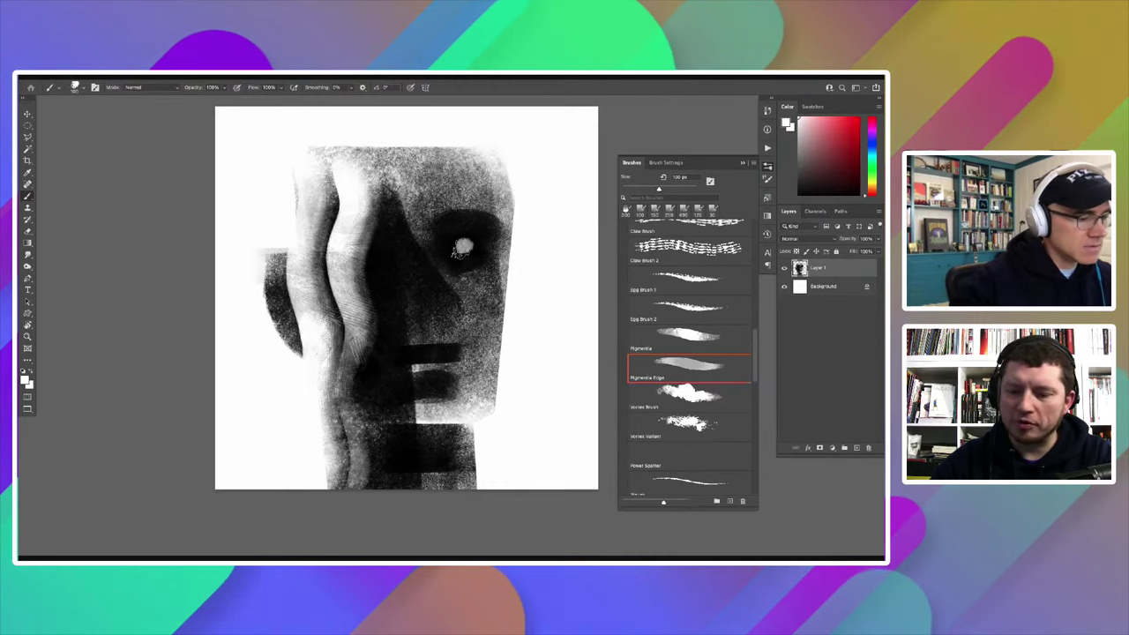
left_click(465, 247)
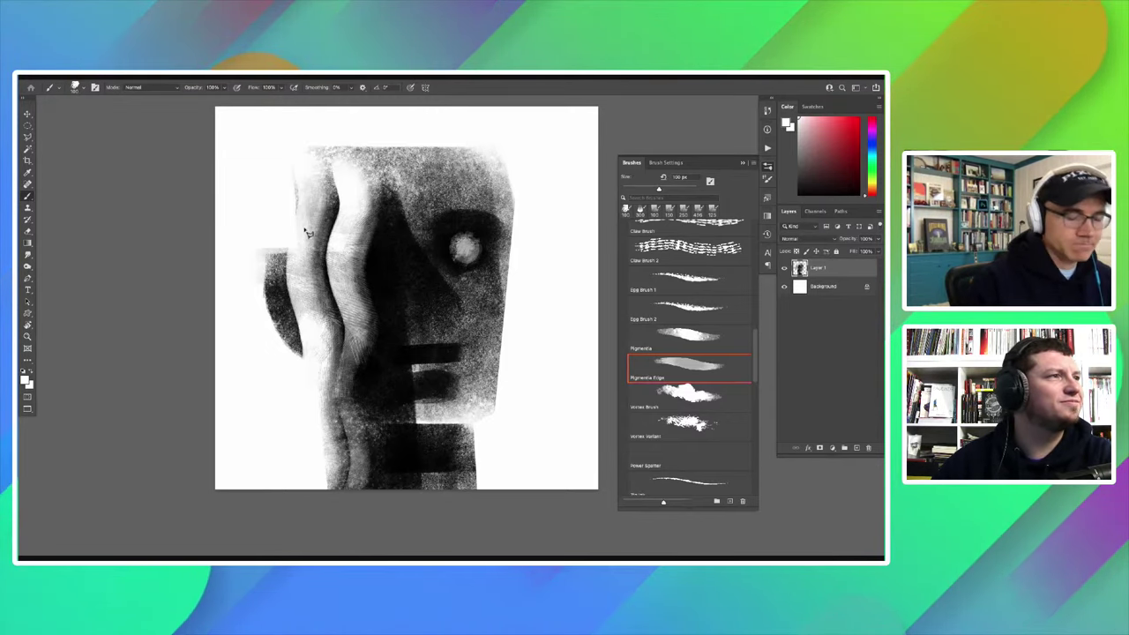
key("l")
key("b")
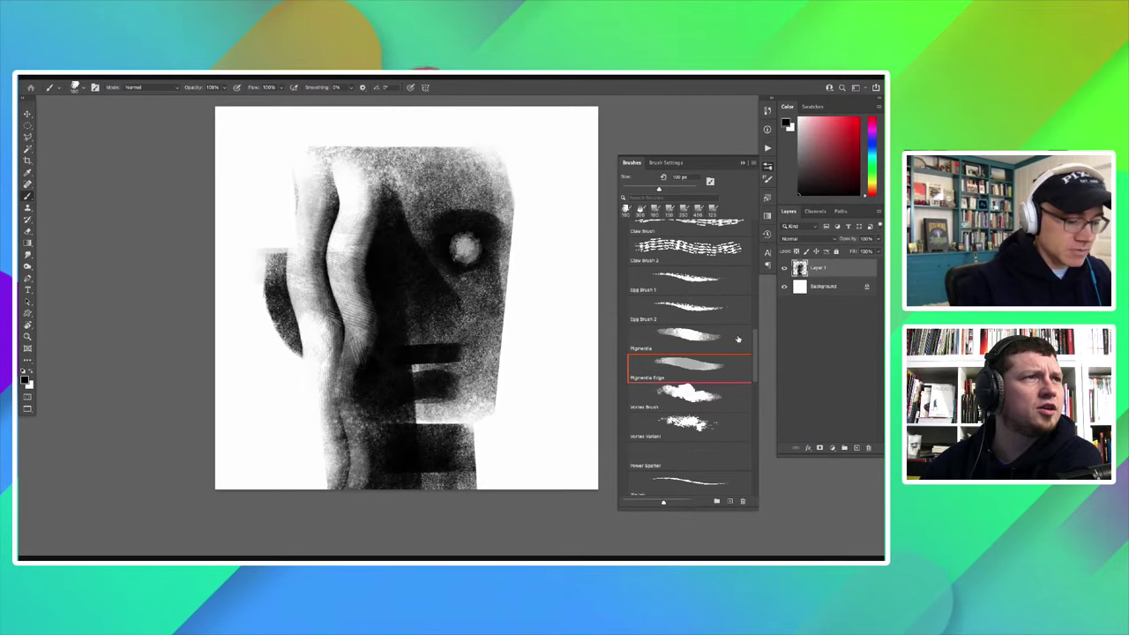
Step: Select the Bitpen brush preset from the brush list
scroll(738, 339, "up", 5)
scroll(706, 326, "up", 5)
scroll(670, 309, "up", 5)
scroll(633, 288, "up", 5)
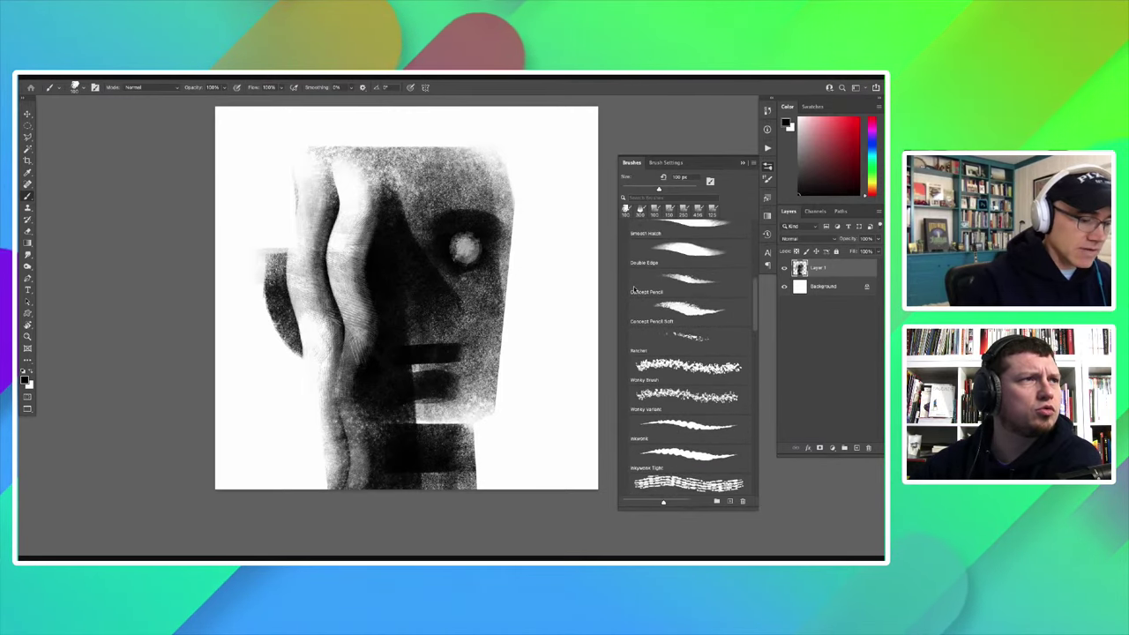
scroll(633, 288, "up", 2)
scroll(633, 282, "up", 2)
scroll(632, 276, "up", 1)
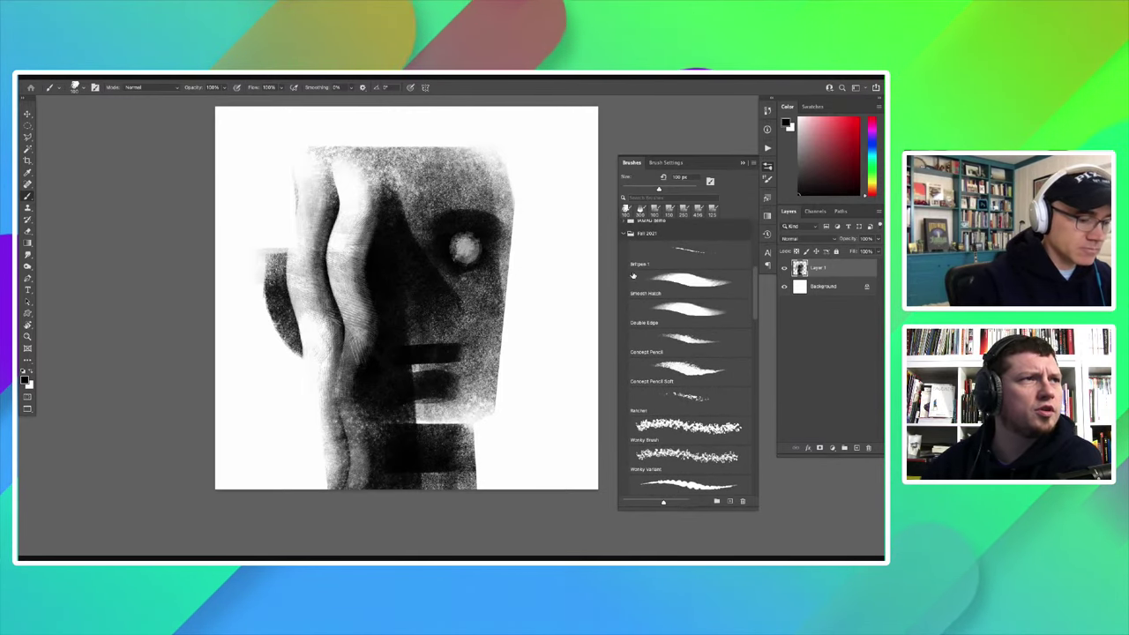
left_click(682, 282)
left_click(719, 151)
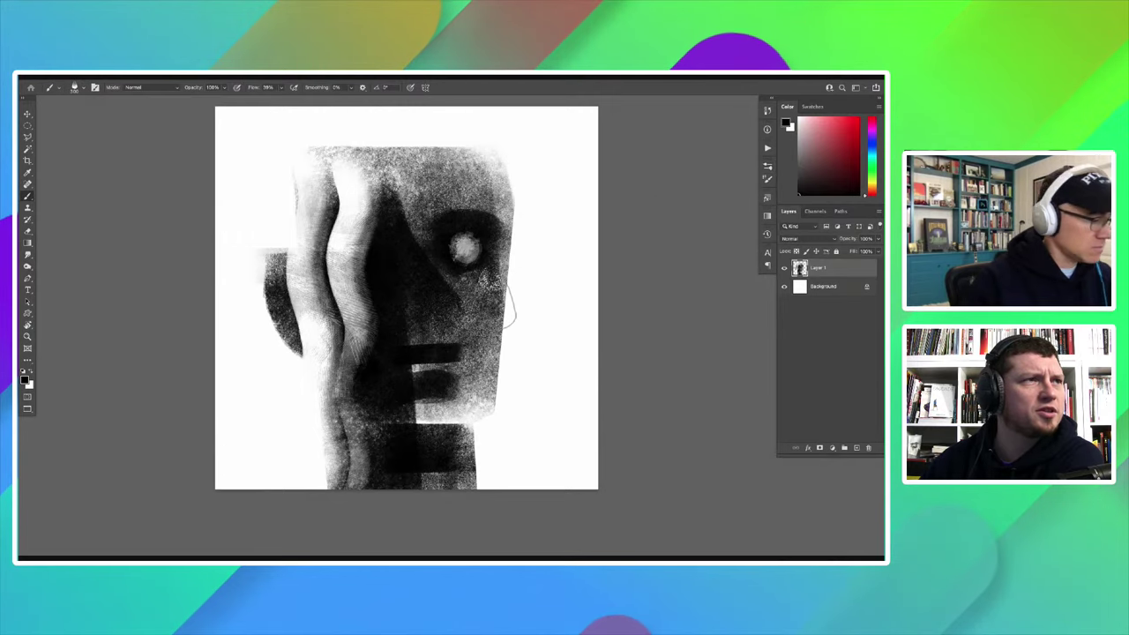
Step: Paint dark textured strokes down both sides of the head, redoing the bad ear stroke
left_click_drag(513, 291, 503, 473)
key("ctrl+z")
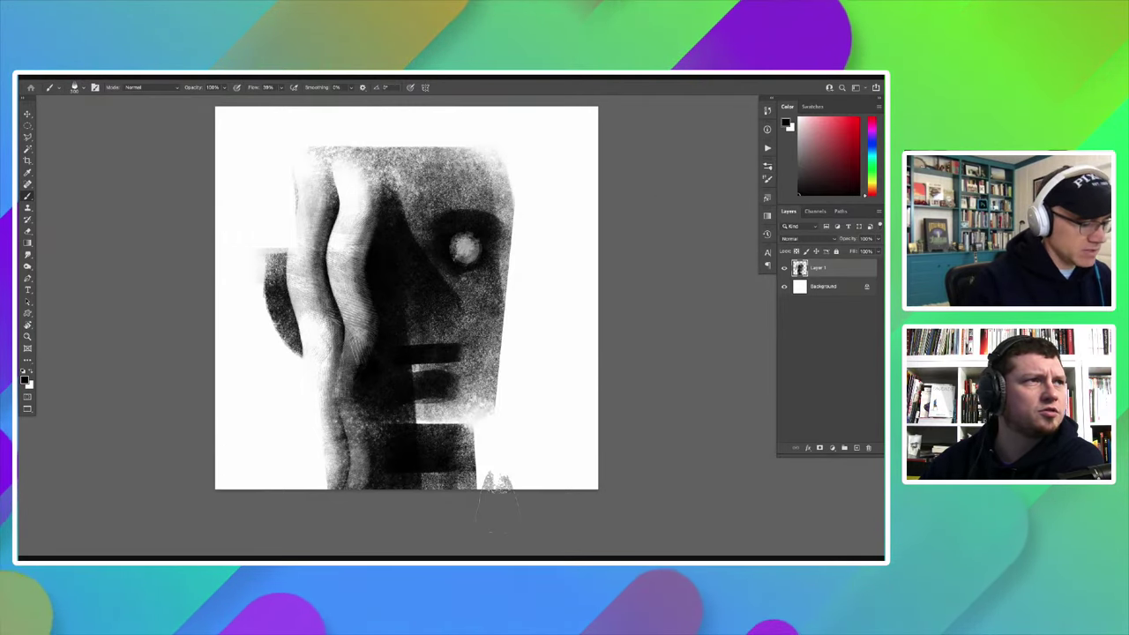
mouse_move(492, 428)
left_mouse_down()
mouse_move(499, 480)
mouse_move(504, 273)
left_mouse_up()
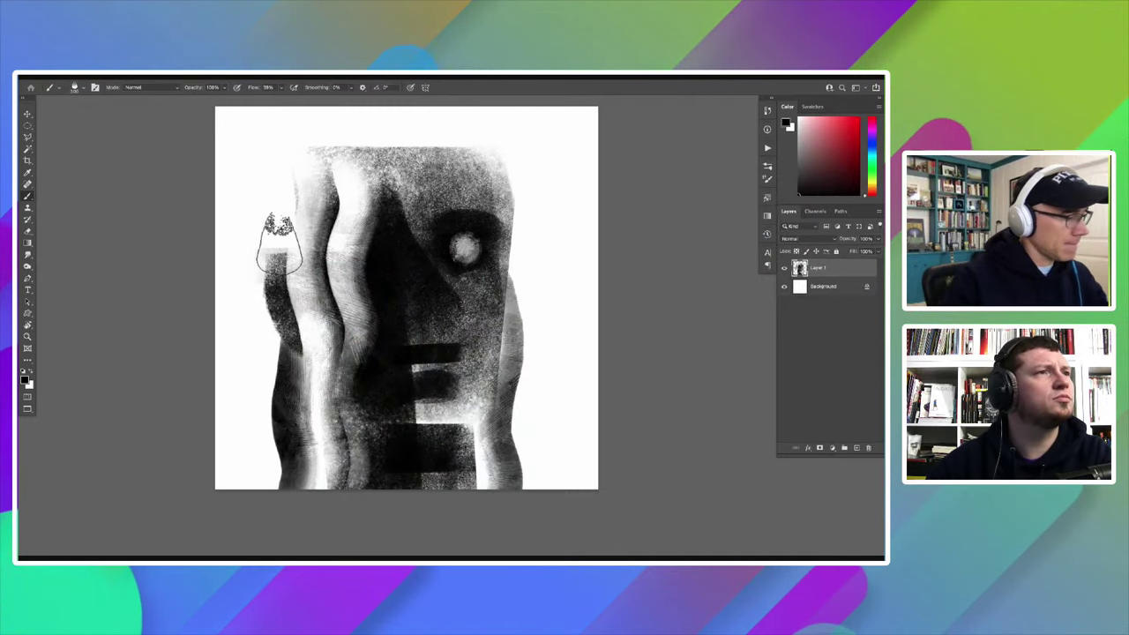
mouse_move(268, 236)
left_mouse_down()
mouse_move(283, 220)
mouse_move(273, 176)
mouse_move(315, 139)
left_mouse_up()
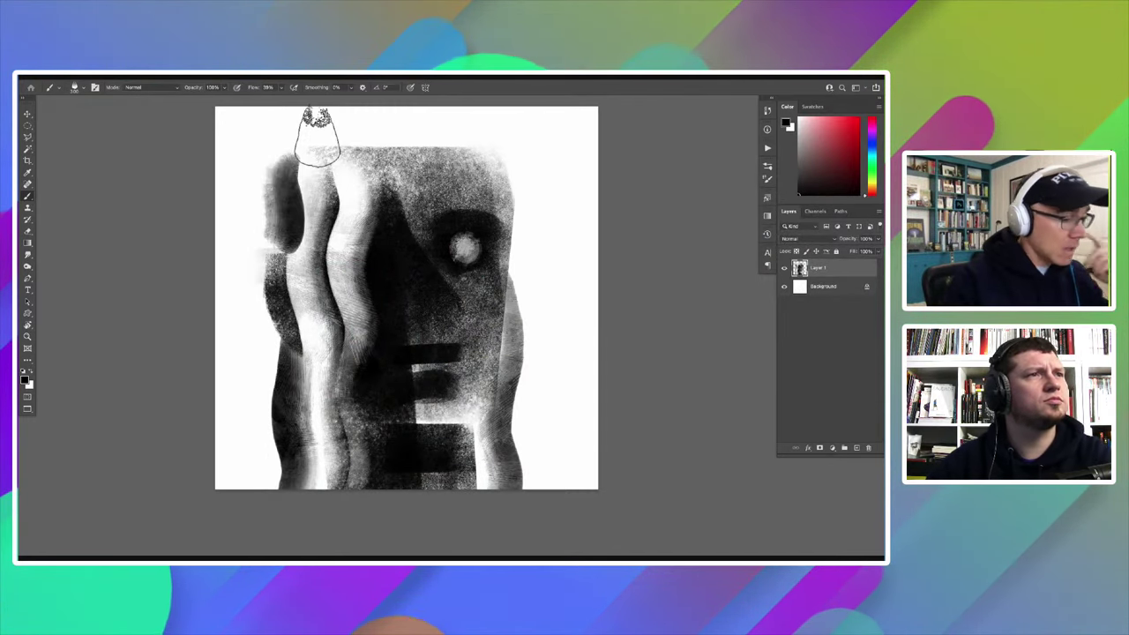
key("l")
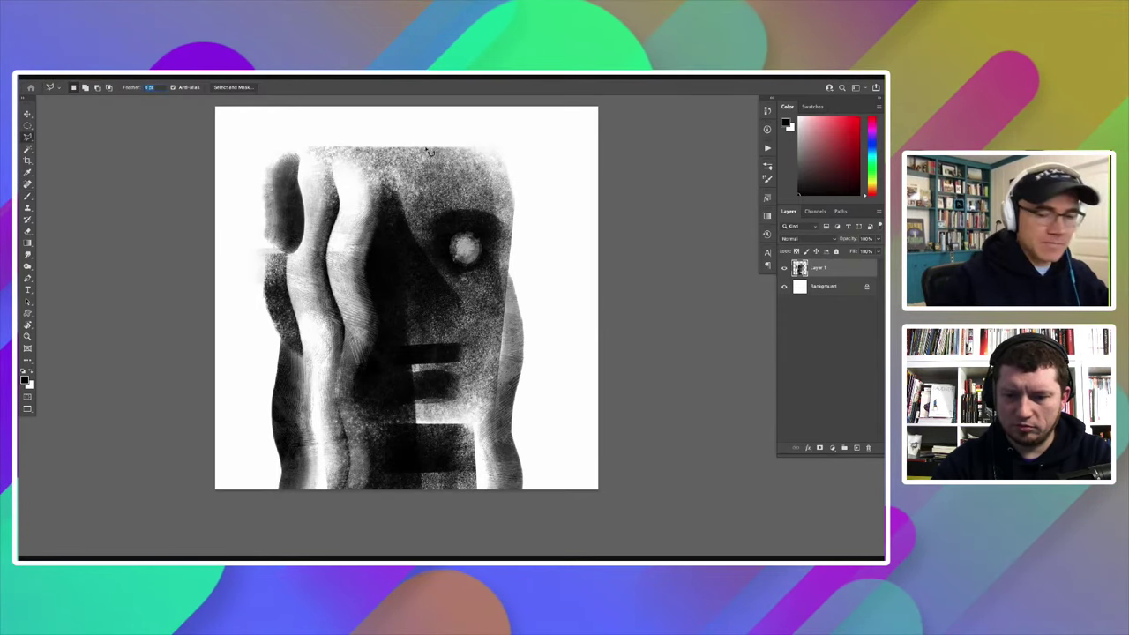
Step: Try a lasso feather of 1000, which is rejected, and switch to the freehand Lasso
key("Return")
type("1")
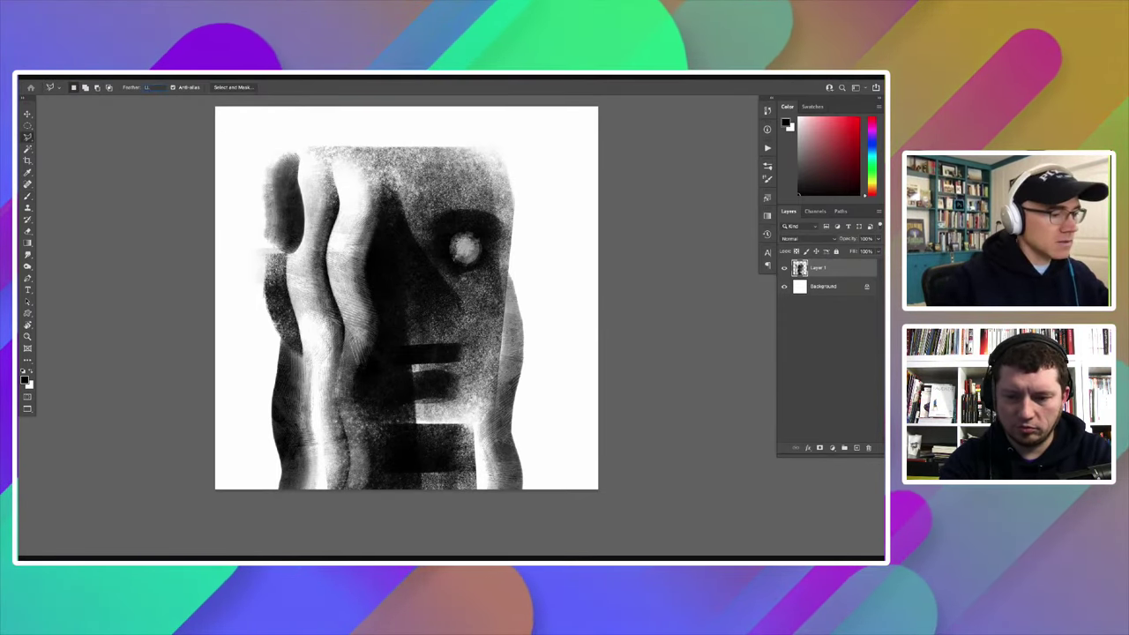
type("000")
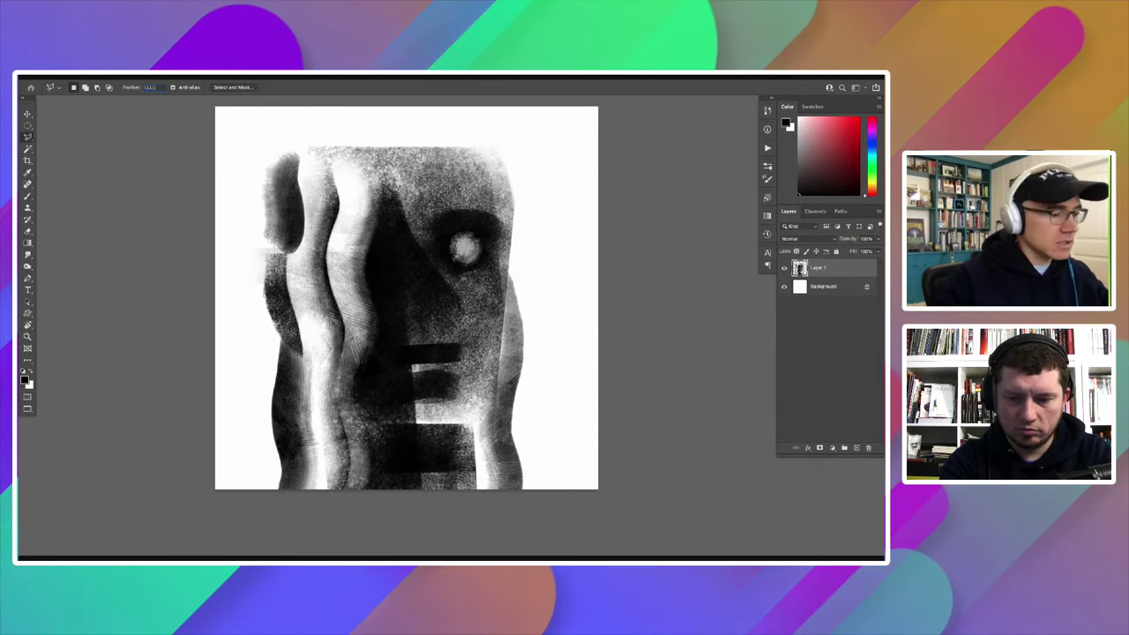
key("Return")
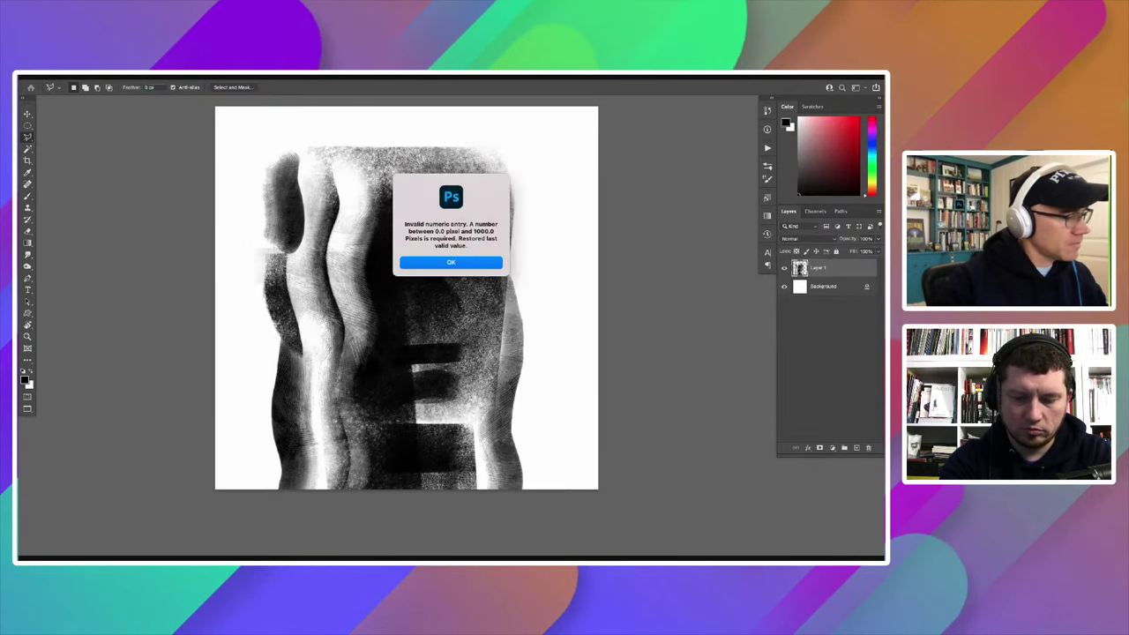
key("Return")
right_click(27, 136)
left_click(63, 136)
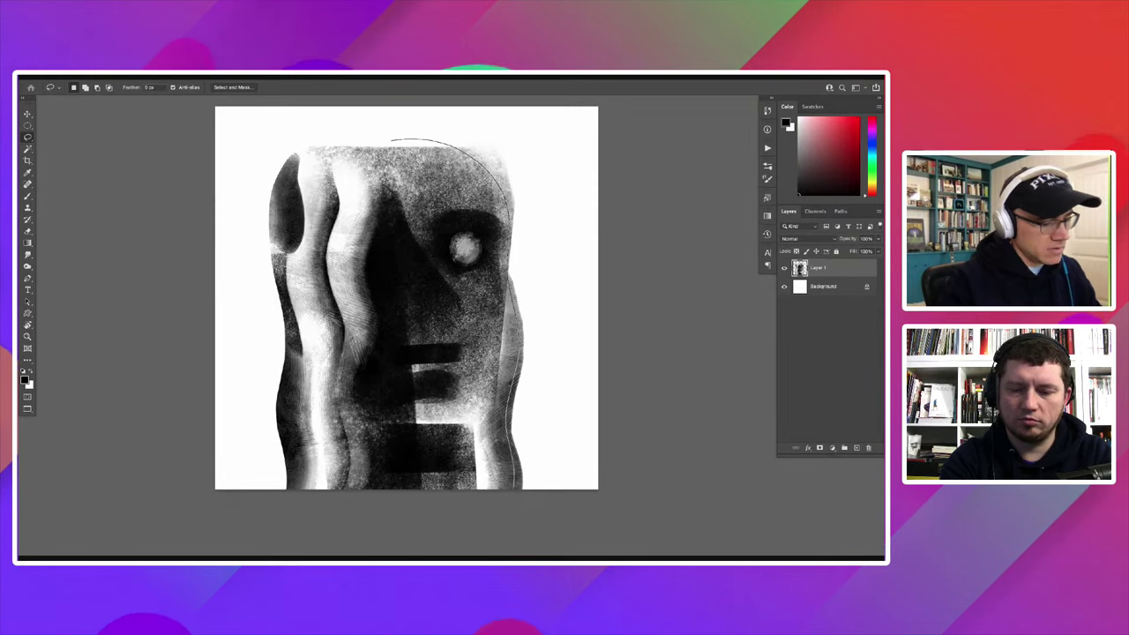
Step: Draw a freehand selection around the dark mouth bars
left_click_drag(510, 213, 582, 491)
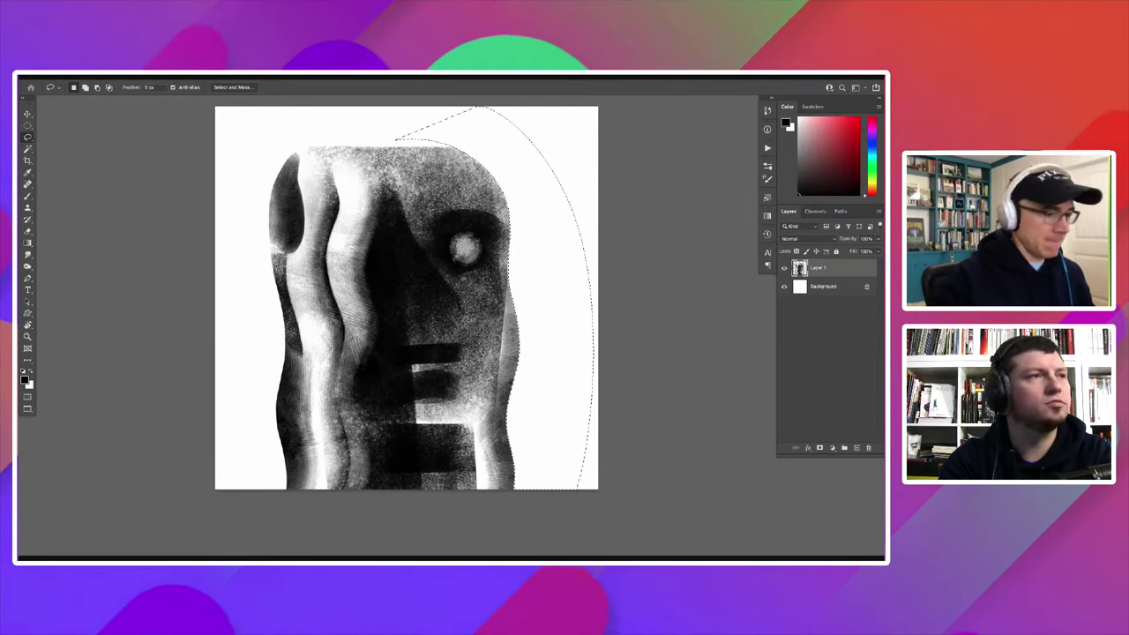
key("ctrl+d")
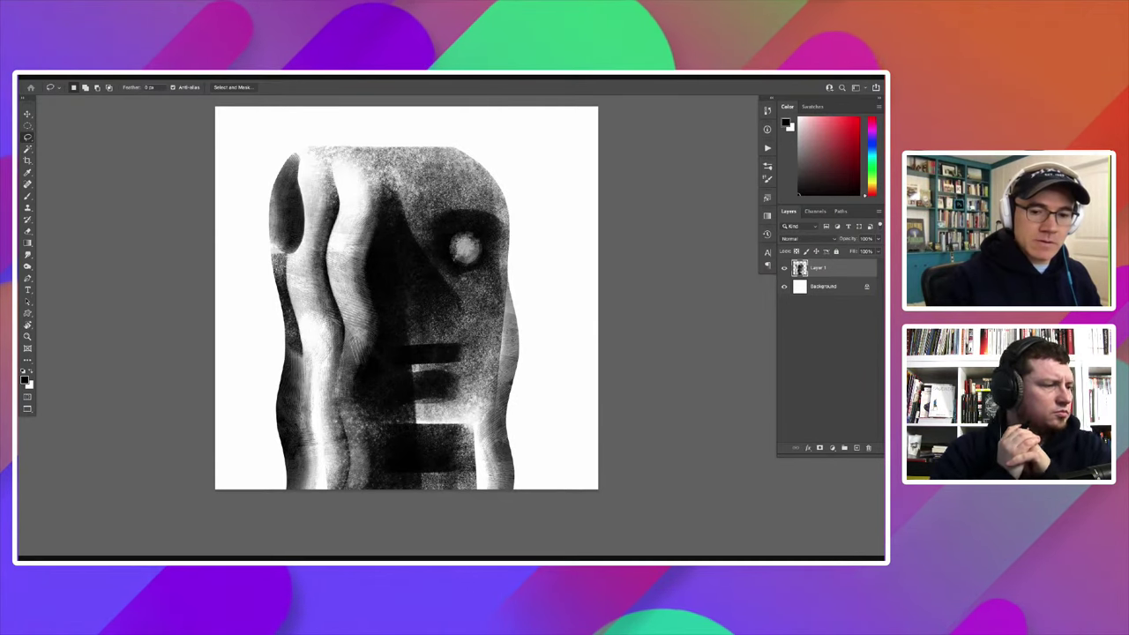
scroll(416, 303, "up", 2)
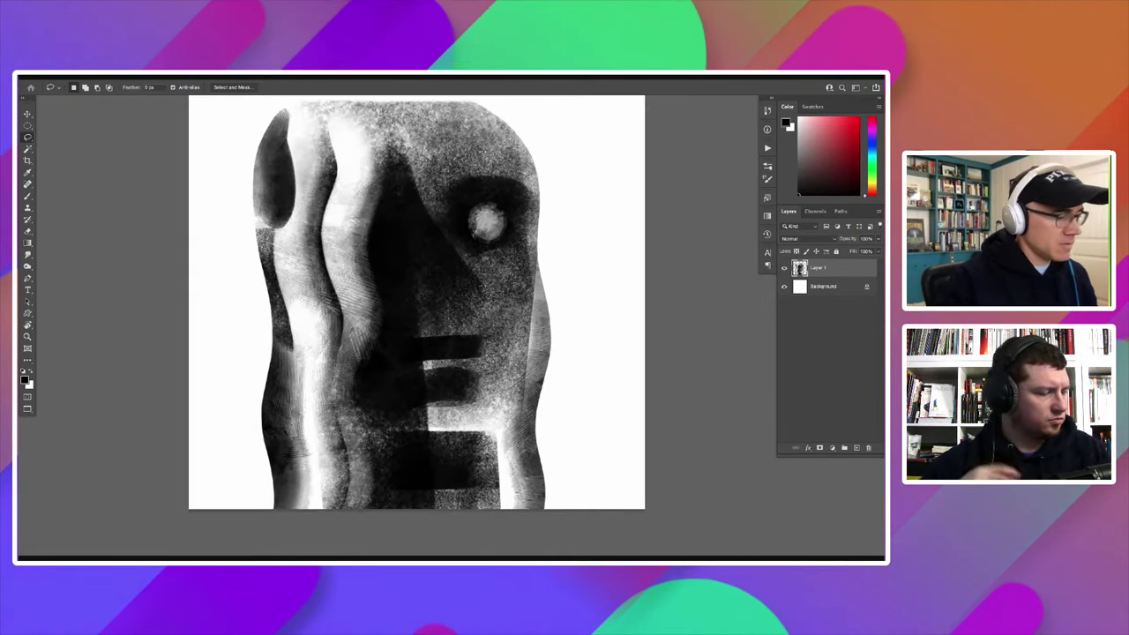
scroll(604, 499, "up", 1)
scroll(604, 498, "up", 1)
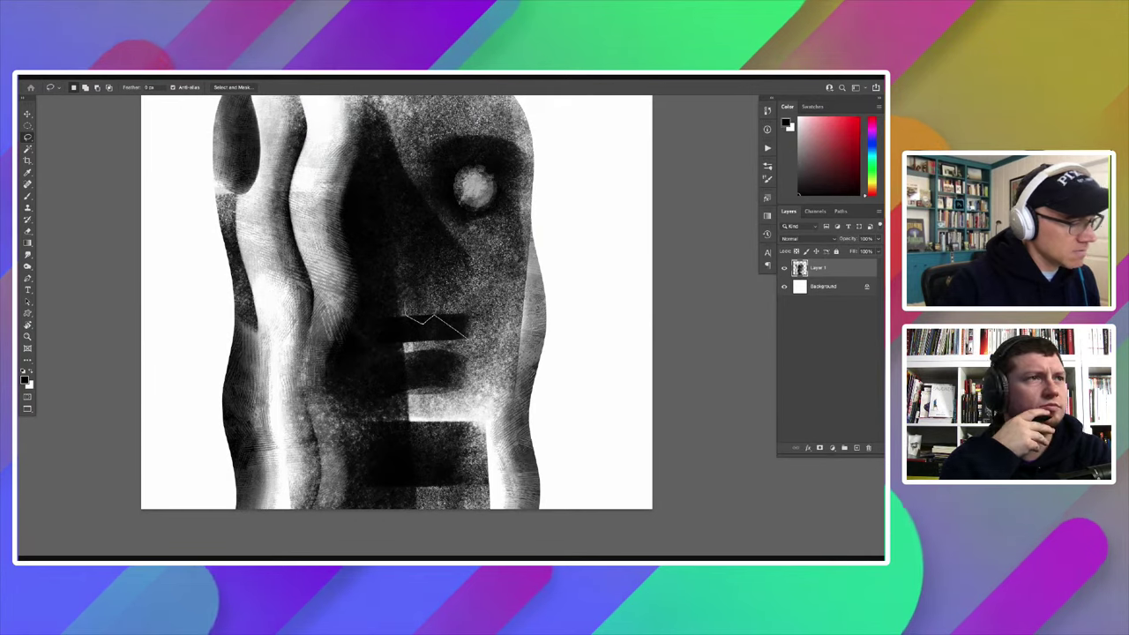
key("Return")
Step: Switch to the Brush and choose a brush from the Iamag folder in Brushes
key("b")
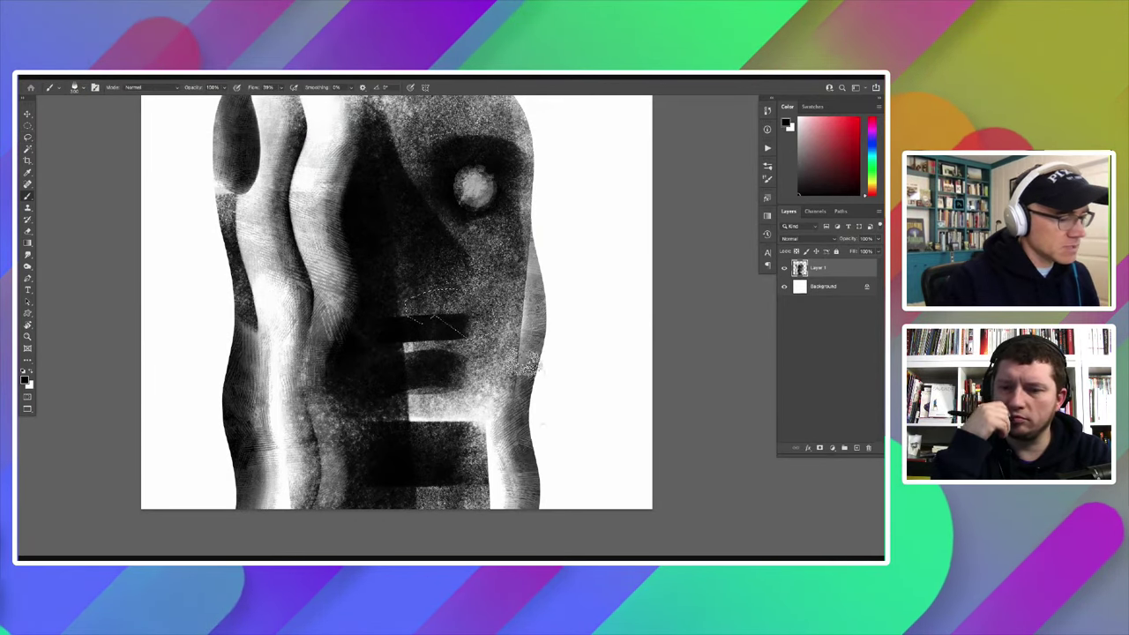
left_click(767, 165)
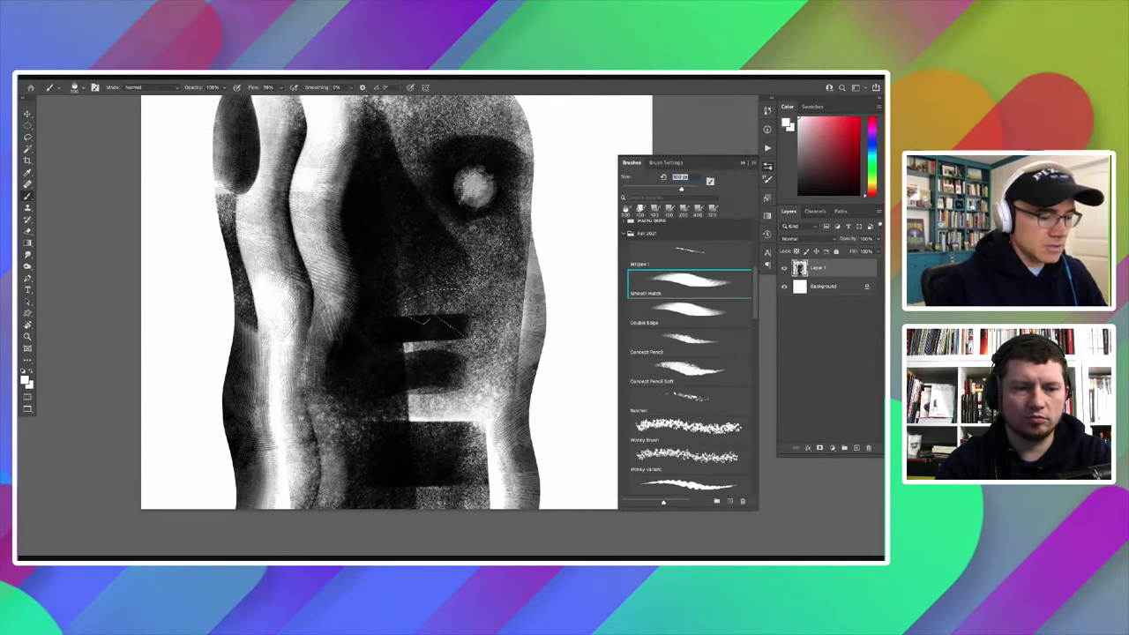
scroll(688, 353, "down", 2)
scroll(688, 353, "up", 5)
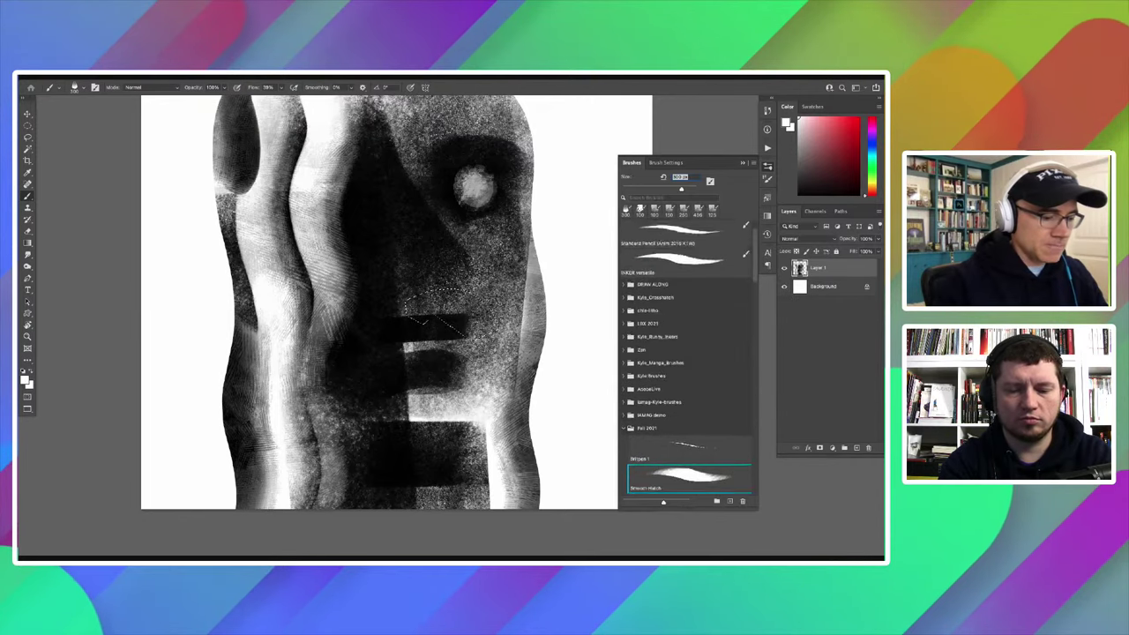
scroll(688, 353, "down", 2)
scroll(688, 352, "down", 2)
left_click(625, 283)
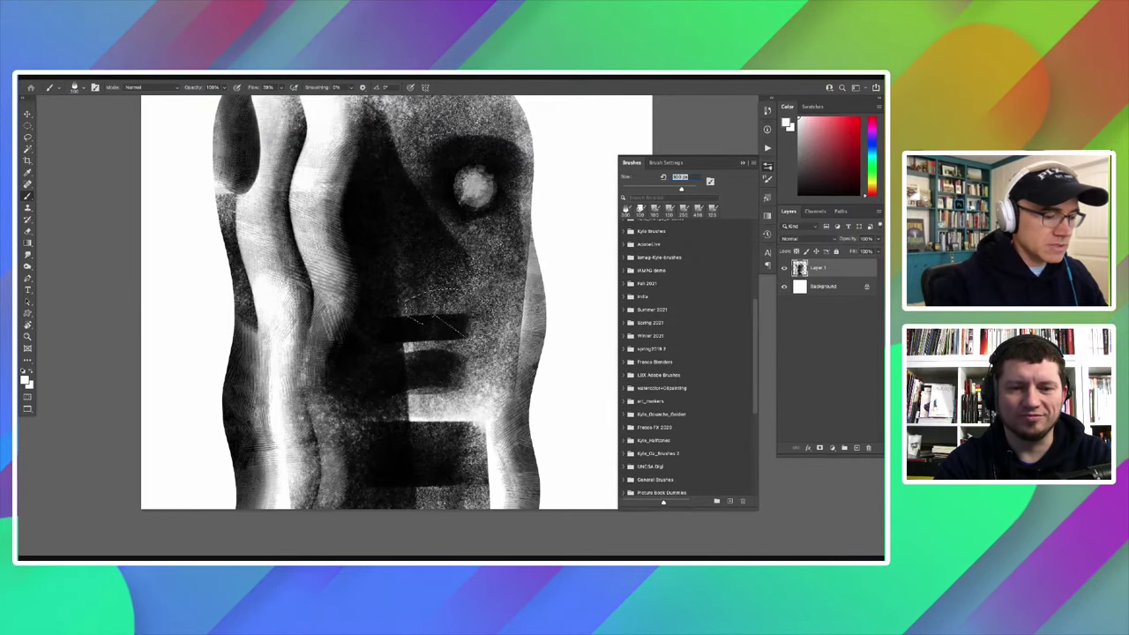
left_click(625, 270)
left_click(625, 270)
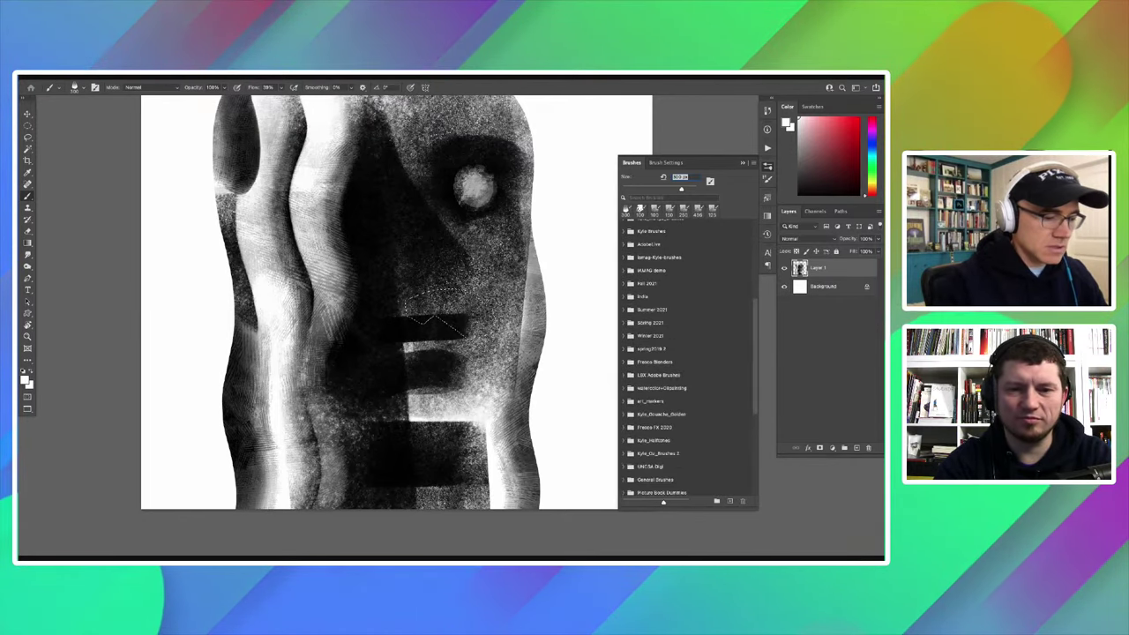
left_click(625, 257)
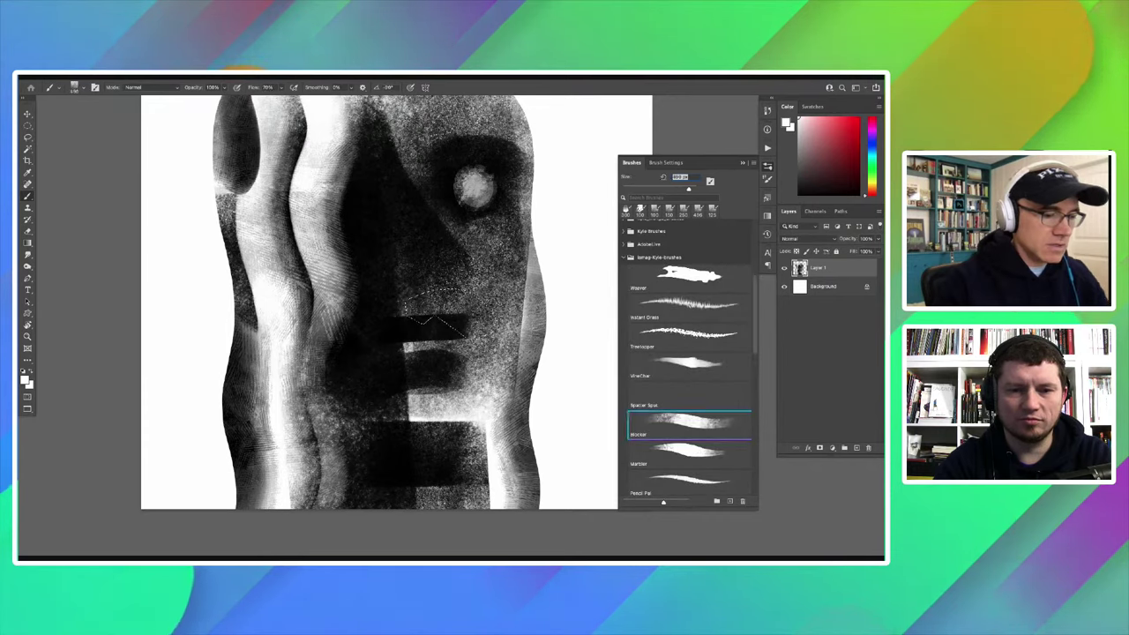
key("F5")
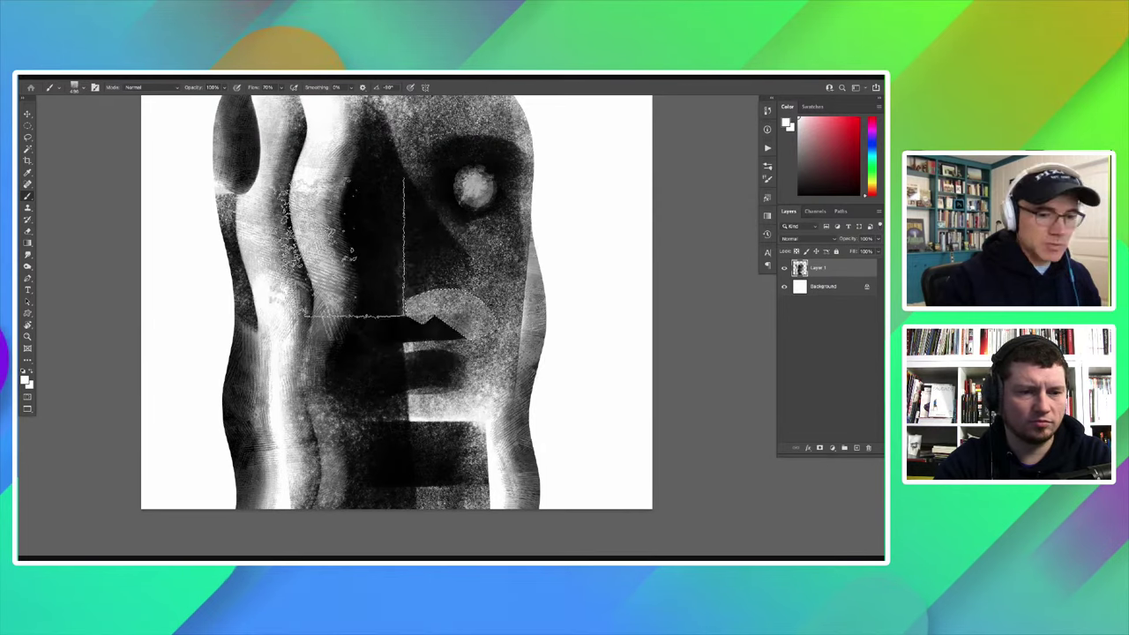
Step: Zoom out to review the whole portrait, then zoom back in
key("ctrl+minus")
key("ctrl+minus")
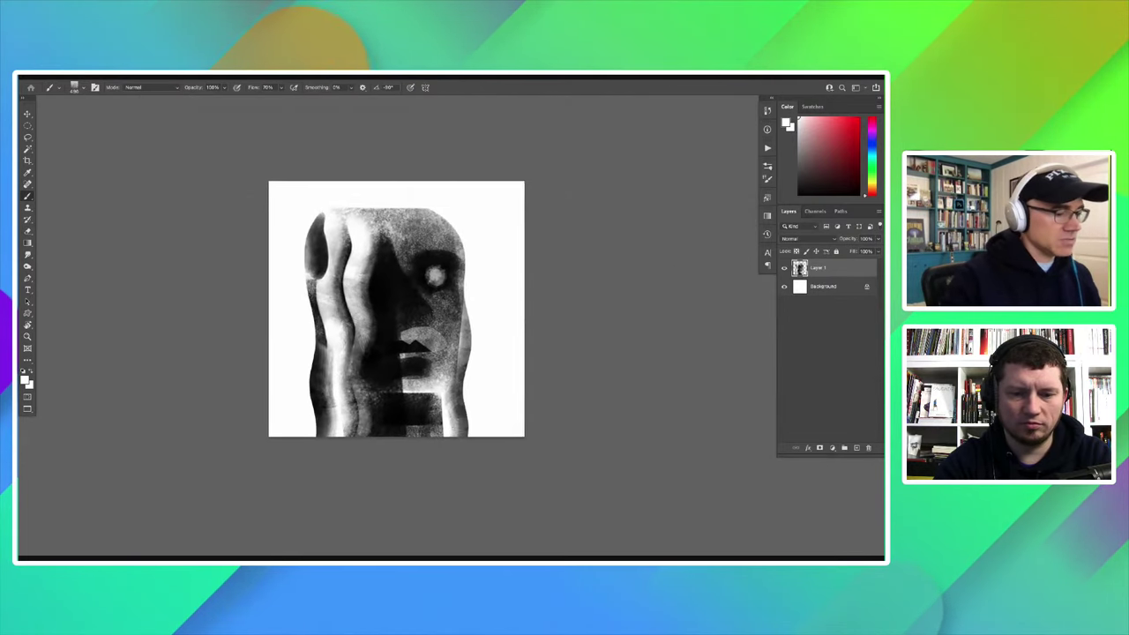
key("ctrl+plus")
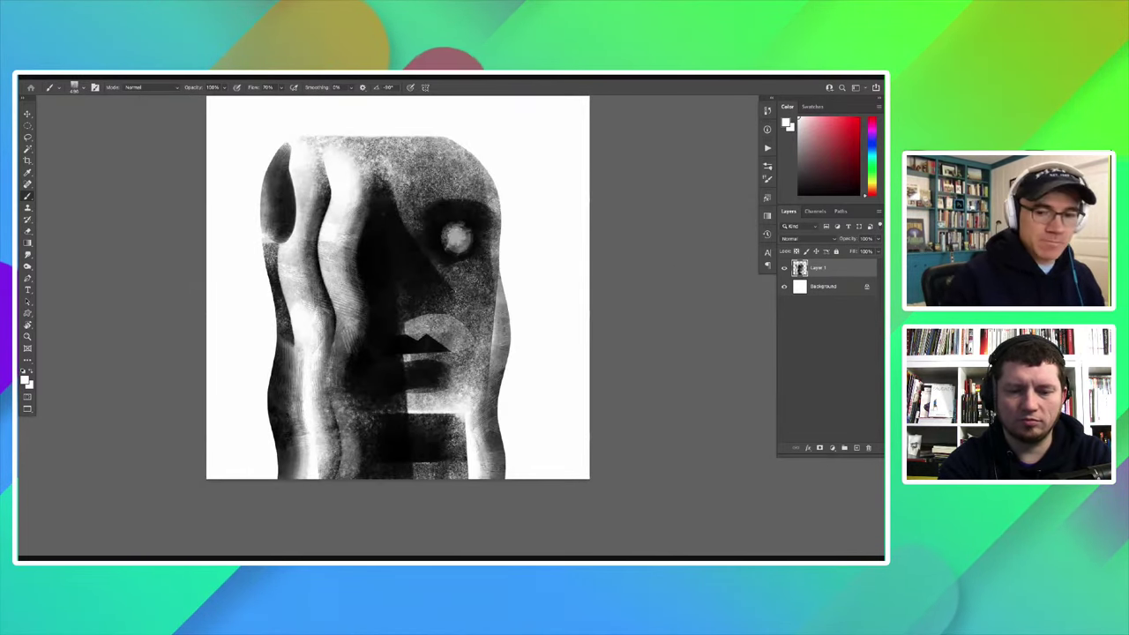
key("l")
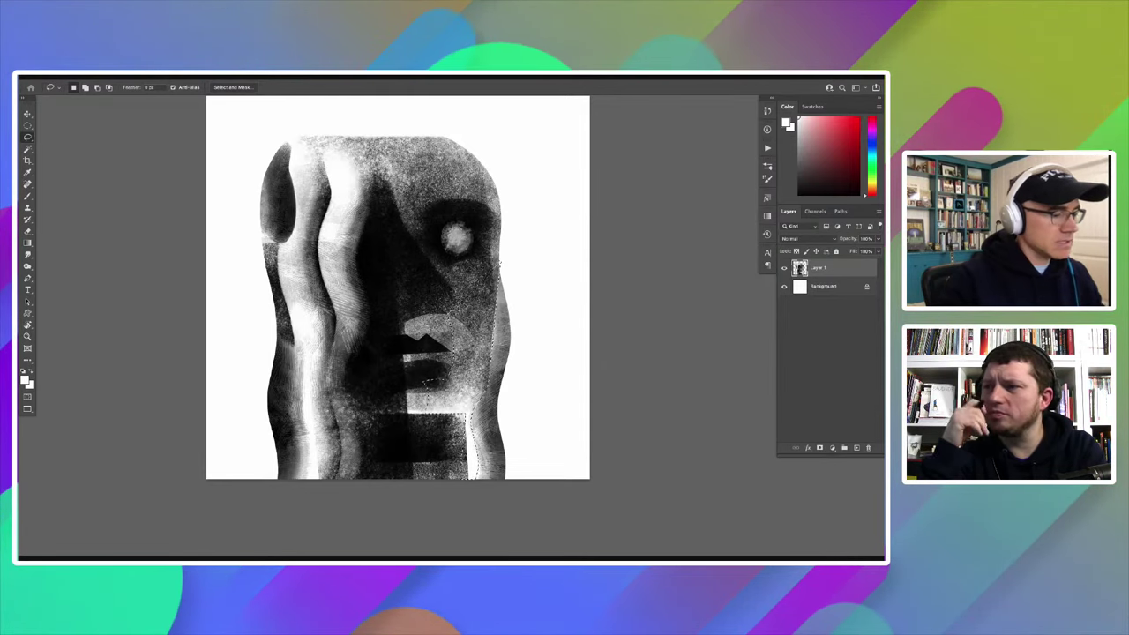
Step: Darken the selected cheek beside the nose and mouth, then raise brush Flow to 70%
key("ctrl+alt+2")
key("b")
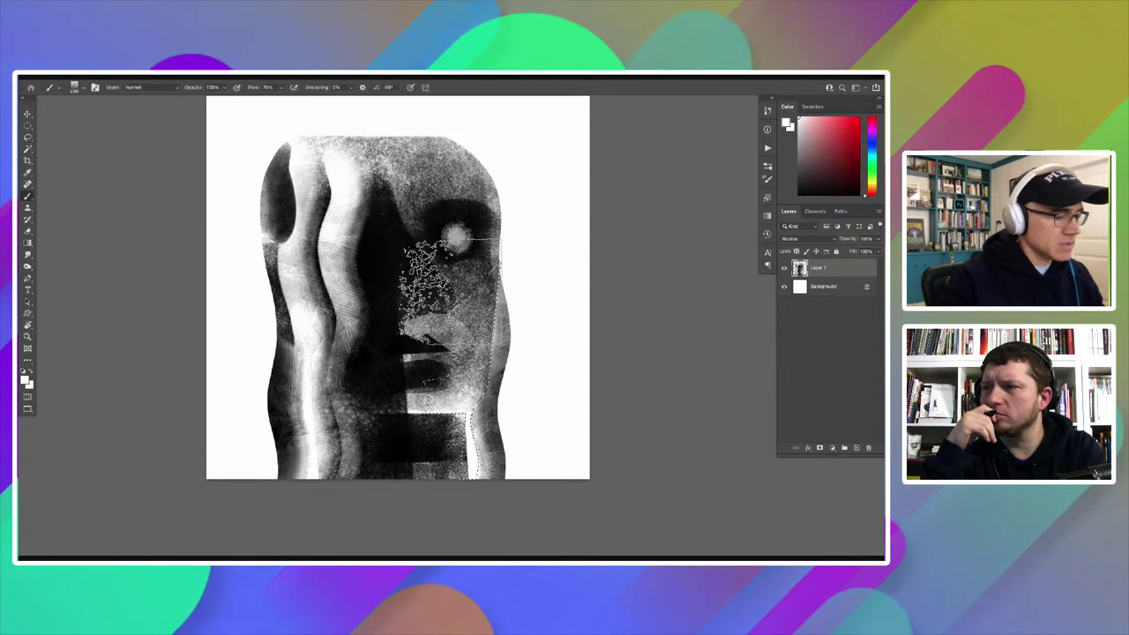
mouse_move(414, 295)
left_mouse_down()
mouse_move(432, 326)
mouse_move(450, 317)
mouse_move(428, 357)
left_mouse_up()
key("ctrl+z")
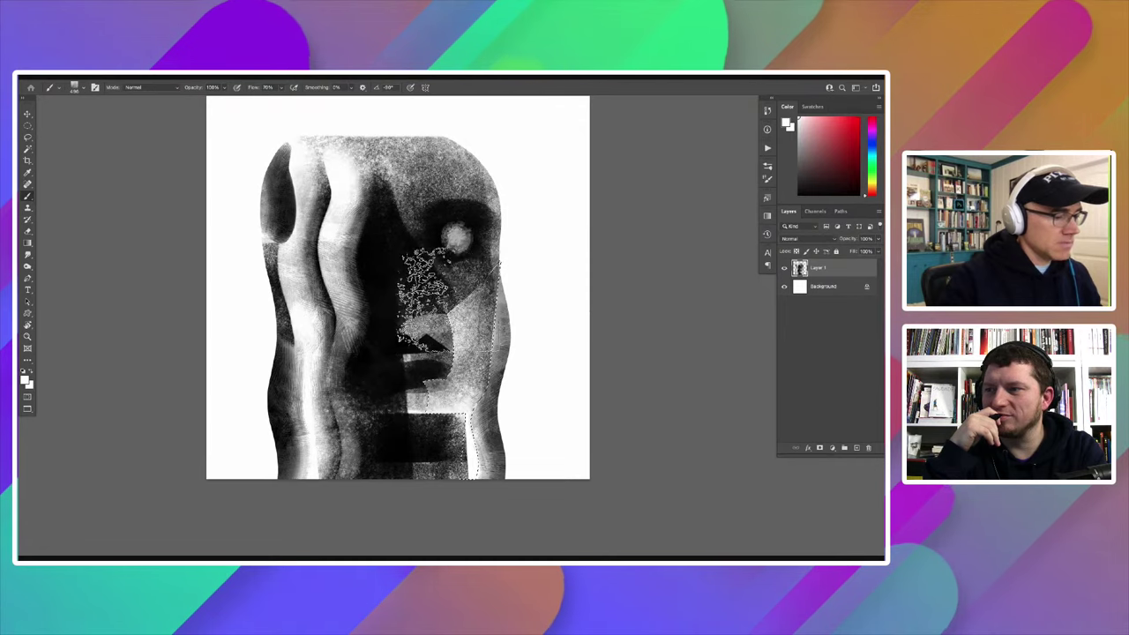
left_click_drag(423, 264, 383, 306)
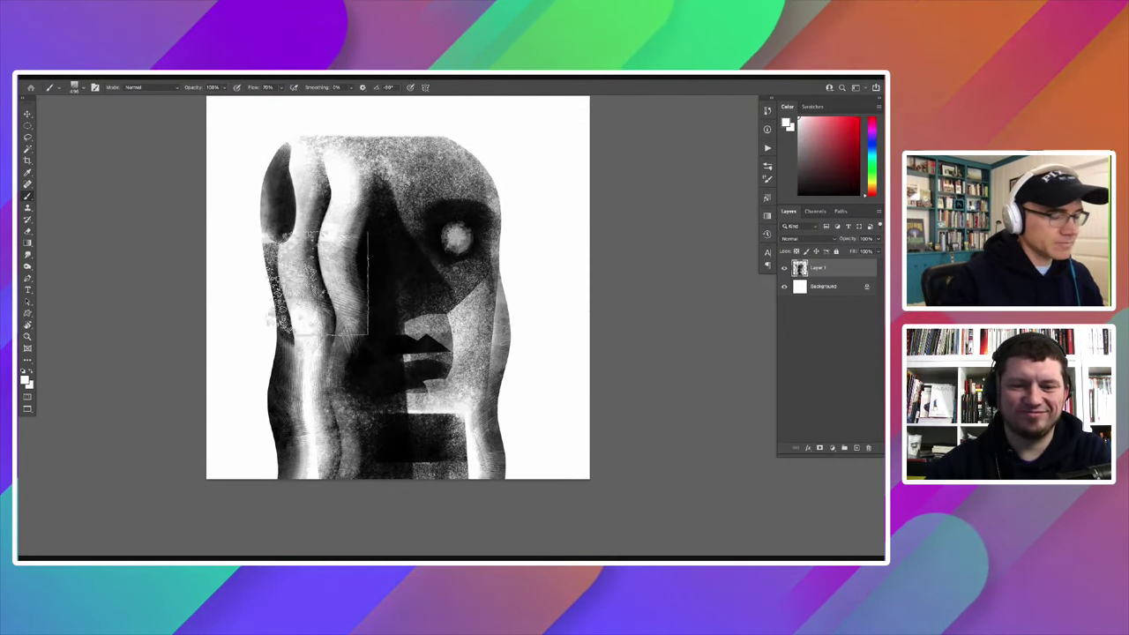
key("shift+7")
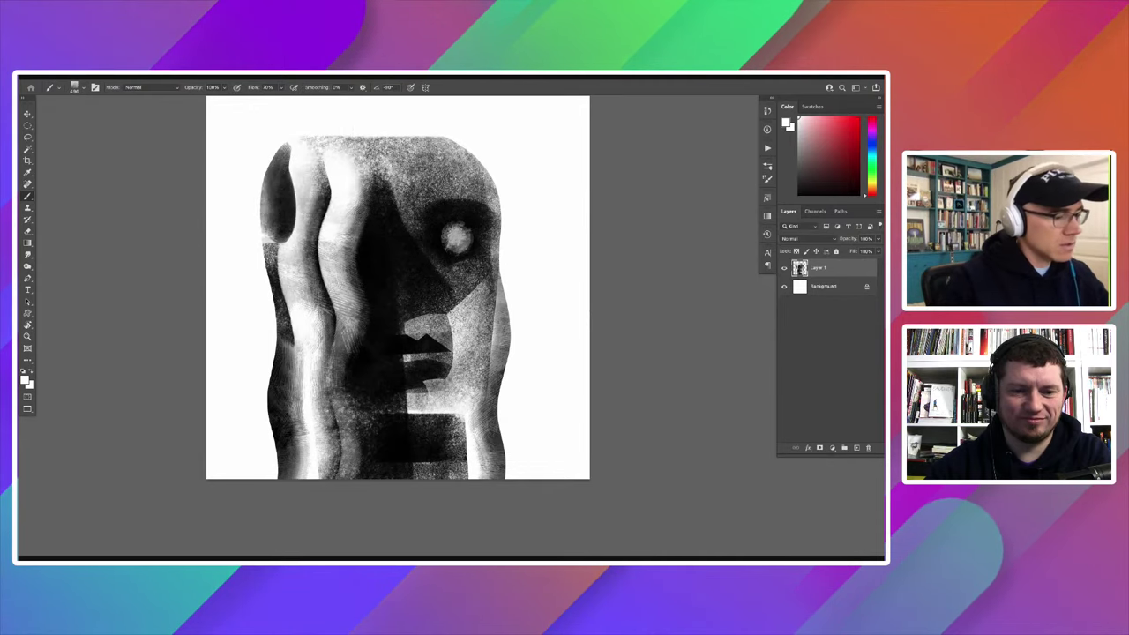
Step: Paint a dark round socket around the eye inside a lasso selection, then deselect
key("l")
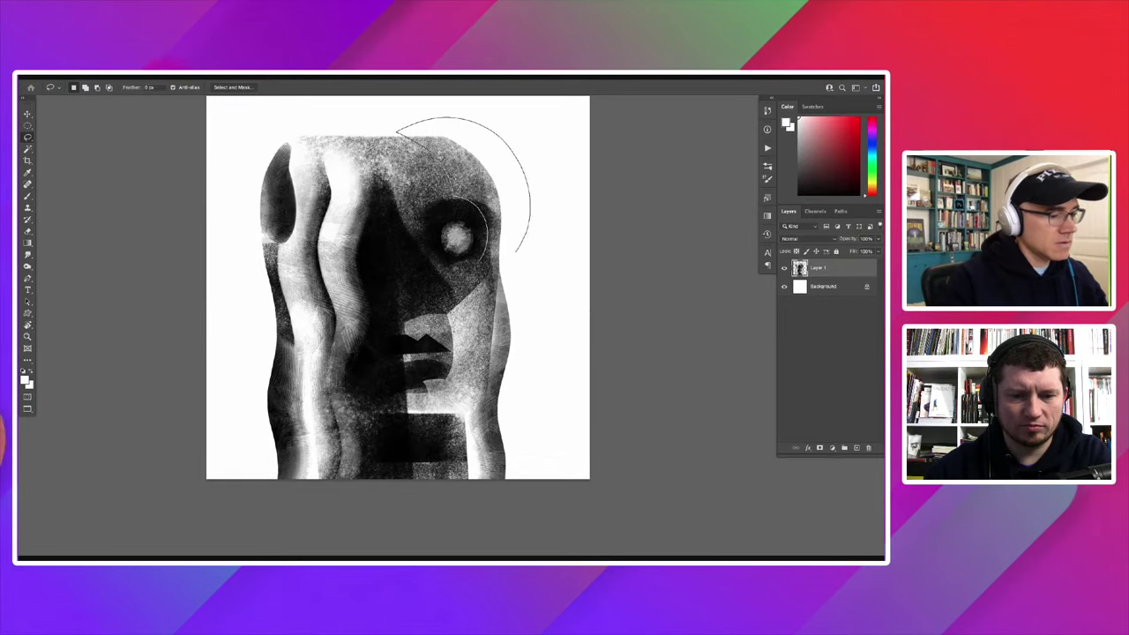
key("b")
left_click_drag(465, 151, 463, 154)
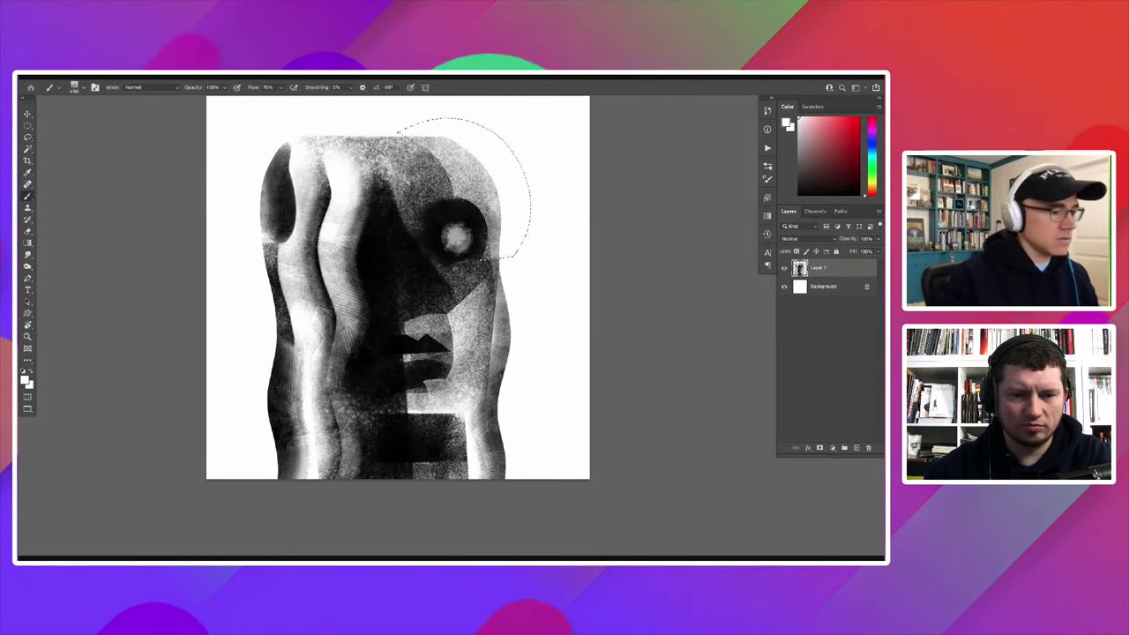
key("ctrl+d")
key("ctrl+minus")
key("ctrl+plus")
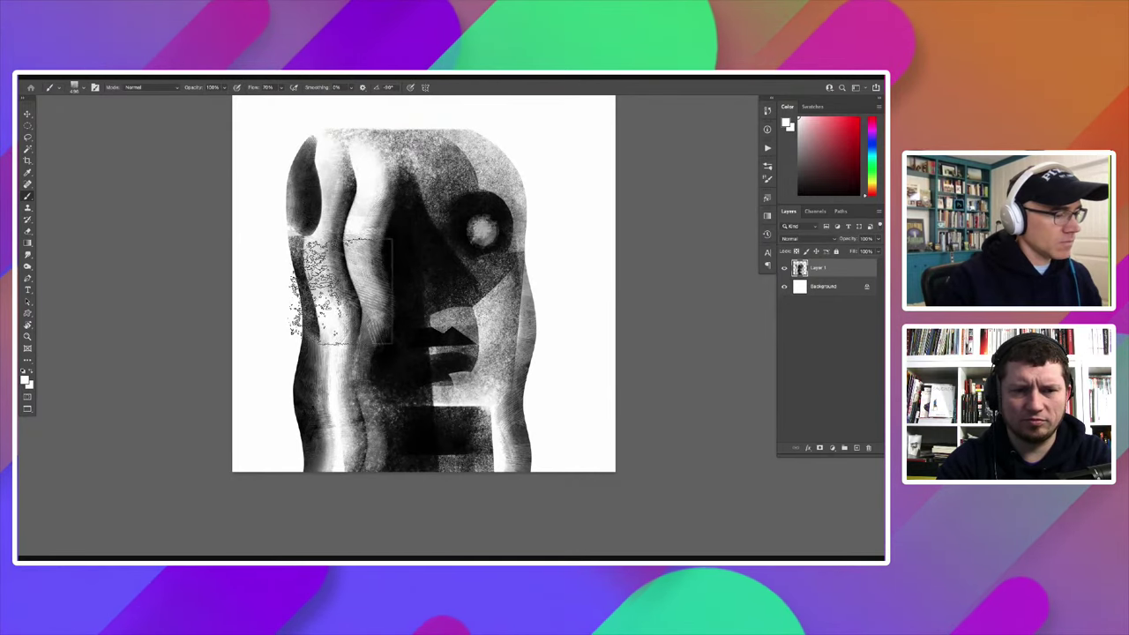
scroll(313, 317, "down", 2)
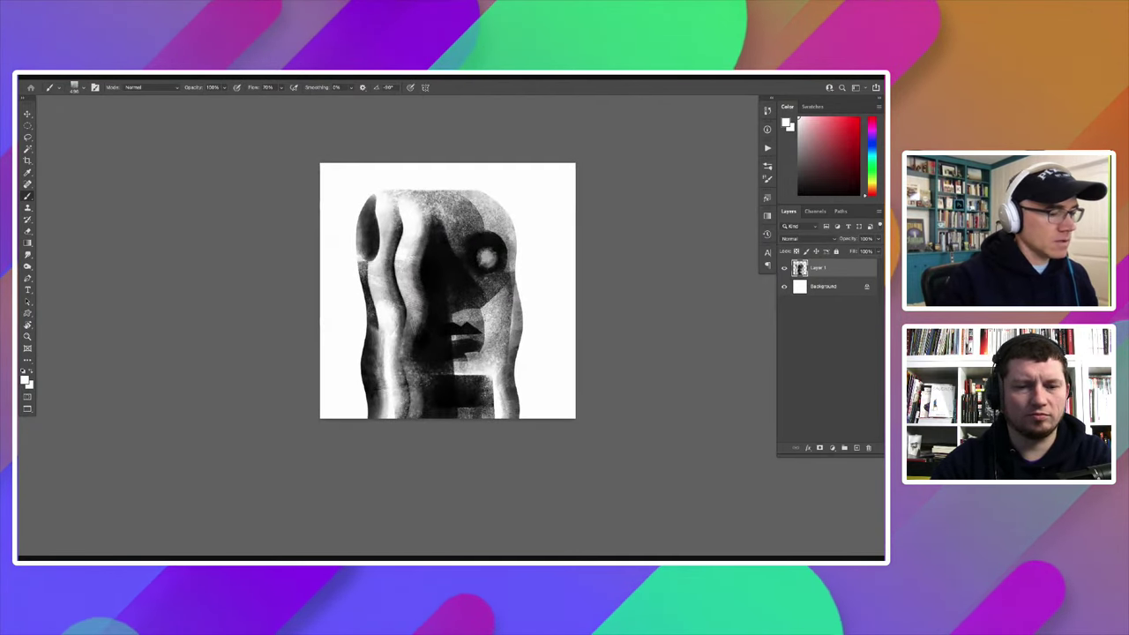
scroll(441, 319, "up", 1)
key("l")
key("ctrl+plus")
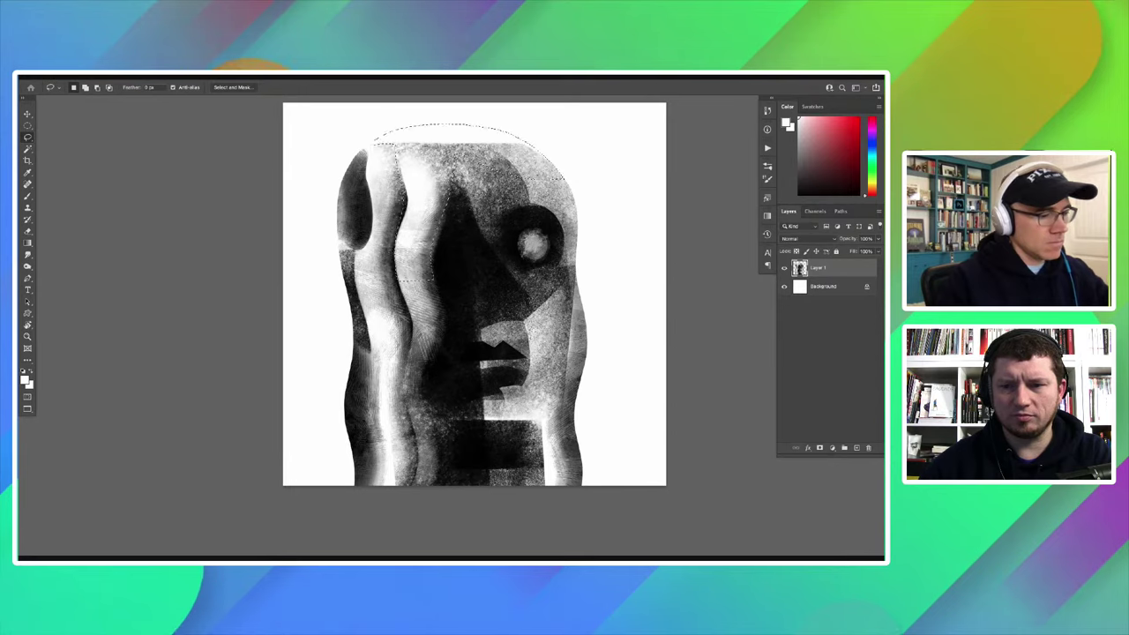
Step: Paint a dark stroke up the face centre and sampled light grey over the selected head top
key("b")
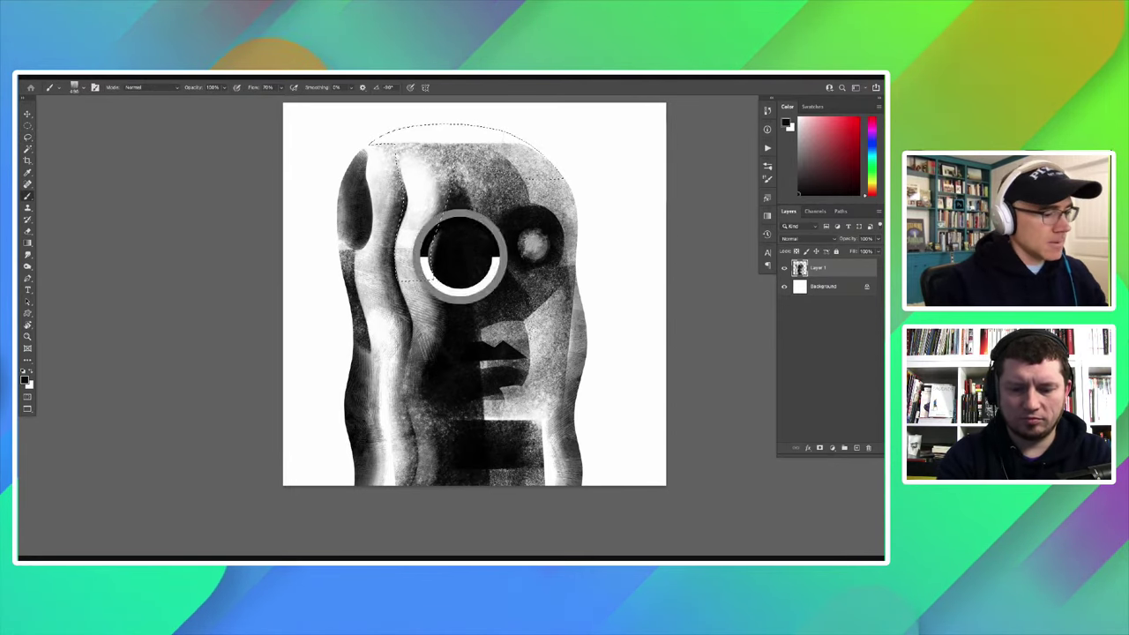
left_click_drag(459, 255, 450, 141)
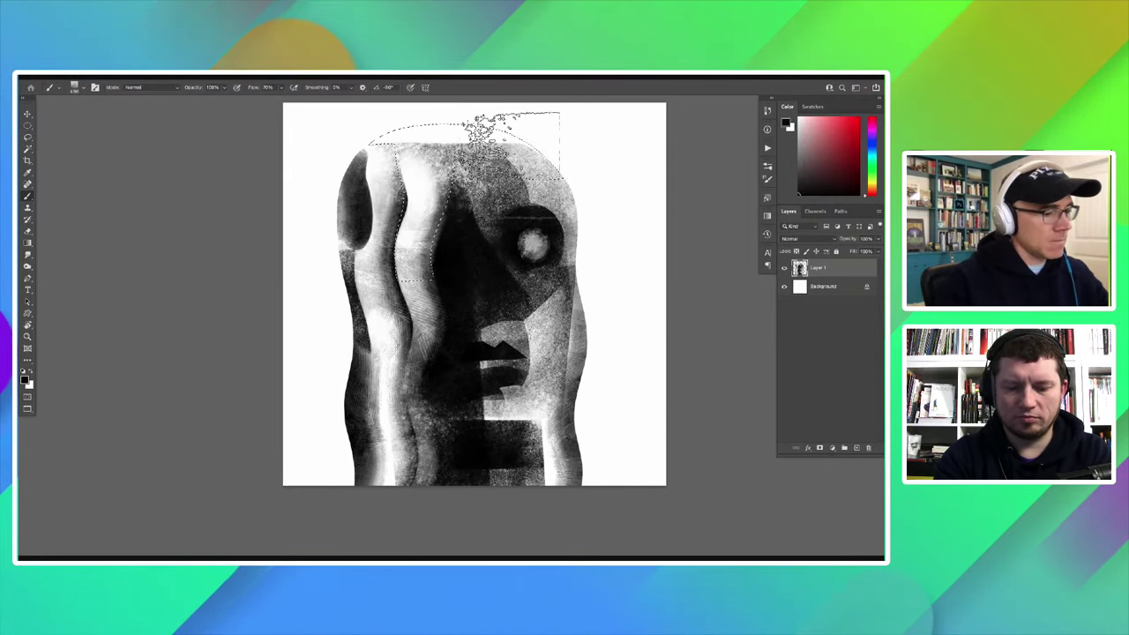
left_click(494, 141, "alt")
left_click_drag(516, 115, 372, 132)
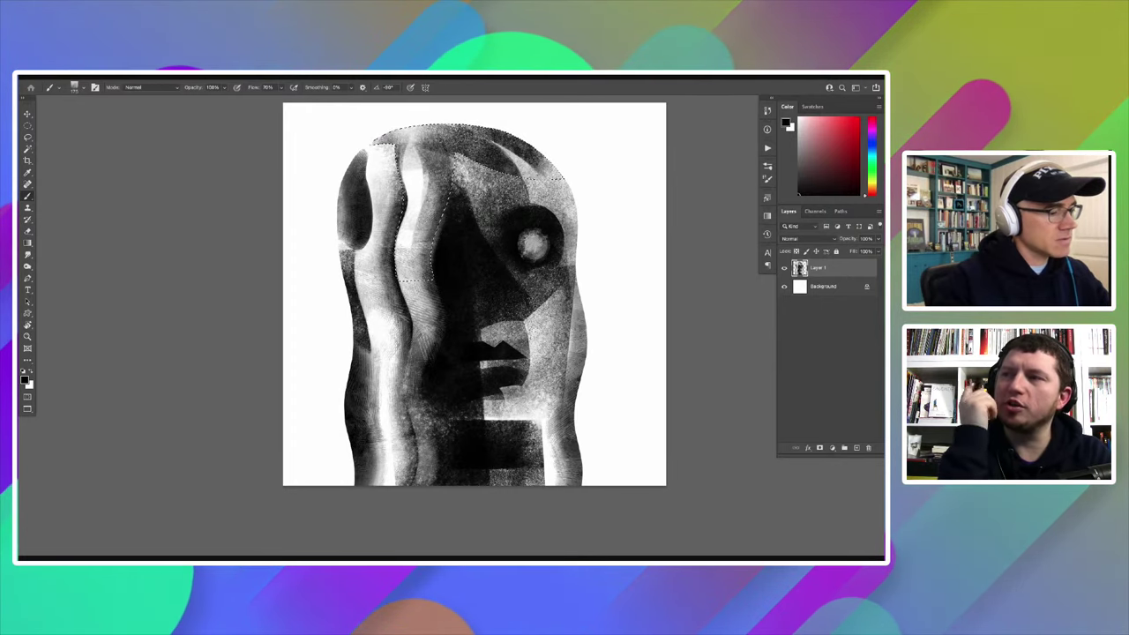
key("ctrl+d")
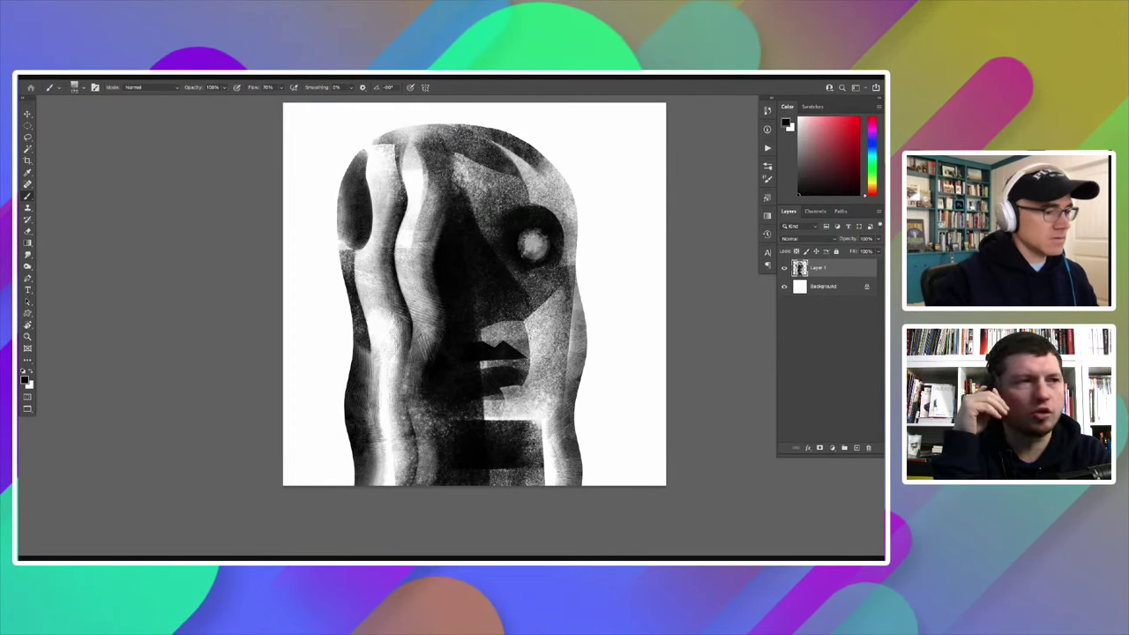
Step: Zoom out to check the portrait, then back in to about 100%
key("ctrl+minus")
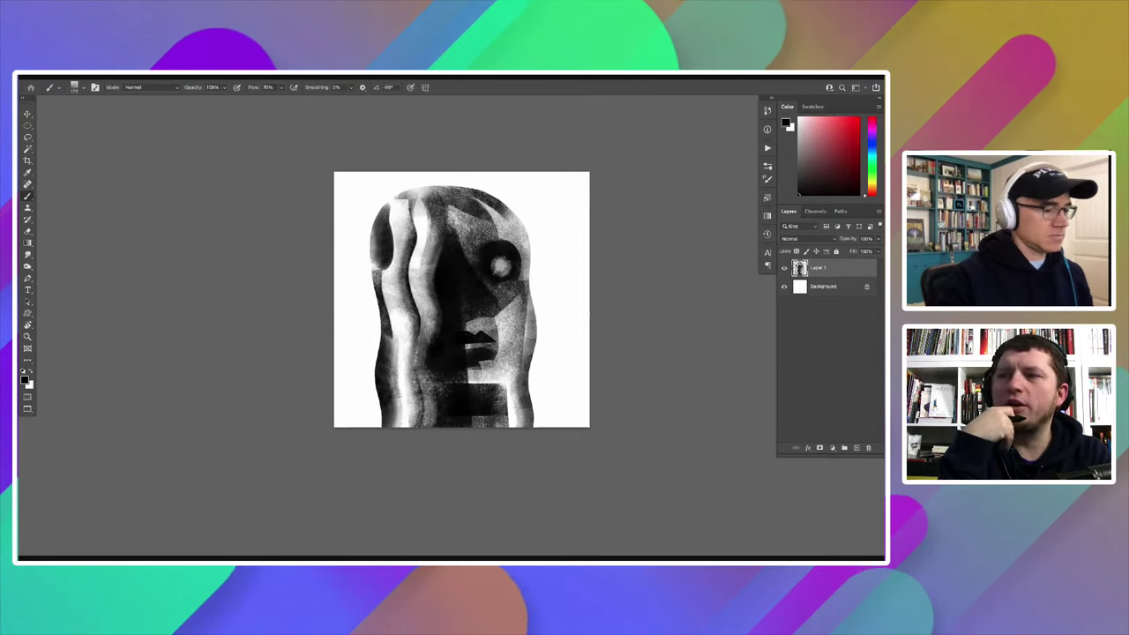
scroll(461, 298, "up", 1)
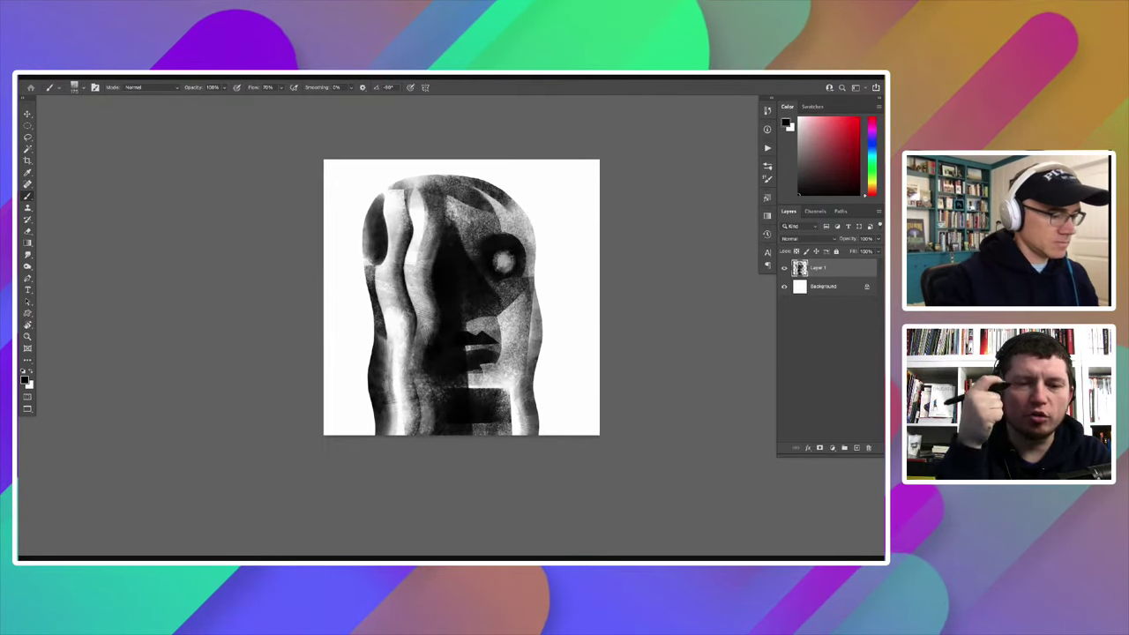
key("ctrl+plus")
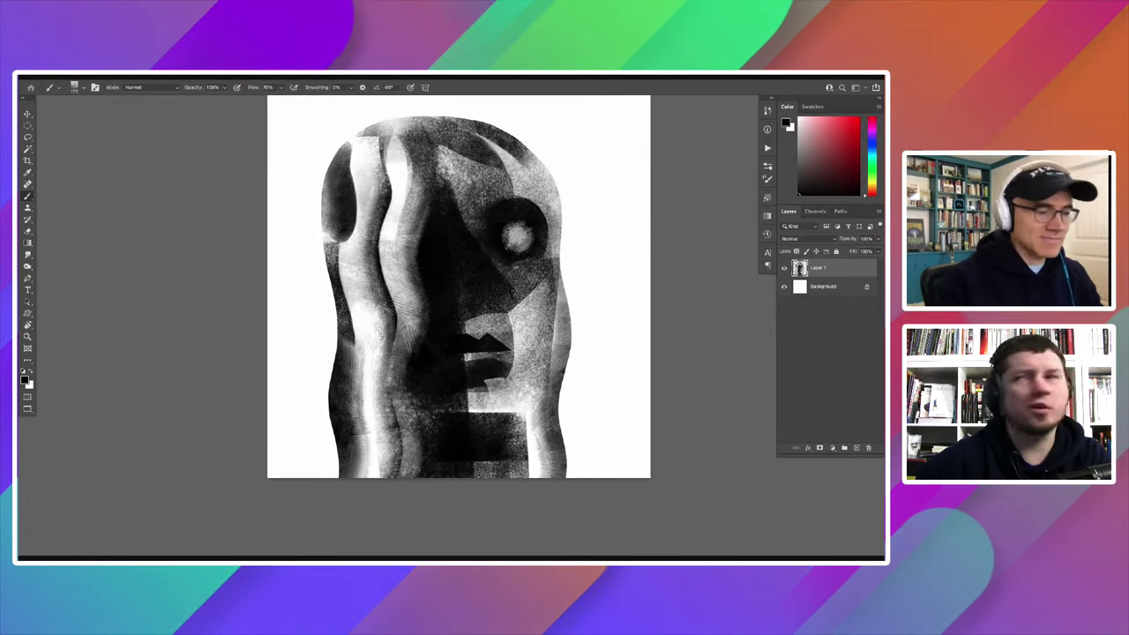
scroll(458, 291, "up", 1)
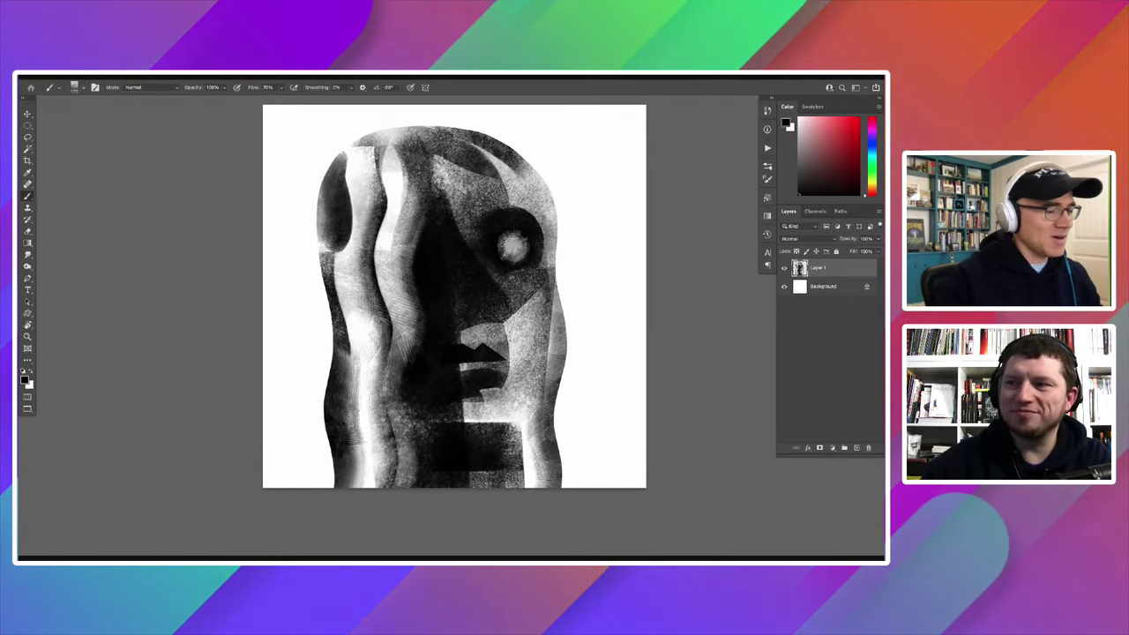
scroll(455, 295, "down", 2)
scroll(454, 282, "down", 1)
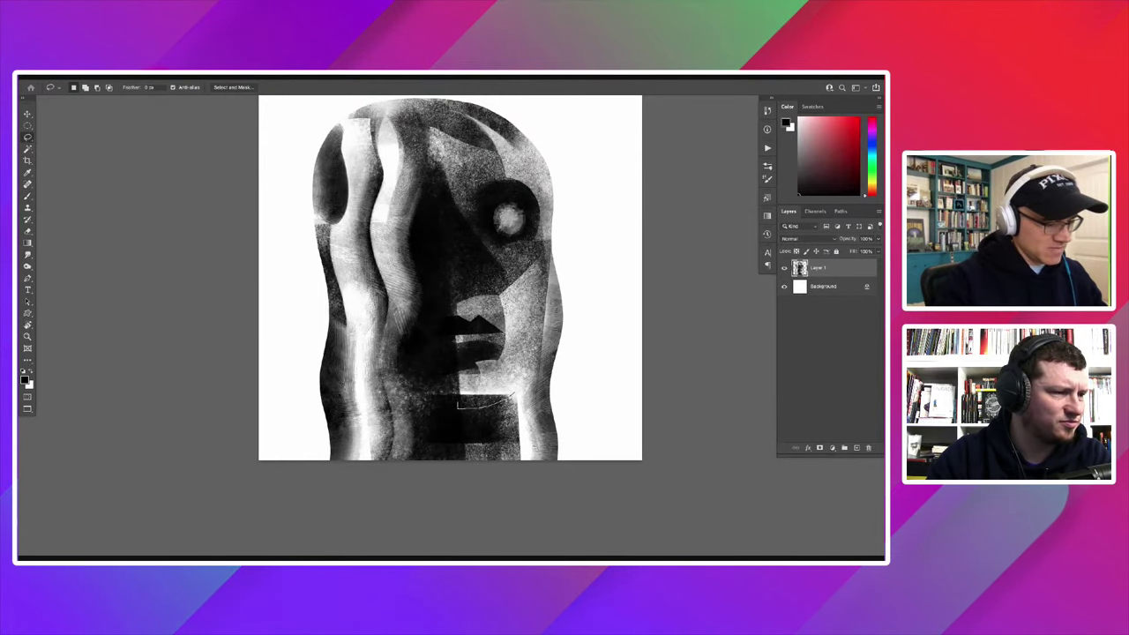
Step: Deselect the lightened lower-face patch and zoom in on the cheek beside the eye
key("b")
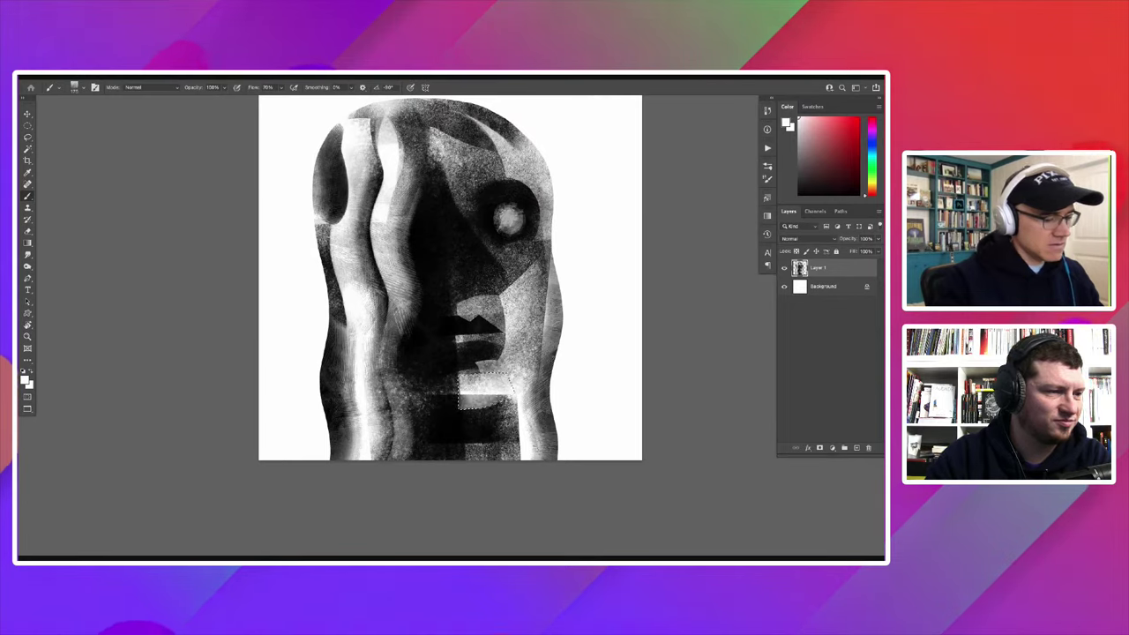
key("ctrl+d")
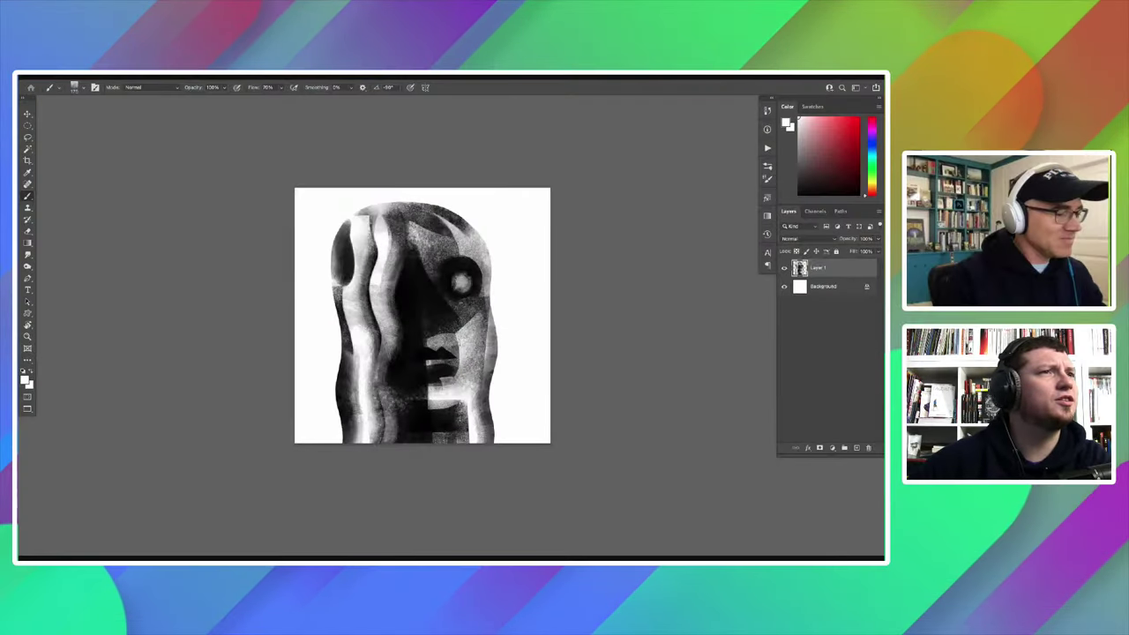
key("ctrl+plus")
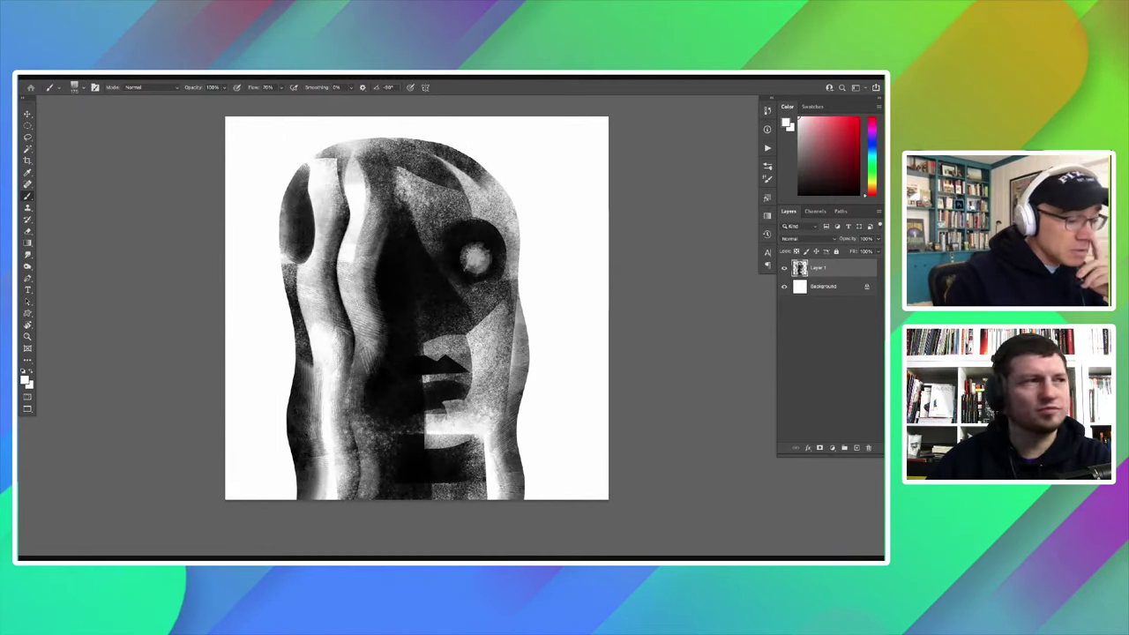
scroll(416, 308, "left", 1)
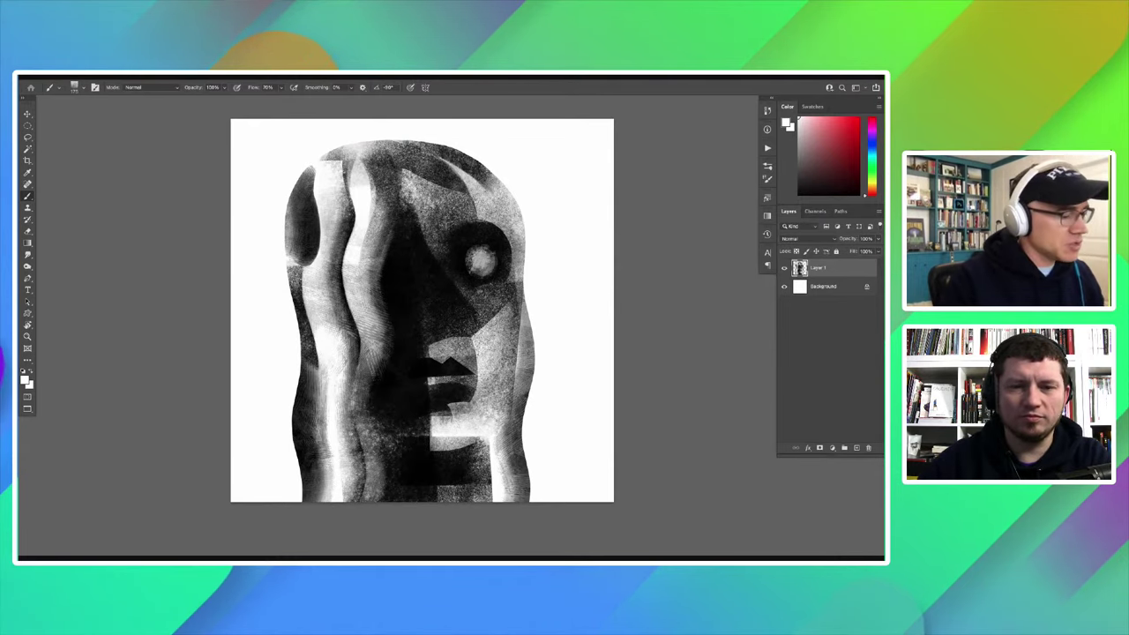
key("l")
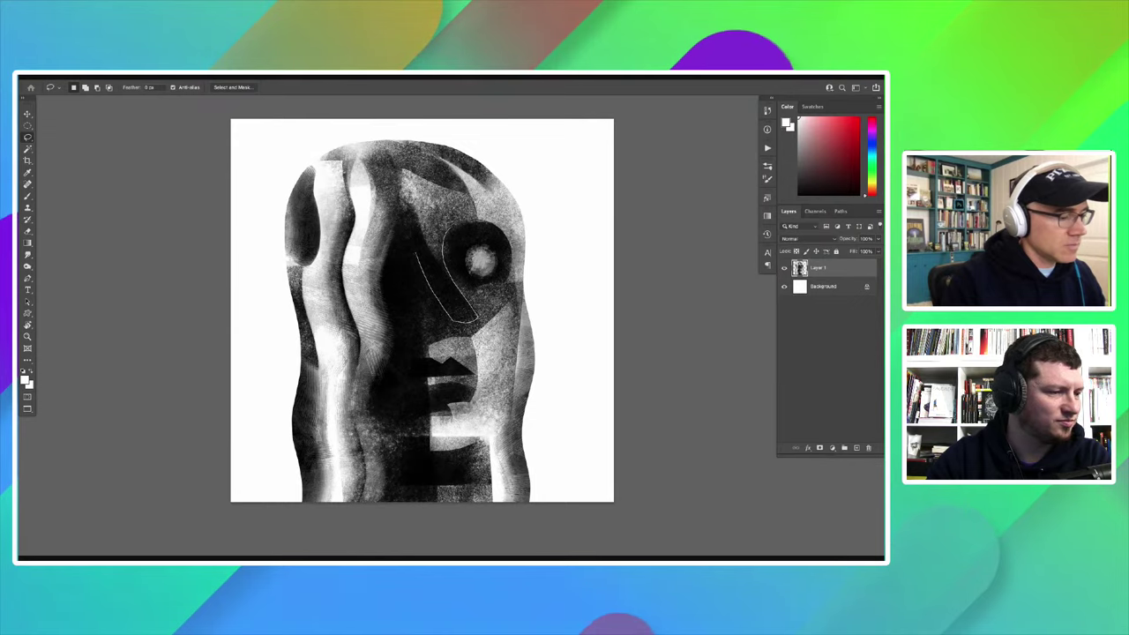
Step: Choose the Marbler brush preset and test a light stroke, undoing it
key("b")
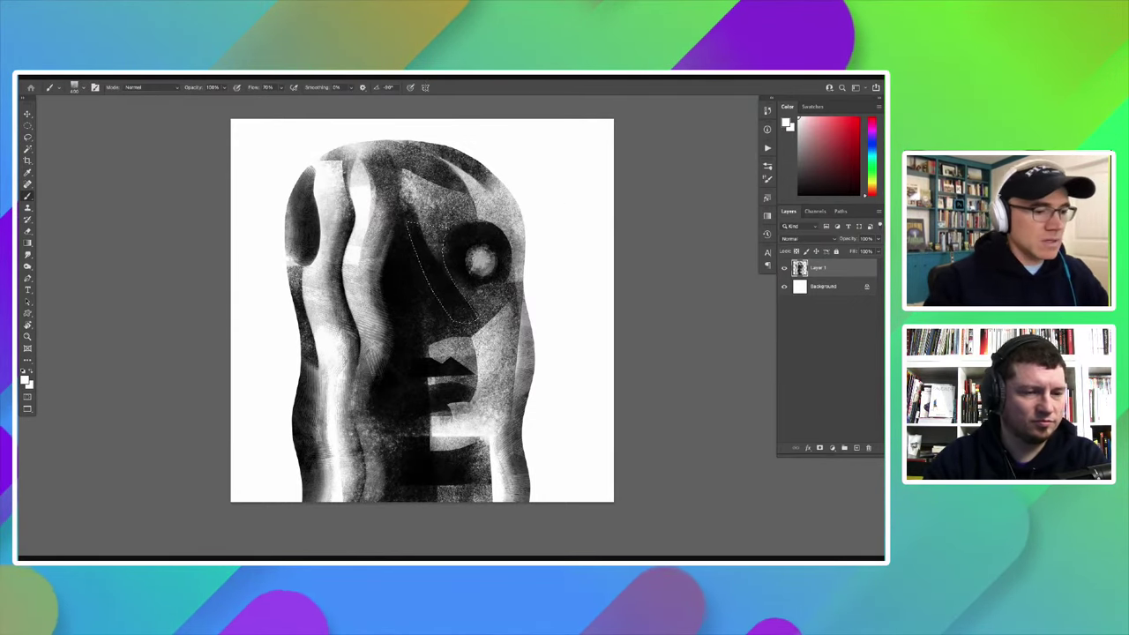
key("F5")
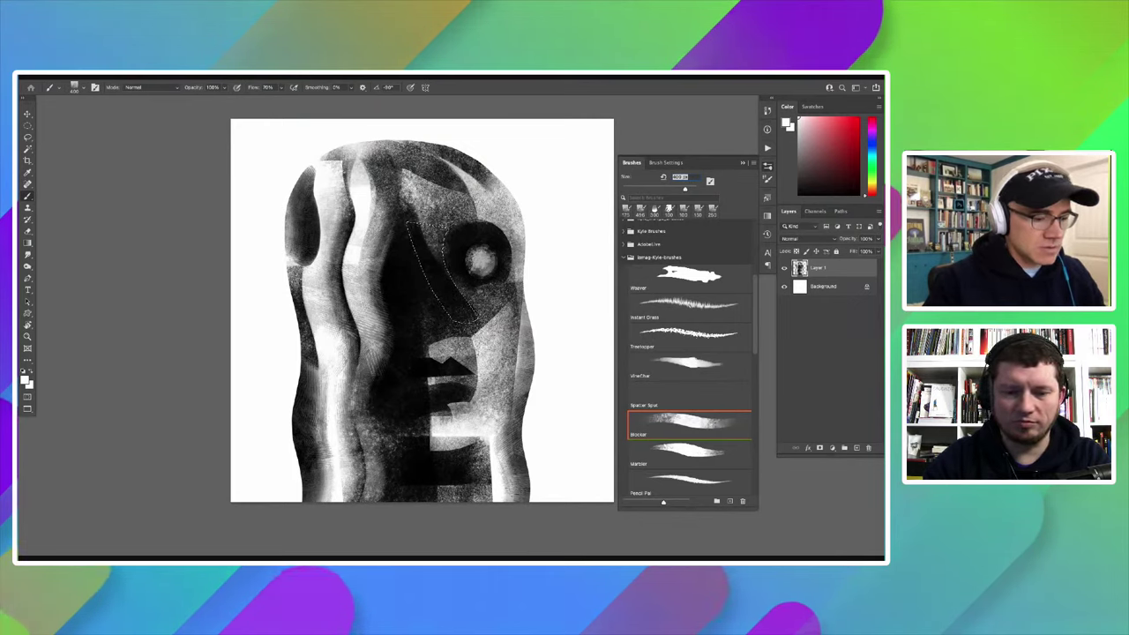
scroll(688, 353, "down", 2)
scroll(688, 353, "down", 2)
left_click(687, 344)
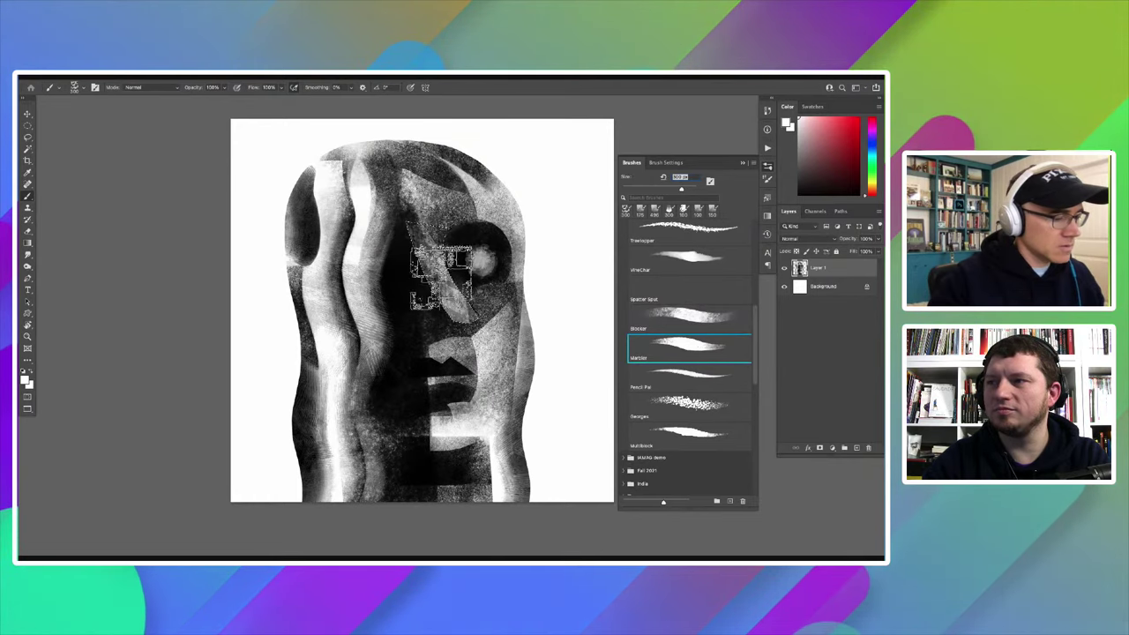
left_click_drag(476, 313, 426, 262)
key("ctrl+z")
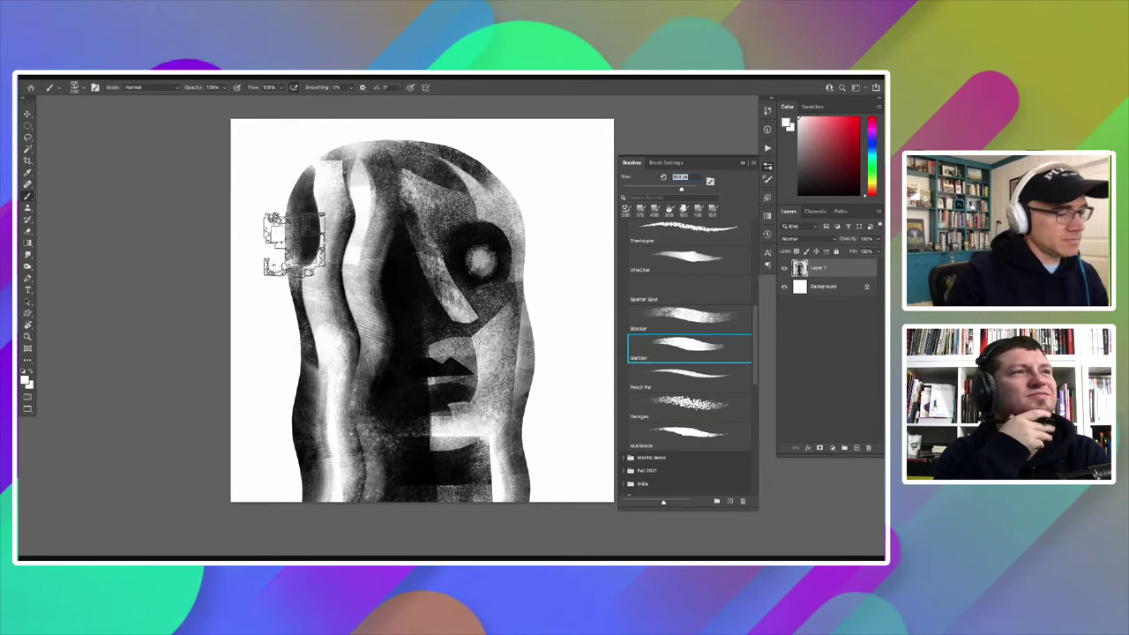
Step: Swap colours so black becomes the paint colour
key("ctrl+minus")
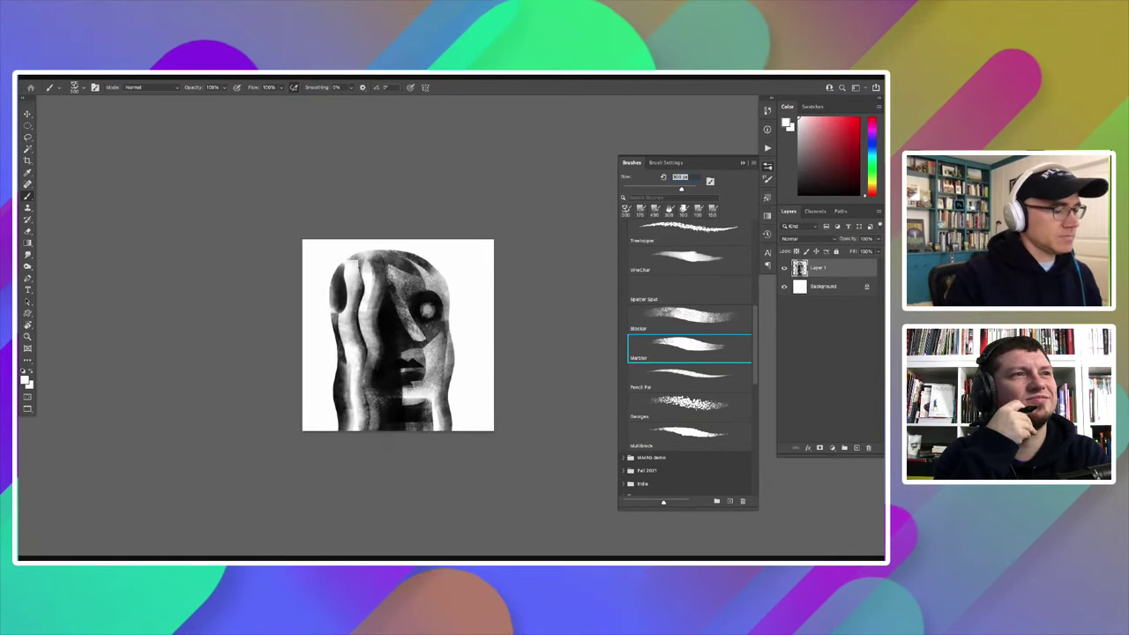
key("ctrl+plus")
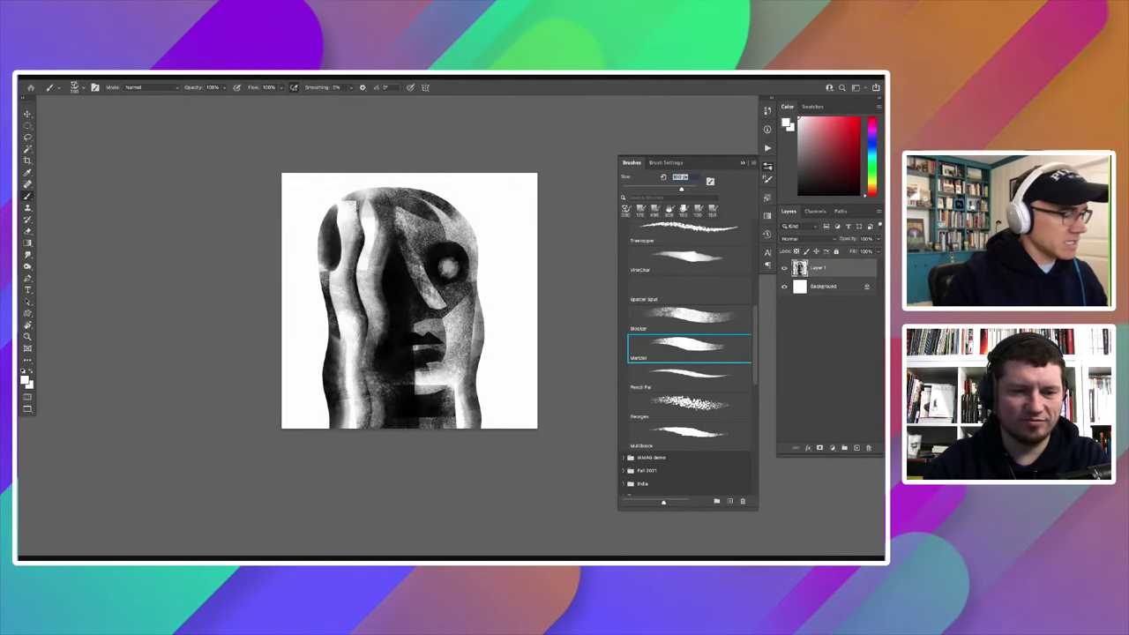
key("x")
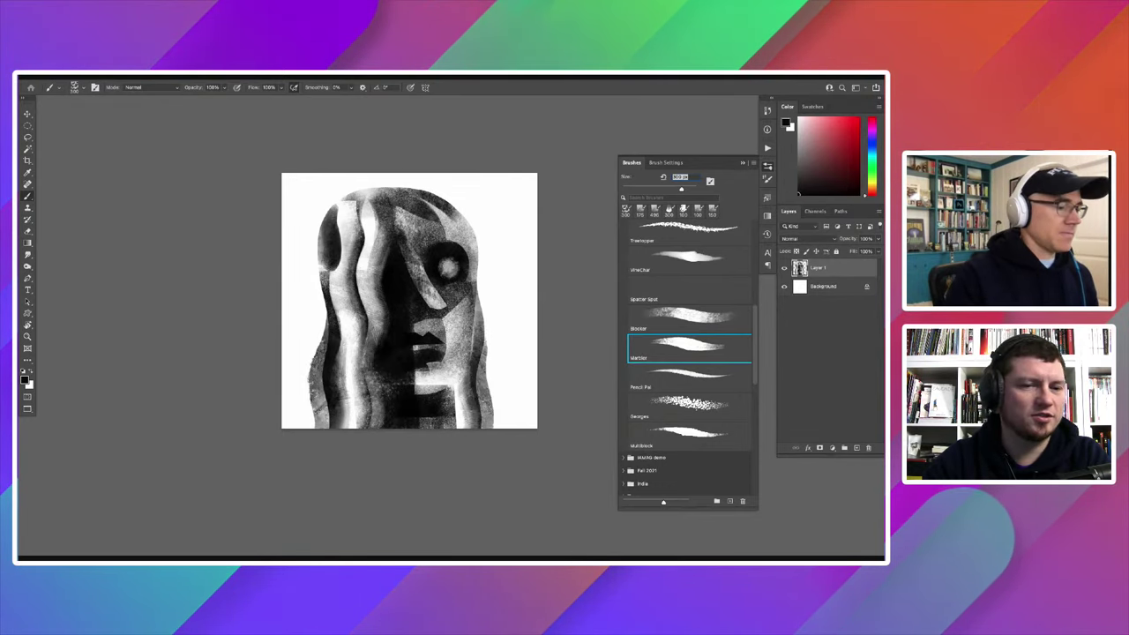
key("ctrl+plus")
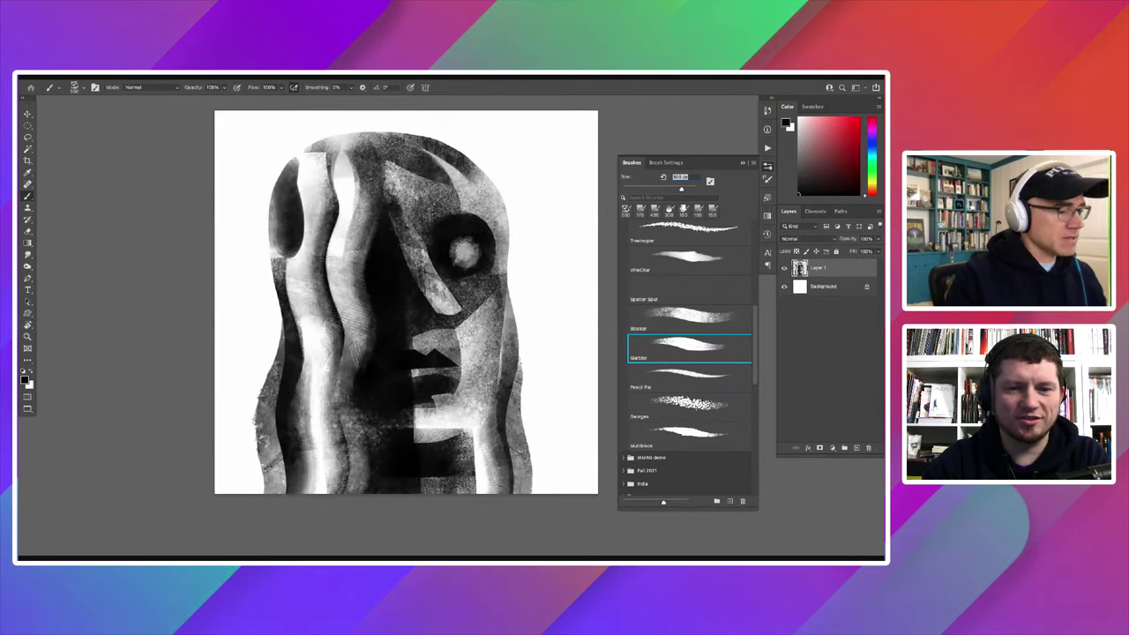
Step: Draw a lasso selection around the portrait's right eye
key("l")
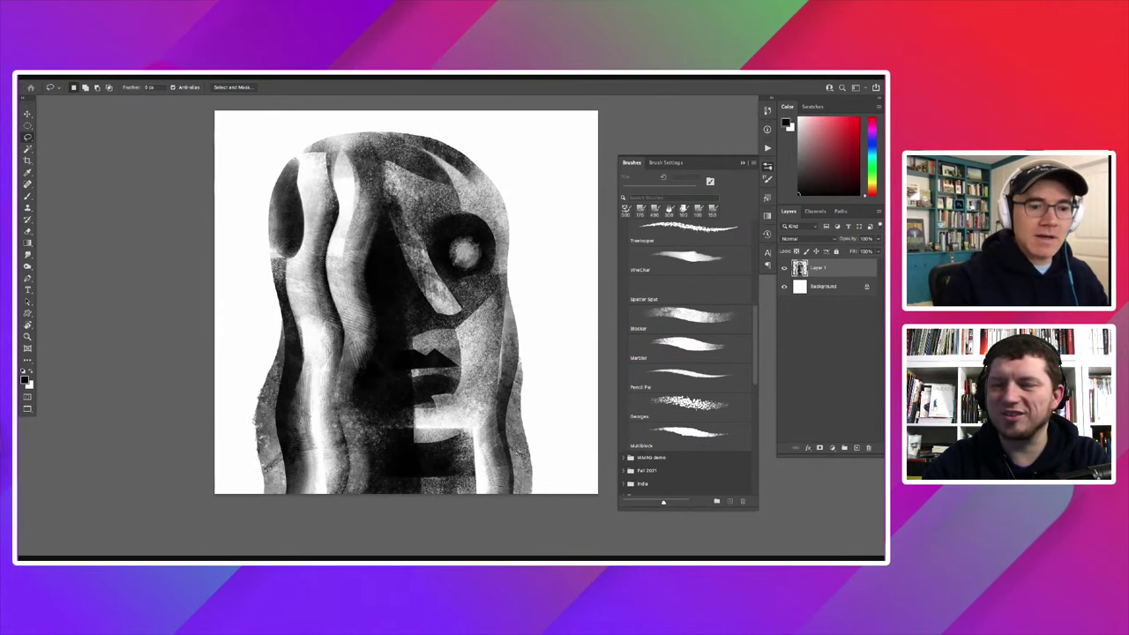
scroll(417, 303, "left", 2)
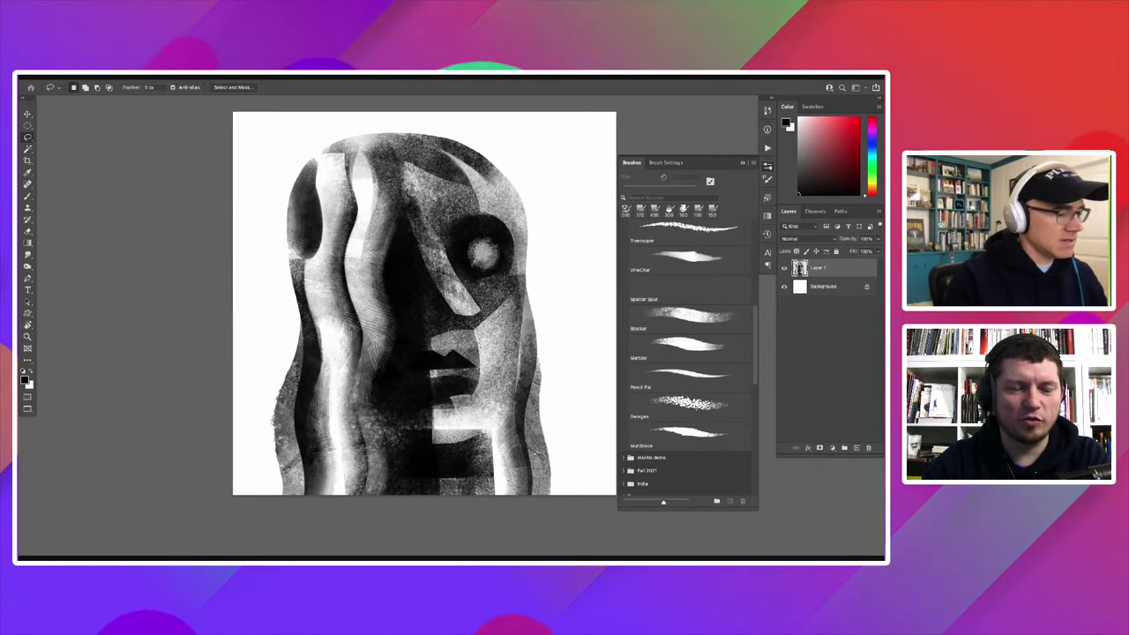
scroll(413, 298, "right", 2)
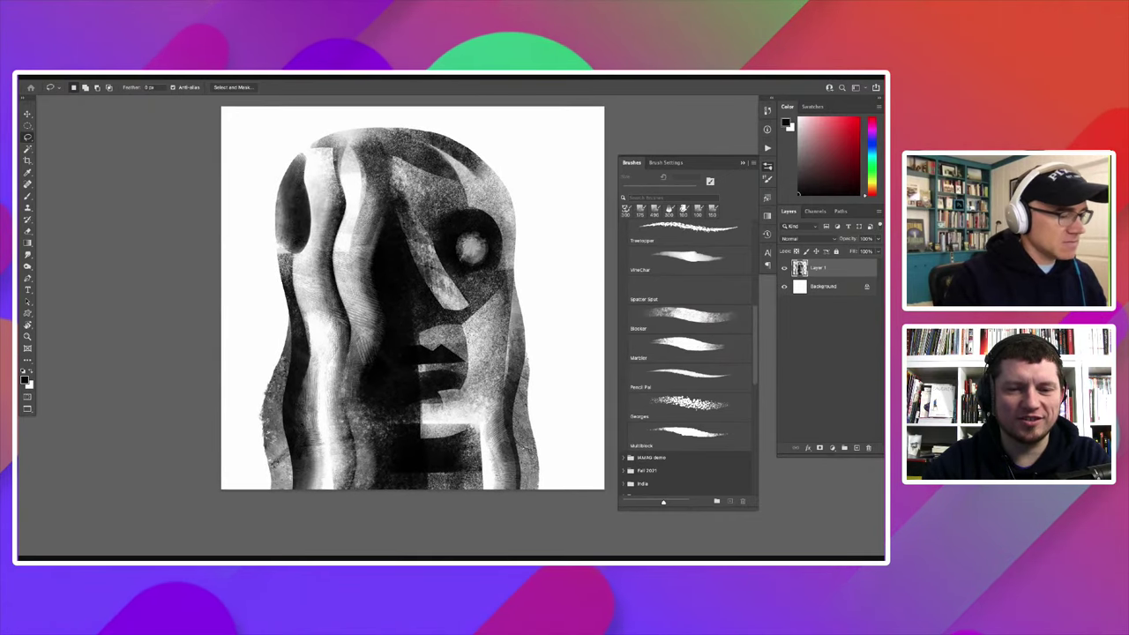
key("ctrl+minus")
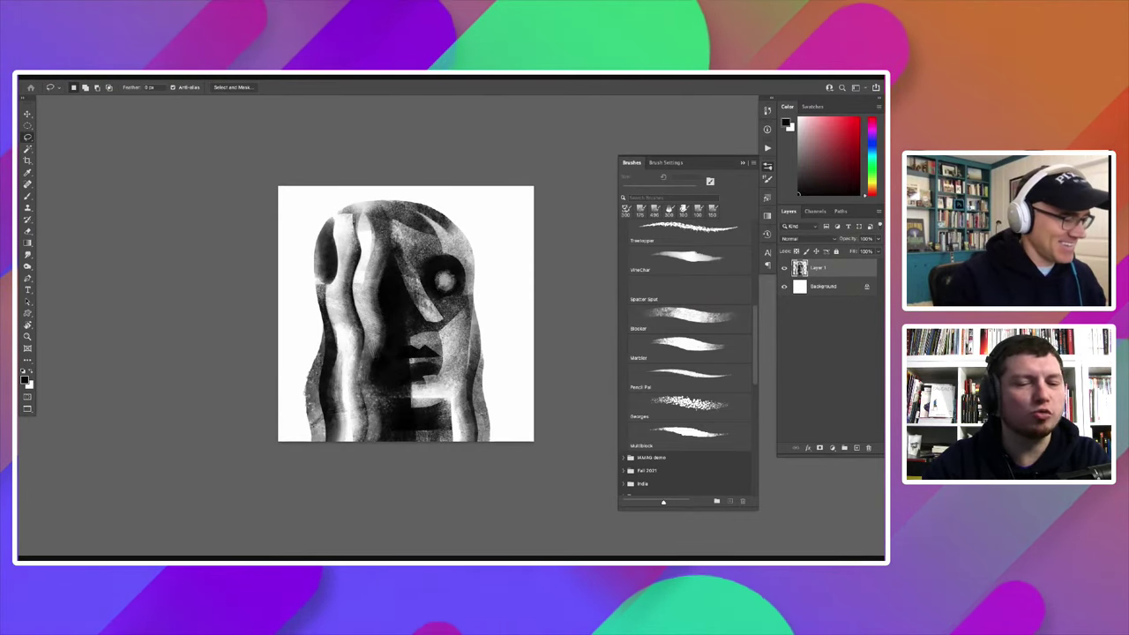
scroll(406, 313, "up", 1)
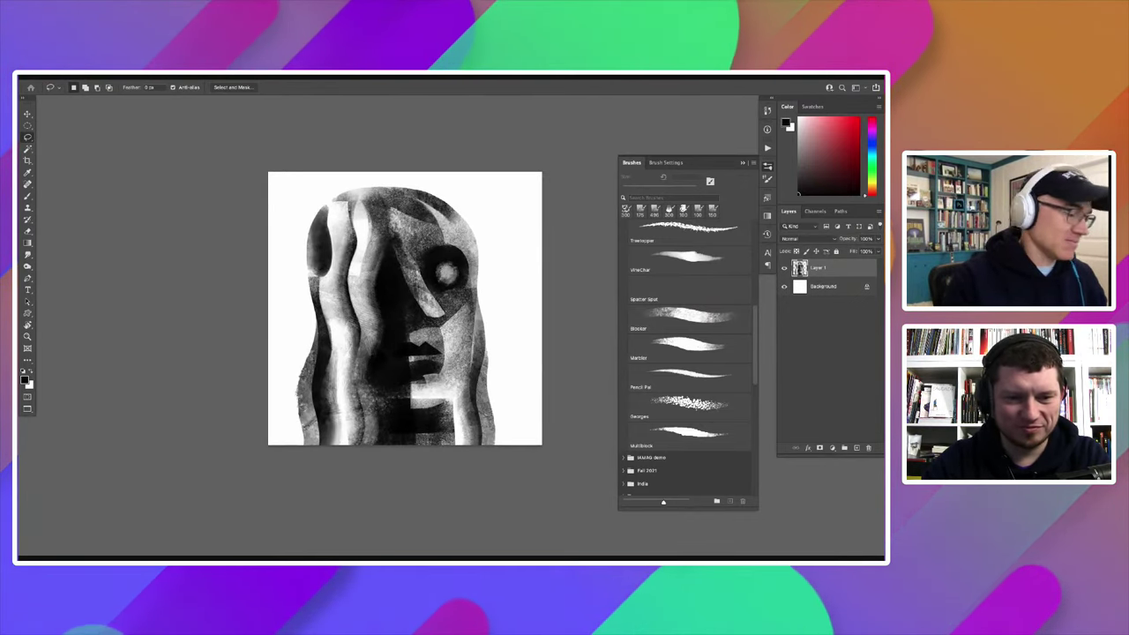
scroll(389, 298, "up", 2)
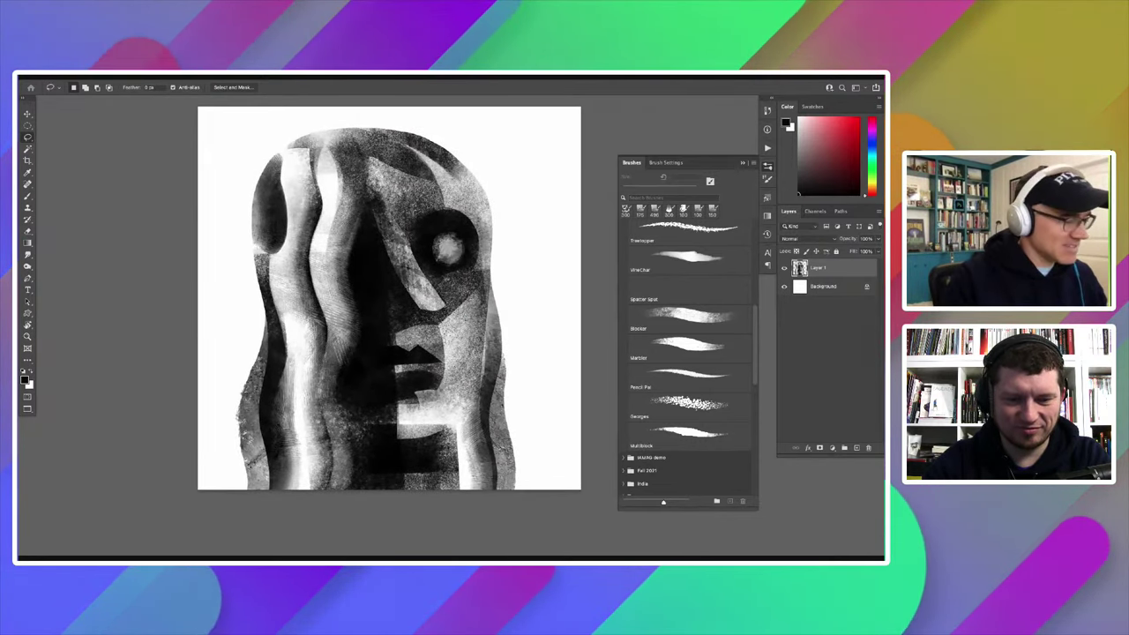
scroll(441, 259, "up", 1)
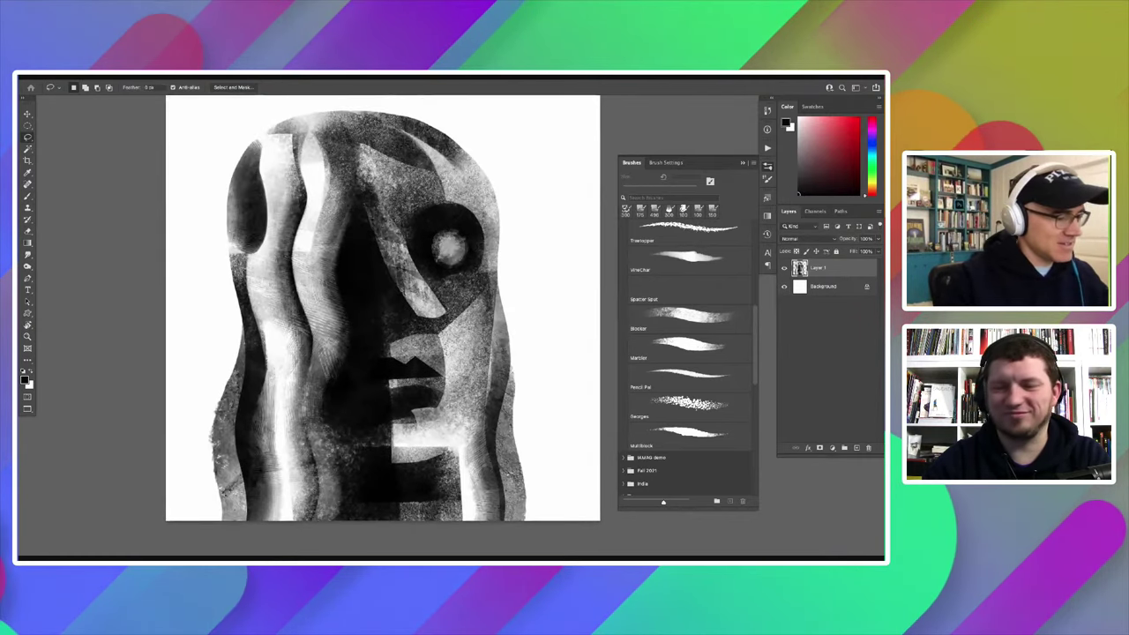
scroll(441, 259, "up", 1)
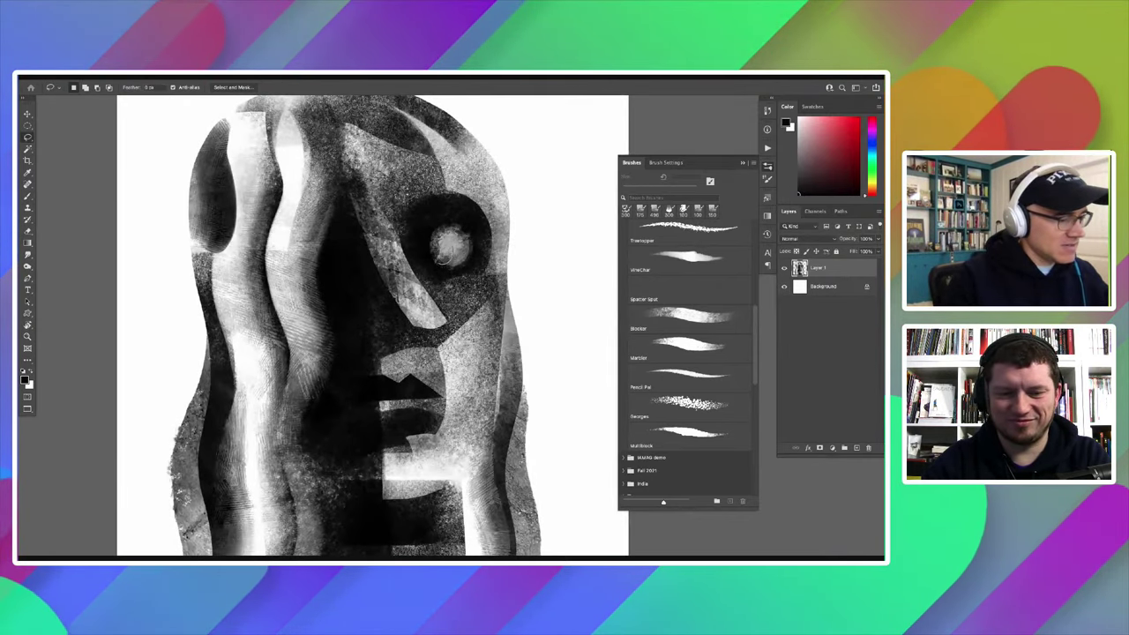
left_click_drag(441, 251, 401, 208)
key("b")
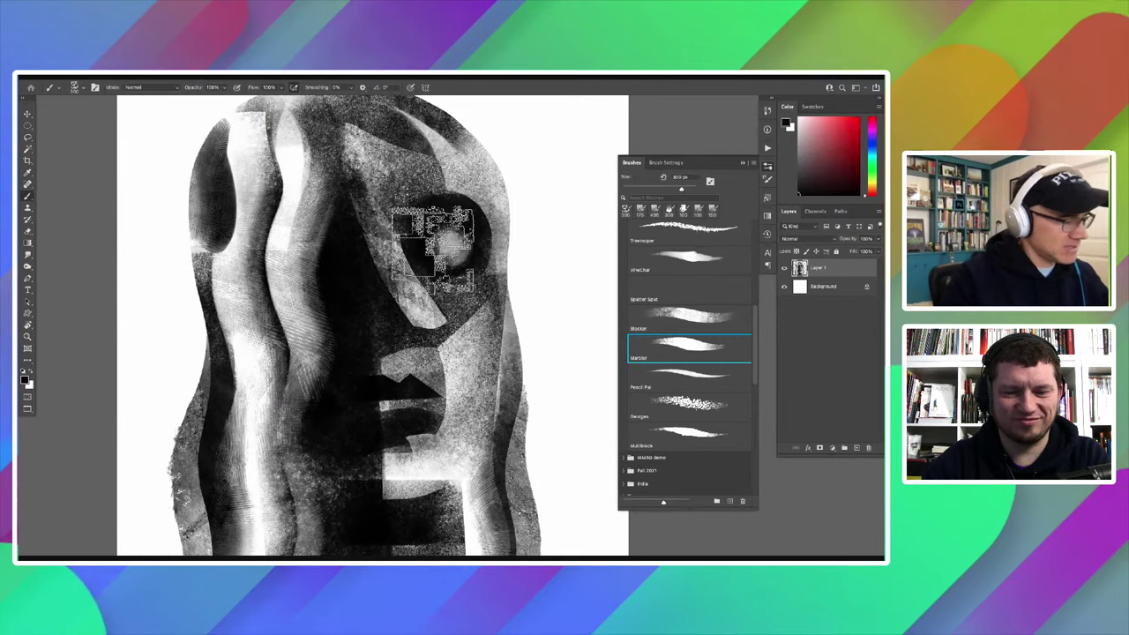
Step: Paint a dark ring around the eye inside the selection
scroll(374, 344, "down", 1)
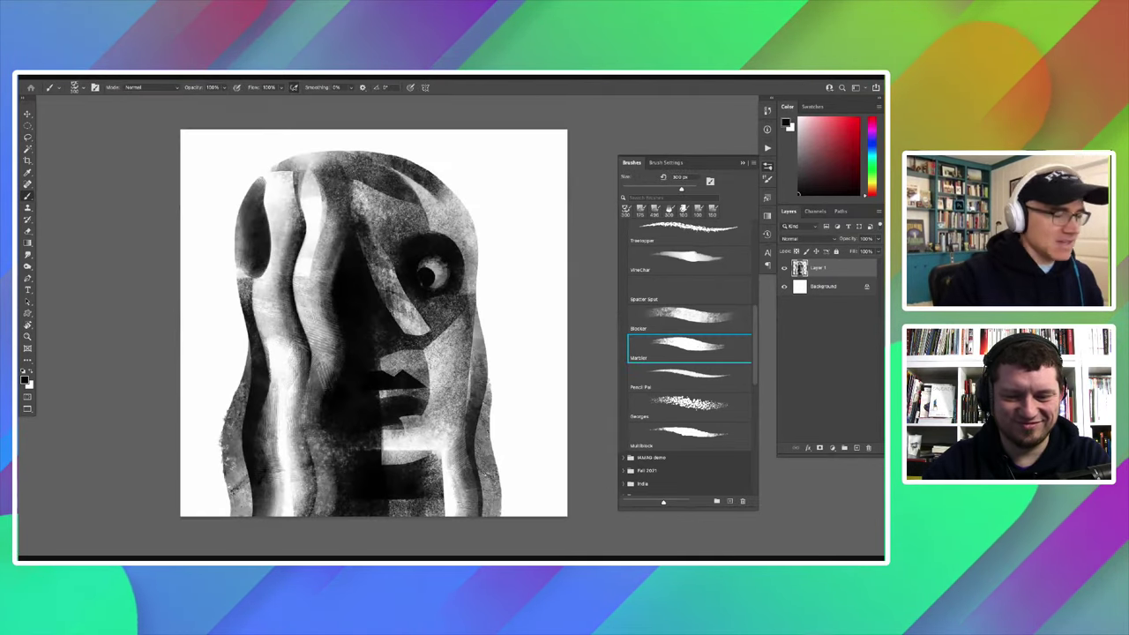
scroll(375, 344, "down", 1)
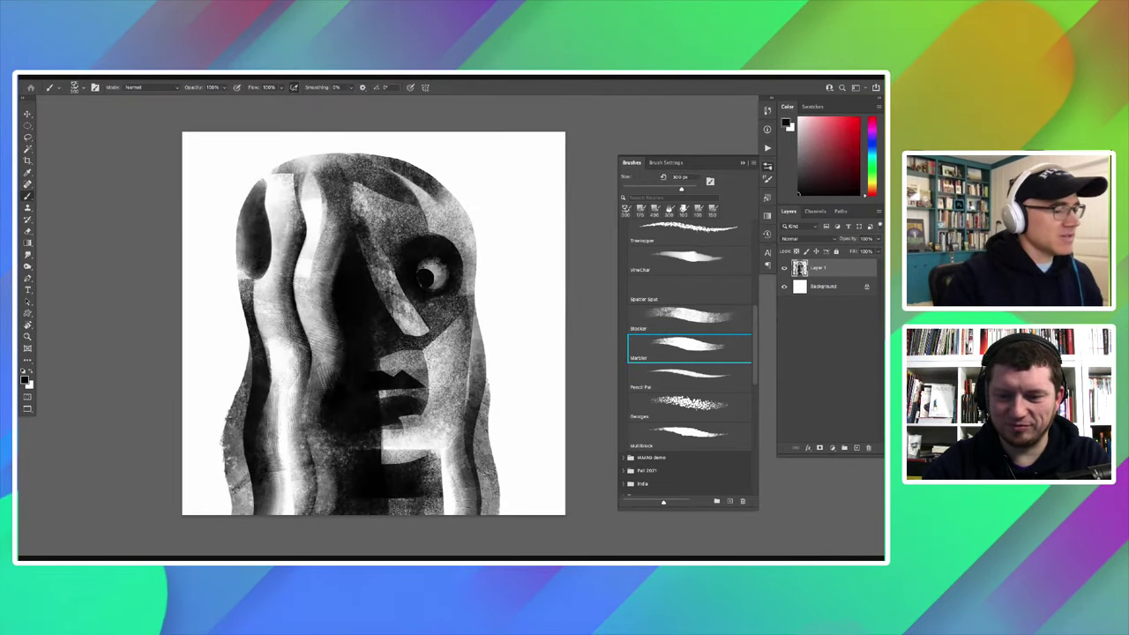
key("ctrl+minus")
key("ctrl+plus")
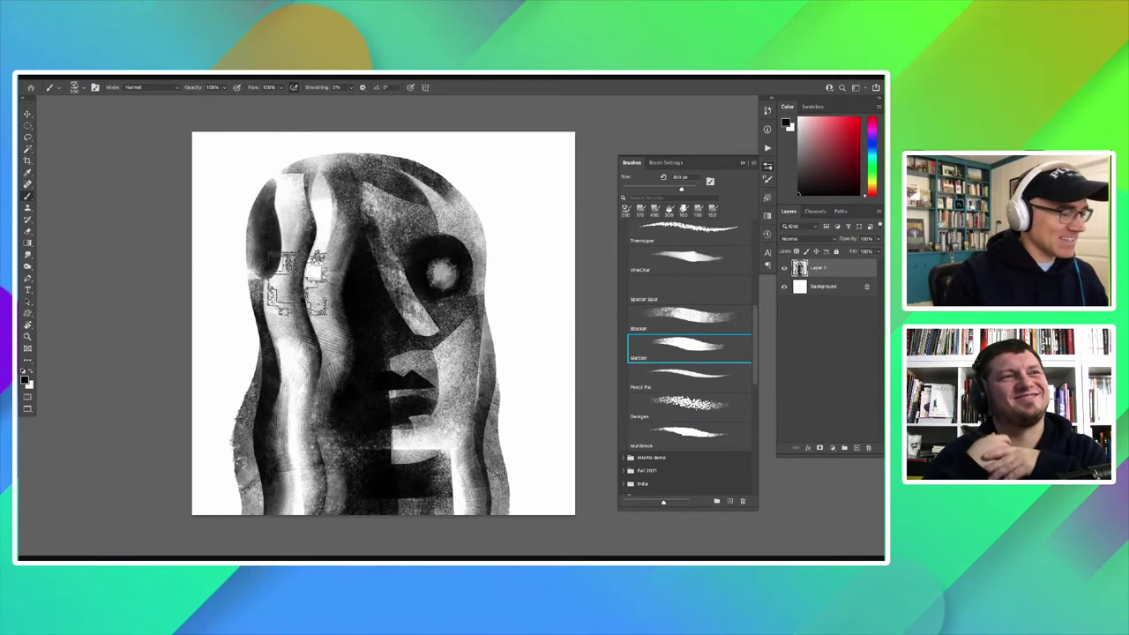
key("l")
key("ctrl+plus")
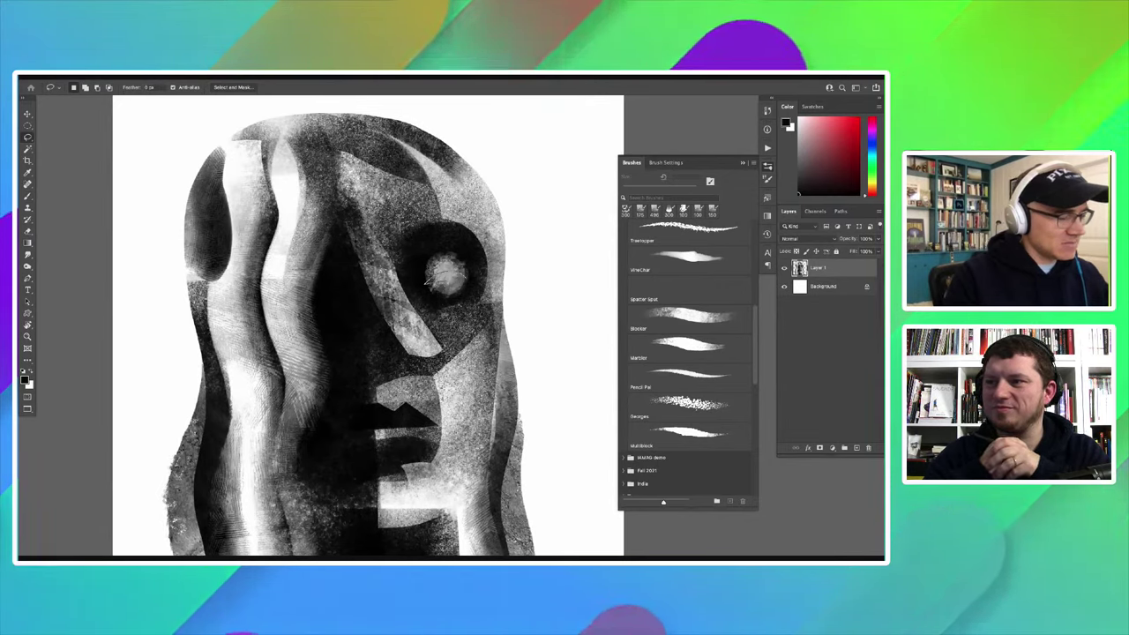
key("b")
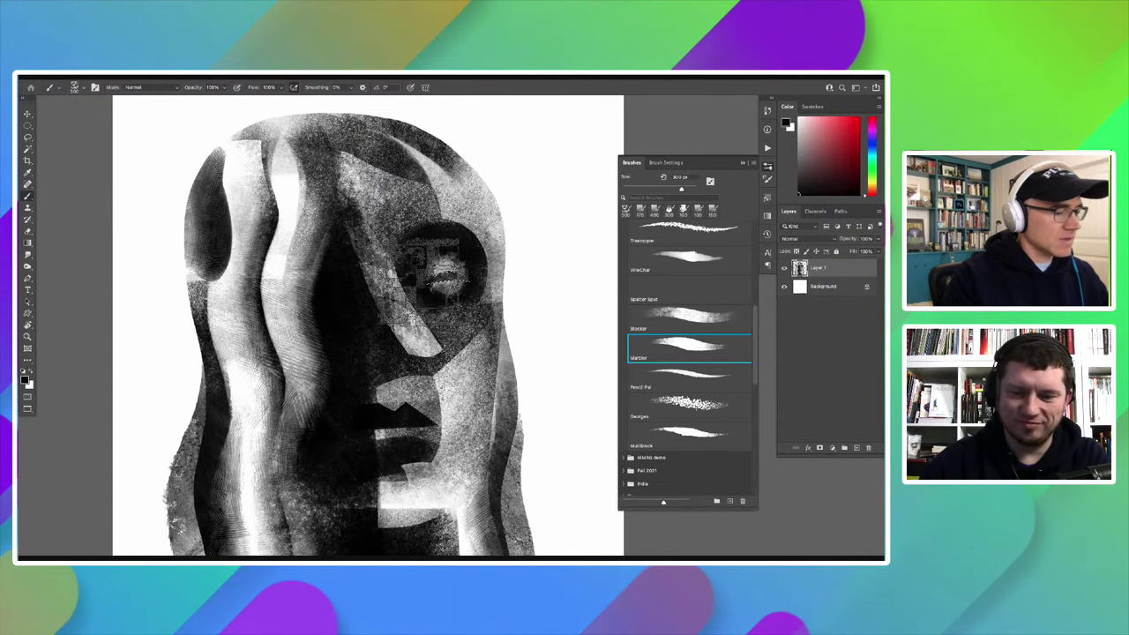
left_click_drag(458, 231, 407, 281)
key("l")
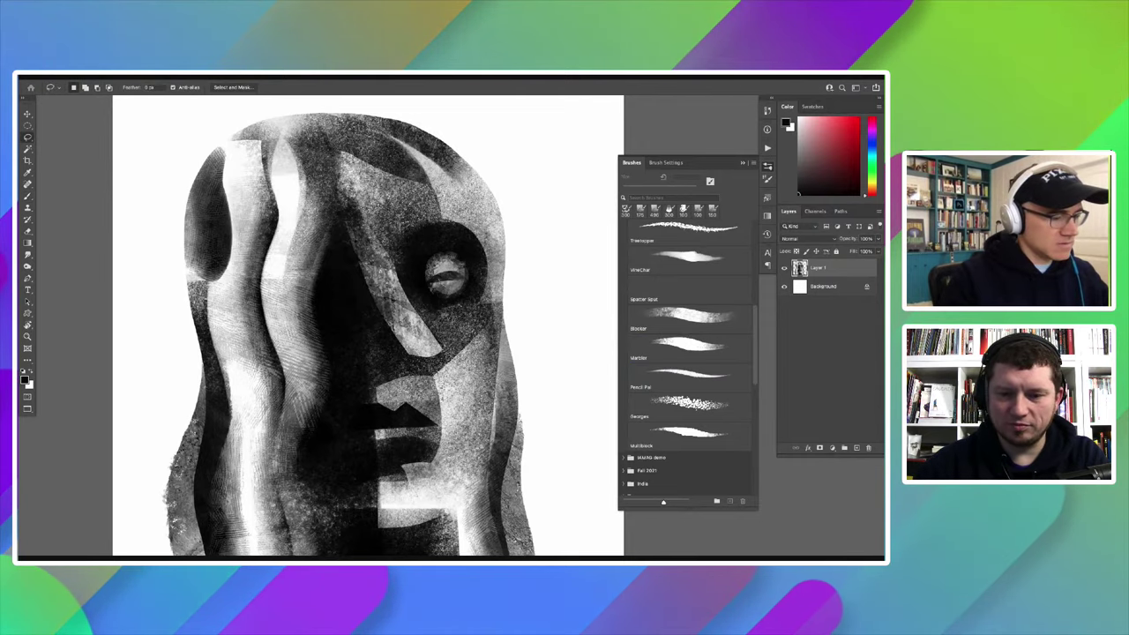
key("b")
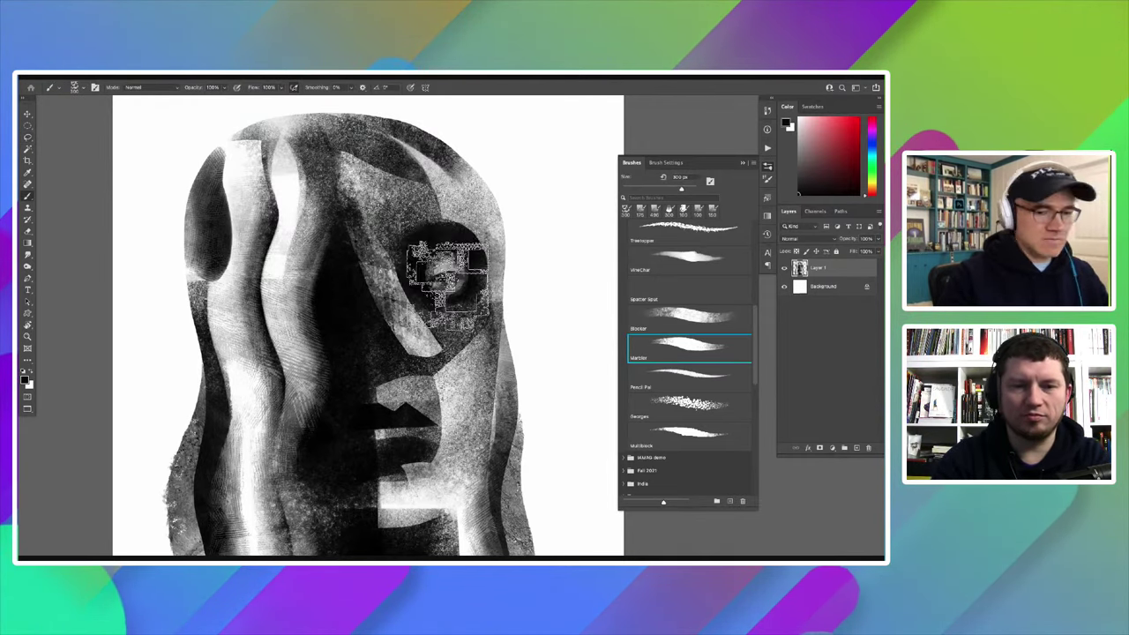
scroll(353, 353, "down", 2)
scroll(353, 352, "down", 3)
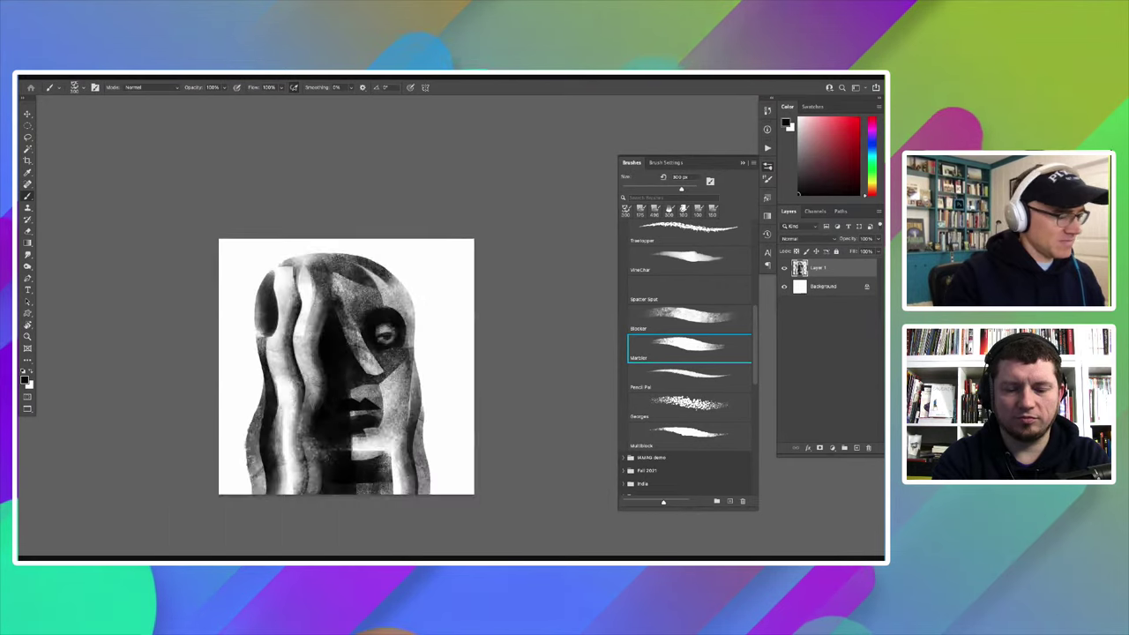
scroll(364, 345, "up", 3)
Step: Darken the selected eye, shift it to the right, and deselect
left_click_drag(322, 318, 381, 317)
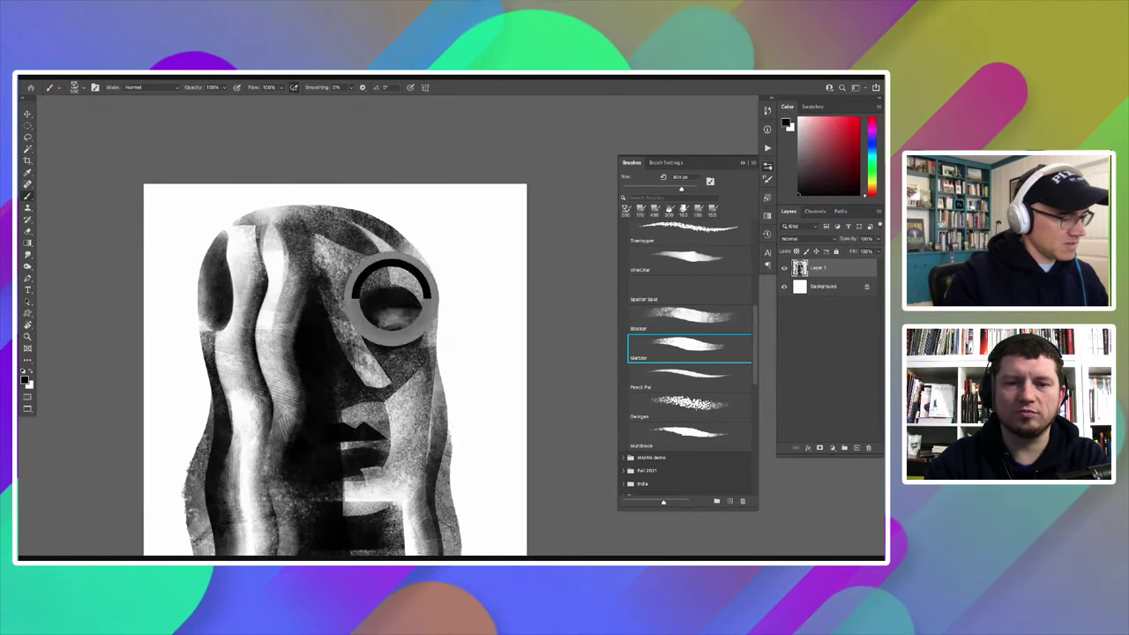
mouse_move(380, 317)
left_mouse_down()
mouse_move(415, 322)
mouse_move(399, 322)
left_mouse_up()
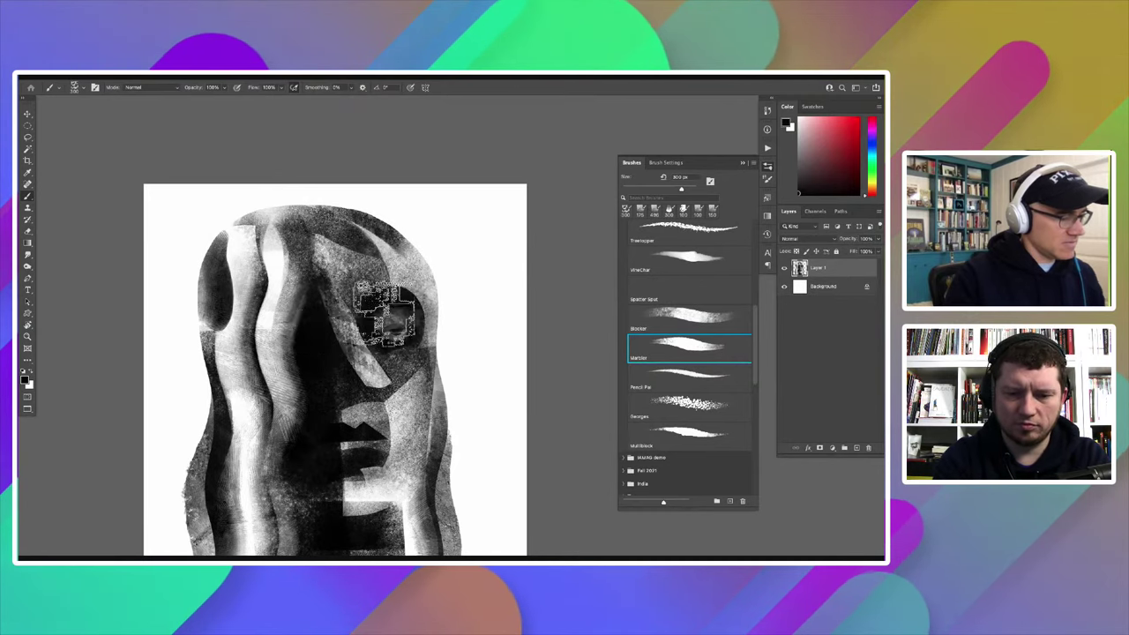
key("ctrl+d")
Step: Review the portrait at different zooms, then hide Layer 1
key("ctrl+minus")
key("ctrl+minus")
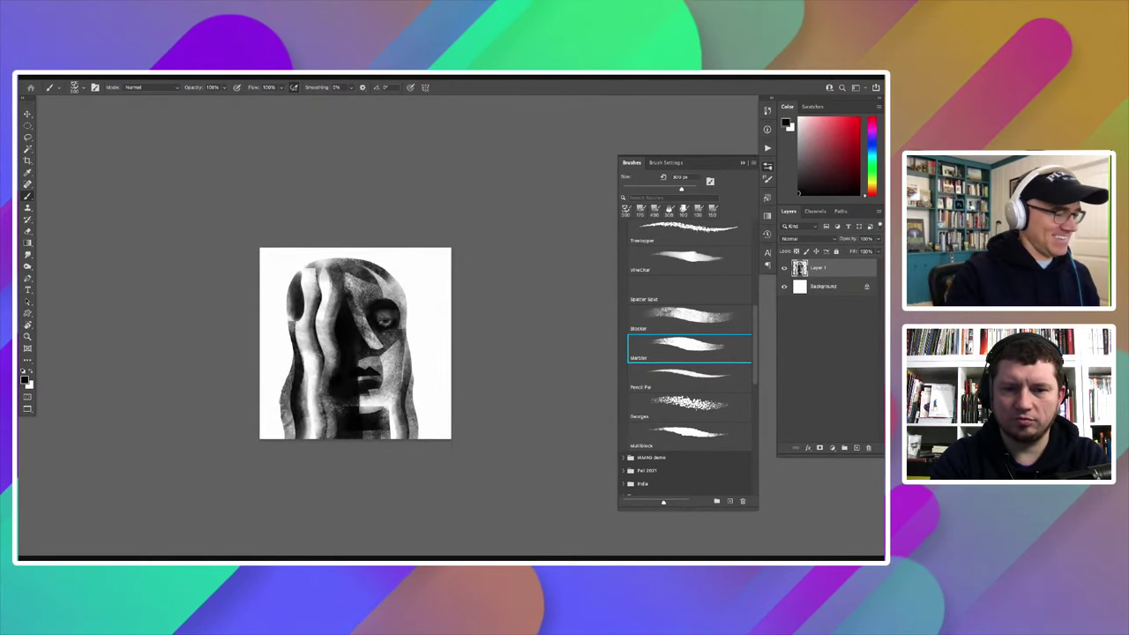
key("ctrl+plus")
key("ctrl+plus")
key("ctrl+minus")
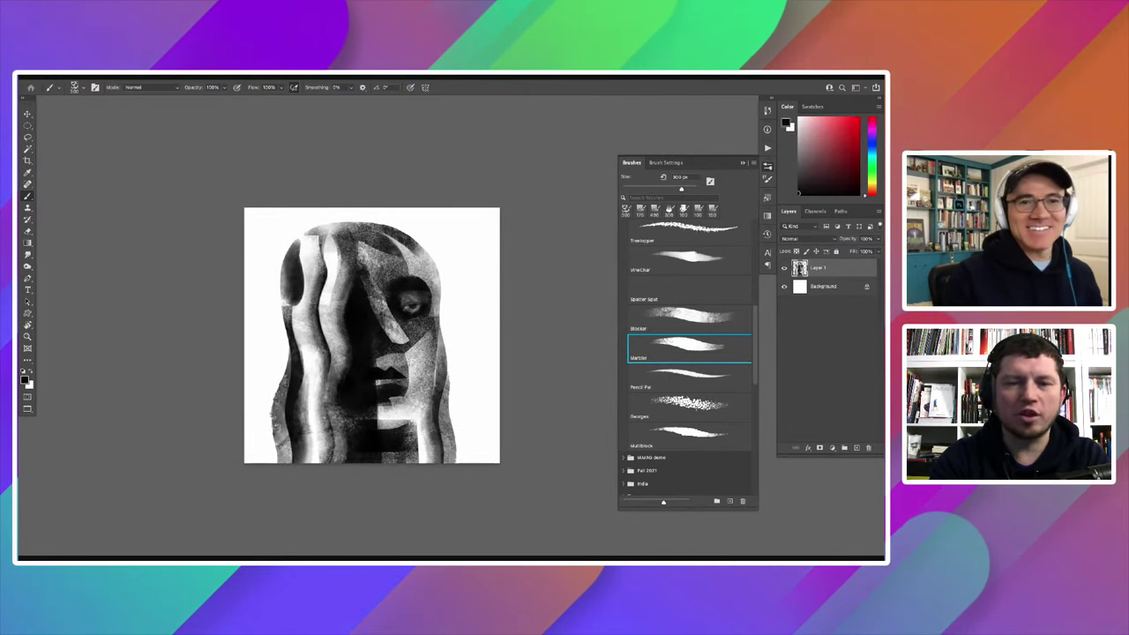
key("ctrl+plus")
key("ctrl+plus")
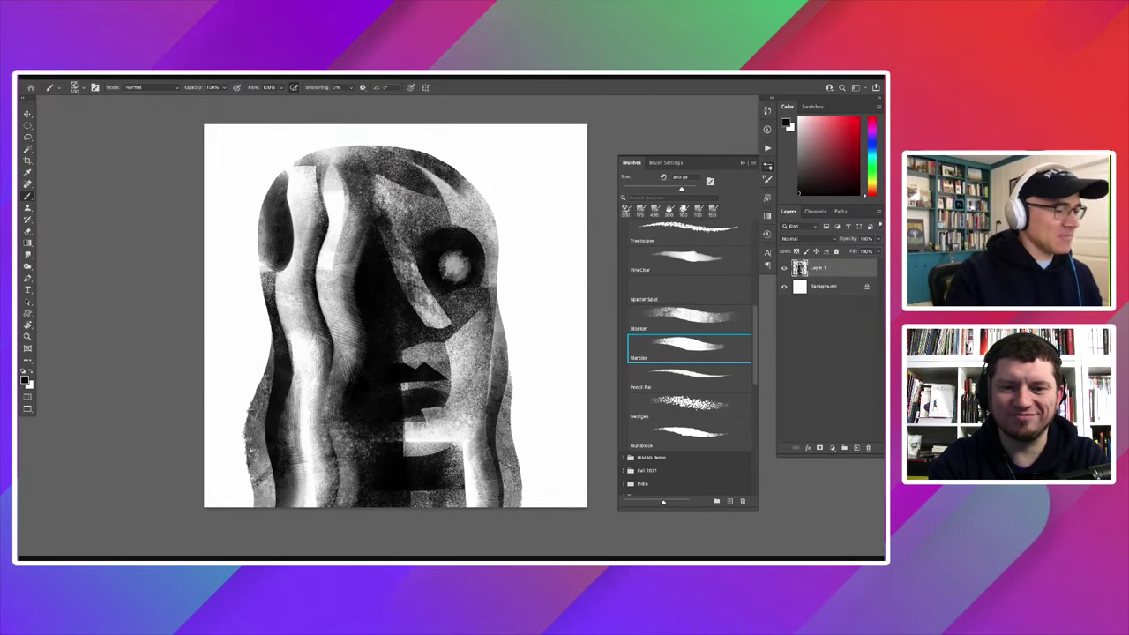
scroll(347, 297, "down", 2)
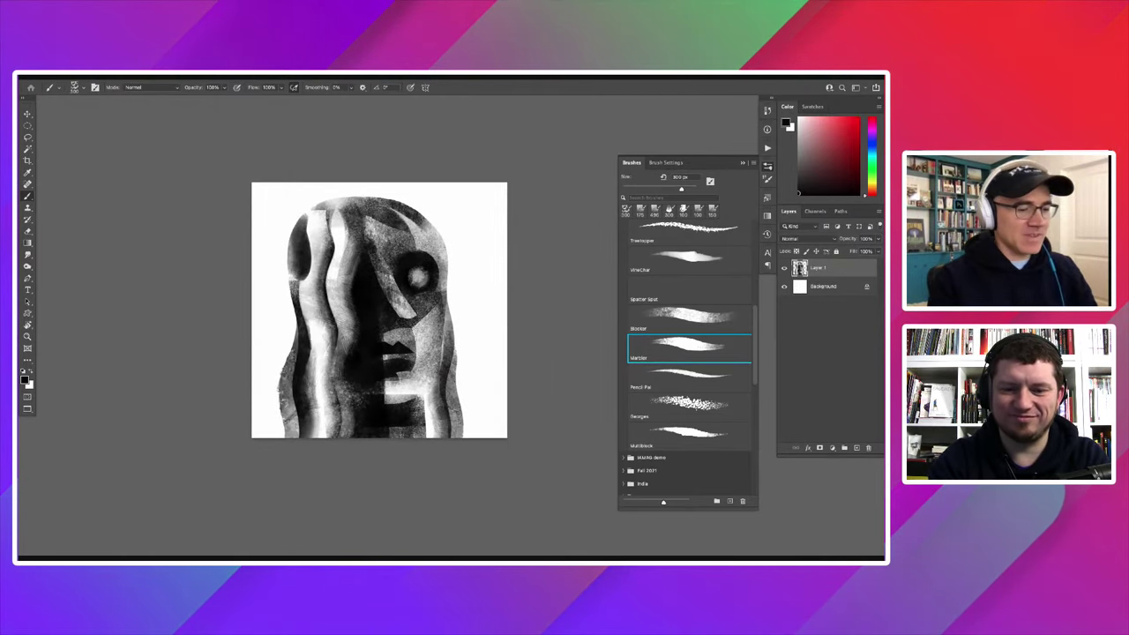
key("ctrl+comma")
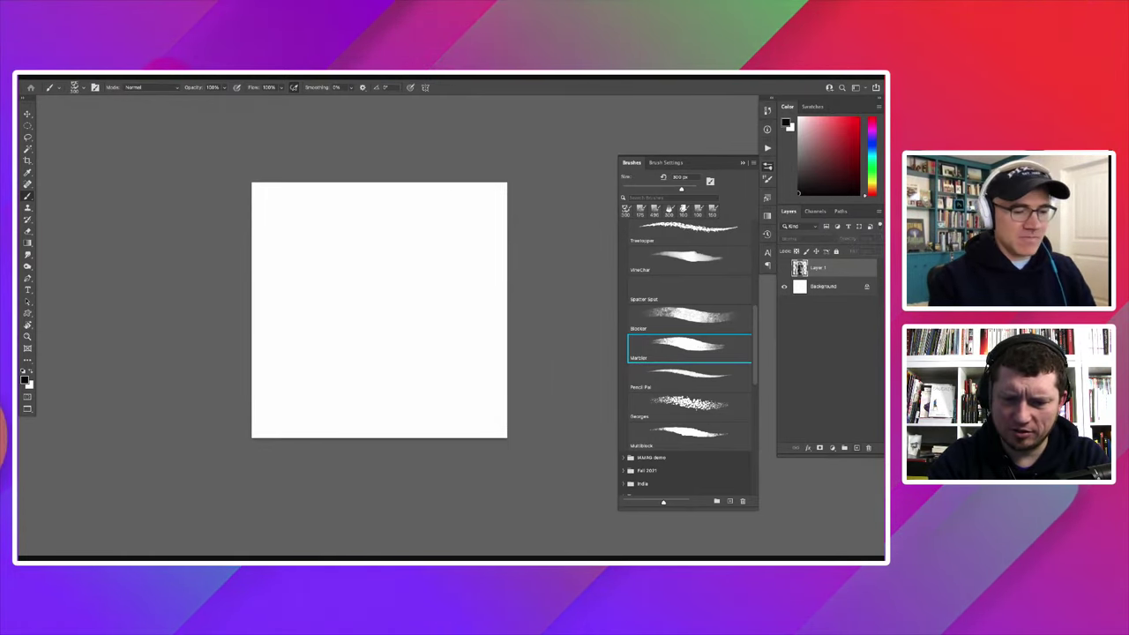
Step: Add a new empty Layer 2 above the portrait layer
key("ctrl+shift+alt+n")
scroll(688, 352, "up", 3)
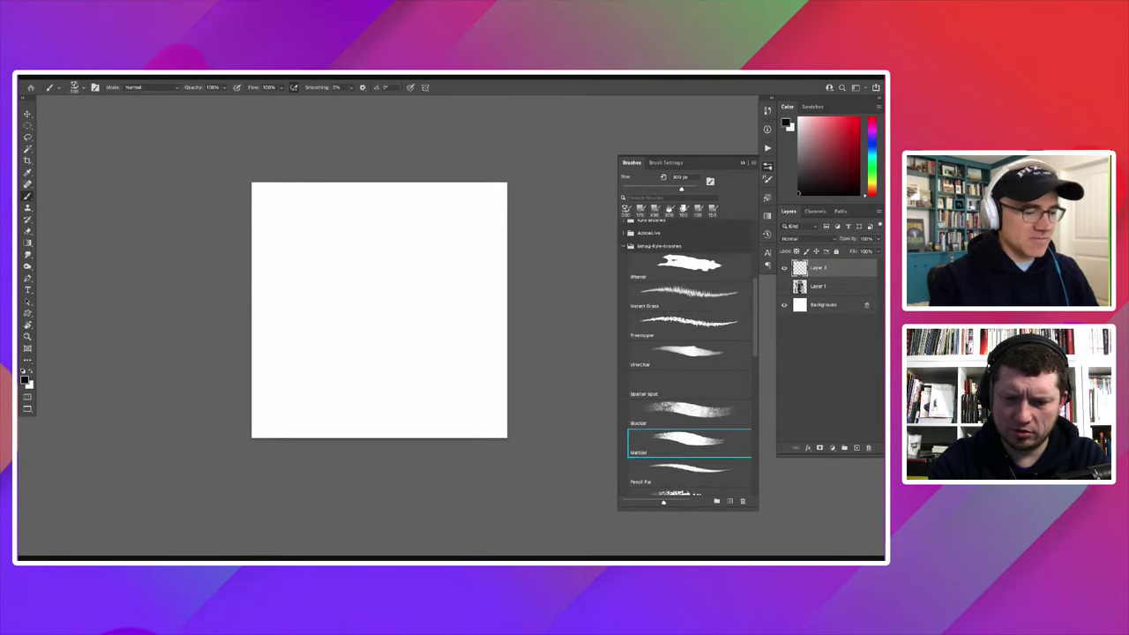
scroll(688, 352, "up", 3)
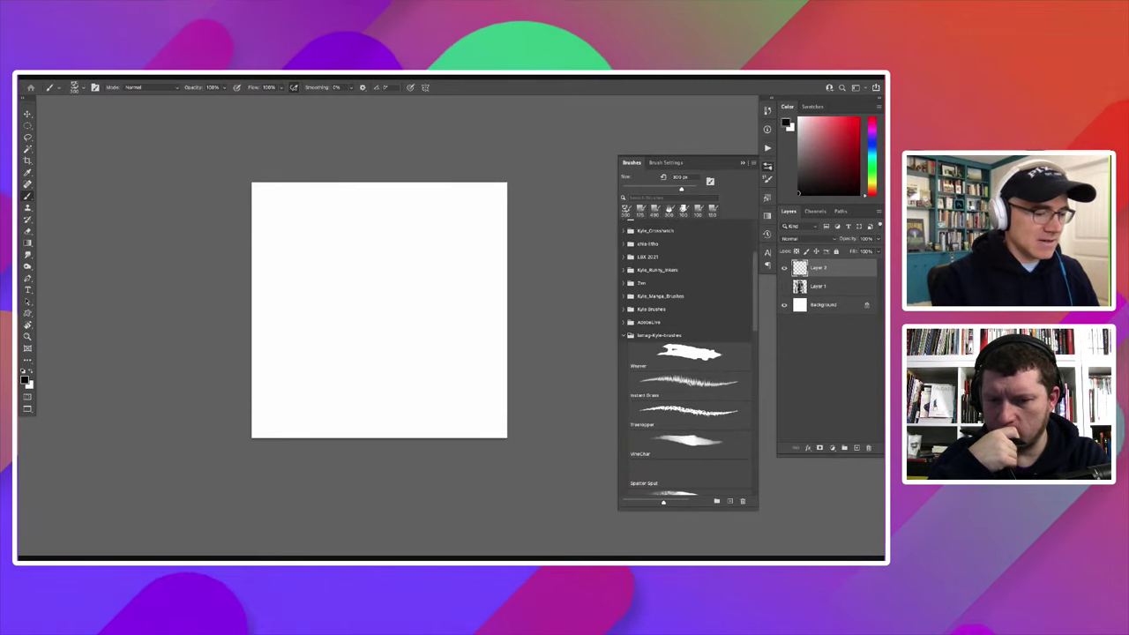
Step: Choose Atlas Brush CO at 200 px from the spring2019 2 brush folder
left_click(625, 335)
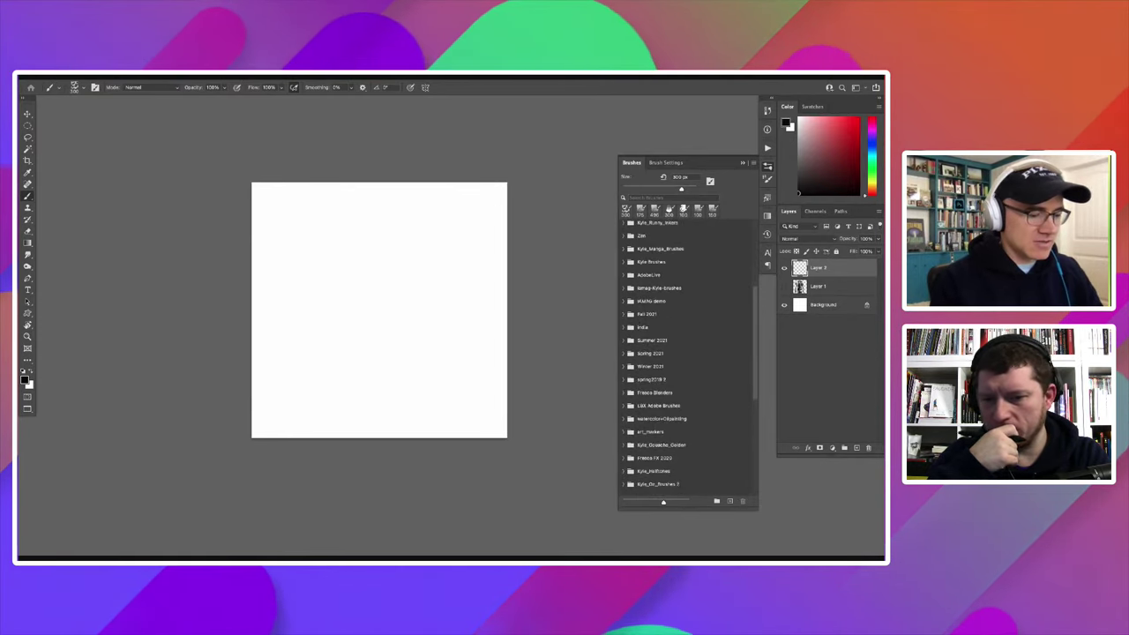
left_click(625, 426)
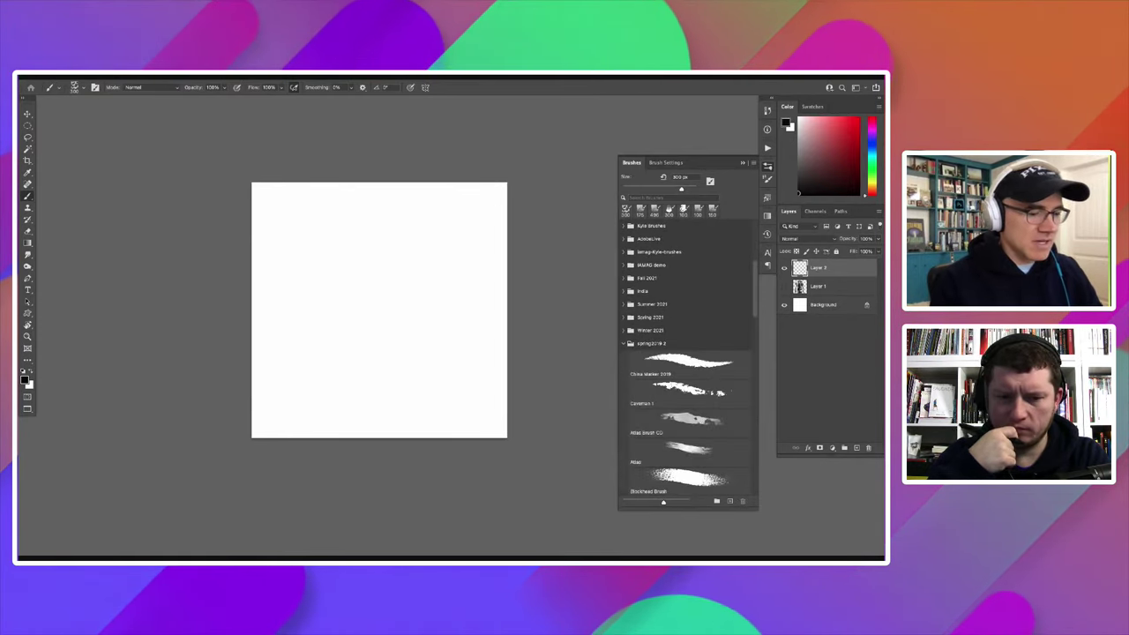
scroll(688, 353, "down", 3)
scroll(687, 353, "down", 3)
scroll(687, 353, "up", 3)
scroll(687, 353, "down", 1)
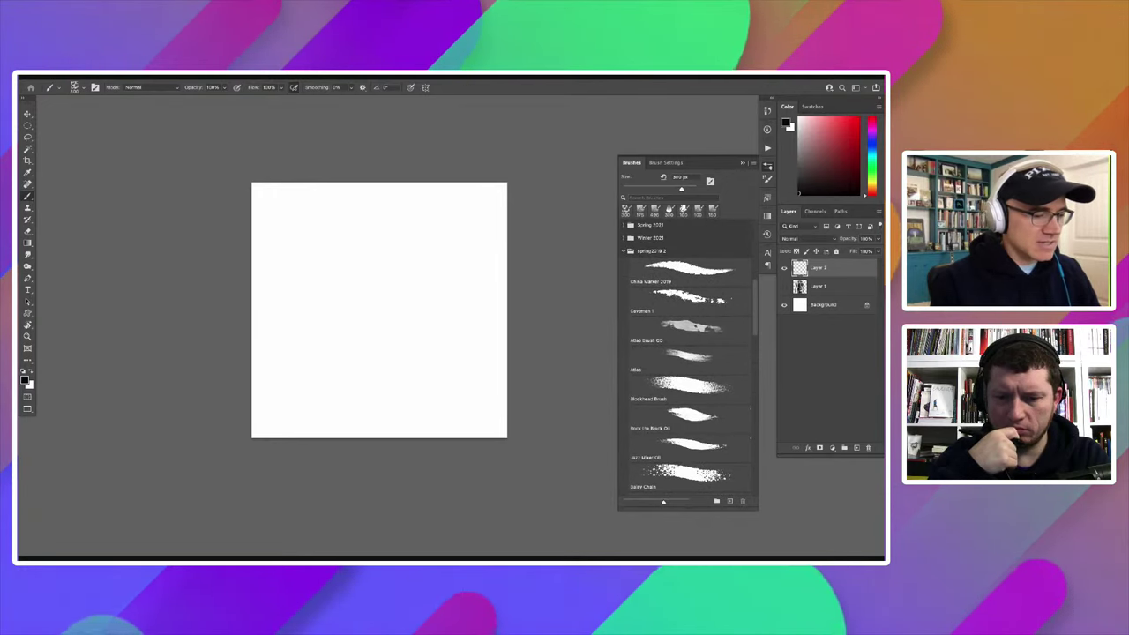
scroll(688, 352, "down", 1)
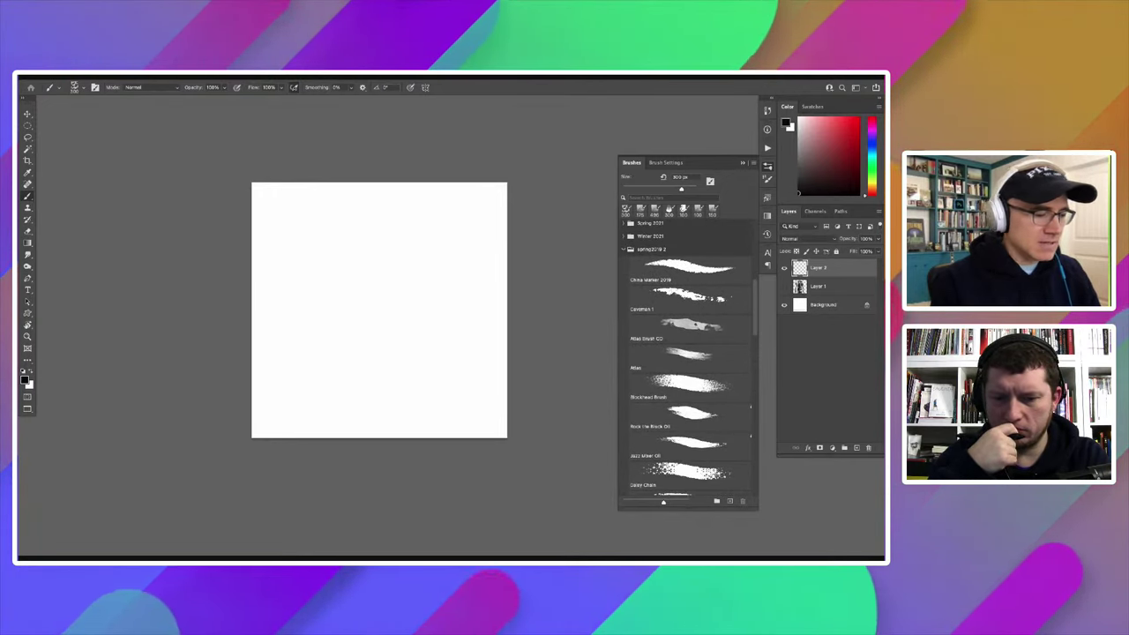
scroll(688, 353, "down", 1)
scroll(688, 352, "down", 1)
scroll(688, 352, "down", 1)
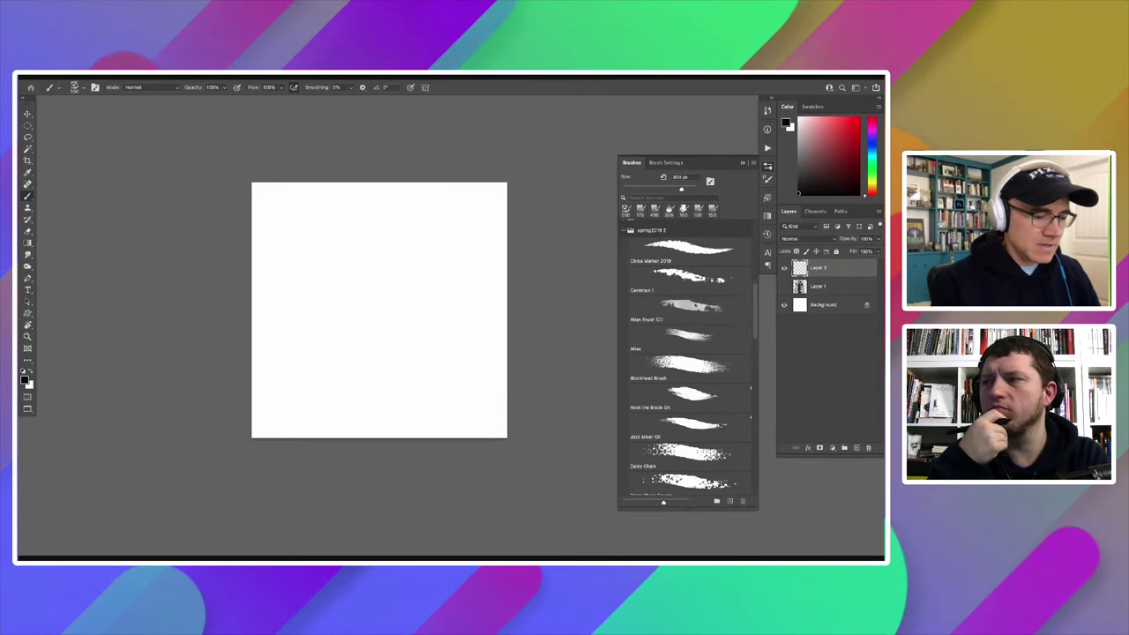
scroll(687, 353, "down", 1)
scroll(688, 353, "down", 1)
left_click(688, 297)
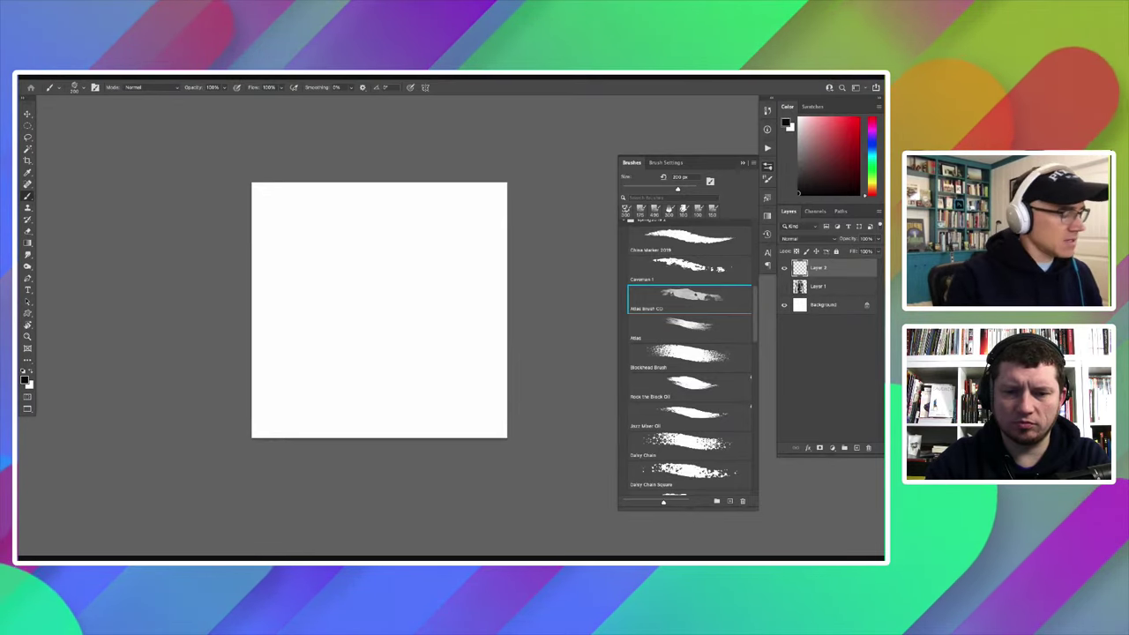
key("ctrl+plus")
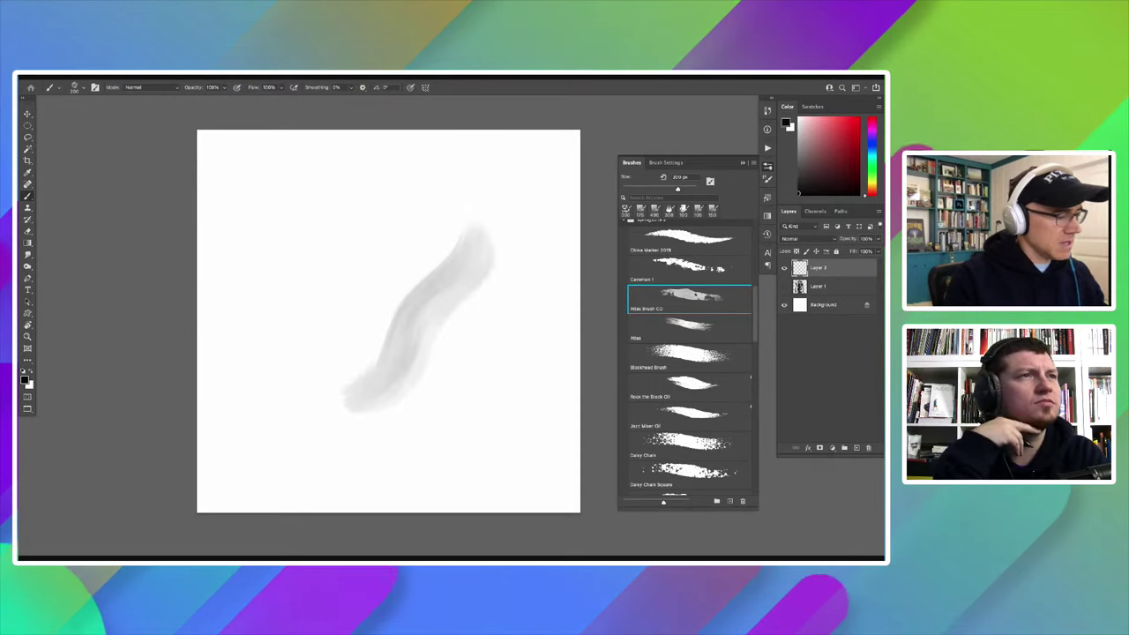
mouse_move(339, 401)
left_mouse_down()
mouse_move(471, 216)
mouse_move(349, 392)
mouse_move(472, 216)
mouse_move(361, 397)
mouse_move(450, 283)
mouse_move(476, 221)
mouse_move(414, 353)
mouse_move(366, 402)
mouse_move(472, 234)
mouse_move(437, 322)
mouse_move(388, 374)
mouse_move(476, 216)
mouse_move(380, 374)
mouse_move(476, 225)
mouse_move(392, 362)
left_mouse_up()
mouse_move(467, 230)
left_mouse_down()
mouse_move(370, 379)
mouse_move(445, 265)
left_mouse_up()
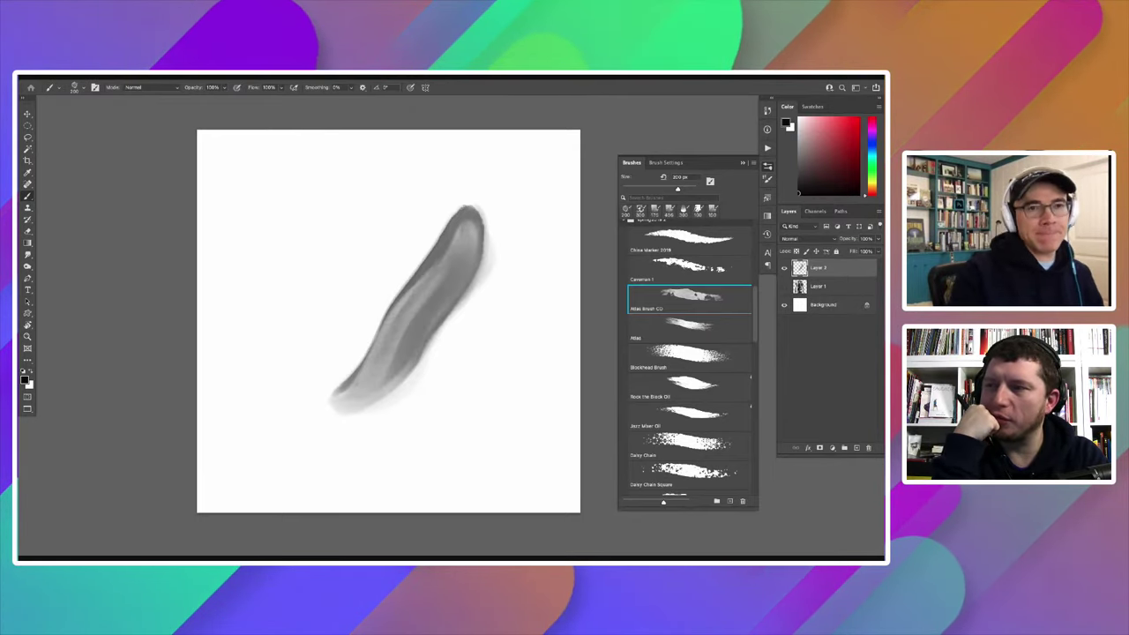
key("Delete")
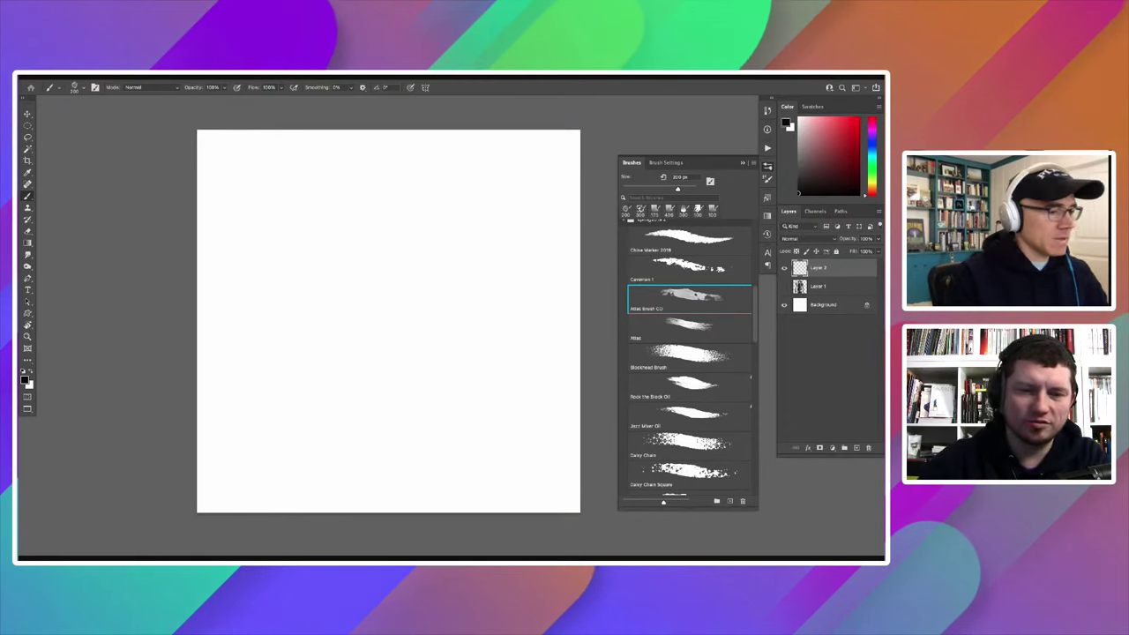
Step: Set the foreground colour to pink and the background colour to teal
left_click(24, 379)
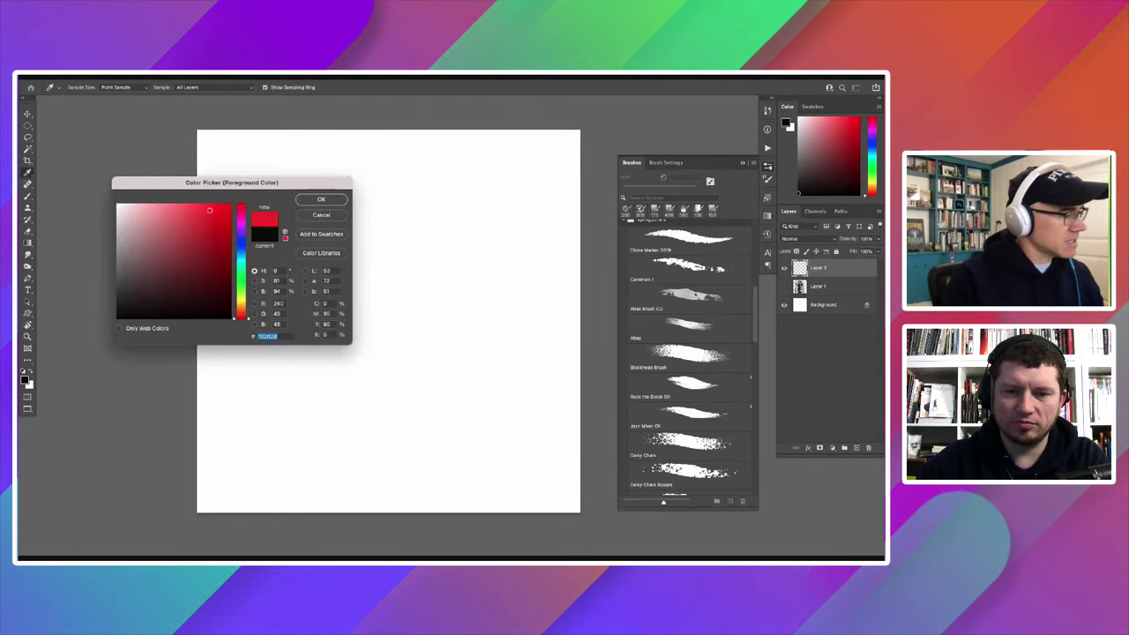
key("Return")
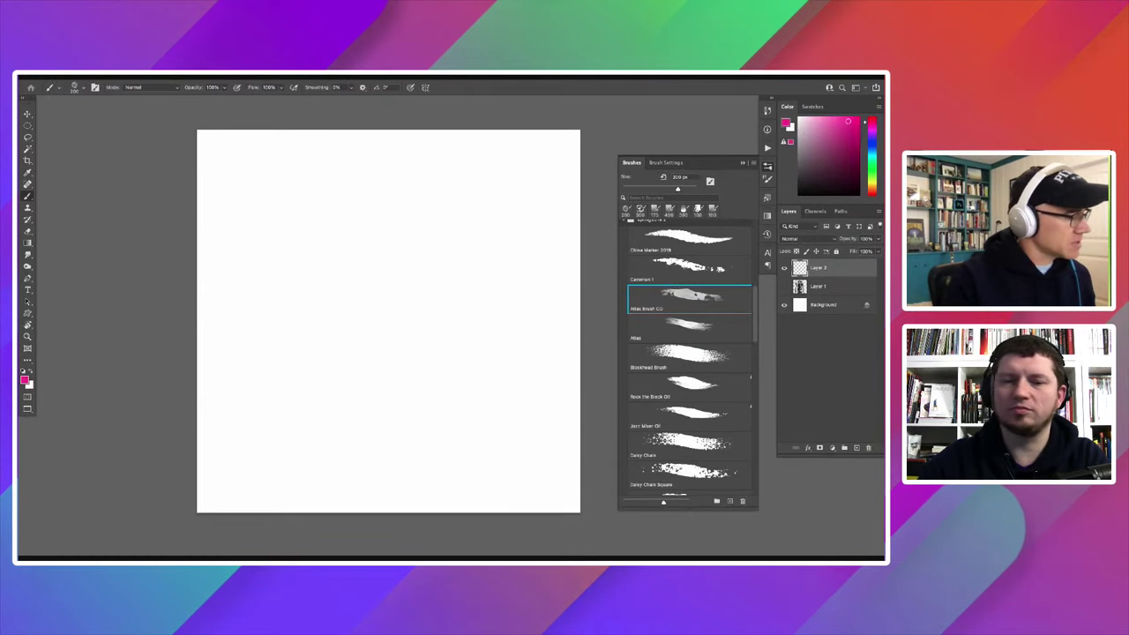
left_click(29, 385)
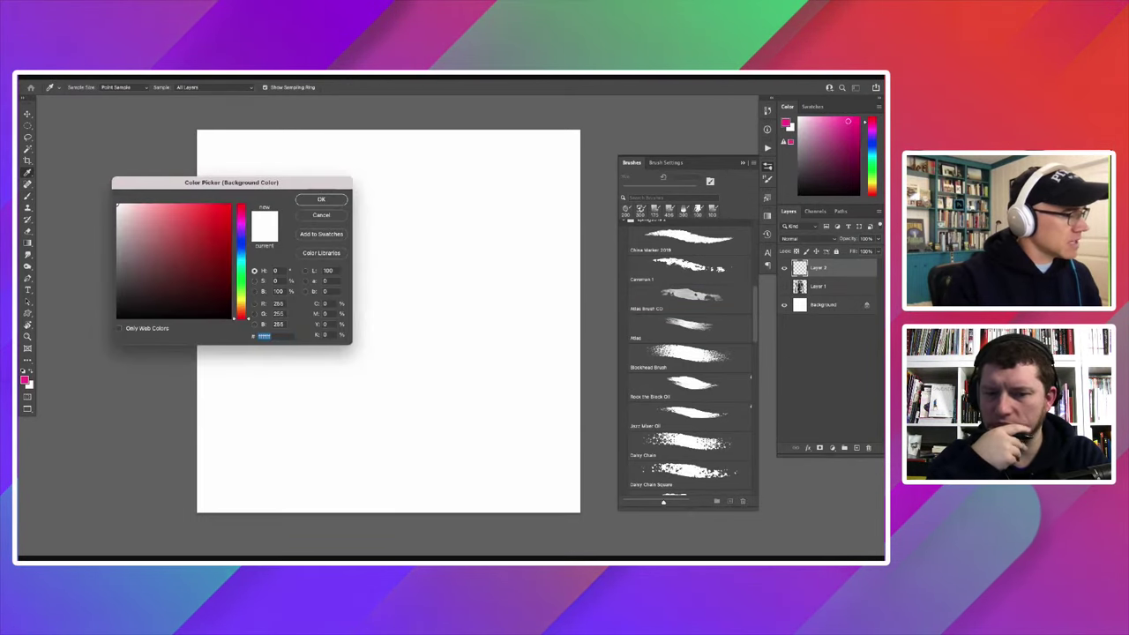
left_click(241, 259)
key("Return")
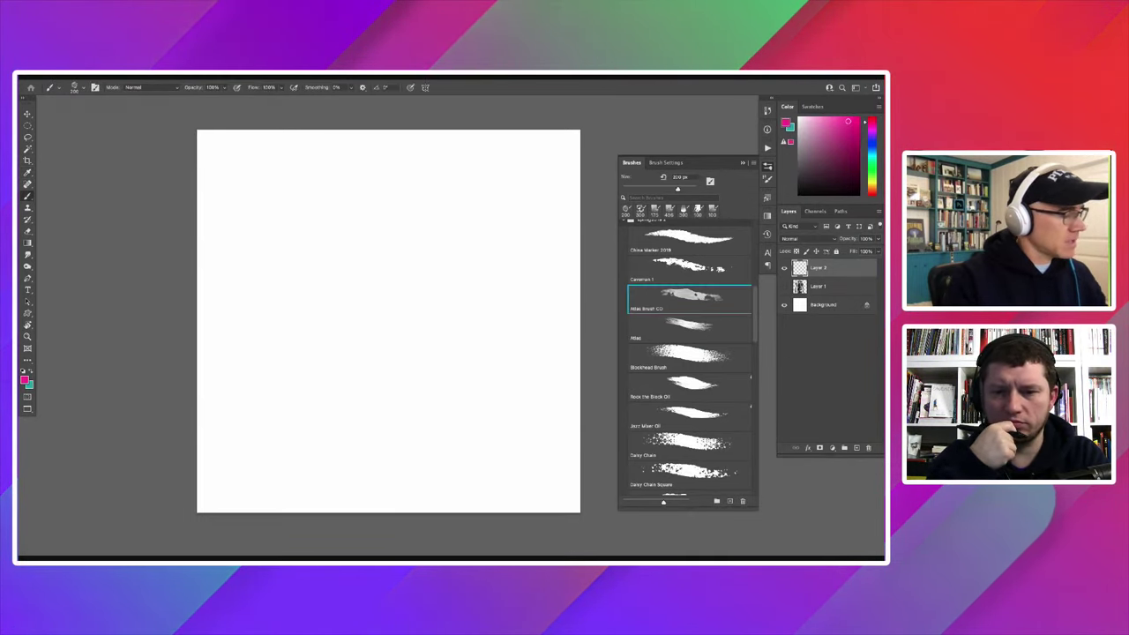
Step: Paint three pink-to-blue test strokes with the mixer brush and smear them downward
mouse_move(460, 231)
left_mouse_down()
mouse_move(309, 407)
mouse_move(410, 296)
mouse_move(471, 199)
left_mouse_up()
mouse_move(361, 317)
left_mouse_down()
mouse_move(419, 172)
mouse_move(272, 448)
left_mouse_up()
mouse_move(313, 387)
left_mouse_down()
mouse_move(277, 234)
mouse_move(260, 220)
mouse_move(291, 410)
mouse_move(277, 220)
mouse_move(321, 353)
mouse_move(419, 167)
left_mouse_up()
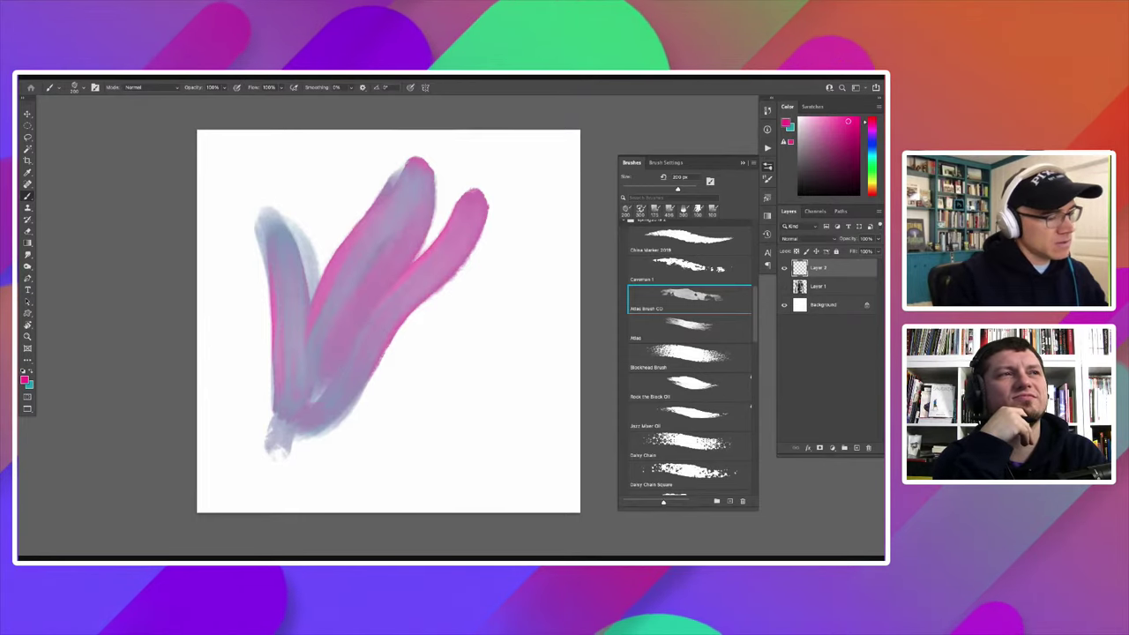
mouse_move(476, 189)
left_mouse_down()
mouse_move(352, 410)
mouse_move(299, 441)
left_mouse_up()
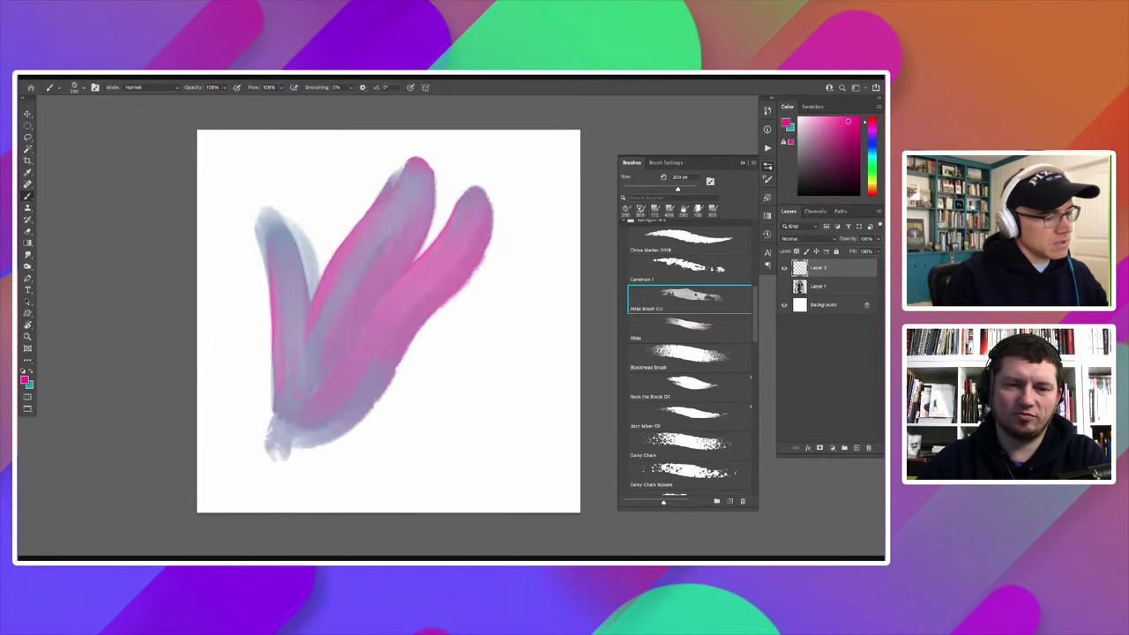
mouse_move(476, 255)
left_mouse_down()
mouse_move(424, 344)
mouse_move(353, 423)
left_mouse_up()
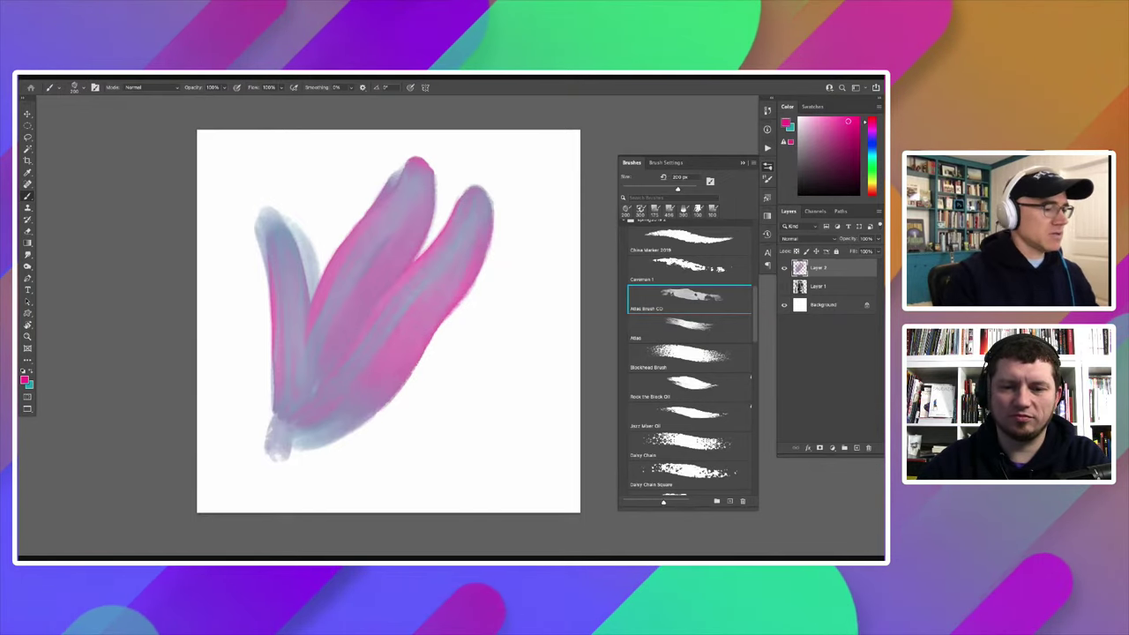
Step: Paint a large pink test circle, undo its bluish swirls, and fill its centre pink
scroll(353, 374, "up", 1)
scroll(353, 373, "up", 1)
scroll(353, 374, "up", 2)
scroll(309, 423, "down", 1)
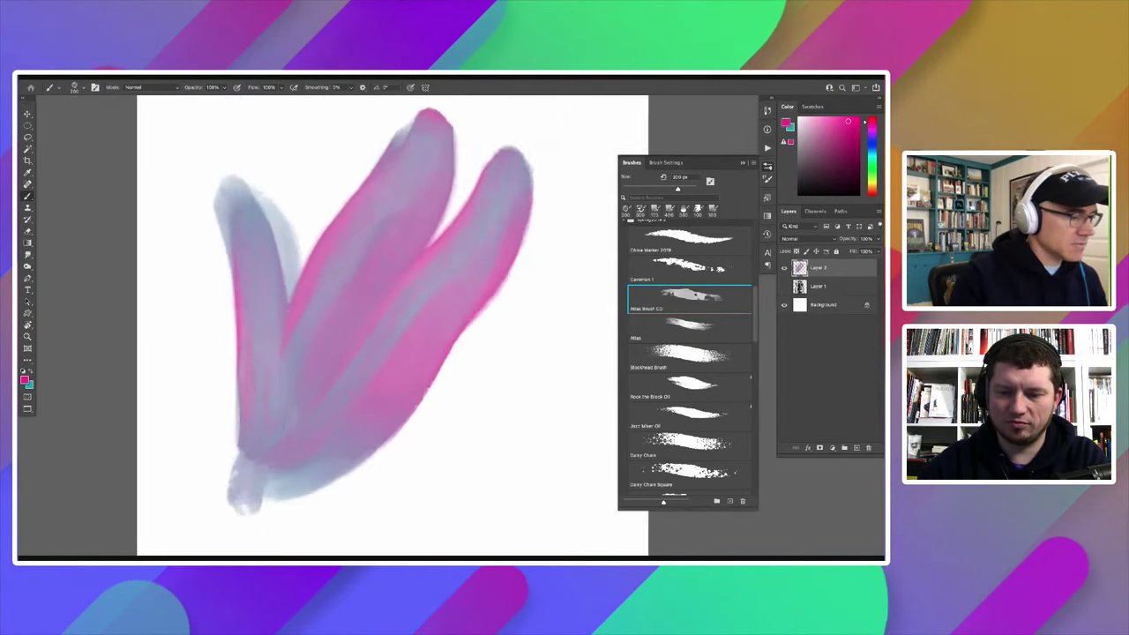
scroll(309, 424, "down", 1)
mouse_move(445, 388)
left_mouse_down()
mouse_move(361, 353)
mouse_move(383, 327)
left_mouse_up()
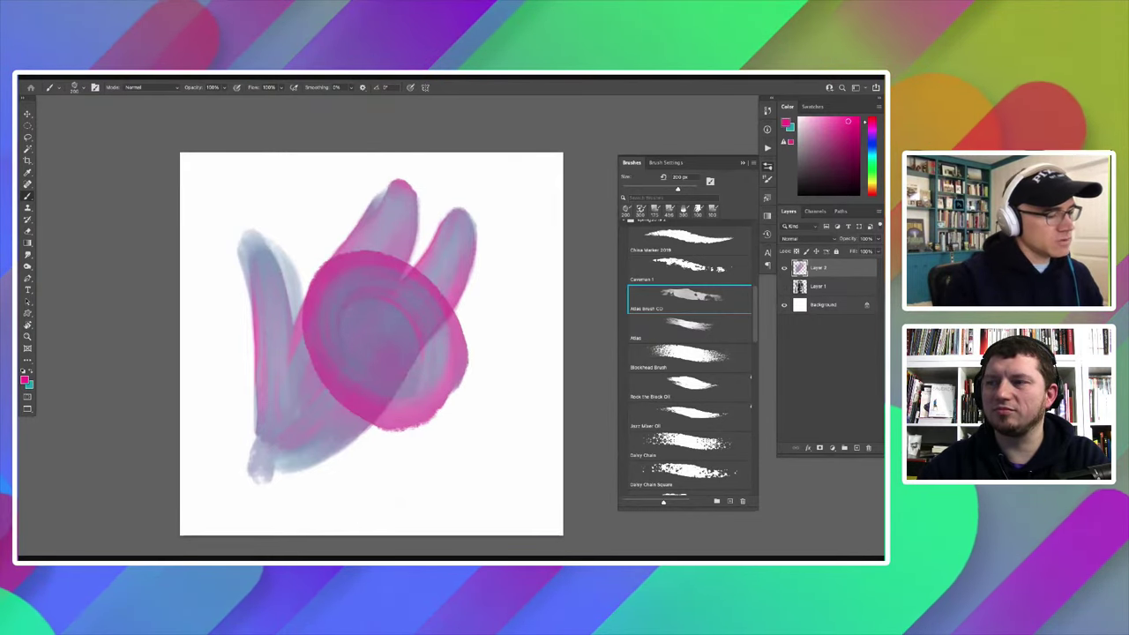
key("ctrl+z")
left_click_drag(370, 318, 392, 330)
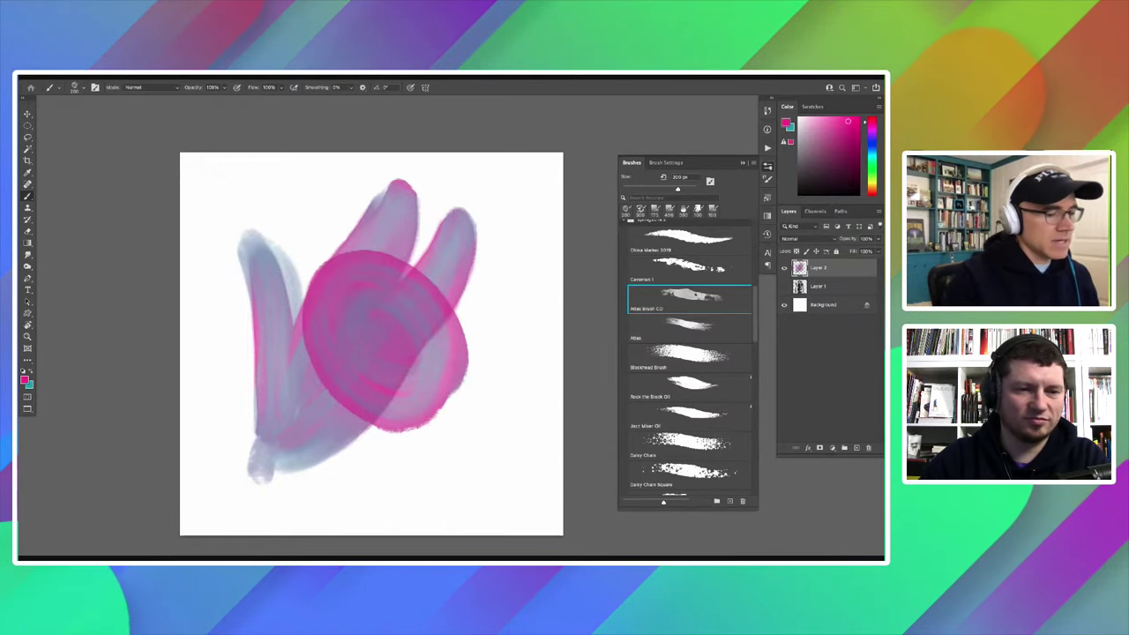
Step: Clear the layer, then paint a pink head outline with blue-grey shading on its right side
key("ctrl+a")
key("Delete")
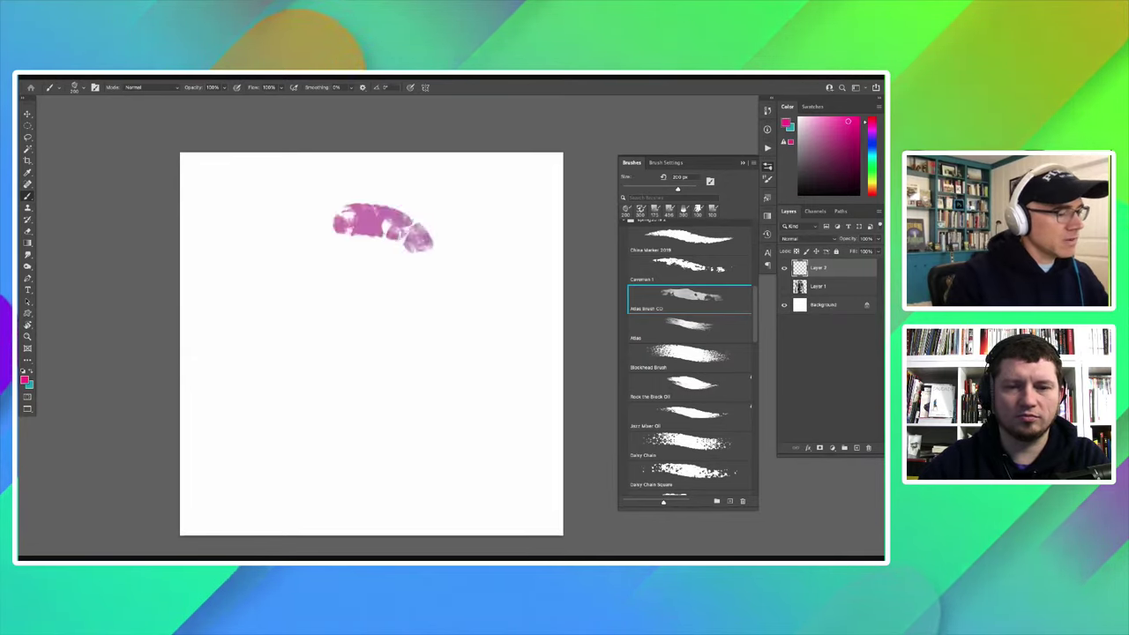
left_click_drag(295, 255, 321, 362)
mouse_move(331, 430)
left_mouse_down()
mouse_move(357, 462)
mouse_move(410, 410)
mouse_move(458, 291)
mouse_move(379, 216)
mouse_move(286, 299)
mouse_move(304, 401)
mouse_move(344, 463)
mouse_move(432, 388)
mouse_move(463, 335)
mouse_move(397, 243)
mouse_move(353, 432)
mouse_move(375, 252)
mouse_move(339, 423)
mouse_move(388, 326)
mouse_move(322, 256)
left_mouse_up()
left_click_drag(446, 260, 384, 459)
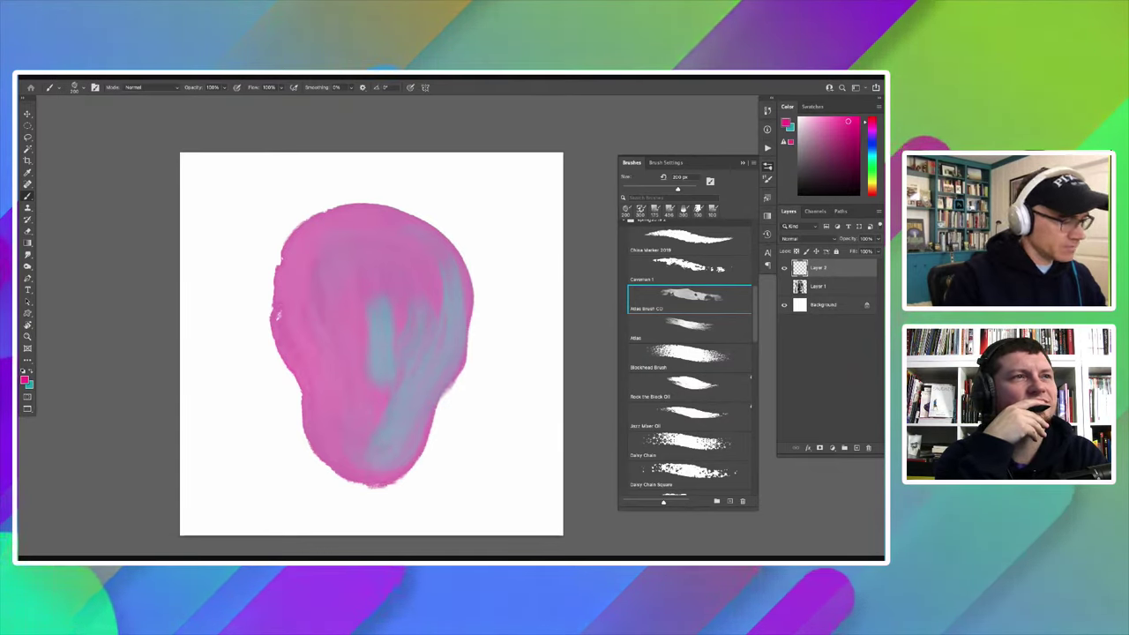
left_click_drag(415, 291, 397, 353)
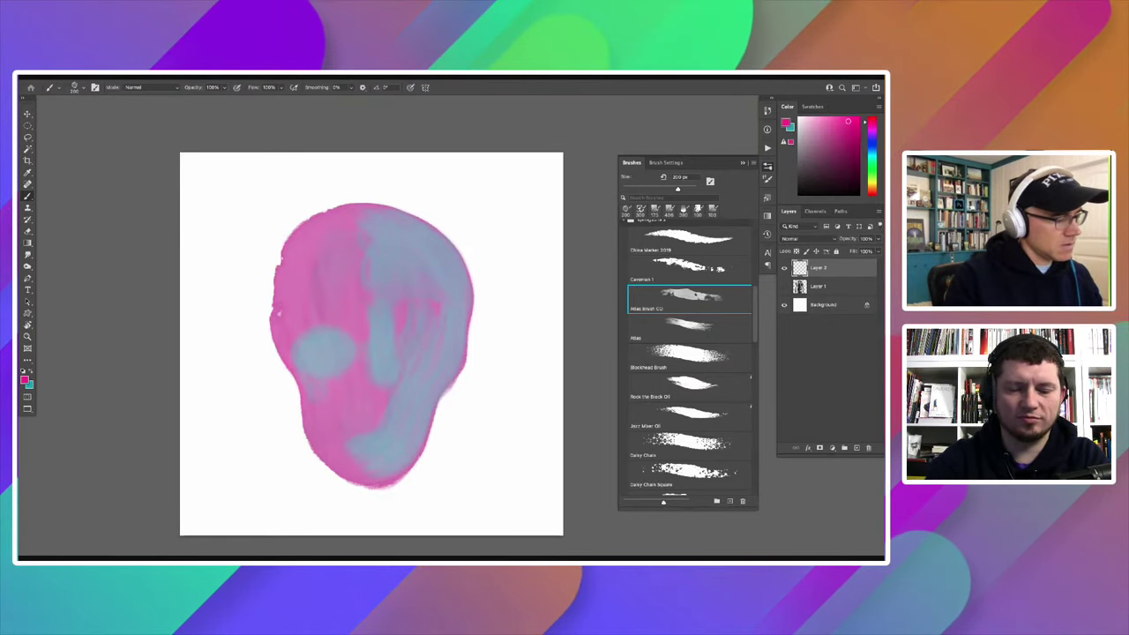
left_click(29, 384)
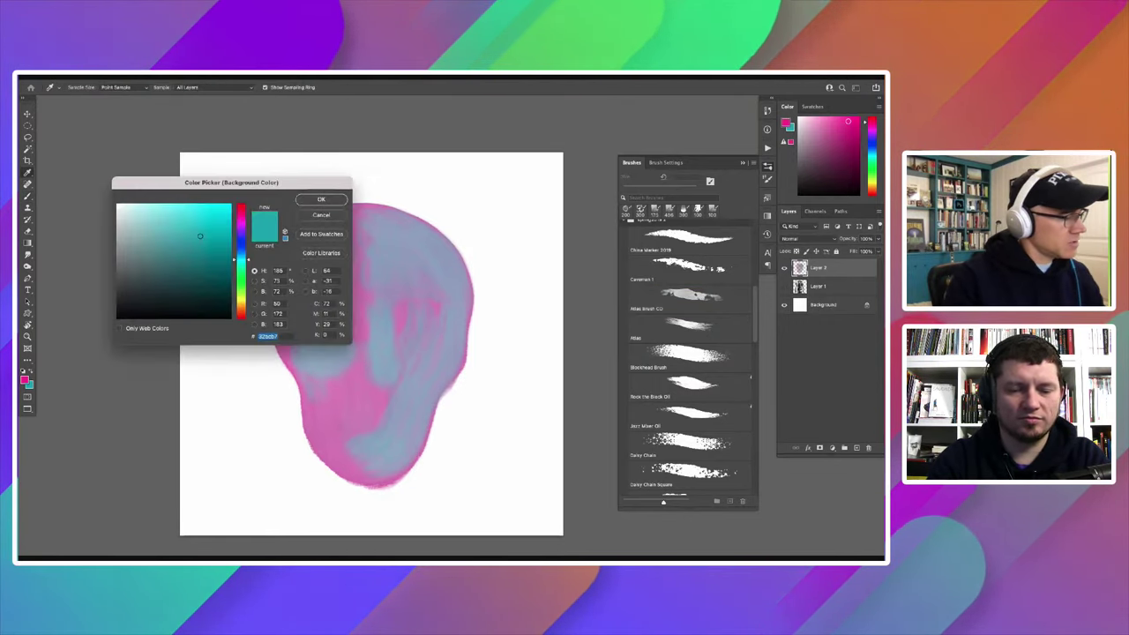
Step: Swap to light blue as the painting colour, undoing the pink and blue test strokes
left_click(321, 199)
mouse_move(231, 273)
left_mouse_down()
mouse_move(231, 423)
mouse_move(231, 264)
left_mouse_up()
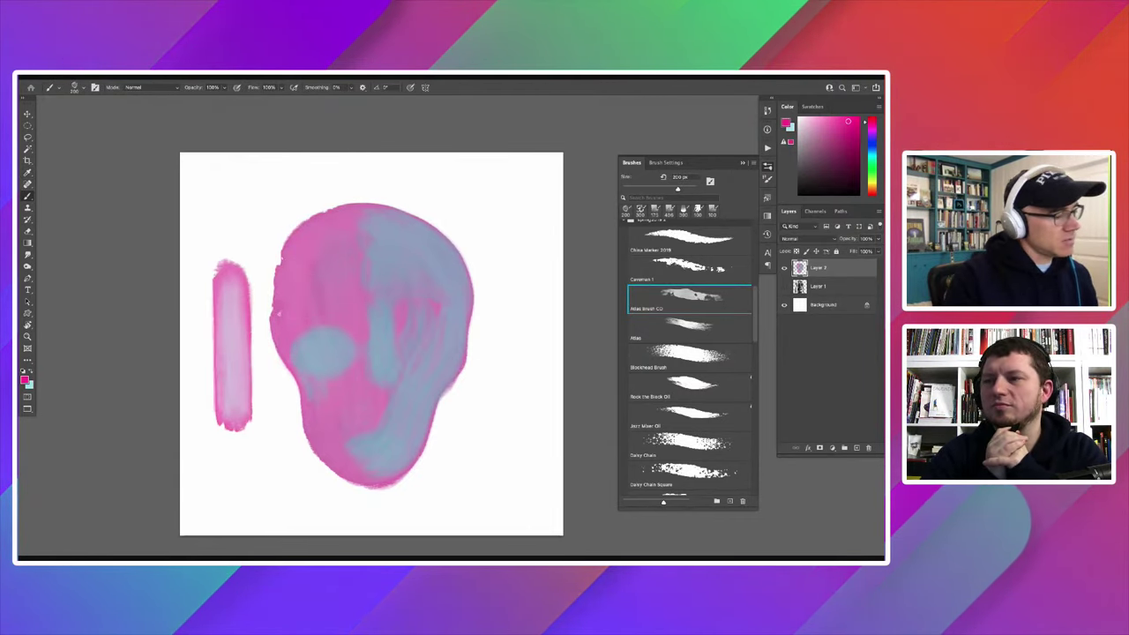
key("ctrl+z")
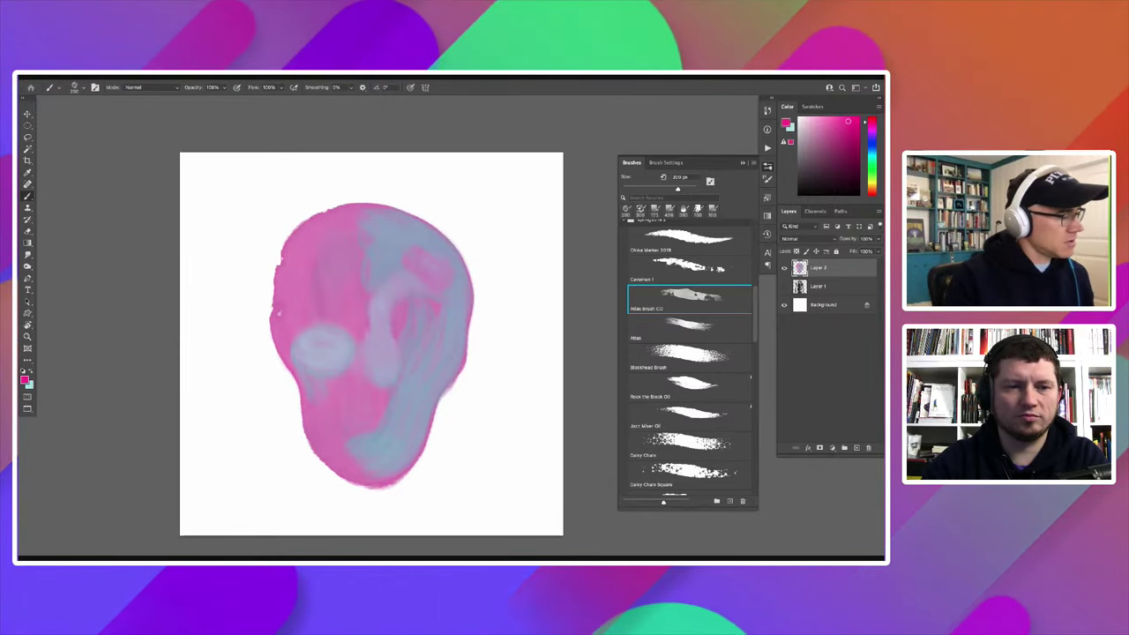
key("x")
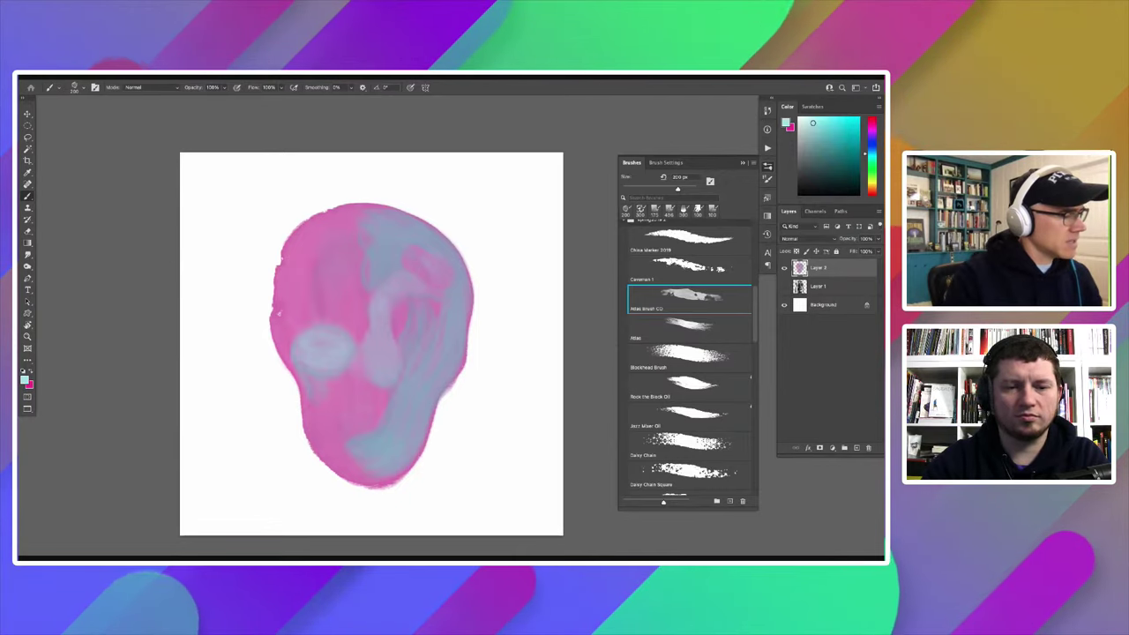
left_click_drag(231, 287, 231, 408)
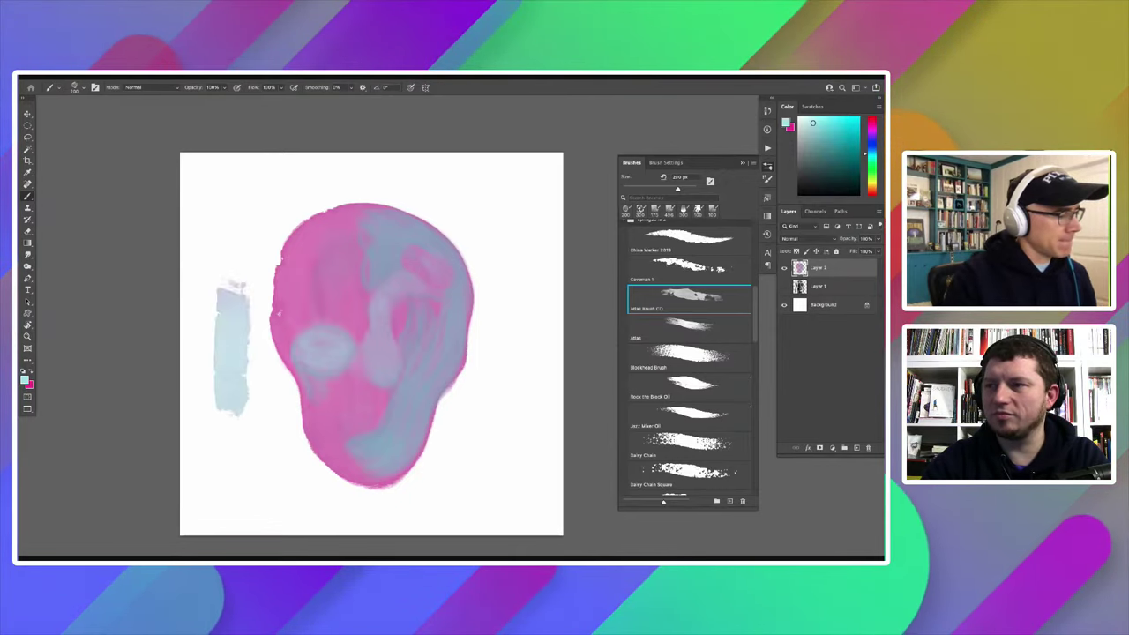
key("ctrl+z")
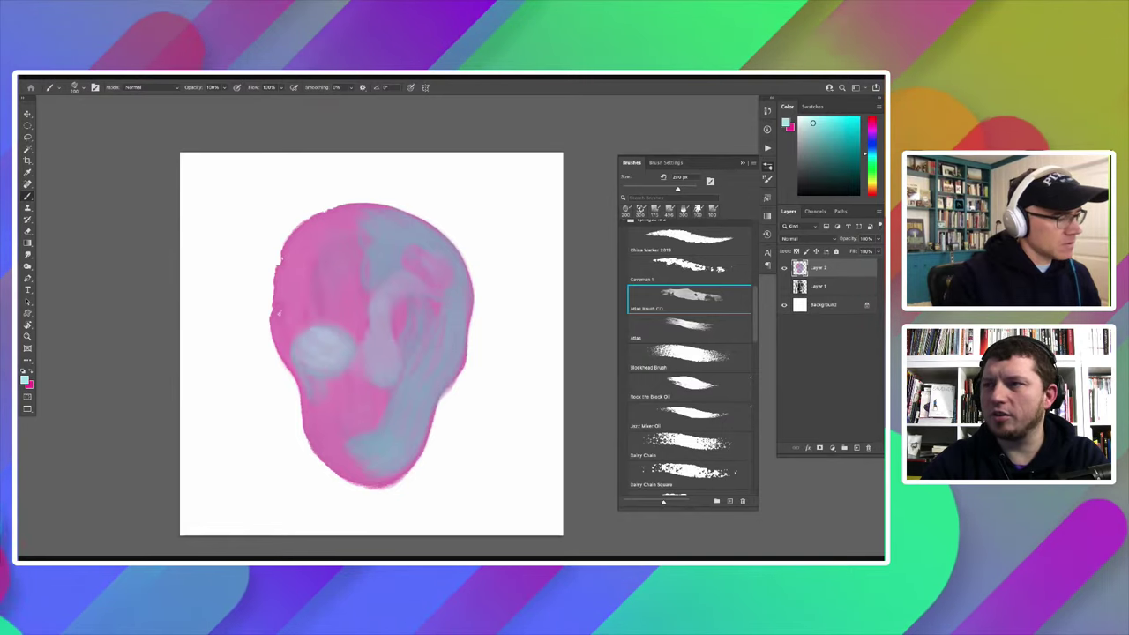
Step: Paint two pale eye patches and pink strokes over the lower face and mouth
left_click_drag(380, 331, 383, 365)
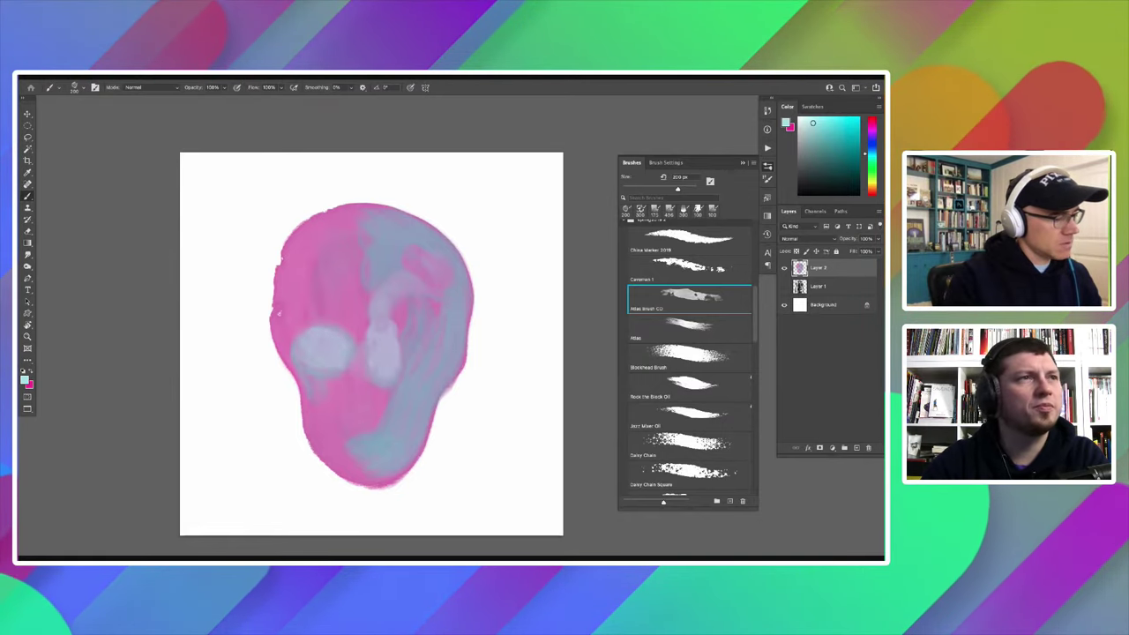
left_click_drag(381, 291, 386, 353)
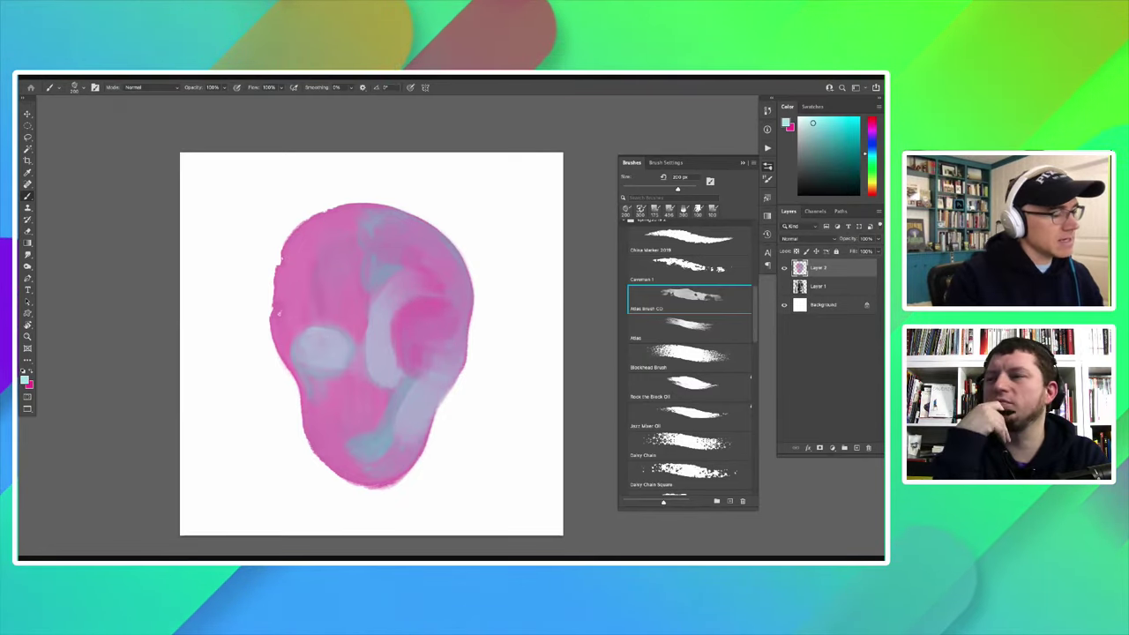
left_click_drag(306, 340, 349, 331)
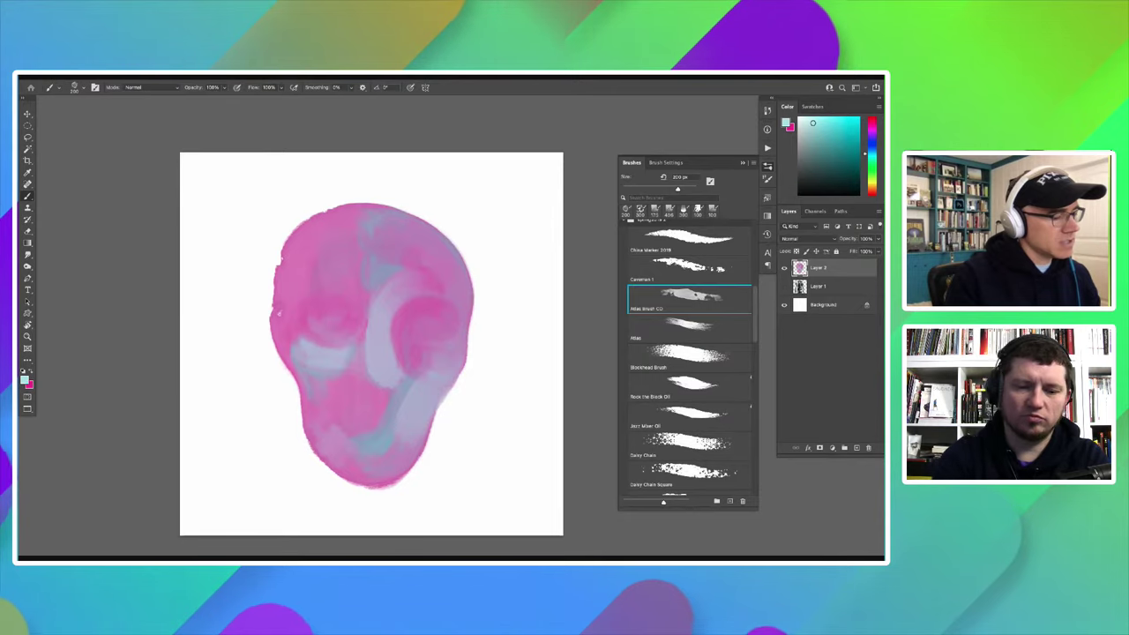
left_click_drag(362, 425, 405, 427)
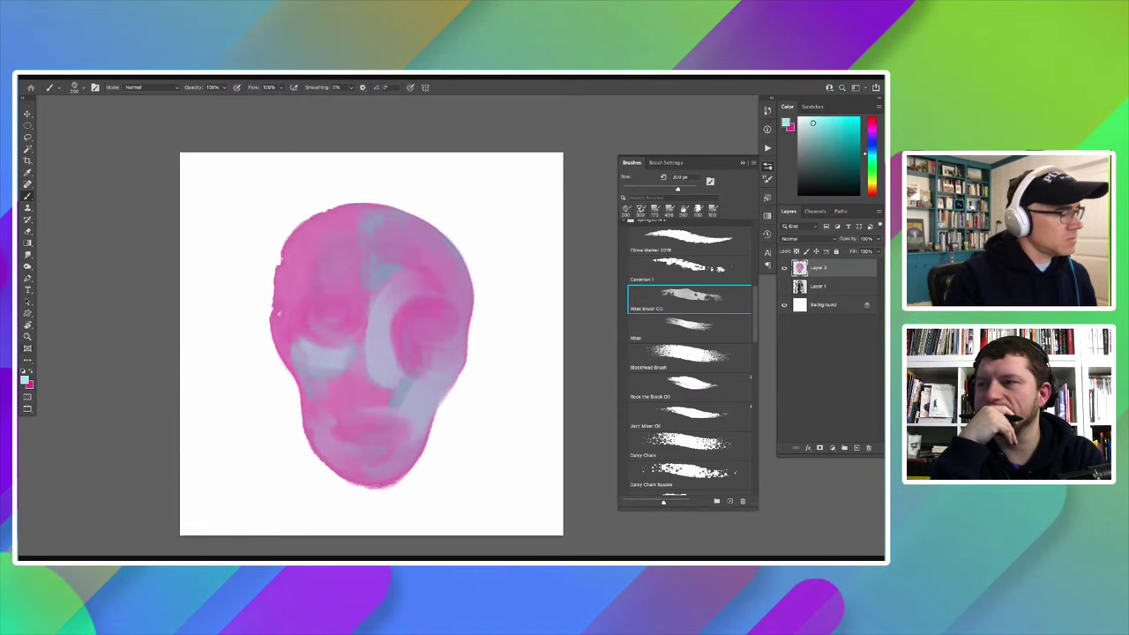
Step: Fit the canvas on screen and paint pink ears on both sides of the head
scroll(349, 420, "up", 1)
scroll(348, 420, "up", 2)
scroll(349, 420, "up", 2)
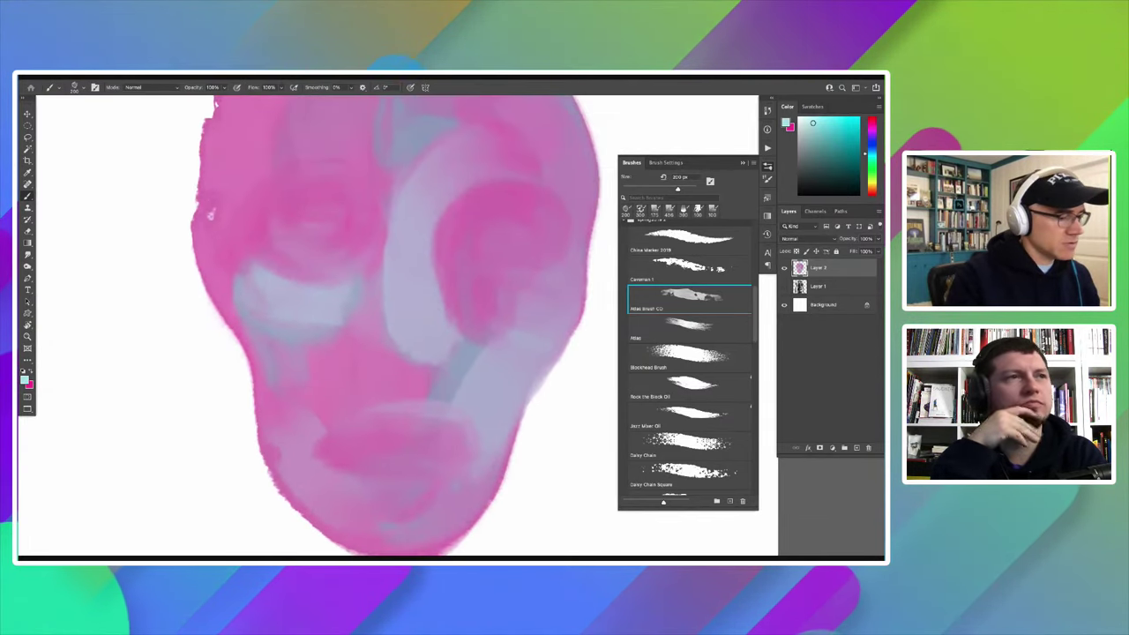
key("ctrl+0")
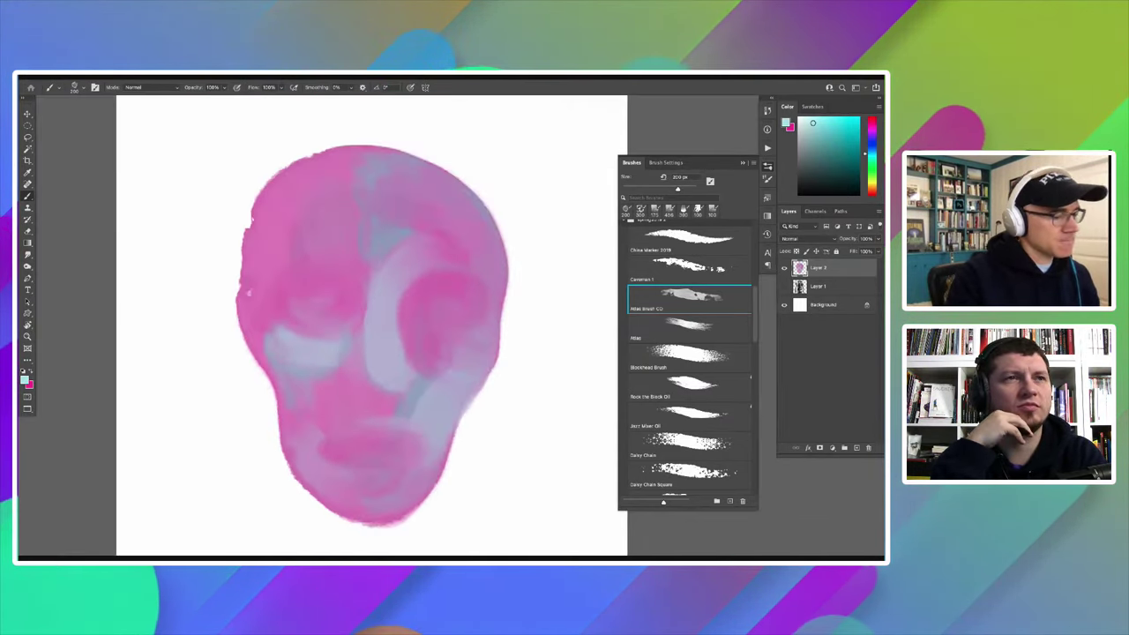
scroll(380, 352, "down", 1)
left_click_drag(264, 313, 296, 388)
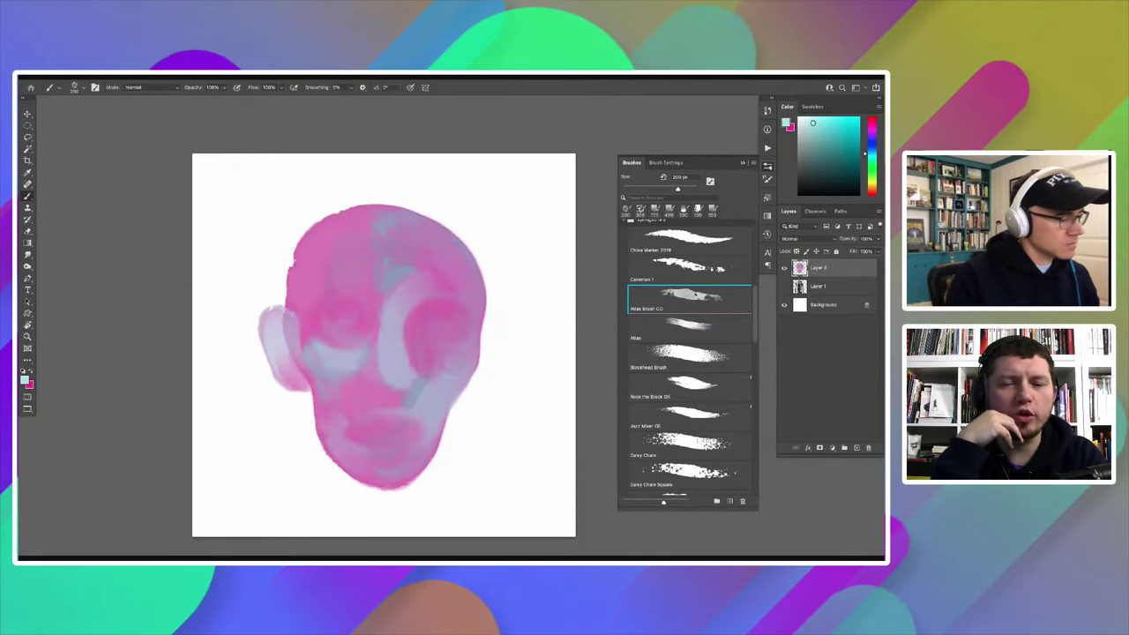
left_click_drag(275, 331, 287, 361)
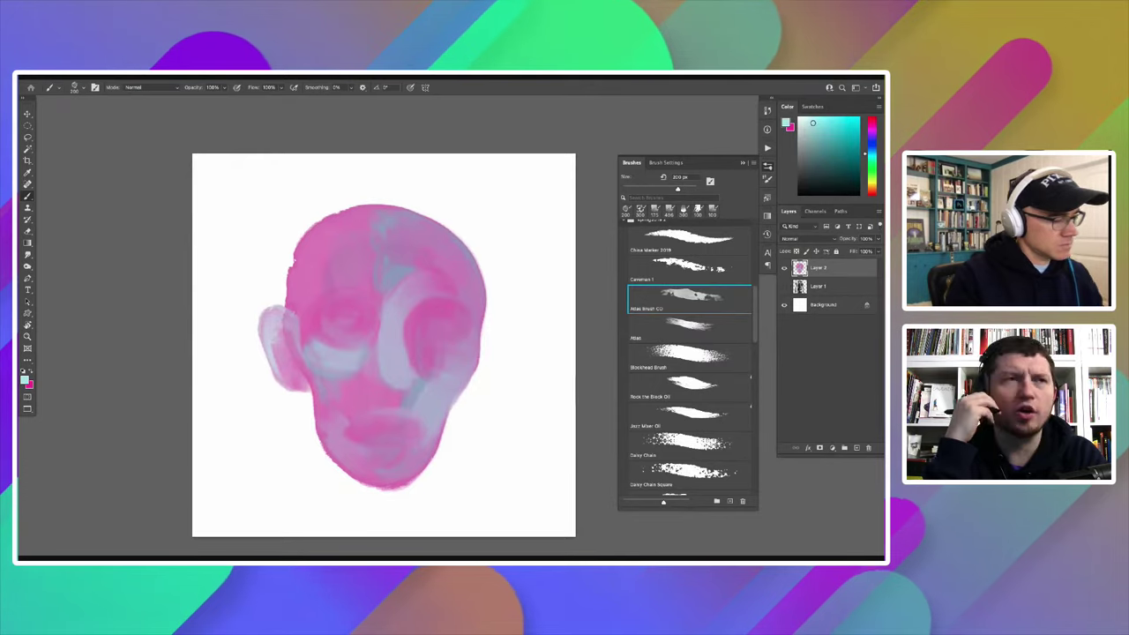
left_click_drag(485, 342, 471, 399)
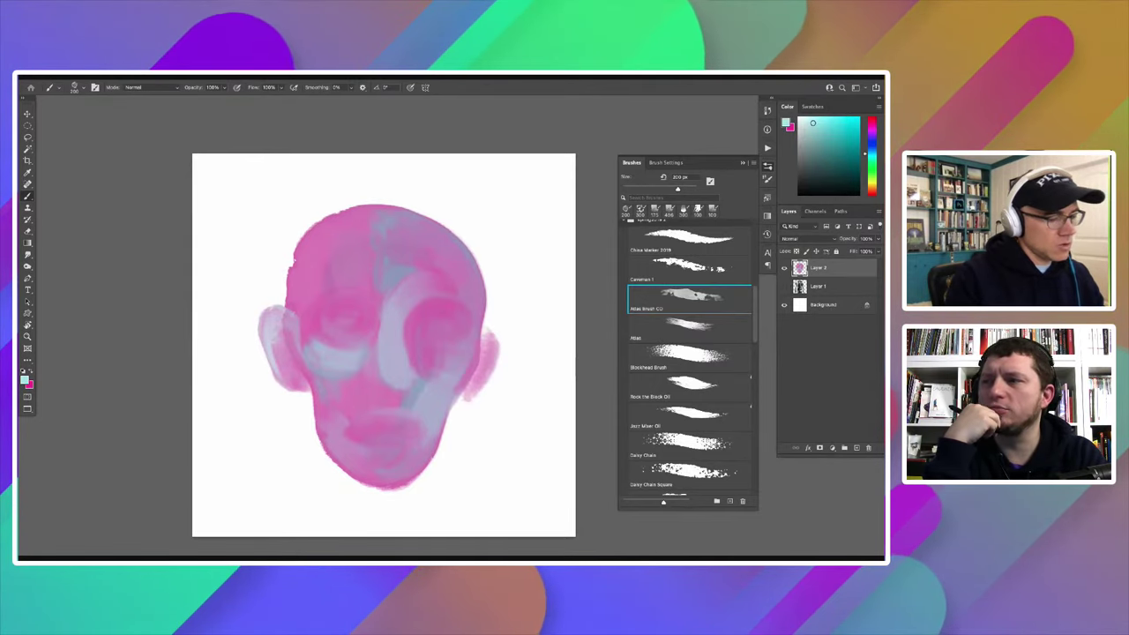
left_click_drag(480, 342, 460, 406)
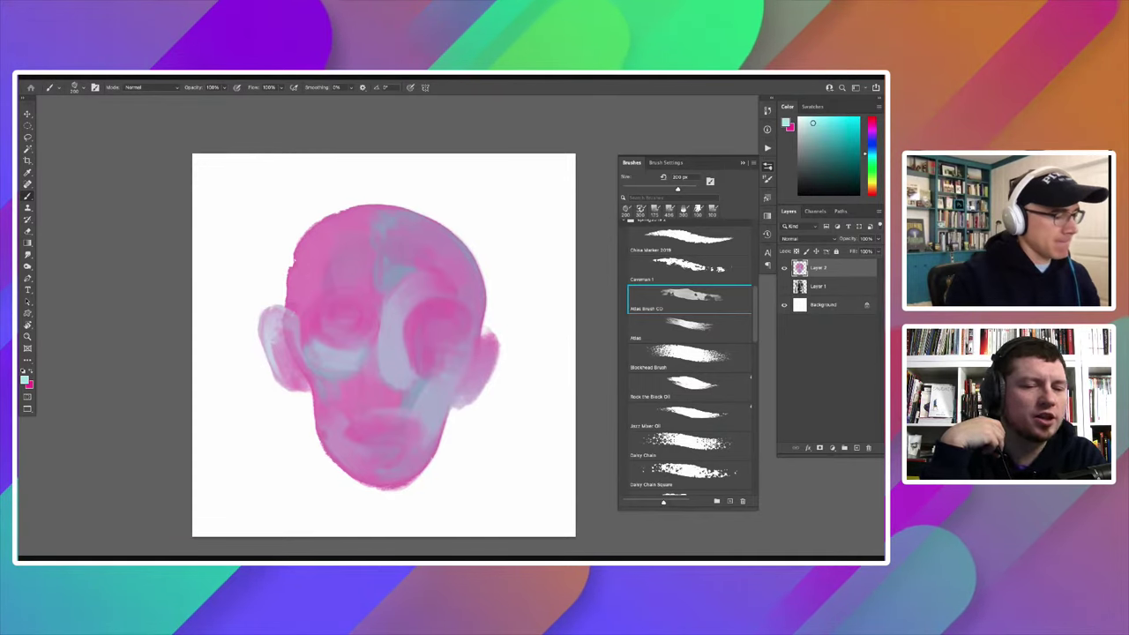
Step: Raise the head slightly and paint a pink neck widening into shoulders
left_click_drag(344, 340, 344, 316)
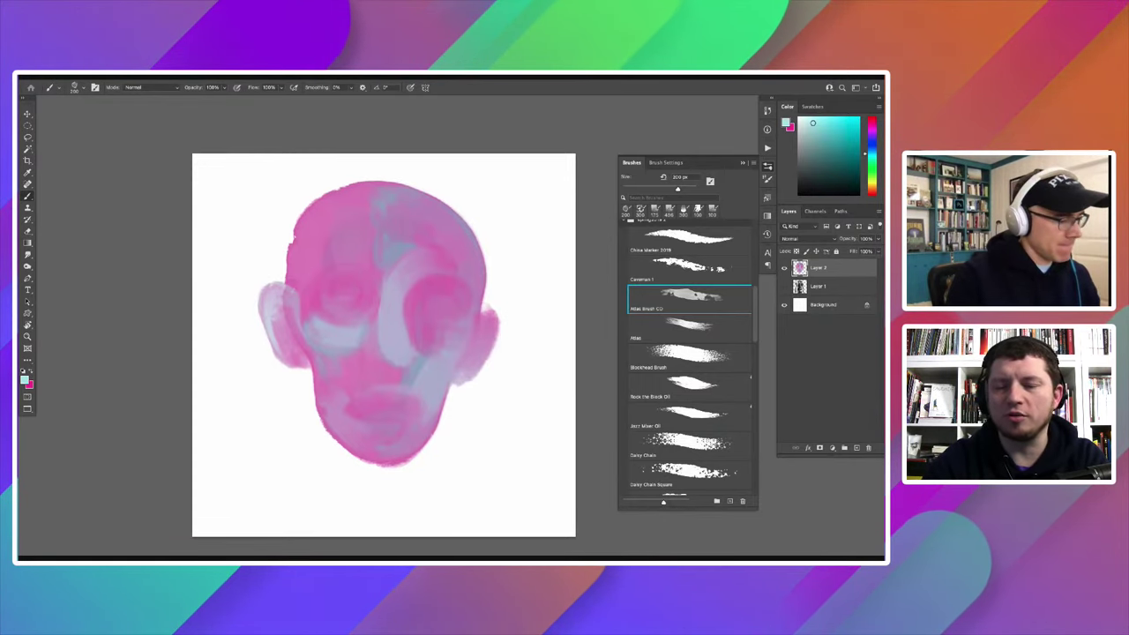
left_click_drag(328, 408, 334, 534)
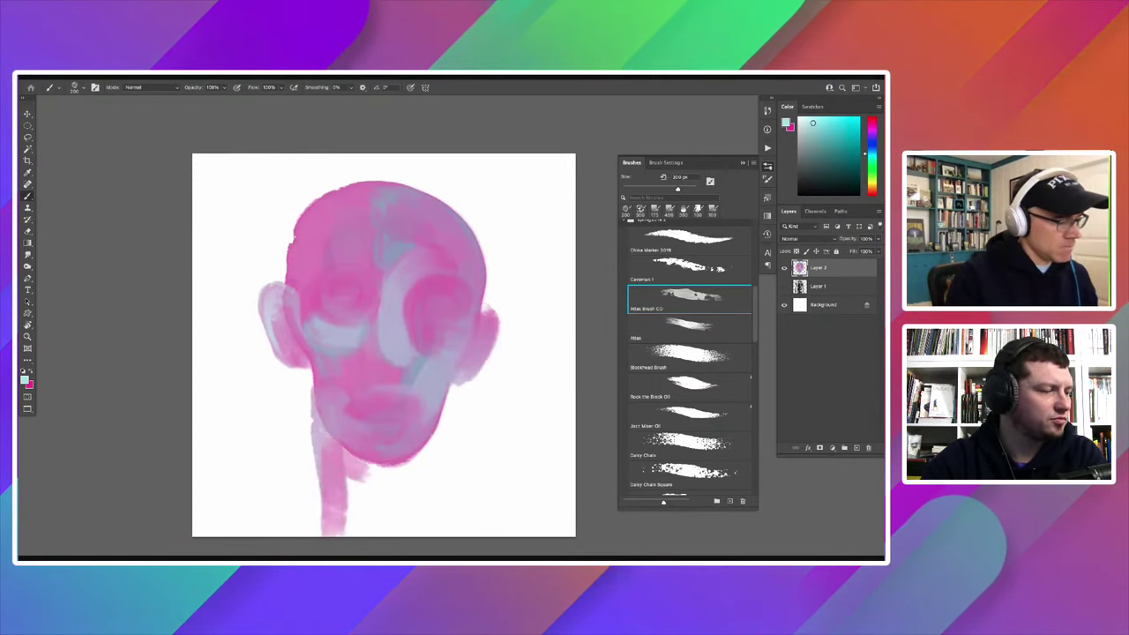
mouse_move(424, 463)
left_mouse_down()
mouse_move(375, 533)
mouse_move(361, 490)
mouse_move(330, 529)
left_mouse_up()
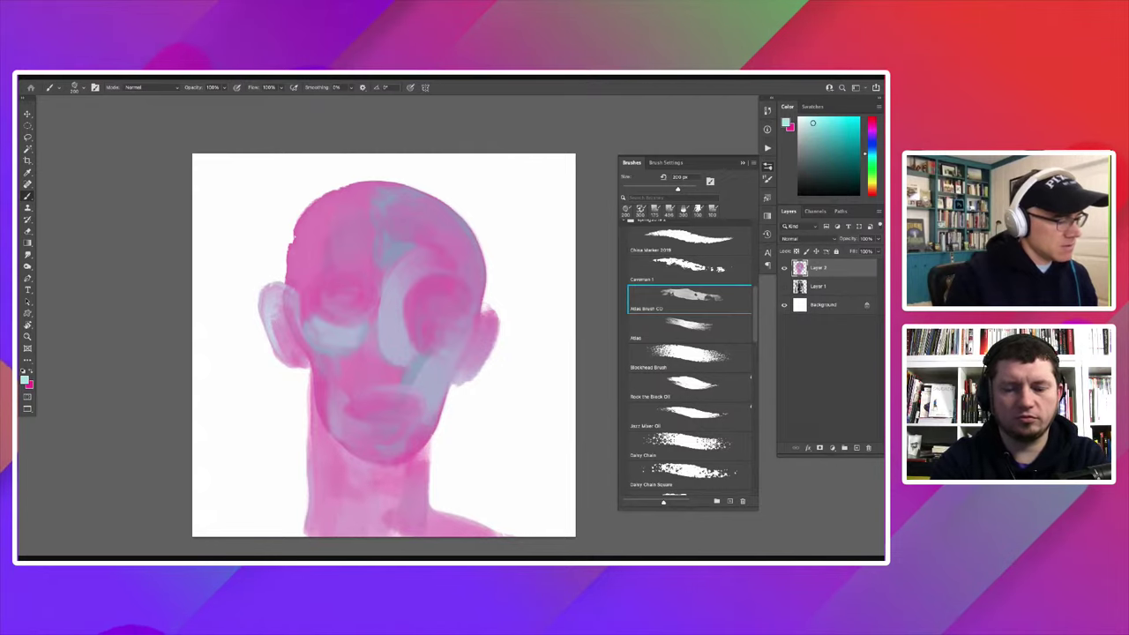
Step: Paint pink on the lower-left chest and dab bluish highlights on neck, mouth, chin and forehead
left_click_drag(326, 513, 286, 533)
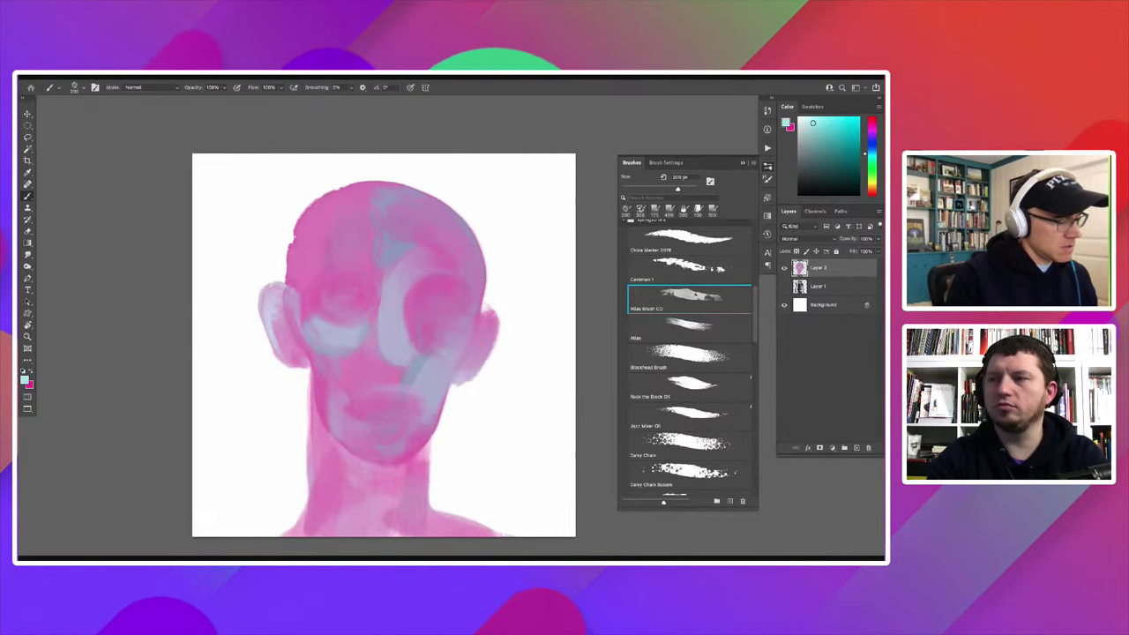
mouse_move(334, 457)
left_mouse_down()
mouse_move(342, 494)
mouse_move(370, 521)
left_mouse_up()
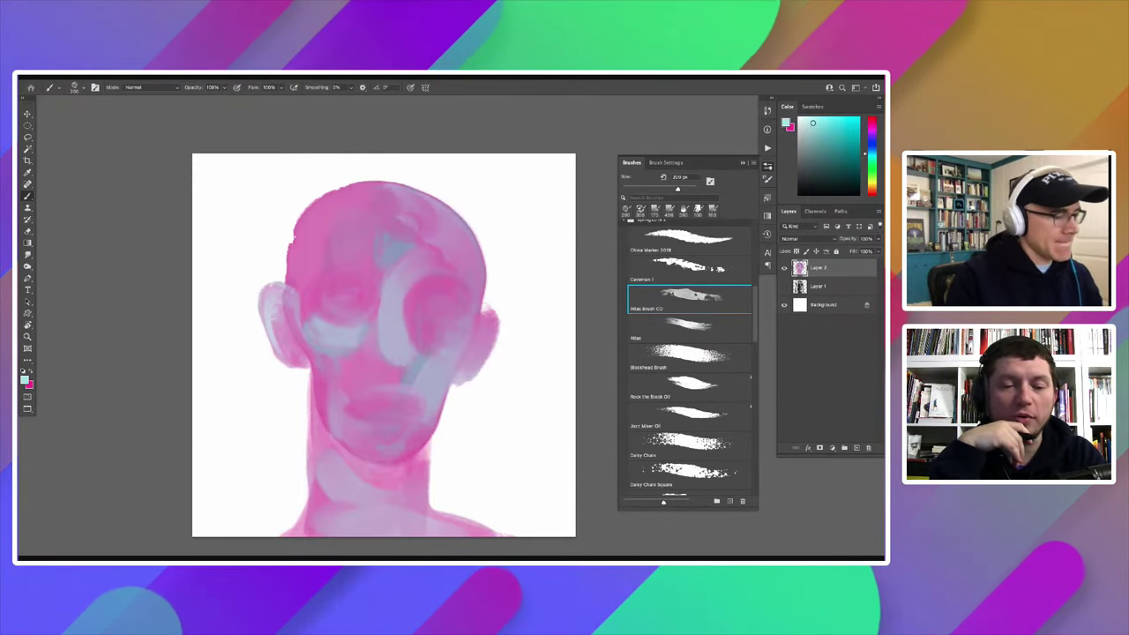
left_click(401, 392)
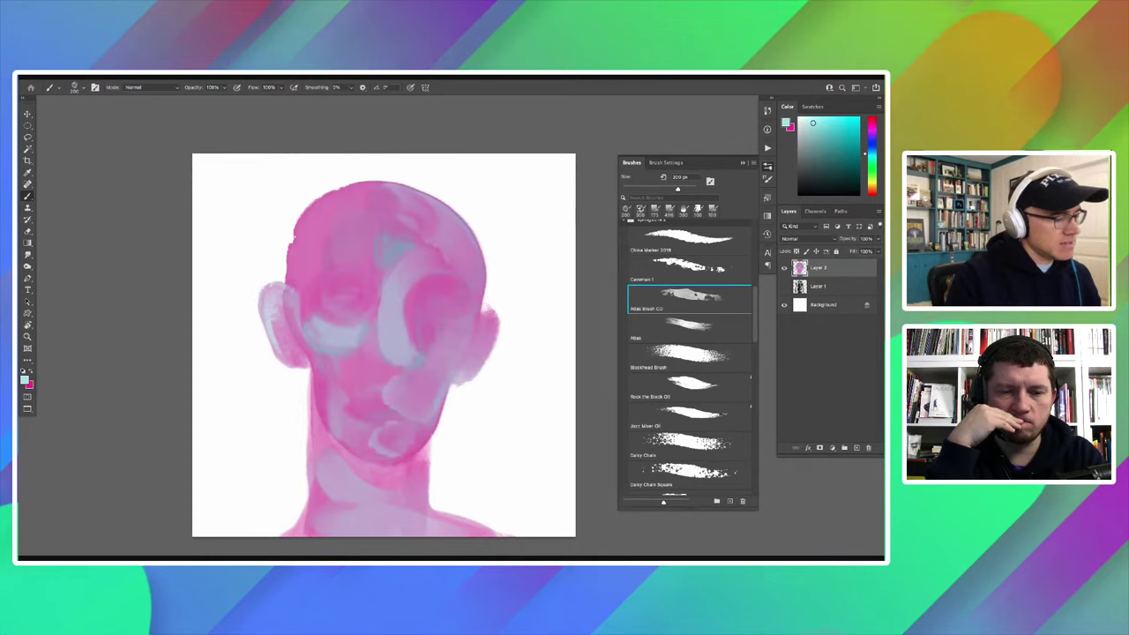
left_click(392, 440)
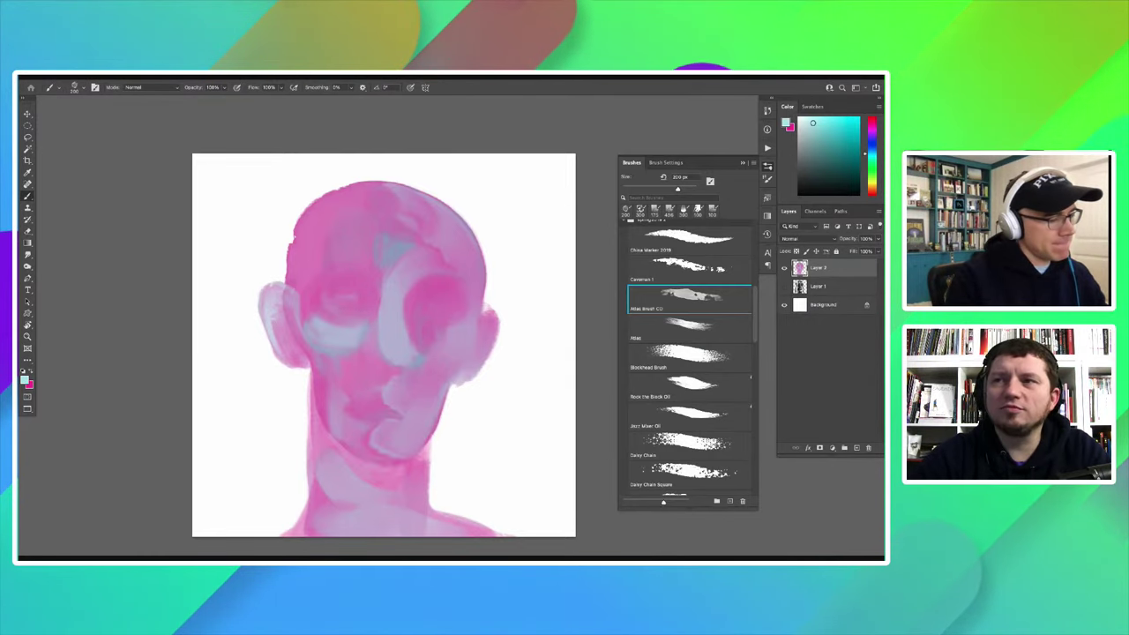
left_click_drag(335, 258, 379, 245)
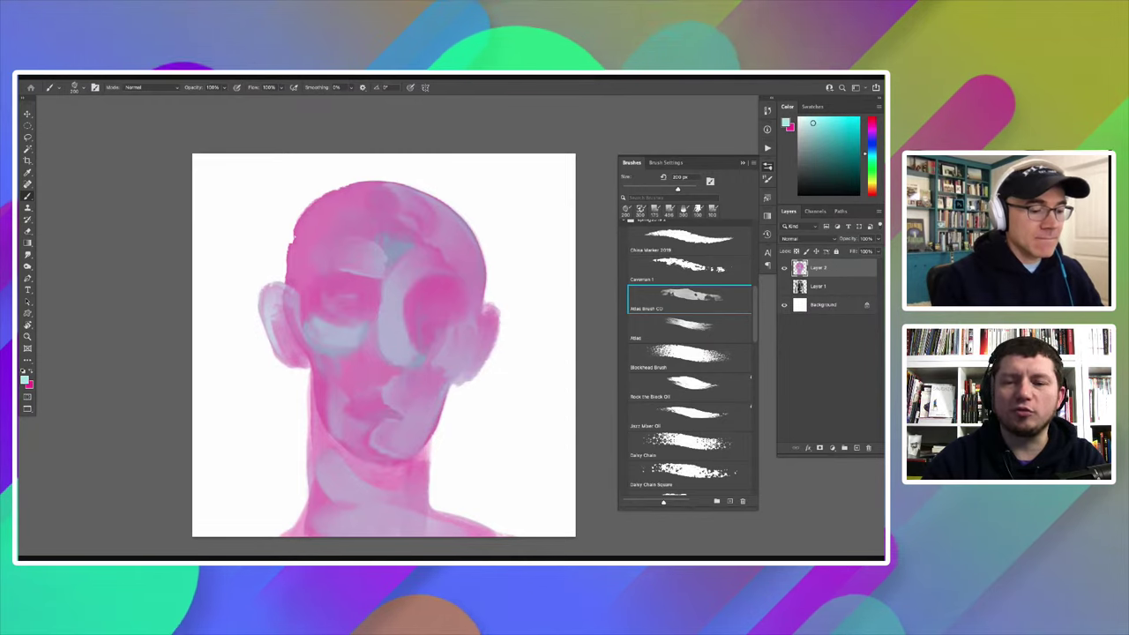
Step: With the Rock the Block Oil brush, sweep five dark curved hair strokes across the head
scroll(688, 361, "down", 1)
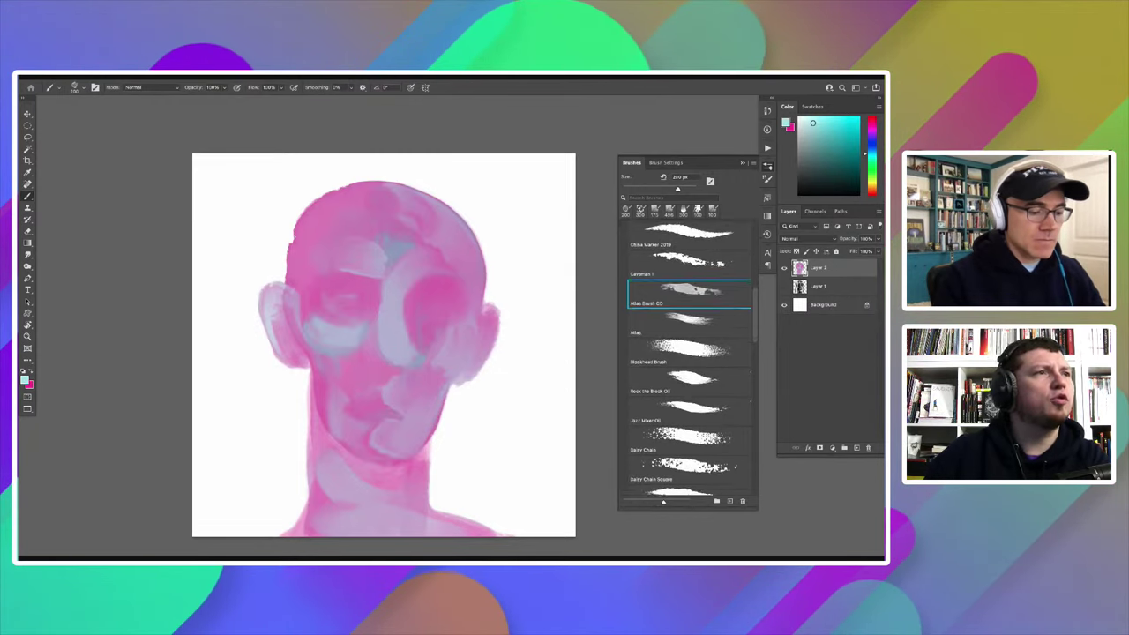
scroll(688, 362, "down", 1)
scroll(688, 361, "down", 1)
left_click(688, 313)
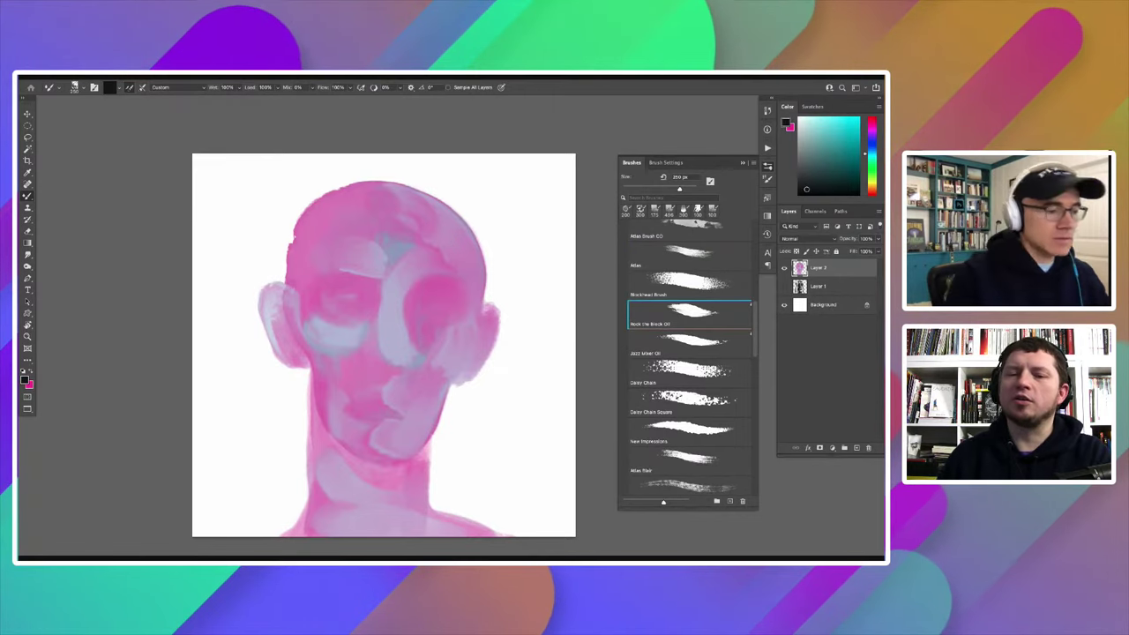
mouse_move(404, 193)
left_mouse_down()
mouse_move(362, 238)
mouse_move(304, 263)
left_mouse_up()
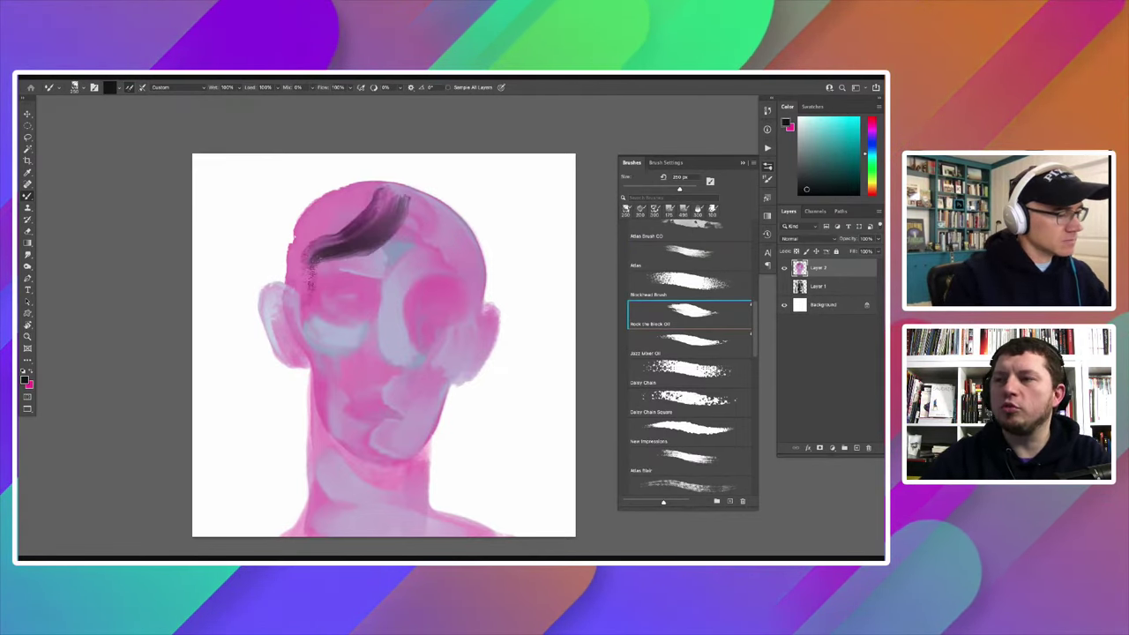
mouse_move(385, 193)
left_mouse_down()
mouse_move(304, 247)
mouse_move(291, 273)
left_mouse_up()
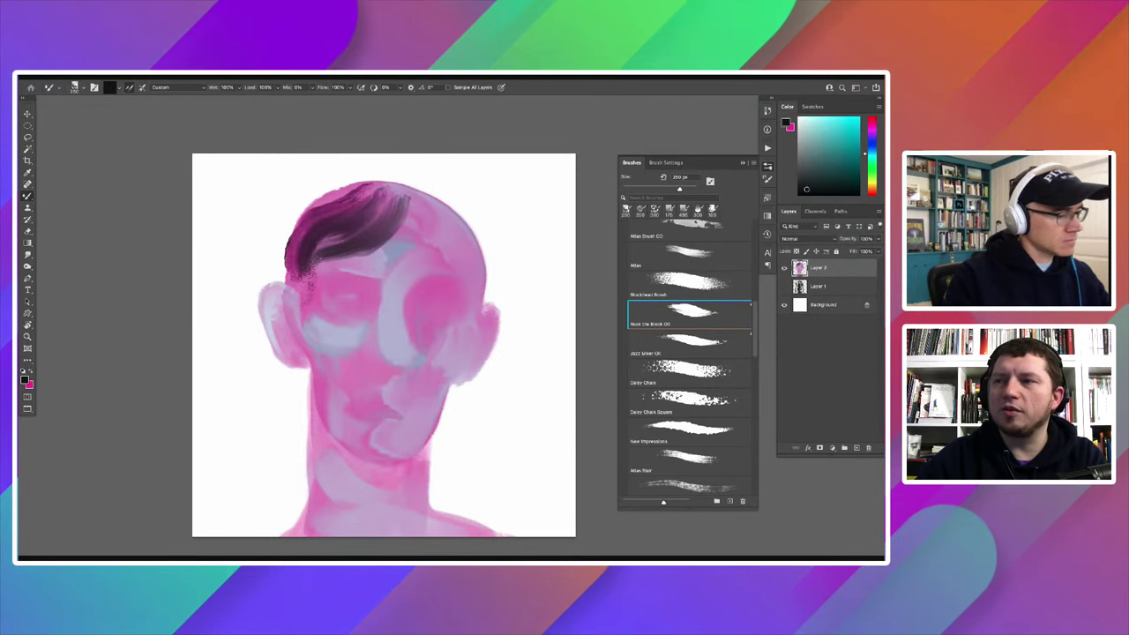
left_click_drag(425, 198, 354, 251)
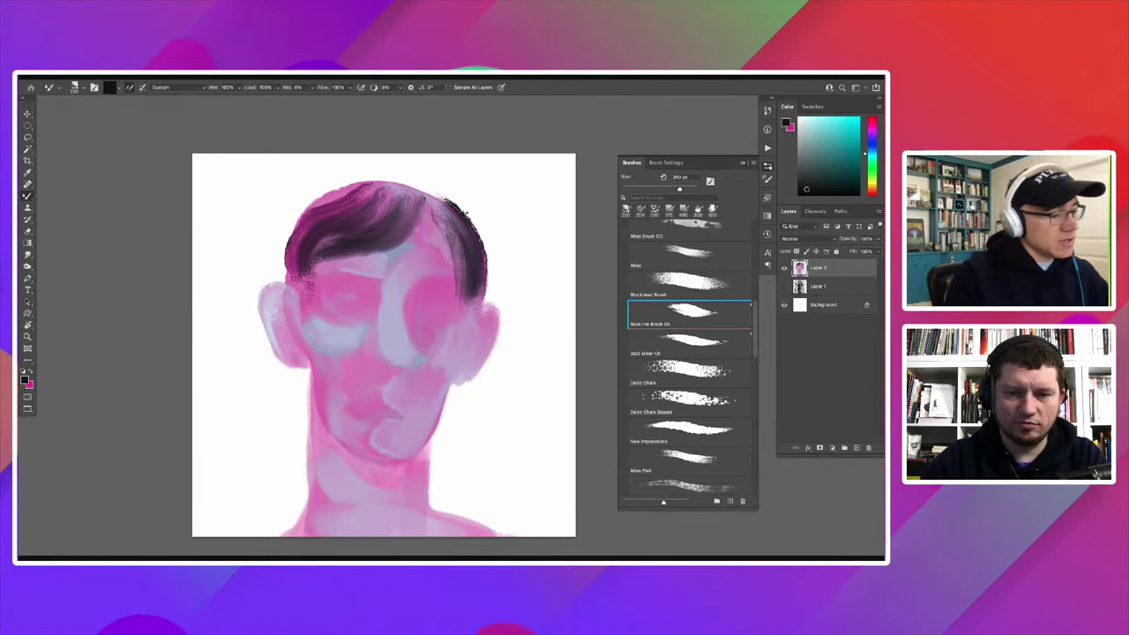
left_click_drag(430, 189, 380, 236)
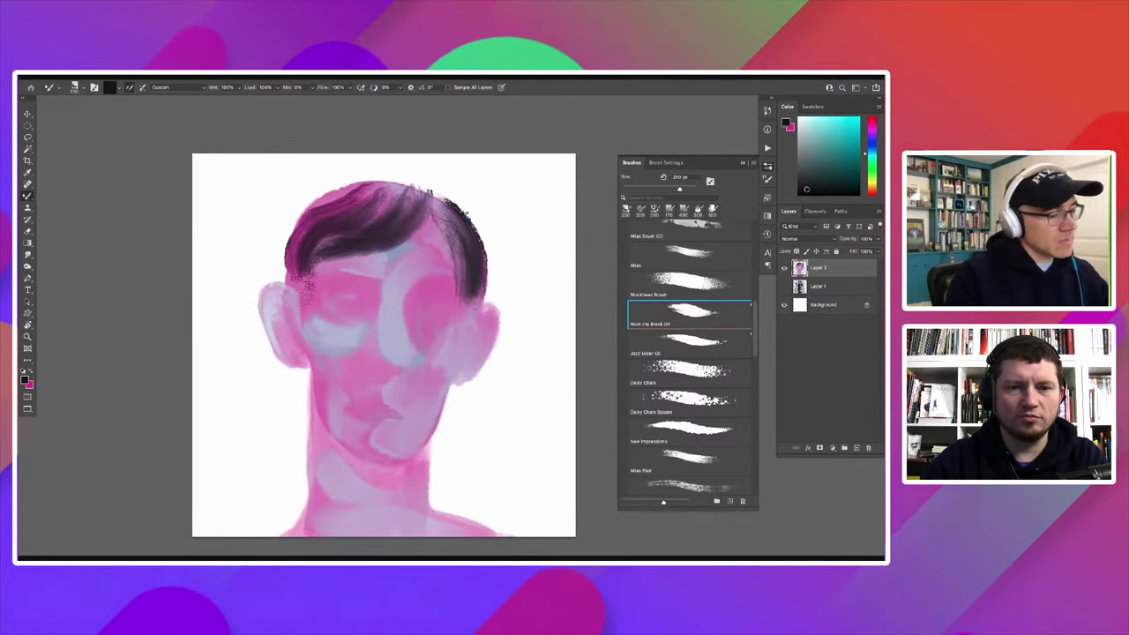
left_click_drag(375, 180, 293, 233)
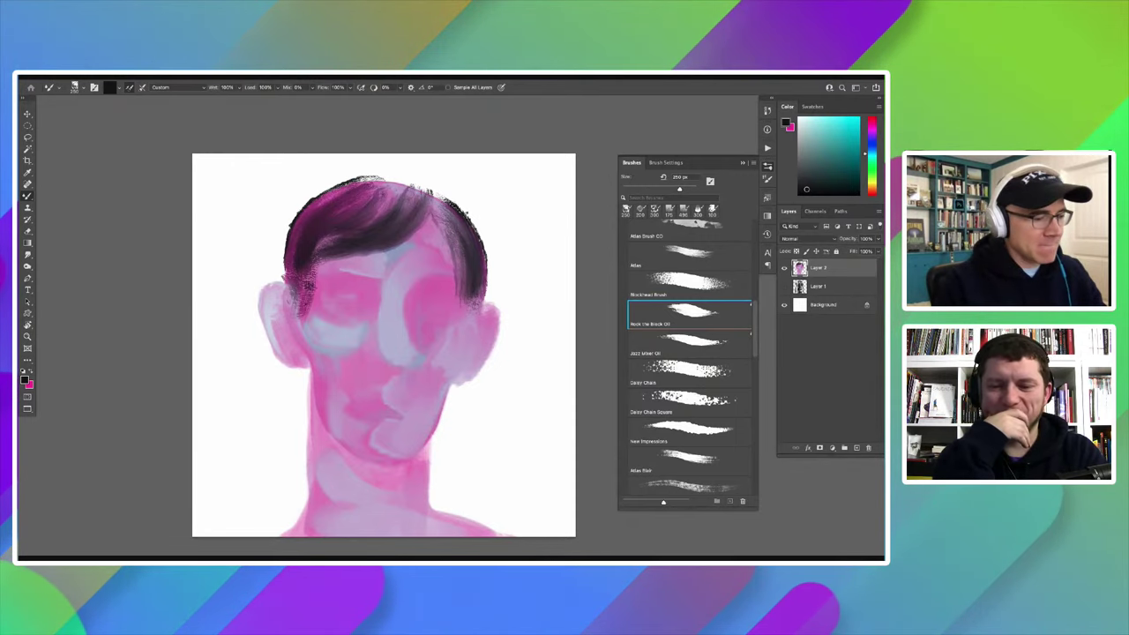
Step: With the Jazz Mixer Oil brush, paint thick dark arcs over both eyes
left_click(688, 342)
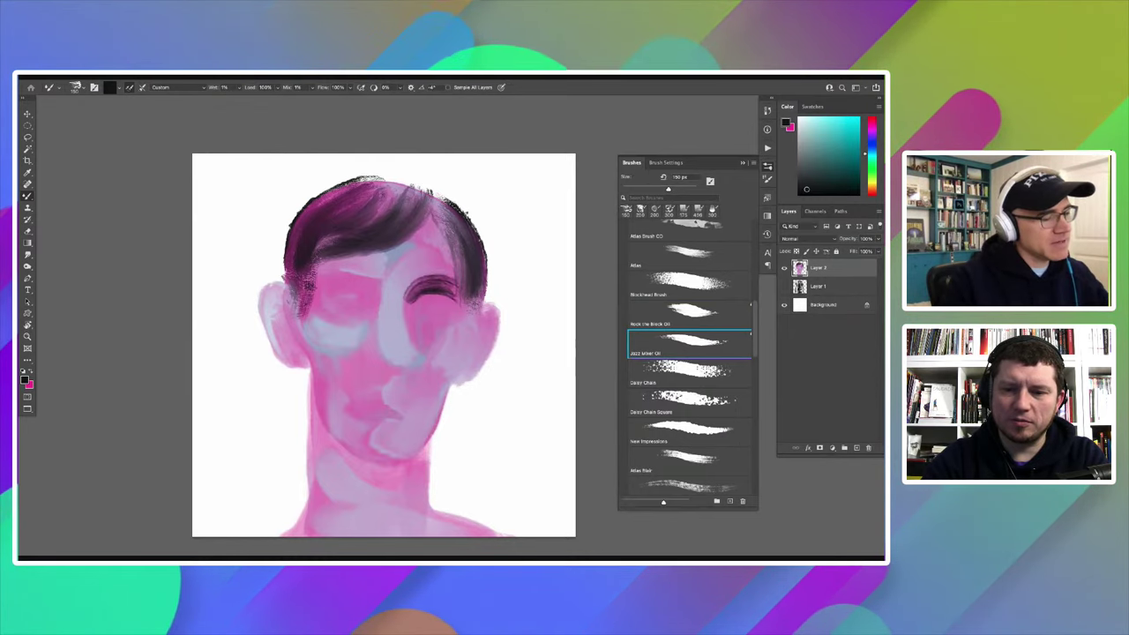
left_click_drag(379, 284, 324, 282)
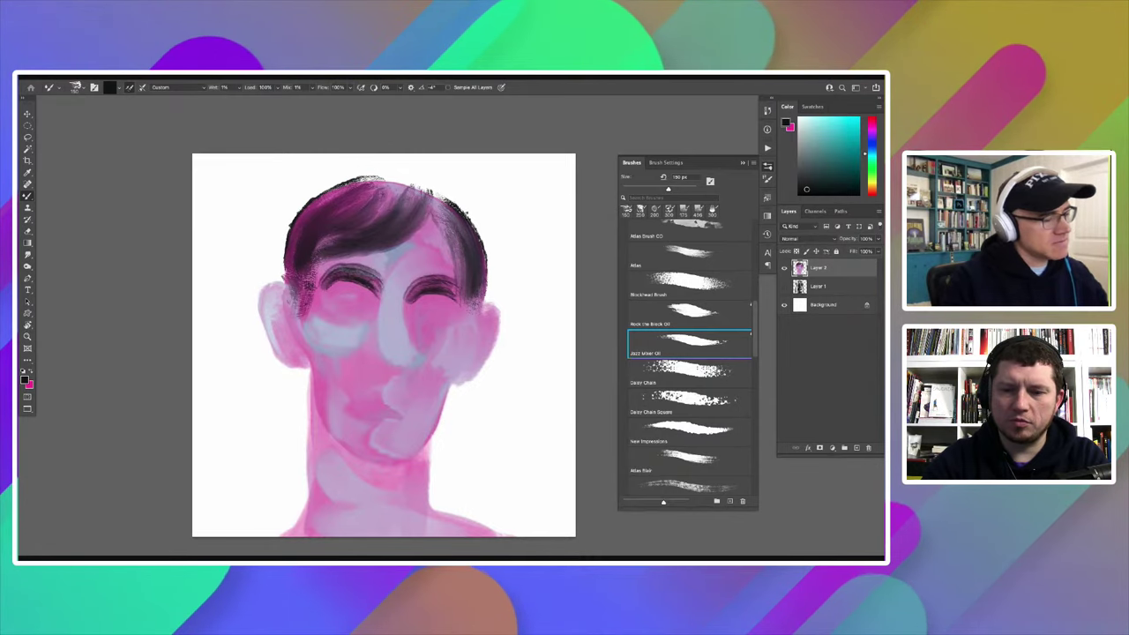
left_click_drag(346, 281, 311, 286)
left_click_drag(408, 288, 460, 291)
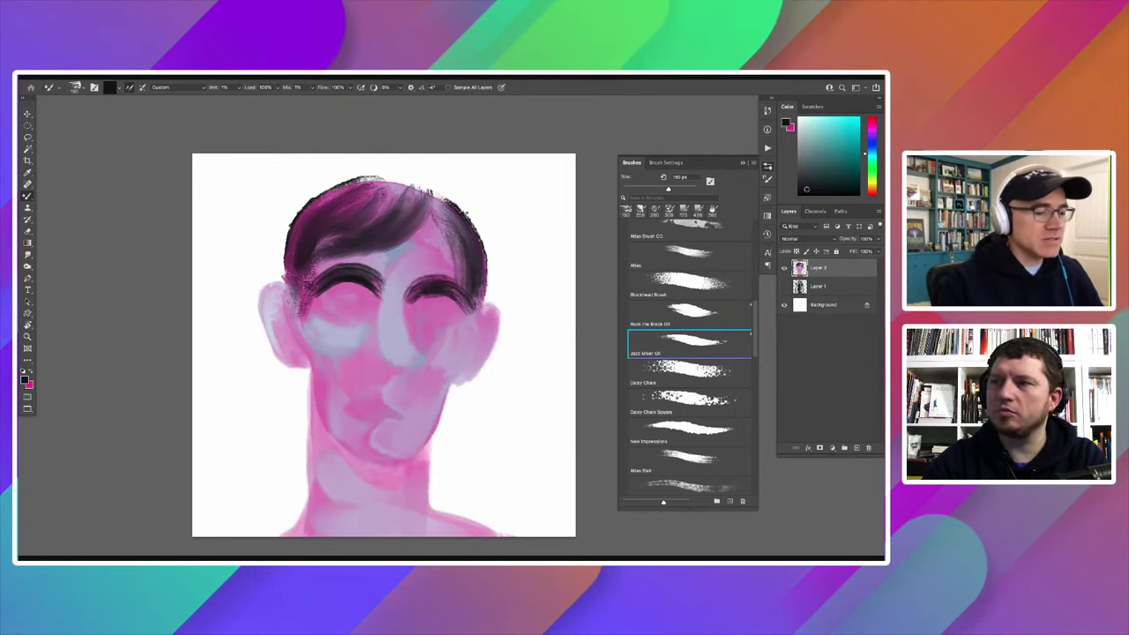
left_click(688, 342)
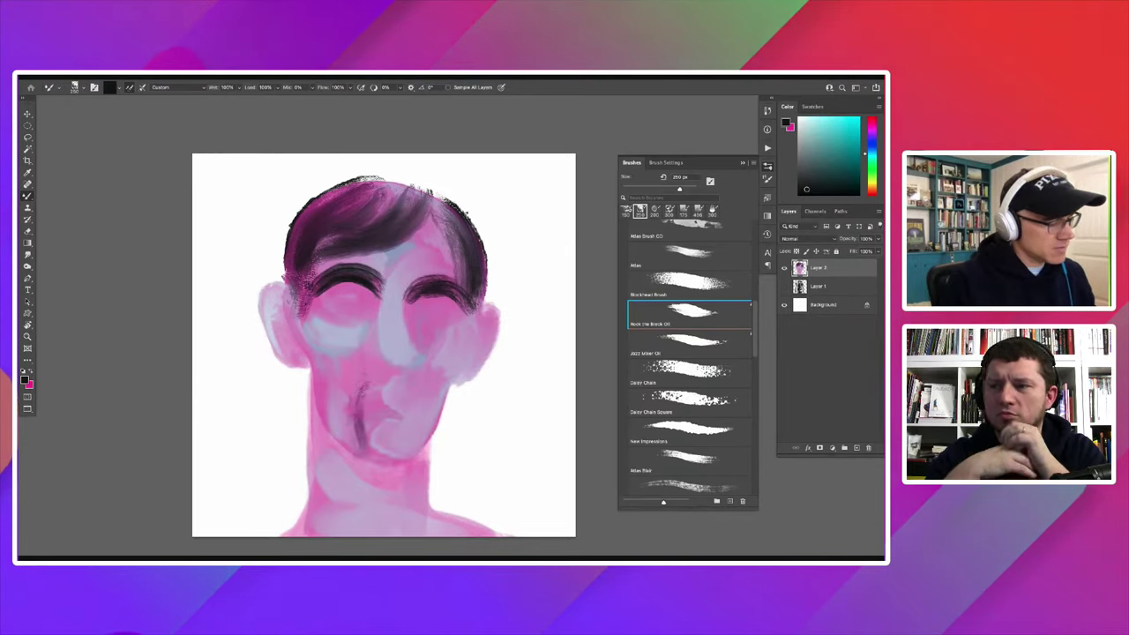
left_click_drag(357, 472, 328, 342)
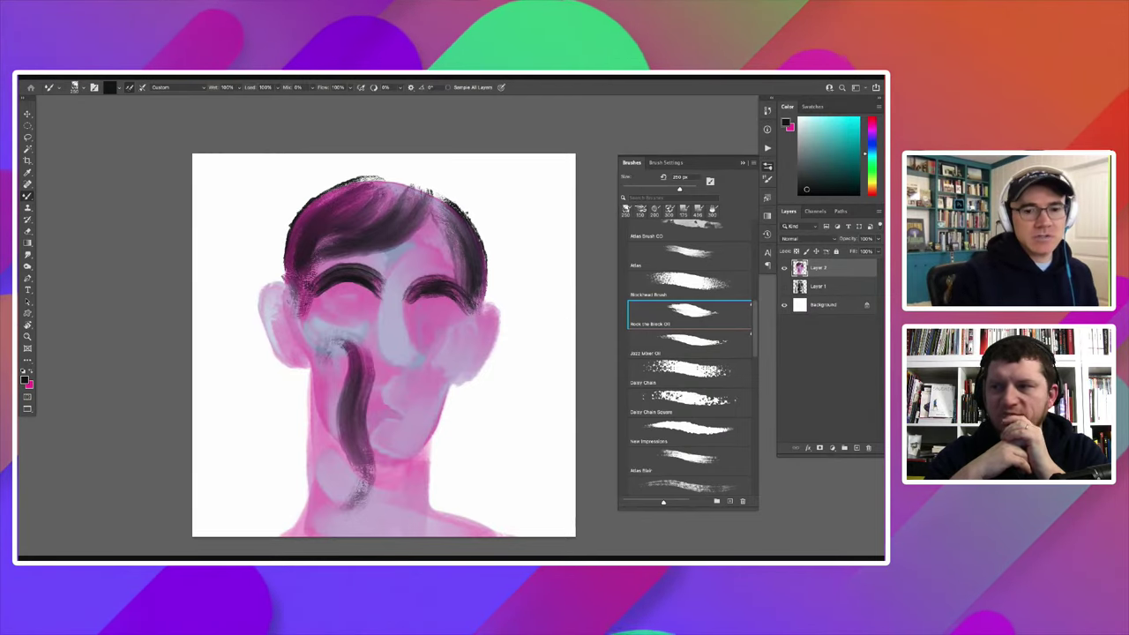
key("ctrl+z")
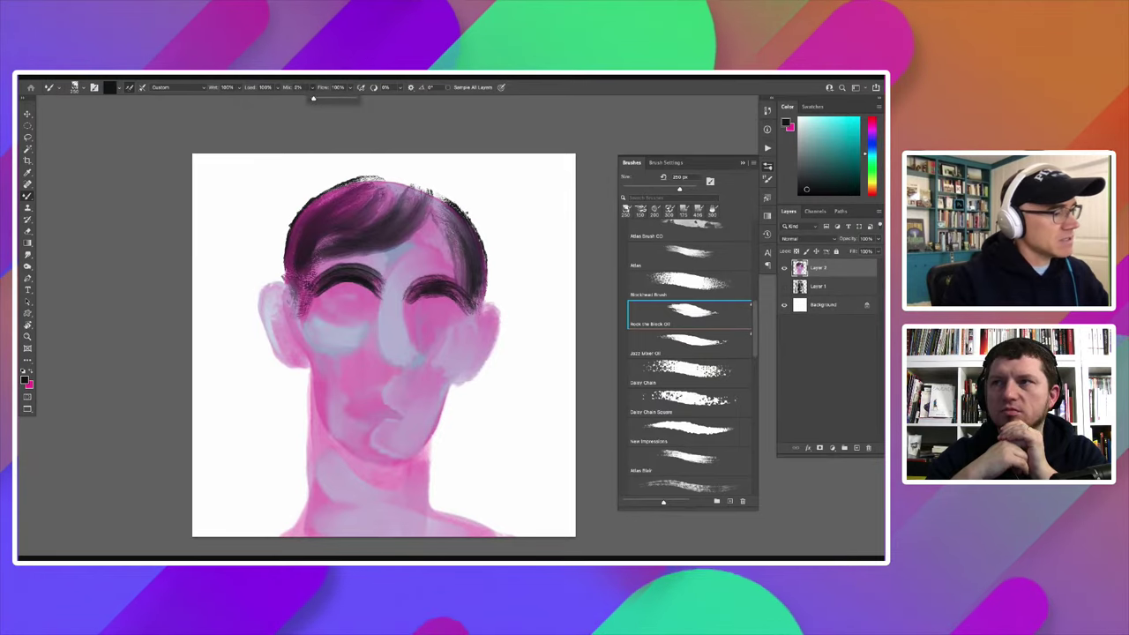
left_click_drag(311, 98, 353, 98)
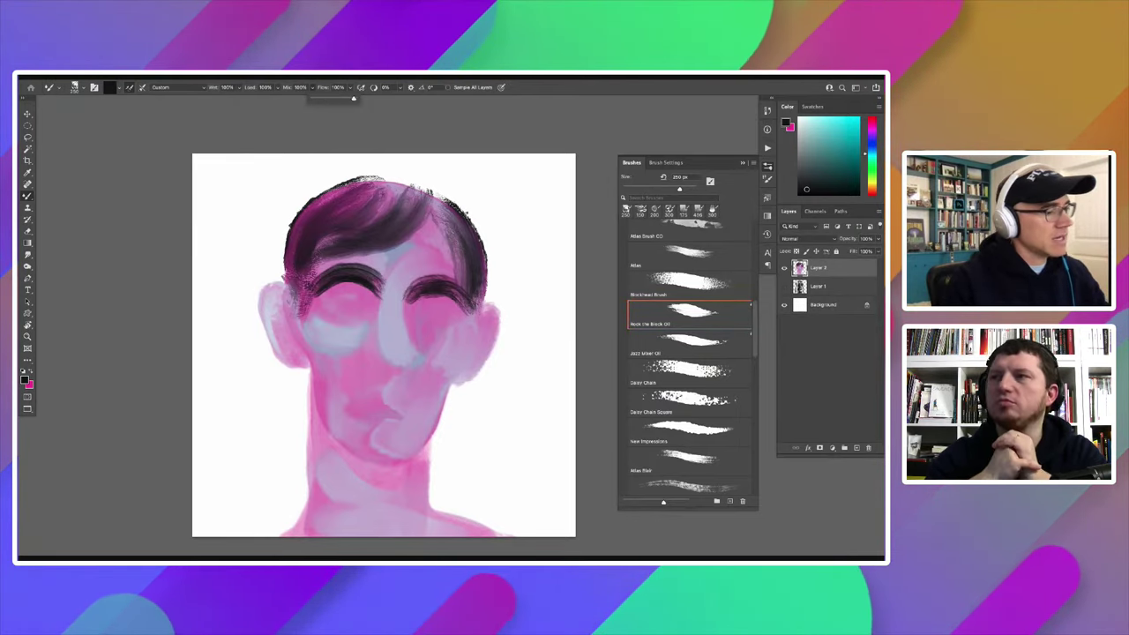
mouse_move(326, 421)
left_mouse_down()
mouse_move(352, 463)
mouse_move(357, 344)
mouse_move(352, 503)
left_mouse_up()
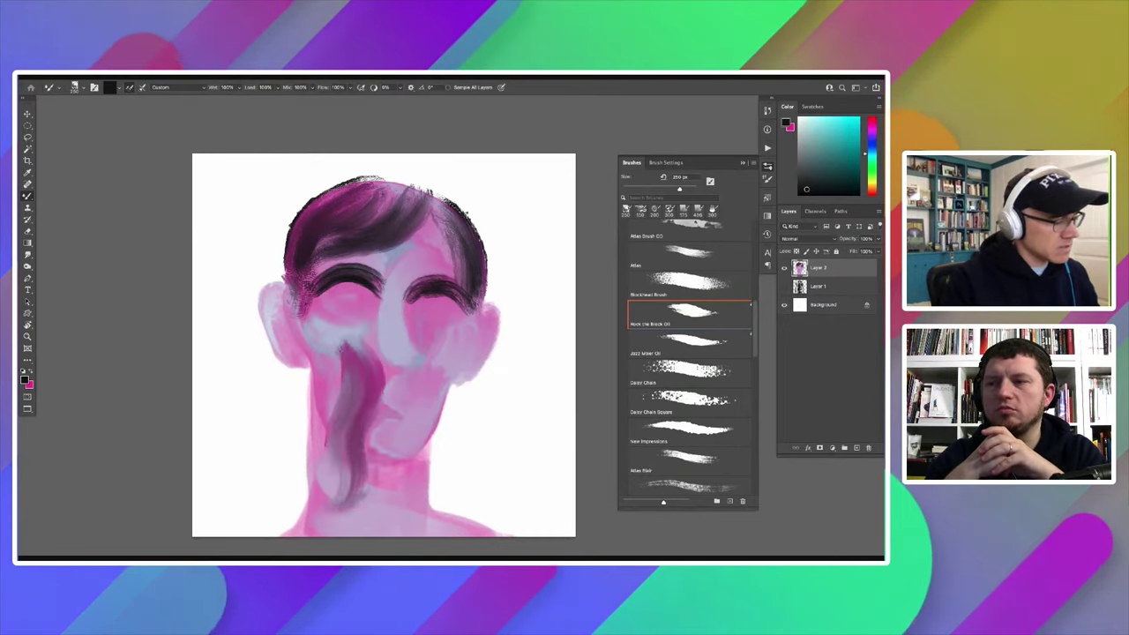
left_click_drag(393, 323, 368, 438)
left_click_drag(404, 384, 381, 511)
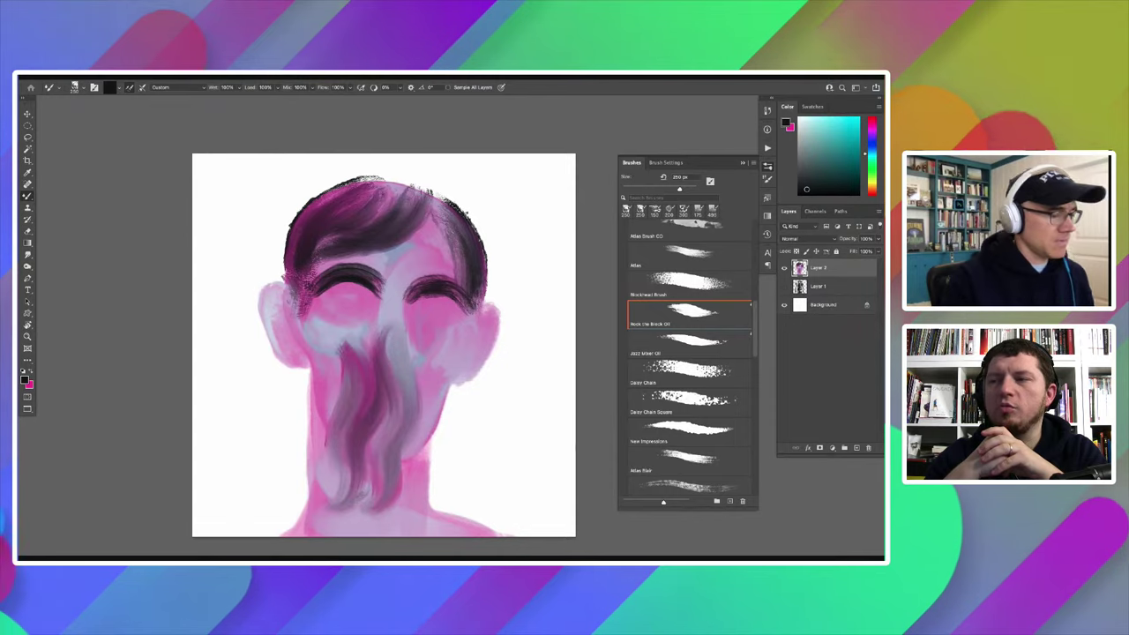
left_click_drag(269, 467, 236, 269)
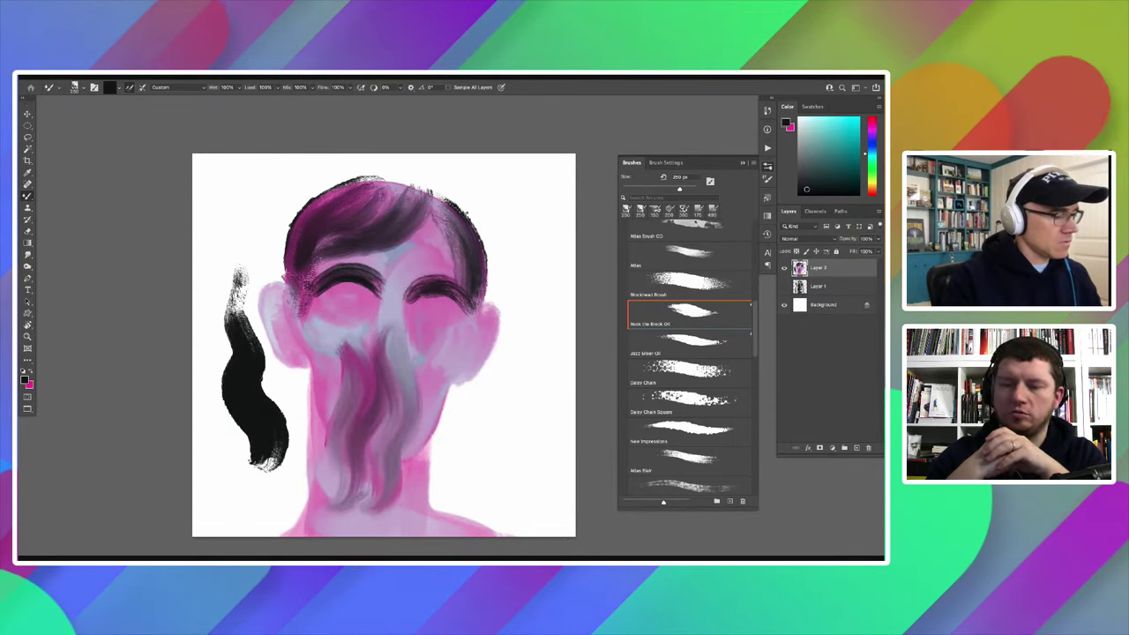
key("ctrl+z")
key("ctrl+z")
key("ctrl+z")
key("ctrl+z")
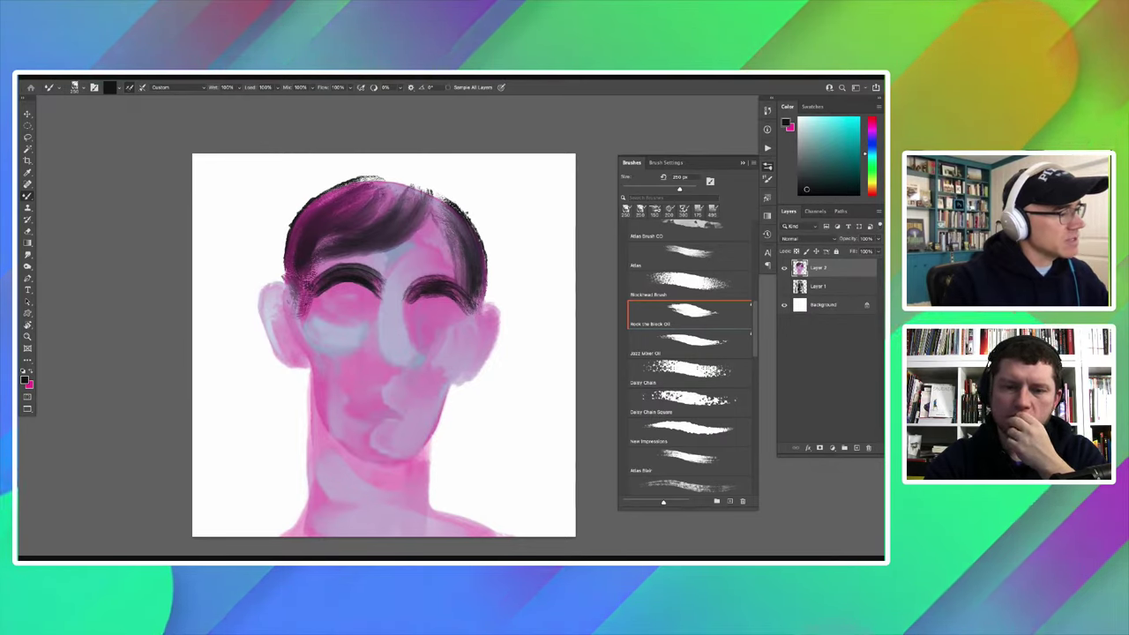
left_click(115, 88)
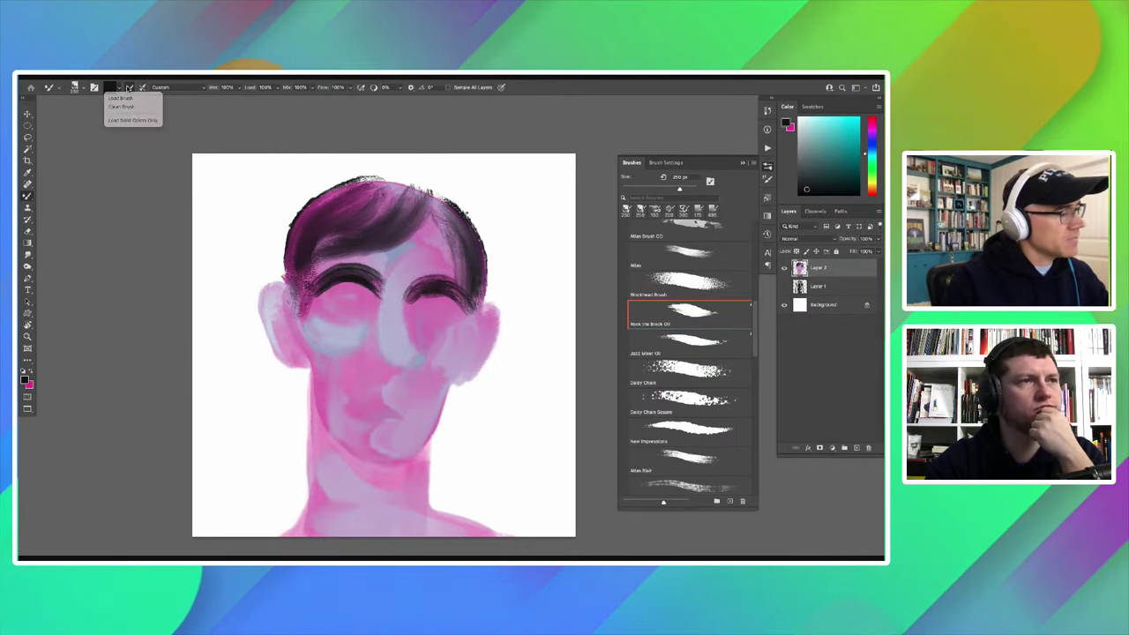
left_click(114, 120)
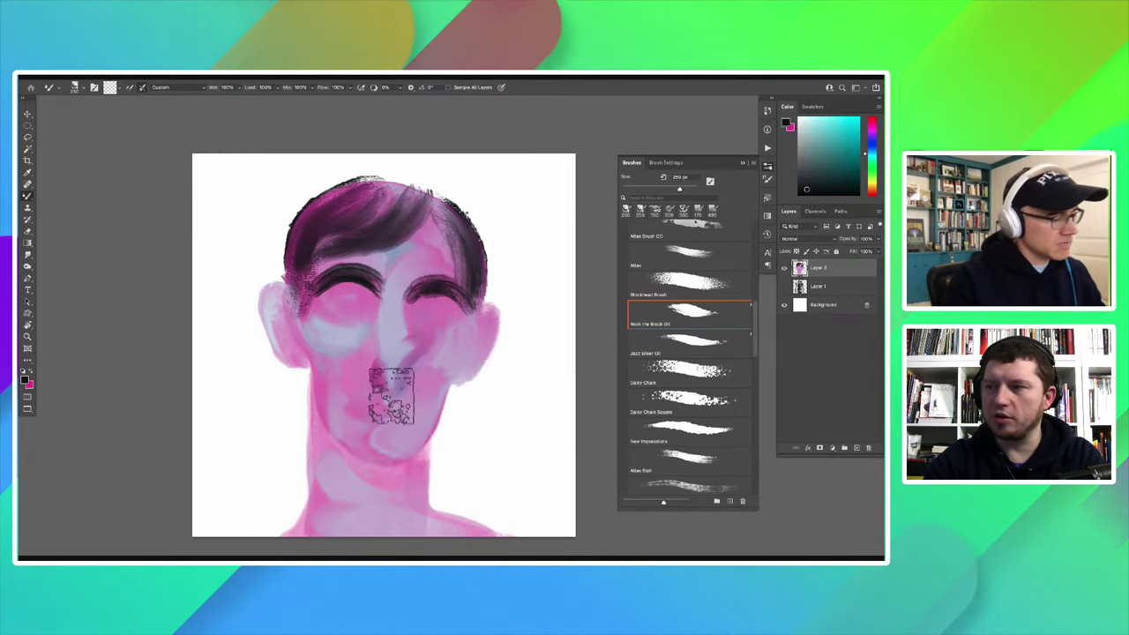
left_click_drag(391, 396, 393, 441)
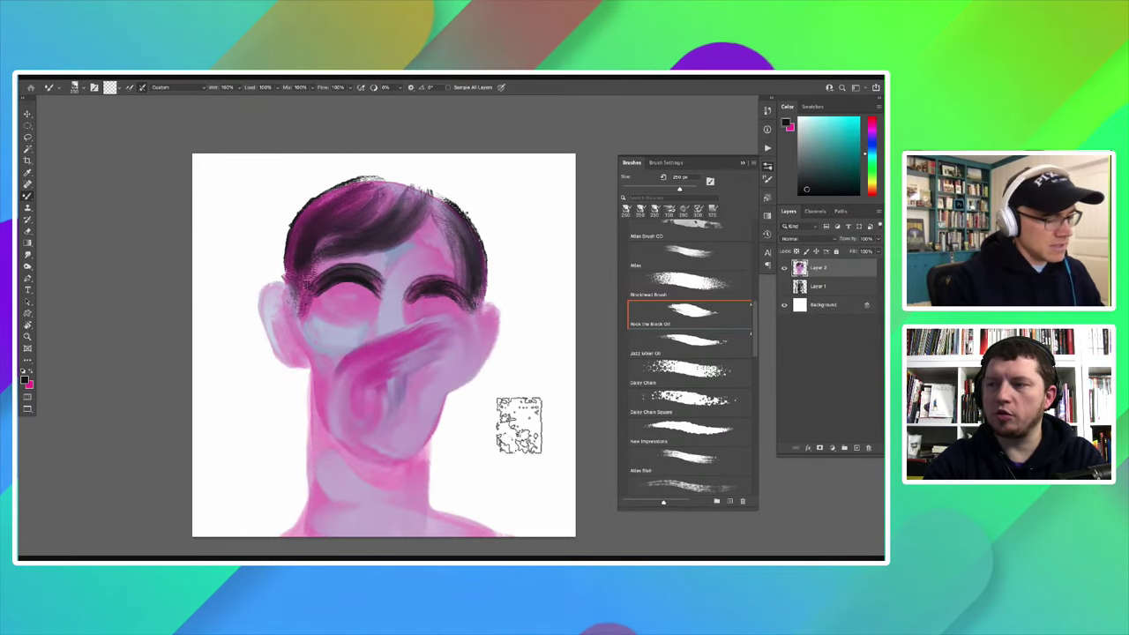
left_click(113, 88)
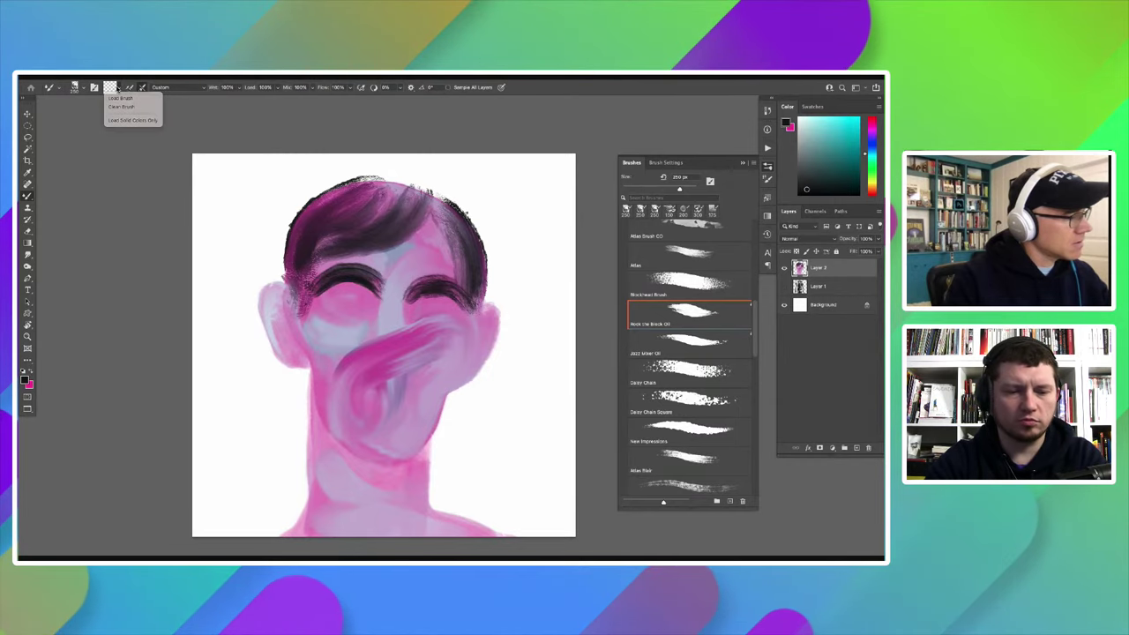
left_click(111, 96)
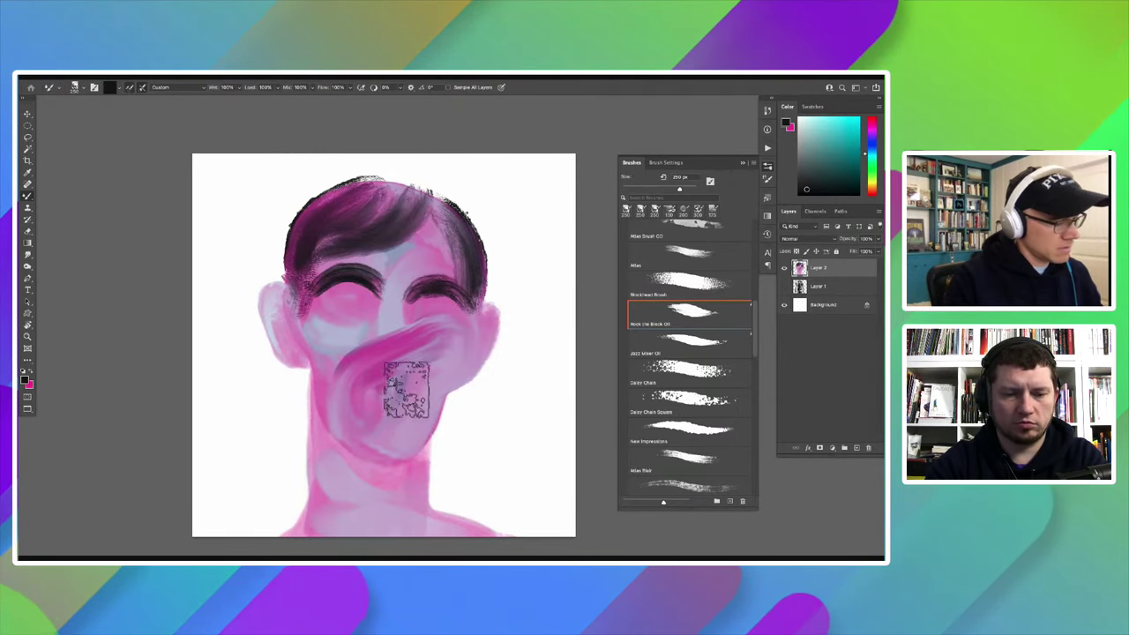
key("ctrl+z")
mouse_move(410, 269)
left_mouse_down()
mouse_move(401, 383)
mouse_move(366, 450)
left_mouse_up()
left_click_drag(254, 480, 227, 298)
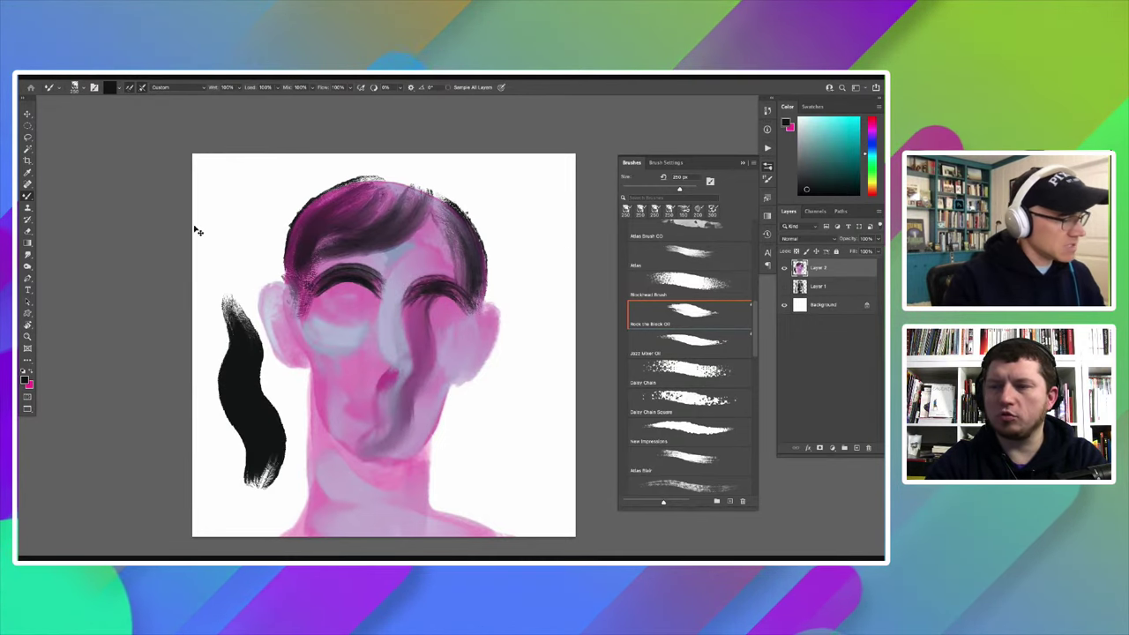
key("ctrl+z")
key("ctrl+z")
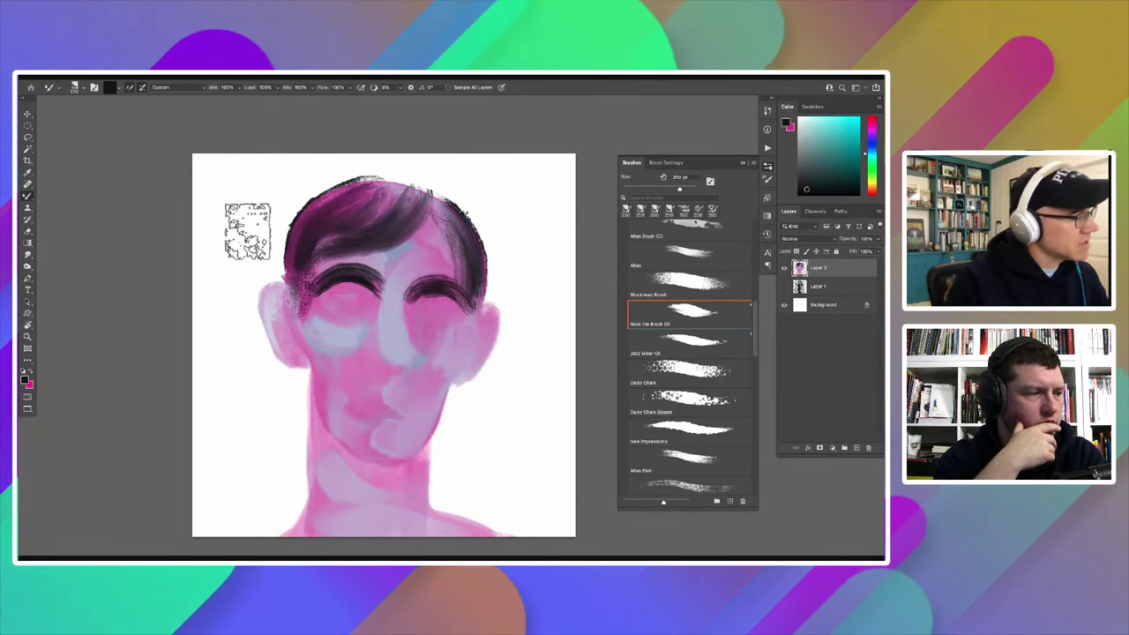
left_click_drag(257, 247, 237, 395)
key("ctrl+z")
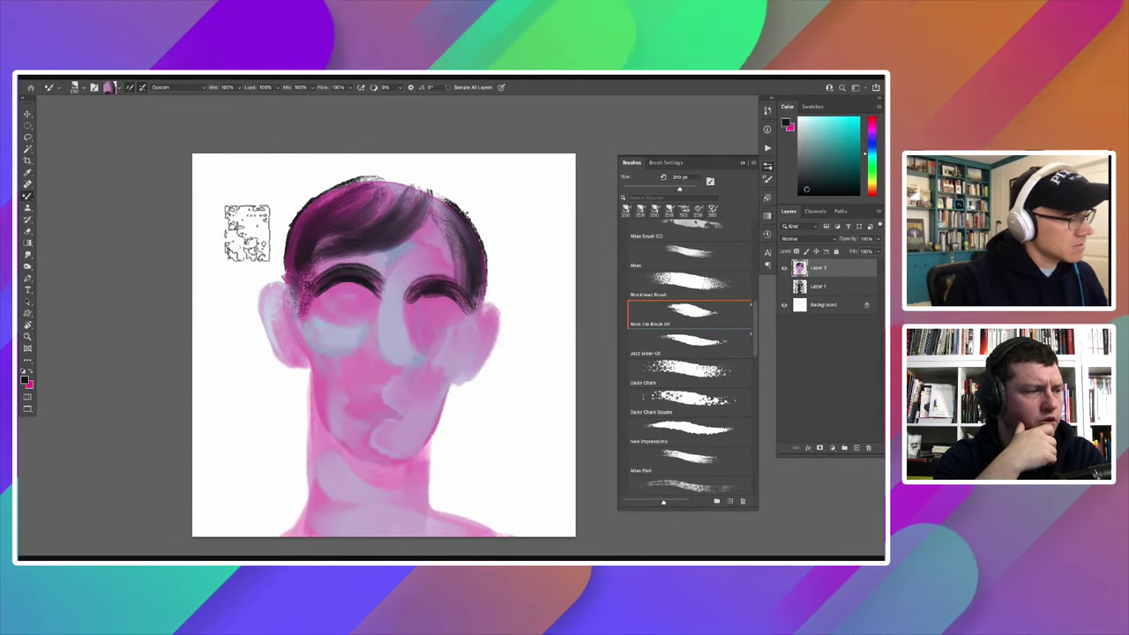
left_click_drag(254, 231, 236, 469)
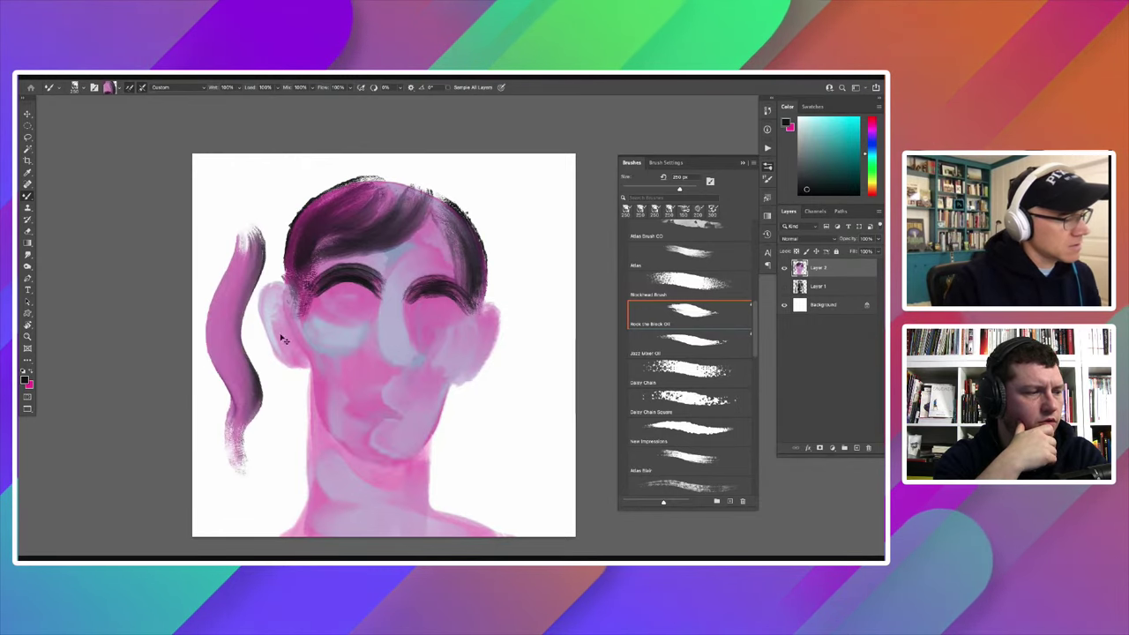
key("ctrl+z")
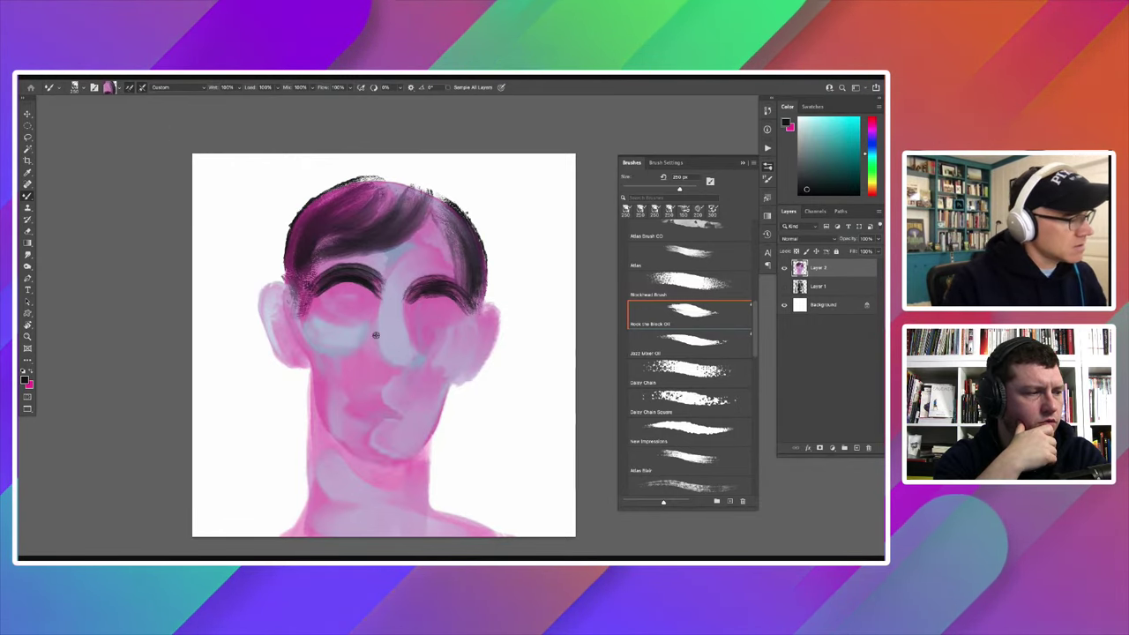
left_click_drag(234, 222, 244, 476)
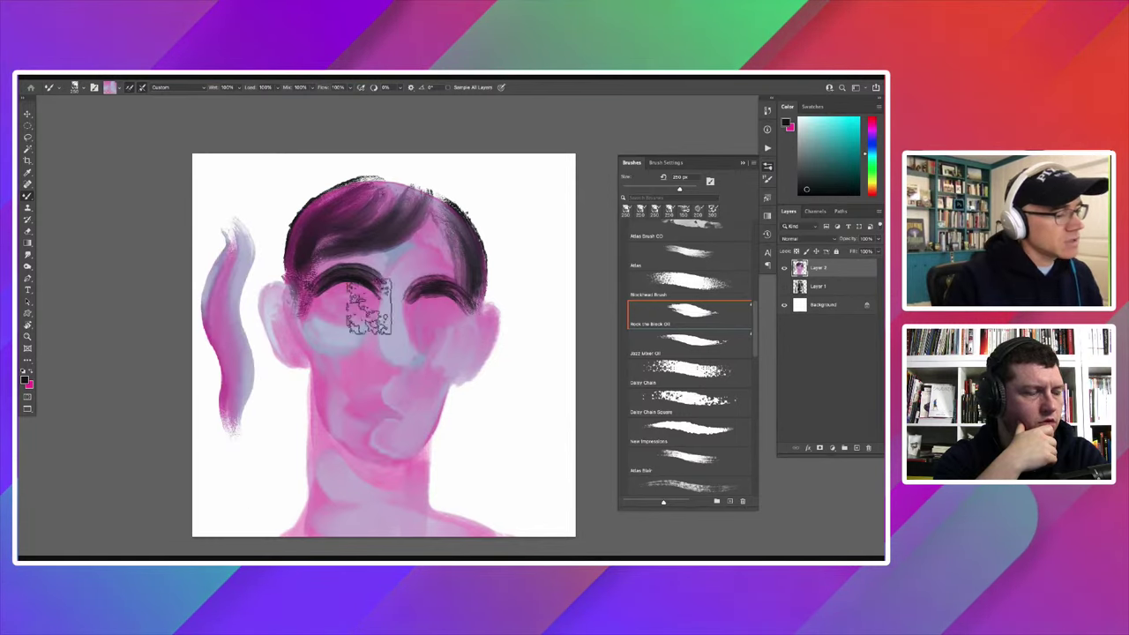
key("ctrl+z")
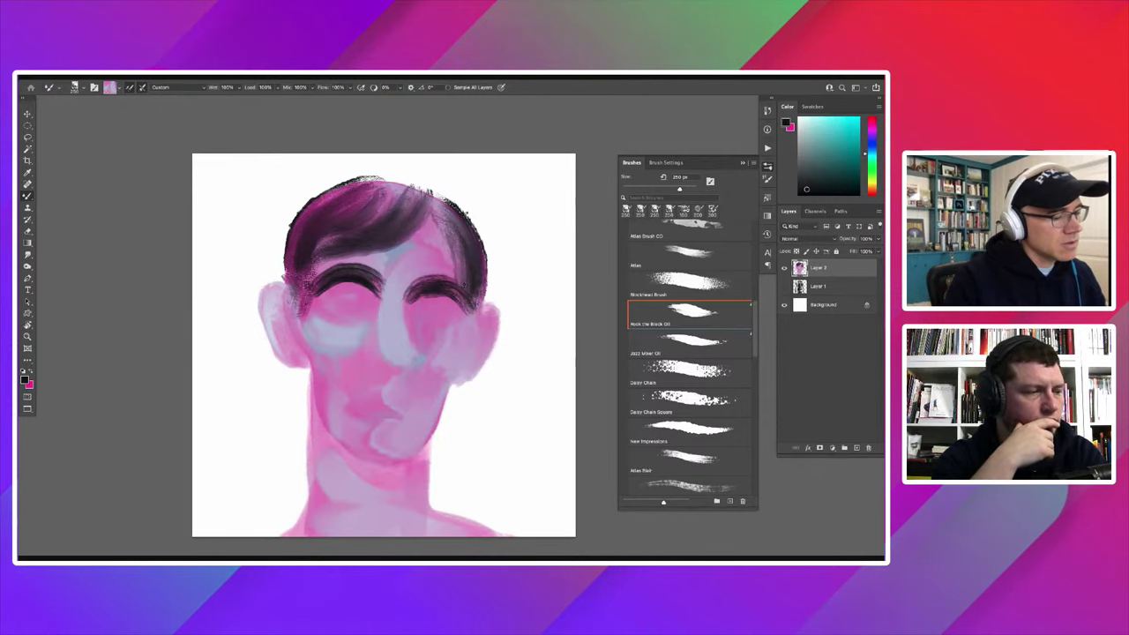
left_click_drag(225, 286, 244, 405)
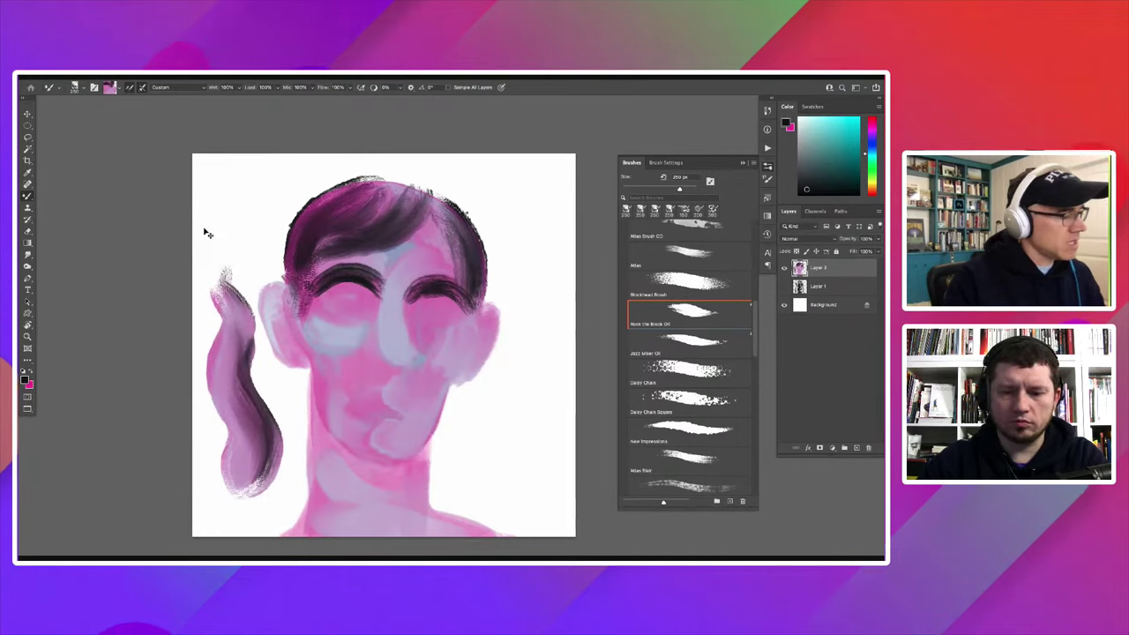
key("ctrl+z")
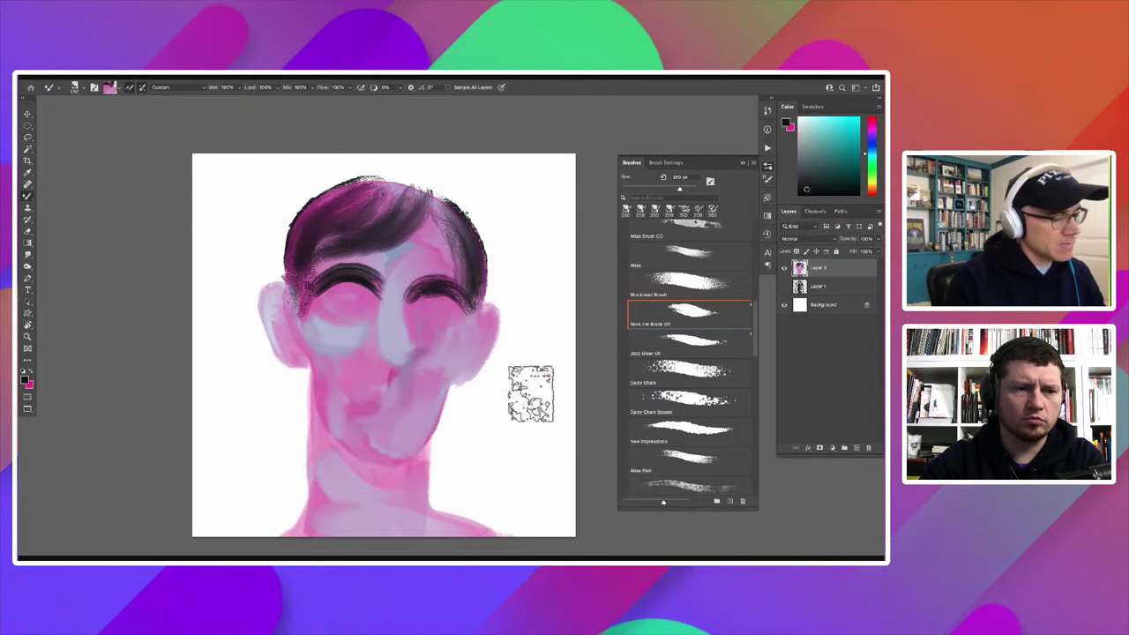
left_click_drag(539, 379, 473, 481)
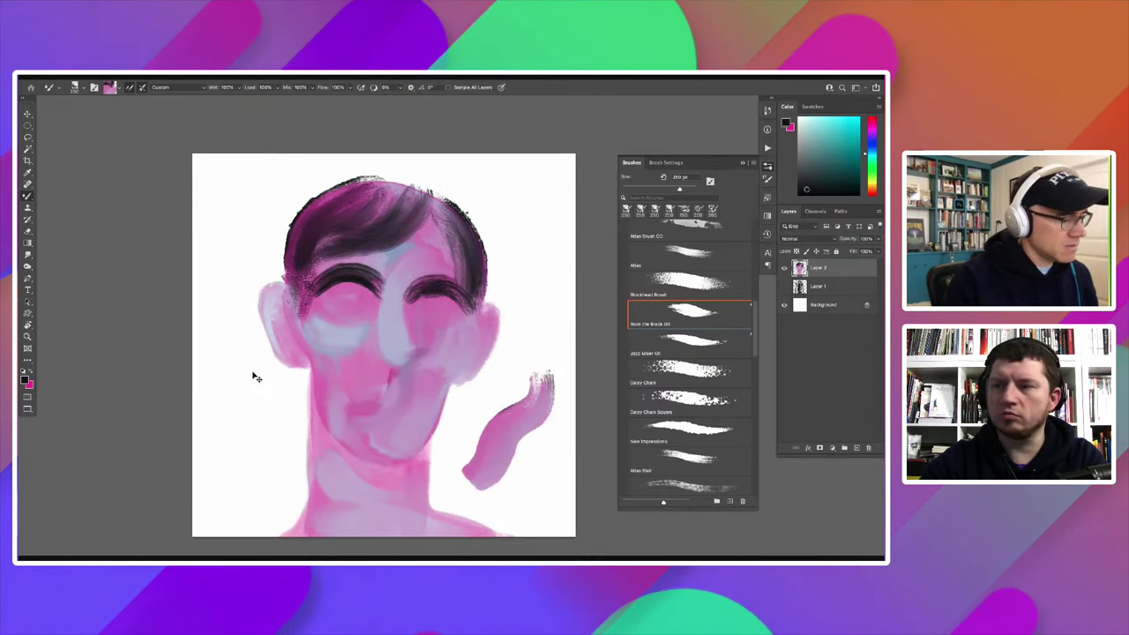
key("ctrl+z")
key("ctrl+z")
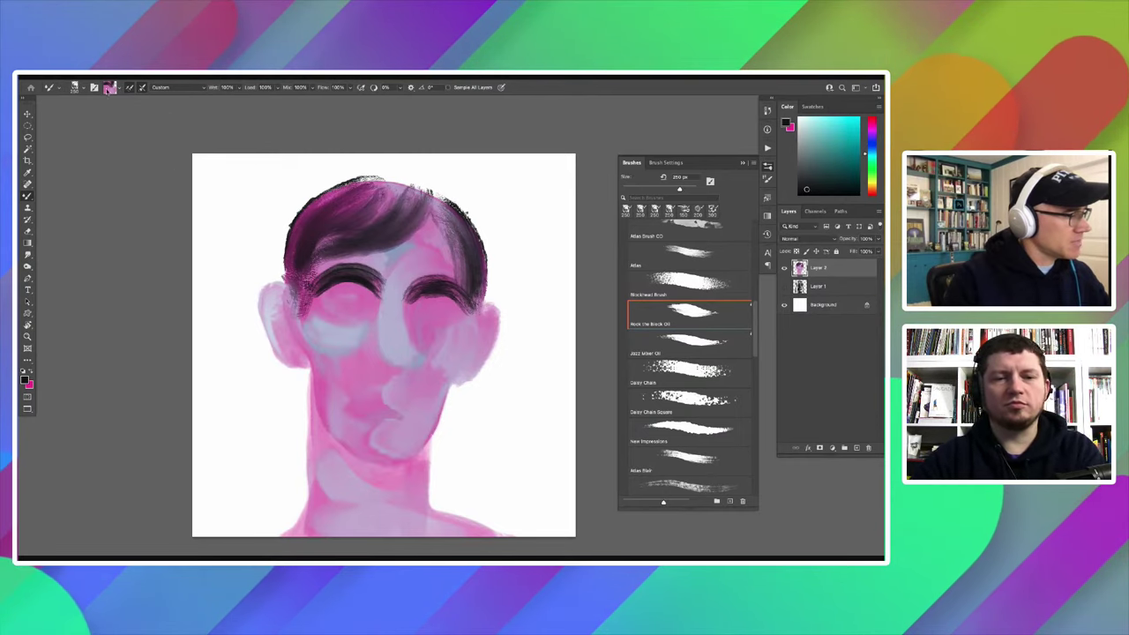
Step: Try and undo a test stroke left of the face, then scroll through the brush presets
left_click_drag(248, 227, 227, 319)
left_click_drag(235, 406, 214, 441)
key("ctrl+z")
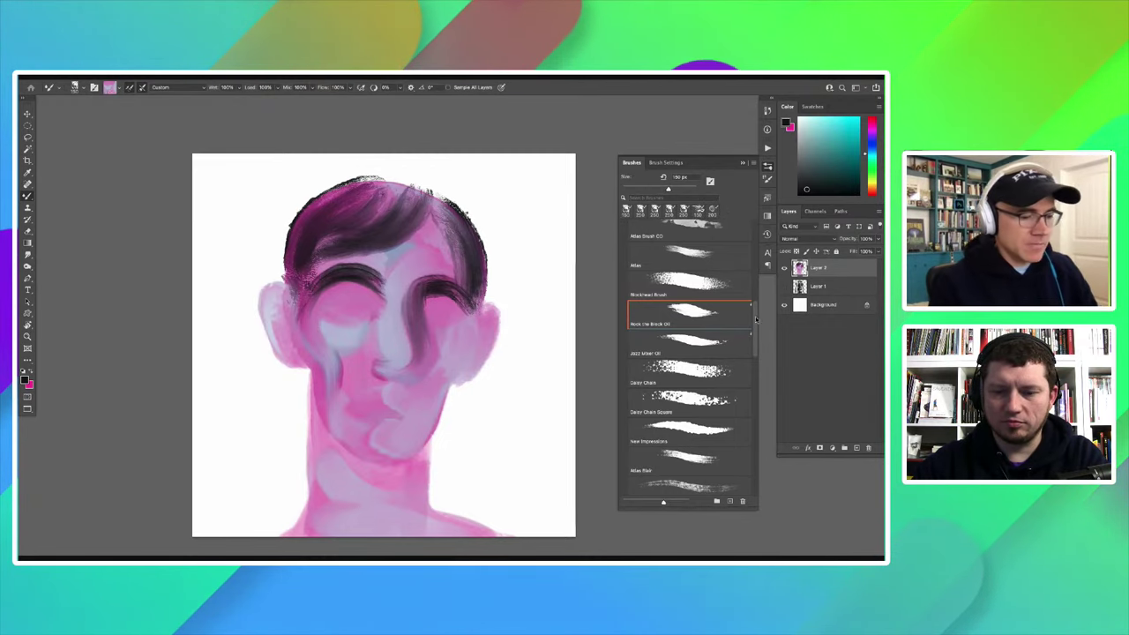
scroll(688, 318, "up", 5)
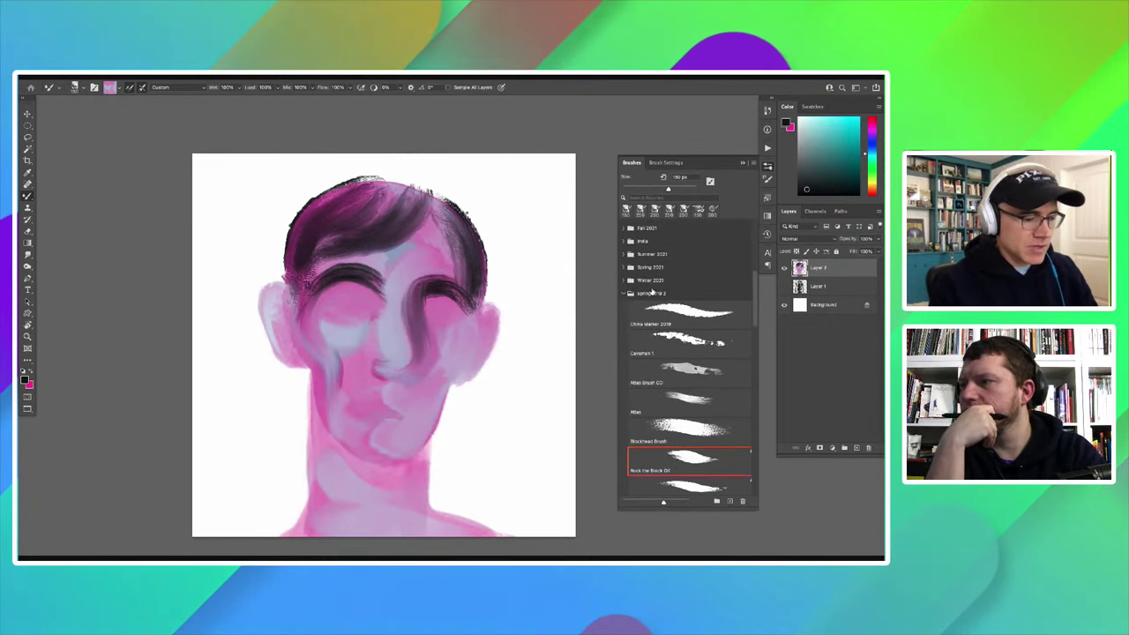
scroll(752, 282, "down", 2)
scroll(750, 289, "down", 2)
scroll(749, 295, "down", 1)
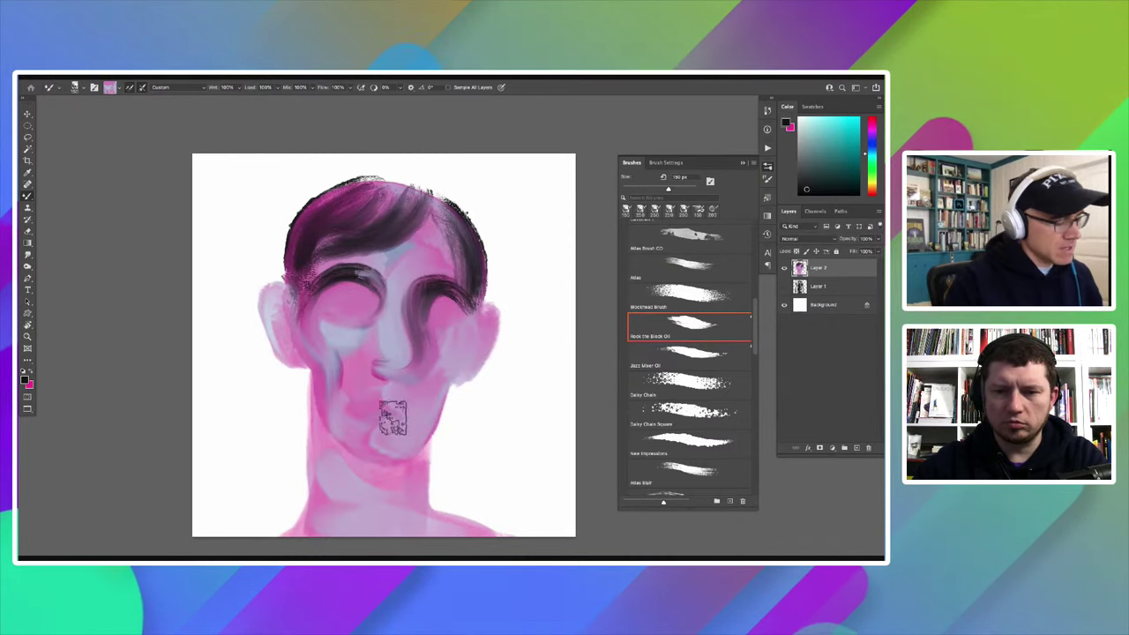
Step: Blend soft pink strokes over the right ear, zooming in and back out on the painting
left_click_drag(392, 418, 405, 399)
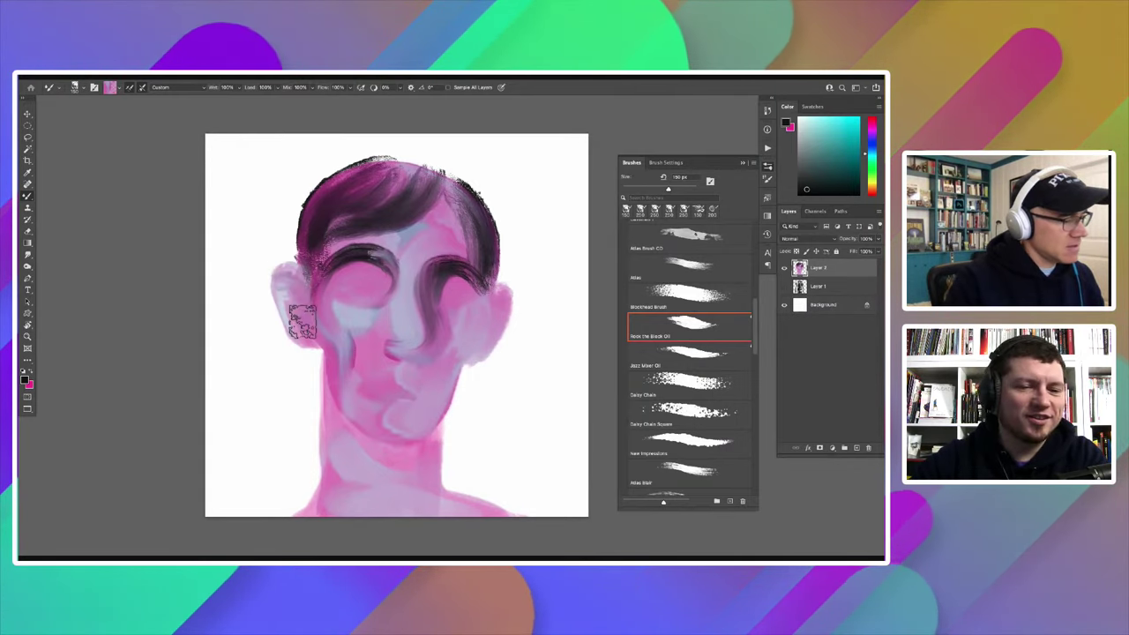
mouse_move(502, 305)
left_mouse_down()
mouse_move(476, 328)
mouse_move(476, 348)
left_mouse_up()
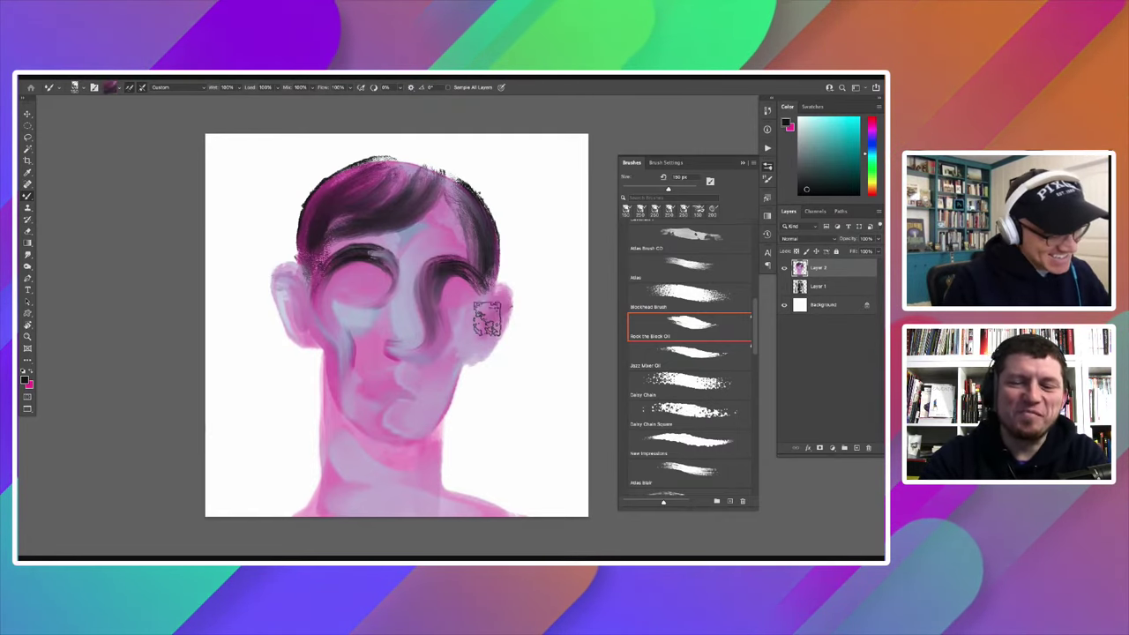
left_click_drag(500, 305, 474, 349)
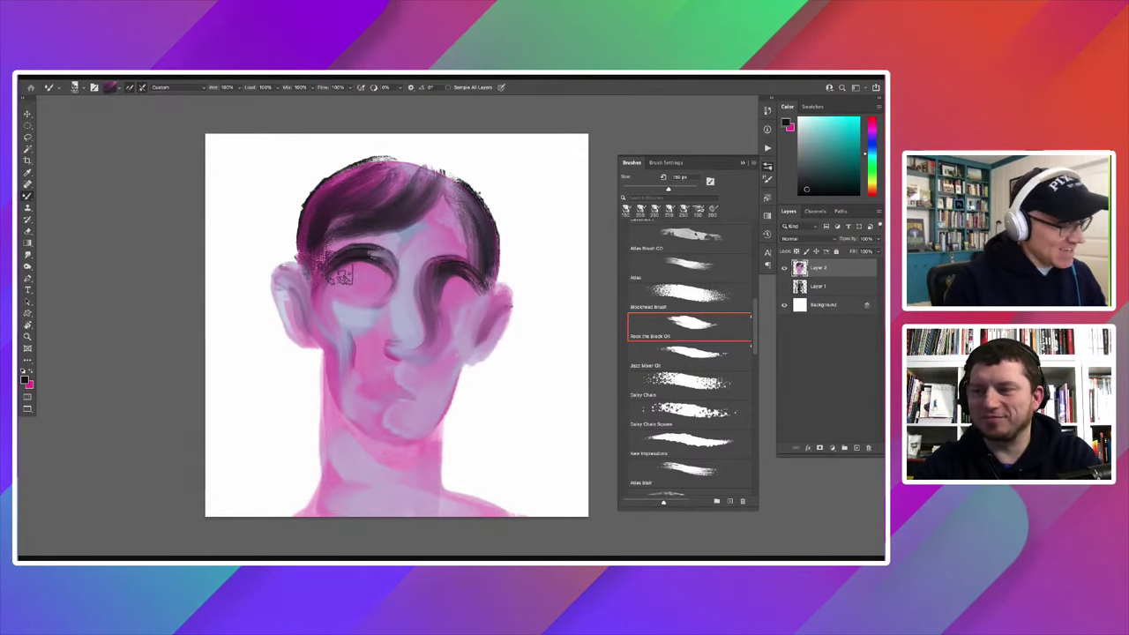
left_click_drag(361, 346, 417, 331)
left_click_drag(370, 278, 325, 295)
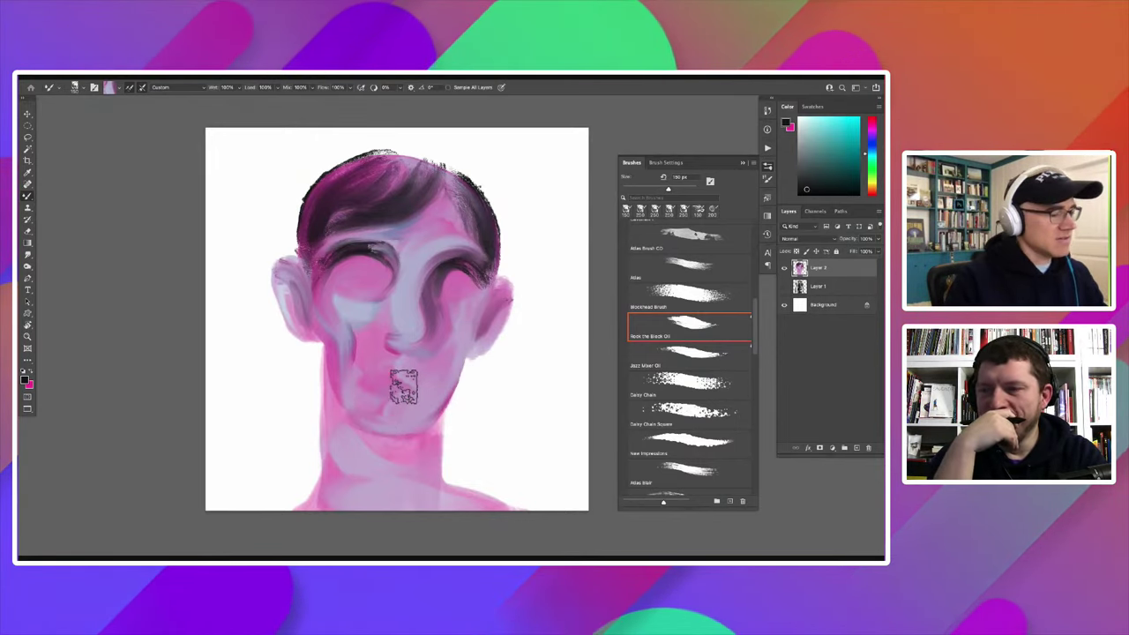
scroll(403, 385, "down", 1)
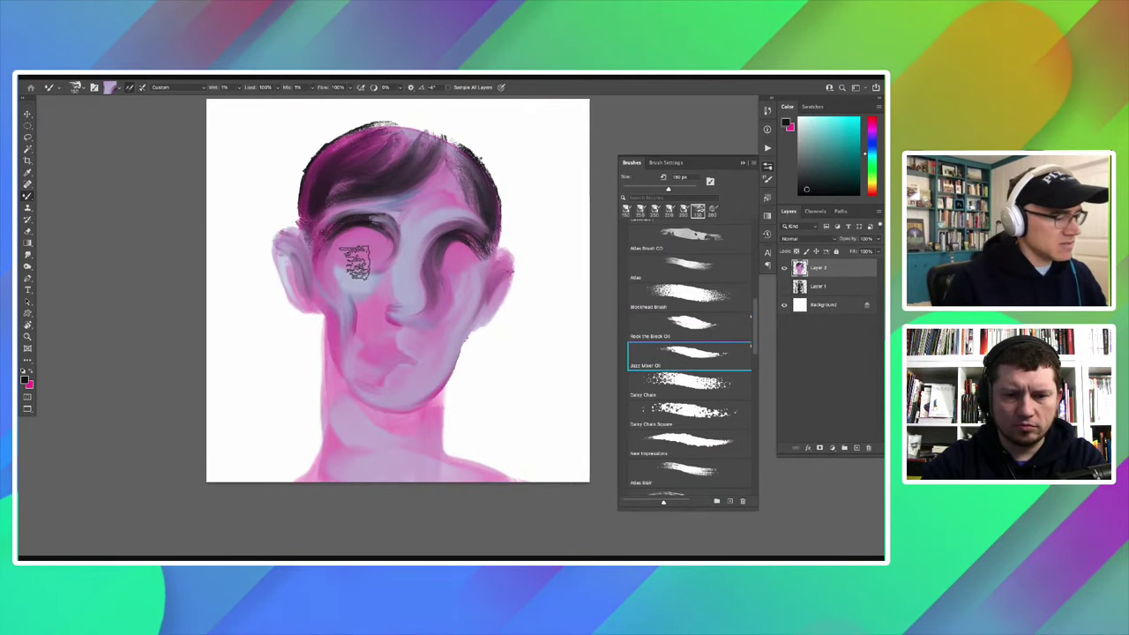
Step: Undo a stray dark cheek smear, shrink the brush, and paint a white eye highlight
left_click_drag(361, 256, 369, 404)
key("ctrl+z")
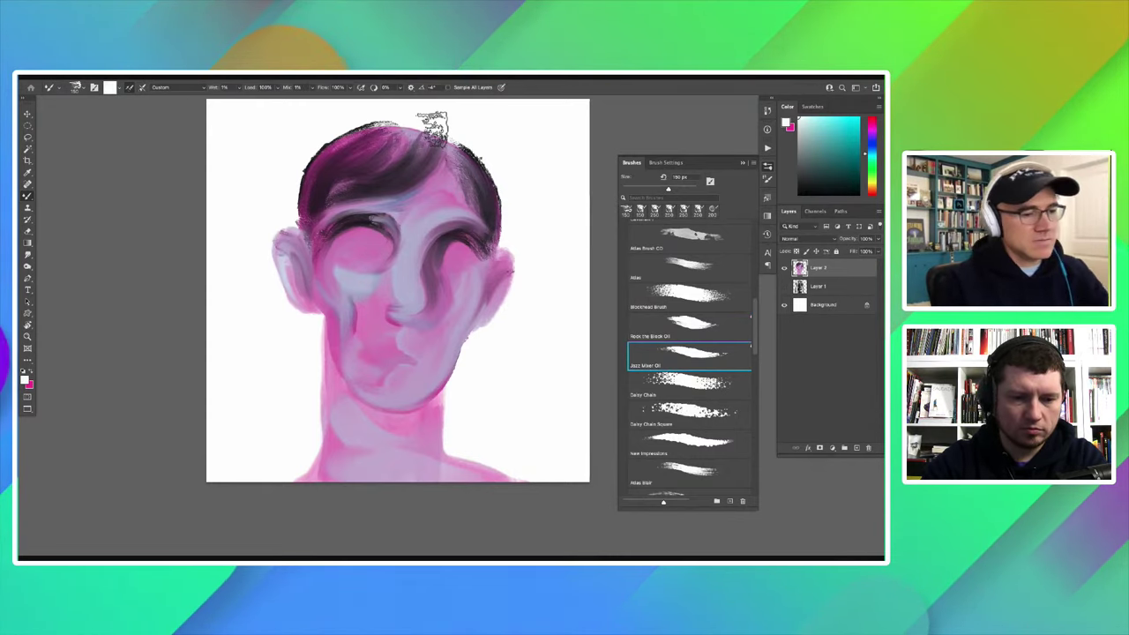
key("bracketleft")
key("bracketleft")
key("bracketleft")
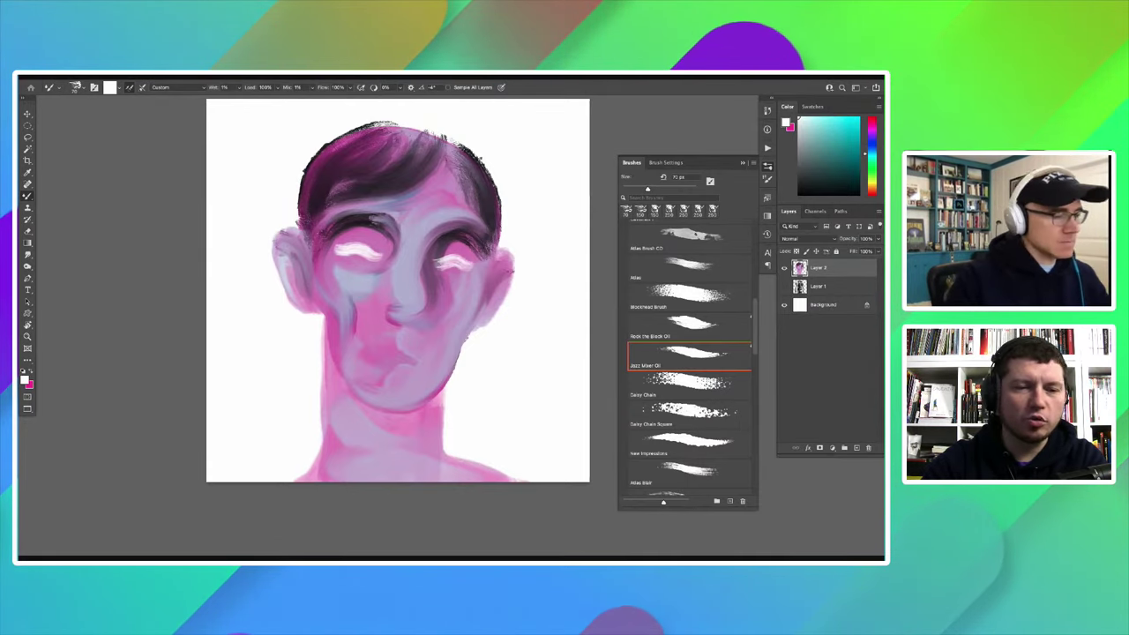
scroll(351, 262, "up", 2)
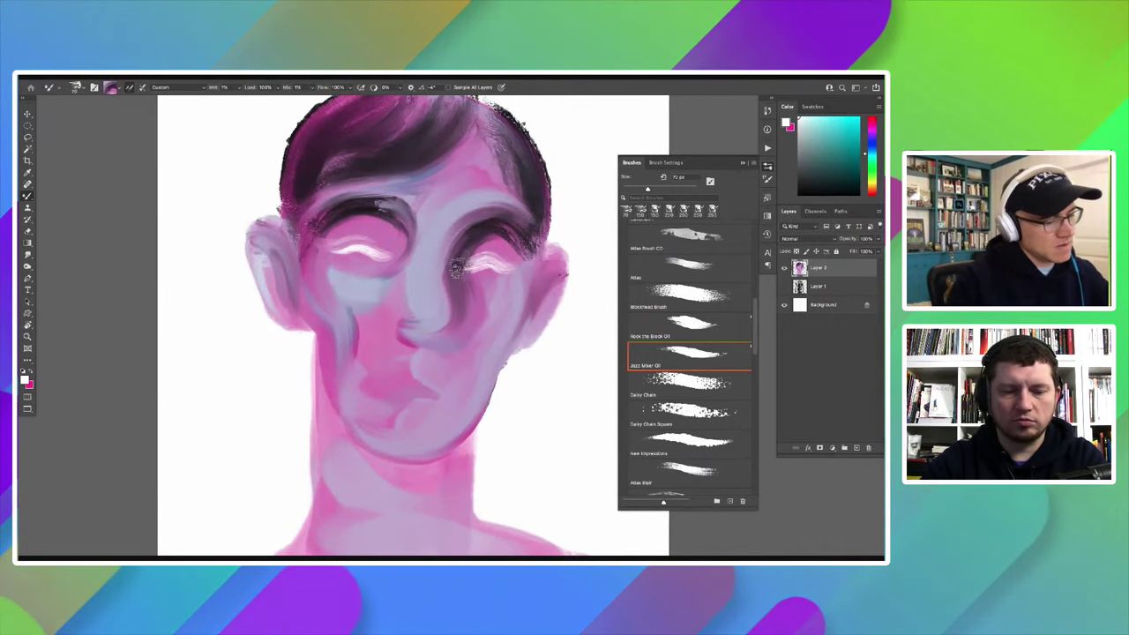
left_click_drag(457, 254, 508, 257)
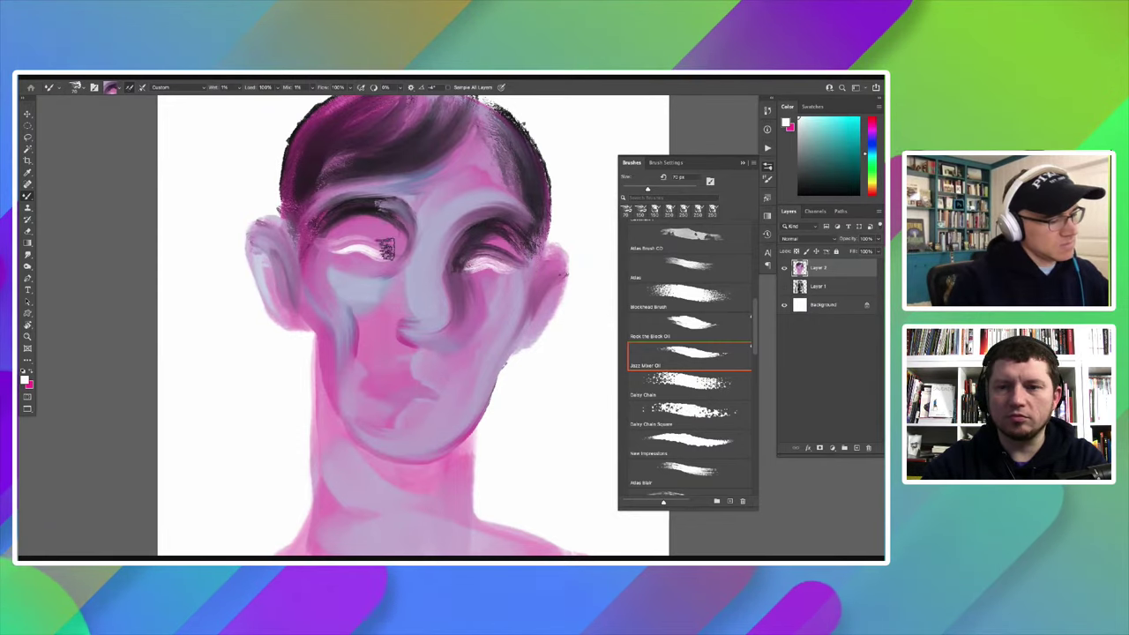
scroll(332, 278, "down", 1)
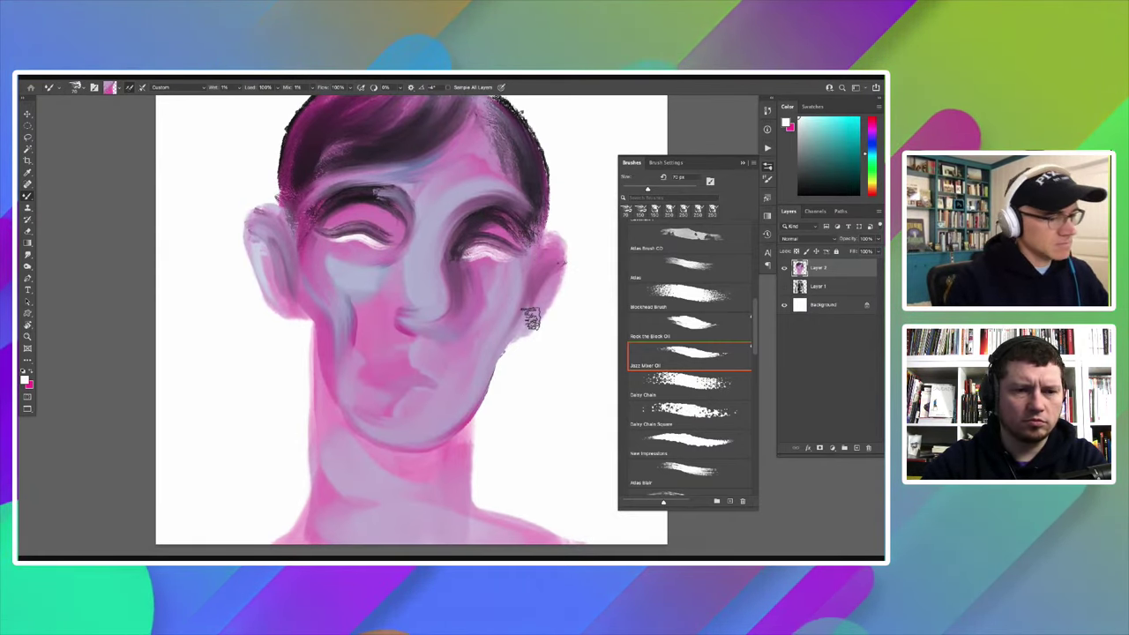
Step: Pick purple in the Color panel and paint wavy lips across the mouth
left_click(24, 380)
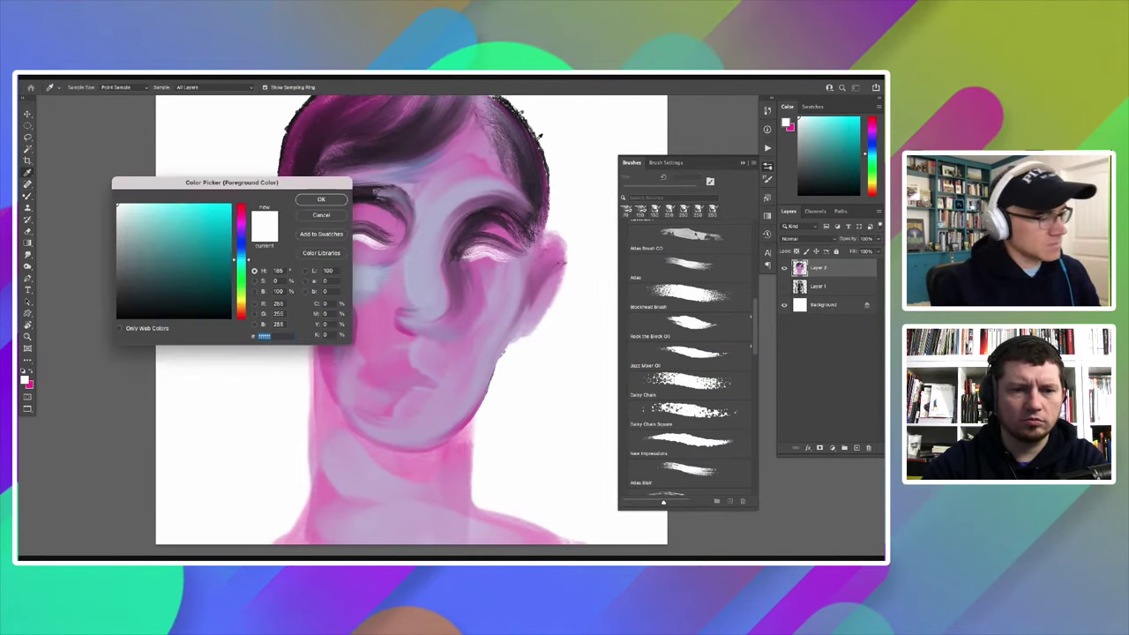
left_click(322, 218)
left_click(30, 372)
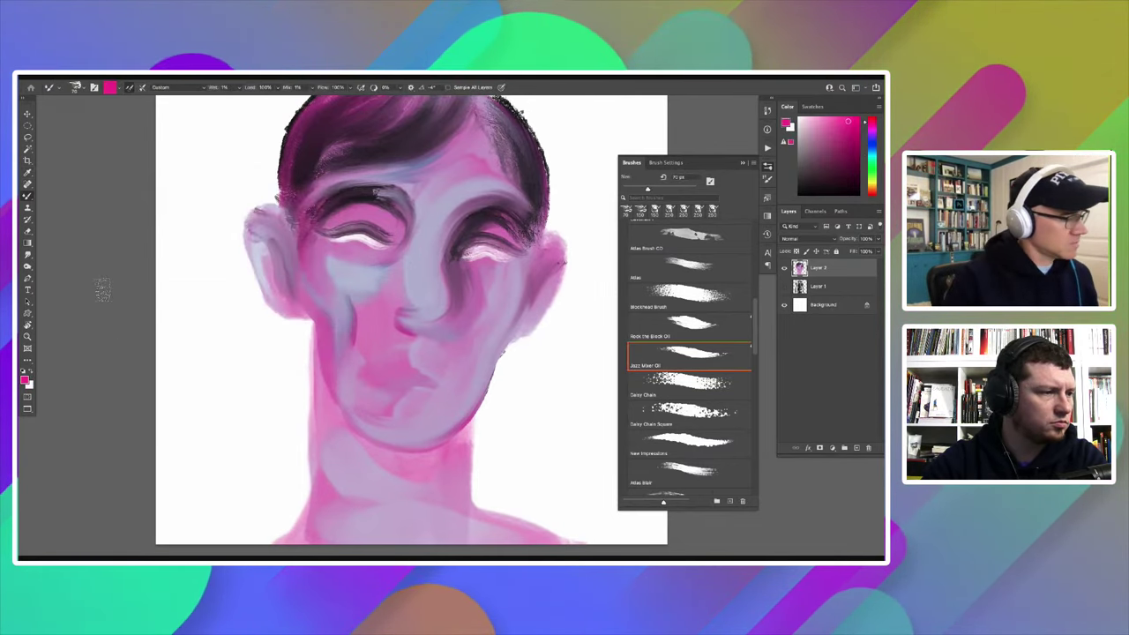
left_click(854, 142)
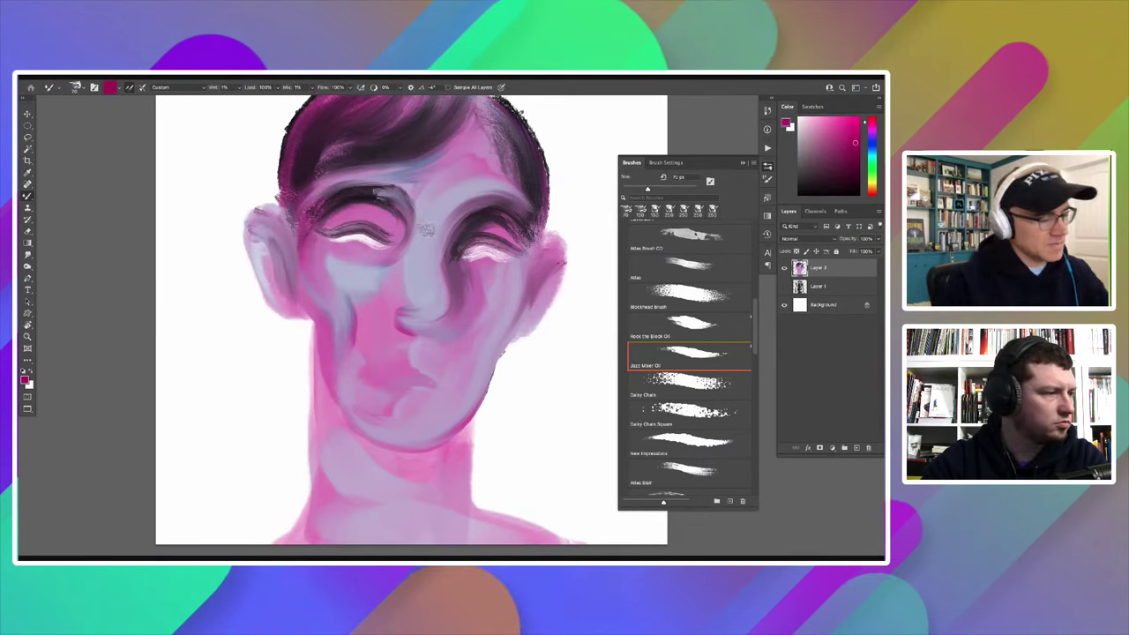
left_click(871, 147)
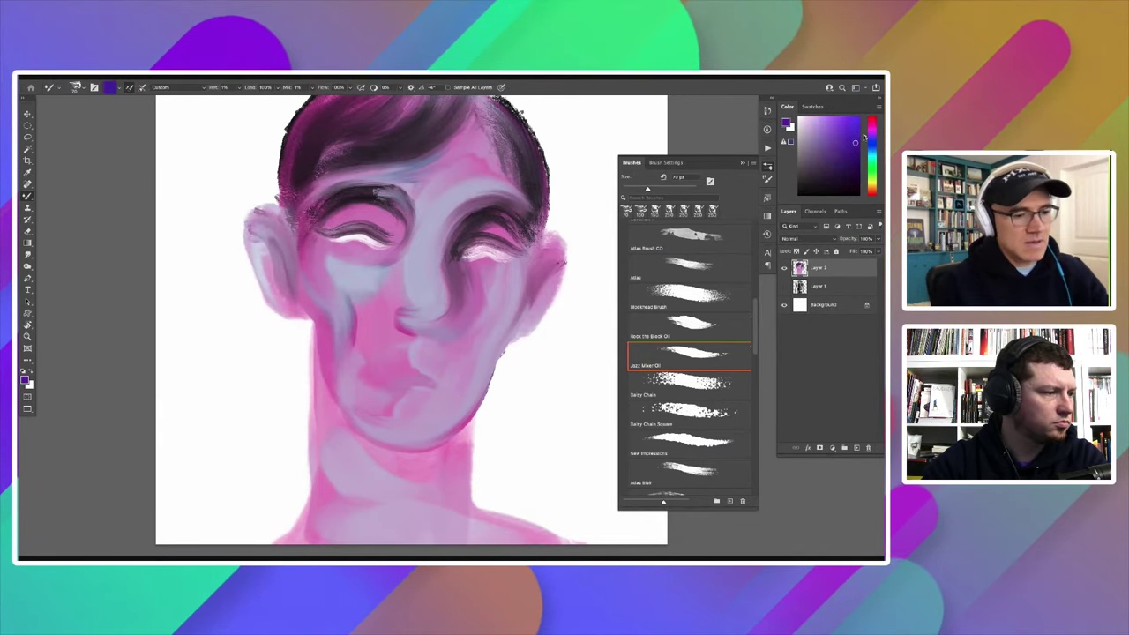
left_click_drag(465, 378, 357, 369)
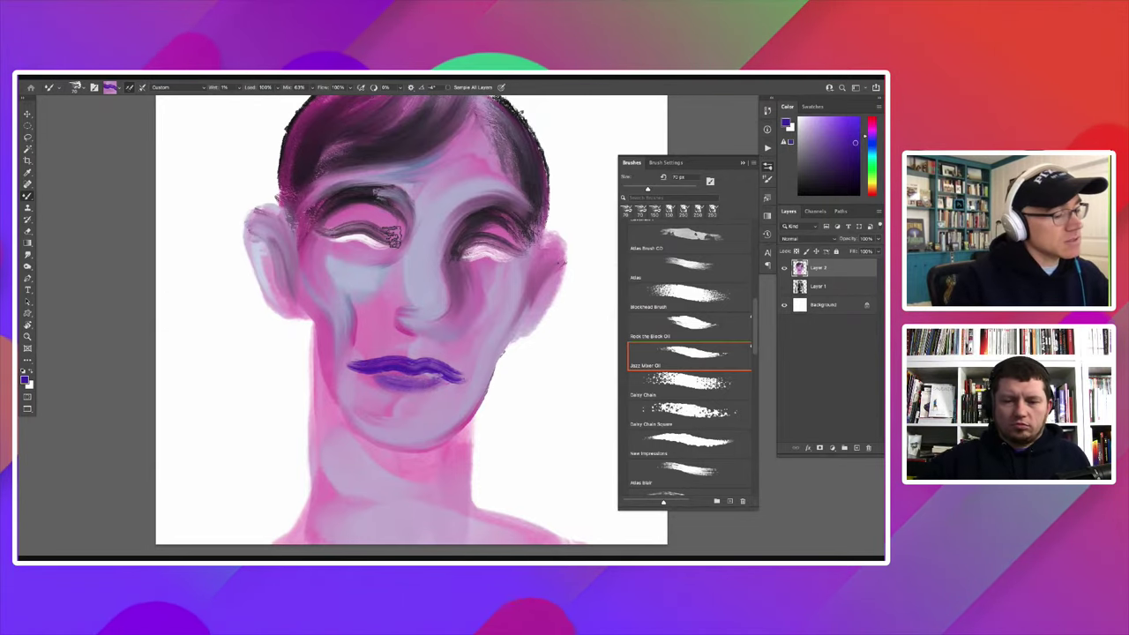
Step: Add a dark stroke above the left eye, purple eye-to-nose strokes, and pink over the speckled nose
mouse_move(357, 220)
left_mouse_down()
mouse_move(377, 236)
mouse_move(401, 221)
left_mouse_up()
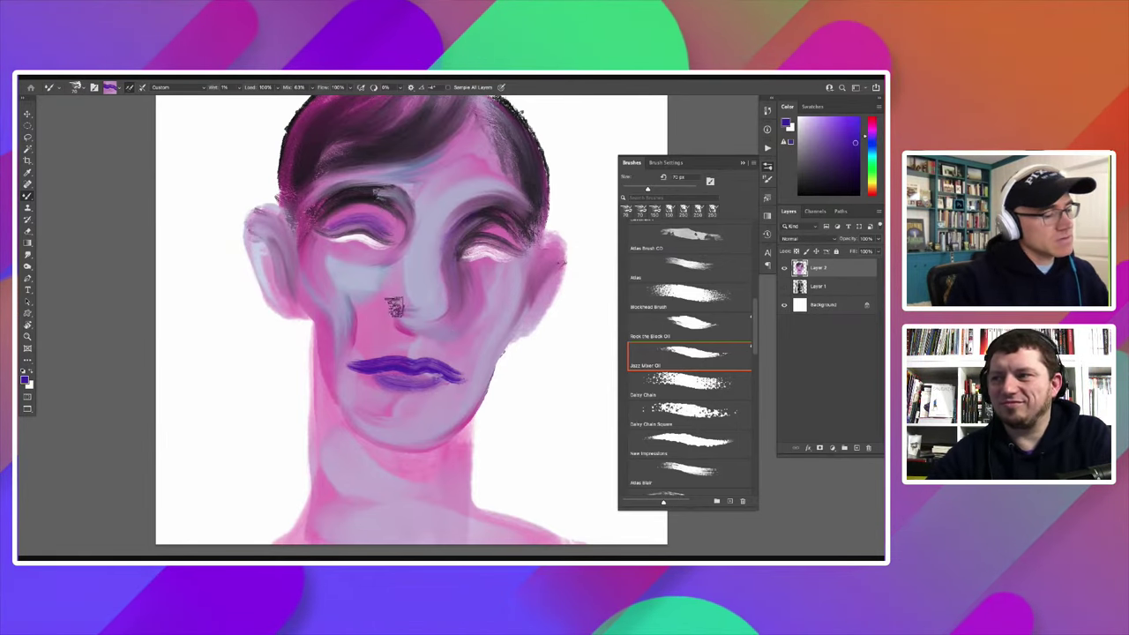
key("bracketright")
key("bracketright")
key("bracketright")
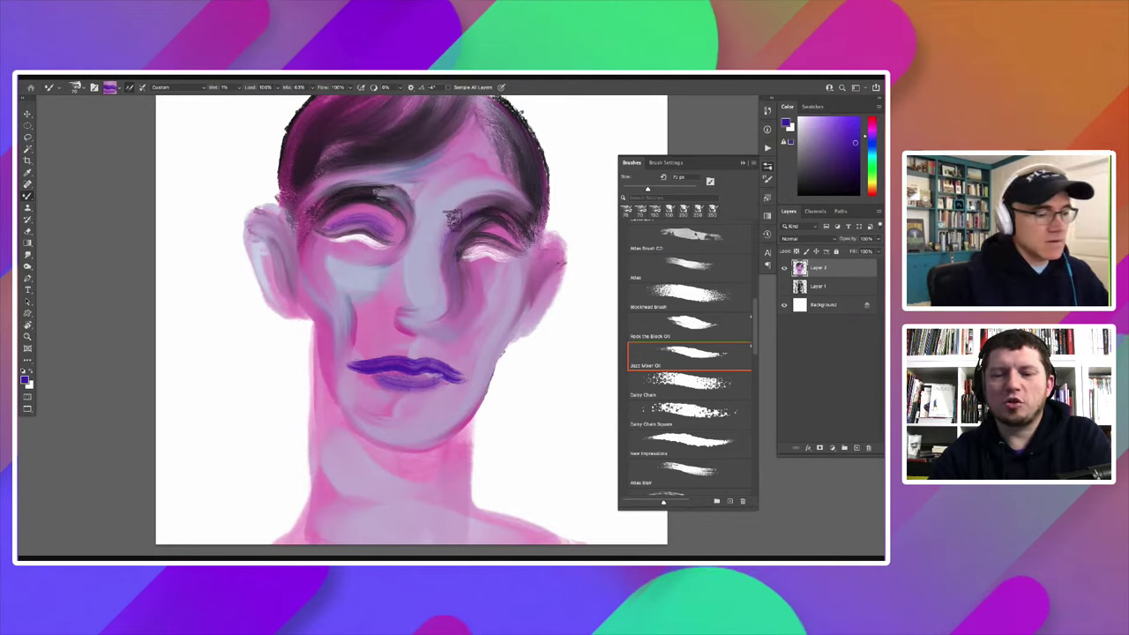
left_click_drag(474, 222, 442, 328)
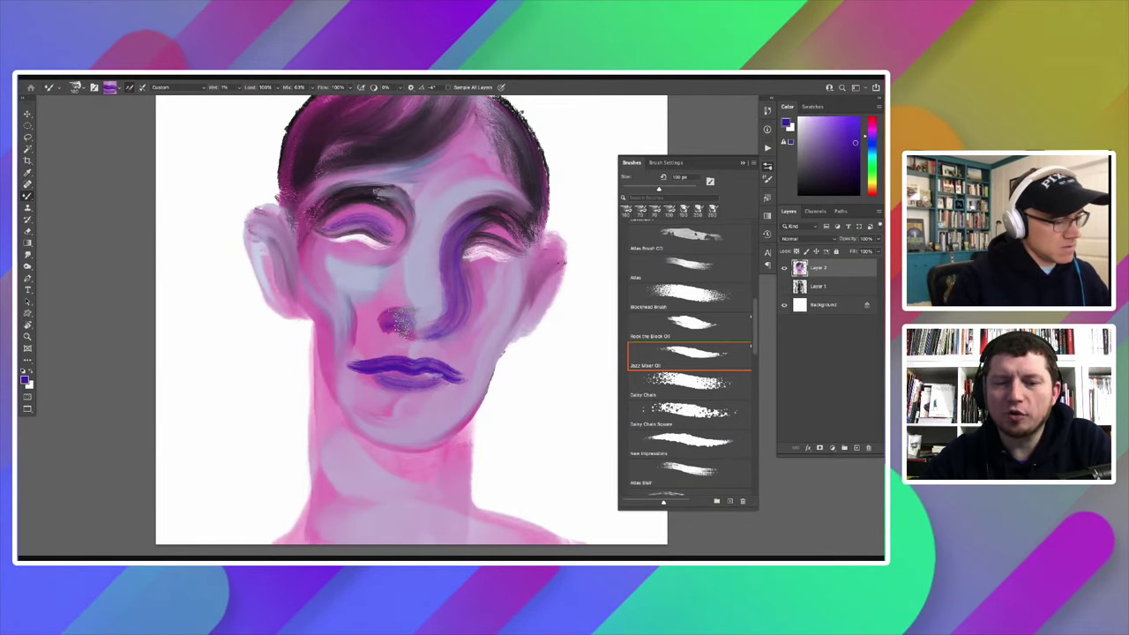
mouse_move(392, 320)
left_mouse_down()
mouse_move(373, 282)
mouse_move(370, 327)
mouse_move(370, 298)
mouse_move(390, 270)
mouse_move(365, 302)
mouse_move(379, 339)
left_mouse_up()
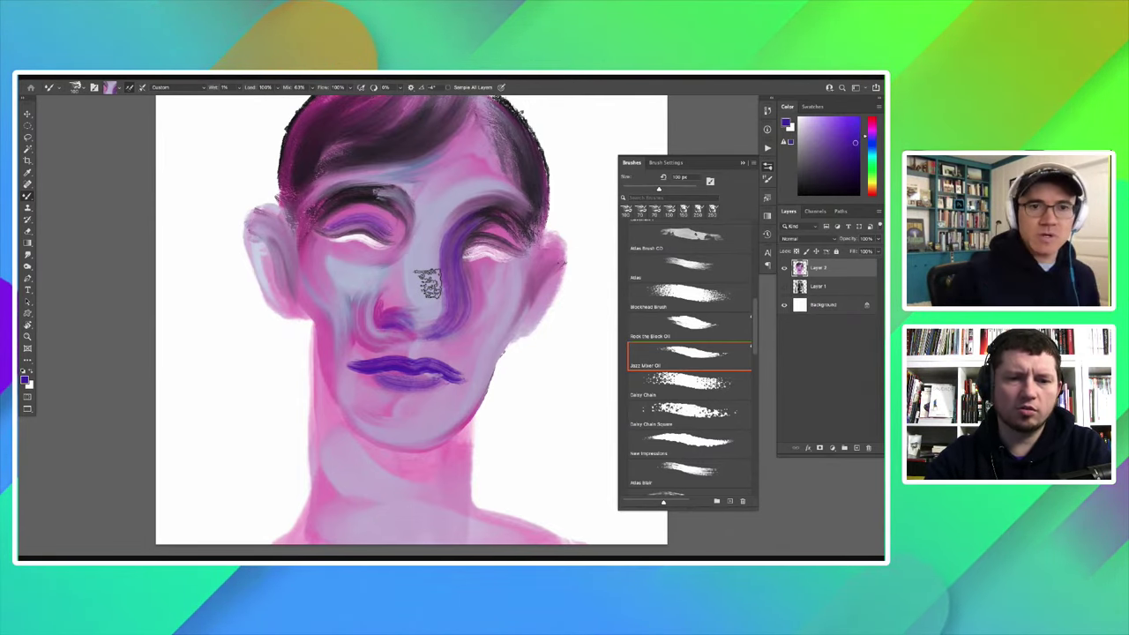
right_click(428, 282)
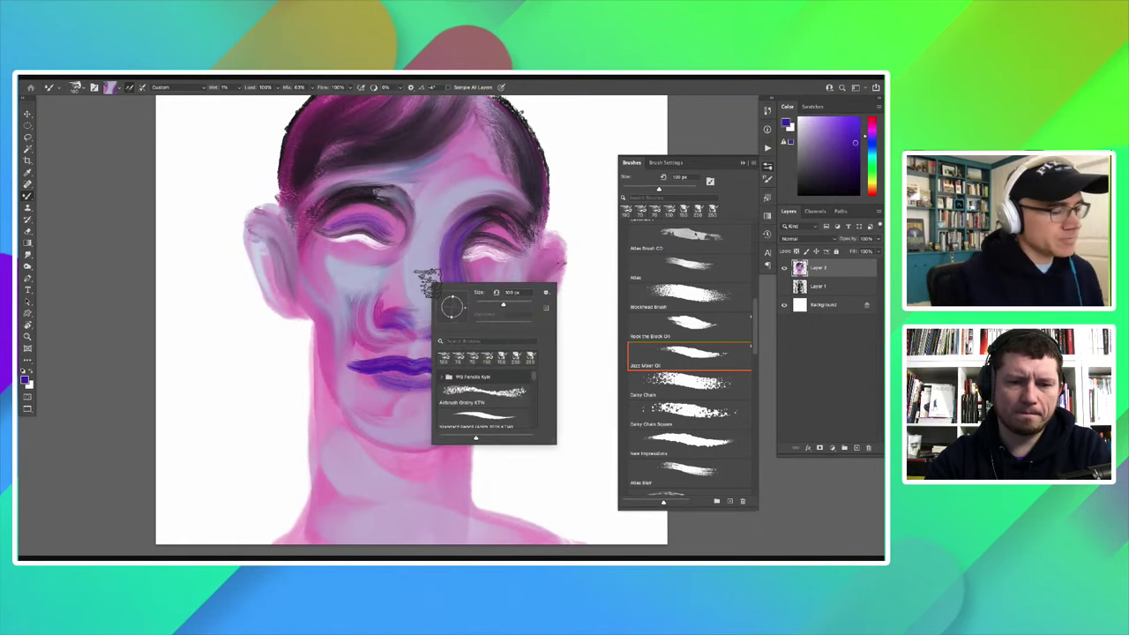
left_click_drag(454, 231, 386, 324)
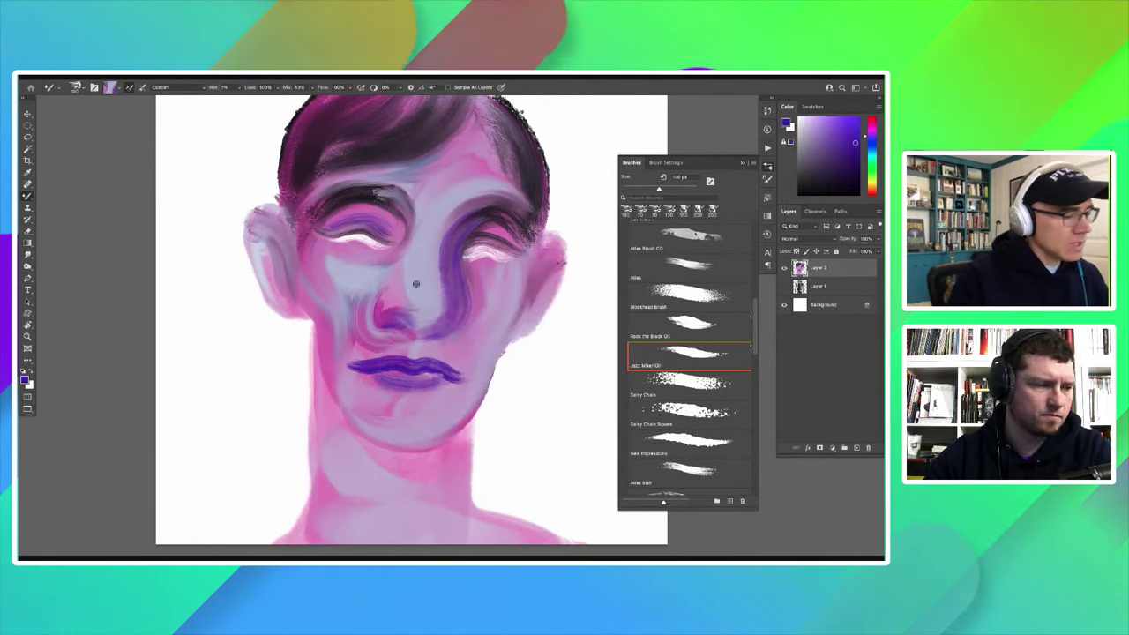
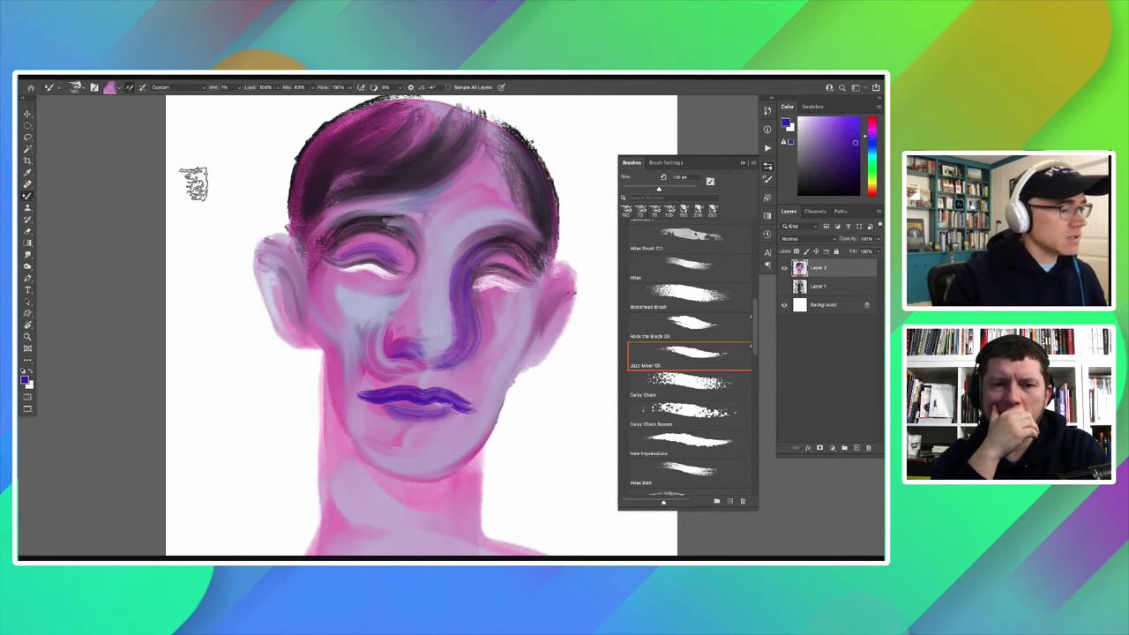
Step: Shrink the mixer brush to about 90 px and dab dark pupils into both eyes
scroll(261, 263, "down", 2)
scroll(291, 287, "down", 2)
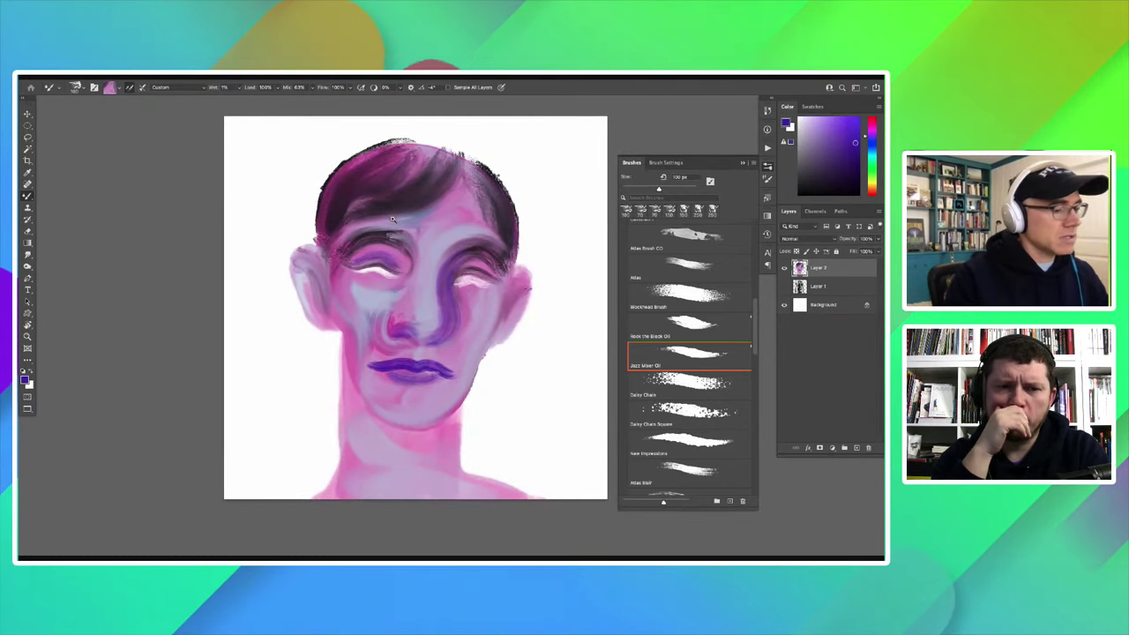
scroll(393, 218, "up", 1)
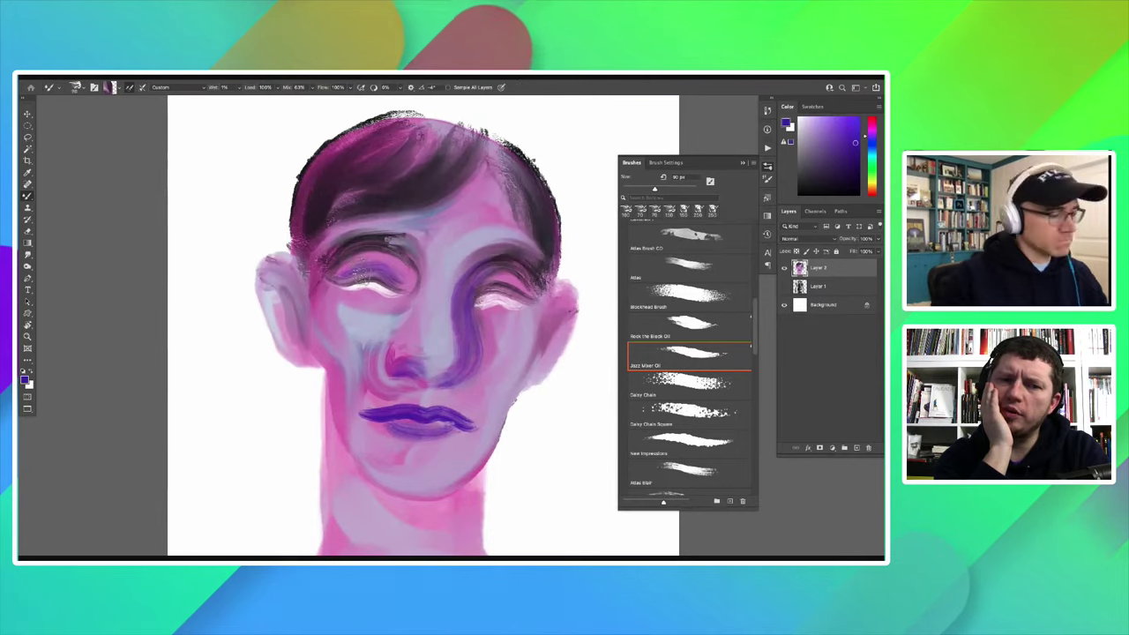
key("bracketleft")
key("bracketleft")
key("bracketleft")
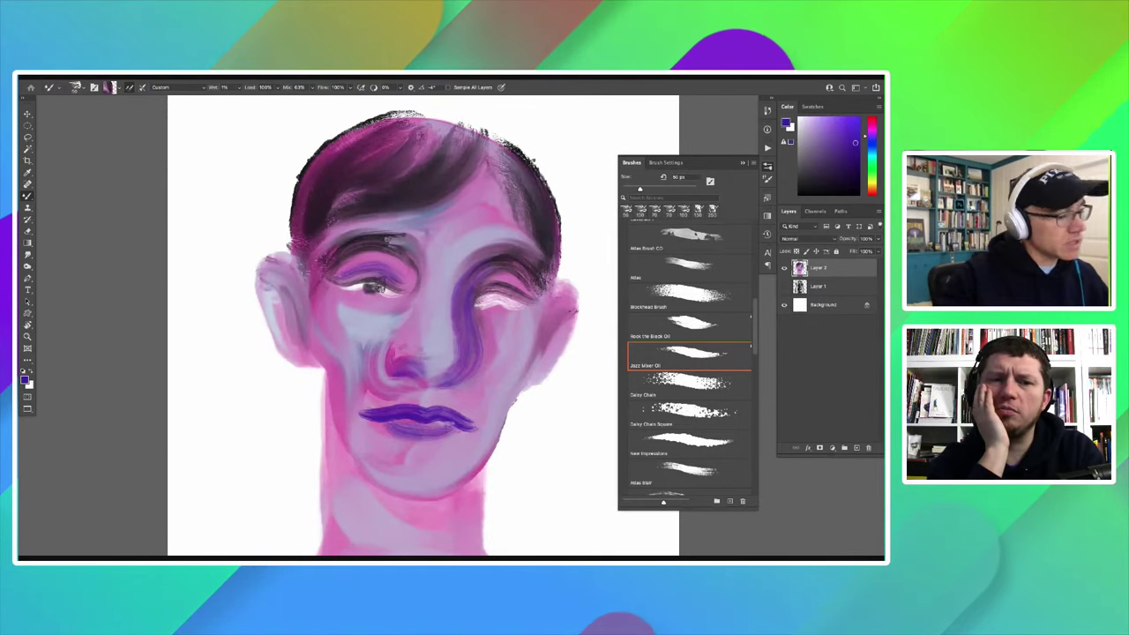
left_click(372, 286)
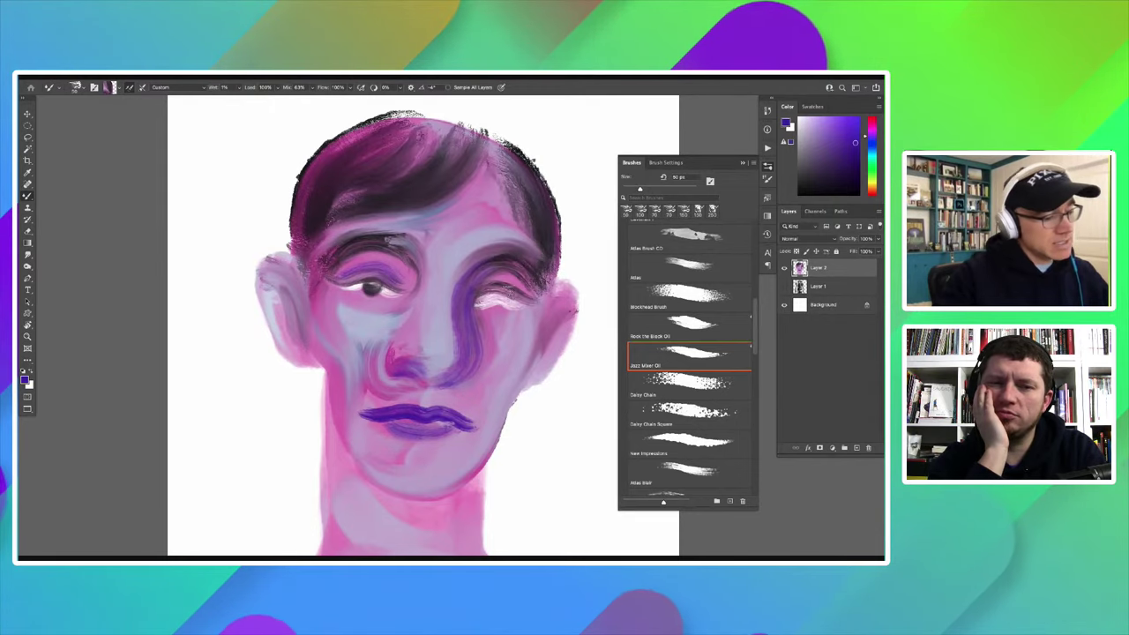
left_click(500, 299)
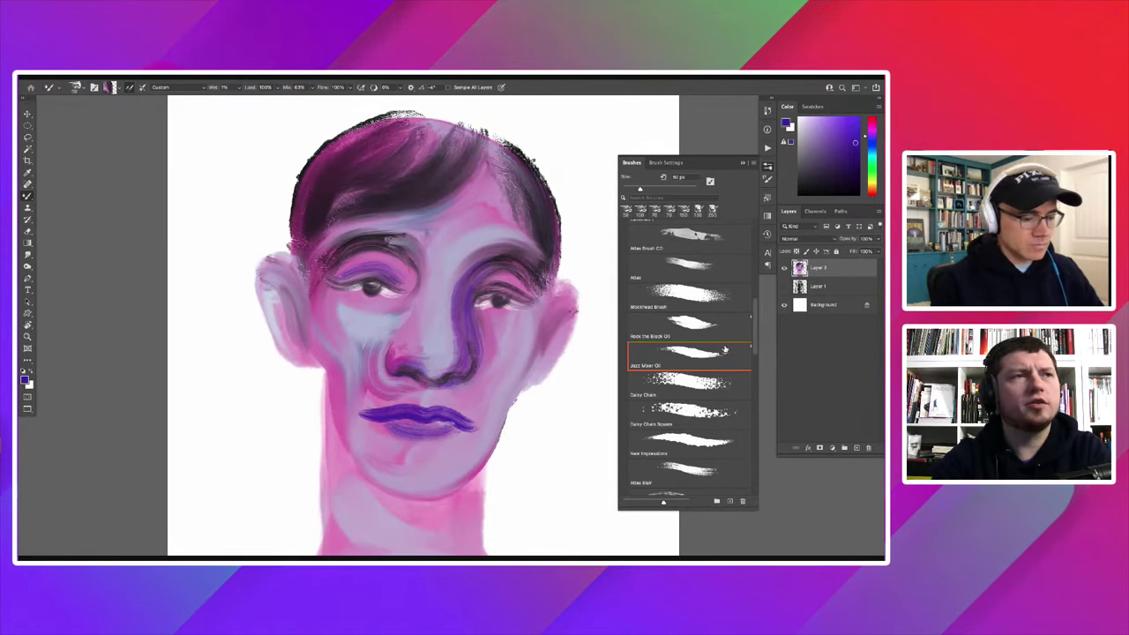
Step: With the New Impressions brush, paint lavender and grey beside the jaw and neck
left_click(686, 443)
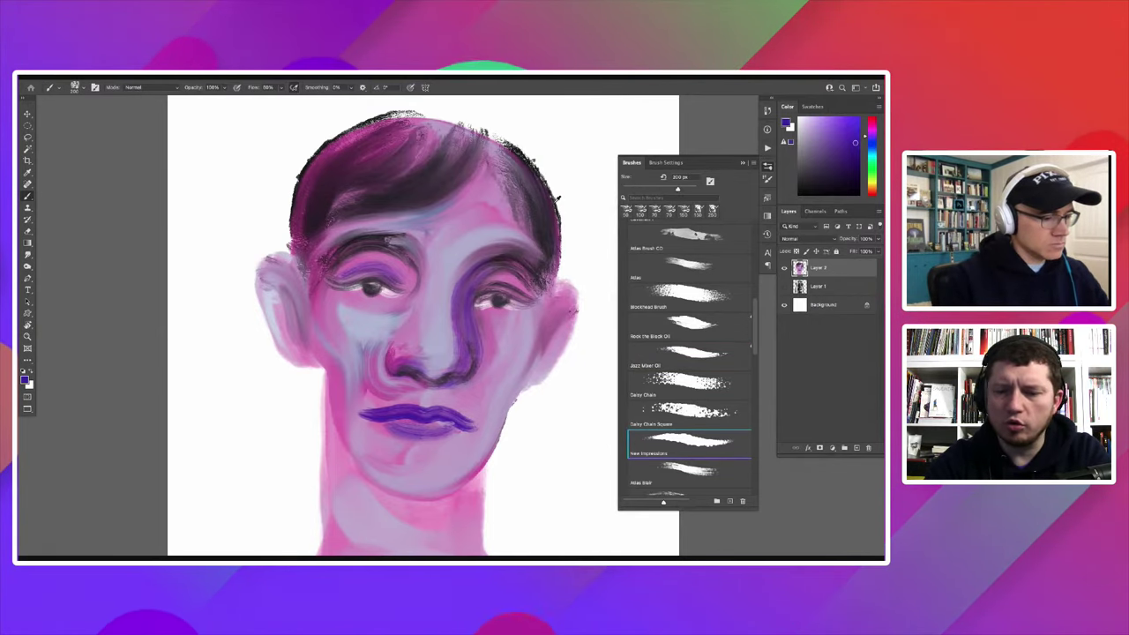
scroll(401, 429, "down", 3)
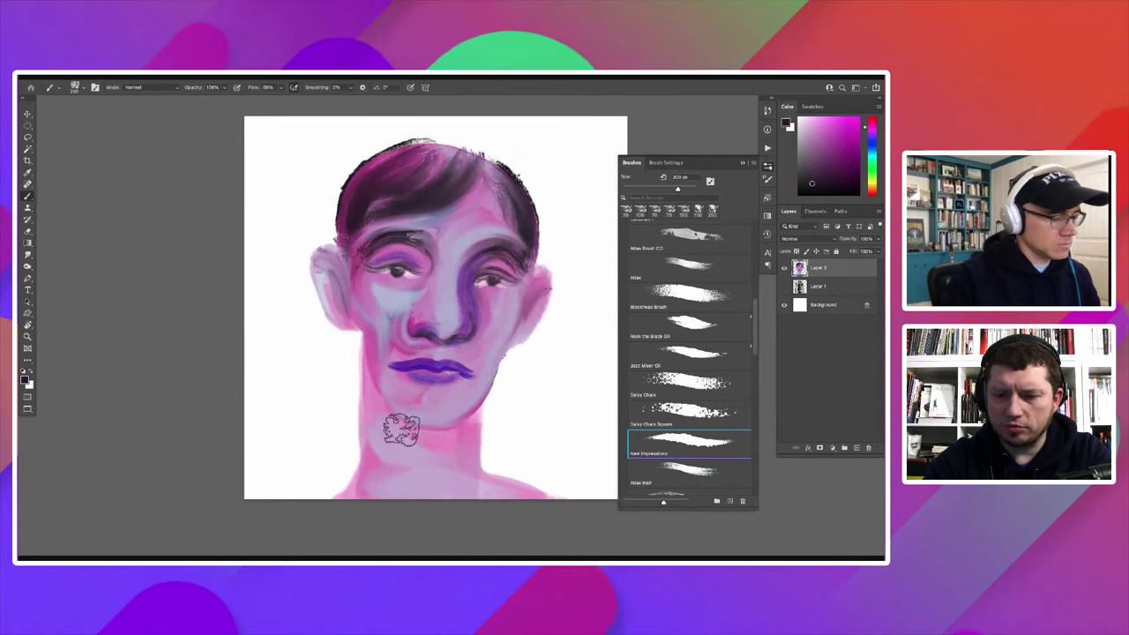
left_click(335, 360, "alt")
mouse_move(335, 360)
left_mouse_down()
mouse_move(348, 386)
mouse_move(304, 310)
left_mouse_up()
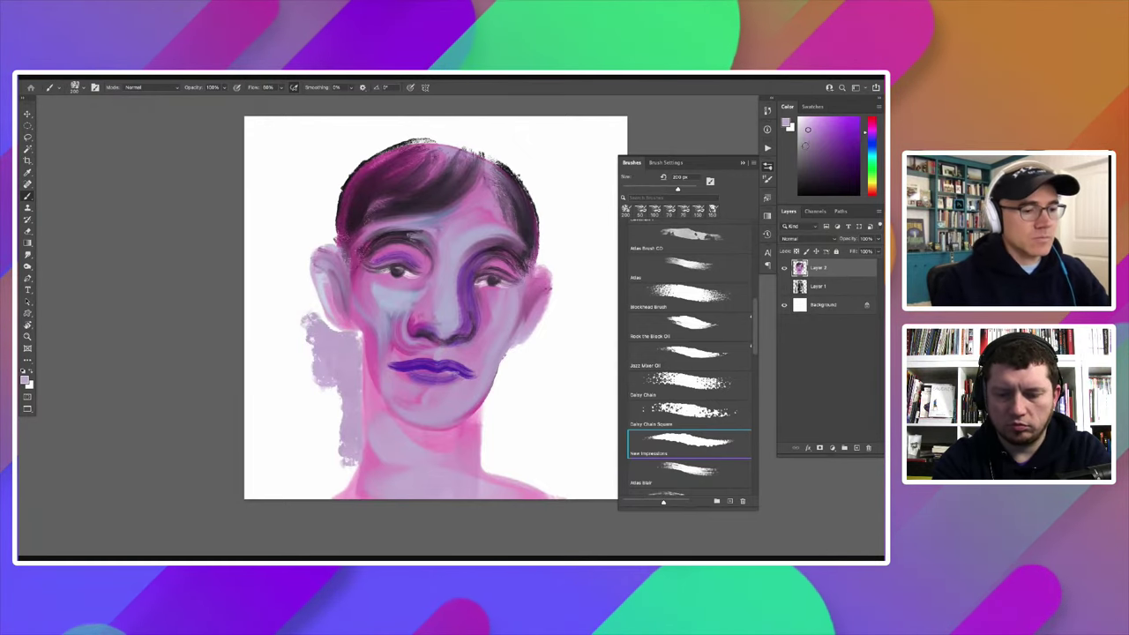
left_click(805, 145)
left_click_drag(345, 371, 350, 342)
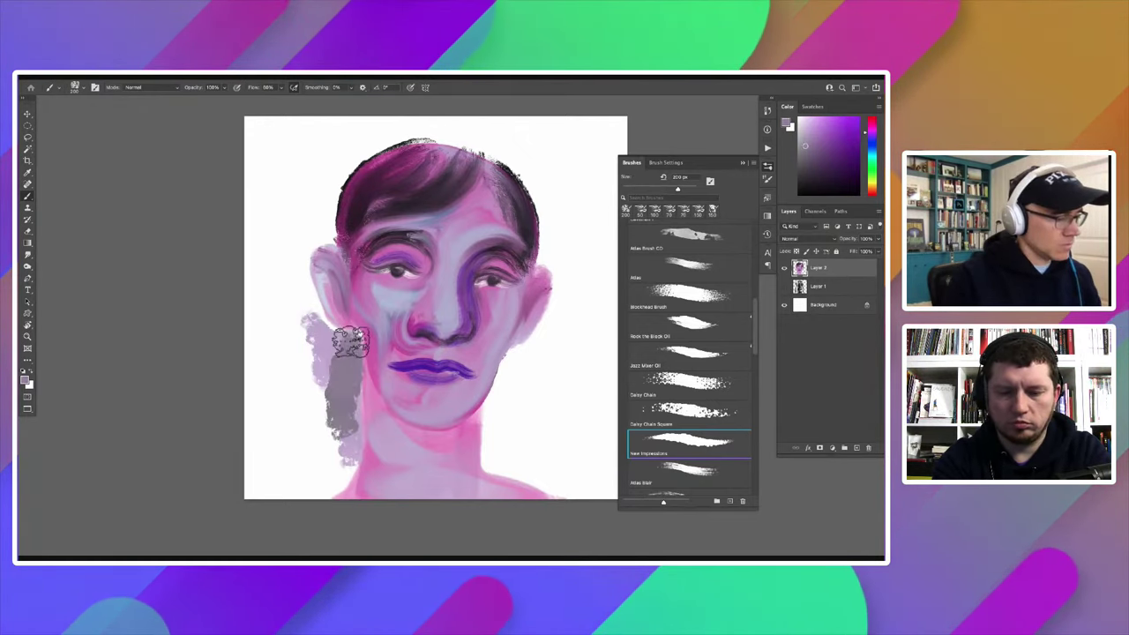
left_click(289, 259, "alt")
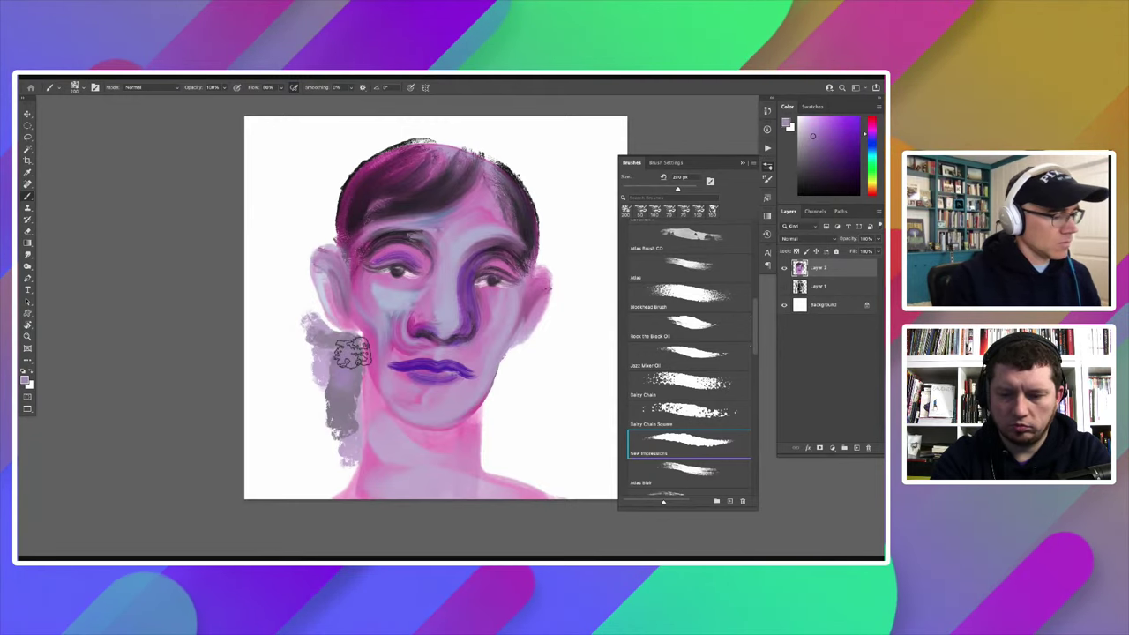
mouse_move(351, 354)
left_mouse_down()
mouse_move(352, 345)
mouse_move(340, 404)
mouse_move(342, 362)
mouse_move(354, 352)
mouse_move(355, 403)
mouse_move(322, 449)
mouse_move(317, 388)
mouse_move(357, 358)
mouse_move(360, 436)
mouse_move(359, 351)
mouse_move(305, 286)
mouse_move(295, 251)
mouse_move(378, 126)
mouse_move(322, 207)
left_mouse_up()
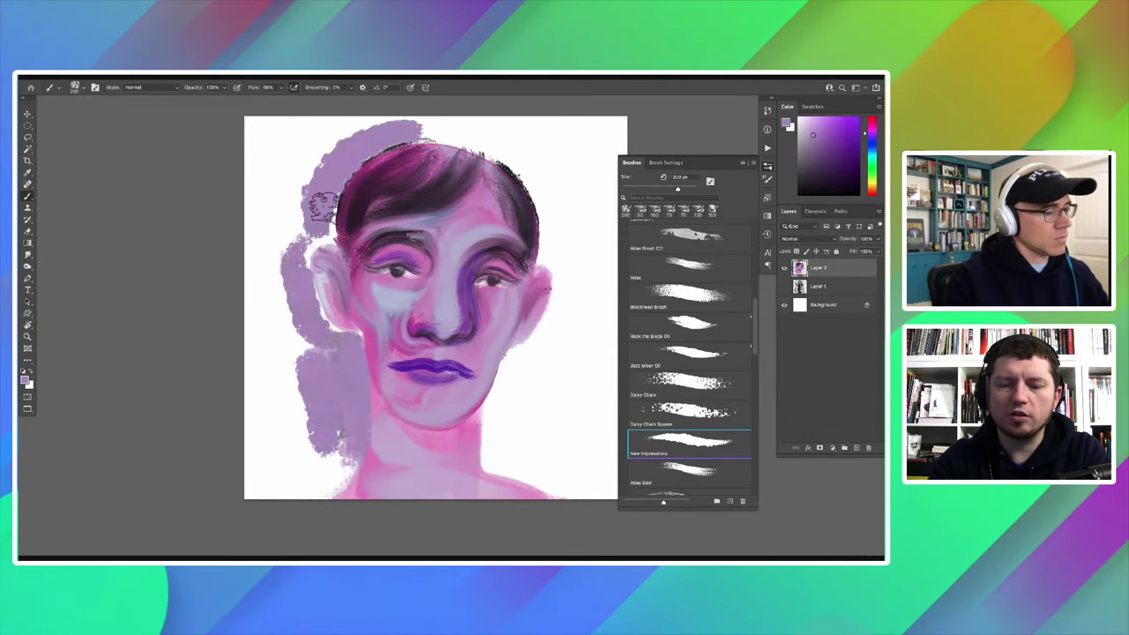
Step: Fill lavender over the top and upper-left of the head to the canvas edge
left_click(370, 157, "alt")
left_click_drag(385, 134, 331, 181)
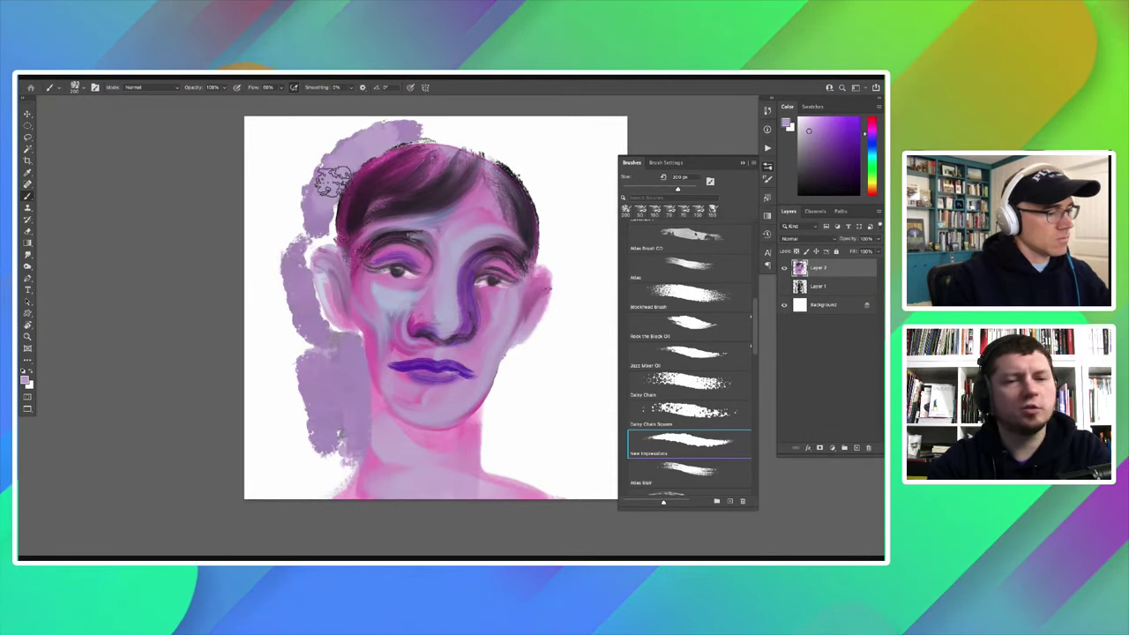
left_click_drag(374, 150, 386, 139)
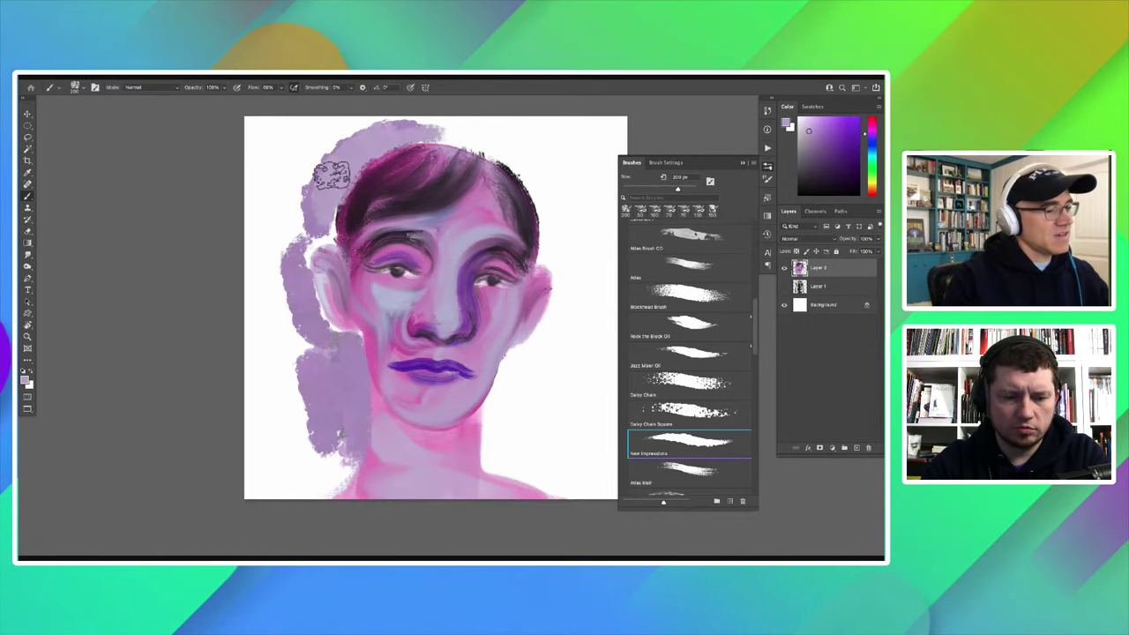
left_click_drag(363, 131, 296, 231)
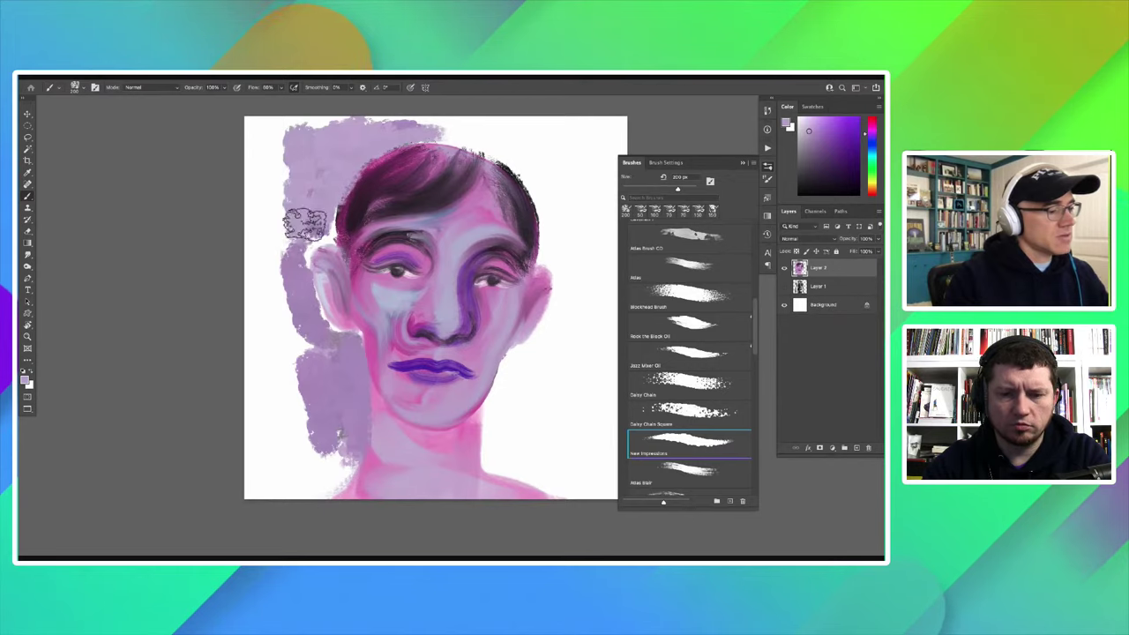
mouse_move(285, 282)
left_mouse_down()
mouse_move(272, 217)
mouse_move(297, 120)
mouse_move(255, 123)
mouse_move(261, 233)
mouse_move(243, 141)
left_mouse_up()
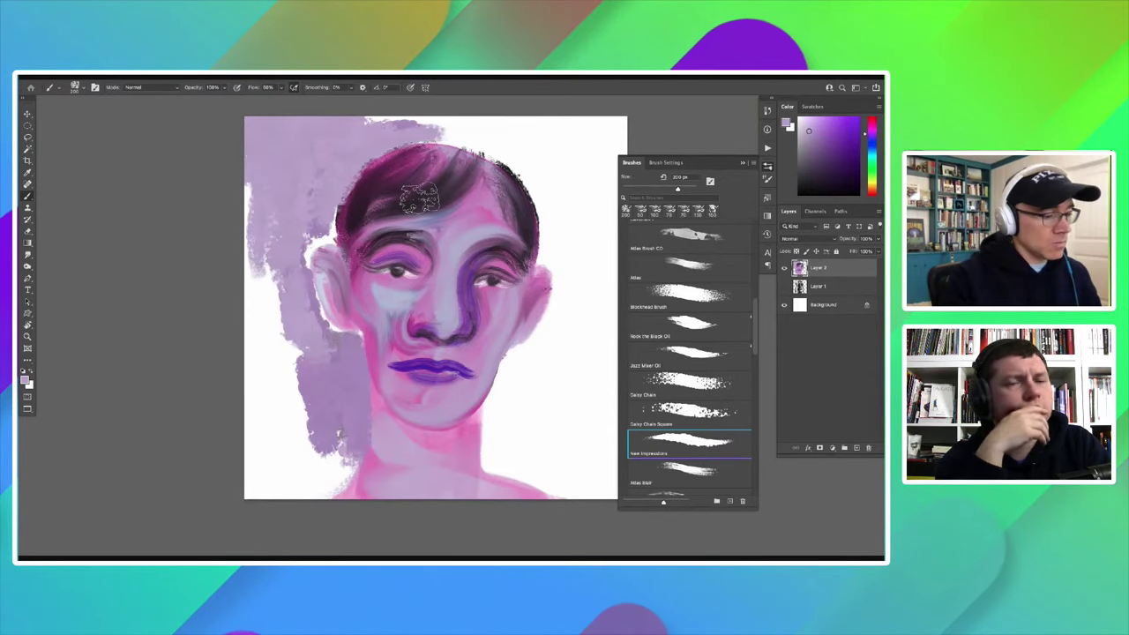
Step: Sample the dark hair colour and paint dark strokes near the eyes and brow
scroll(379, 238, "right", 1)
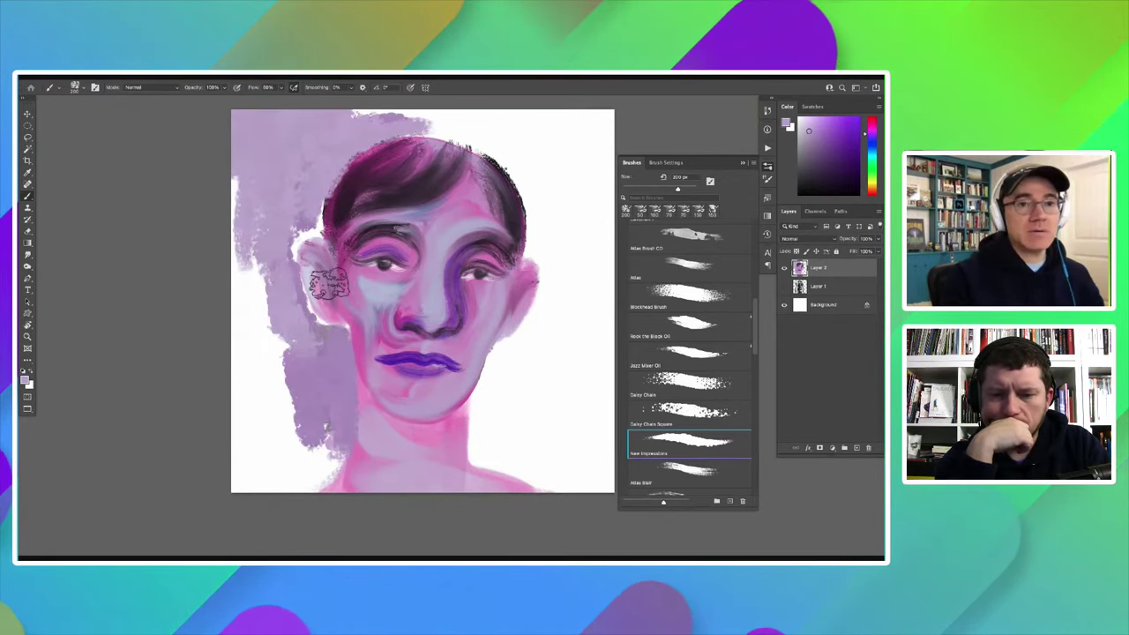
left_click(504, 201, "alt")
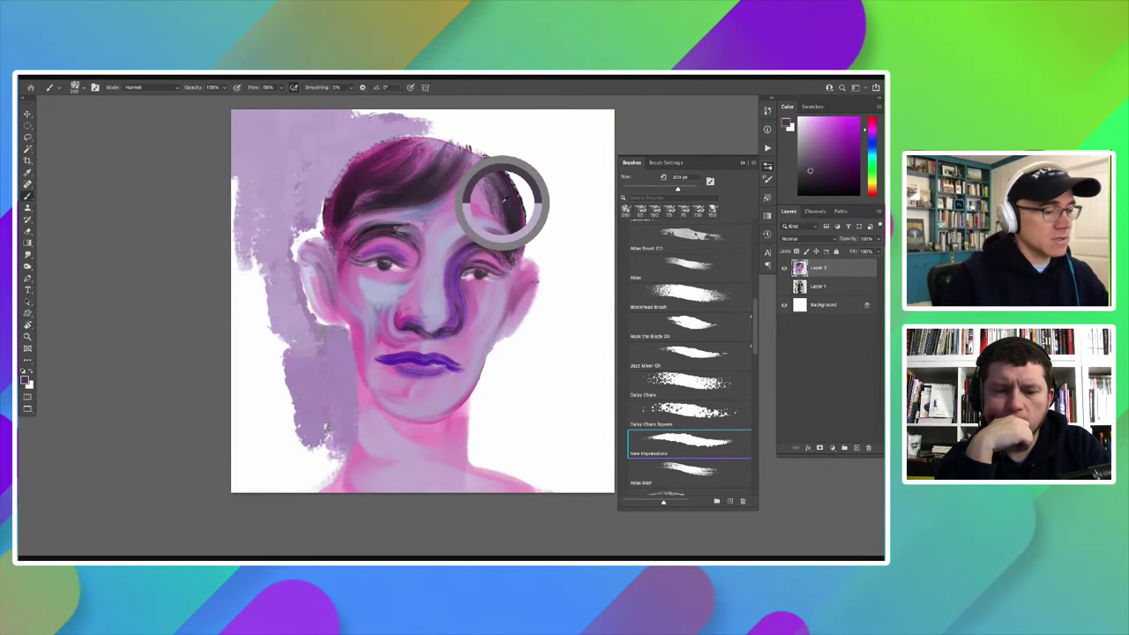
mouse_move(406, 264)
left_mouse_down()
mouse_move(418, 274)
mouse_move(410, 251)
left_mouse_up()
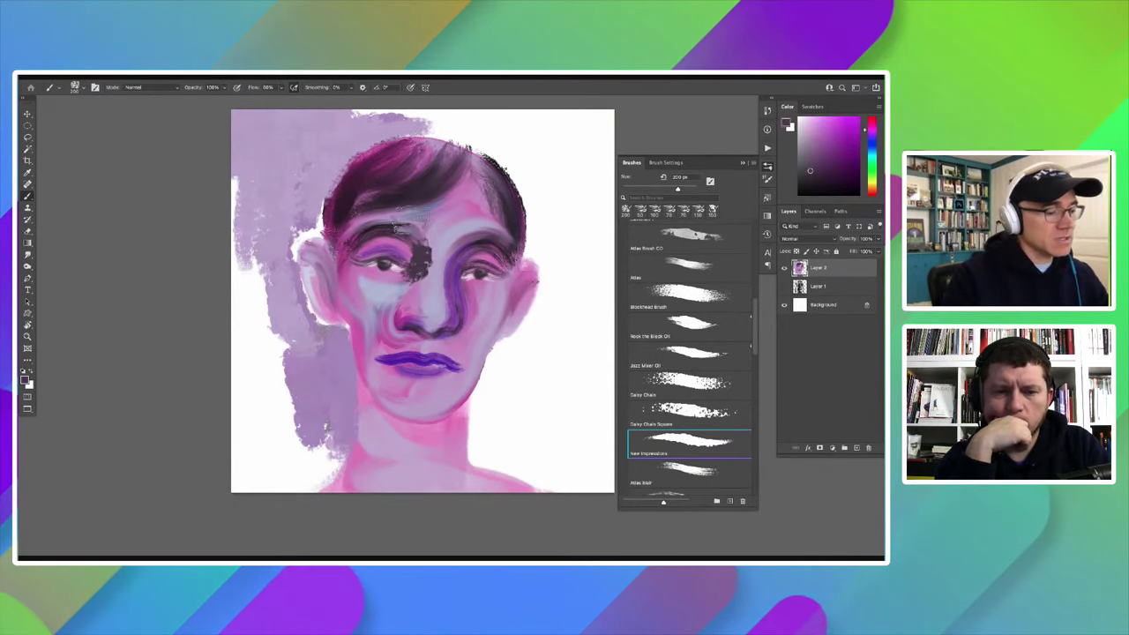
Step: Blend the dark paint below the left eye and the upper lip with the Rock the Block Oil brush at 100 px
left_click(691, 324)
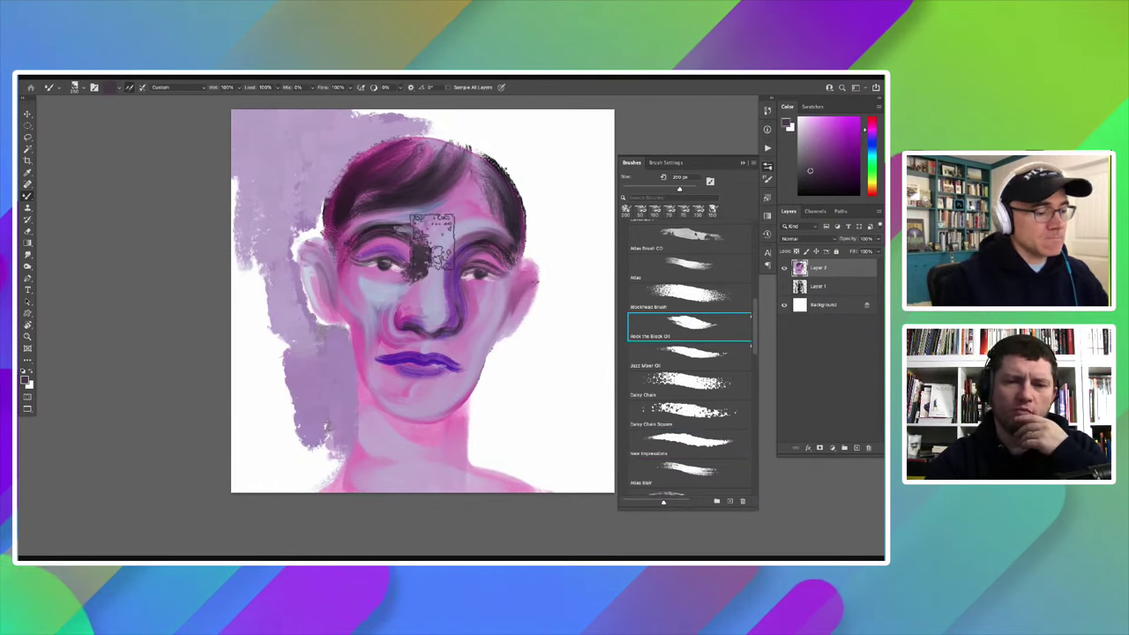
left_click_drag(399, 280, 411, 277)
key("bracketleft")
key("bracketleft")
key("bracketleft")
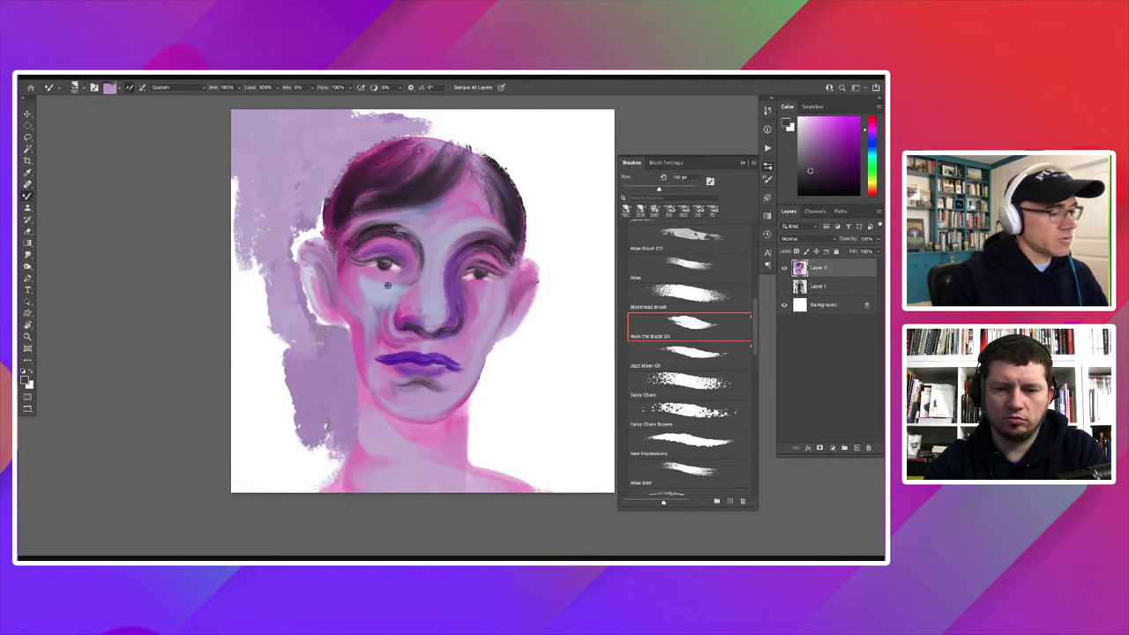
left_click_drag(420, 341, 429, 346)
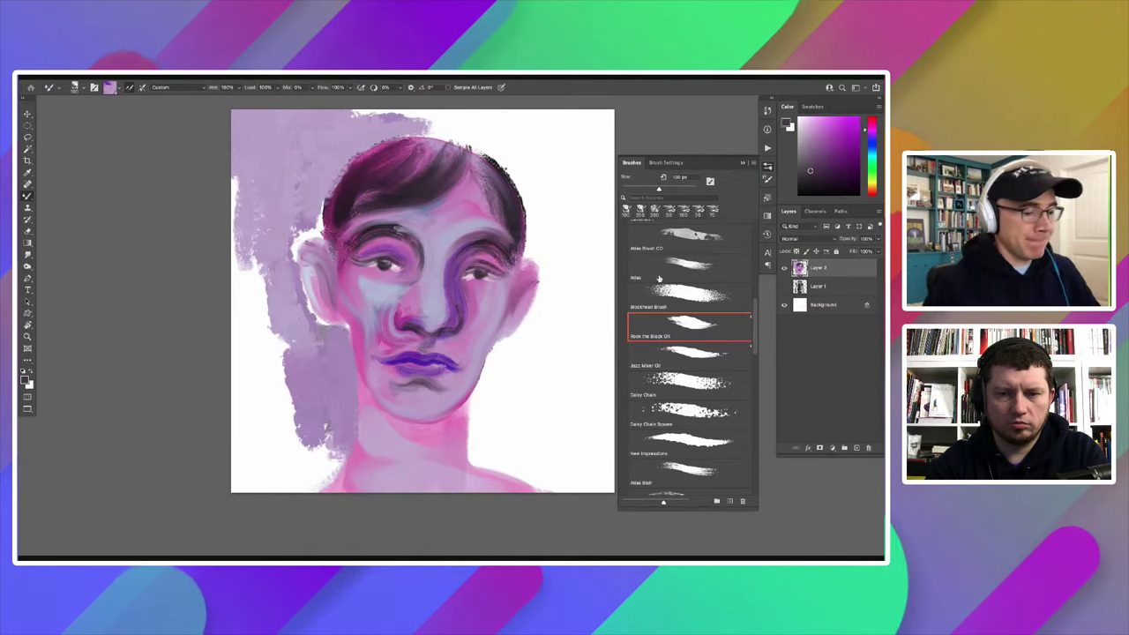
Step: Paint lilac Atlas 2 strokes down the canvas's left side and up beside the face
scroll(748, 339, "down", 2)
scroll(748, 340, "down", 2)
scroll(748, 342, "down", 1)
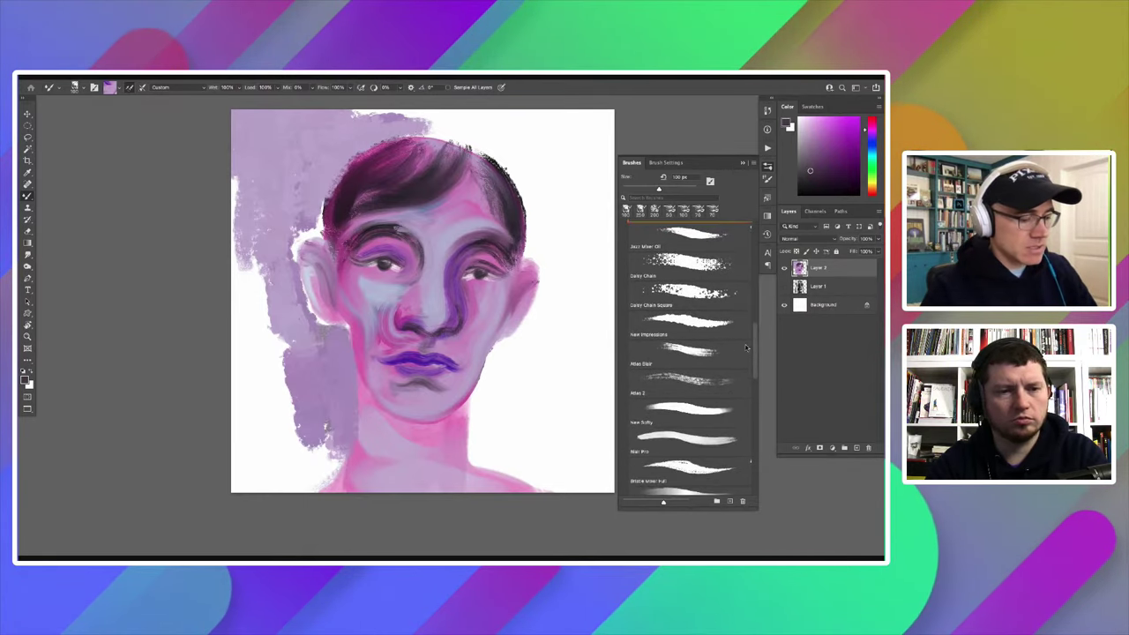
scroll(748, 346, "down", 1)
scroll(746, 349, "down", 1)
scroll(746, 353, "down", 1)
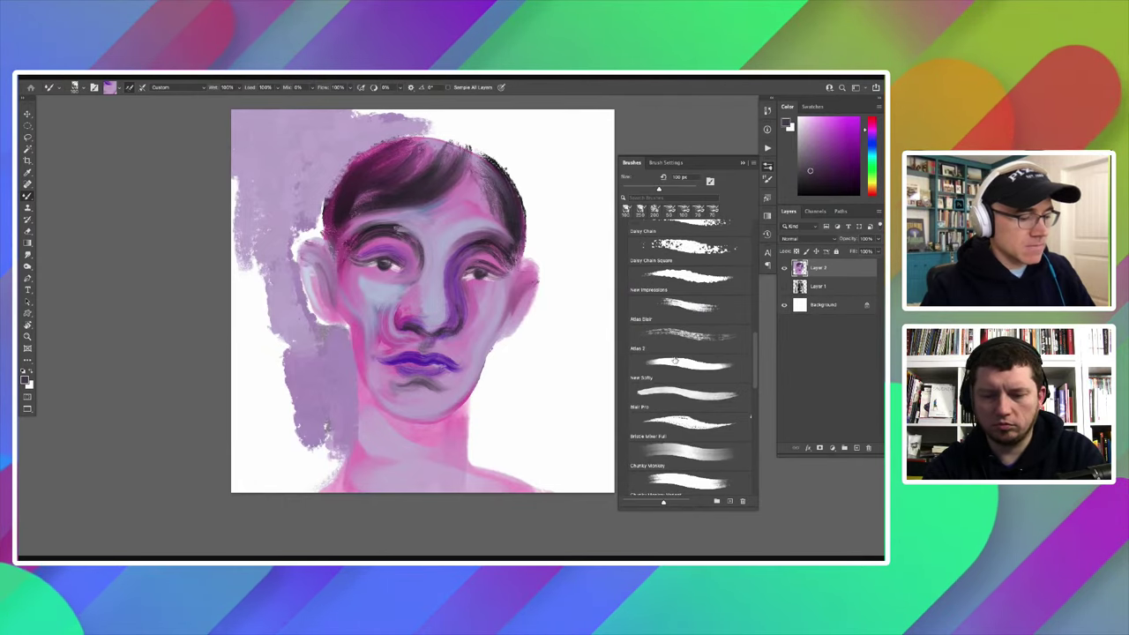
left_click(679, 363)
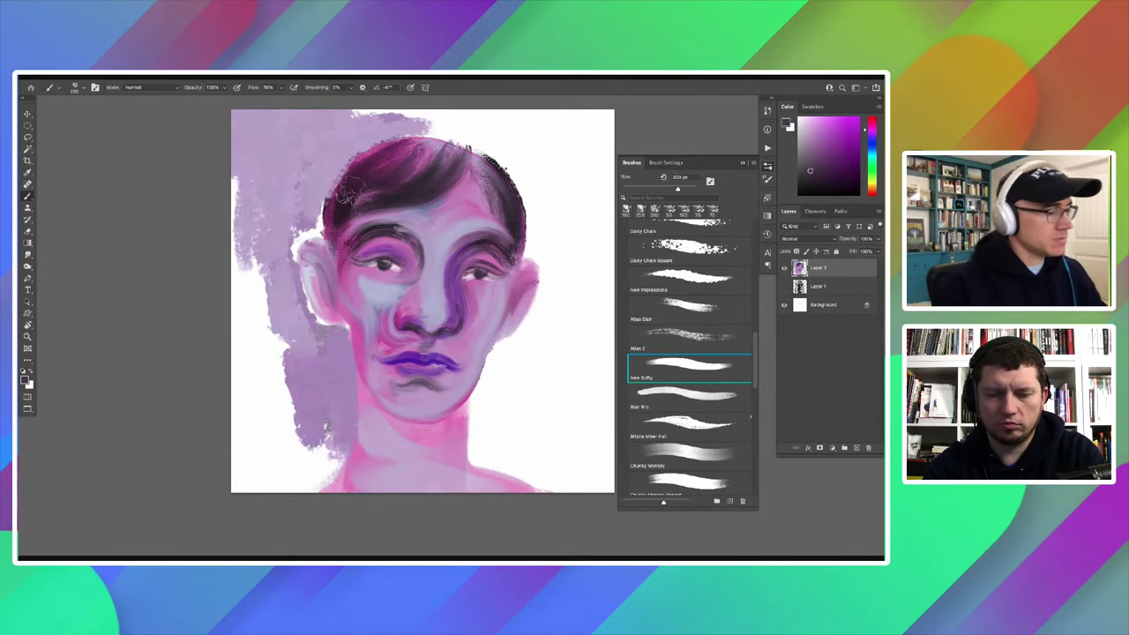
left_click(273, 232, "alt")
mouse_move(272, 231)
left_mouse_down()
mouse_move(256, 397)
mouse_move(235, 235)
mouse_move(261, 403)
mouse_move(309, 343)
mouse_move(296, 310)
left_mouse_up()
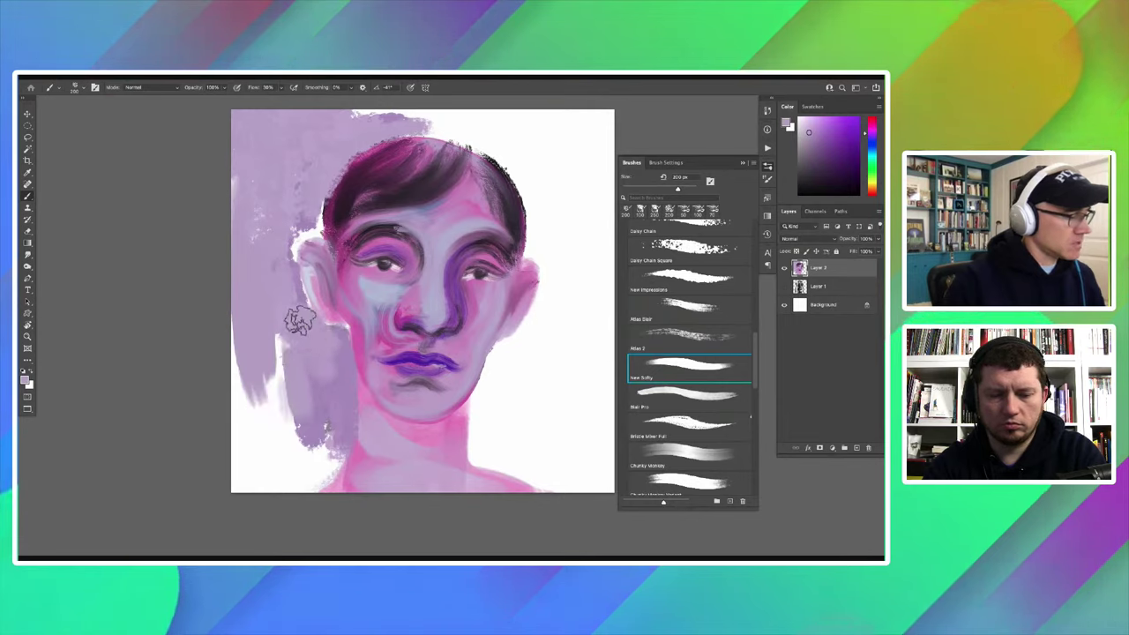
left_click_drag(318, 347, 298, 210)
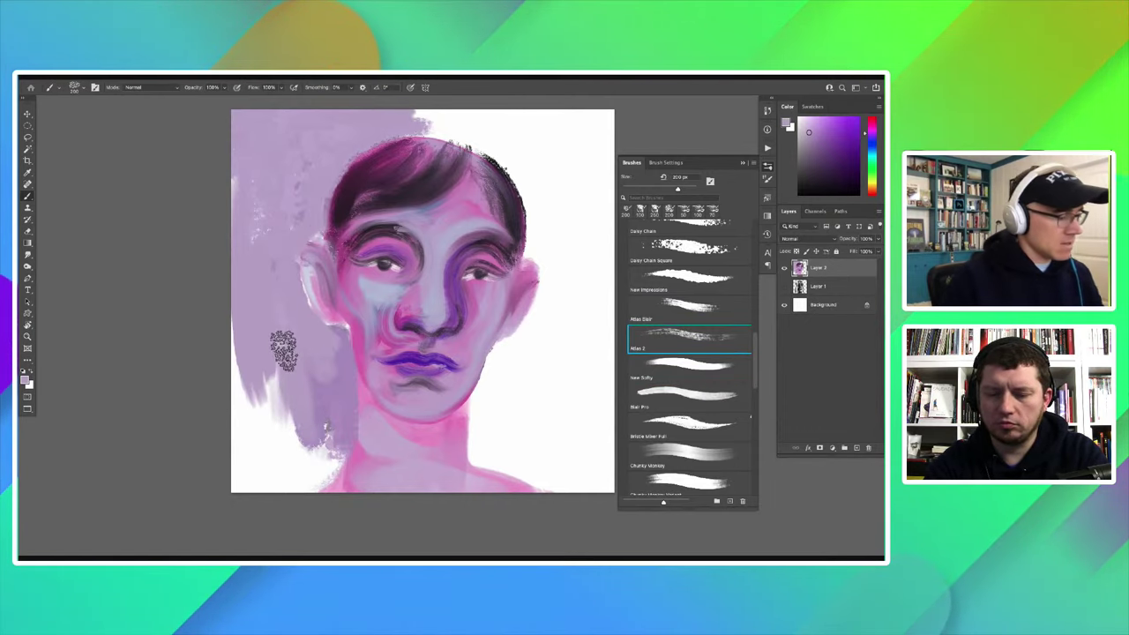
mouse_move(272, 335)
left_mouse_down()
mouse_move(280, 302)
mouse_move(311, 435)
mouse_move(285, 244)
mouse_move(244, 138)
mouse_move(203, 150)
left_mouse_up()
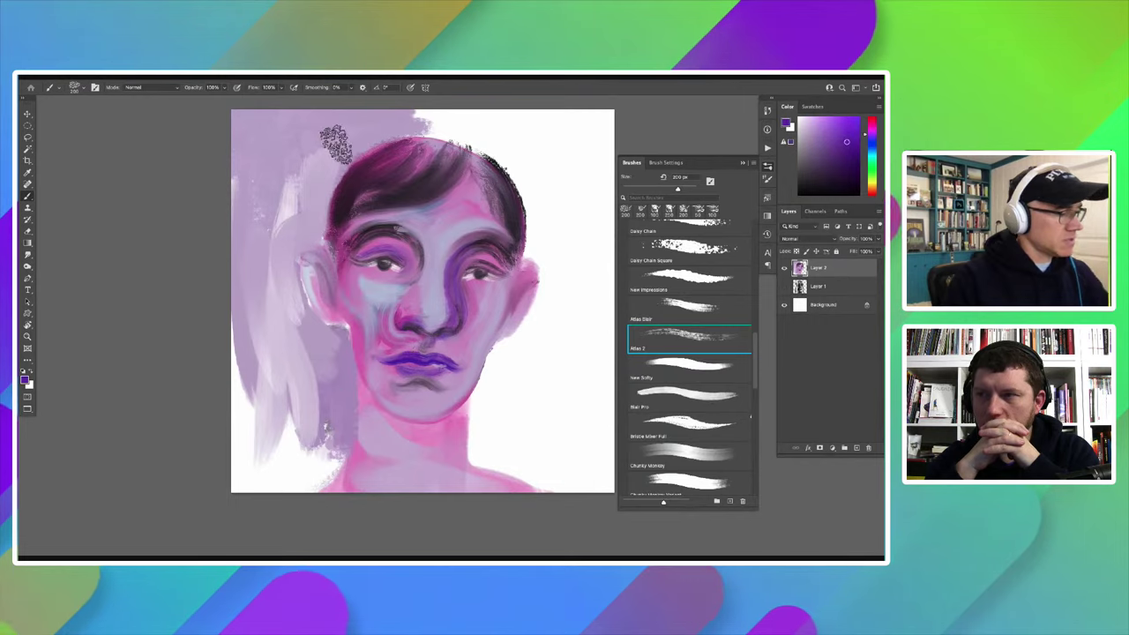
Step: Sweep purple hair down the left side, over the top, and into the bottom-right corner
left_click_drag(332, 126, 310, 186)
mouse_move(308, 225)
left_mouse_down()
mouse_move(277, 265)
mouse_move(359, 403)
mouse_move(330, 404)
mouse_move(308, 340)
mouse_move(319, 344)
left_mouse_up()
mouse_move(282, 304)
left_mouse_down()
mouse_move(279, 247)
mouse_move(287, 291)
mouse_move(294, 223)
mouse_move(375, 115)
mouse_move(308, 167)
mouse_move(398, 114)
mouse_move(284, 169)
mouse_move(307, 116)
mouse_move(403, 113)
mouse_move(269, 227)
mouse_move(311, 113)
mouse_move(252, 221)
mouse_move(265, 324)
mouse_move(264, 273)
mouse_move(326, 450)
mouse_move(256, 489)
mouse_move(343, 424)
mouse_move(296, 480)
left_mouse_up()
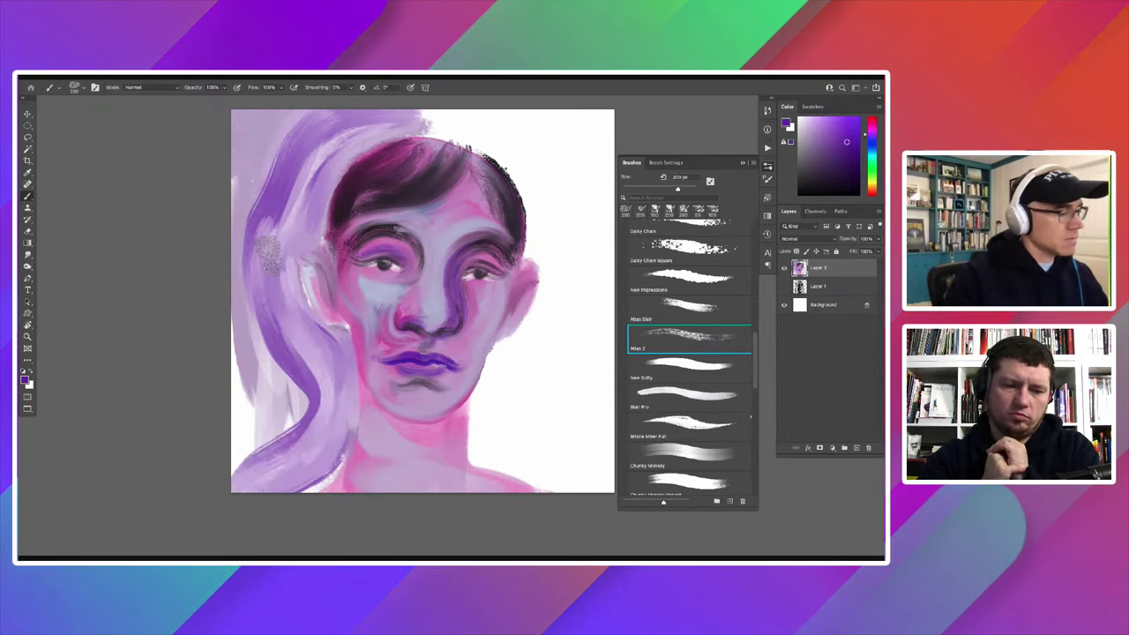
left_click_drag(269, 251, 305, 145)
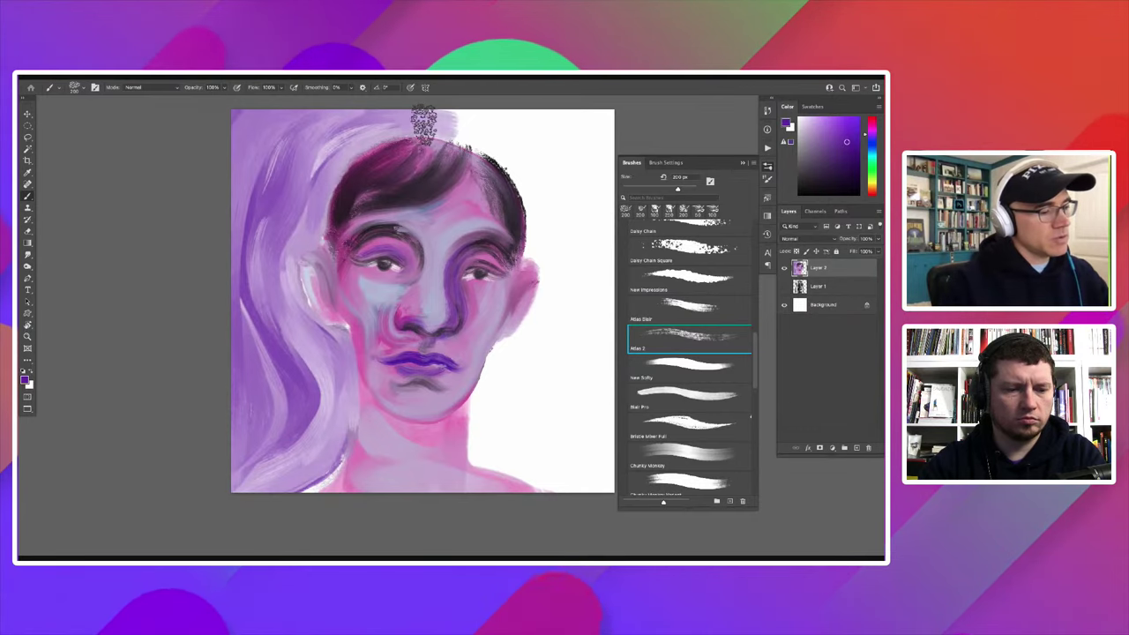
mouse_move(424, 123)
left_mouse_down()
mouse_move(533, 212)
mouse_move(548, 293)
mouse_move(480, 388)
mouse_move(476, 445)
mouse_move(559, 481)
mouse_move(554, 461)
mouse_move(524, 459)
mouse_move(584, 466)
mouse_move(596, 445)
mouse_move(587, 461)
mouse_move(502, 422)
mouse_move(556, 318)
mouse_move(557, 196)
mouse_move(475, 119)
mouse_move(542, 156)
mouse_move(559, 202)
mouse_move(516, 108)
mouse_move(526, 101)
mouse_move(574, 171)
mouse_move(564, 111)
mouse_move(585, 114)
mouse_move(582, 214)
mouse_move(573, 212)
mouse_move(548, 346)
left_mouse_up()
left_click_drag(544, 430, 612, 495)
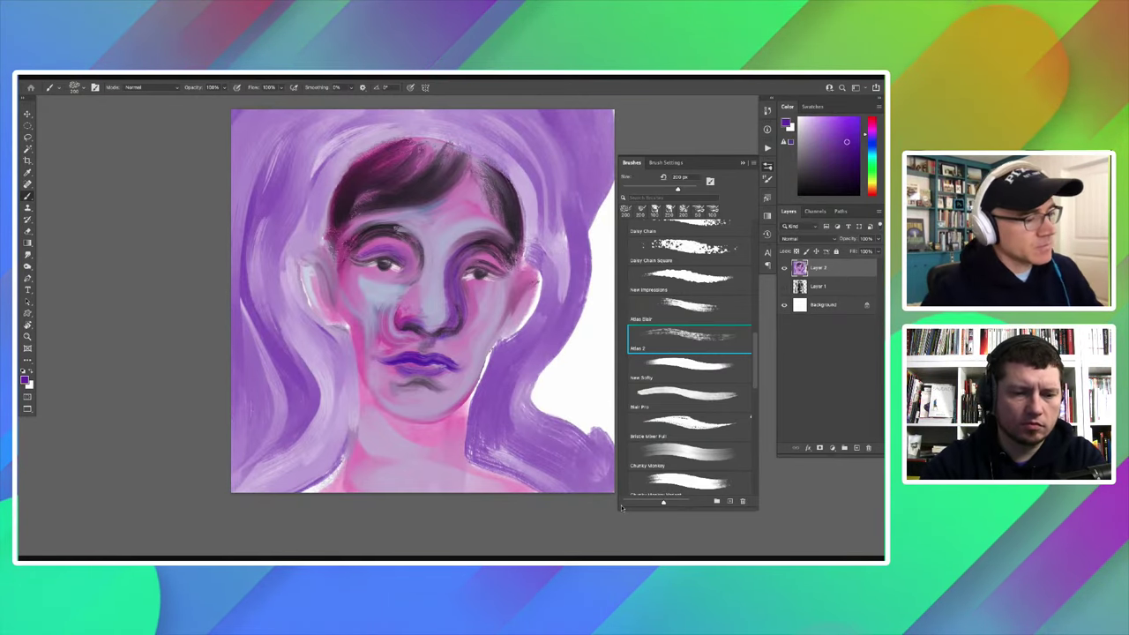
Step: Set the background colour to a pink sampled from the painting
left_click(28, 385)
left_click(363, 352)
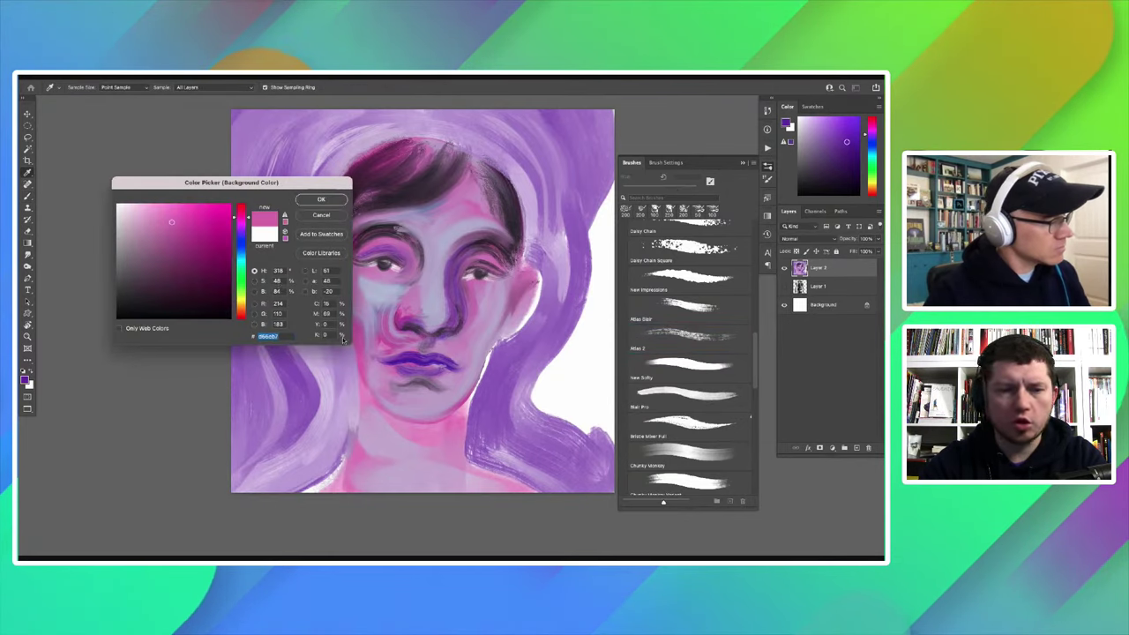
left_click(321, 200)
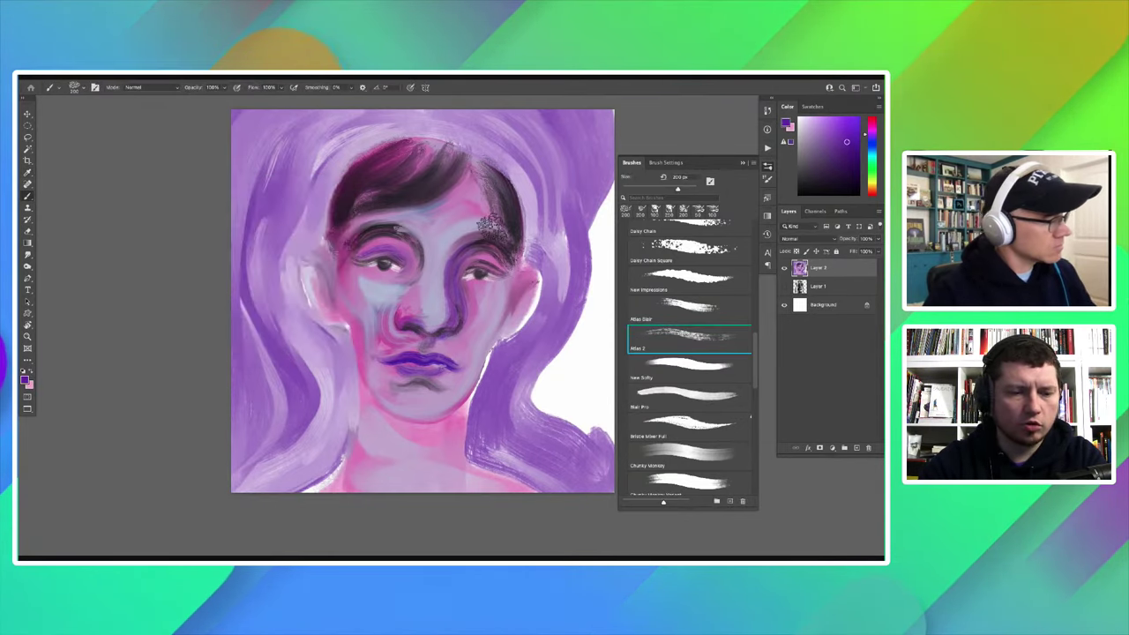
Step: Cover the white strip along the canvas's right edge and neck with purple
left_click_drag(595, 186, 592, 254)
left_click_drag(548, 361, 603, 450)
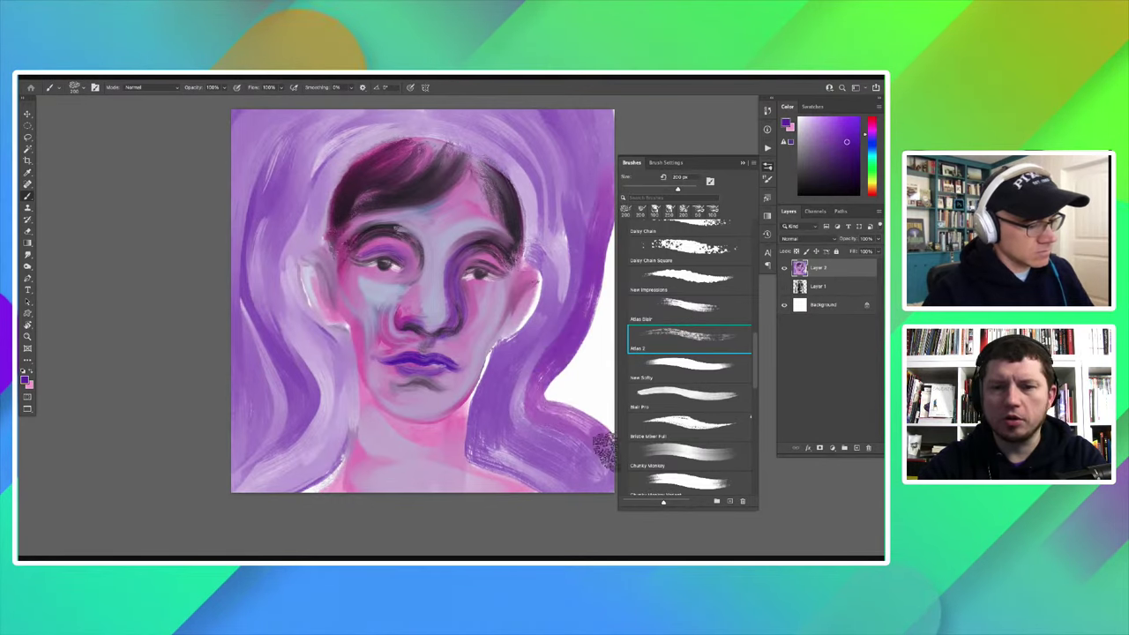
left_click_drag(578, 339, 598, 461)
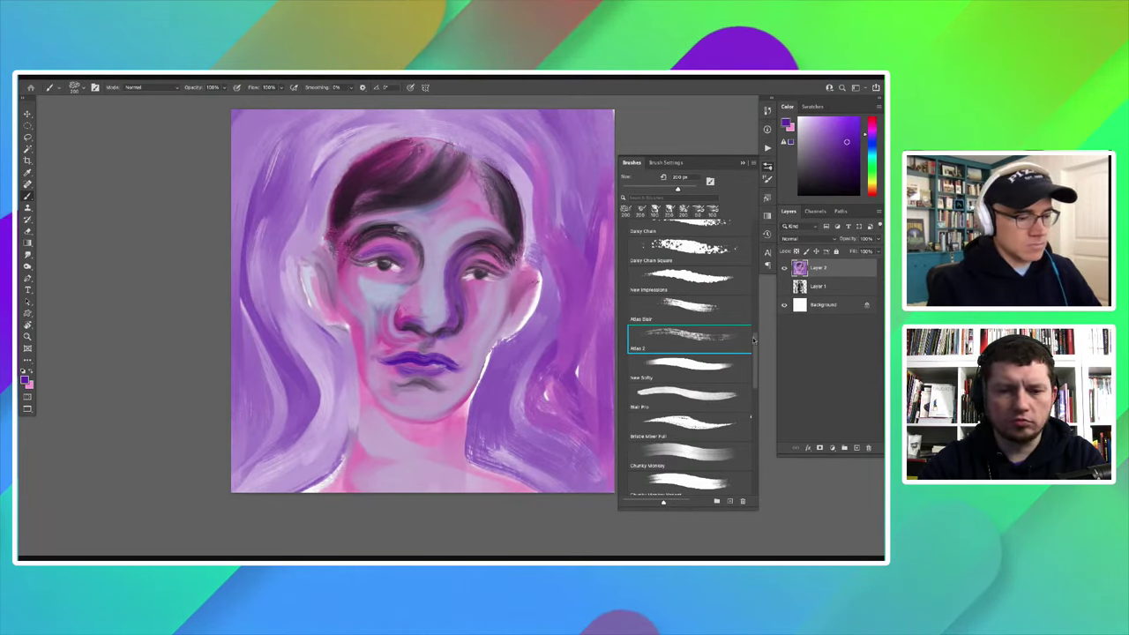
scroll(672, 294, "up", 5)
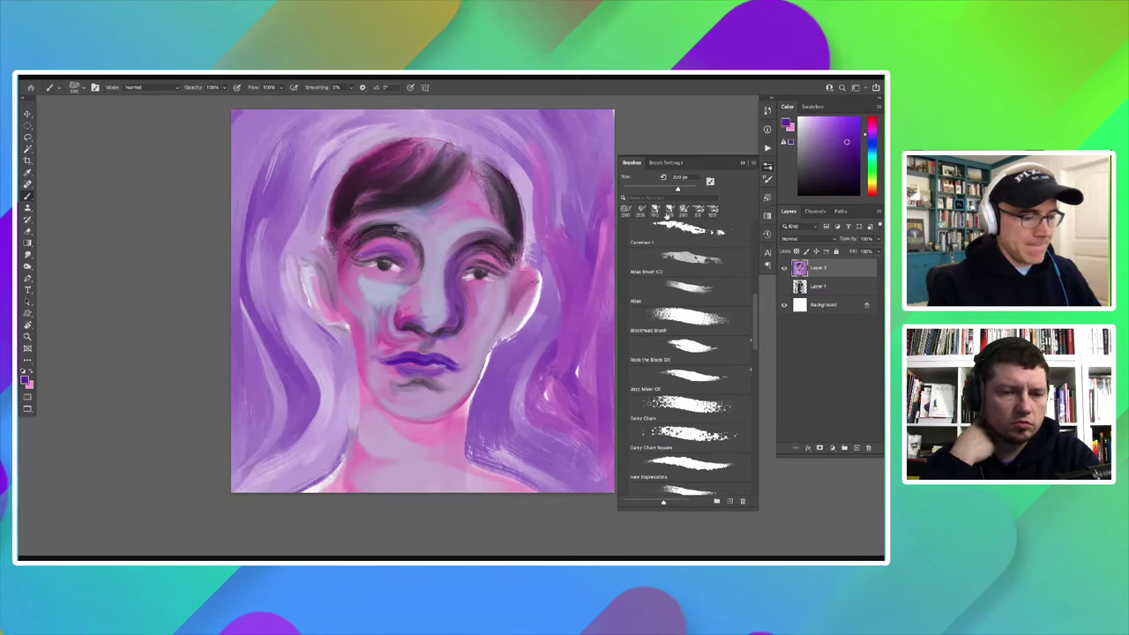
Step: With the Rock the Block Oil brush, blend violet strokes over the right background, neck and hair
left_click(684, 347)
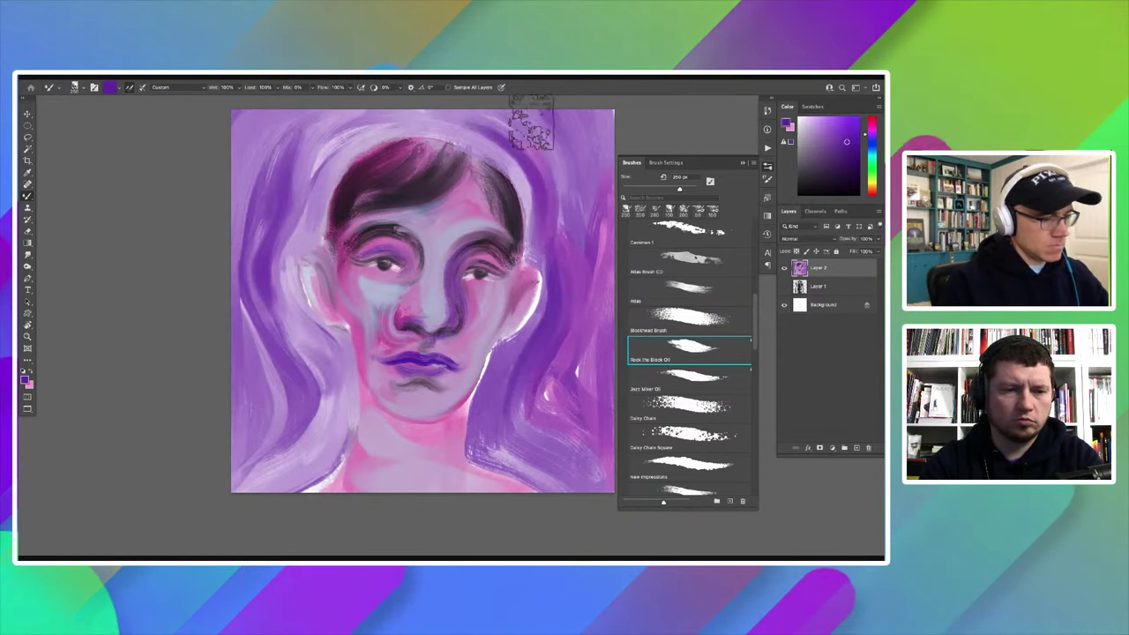
mouse_move(529, 113)
left_mouse_down()
mouse_move(574, 200)
mouse_move(592, 139)
mouse_move(565, 194)
mouse_move(541, 141)
mouse_move(597, 114)
mouse_move(555, 126)
left_mouse_up()
mouse_move(578, 335)
left_mouse_down()
mouse_move(566, 423)
mouse_move(593, 370)
mouse_move(609, 455)
mouse_move(566, 481)
mouse_move(572, 467)
mouse_move(576, 485)
mouse_move(486, 433)
mouse_move(528, 468)
mouse_move(483, 415)
mouse_move(523, 416)
left_mouse_up()
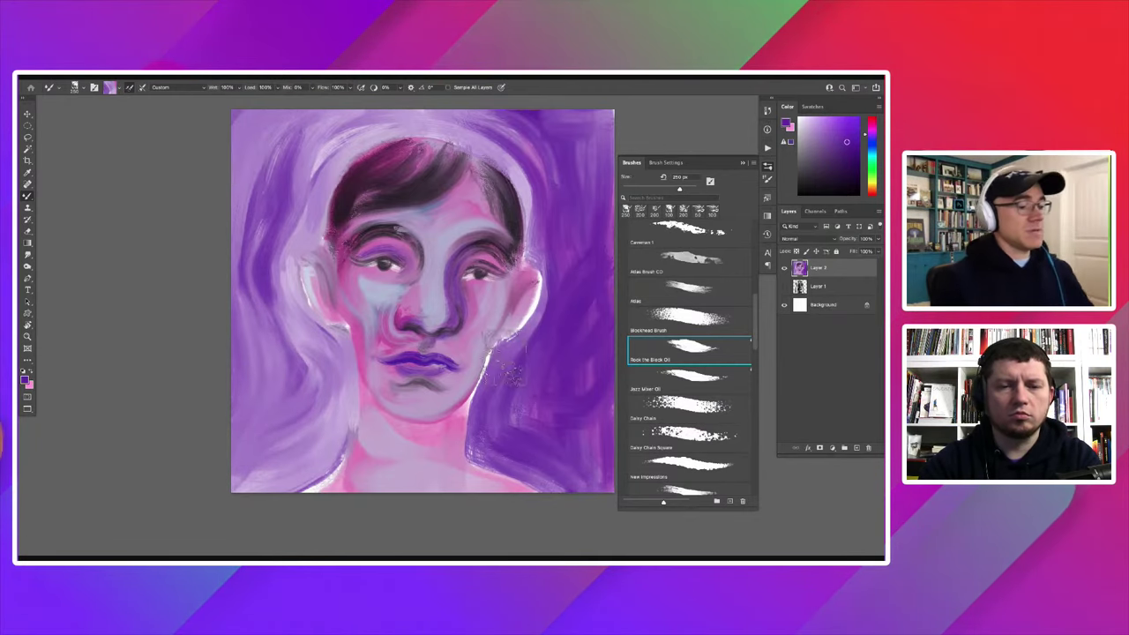
scroll(374, 326, "right", 2)
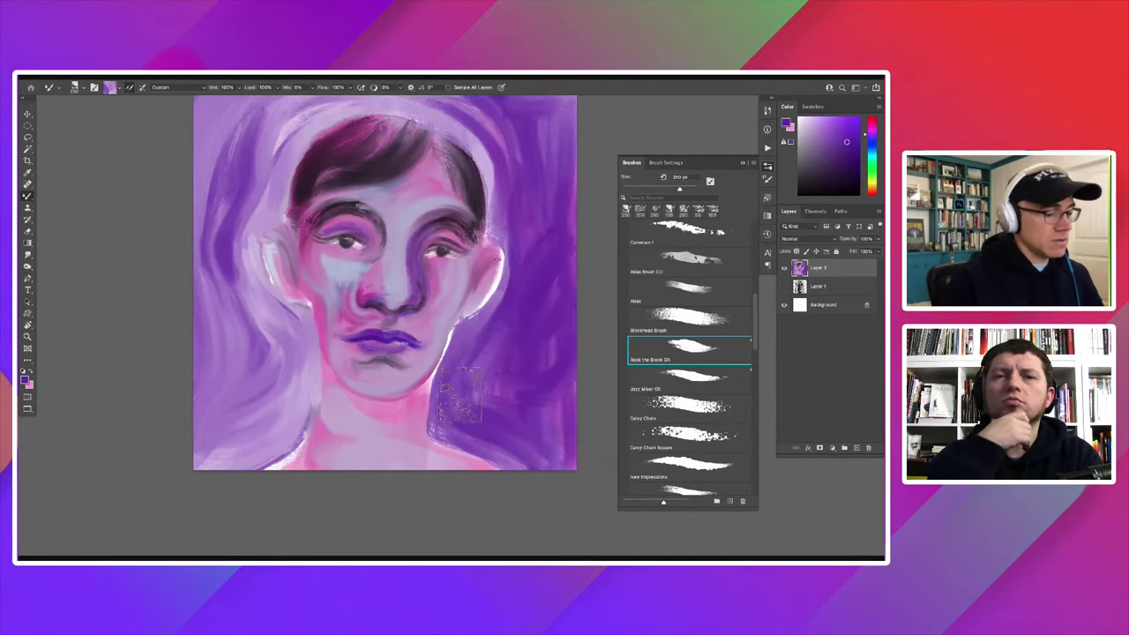
mouse_move(469, 370)
left_mouse_down()
mouse_move(542, 472)
mouse_move(491, 352)
mouse_move(529, 264)
mouse_move(516, 391)
left_mouse_up()
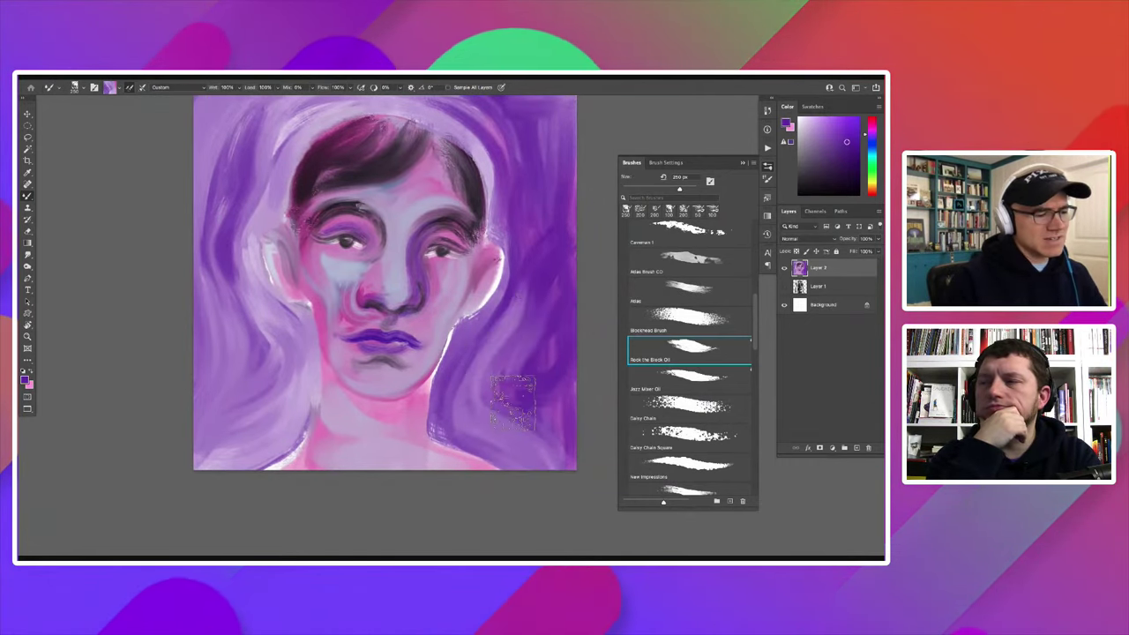
mouse_move(575, 441)
left_mouse_down()
mouse_move(529, 371)
mouse_move(553, 300)
left_mouse_up()
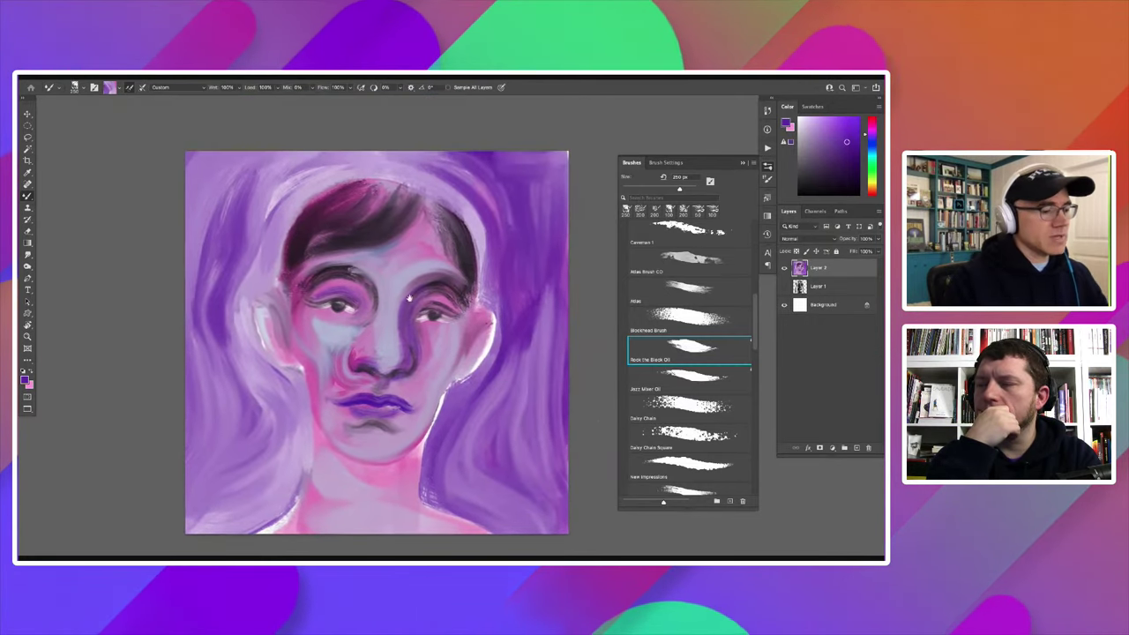
scroll(468, 115, "up", 3)
left_click_drag(509, 269, 498, 185)
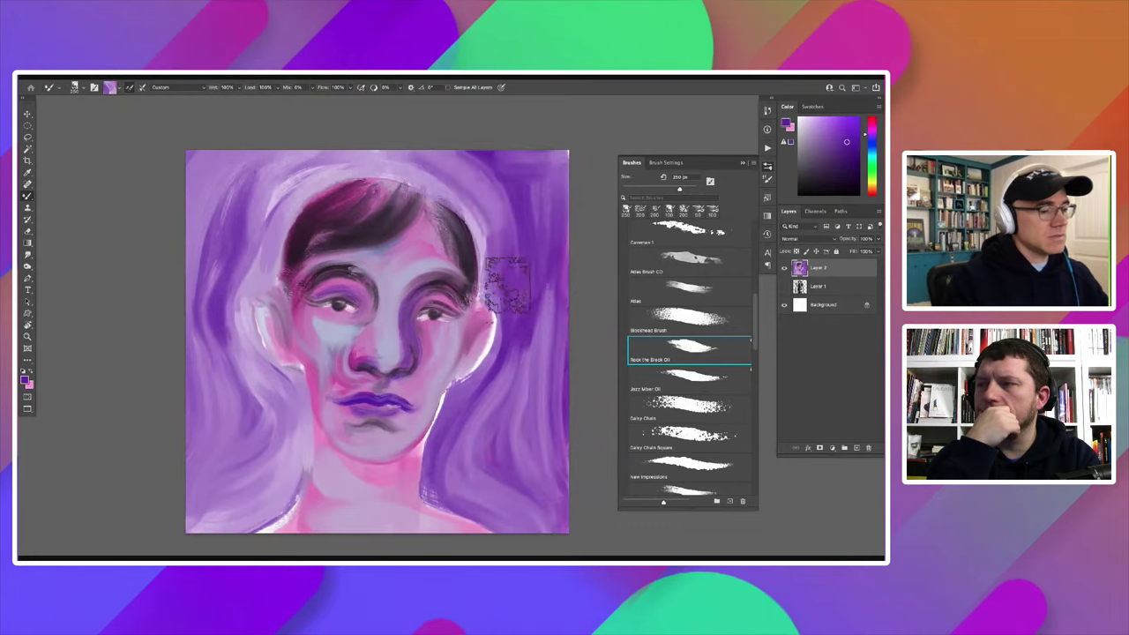
left_click_drag(498, 186, 512, 147)
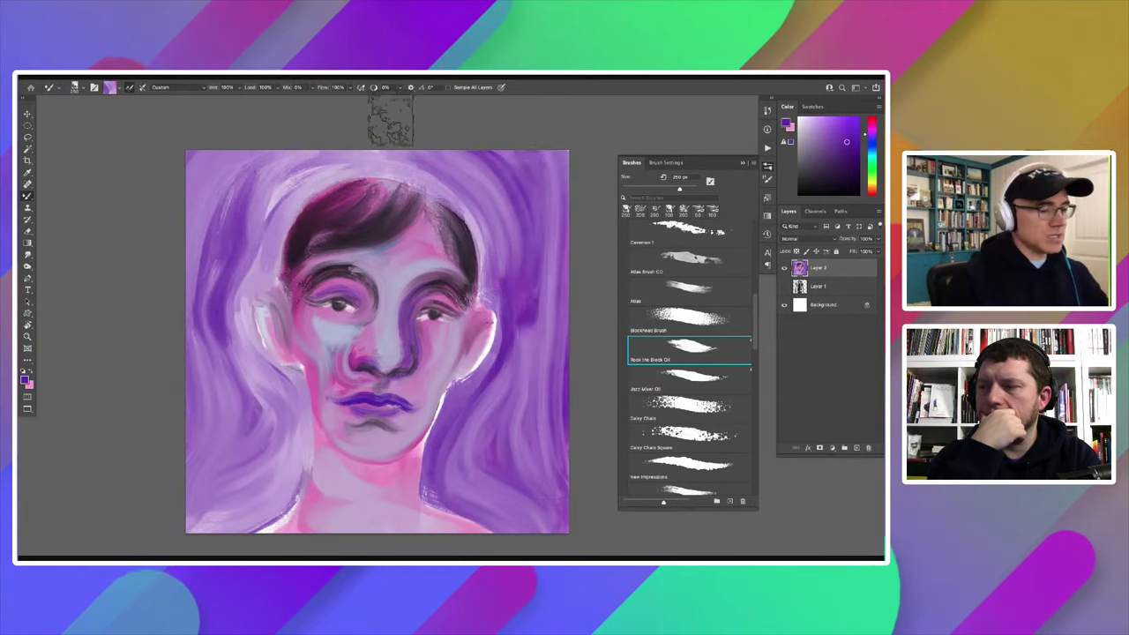
left_click_drag(515, 234, 519, 295)
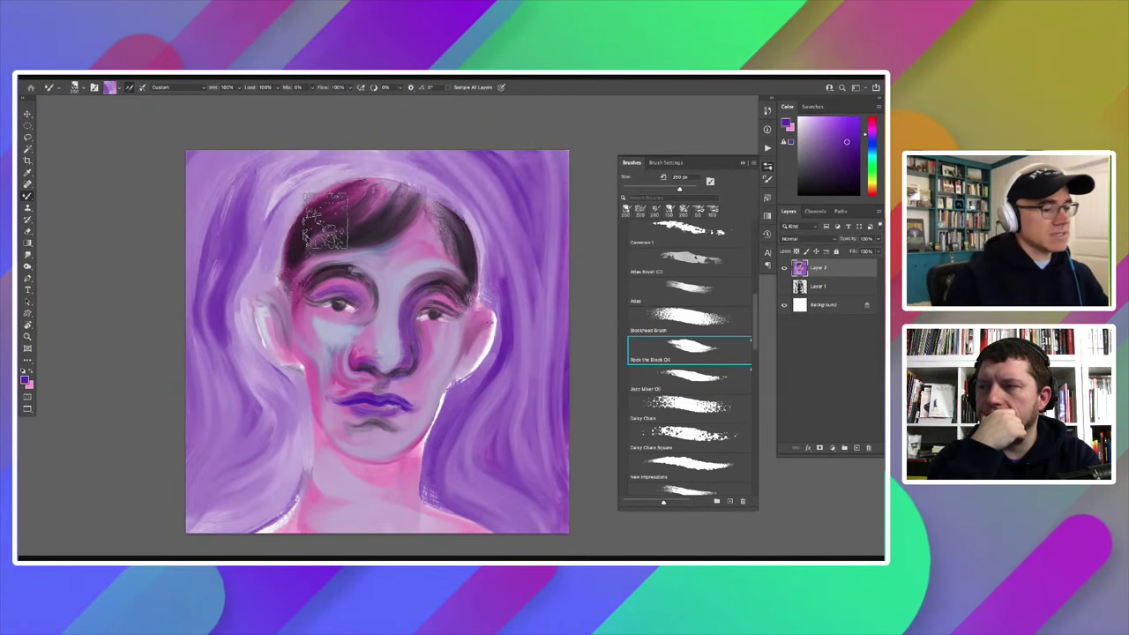
Step: Enlarge the brush to 200 px and repaint the left cheek and ear
left_click_drag(174, 328, 199, 287)
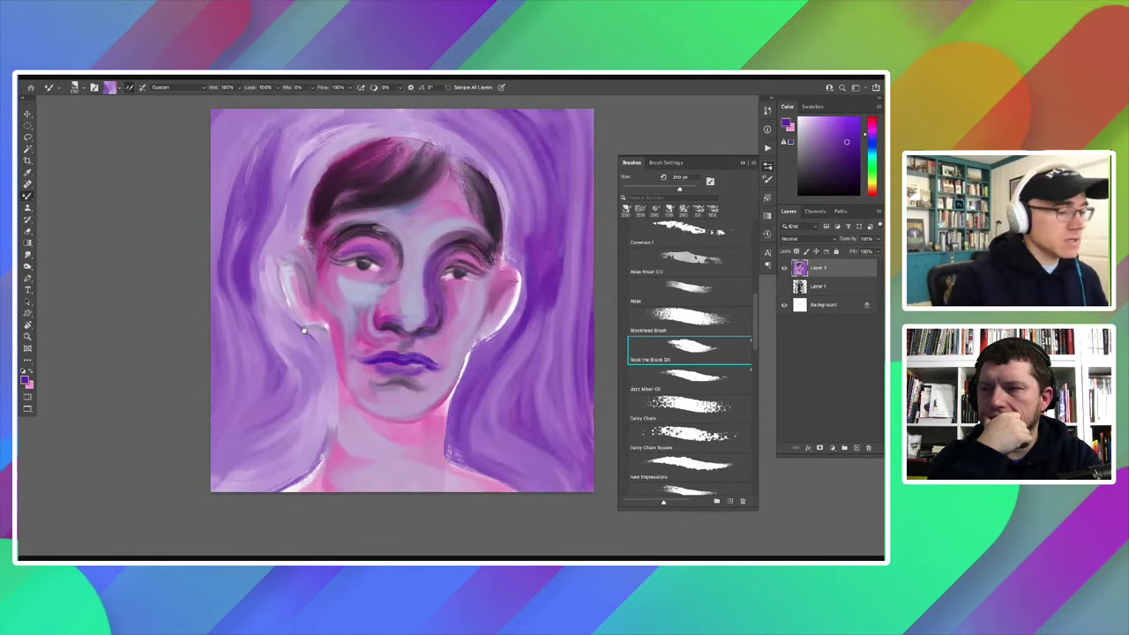
left_click_drag(212, 251, 225, 267)
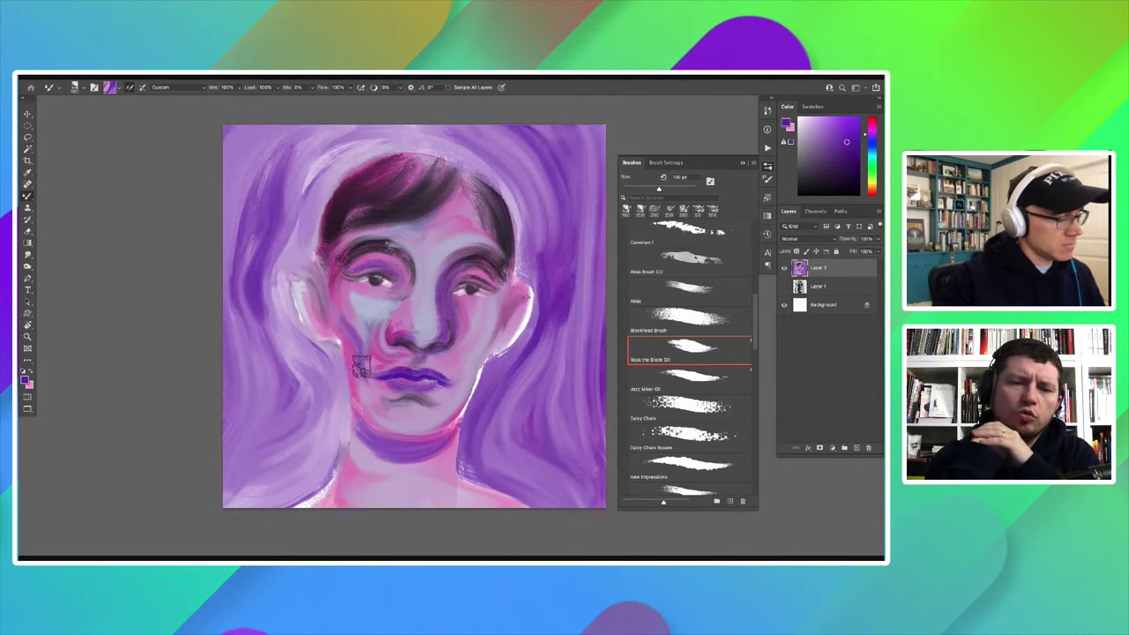
key("bracketright")
key("bracketright")
key("bracketright")
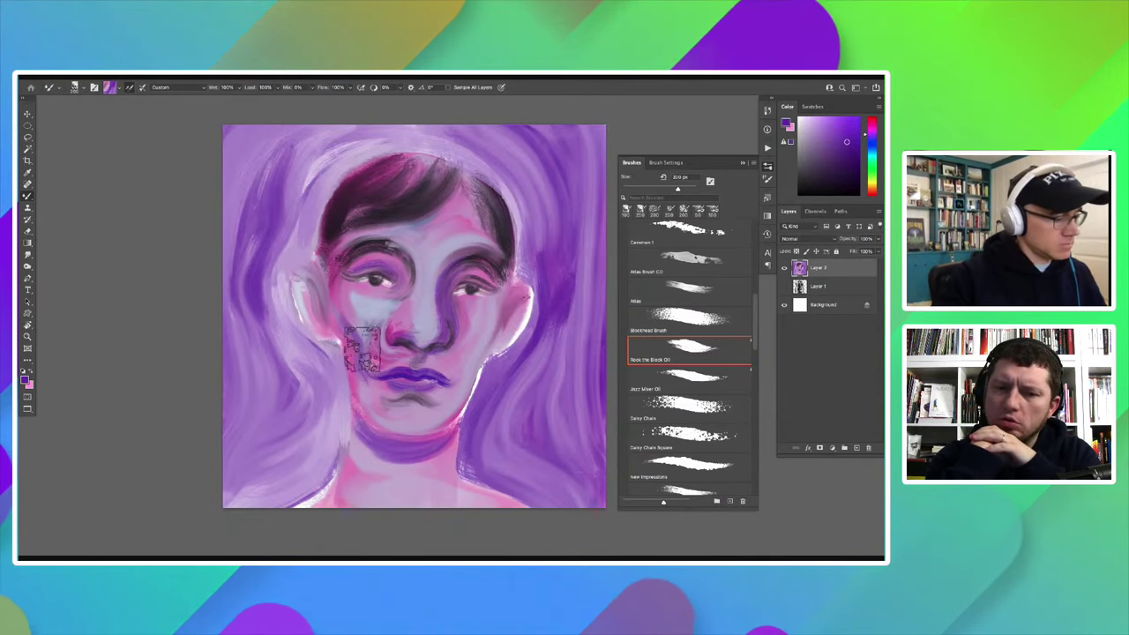
mouse_move(360, 318)
left_mouse_down()
mouse_move(361, 339)
mouse_move(344, 256)
left_mouse_up()
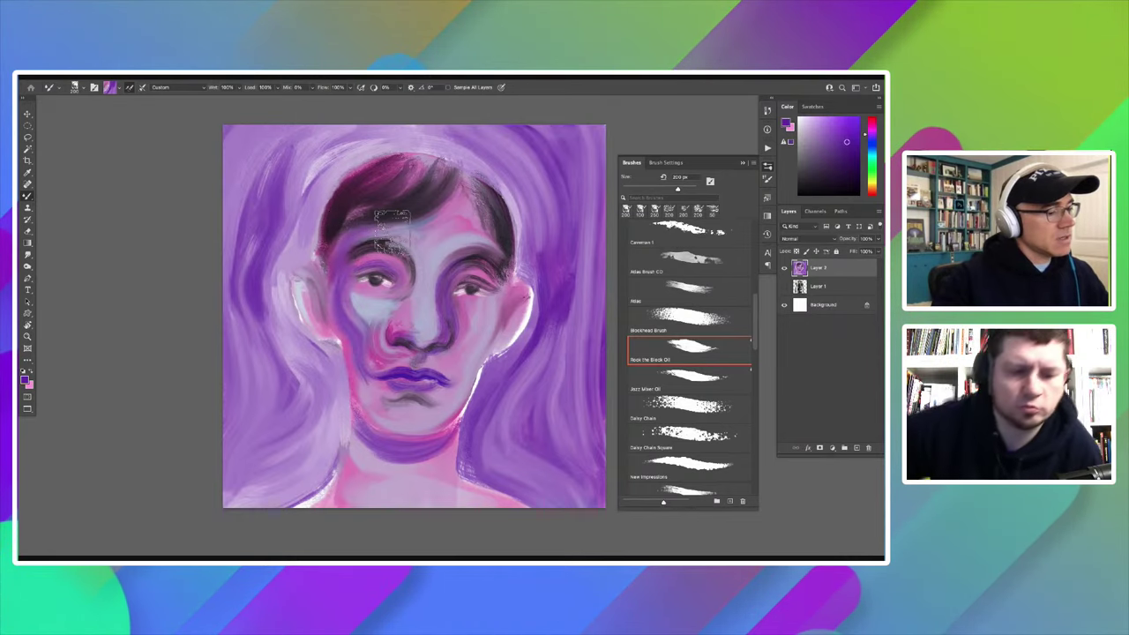
left_click_drag(299, 296, 321, 344)
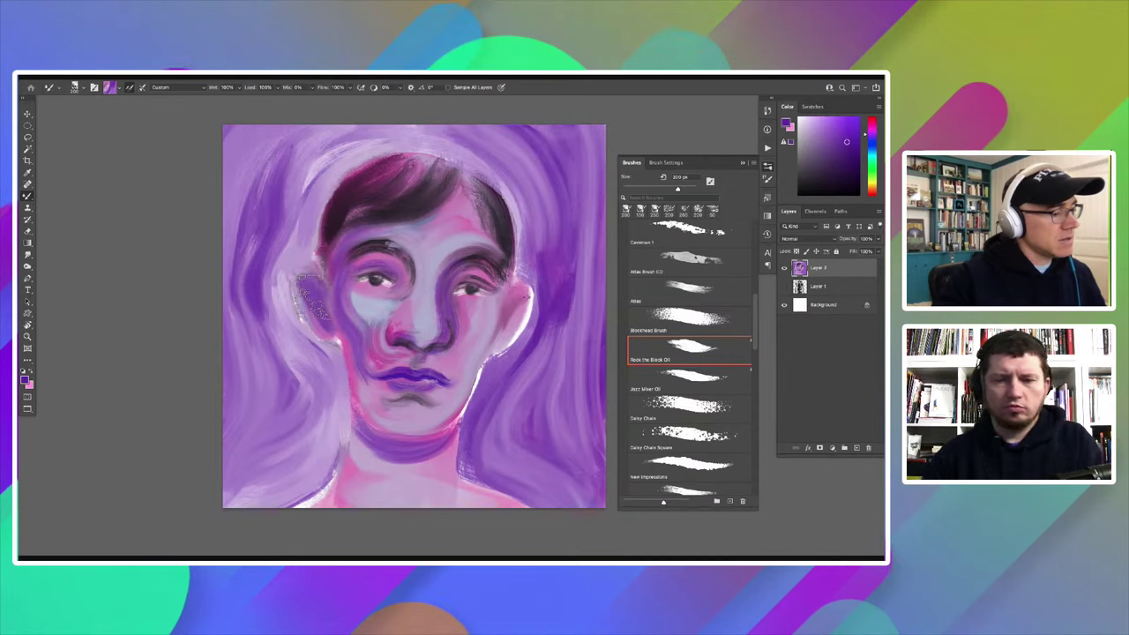
left_click_drag(296, 283, 326, 330)
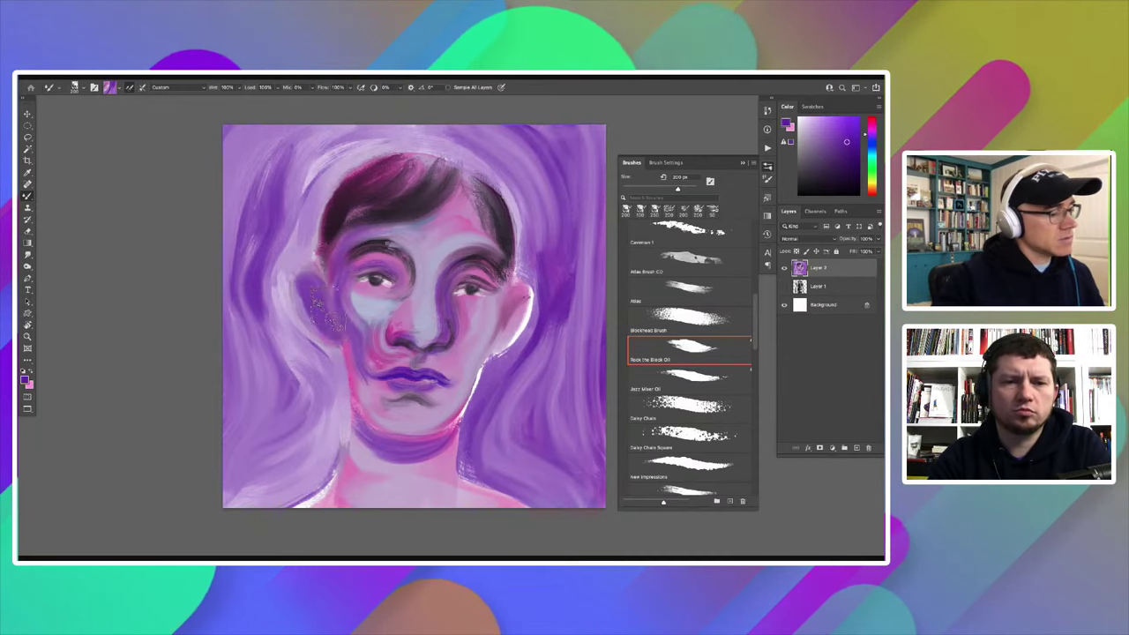
left_click_drag(346, 402, 348, 353)
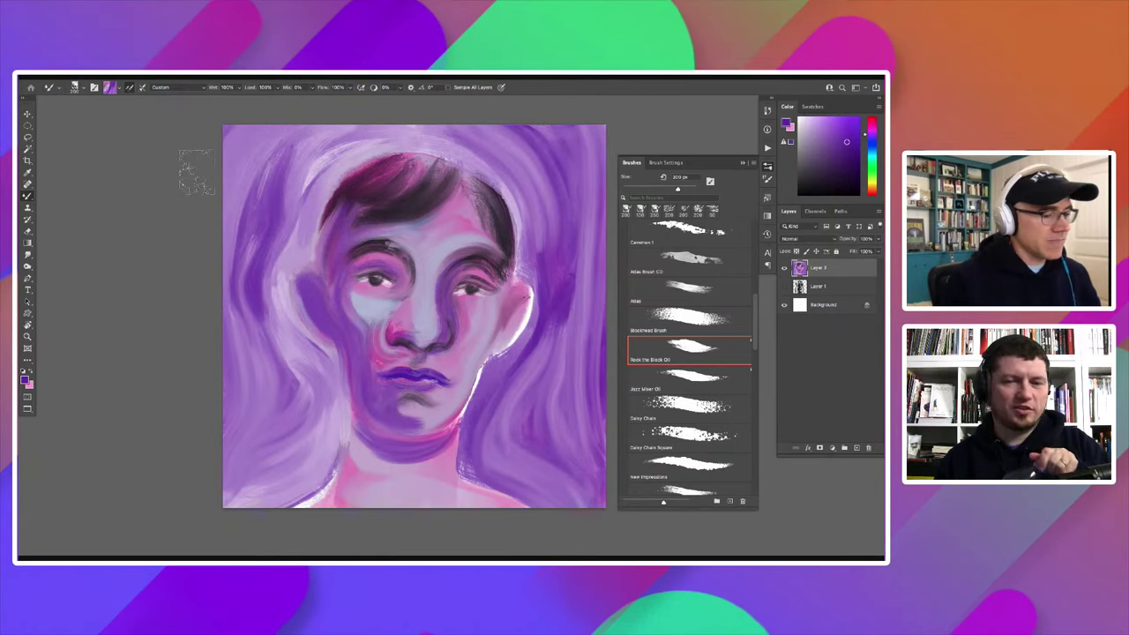
Step: Sample the hair's dark purple and paint blended strands down the left hair toward the jaw
left_click(430, 184, "alt")
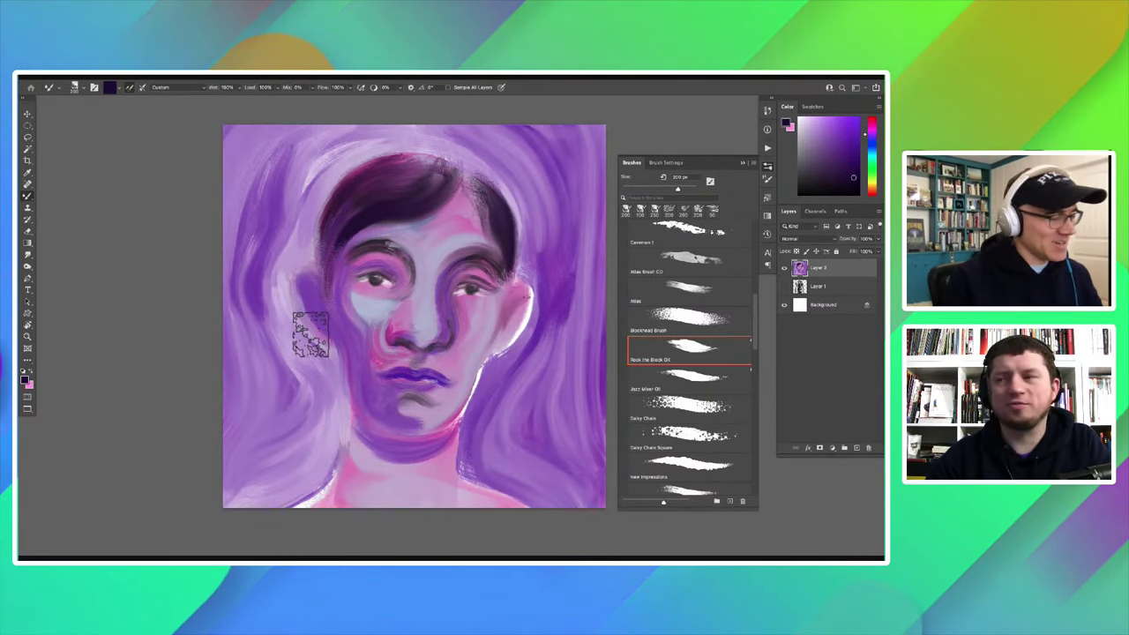
left_click_drag(304, 349, 308, 310)
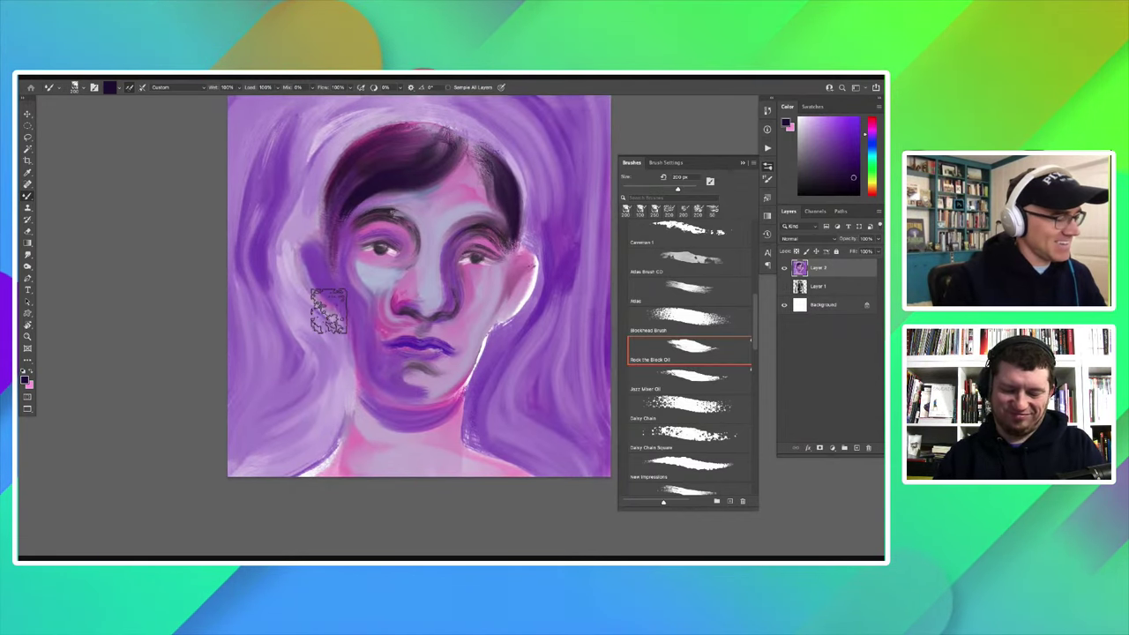
mouse_move(294, 260)
left_mouse_down()
mouse_move(304, 313)
mouse_move(330, 331)
mouse_move(335, 409)
mouse_move(252, 472)
left_mouse_up()
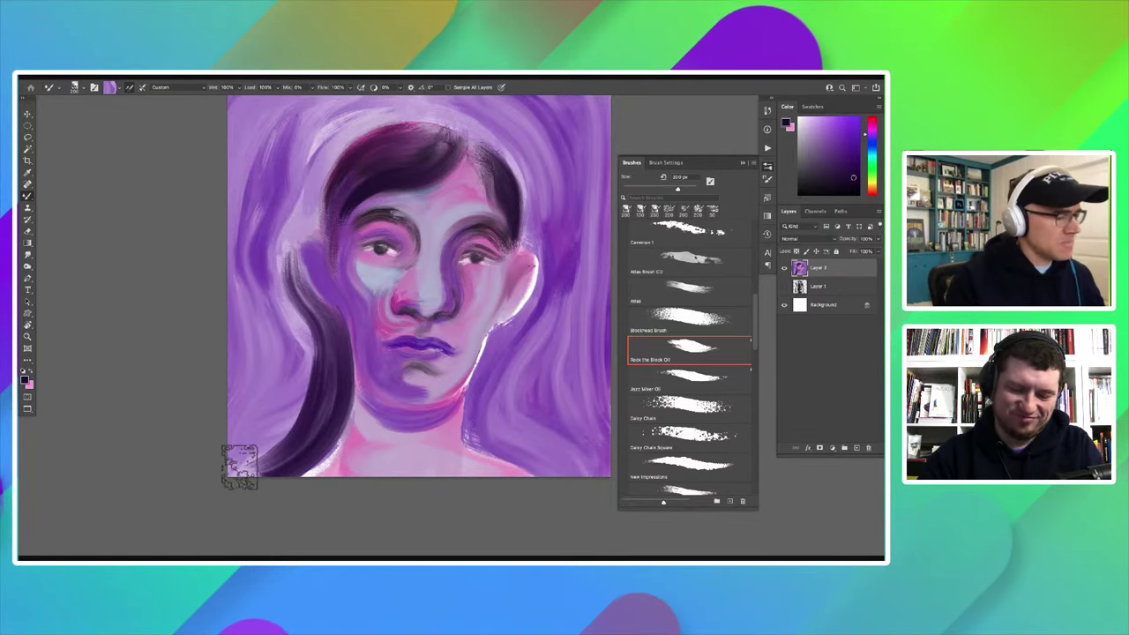
left_click_drag(232, 458, 264, 456)
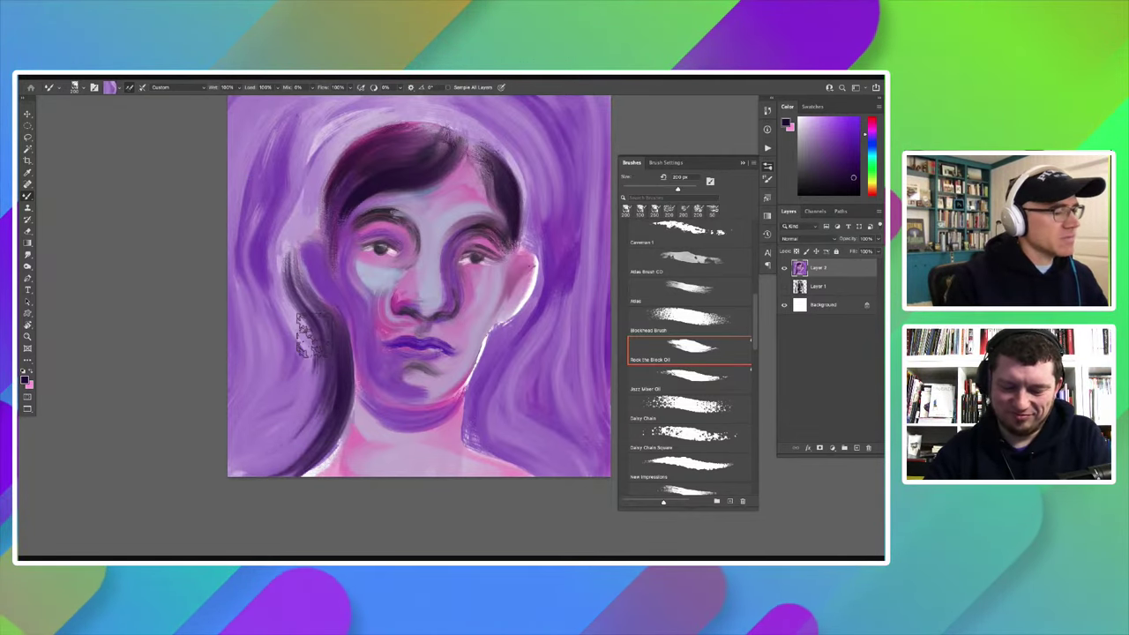
mouse_move(293, 229)
left_mouse_down()
mouse_move(297, 295)
mouse_move(300, 278)
mouse_move(333, 370)
left_mouse_up()
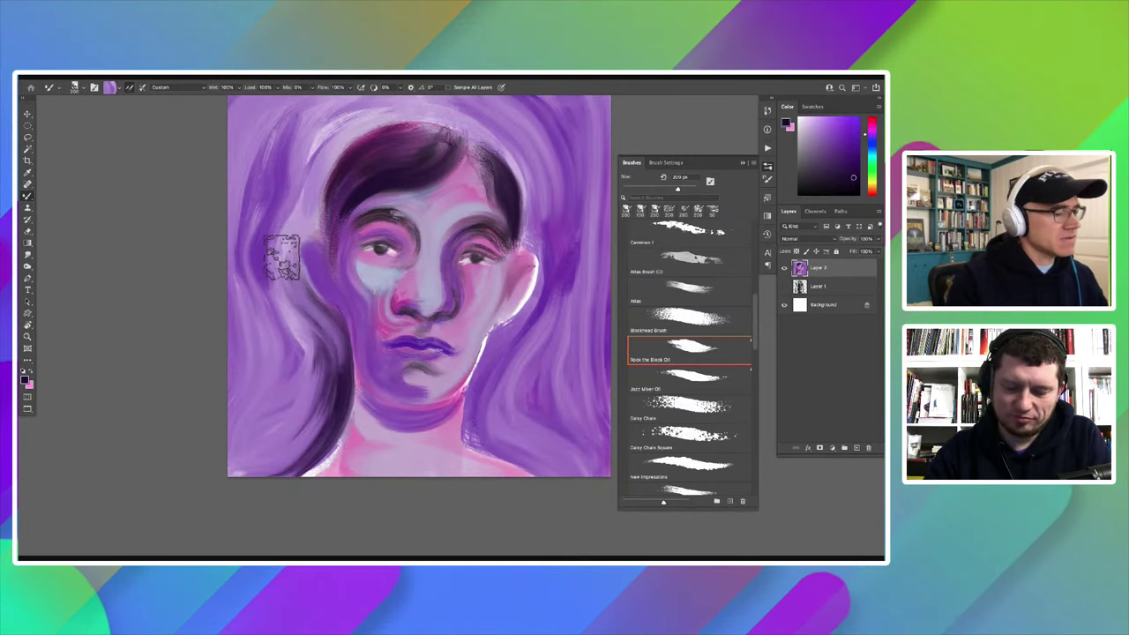
mouse_move(282, 256)
left_mouse_down()
mouse_move(315, 391)
mouse_move(337, 407)
left_mouse_up()
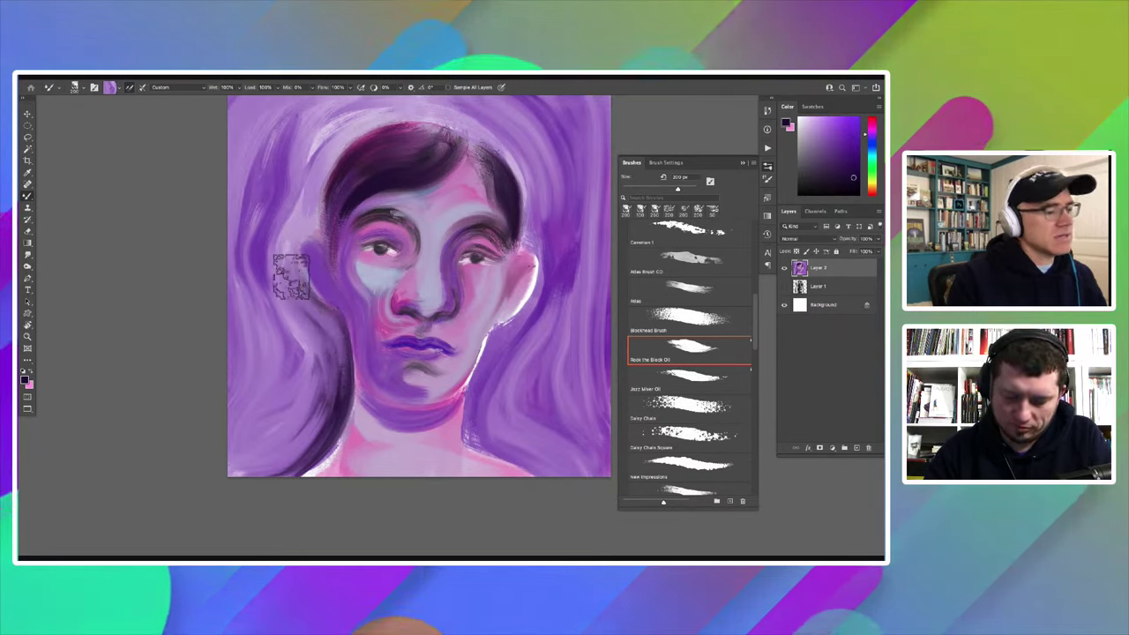
mouse_move(290, 265)
left_mouse_down()
mouse_move(322, 373)
mouse_move(310, 360)
mouse_move(307, 410)
mouse_move(265, 446)
mouse_move(308, 433)
mouse_move(336, 378)
mouse_move(266, 447)
left_mouse_up()
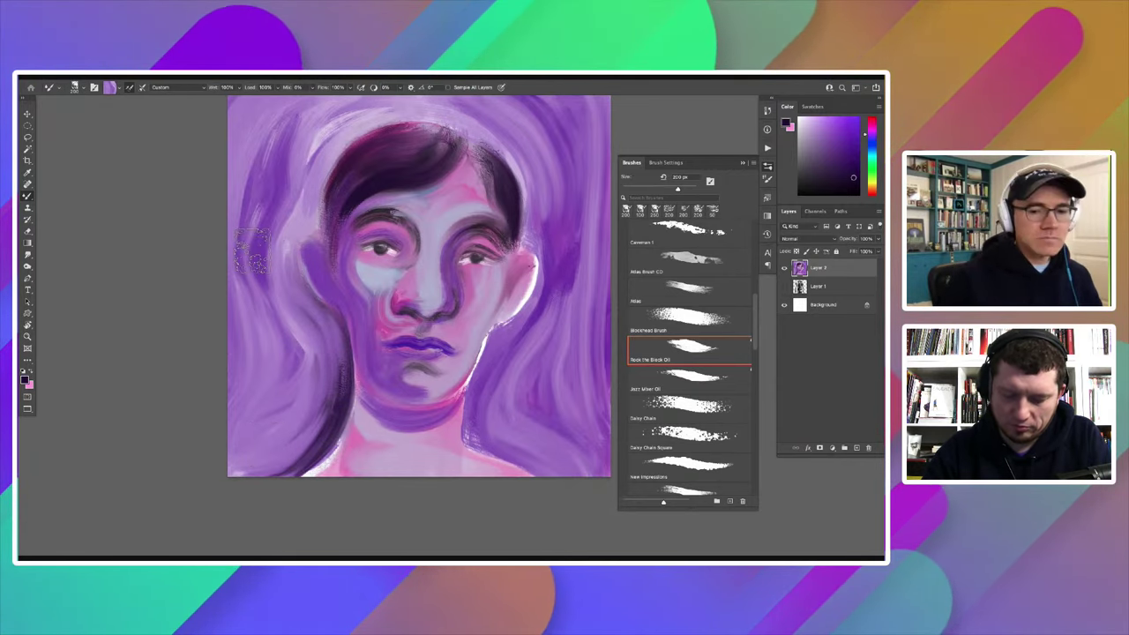
Step: At 100 px brush size, paint light blue over the nose bridge and reshape the right nostril
left_click_drag(328, 295, 305, 338)
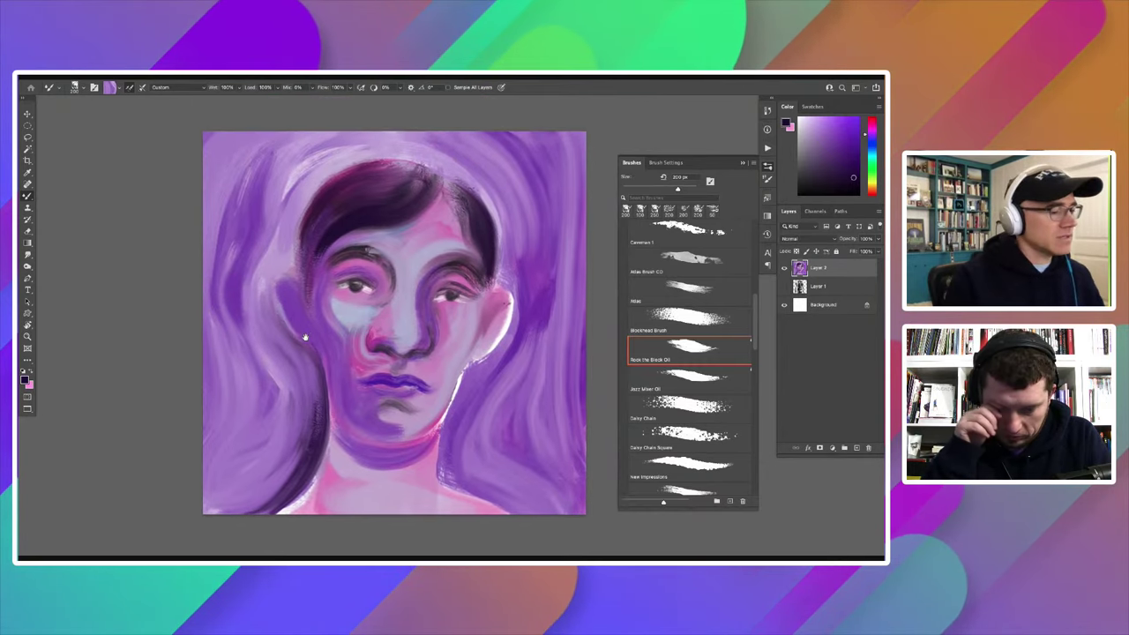
scroll(379, 299, "up", 3)
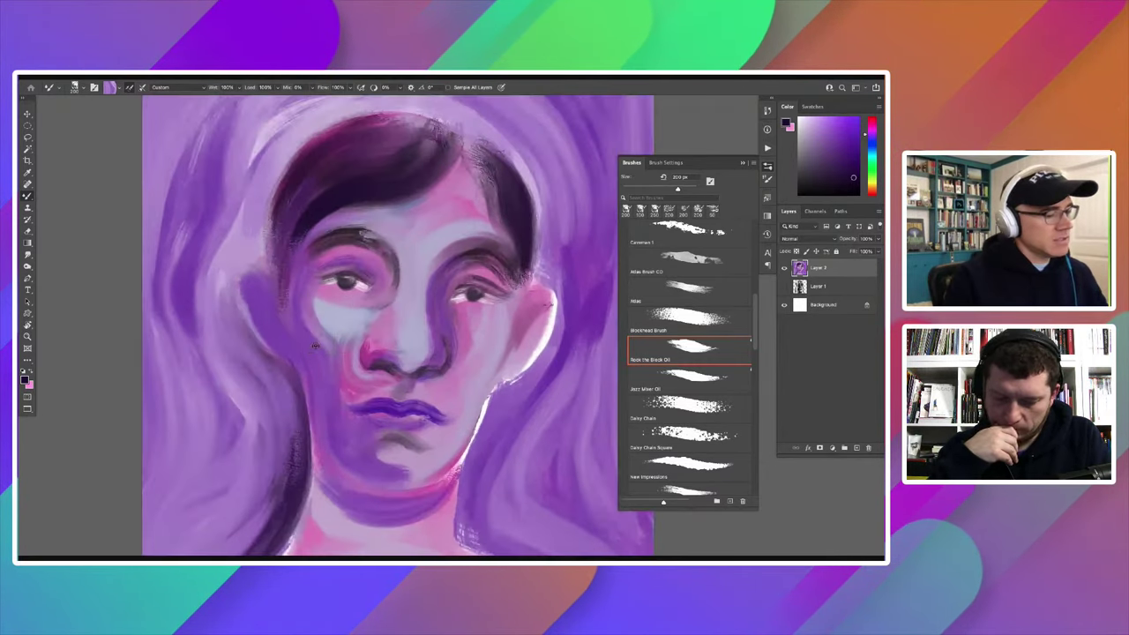
key("bracketleft")
key("bracketleft")
key("bracketleft")
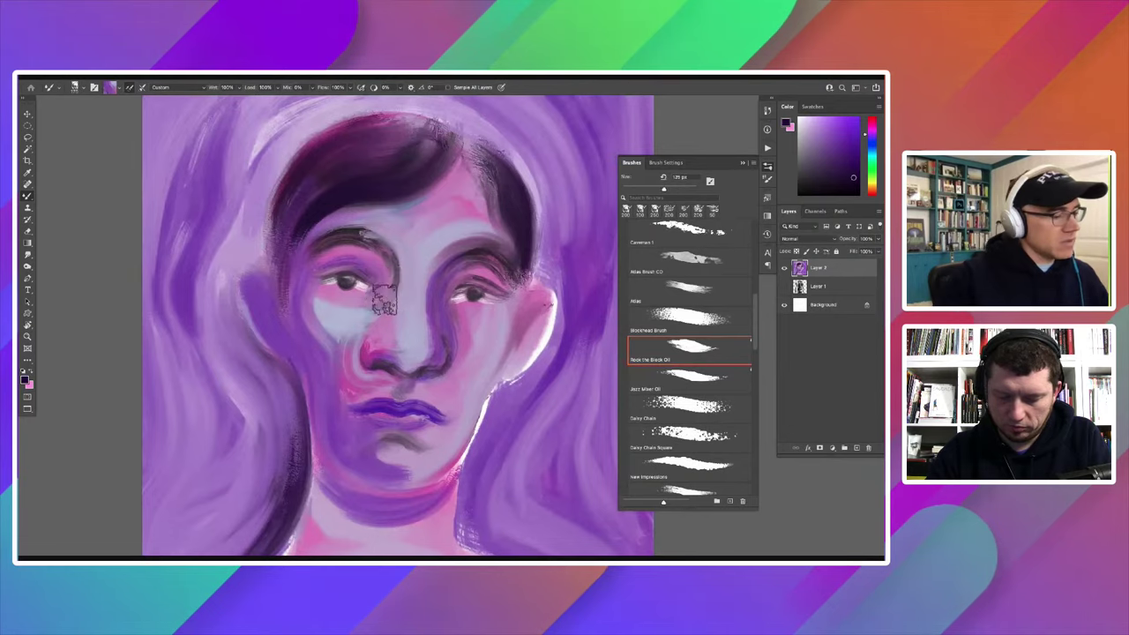
key("bracketleft")
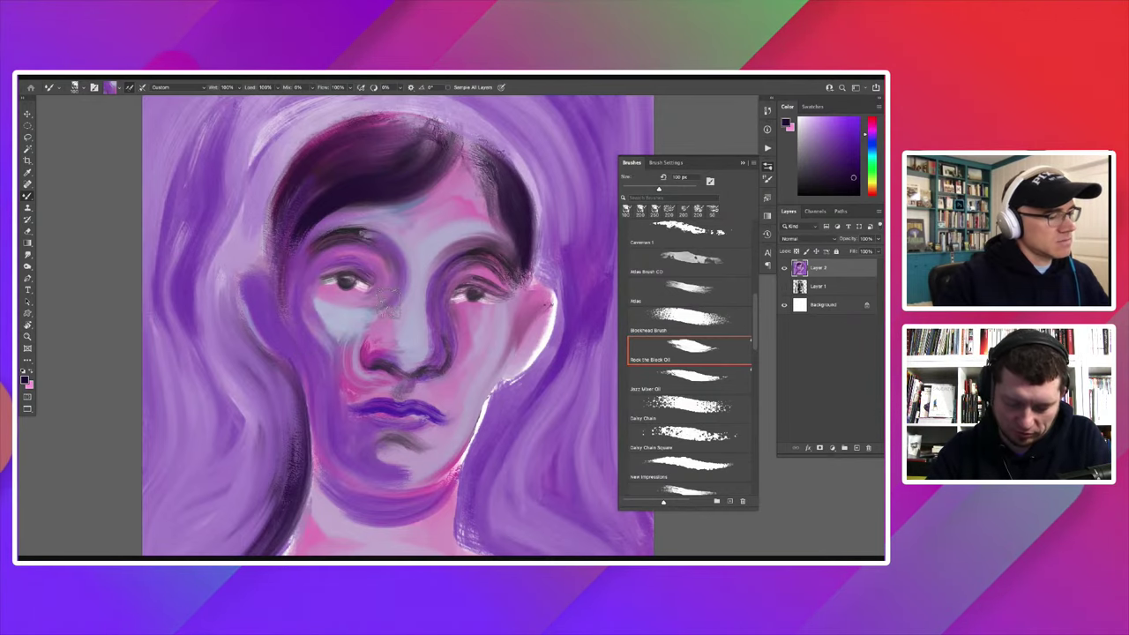
left_click_drag(389, 357, 408, 296)
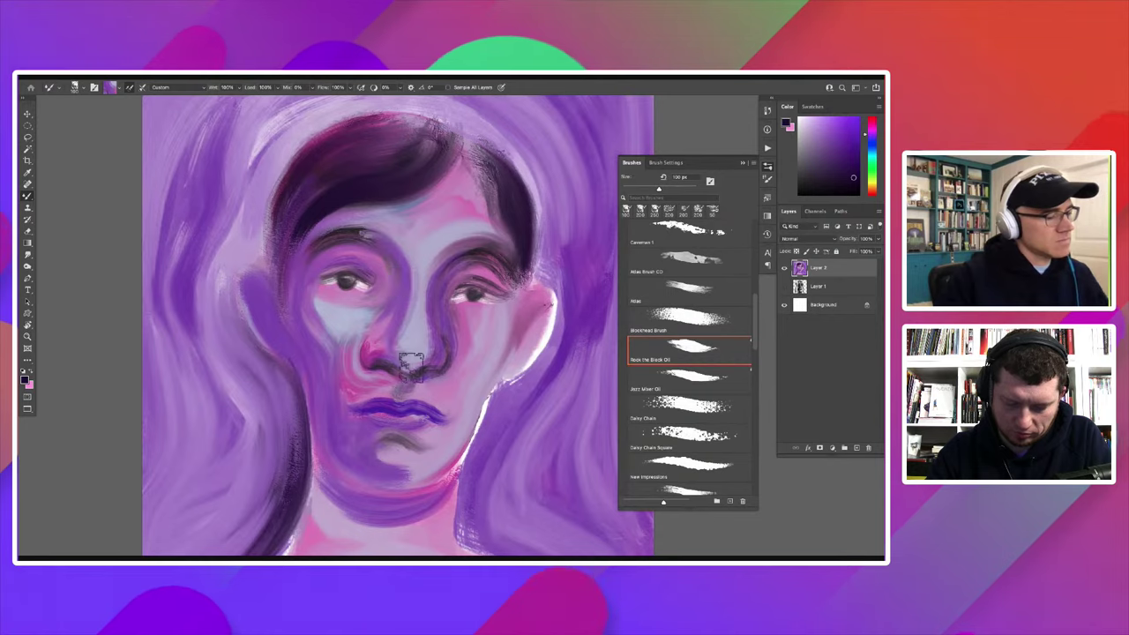
left_click_drag(423, 353, 407, 363)
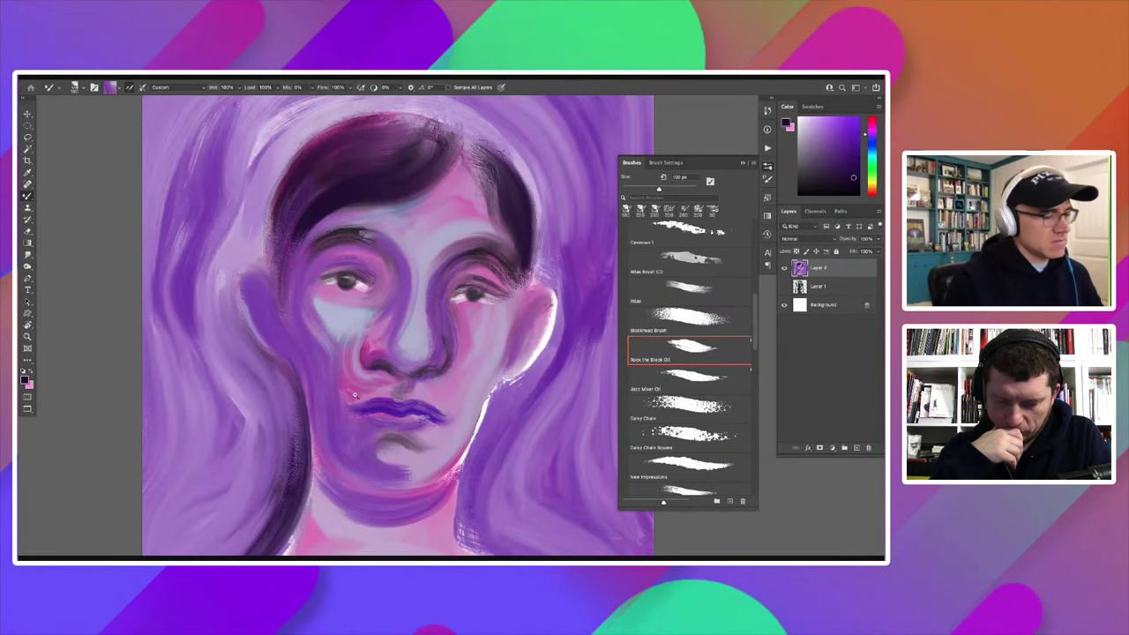
scroll(308, 378, "down", 1)
scroll(308, 377, "down", 2)
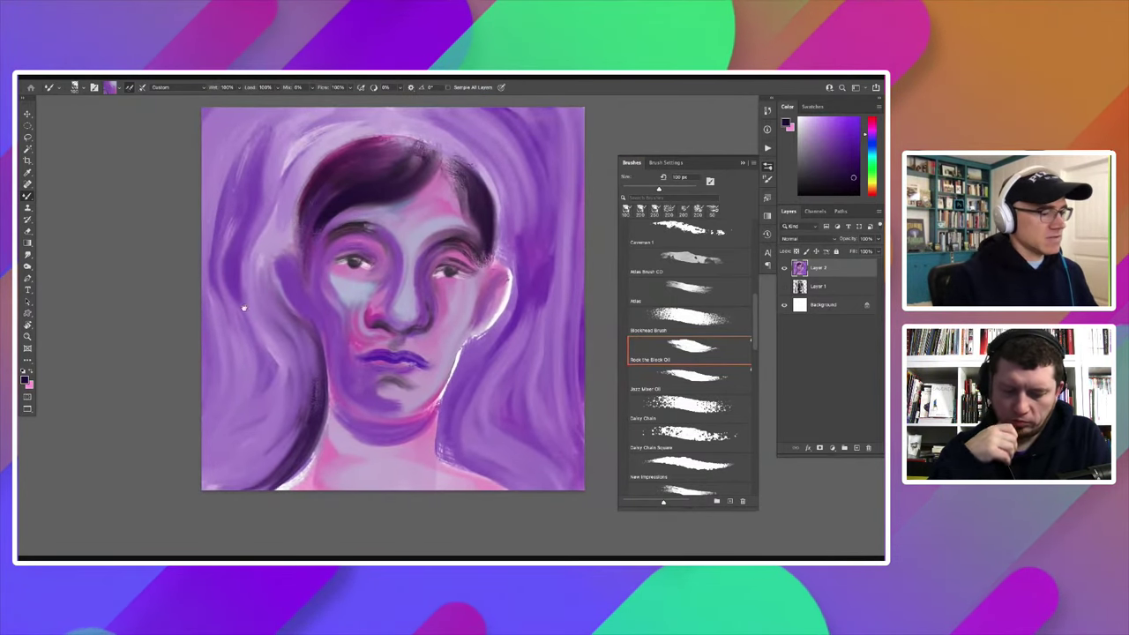
Step: Hide the portrait layers and add a new empty layer on top
left_click(784, 267)
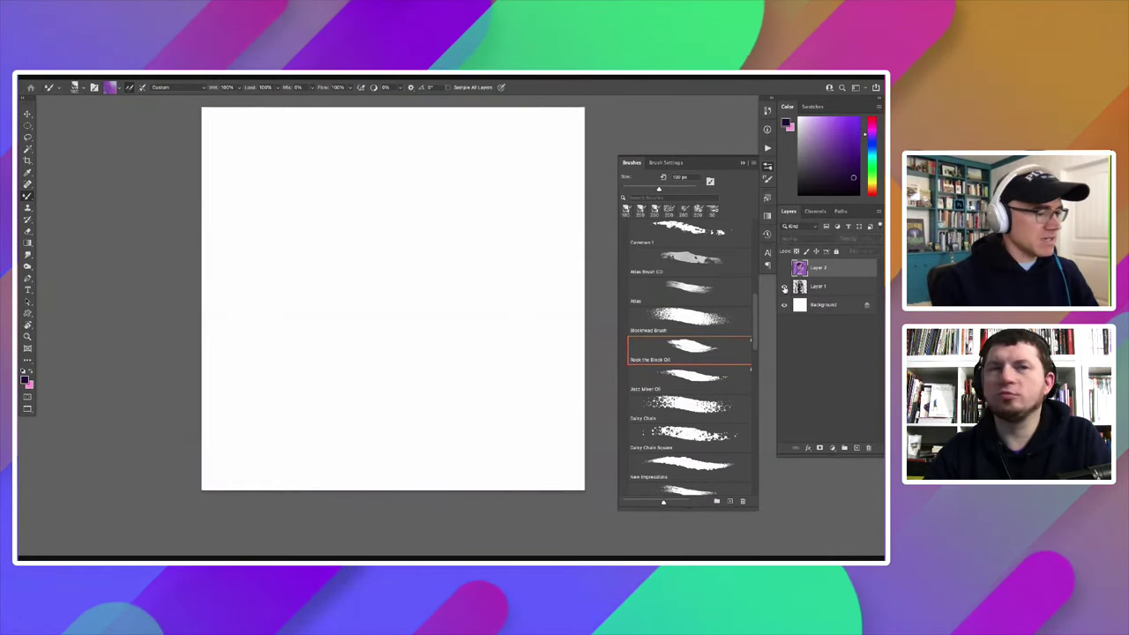
left_click(784, 287)
left_click(784, 286)
left_click(783, 267)
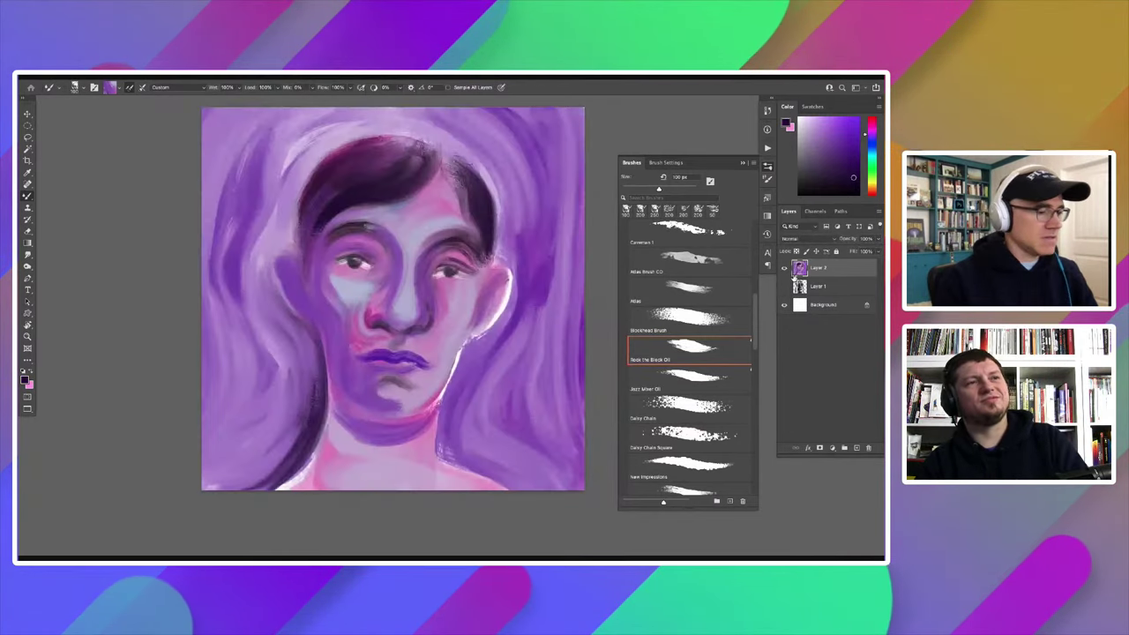
left_click(784, 267)
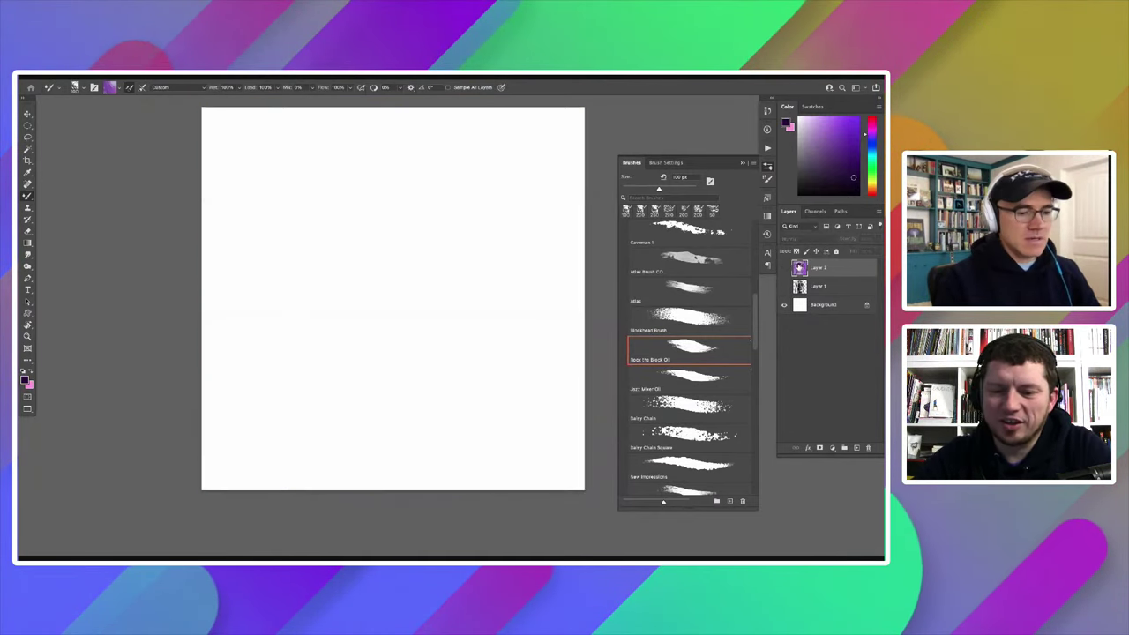
left_click(855, 447)
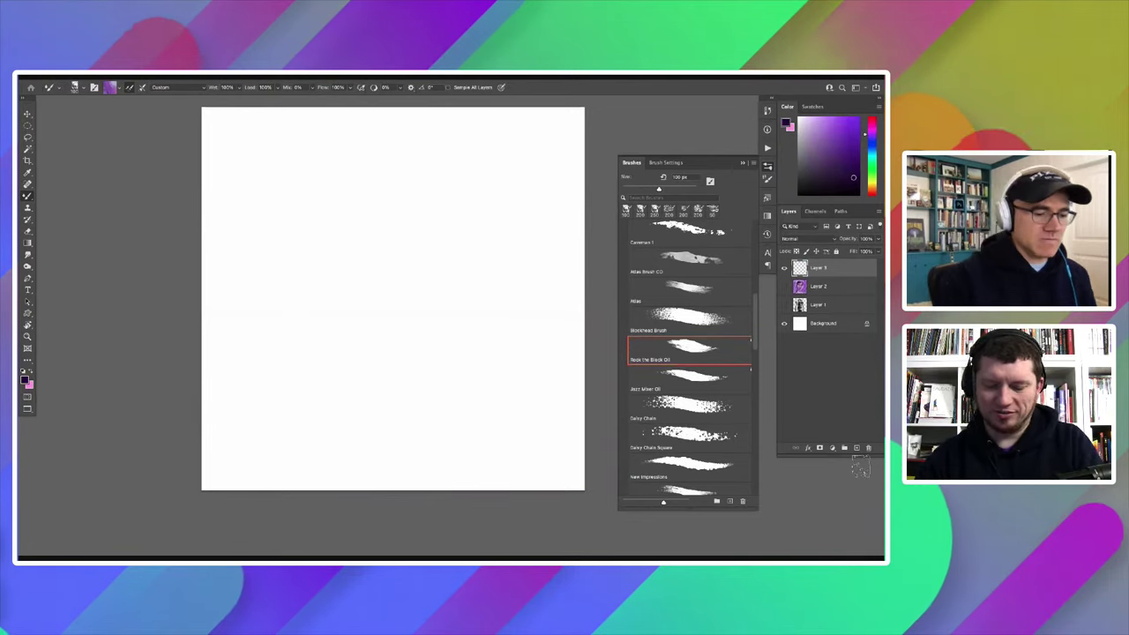
Step: Load a Cubed brush from the Halftones brush group
left_click_drag(380, 323, 368, 339)
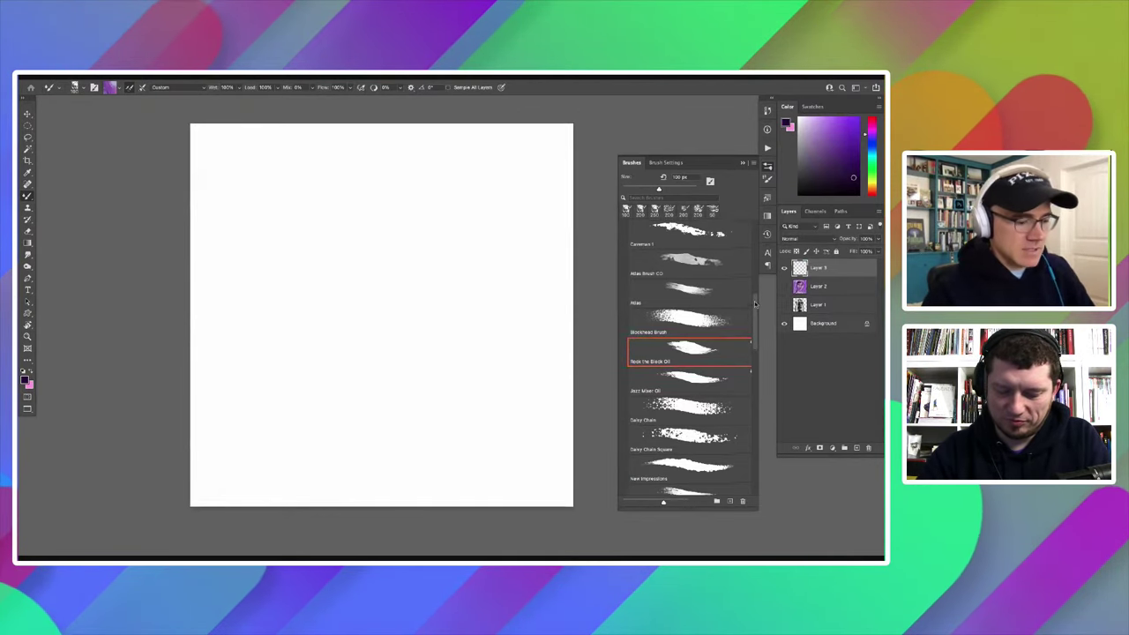
scroll(688, 291, "up", 10)
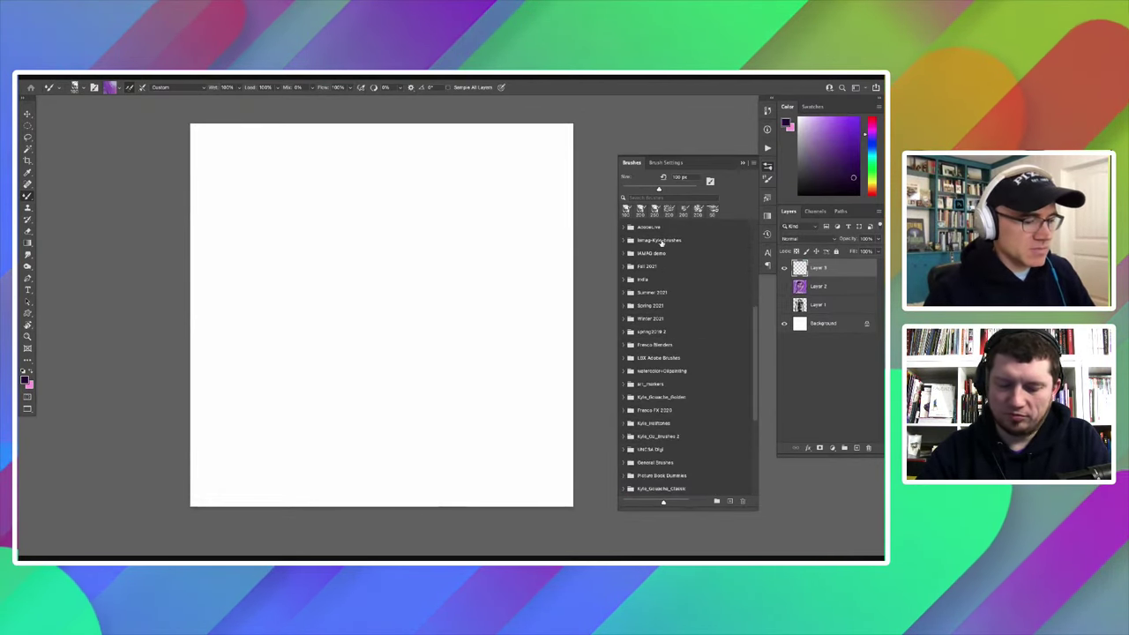
scroll(629, 365, "down", 5)
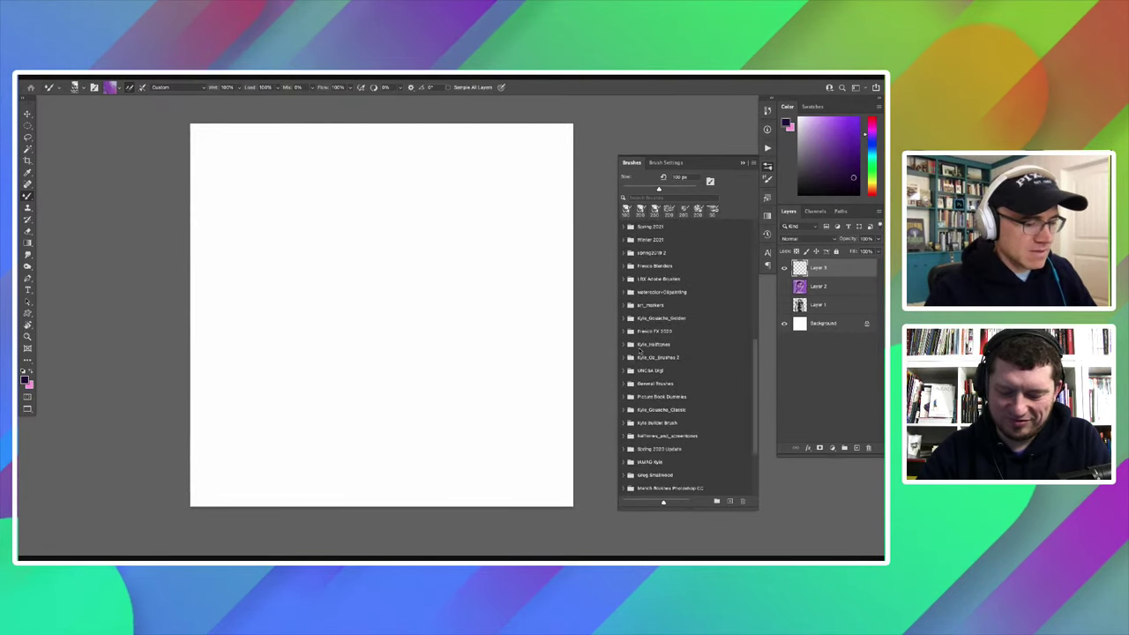
scroll(629, 365, "down", 1)
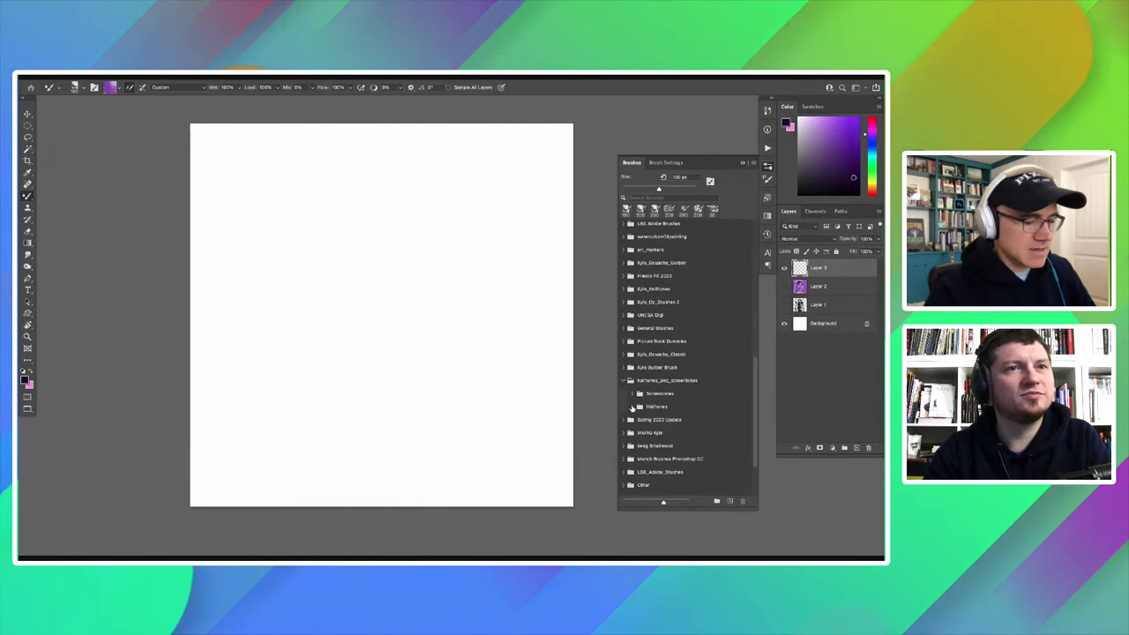
left_click(631, 407)
scroll(707, 281, "down", 5)
scroll(707, 282, "down", 5)
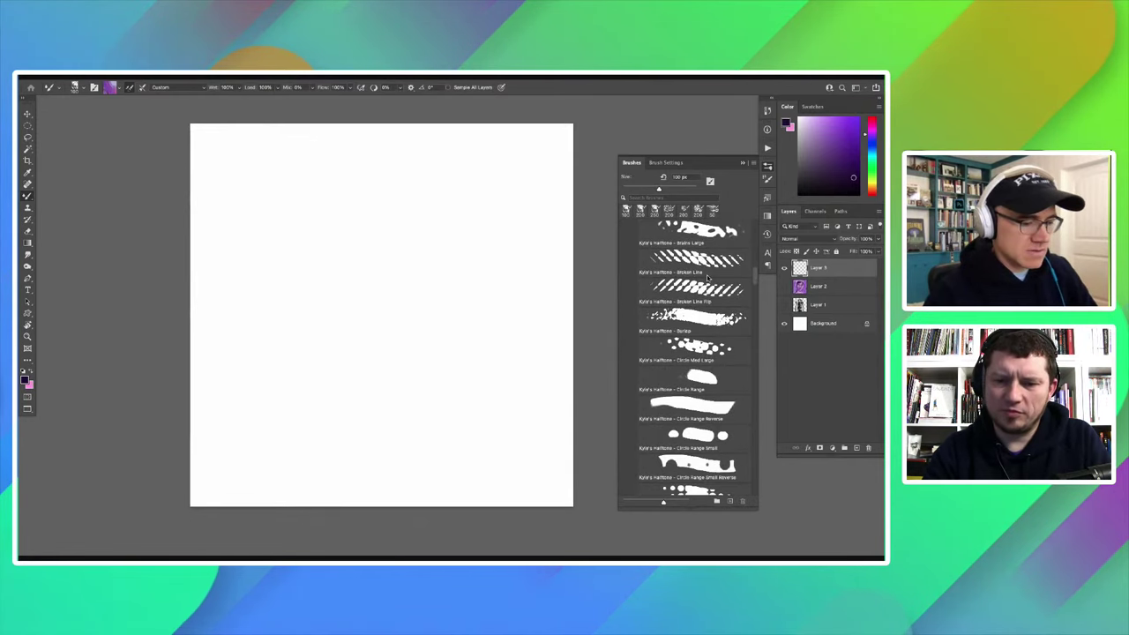
scroll(707, 281, "down", 5)
scroll(707, 281, "down", 5)
scroll(707, 287, "down", 1)
scroll(707, 287, "down", 1)
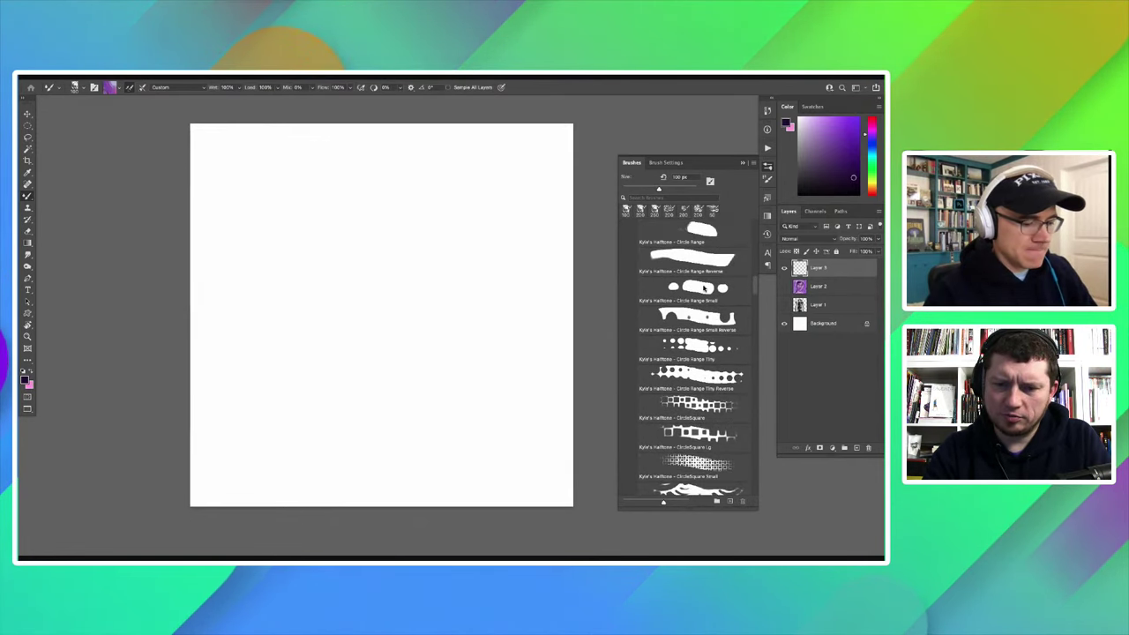
scroll(705, 290, "down", 1)
scroll(705, 291, "down", 2)
scroll(701, 293, "down", 1)
scroll(701, 297, "down", 2)
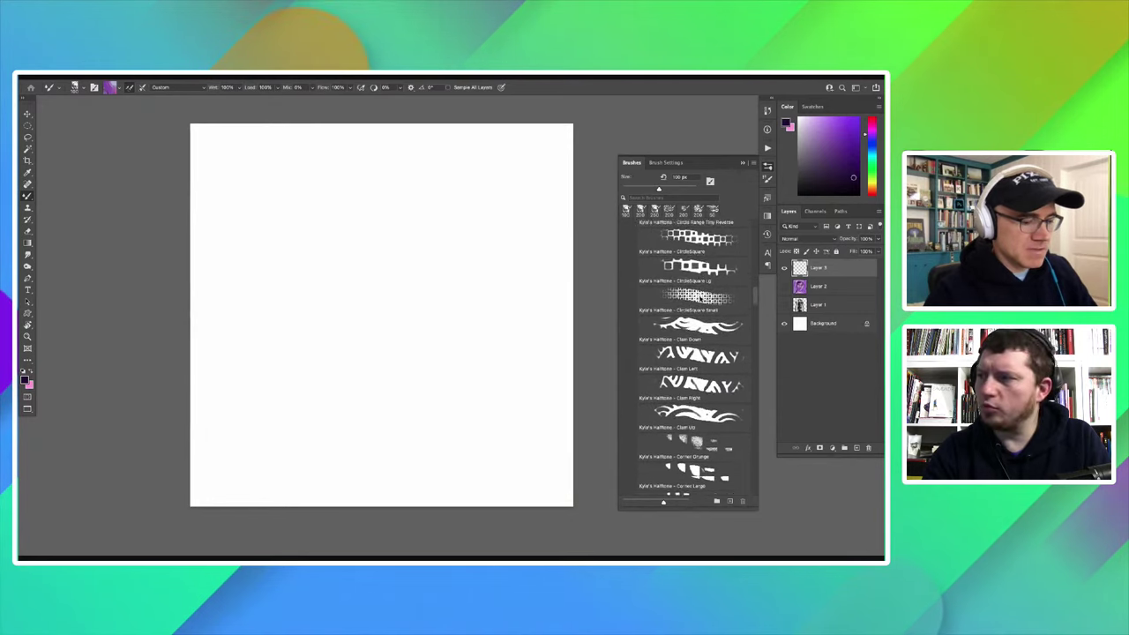
scroll(701, 300, "down", 1)
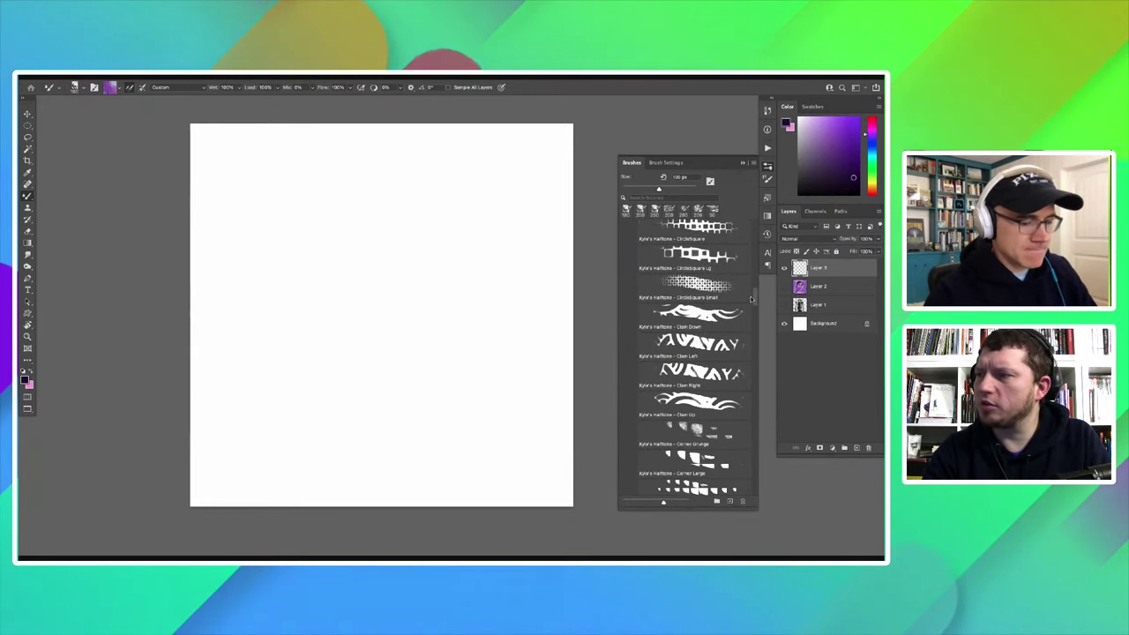
scroll(752, 300, "down", 4)
scroll(736, 305, "down", 3)
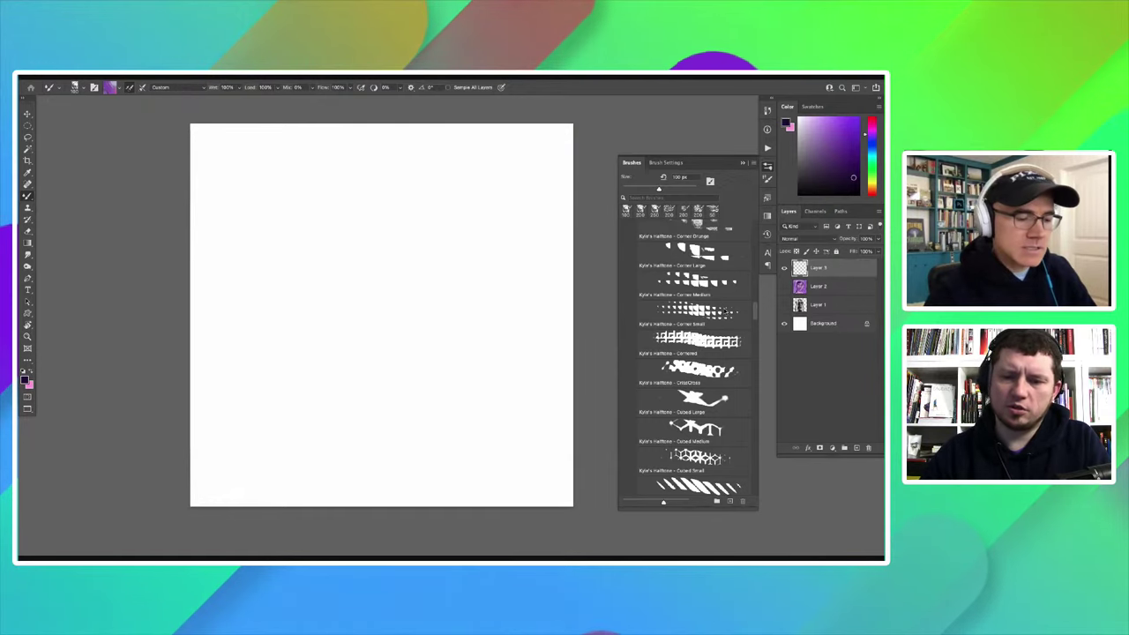
scroll(724, 312, "down", 1)
scroll(724, 316, "down", 1)
scroll(723, 321, "down", 1)
scroll(722, 328, "down", 1)
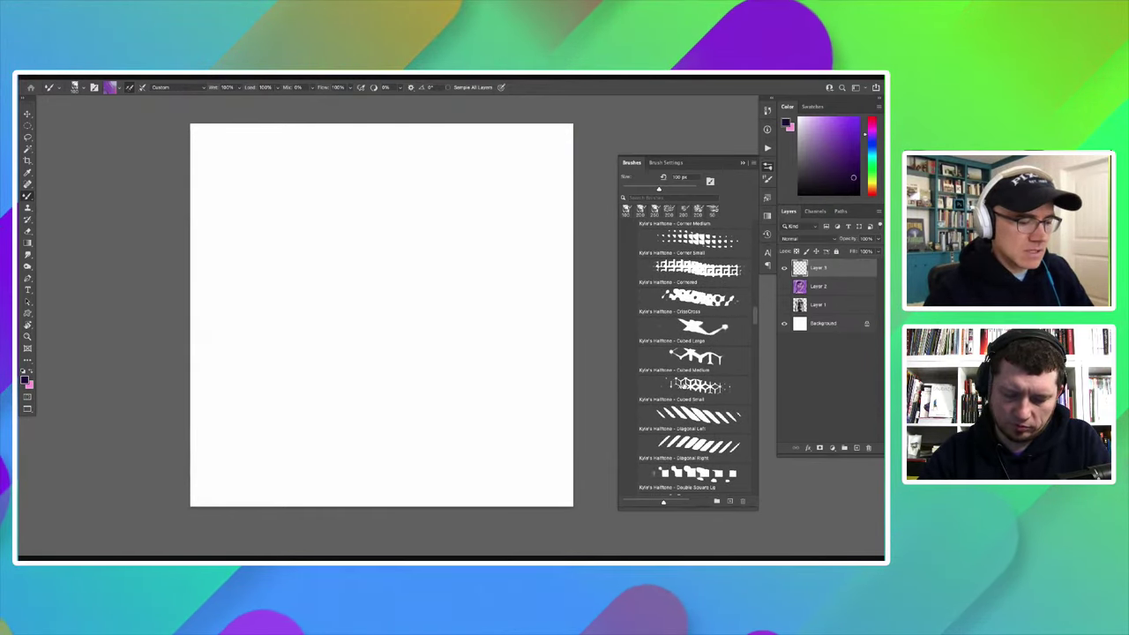
double_click(696, 386)
Step: Lasso a freehand cloud outline with drips hanging down on the blank canvas
key("l")
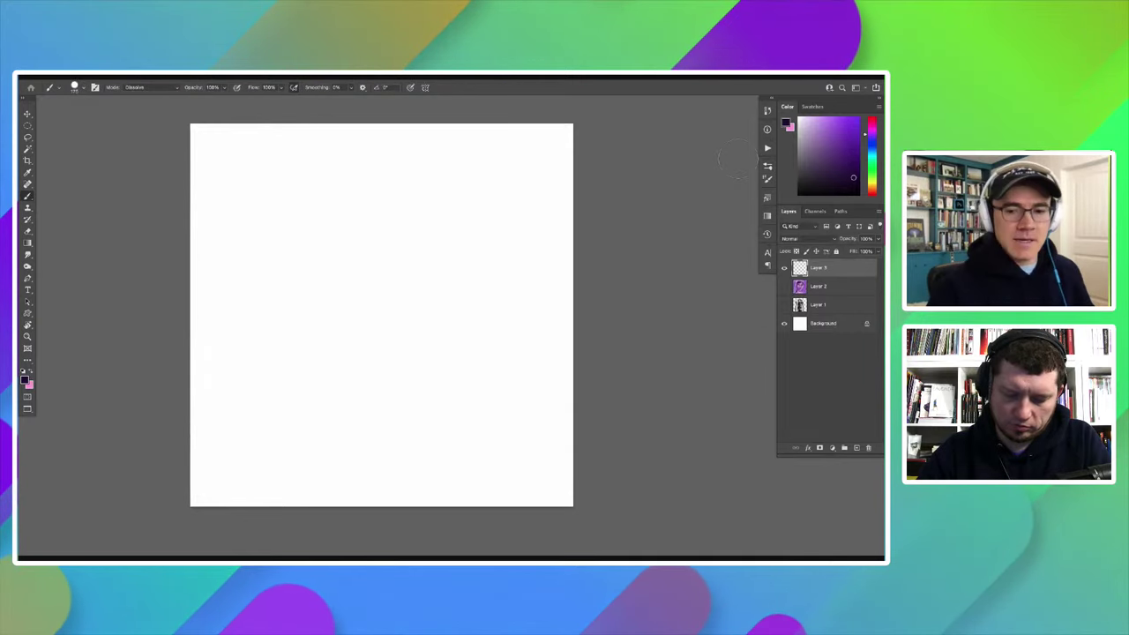
left_click_drag(366, 334, 374, 341)
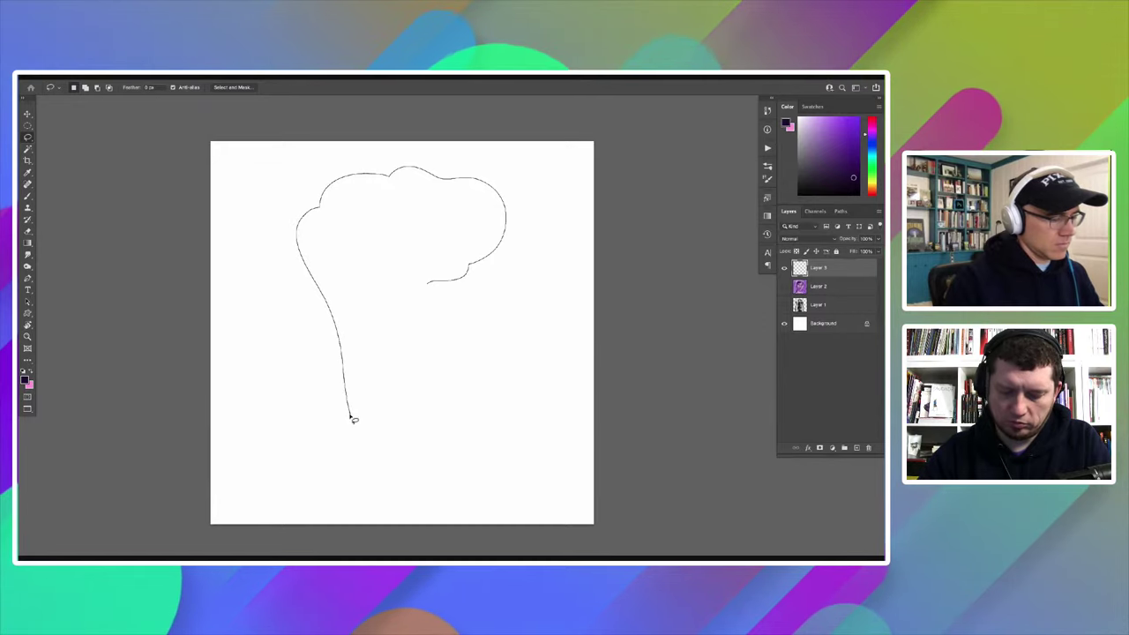
mouse_move(353, 419)
left_mouse_down()
mouse_move(365, 357)
mouse_move(352, 305)
mouse_move(377, 305)
mouse_move(397, 360)
mouse_move(416, 370)
left_mouse_up()
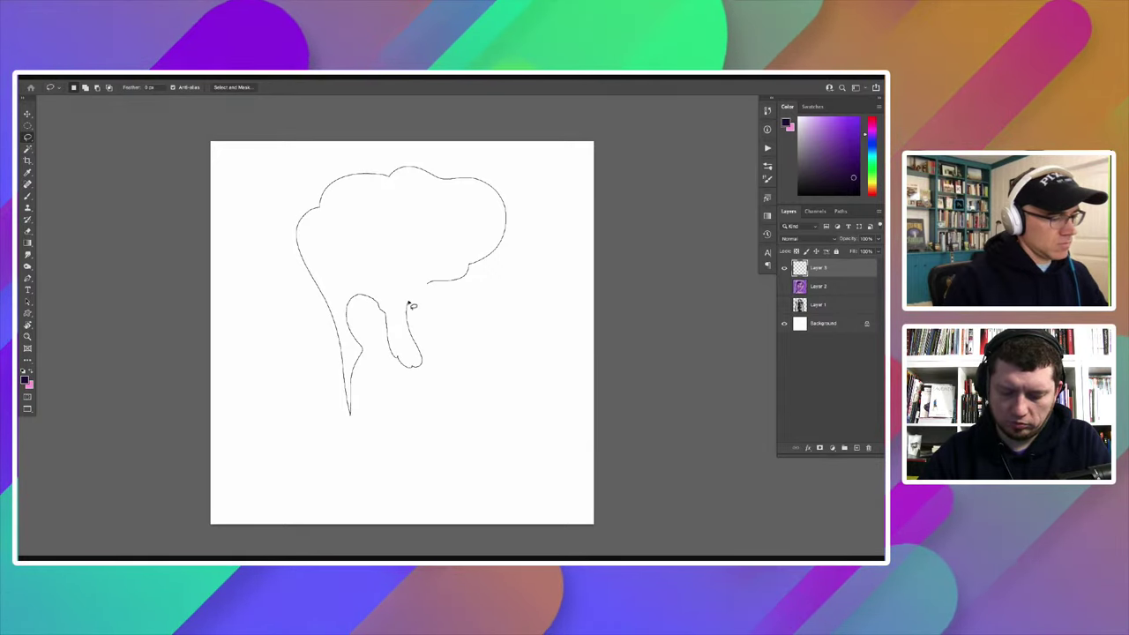
left_click_drag(431, 289, 432, 284)
Step: Paint dark purple halftone dots inside the cloud selection, densest on the right lobe and left drip
key("b")
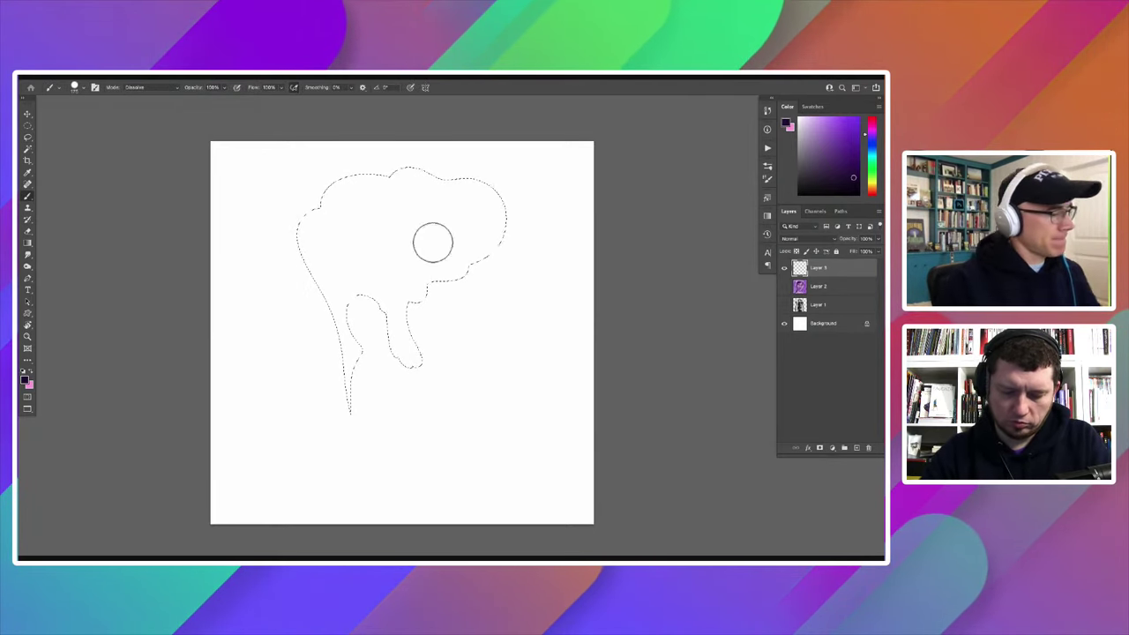
mouse_move(488, 179)
left_mouse_down()
mouse_move(433, 156)
mouse_move(423, 202)
mouse_move(385, 235)
mouse_move(332, 254)
mouse_move(328, 308)
left_mouse_up()
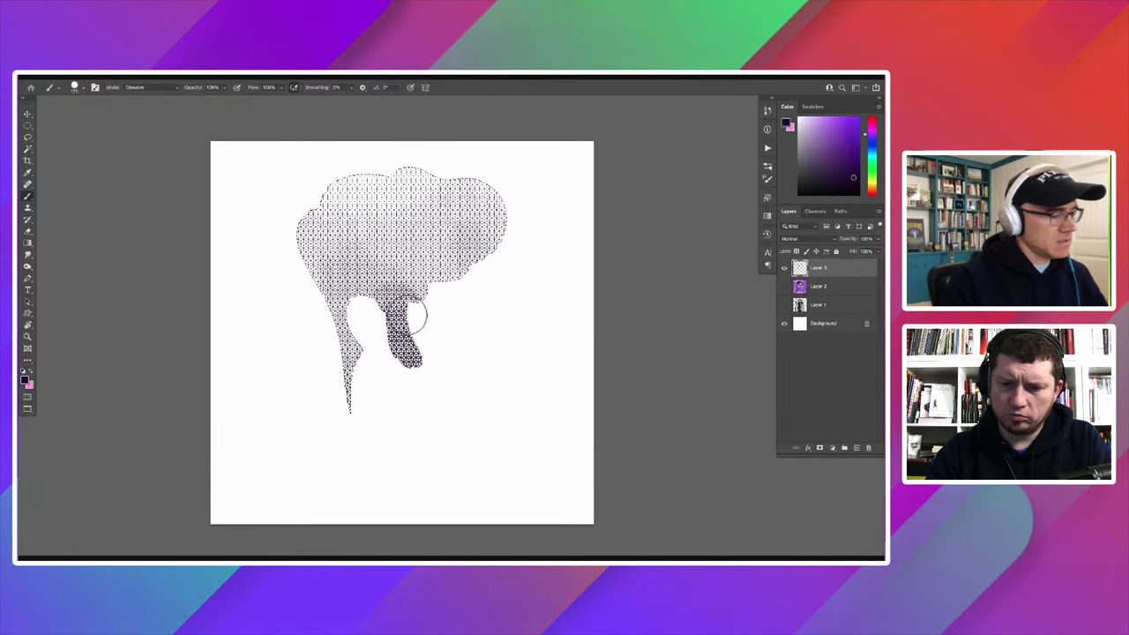
mouse_move(397, 254)
left_mouse_down()
mouse_move(462, 229)
mouse_move(374, 291)
left_mouse_up()
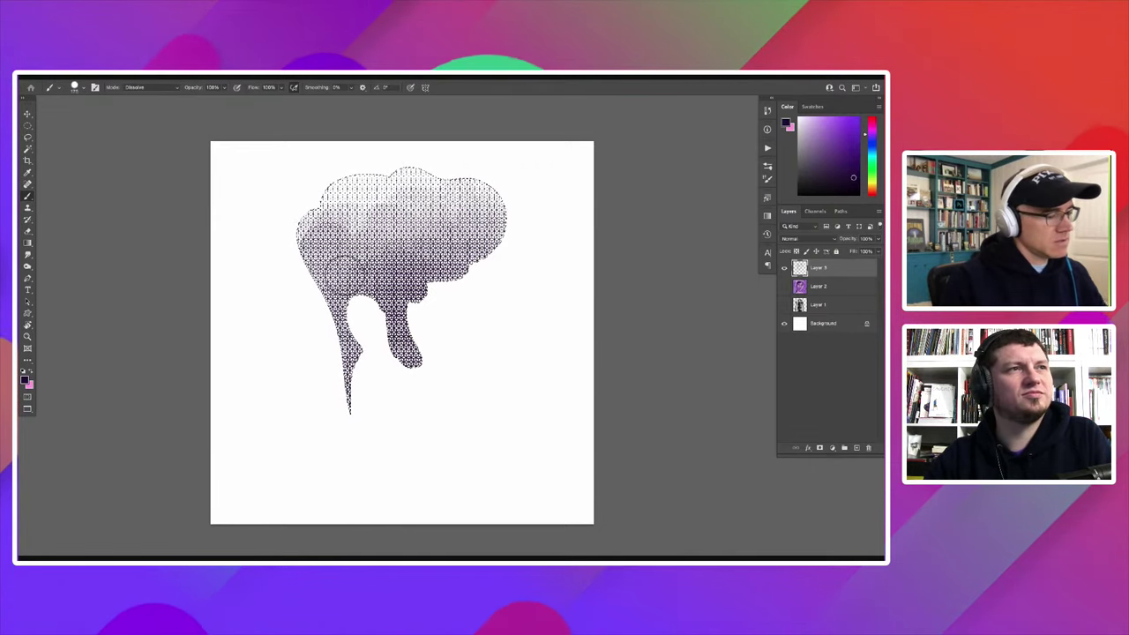
left_click_drag(345, 390, 341, 322)
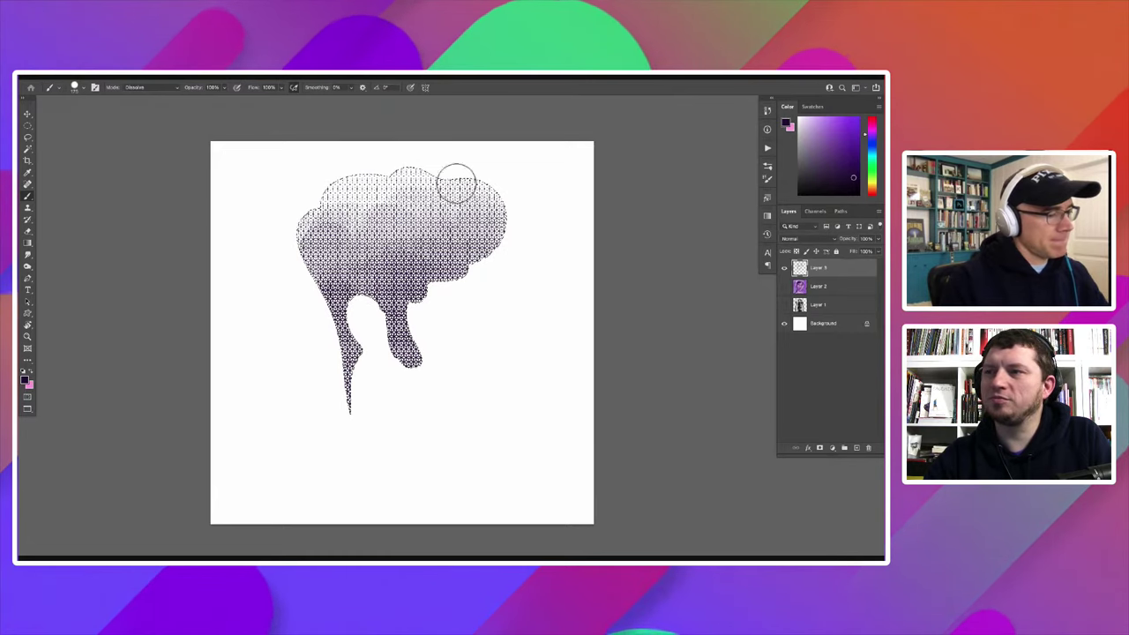
scroll(379, 256, "right", 2)
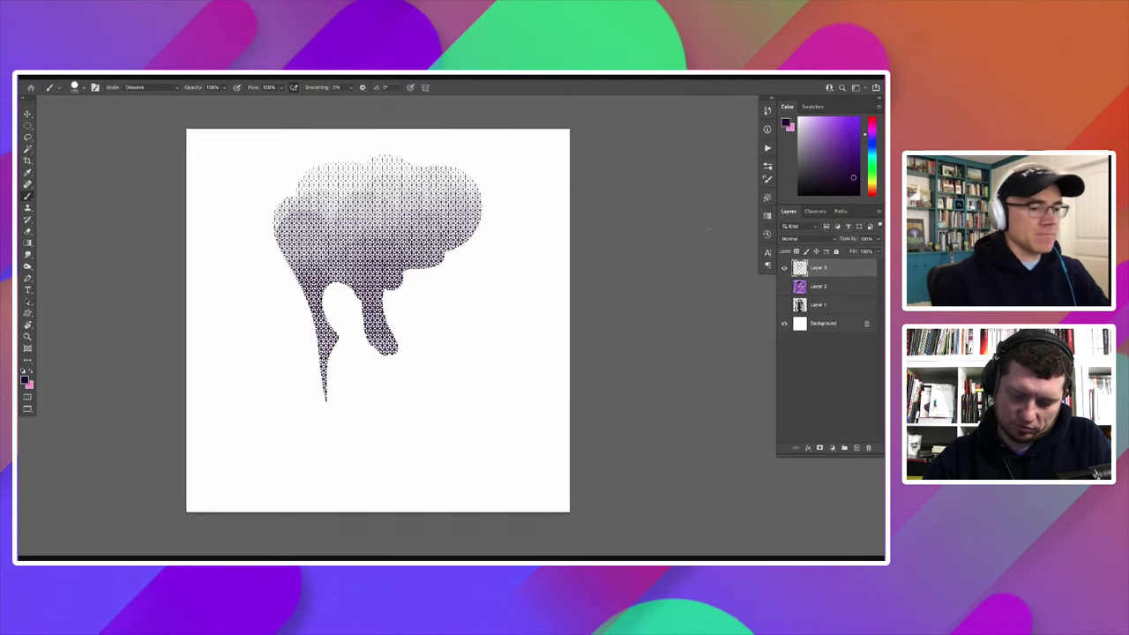
Step: Lower the halftone brush flow to 50%
left_click(767, 166)
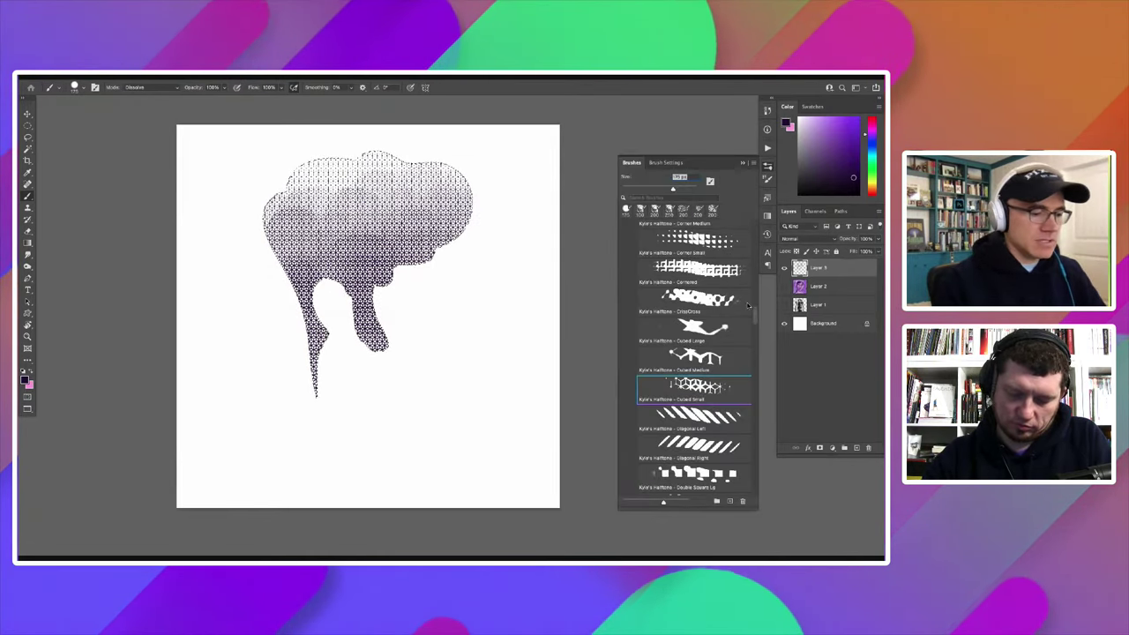
scroll(748, 305, "down", 3)
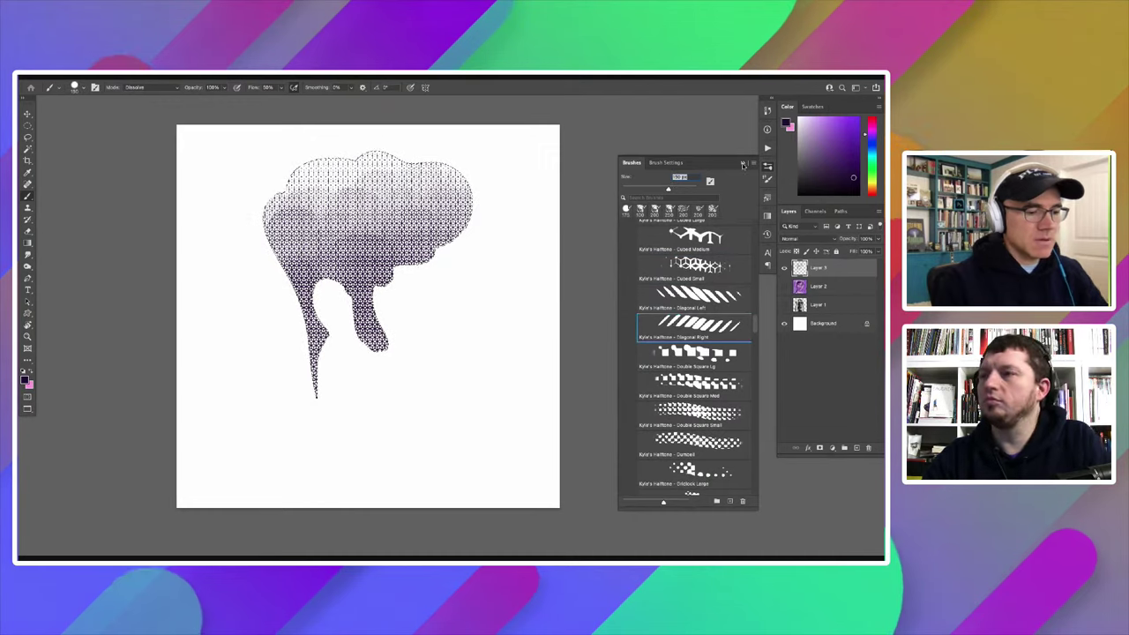
key("Return")
key("shift+5")
Step: Darken the hair's lower drip, upper right and left side with denser halftone strokes
left_click_drag(371, 340, 437, 222)
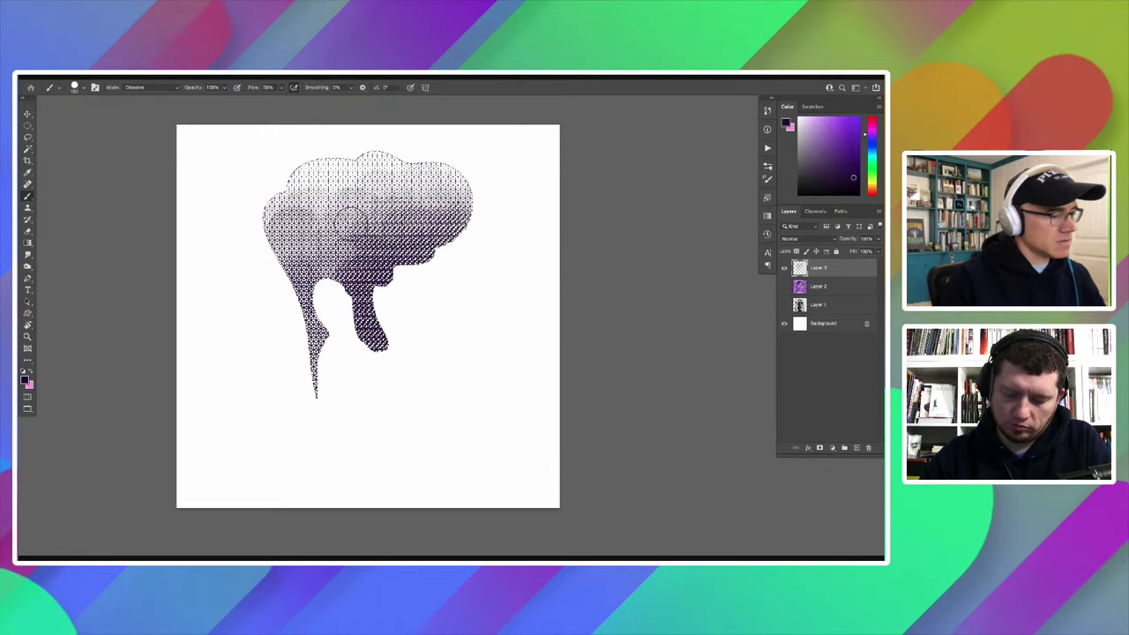
mouse_move(408, 176)
left_mouse_down()
mouse_move(391, 190)
mouse_move(342, 169)
left_mouse_up()
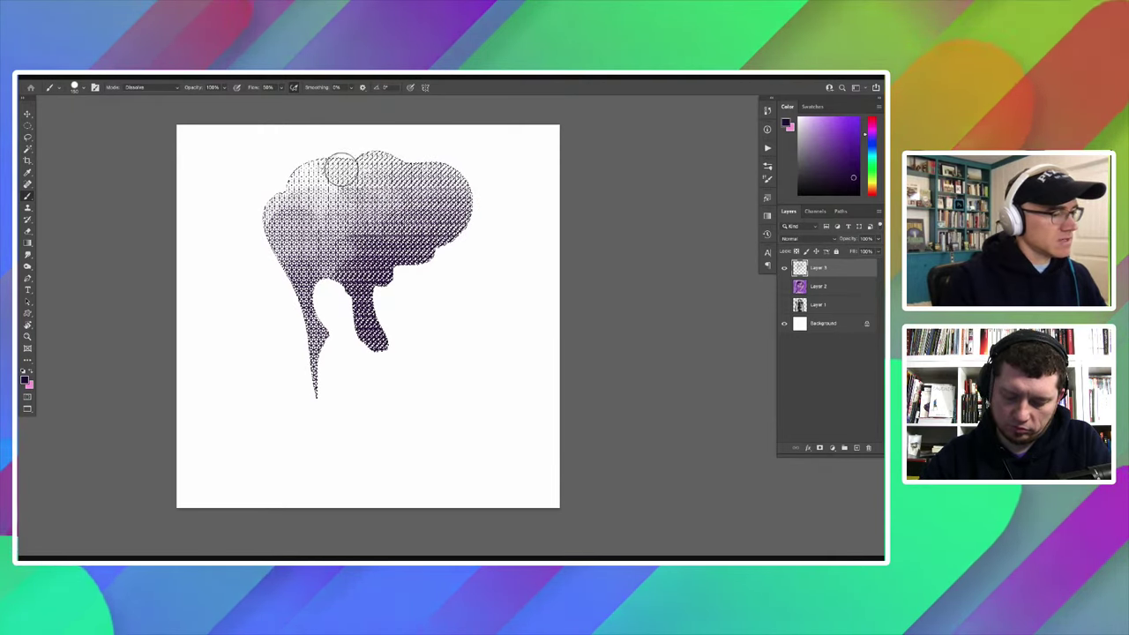
left_click_drag(278, 207, 320, 299)
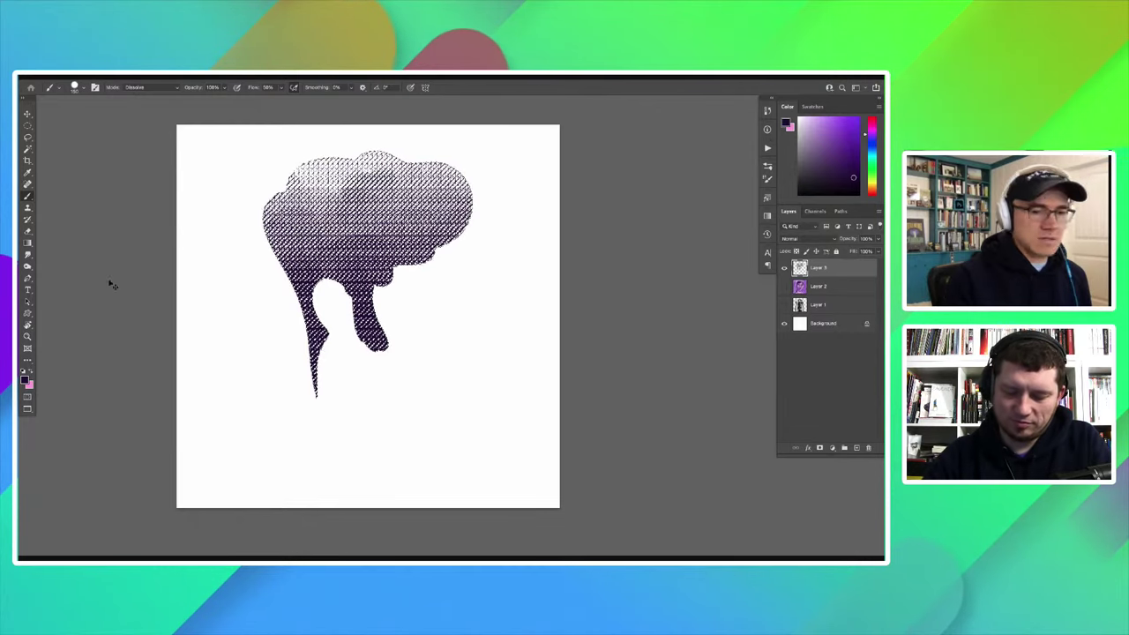
left_click_drag(341, 354, 333, 352)
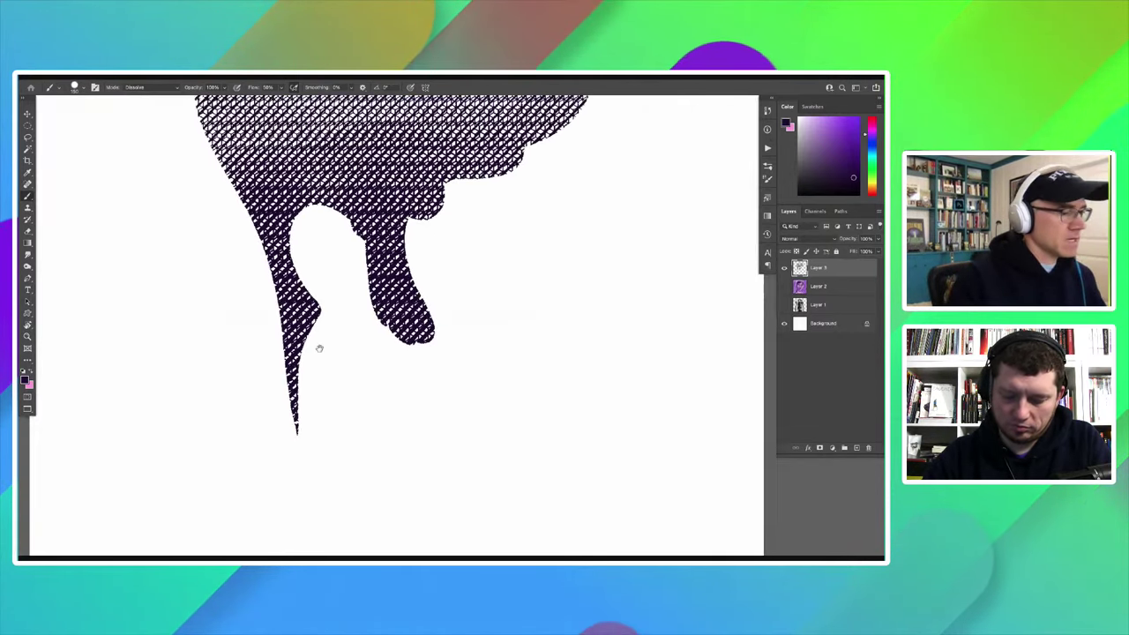
left_click_drag(333, 352, 253, 277)
key("ctrl+minus")
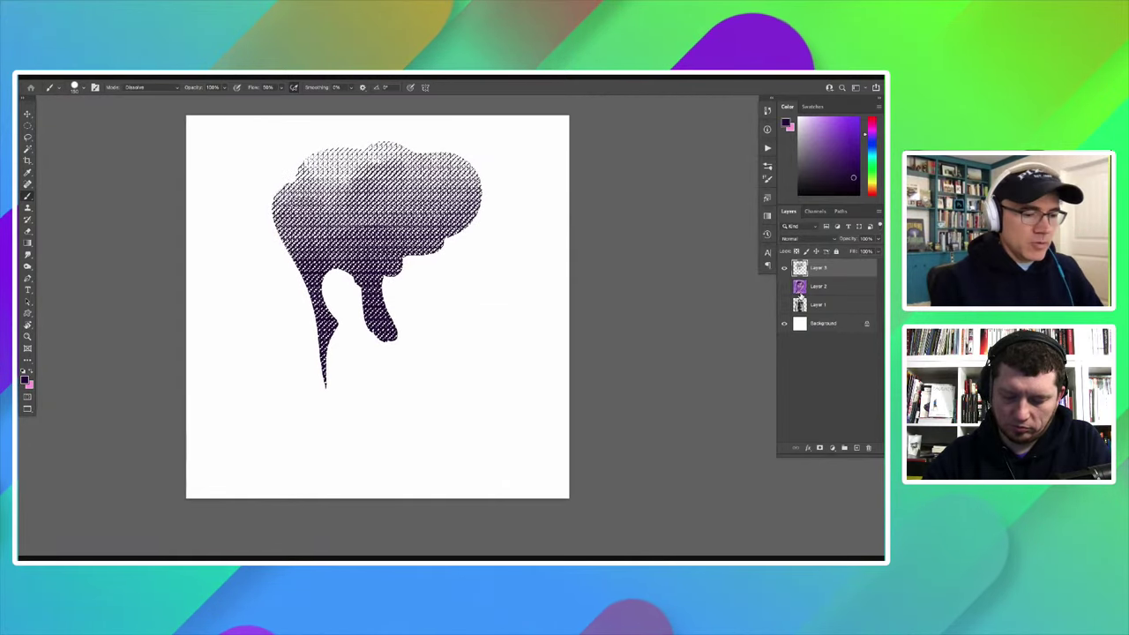
Step: Add a new layer above Layer 2 and lasso the face-and-neck profile to the canvas bottom
left_click(819, 285)
left_click(856, 448)
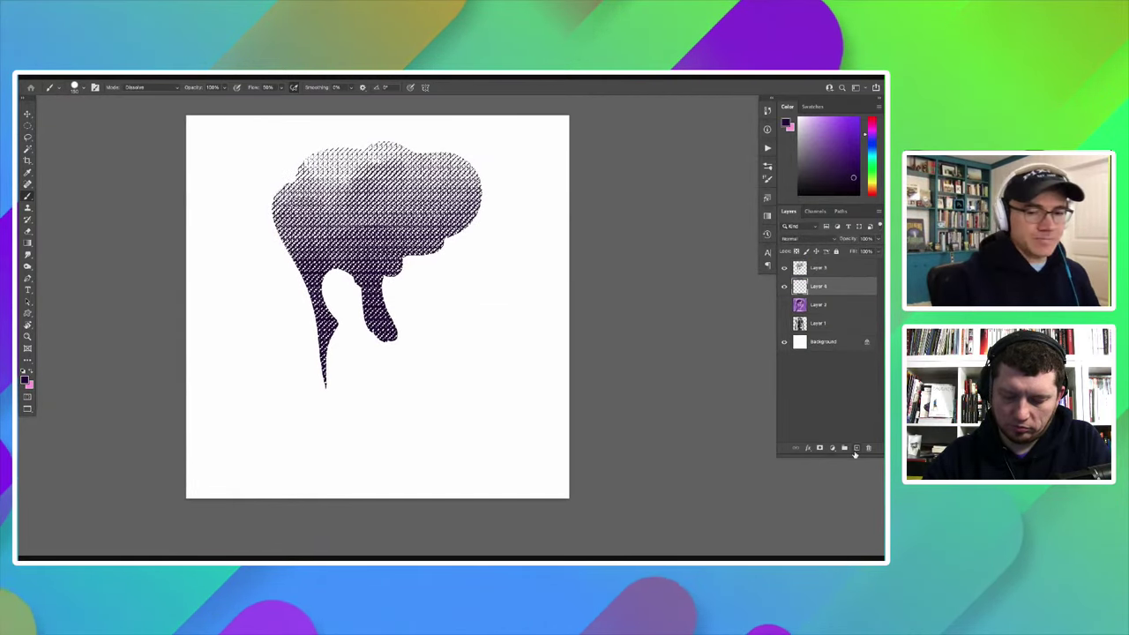
key("l")
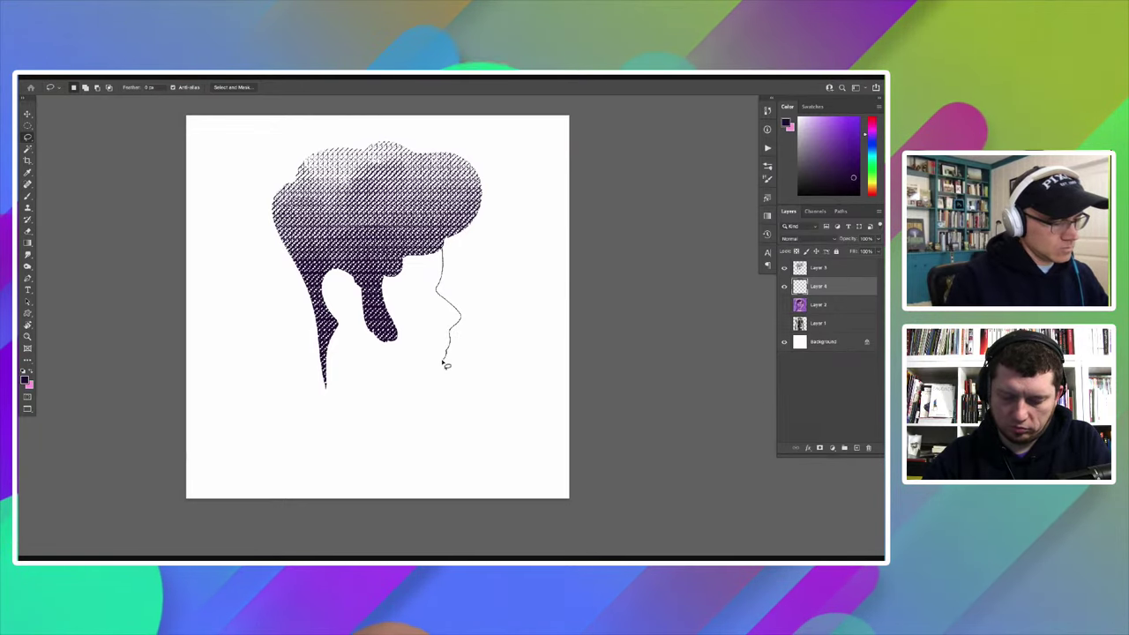
mouse_move(445, 377)
left_mouse_down()
mouse_move(385, 388)
mouse_move(349, 481)
left_mouse_up()
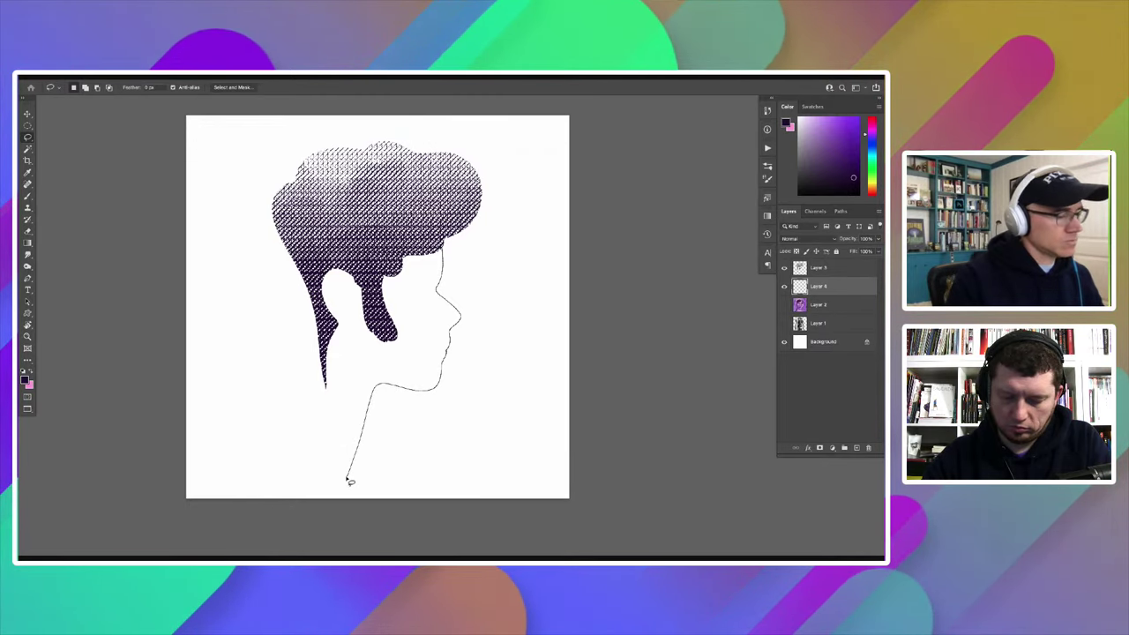
mouse_move(350, 481)
left_mouse_down()
mouse_move(323, 293)
mouse_move(335, 263)
left_mouse_up()
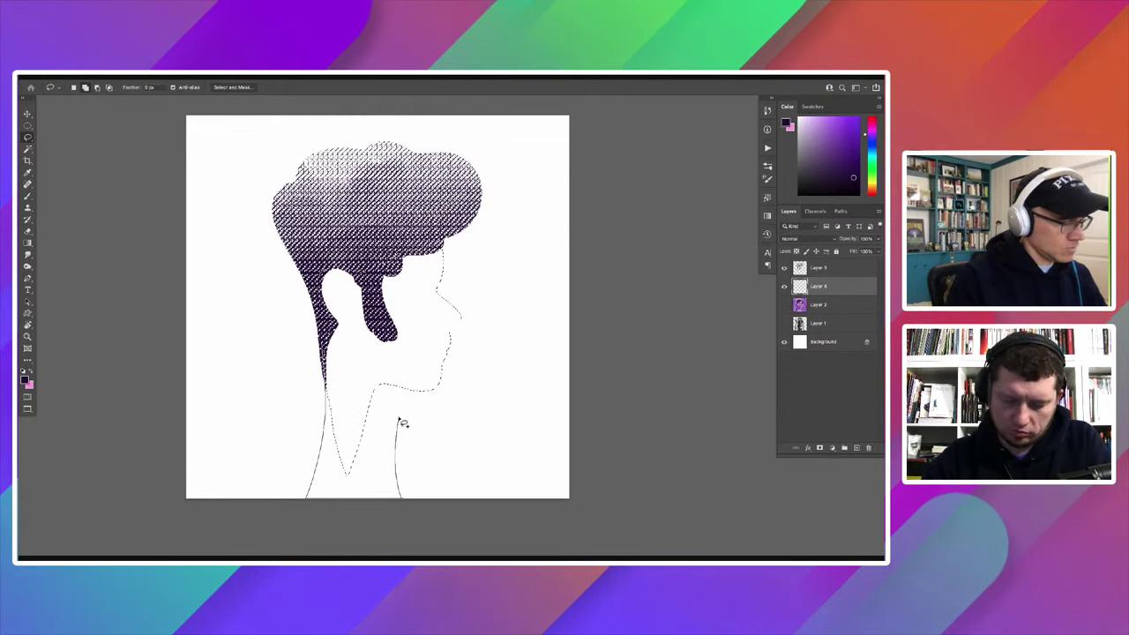
left_click_drag(402, 424, 359, 345)
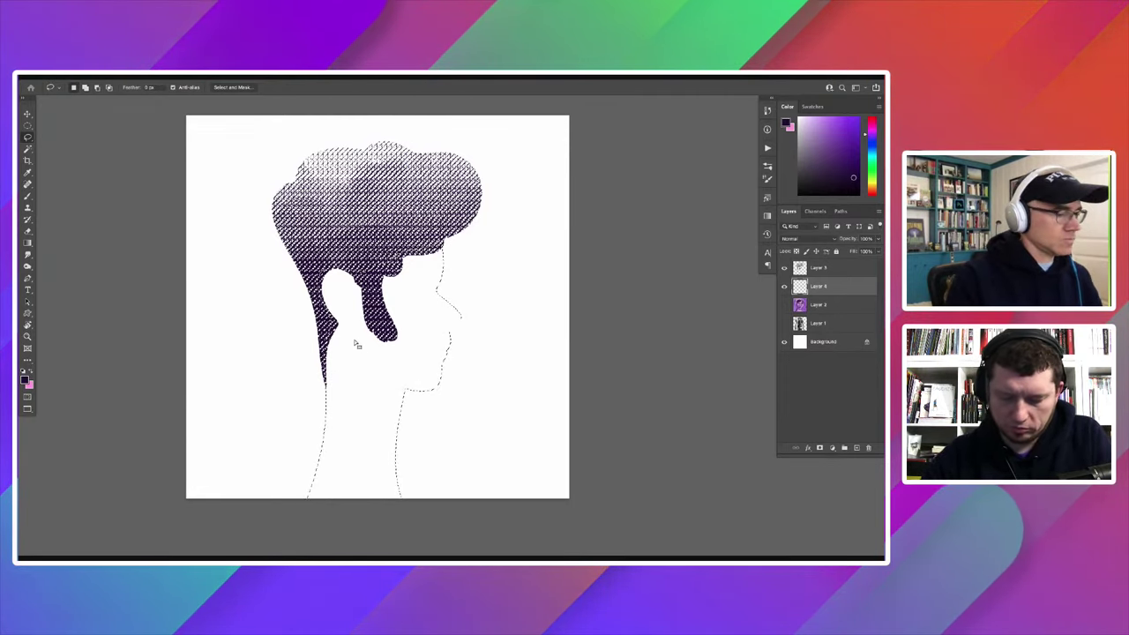
Step: Select a large Kyle's Halftone Lynx brush from the brush list
key("b")
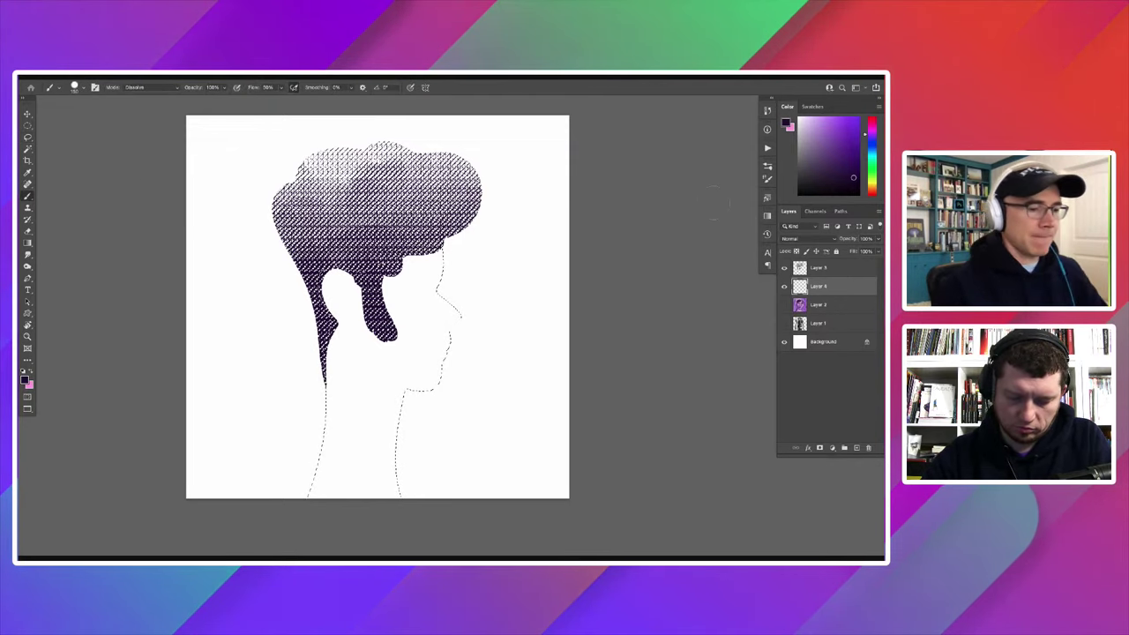
left_click(766, 165)
scroll(696, 335, "down", 3)
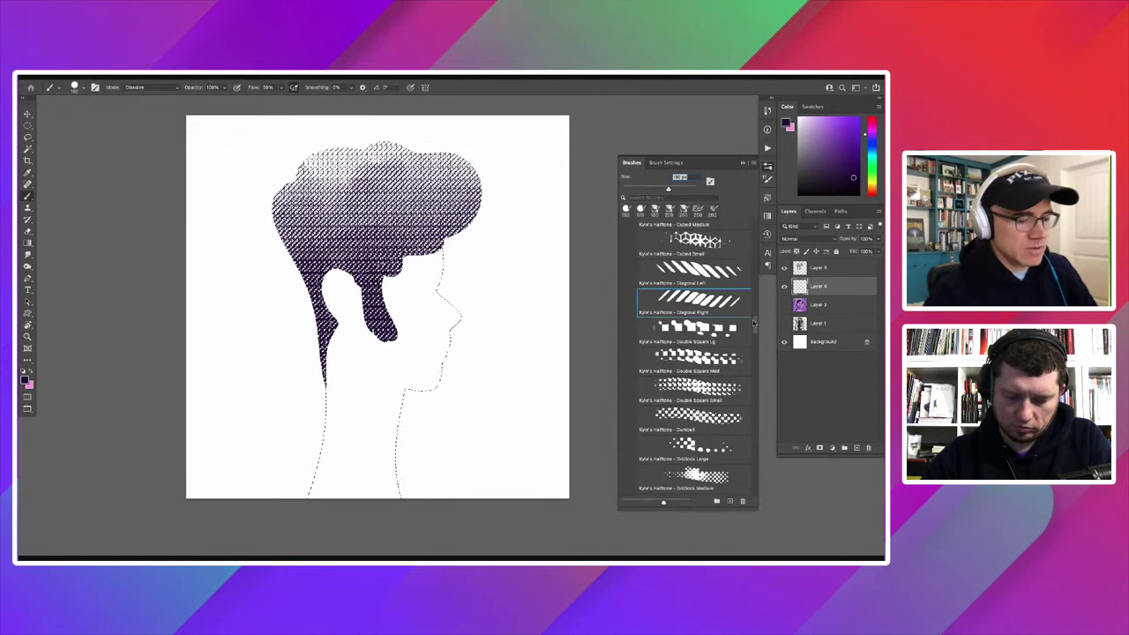
scroll(670, 344, "down", 3)
scroll(645, 353, "down", 3)
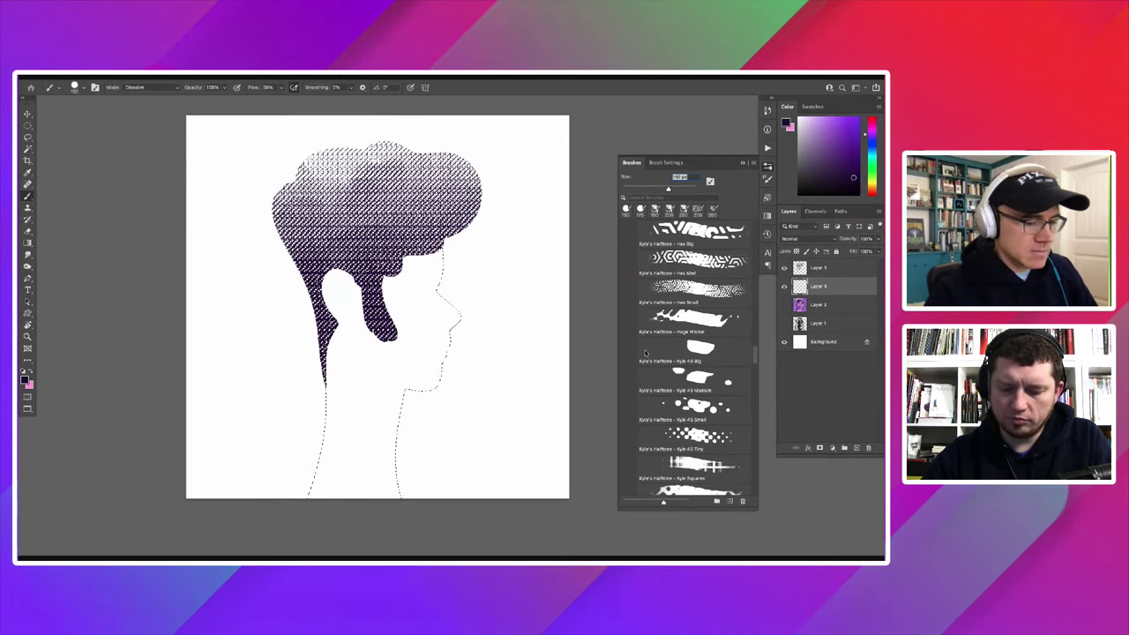
scroll(644, 356, "down", 3)
scroll(642, 359, "down", 3)
scroll(640, 365, "down", 3)
scroll(637, 371, "down", 3)
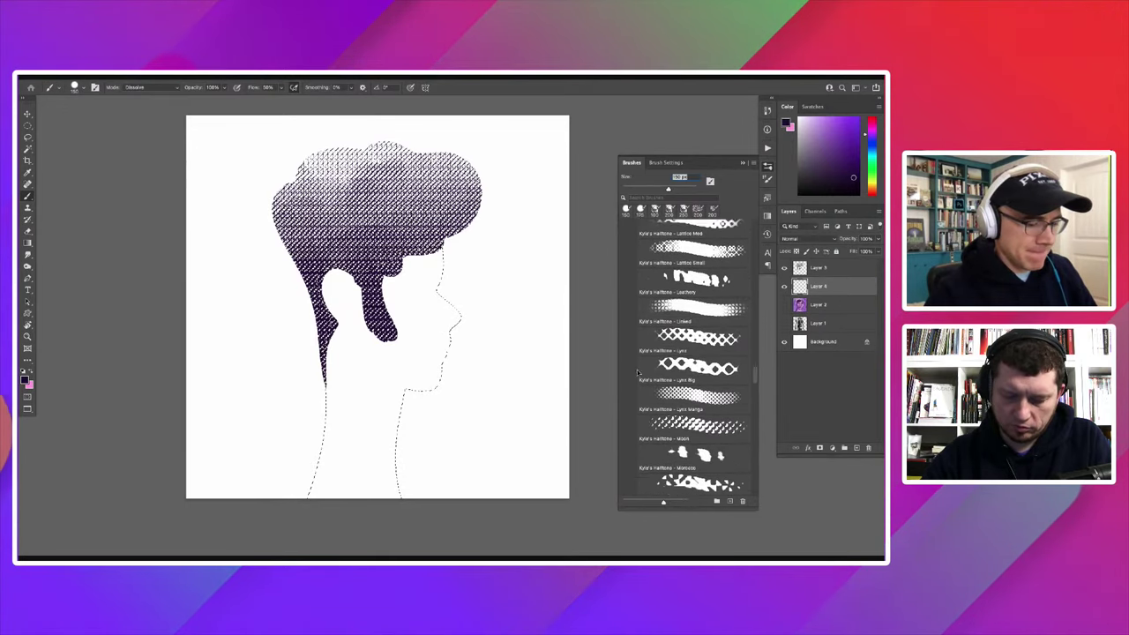
scroll(638, 372, "down", 2)
scroll(637, 375, "down", 2)
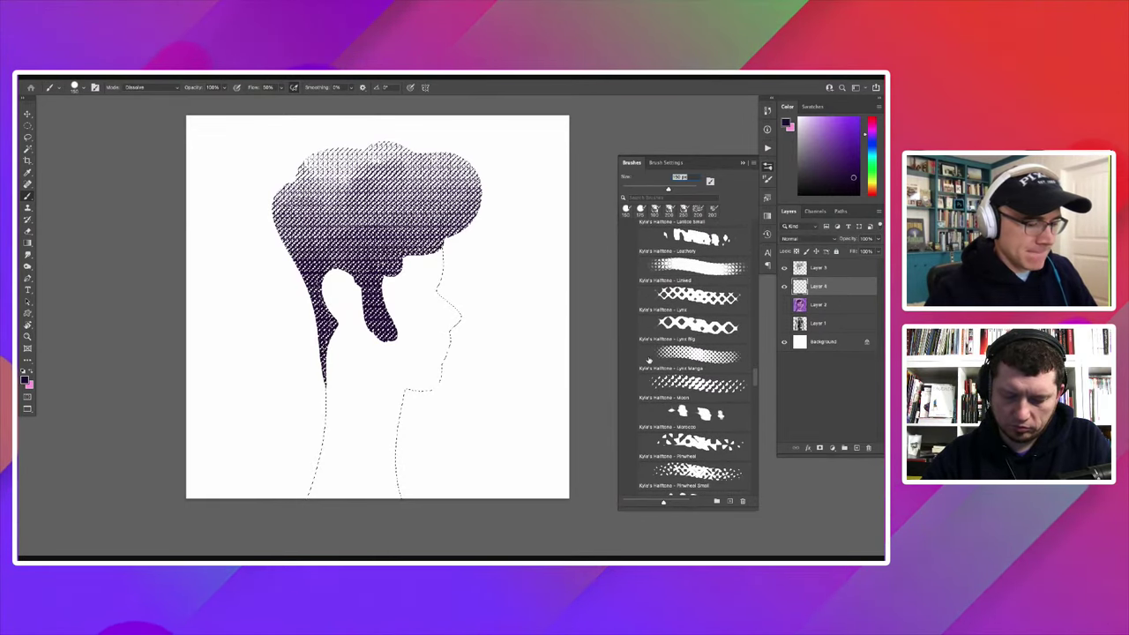
left_click(649, 357)
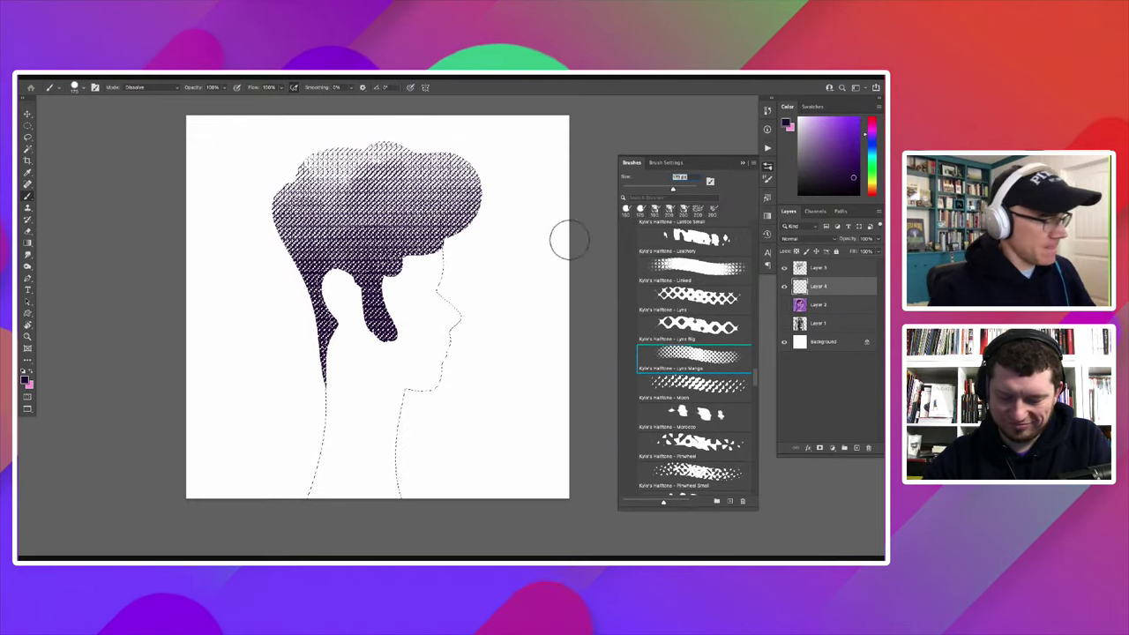
Step: Set the foreground colour to a saturated peach-orange skin tone
left_click(30, 372)
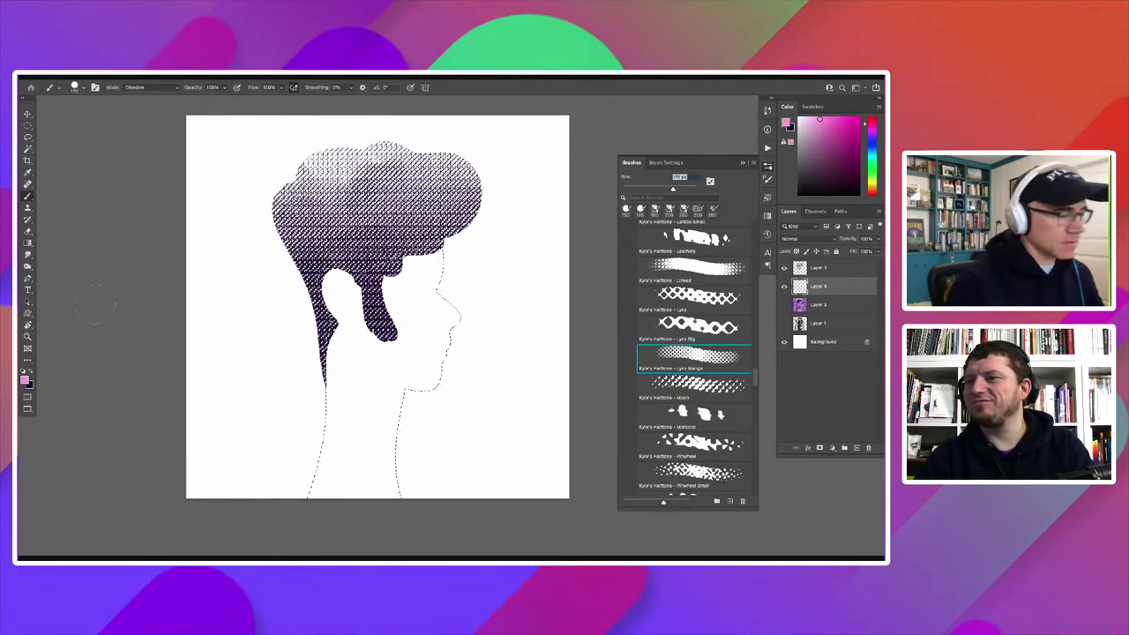
left_click(871, 126)
left_click(828, 119)
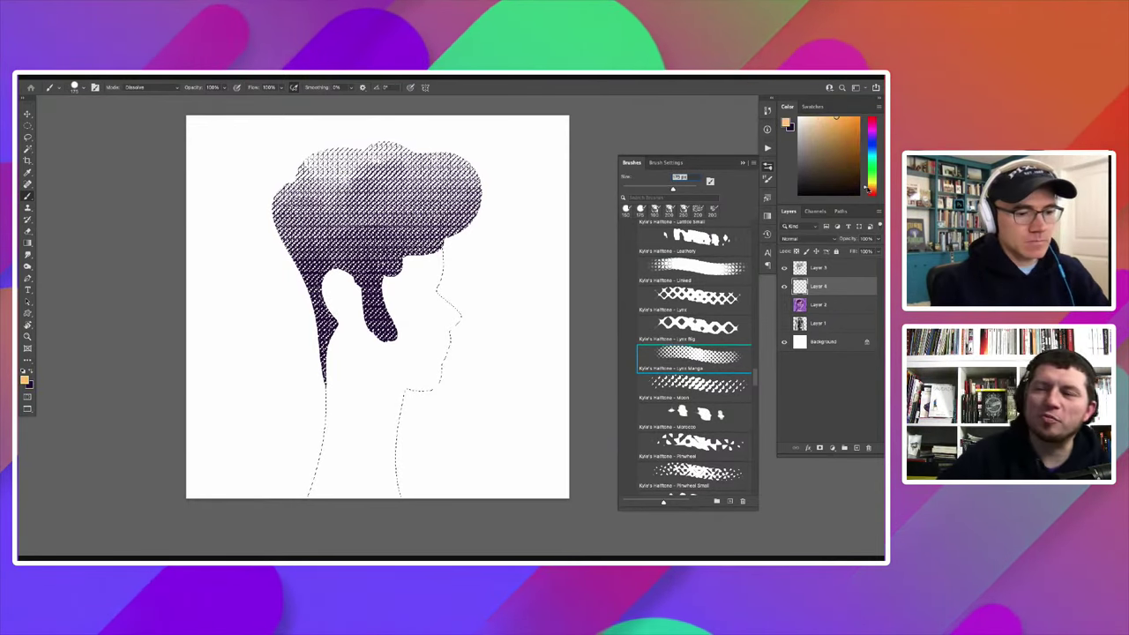
left_click(834, 117)
left_click(840, 117)
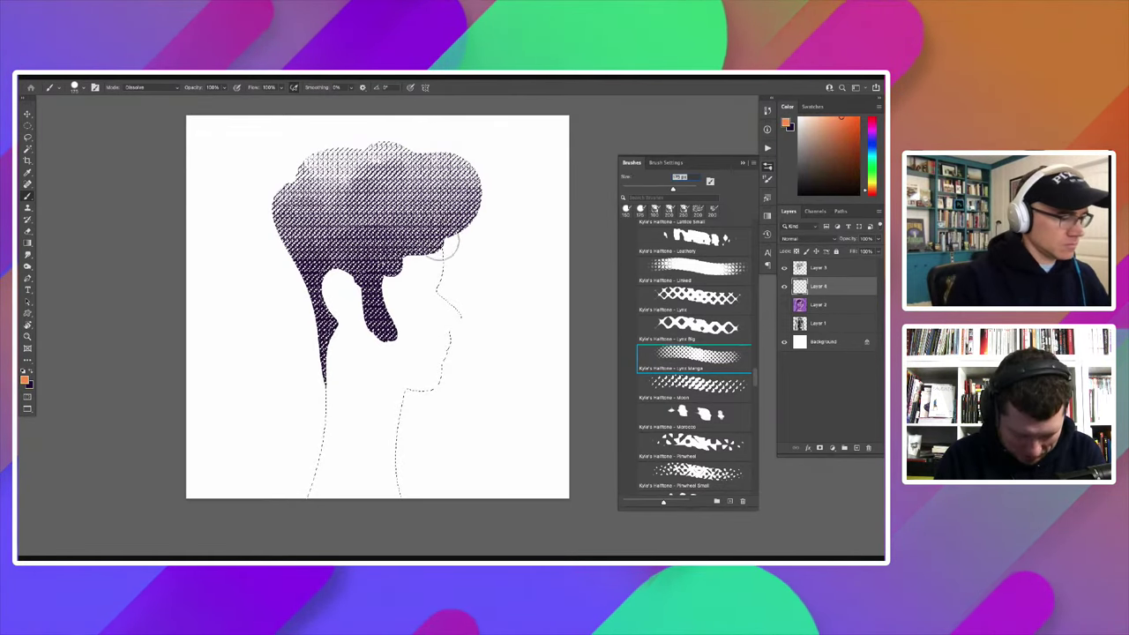
Step: Paint peach halftone over the face, chin, neck and ear
mouse_move(450, 243)
left_mouse_down()
mouse_move(432, 278)
mouse_move(401, 300)
mouse_move(418, 340)
mouse_move(441, 297)
mouse_move(403, 371)
mouse_move(331, 304)
mouse_move(344, 355)
mouse_move(329, 441)
mouse_move(373, 396)
mouse_move(388, 481)
mouse_move(331, 491)
mouse_move(317, 481)
left_mouse_up()
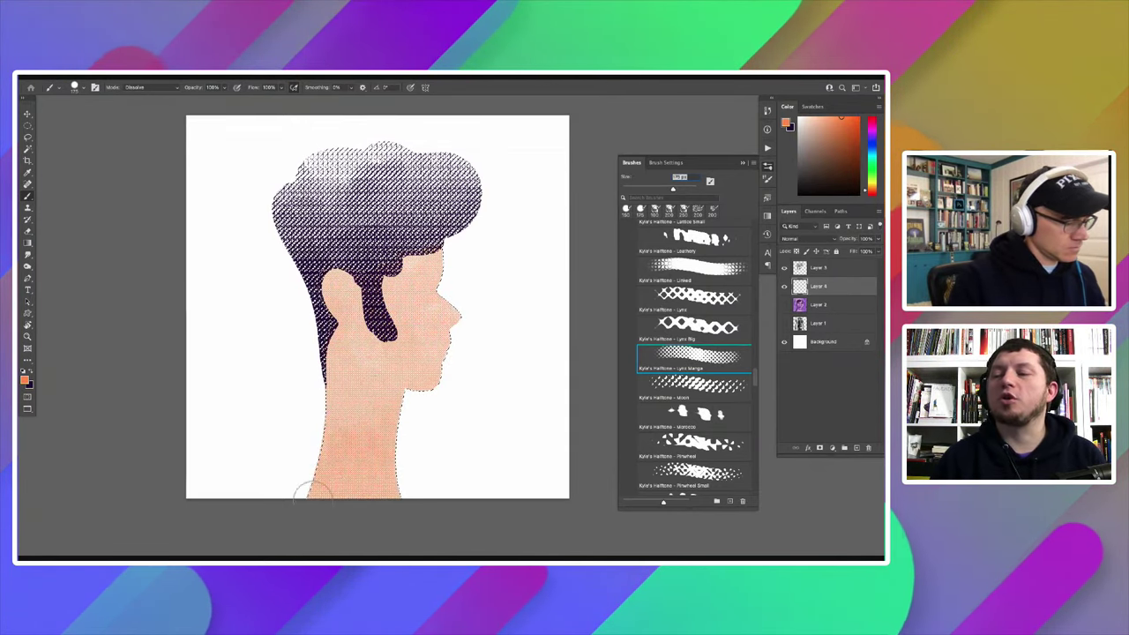
left_click_drag(373, 409, 384, 357)
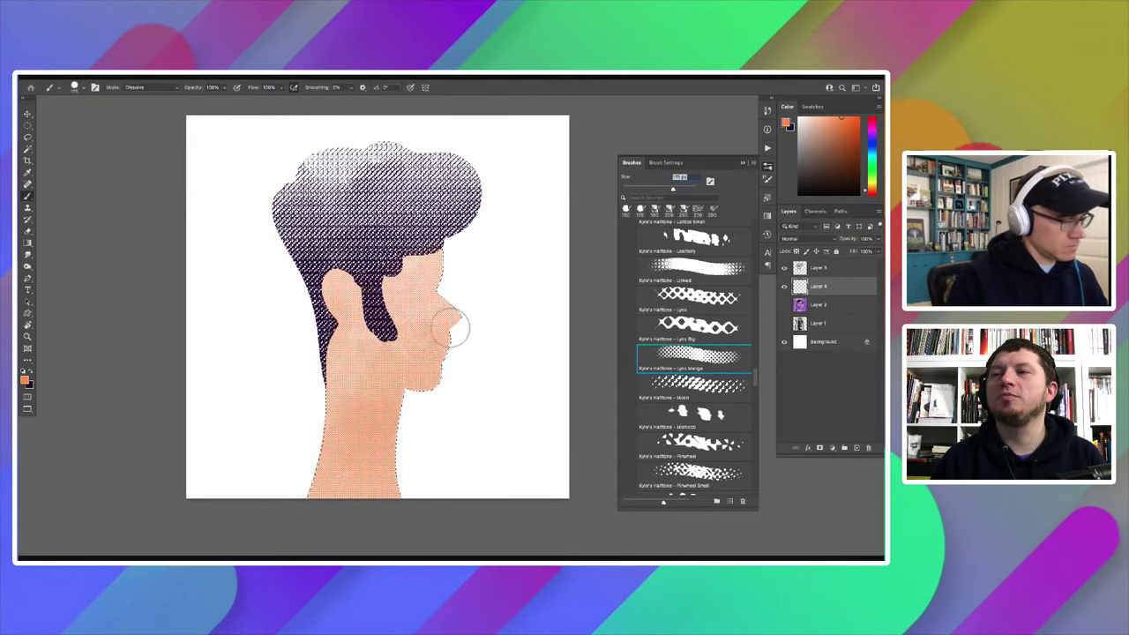
left_click_drag(342, 291, 348, 300)
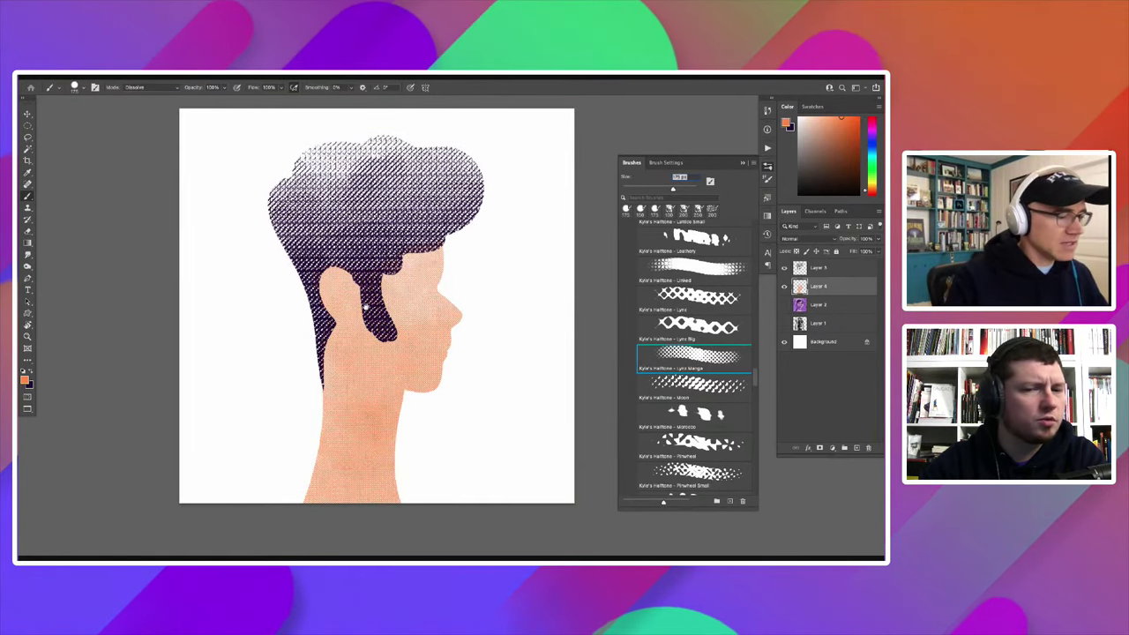
Step: Choose the Pizza Small halftone brush at 90 px and dab a test mark on the cheek
left_click(408, 327)
scroll(258, 283, "down", 2)
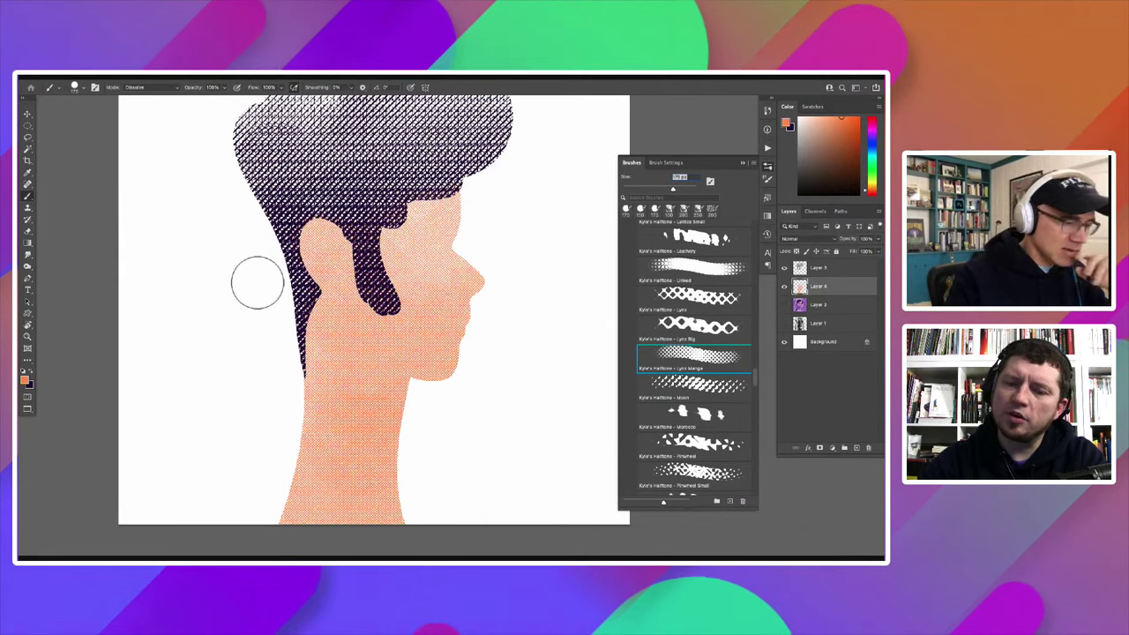
key("l")
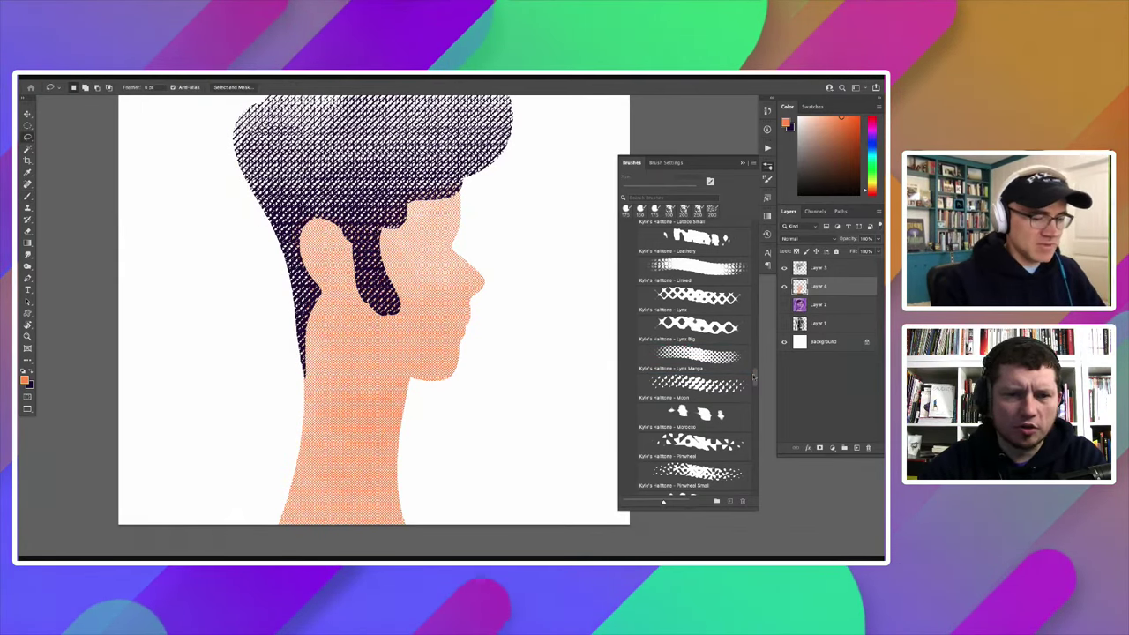
scroll(687, 379, "down", 1)
scroll(688, 380, "down", 2)
scroll(688, 385, "down", 1)
scroll(688, 385, "down", 1)
left_click(688, 381)
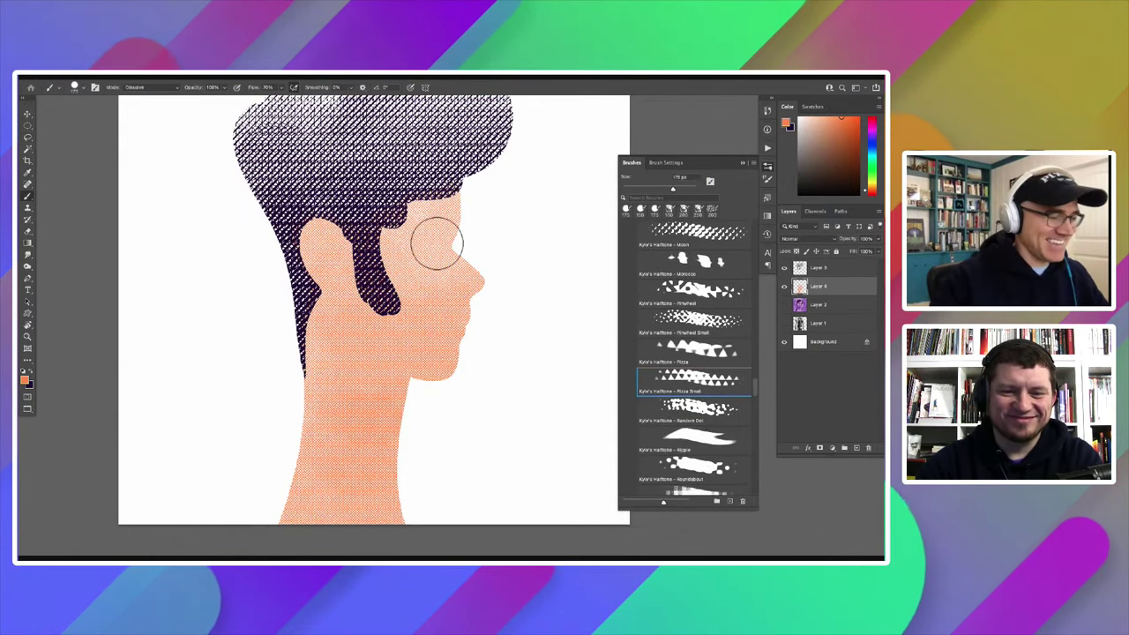
key("bracketleft")
key("bracketleft")
key("bracketleft")
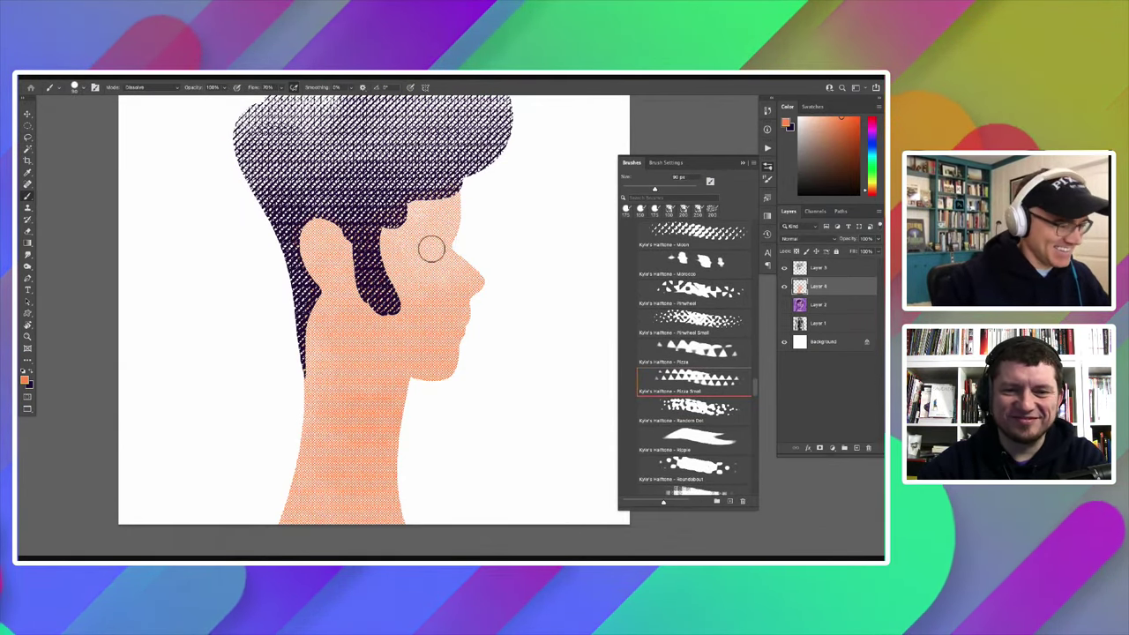
left_click(434, 247)
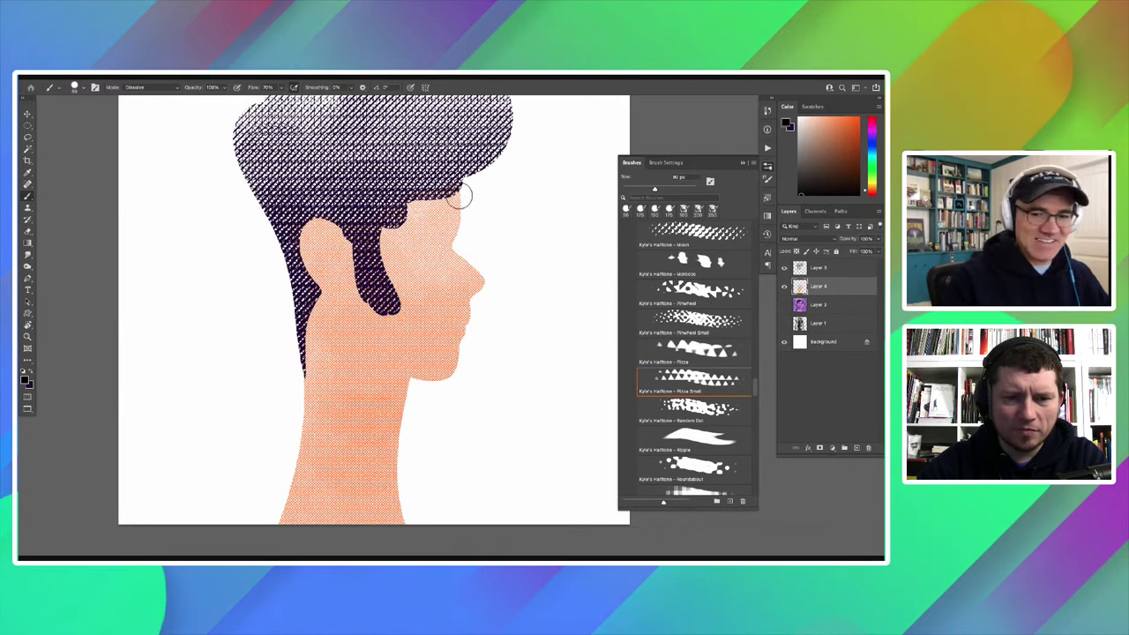
Step: Paint a black triangle-halftone patch near the eye, then delete it from the cheek
key("l")
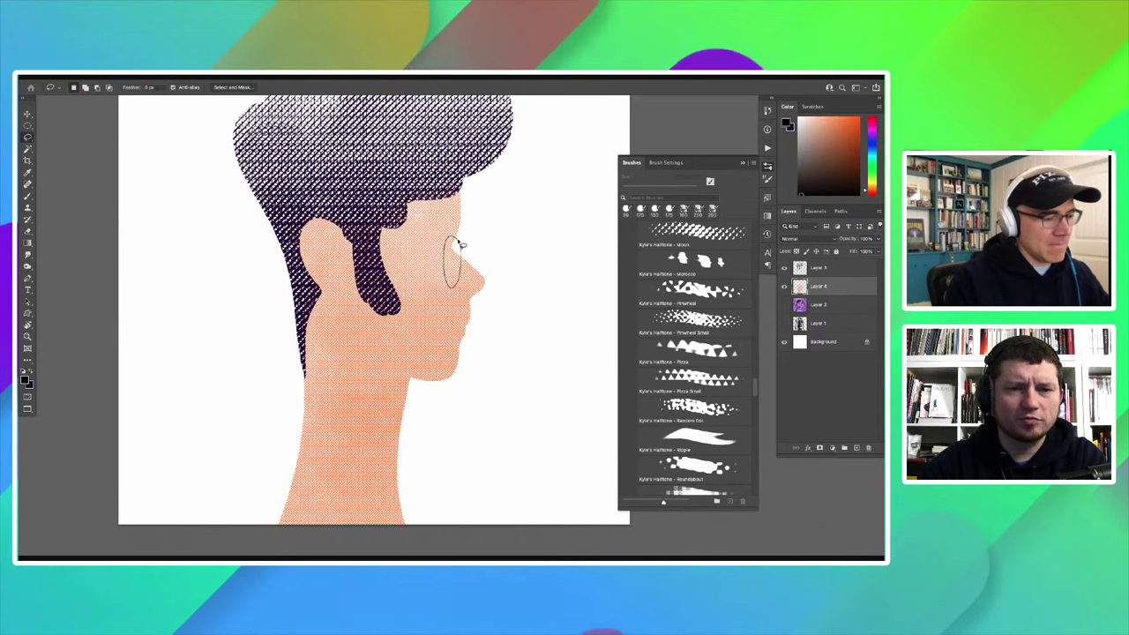
key("b")
left_click_drag(455, 243, 452, 282)
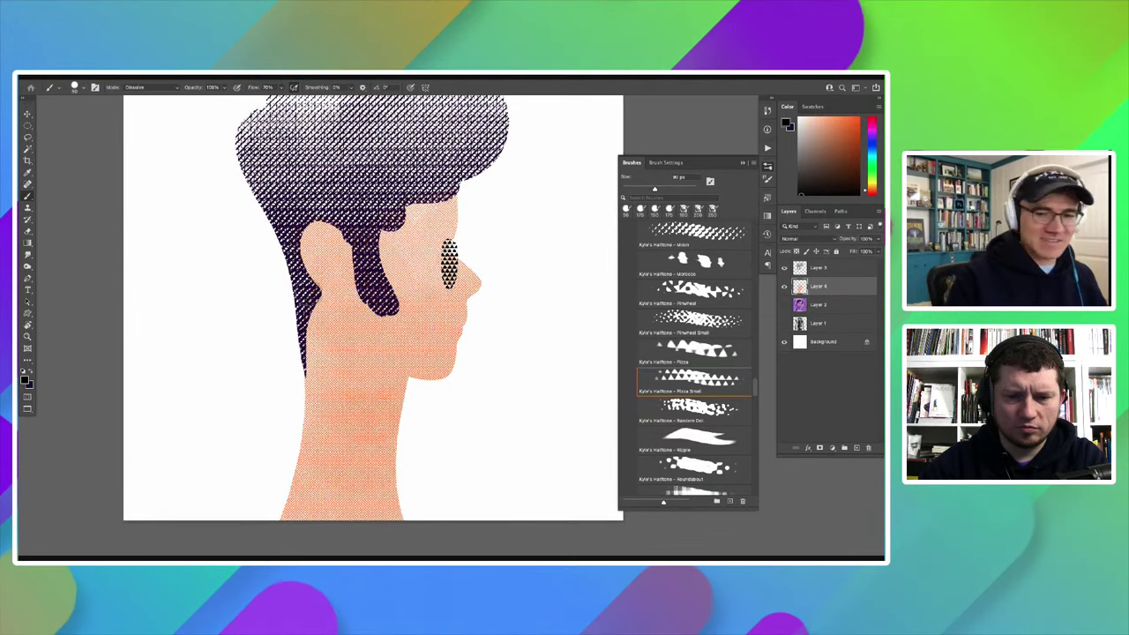
left_click_drag(331, 333, 257, 228)
key("ctrl+0")
key("m")
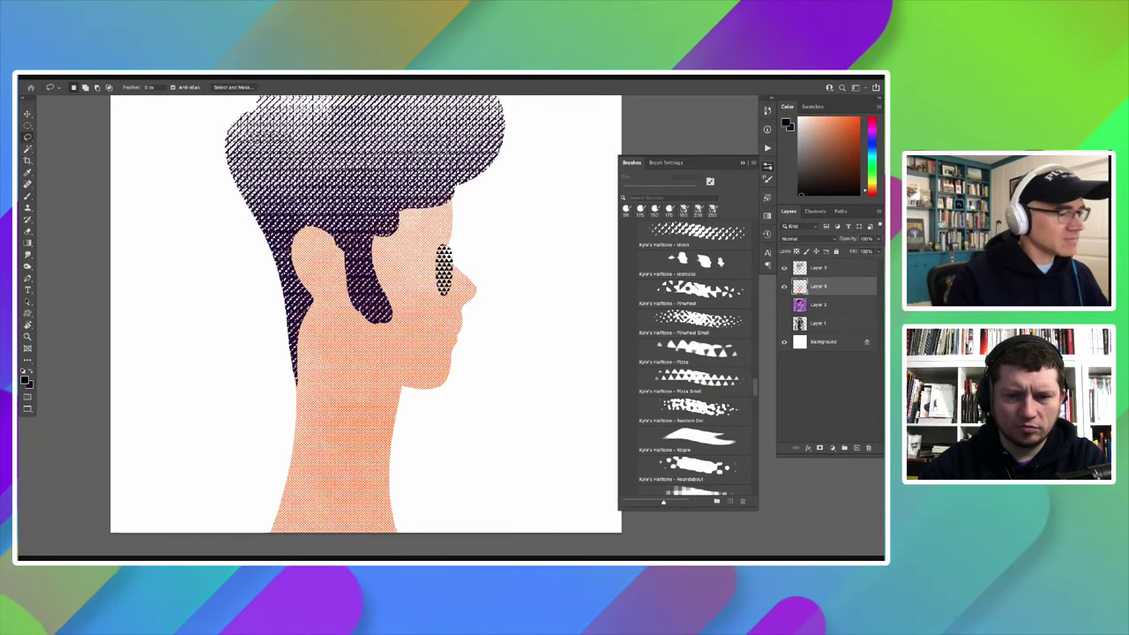
key("Delete")
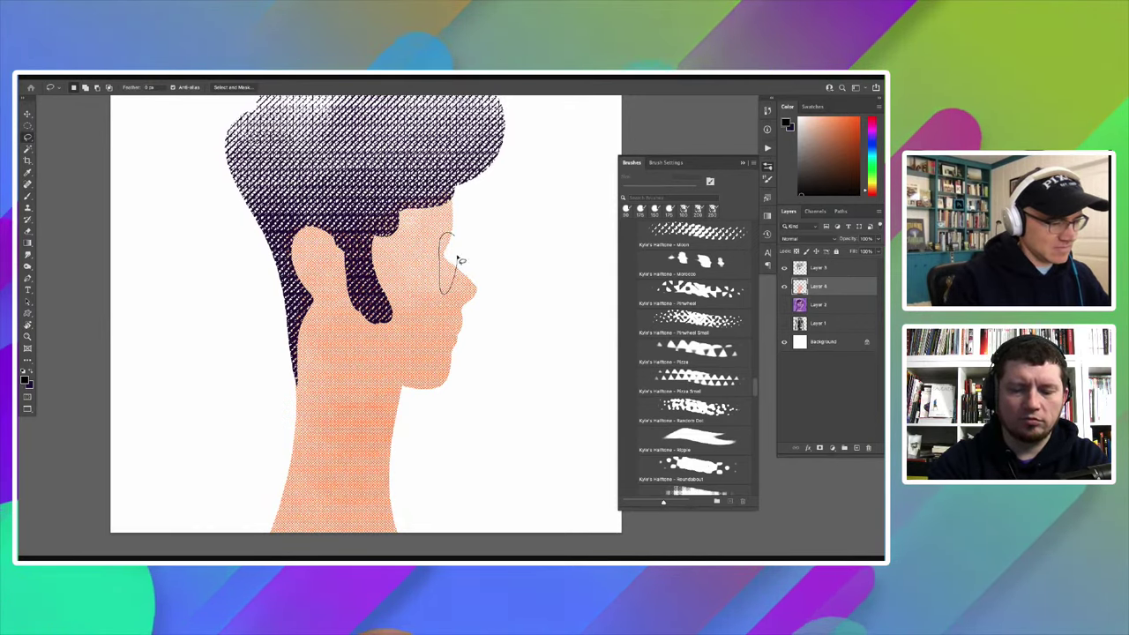
Step: Fill the eye lens with black triangle halftone and lasso the glasses arm across the face
key("b")
left_click_drag(453, 232, 448, 291)
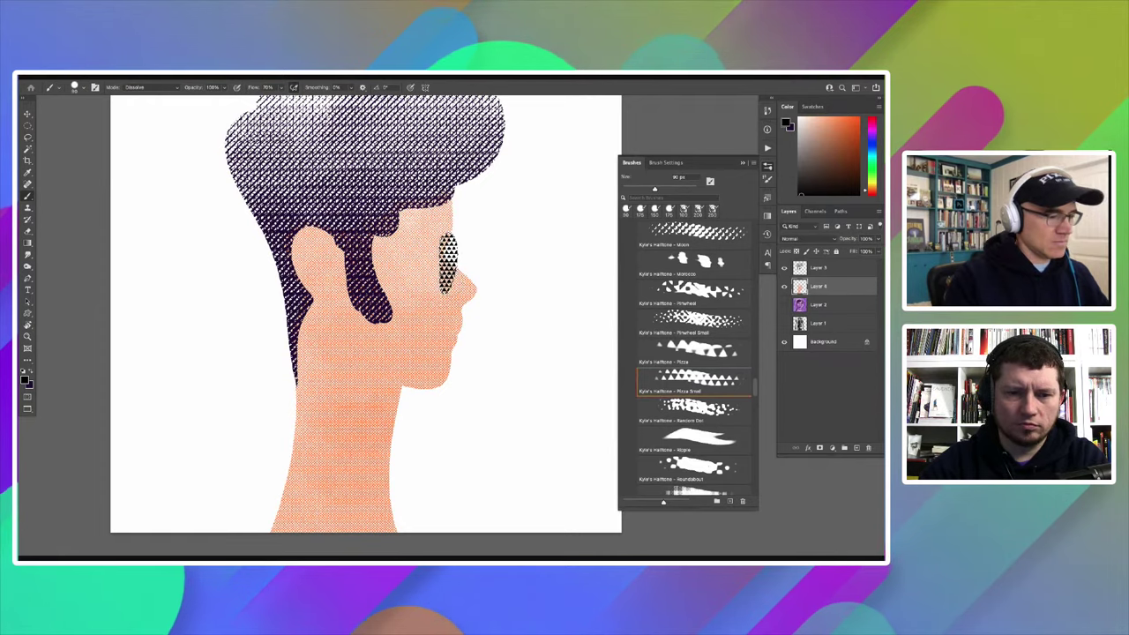
key("l")
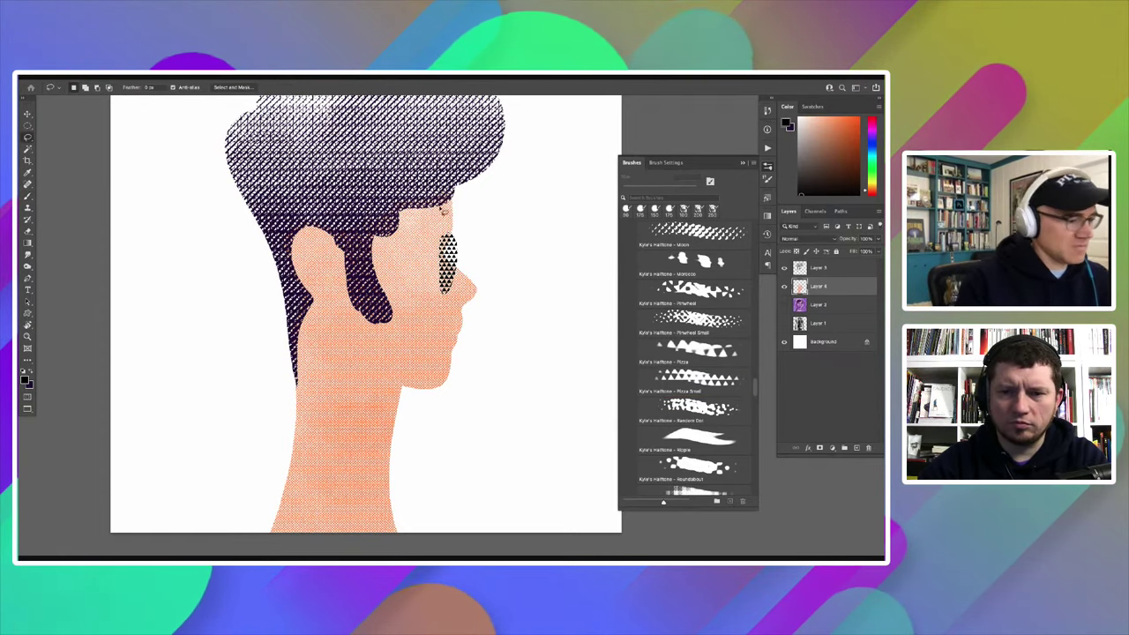
left_click_drag(335, 236, 434, 238)
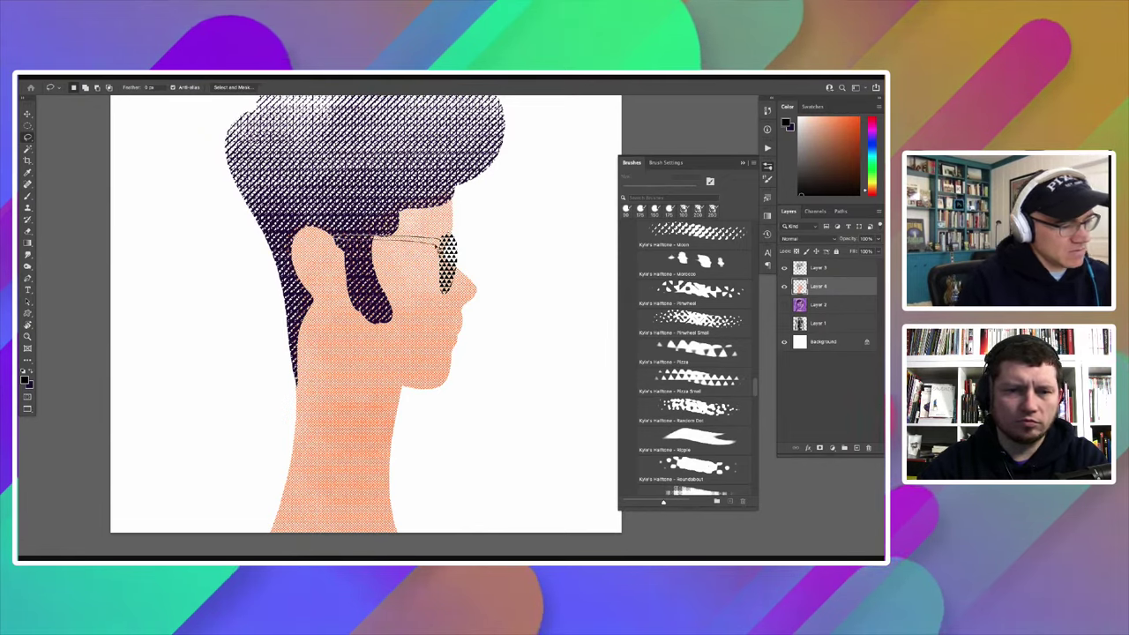
key("b")
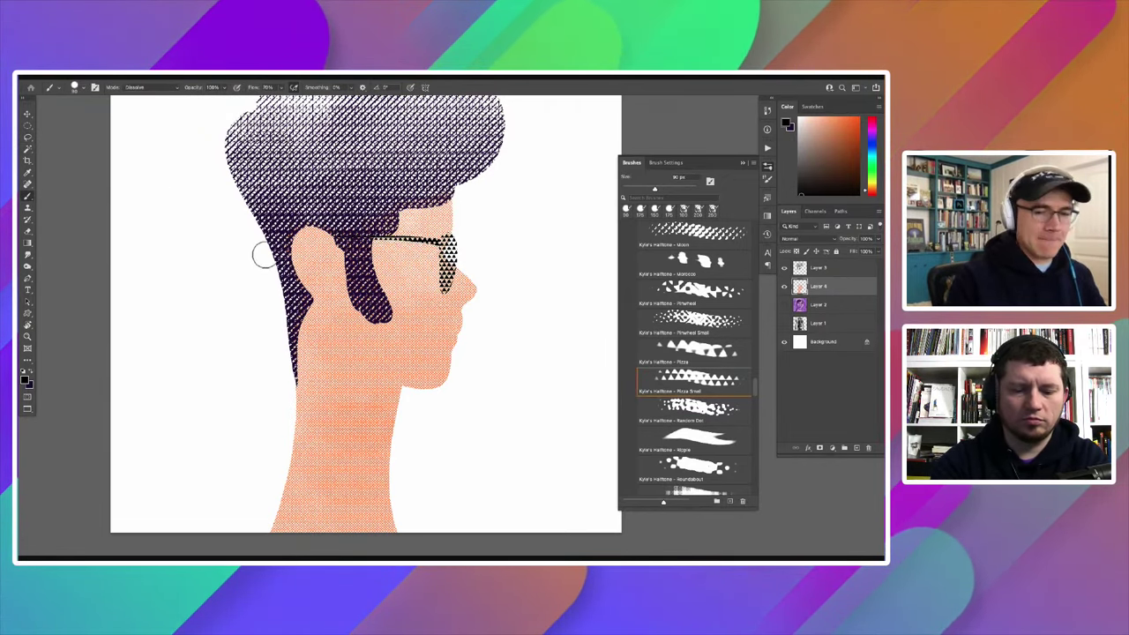
key("l")
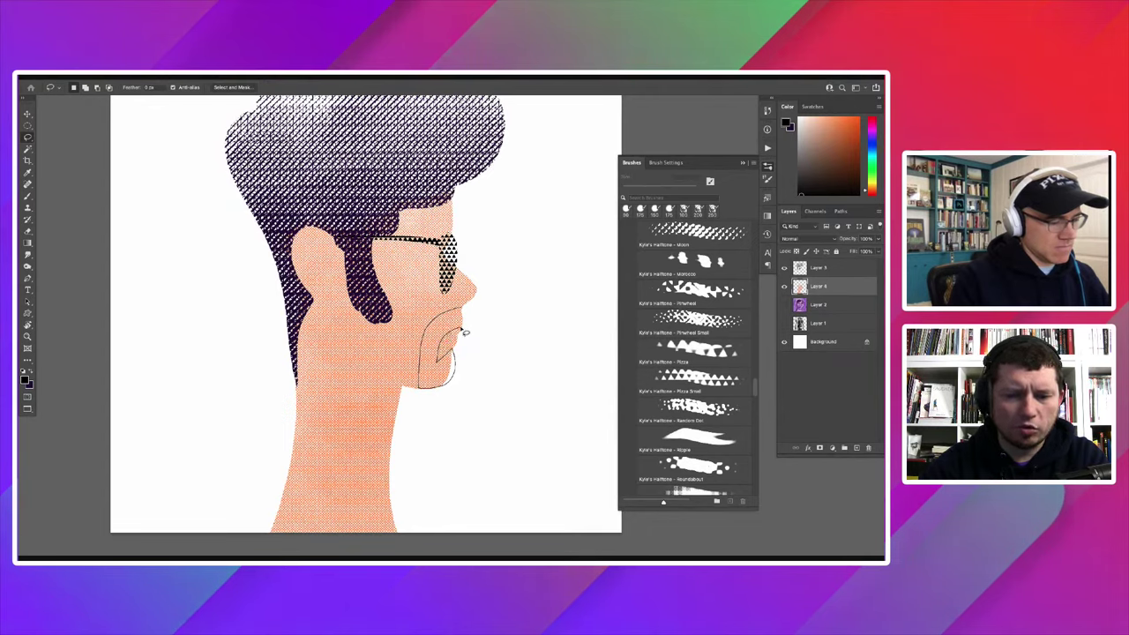
Step: Paint a black dotted goatee over the mouth and chin with the Roundabout brush at 175 px
key("b")
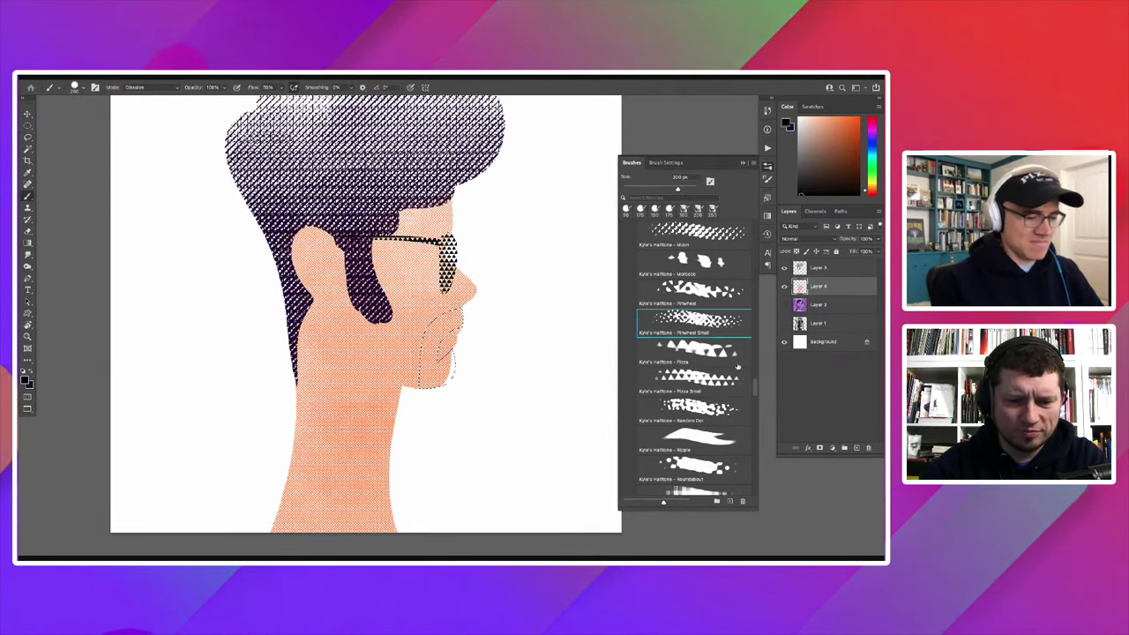
scroll(754, 384, "down", 3)
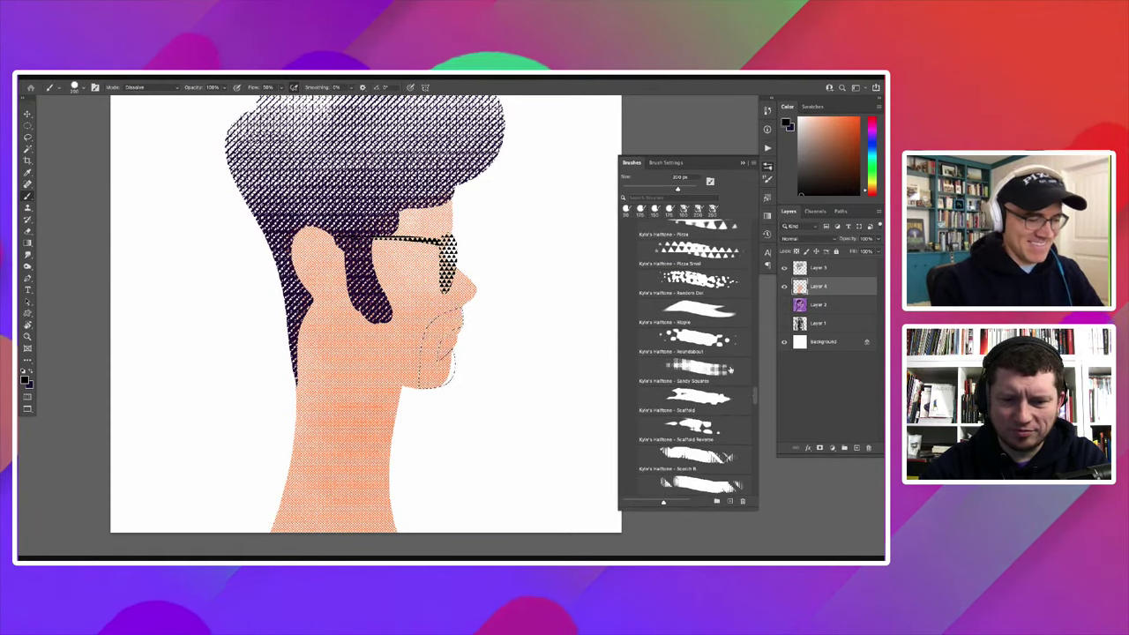
left_click(692, 340)
key("bracketleft")
mouse_move(441, 297)
left_mouse_down()
mouse_move(448, 315)
mouse_move(429, 374)
mouse_move(447, 365)
left_mouse_up()
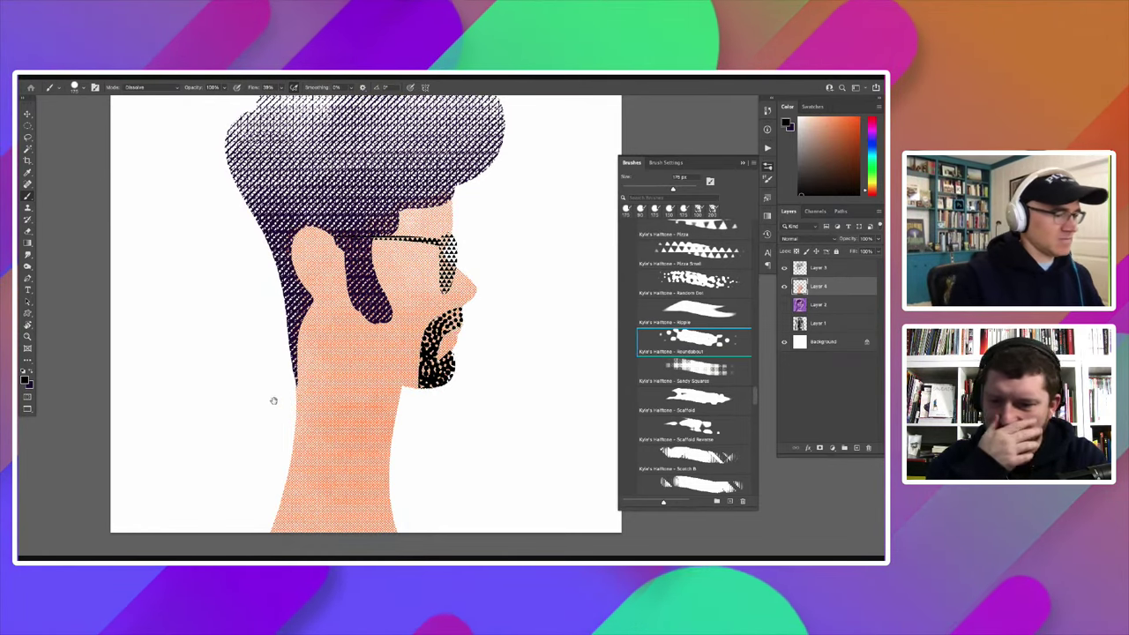
scroll(302, 398, "down", 3)
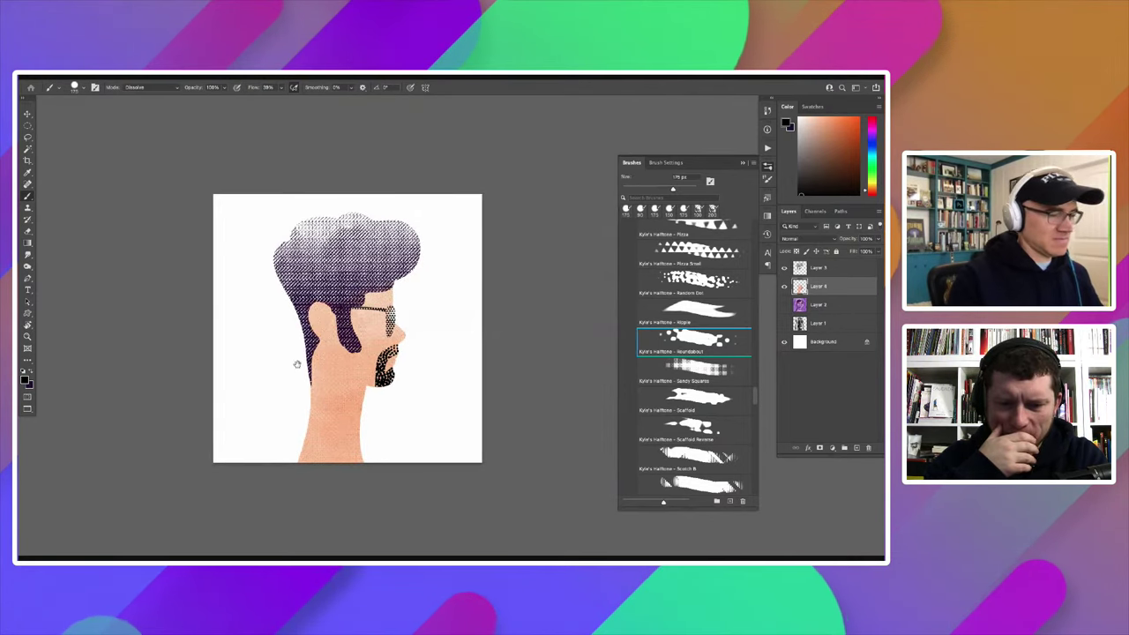
scroll(291, 370, "up", 2)
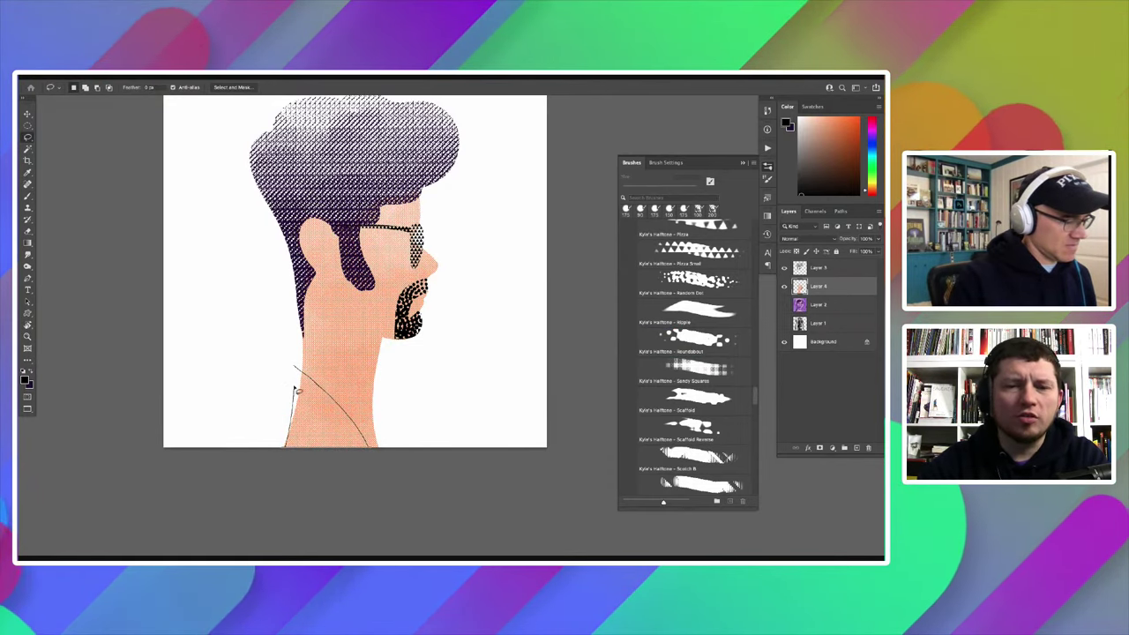
Step: Clear the neck selection and paint a dark Sandy Squares halftone shirt on the lower-left neck
key("Escape")
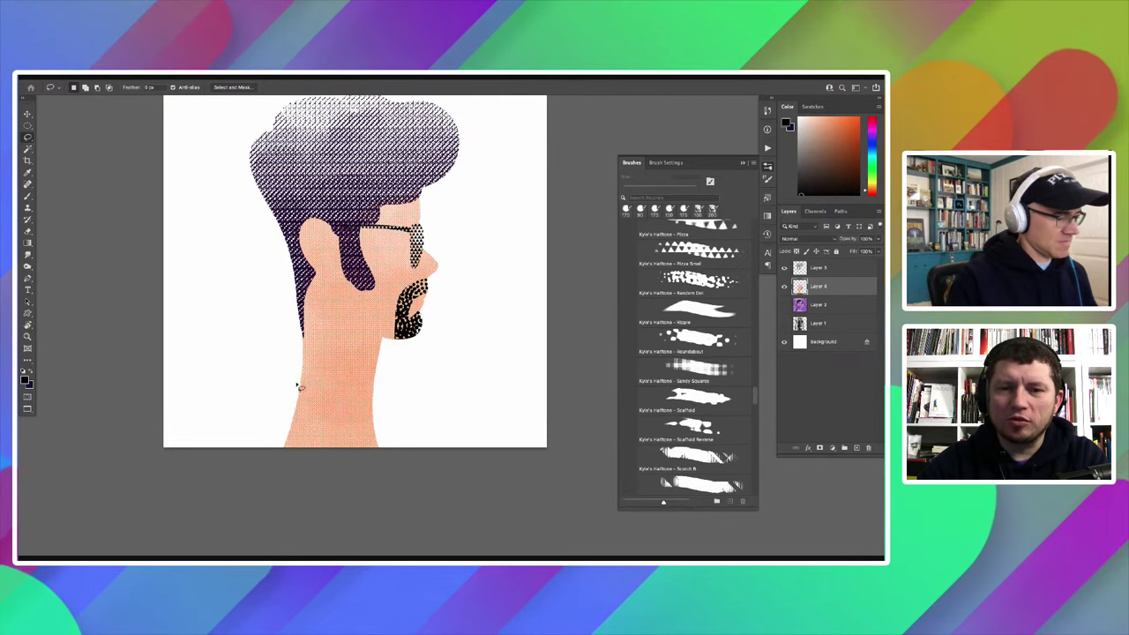
scroll(288, 395, "up", 1)
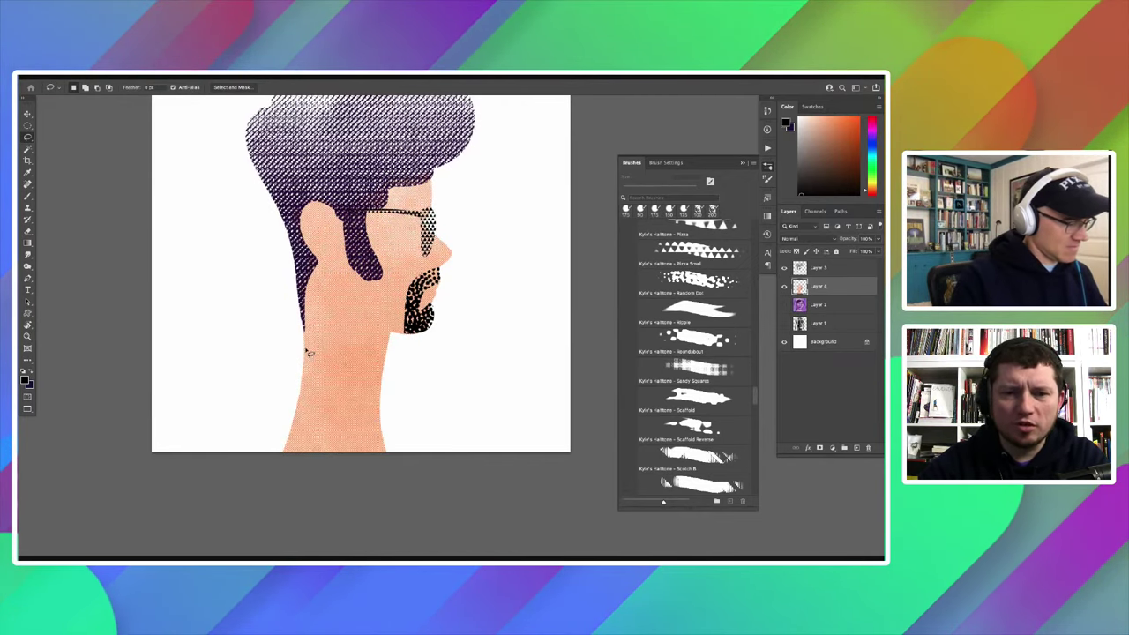
scroll(306, 372, "up", 1)
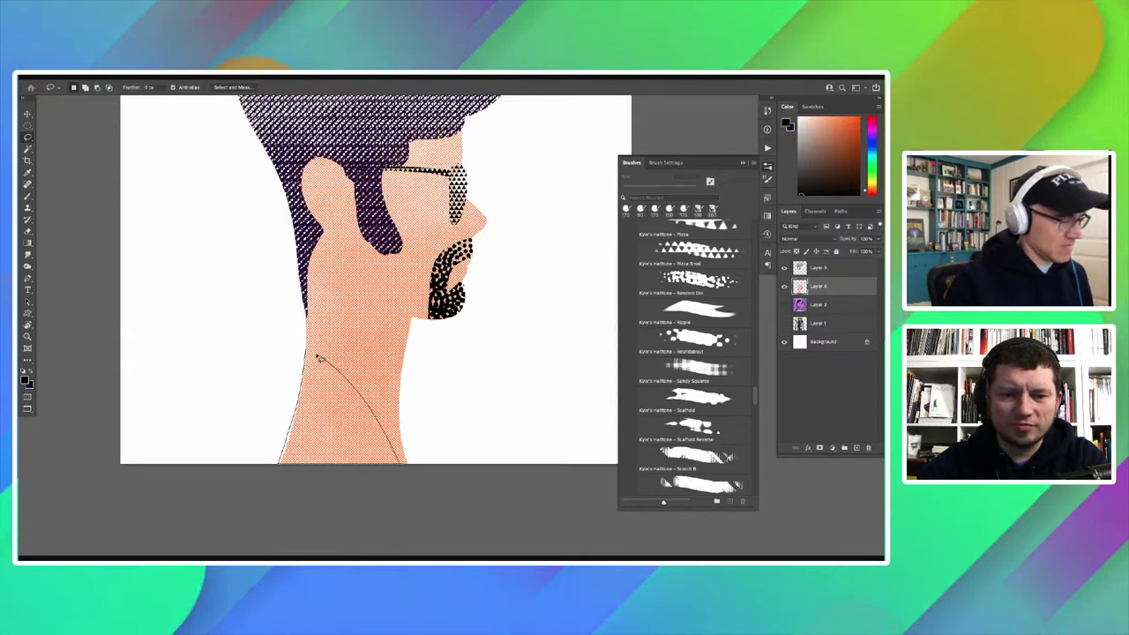
key("b")
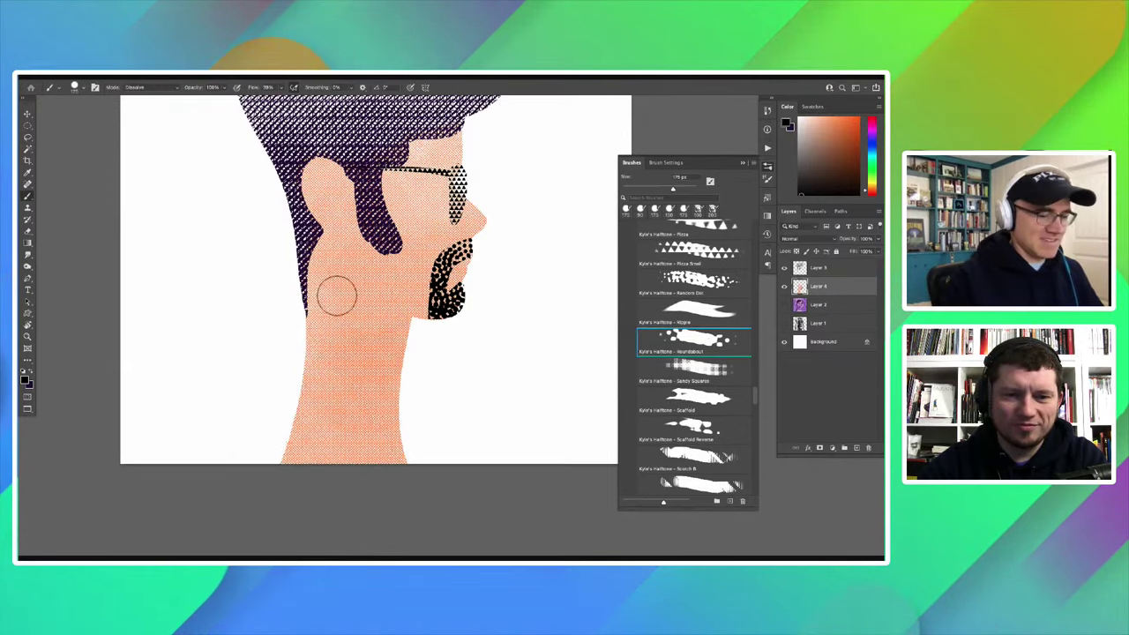
scroll(336, 295, "down", 1)
scroll(313, 367, "down", 1)
scroll(322, 432, "down", 1)
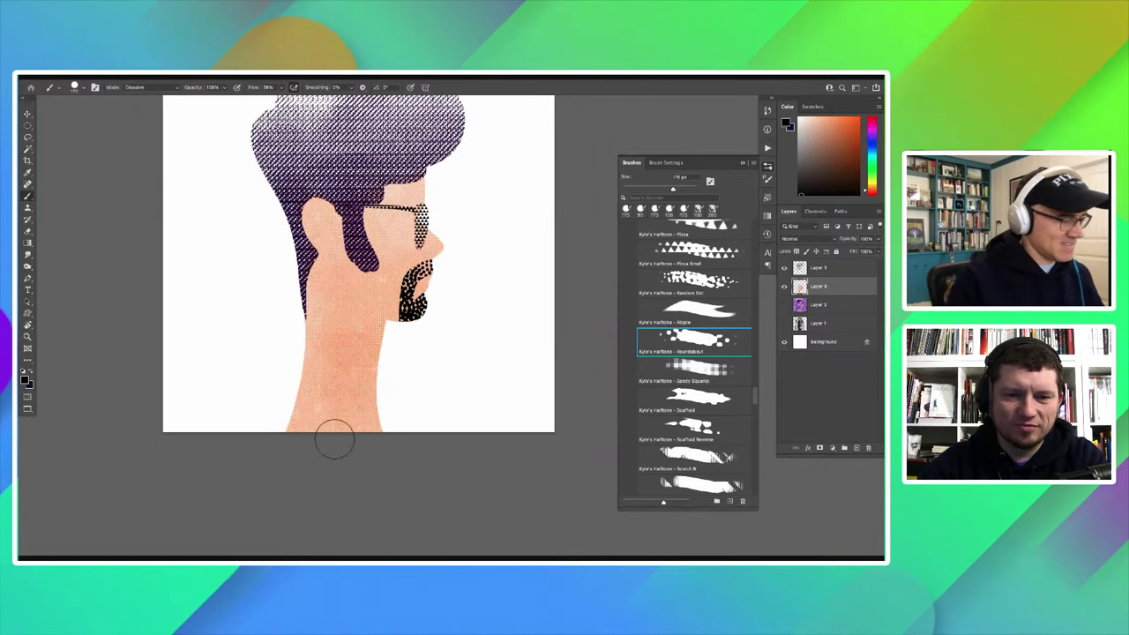
key("period")
mouse_move(335, 439)
left_mouse_down()
mouse_move(325, 347)
mouse_move(300, 432)
left_mouse_up()
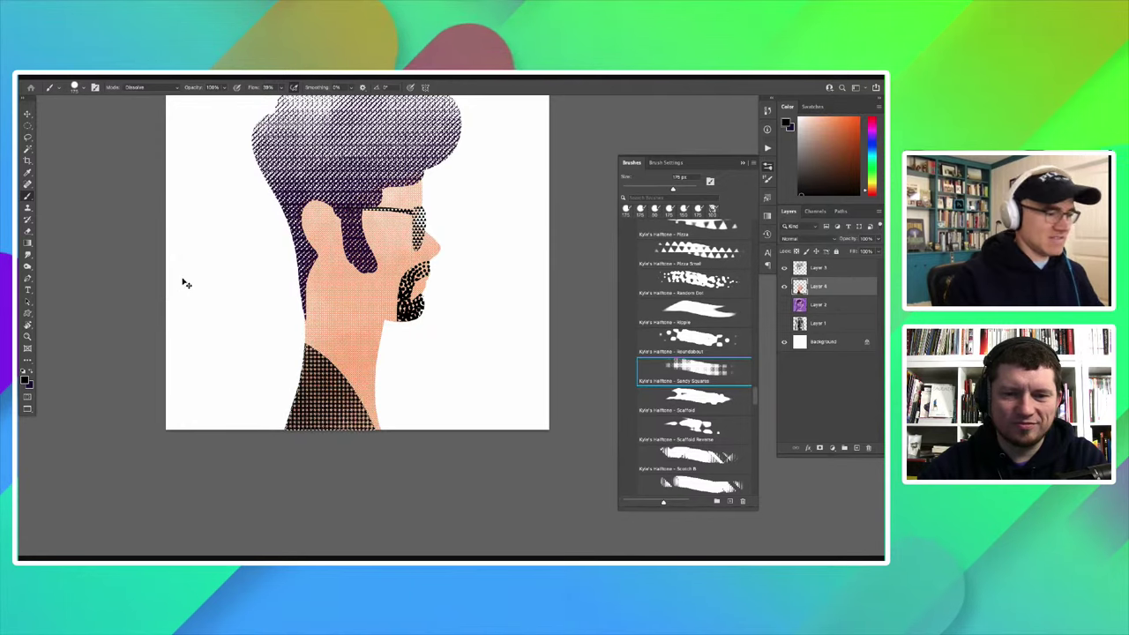
Step: Repaint the shirt pattern in purple
scroll(274, 374, "up", 2)
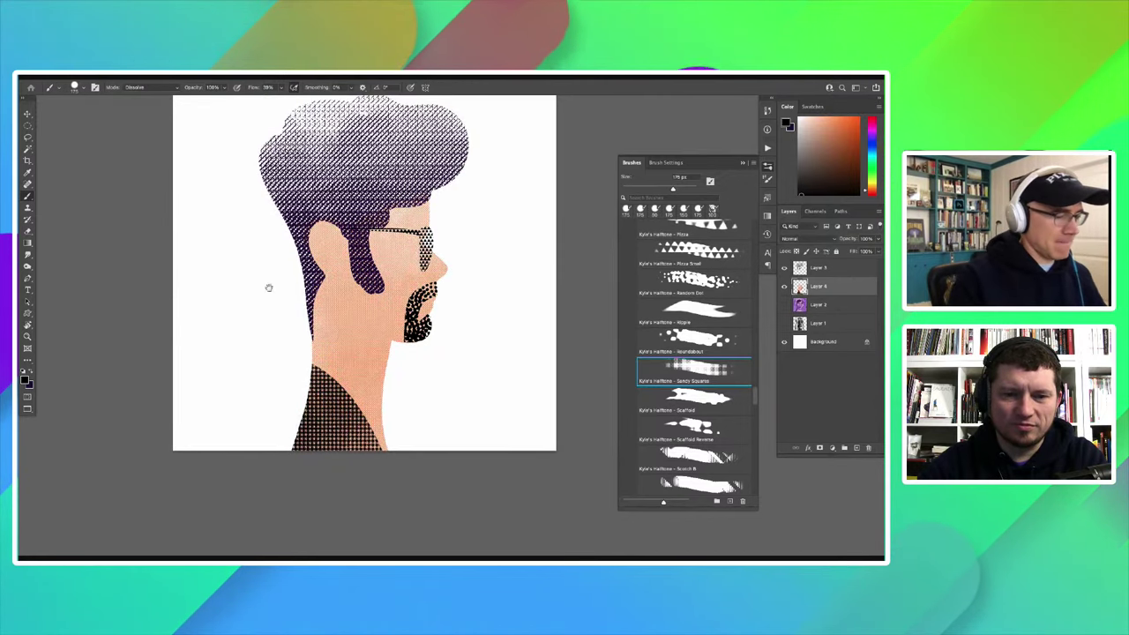
scroll(269, 285, "up", 2)
scroll(267, 197, "up", 2)
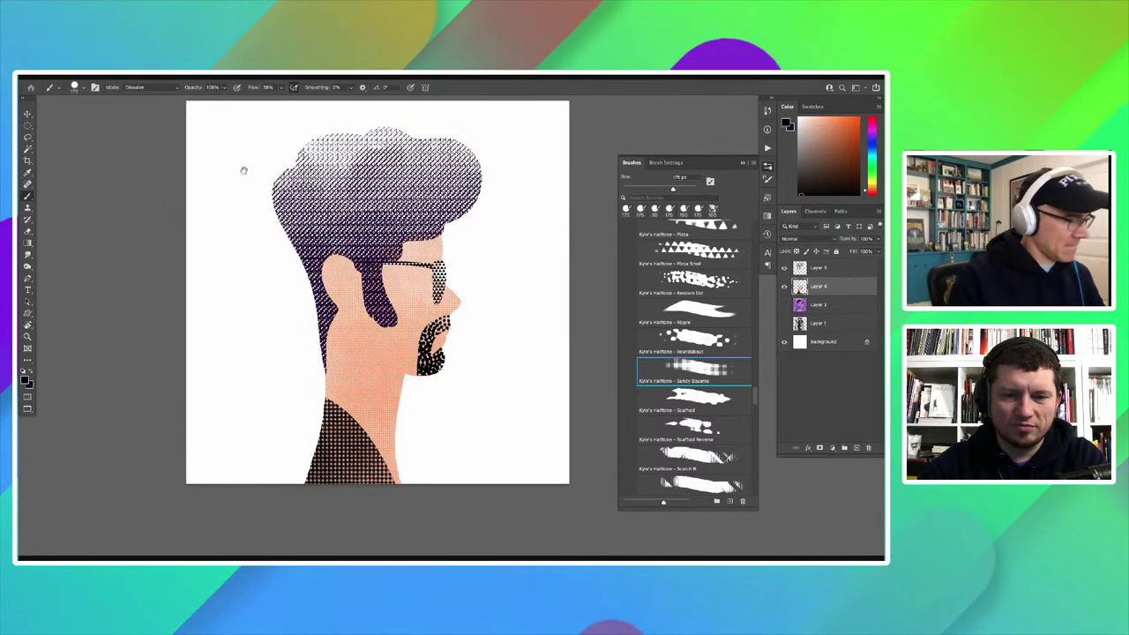
scroll(328, 393, "up", 1)
scroll(328, 393, "up", 1)
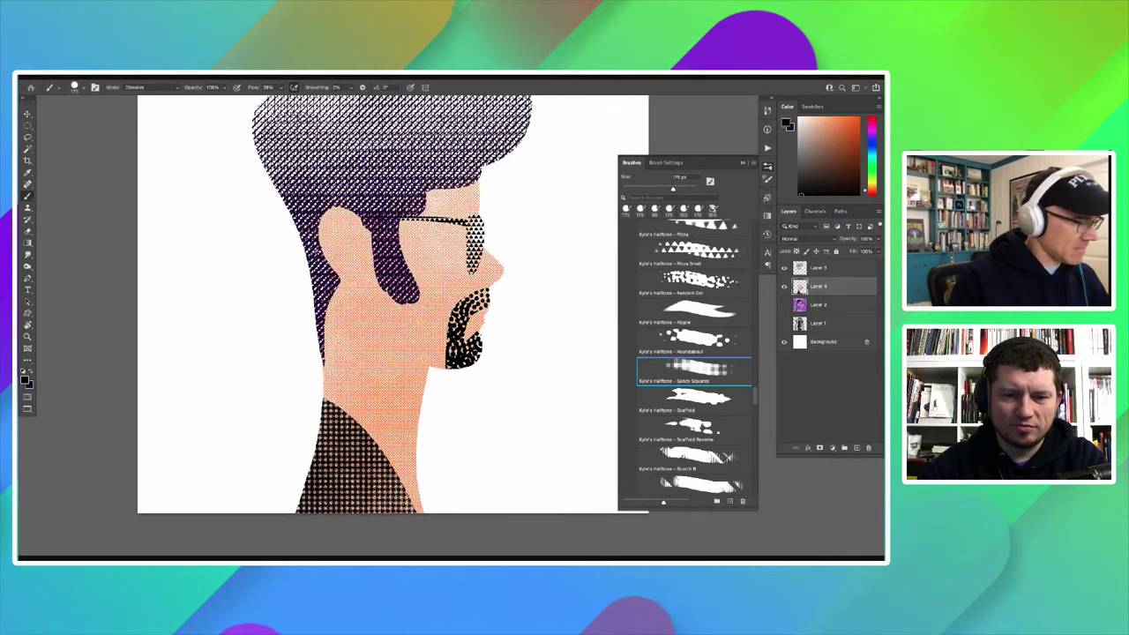
scroll(324, 338, "up", 3)
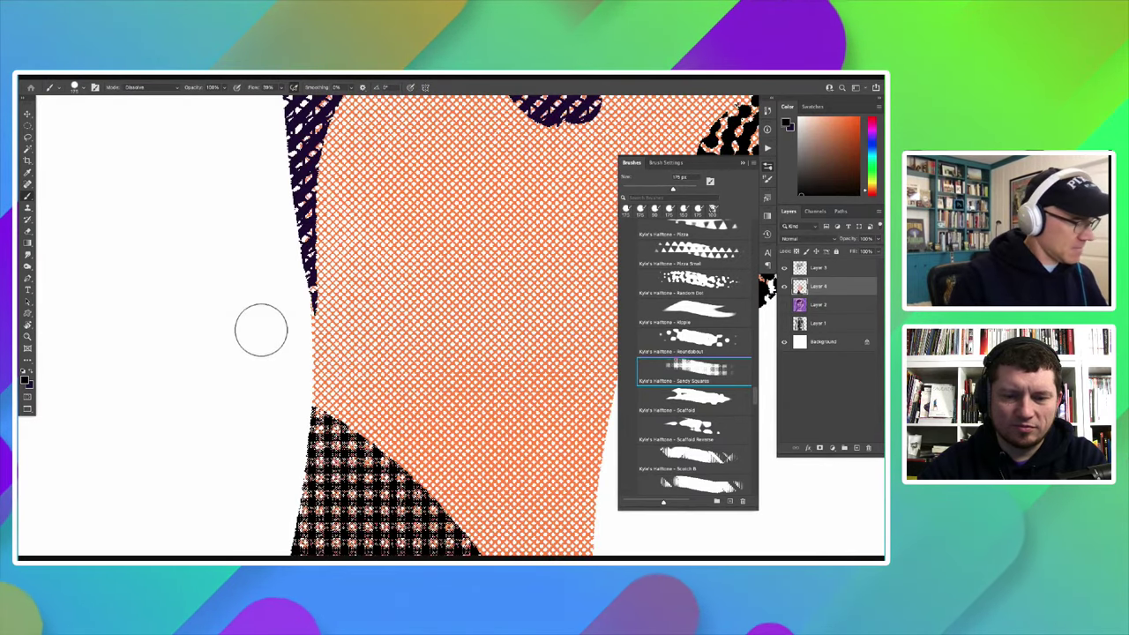
scroll(262, 327, "down", 3)
scroll(263, 328, "up", 1)
scroll(262, 328, "down", 3)
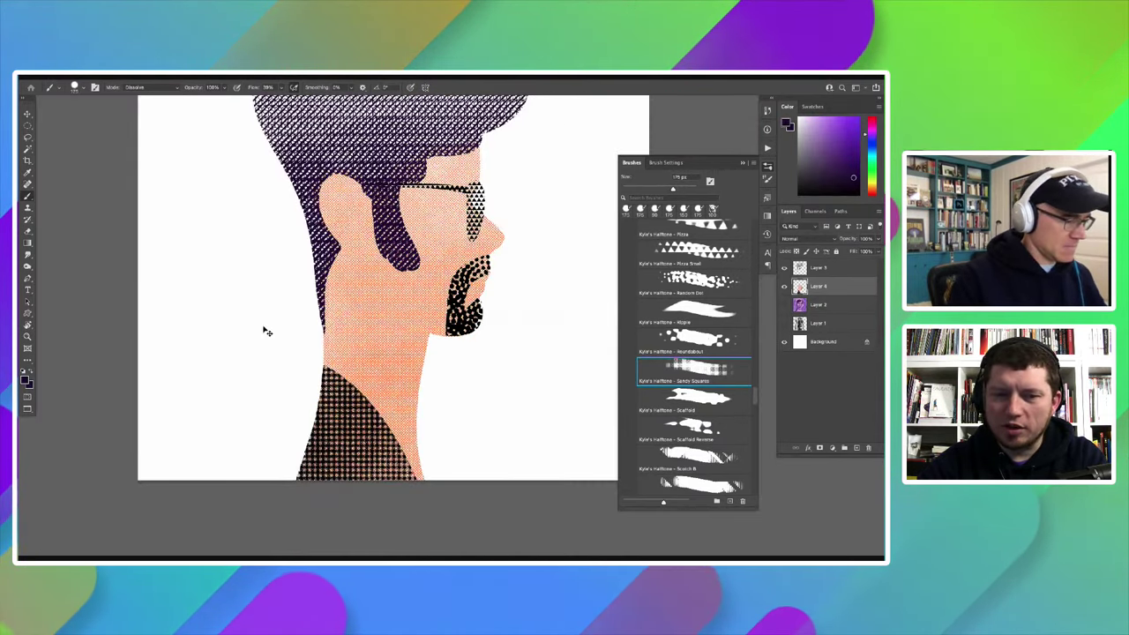
mouse_move(264, 327)
left_mouse_down()
mouse_move(368, 410)
mouse_move(326, 446)
mouse_move(347, 497)
left_mouse_up()
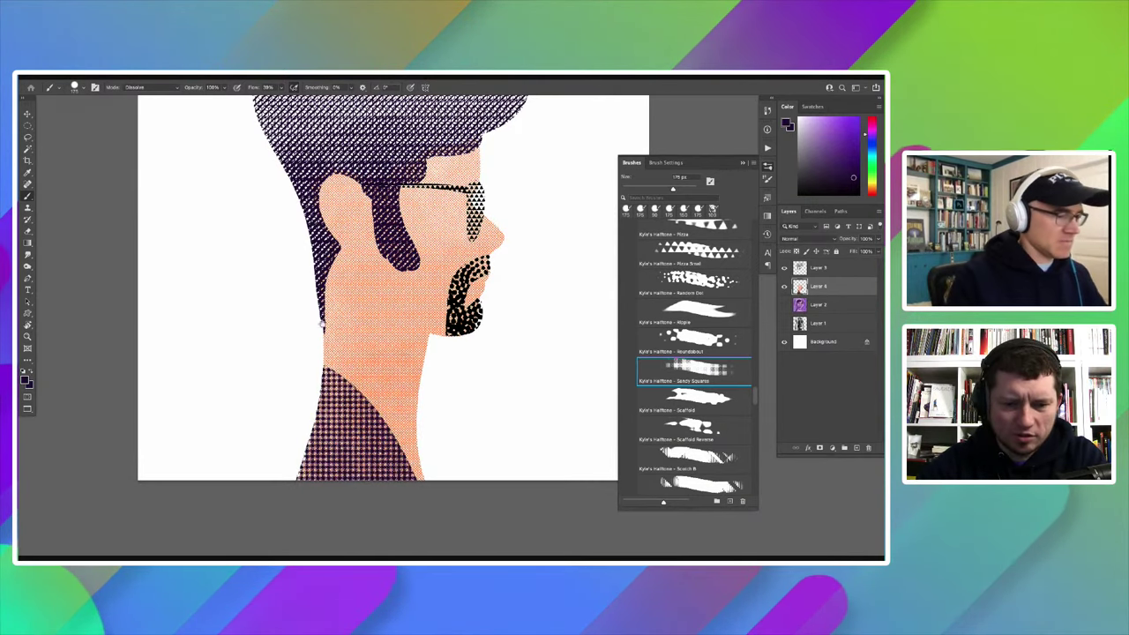
Step: Load the Kyle's Halftone Random Dot brush from the Brushes panel
scroll(314, 364, "up", 1)
scroll(314, 364, "up", 1)
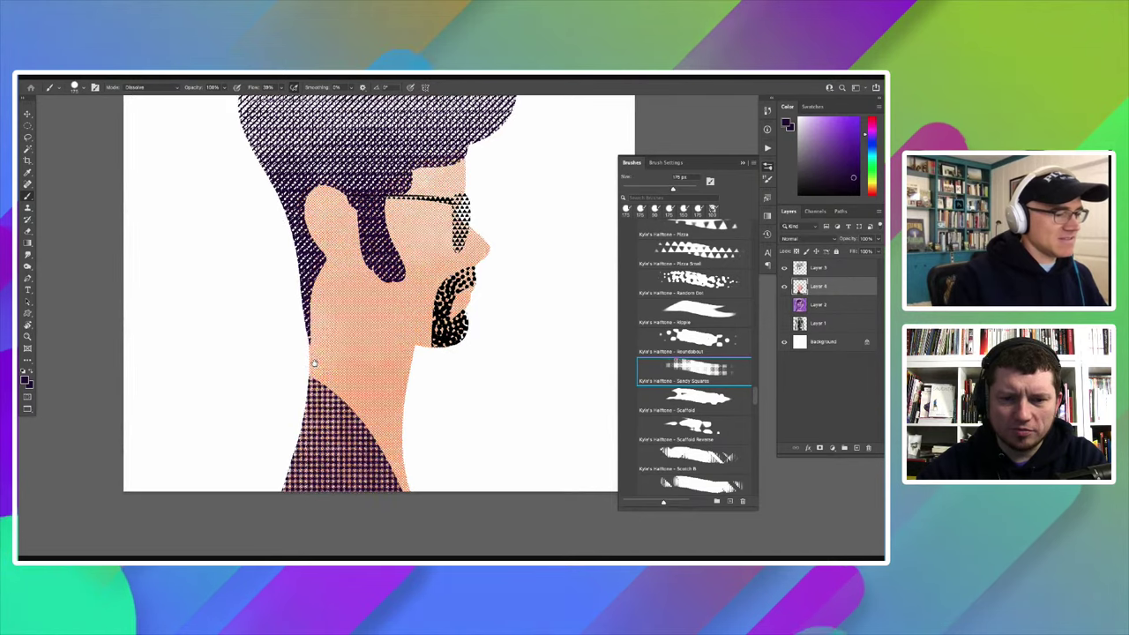
scroll(315, 363, "up", 1)
scroll(320, 362, "up", 2)
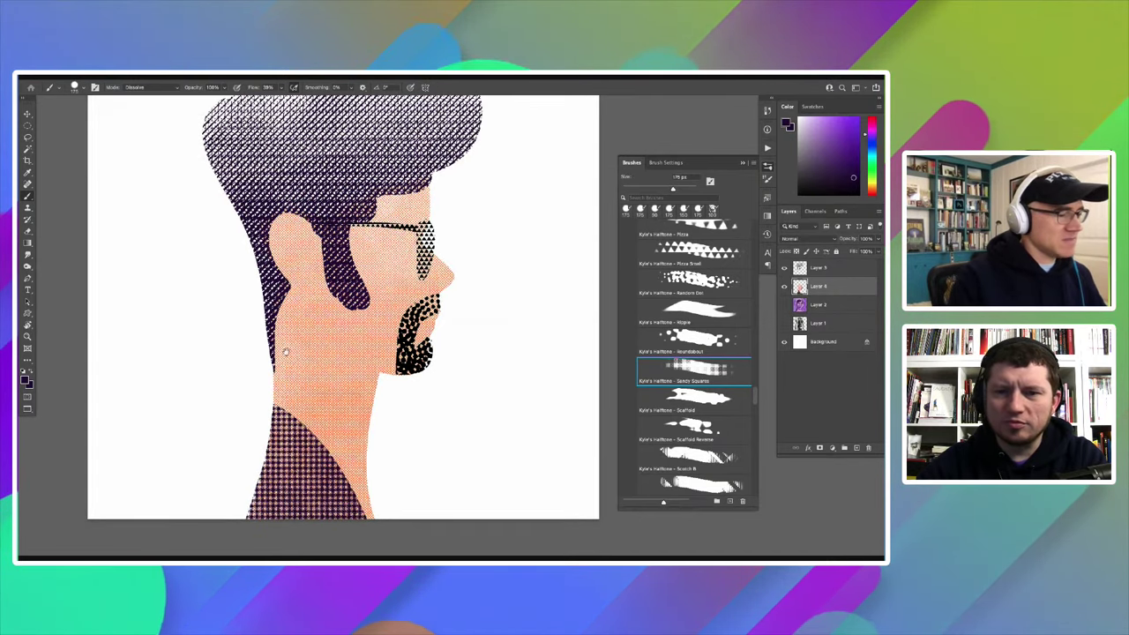
scroll(285, 352, "down", 1)
scroll(291, 355, "down", 1)
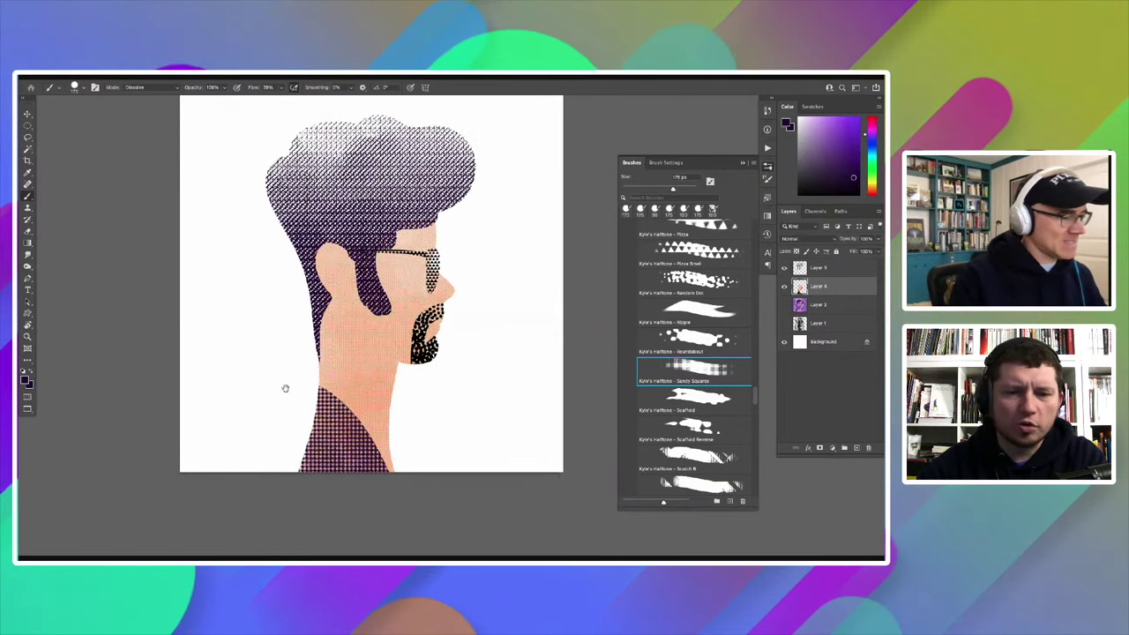
scroll(273, 274, "up", 1)
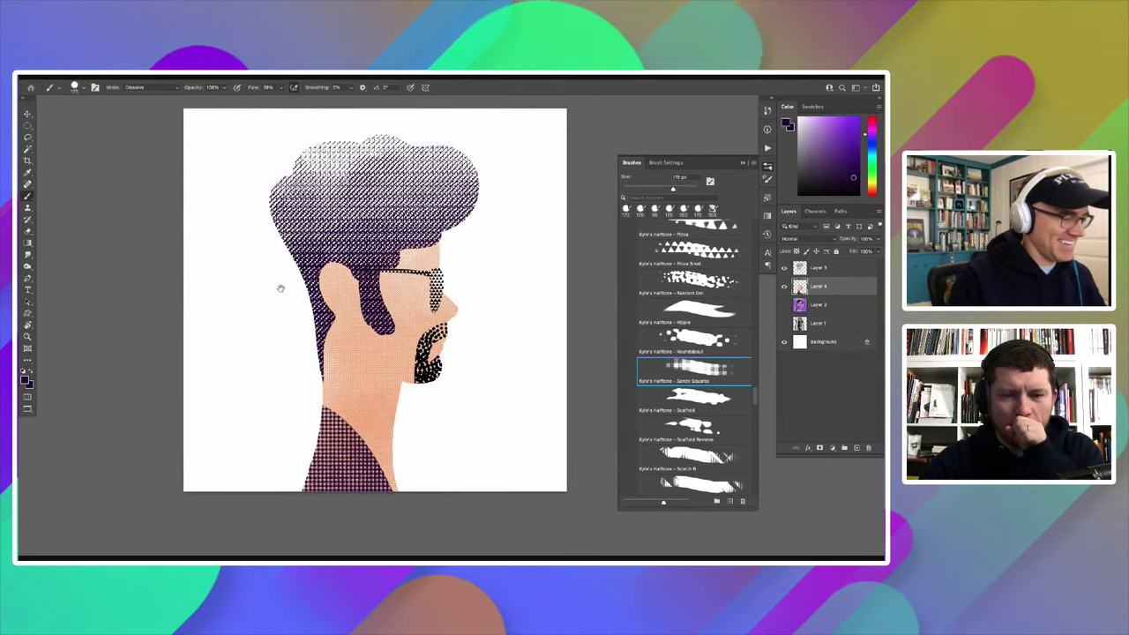
scroll(297, 345, "up", 1)
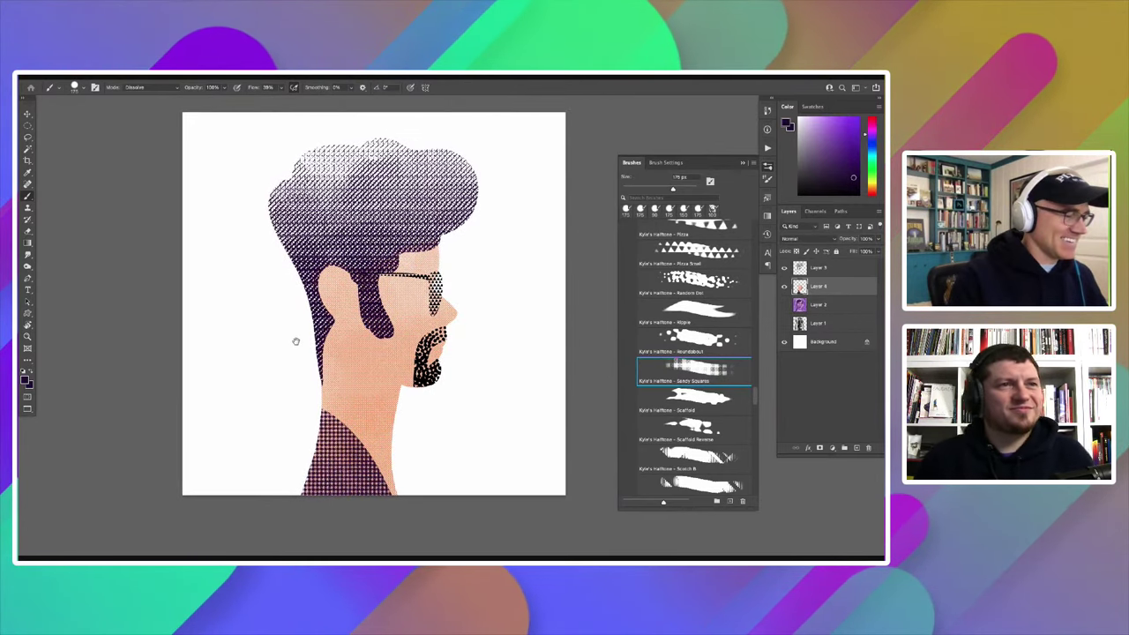
scroll(302, 335, "left", 1)
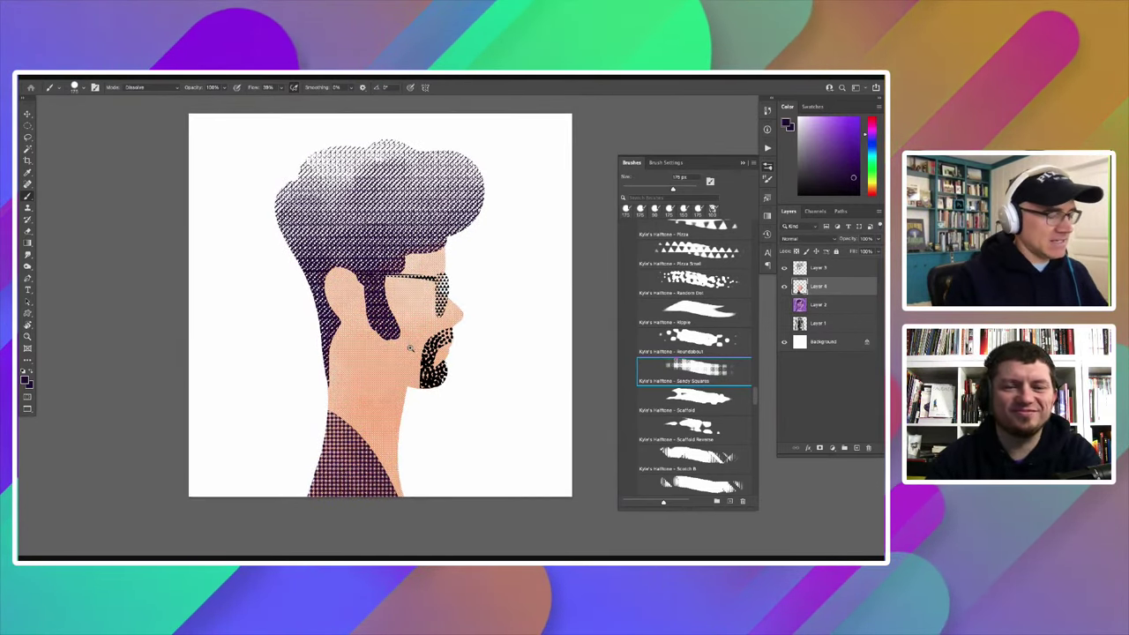
scroll(410, 349, "up", 1)
scroll(410, 348, "up", 1)
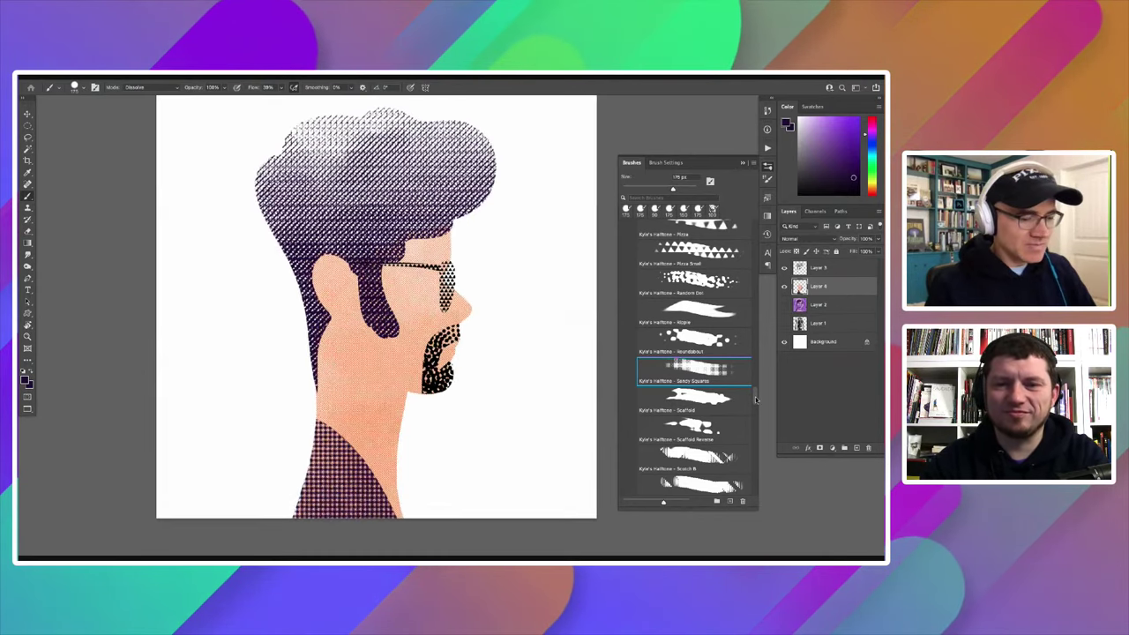
scroll(706, 423, "up", 3)
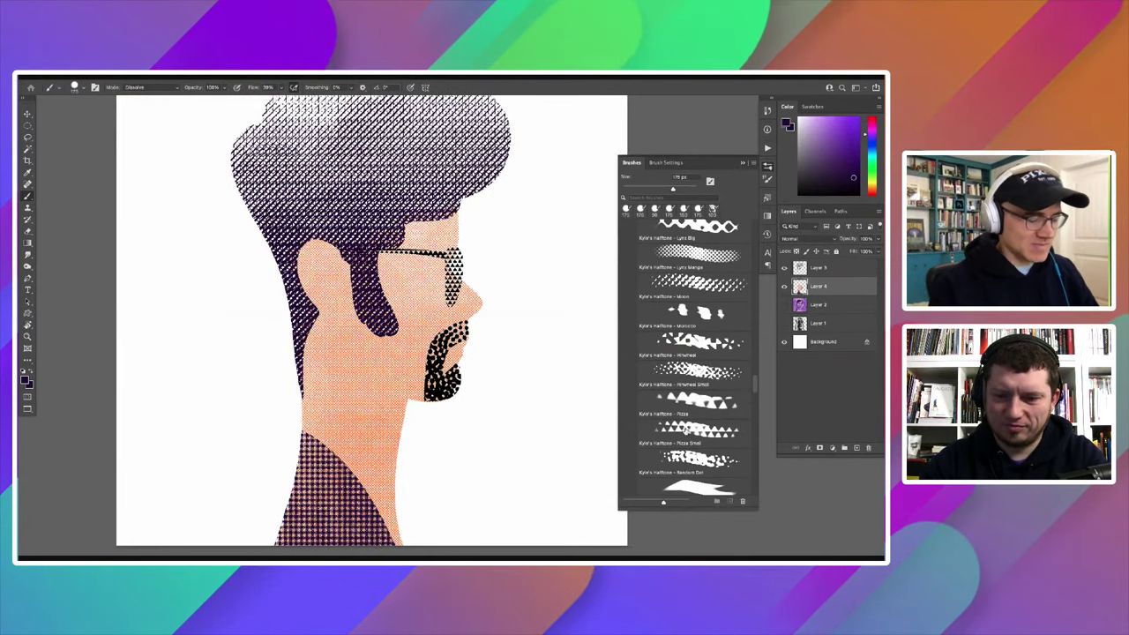
left_click(697, 459)
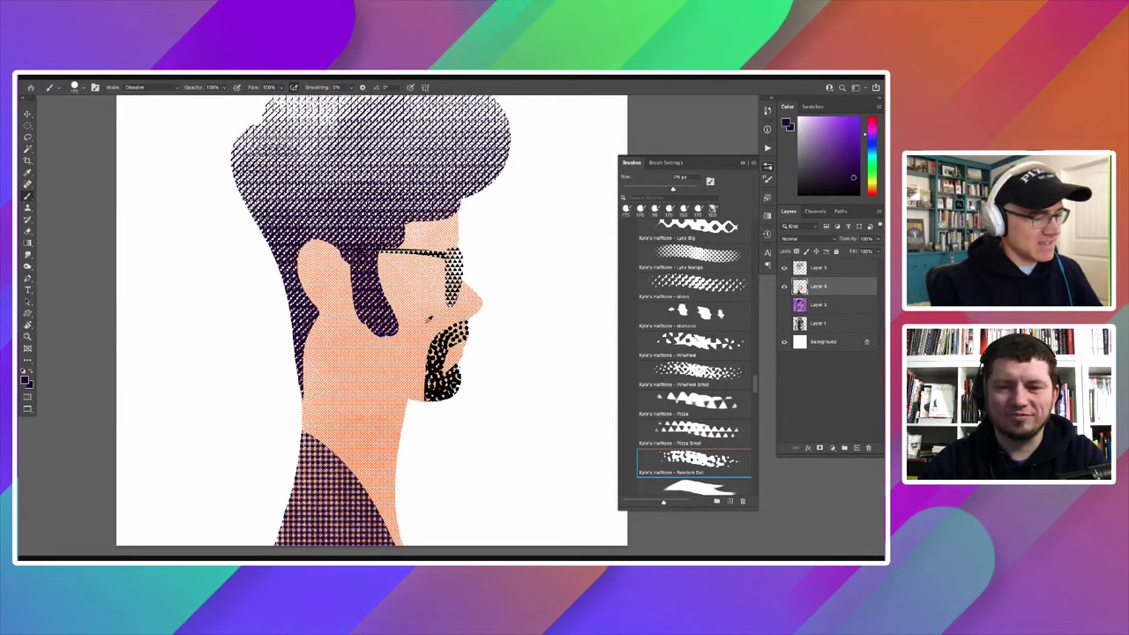
Step: Pick a salmon pink and speckle the cheek and ear with a smaller Random Dot brush
left_click(427, 320, "alt")
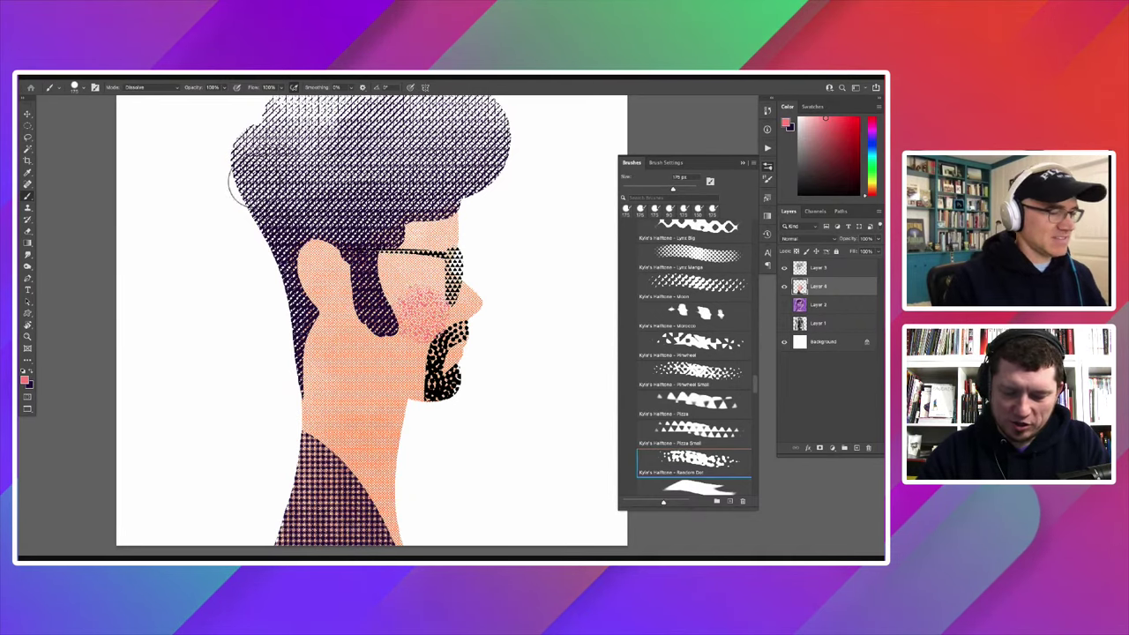
key("ctrl+z")
key("bracketleft")
key("bracketleft")
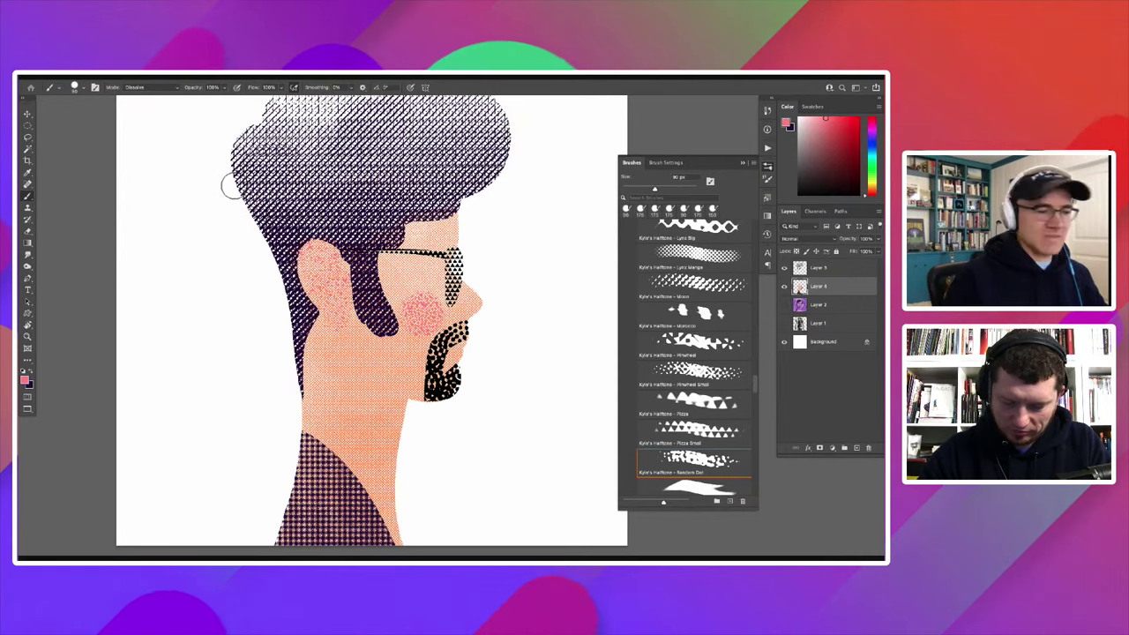
scroll(228, 320, "down", 1)
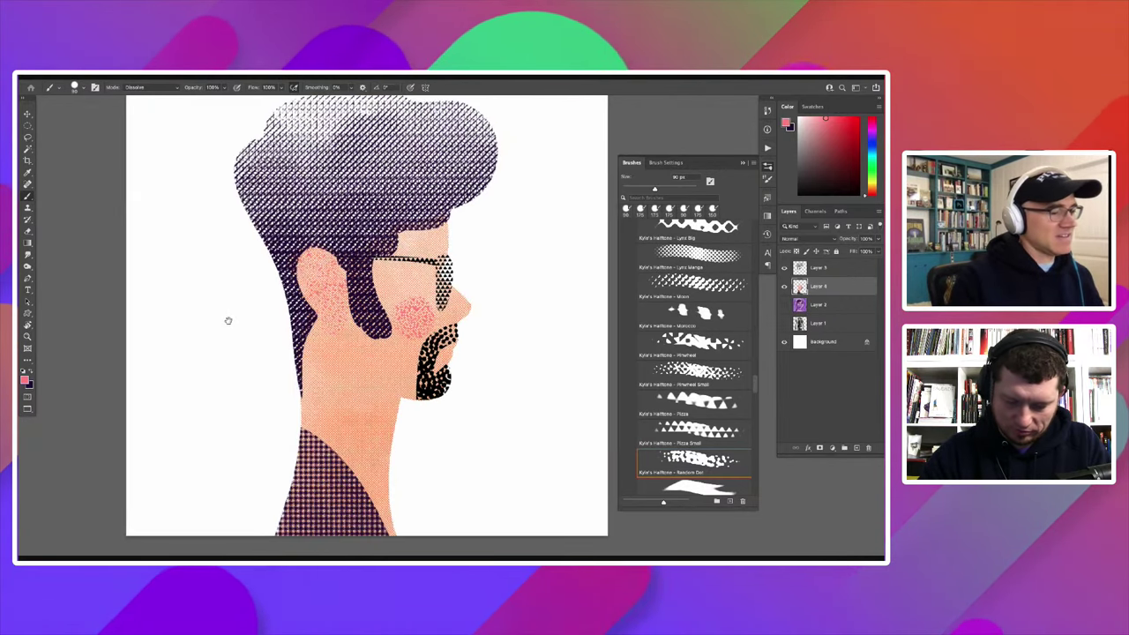
scroll(227, 320, "down", 1)
scroll(302, 314, "down", 1)
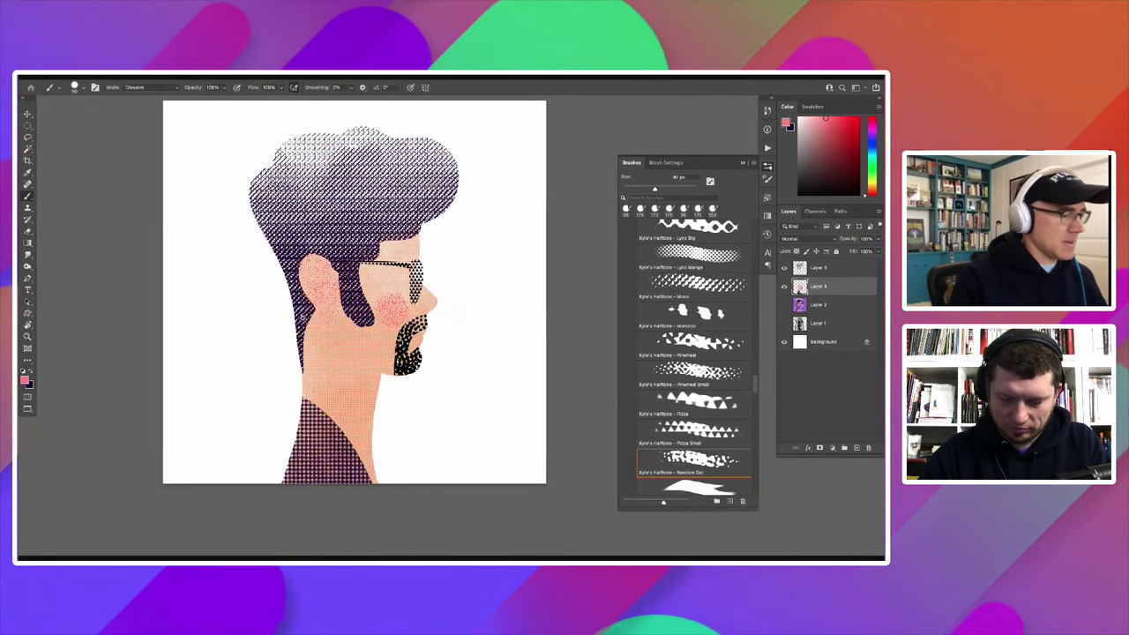
scroll(302, 314, "up", 1)
scroll(308, 315, "up", 1)
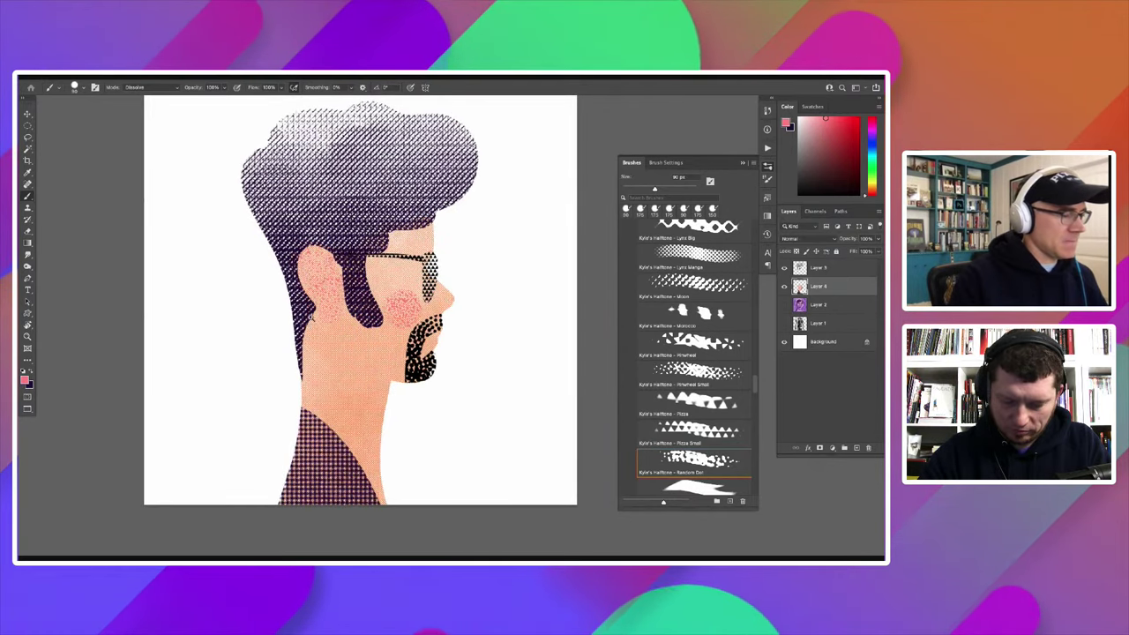
scroll(309, 315, "up", 1)
scroll(309, 315, "up", 1)
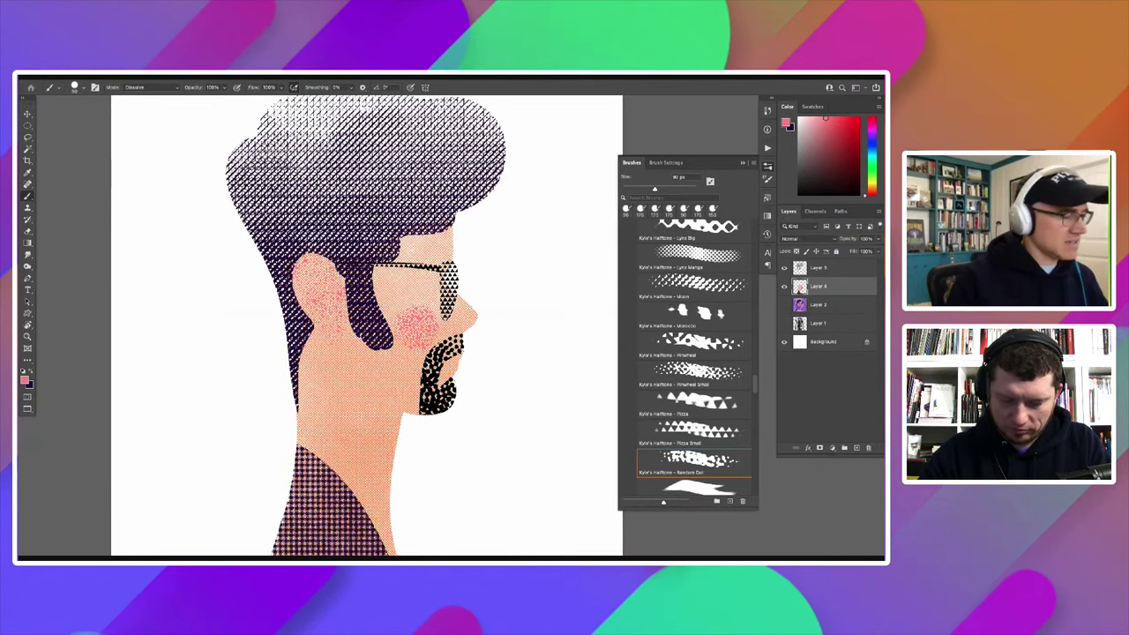
scroll(309, 314, "up", 1)
key("l")
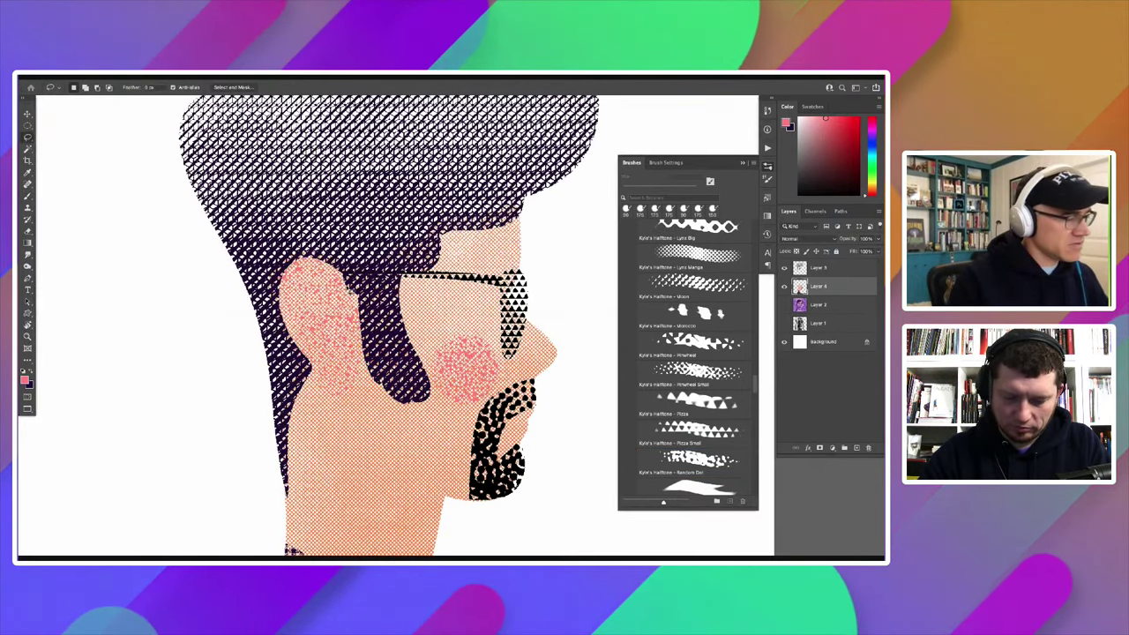
Step: Clear a white crescent between the top of the ear and the hair, then make Layer 5 active
mouse_move(328, 281)
left_mouse_down()
mouse_move(288, 296)
mouse_move(310, 401)
left_mouse_up()
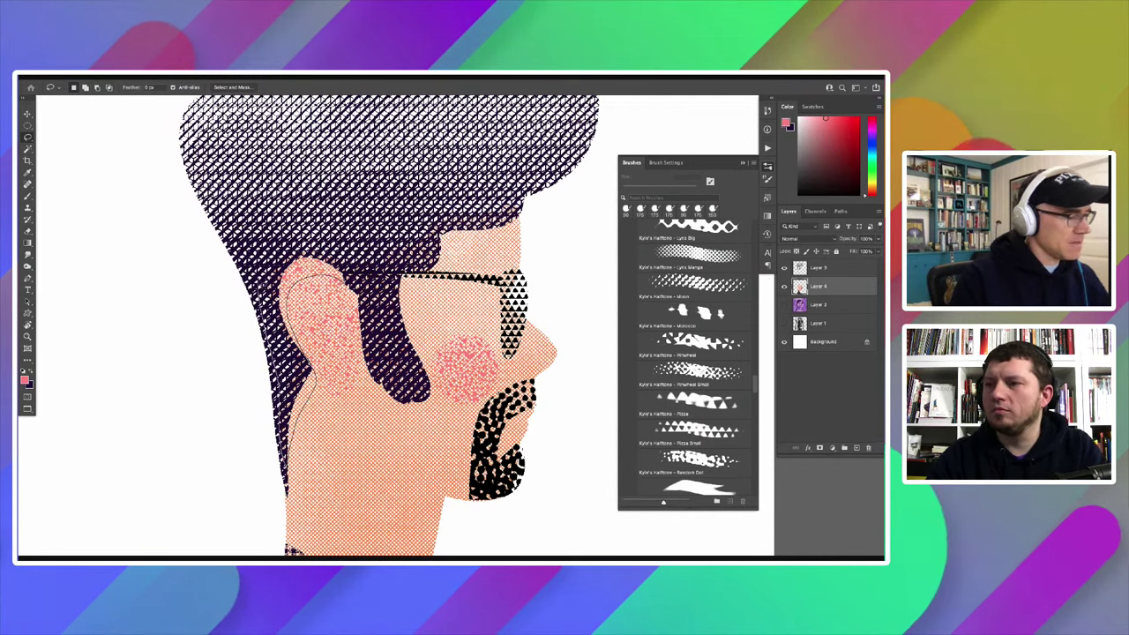
key("b")
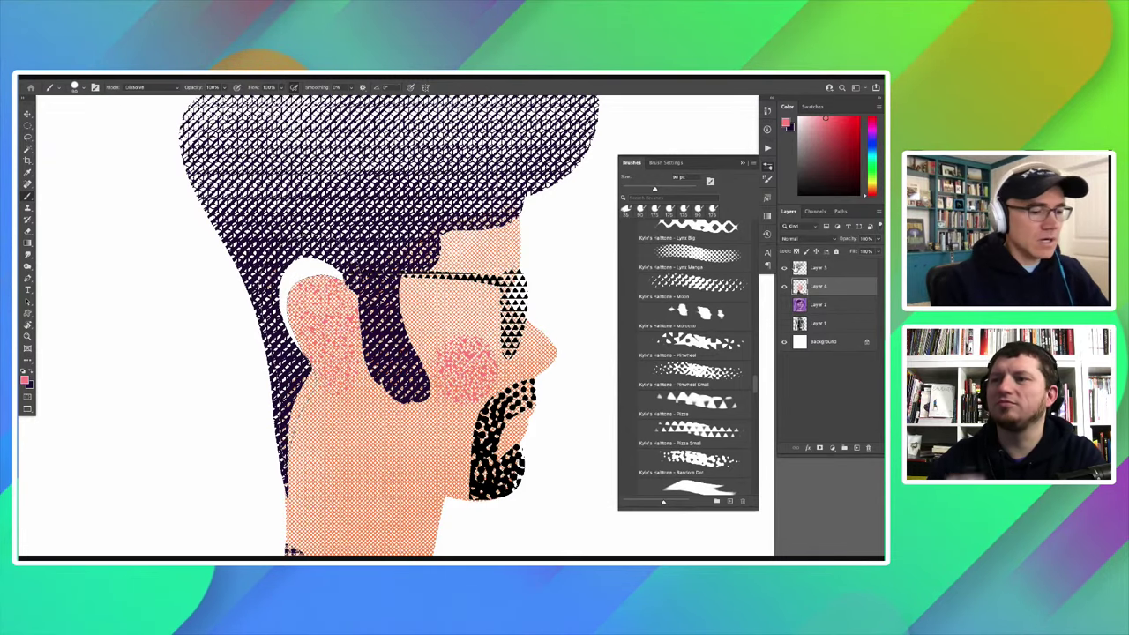
left_click(818, 267)
left_click(697, 458)
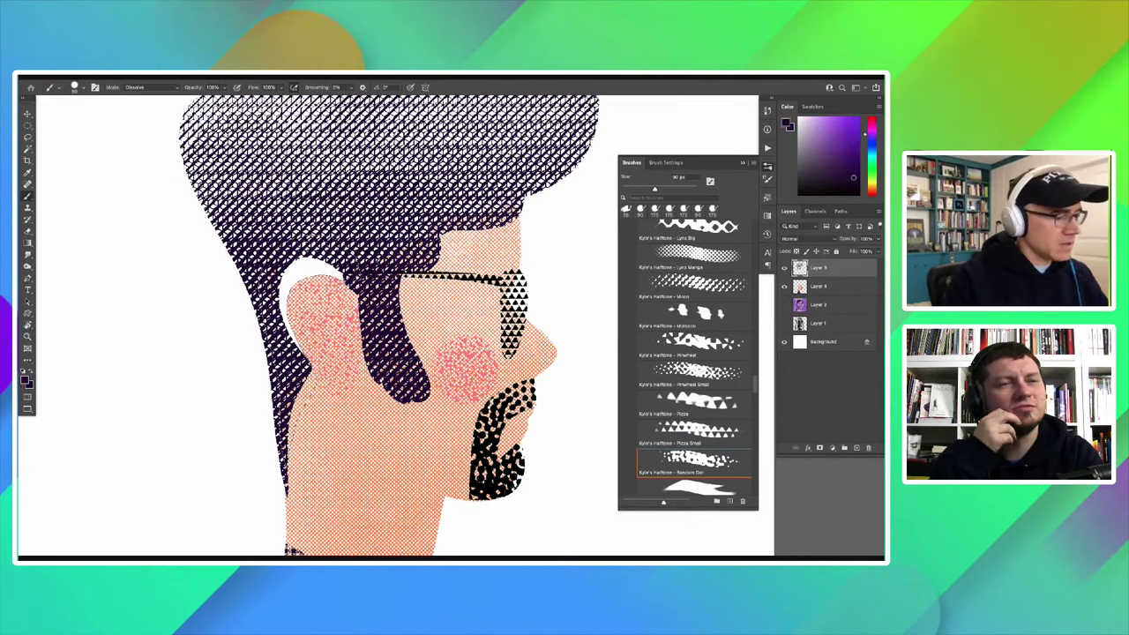
Step: Paint Cubed Medium halftone hair texture into the gap above the ear
scroll(749, 396, "up", 2)
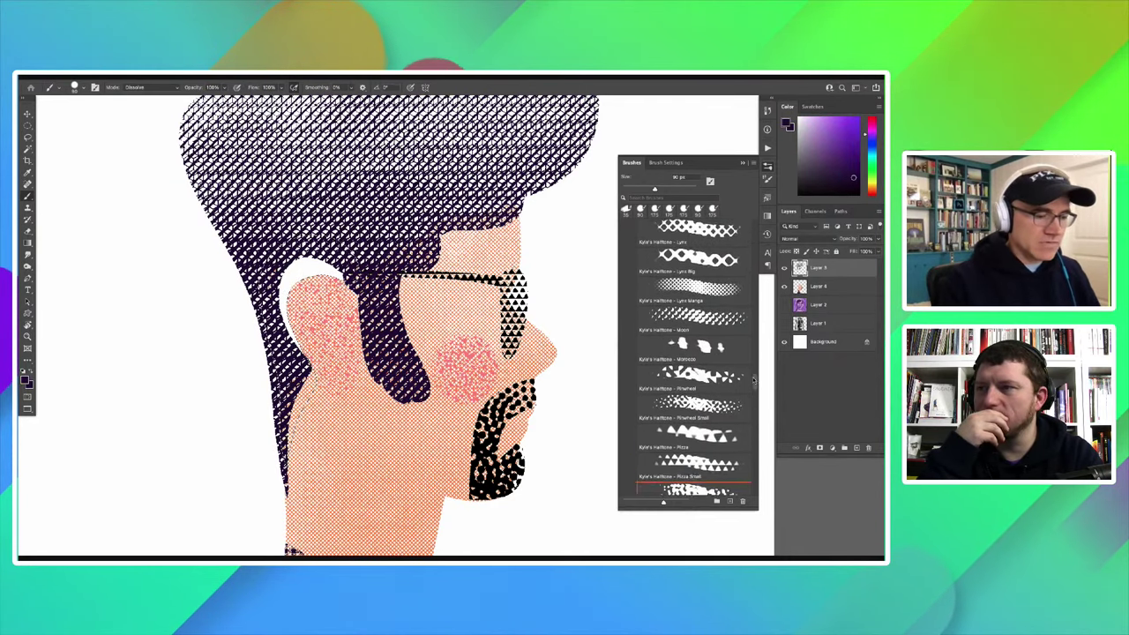
scroll(749, 388, "up", 1)
scroll(749, 379, "up", 2)
scroll(749, 370, "up", 2)
scroll(749, 369, "up", 2)
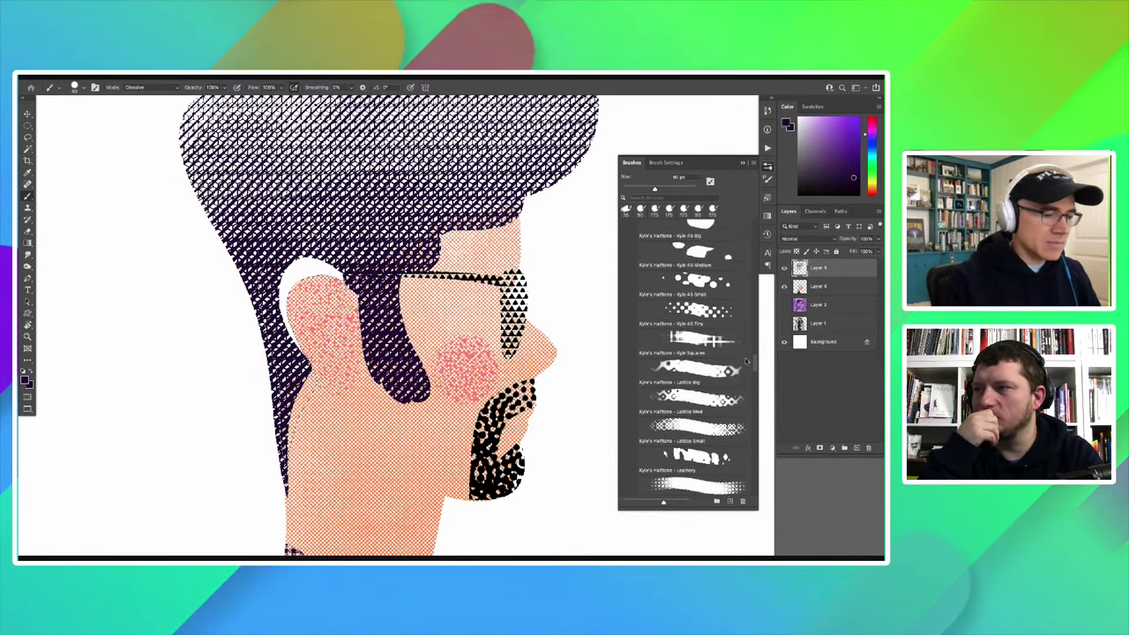
scroll(748, 368, "up", 2)
scroll(741, 366, "up", 2)
scroll(672, 353, "up", 3)
scroll(671, 352, "up", 1)
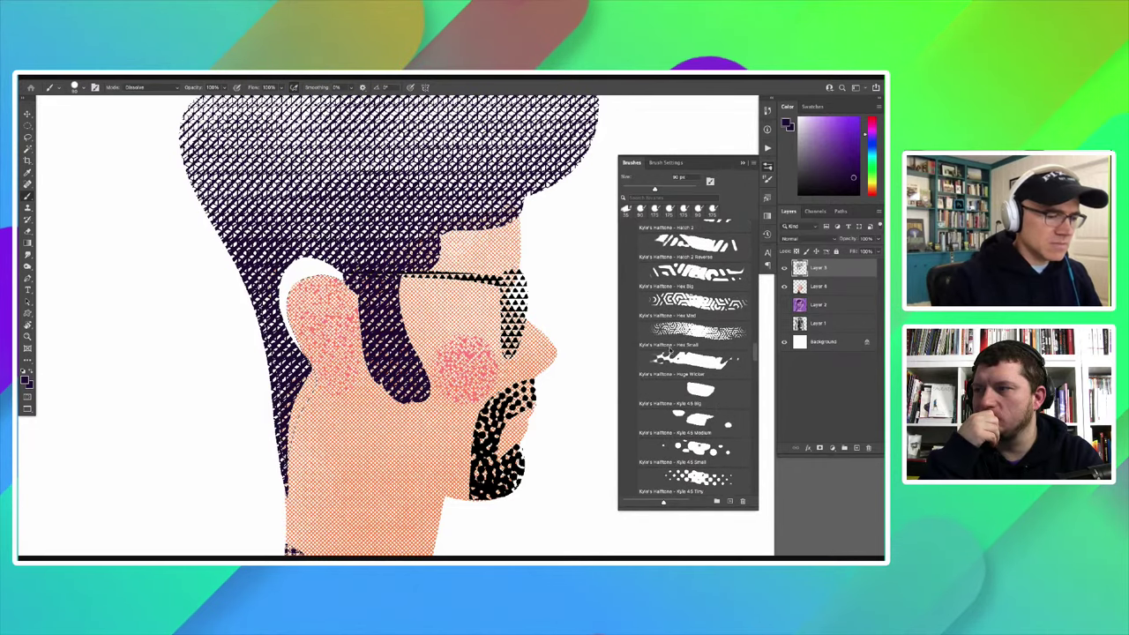
scroll(672, 352, "up", 1)
scroll(672, 352, "up", 1)
scroll(672, 352, "up", 2)
scroll(663, 337, "up", 1)
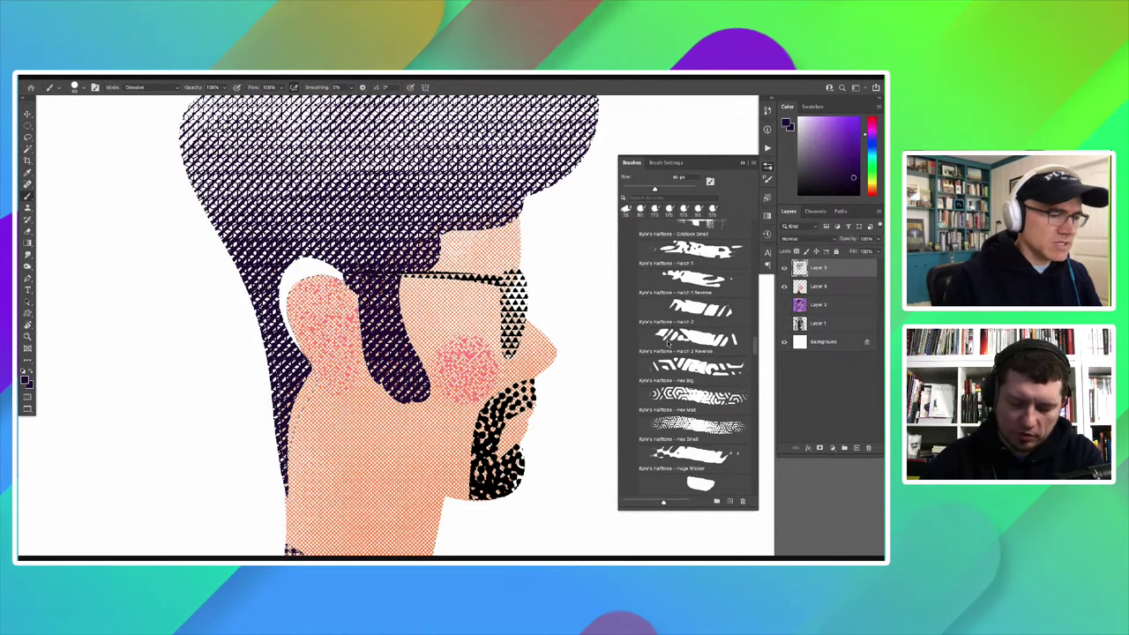
scroll(663, 336, "up", 1)
scroll(663, 337, "up", 1)
scroll(663, 337, "up", 1)
scroll(663, 337, "up", 2)
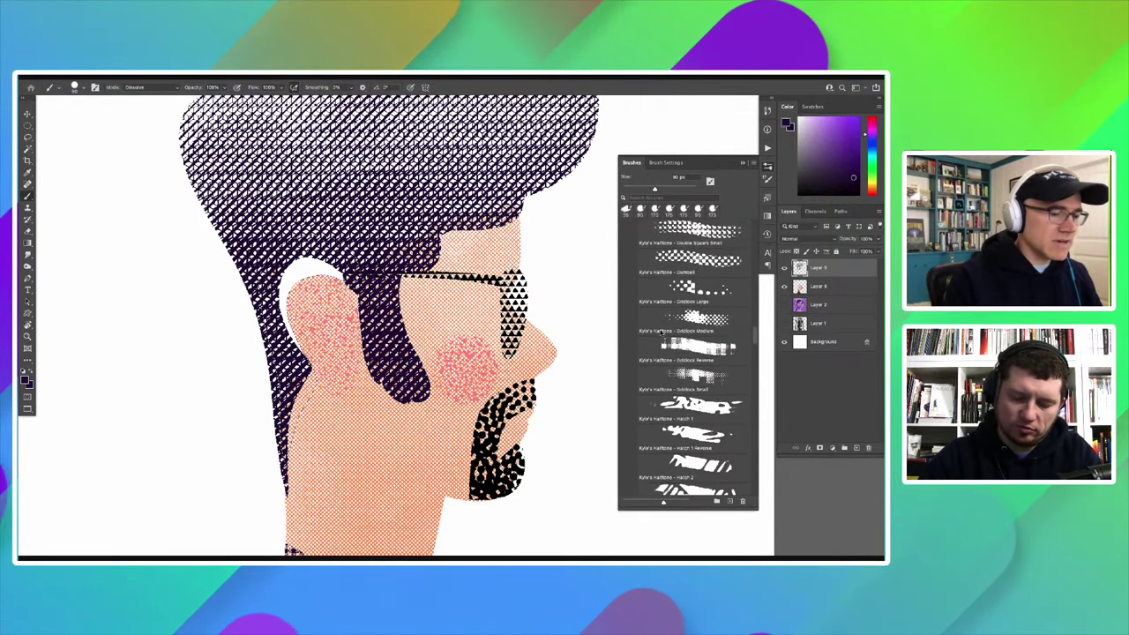
scroll(661, 333, "up", 2)
scroll(658, 328, "up", 3)
scroll(653, 322, "up", 2)
scroll(653, 322, "up", 1)
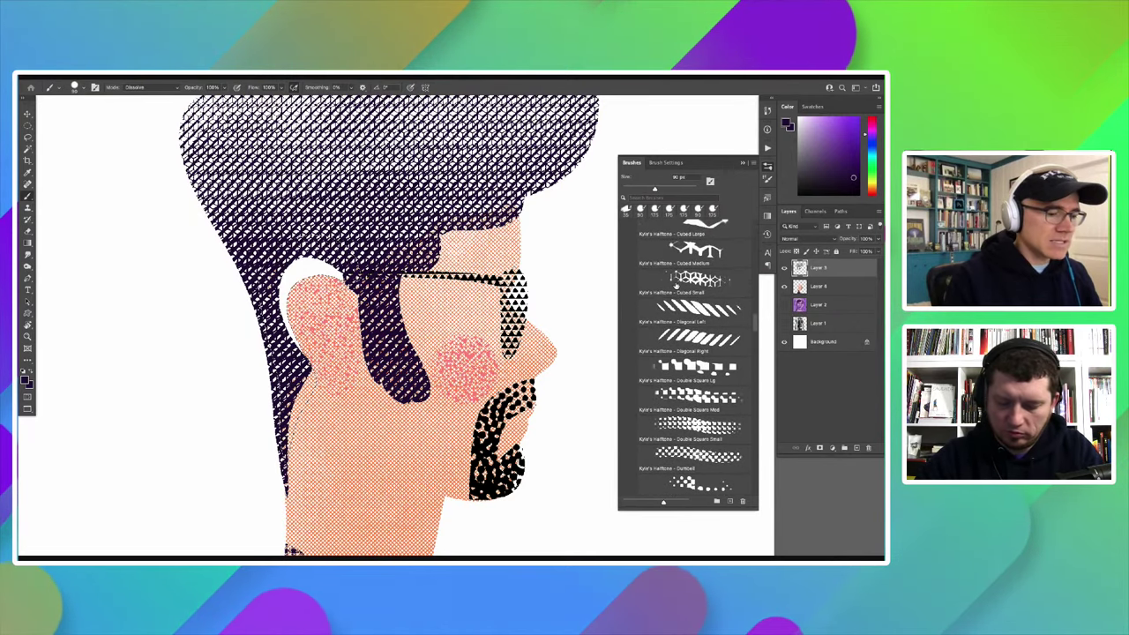
left_click(696, 280)
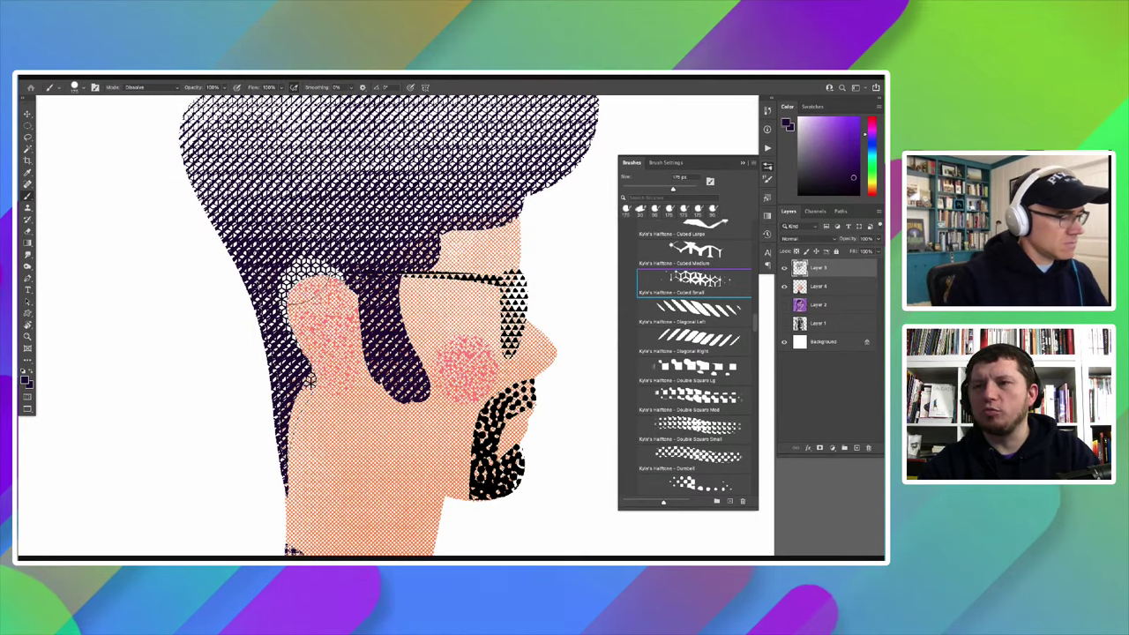
mouse_move(308, 380)
left_mouse_down()
mouse_move(261, 384)
mouse_move(276, 456)
left_mouse_up()
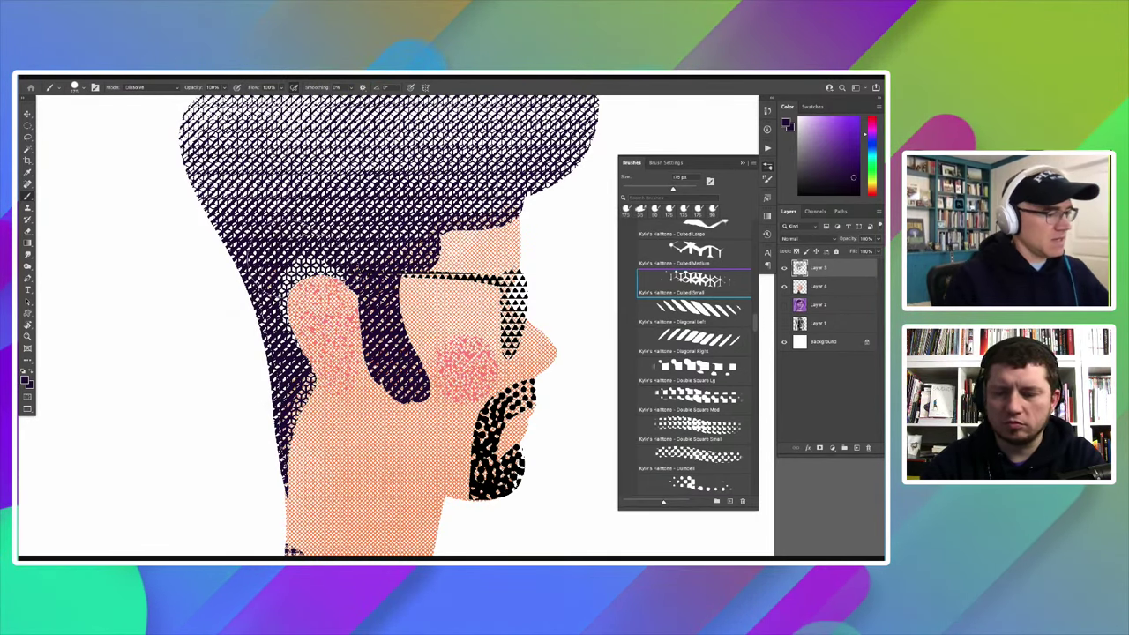
Step: Load the Diagonal Right halftone brush and reframe the view on the whole portrait
left_click(697, 338)
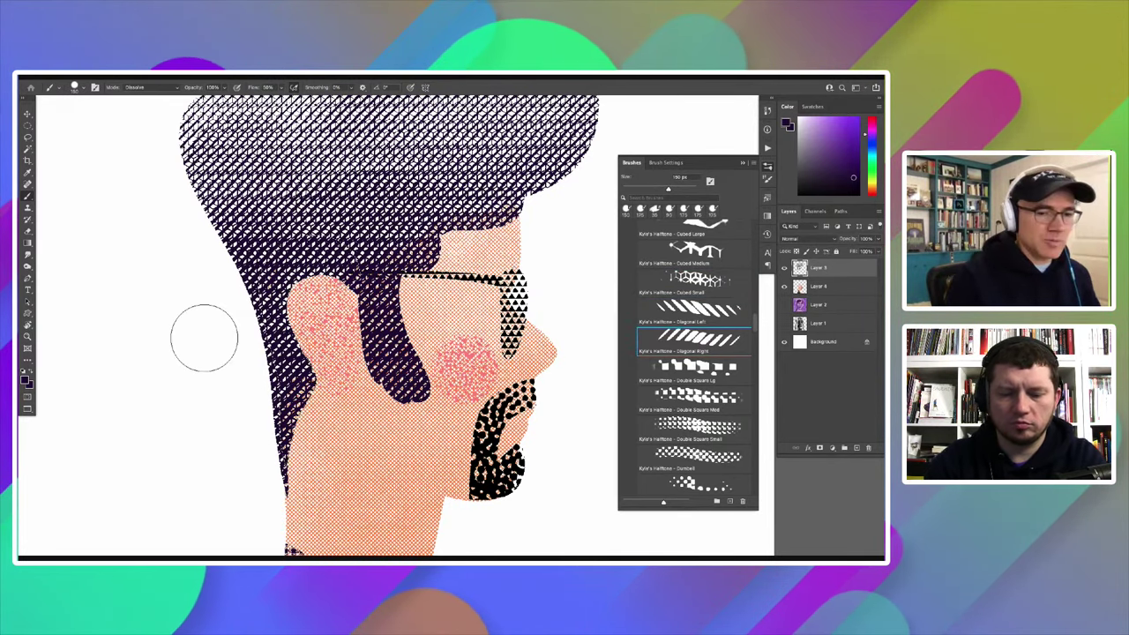
left_click_drag(259, 395, 242, 380)
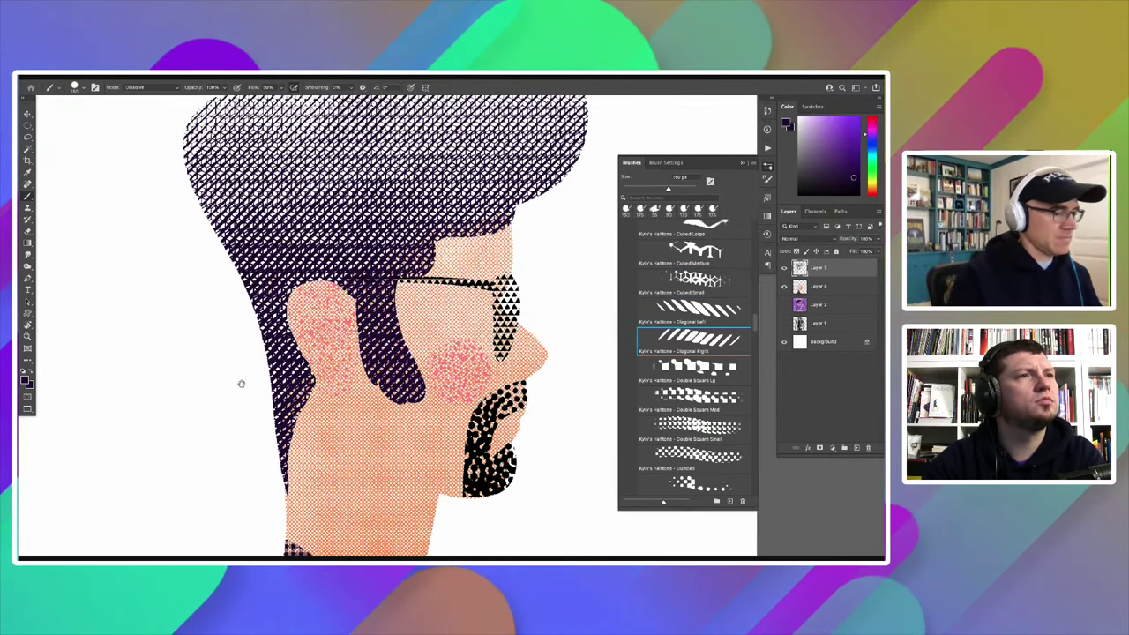
scroll(243, 385, "down", 2)
scroll(264, 384, "down", 2)
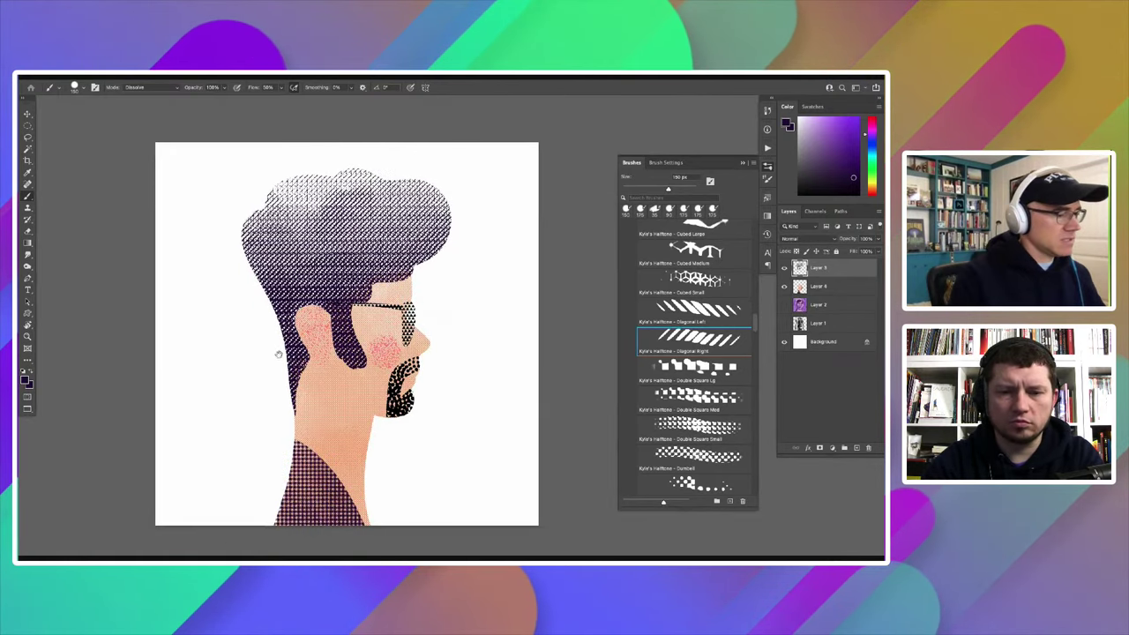
left_click_drag(273, 386, 291, 363)
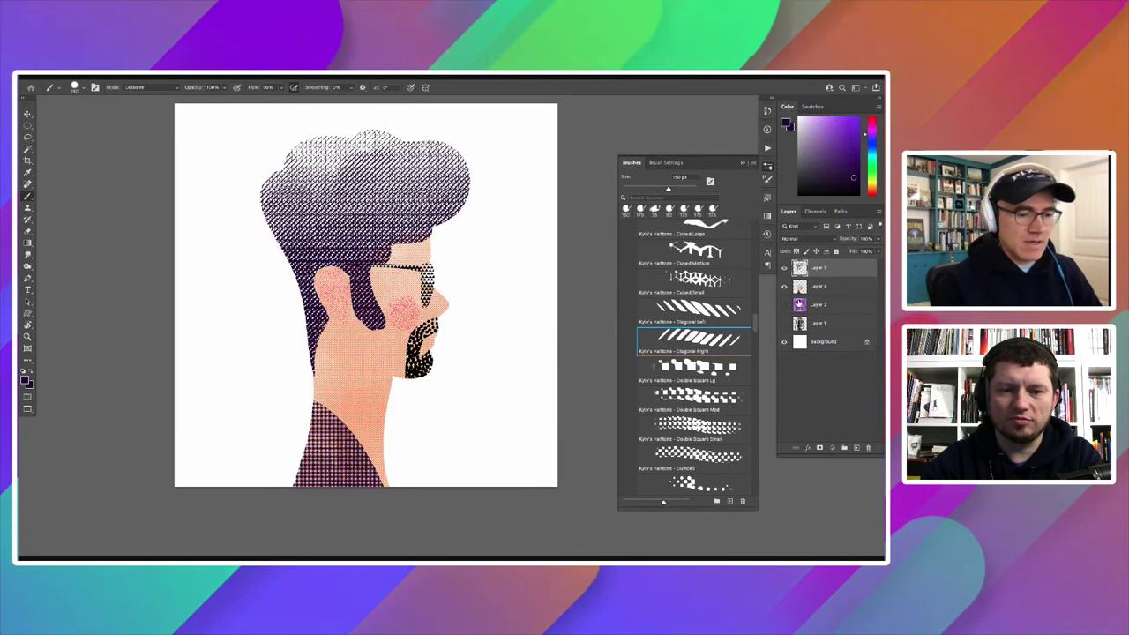
Step: Add Layer 3 below the face and fill it with pale yellow as the background
key("ctrl+z")
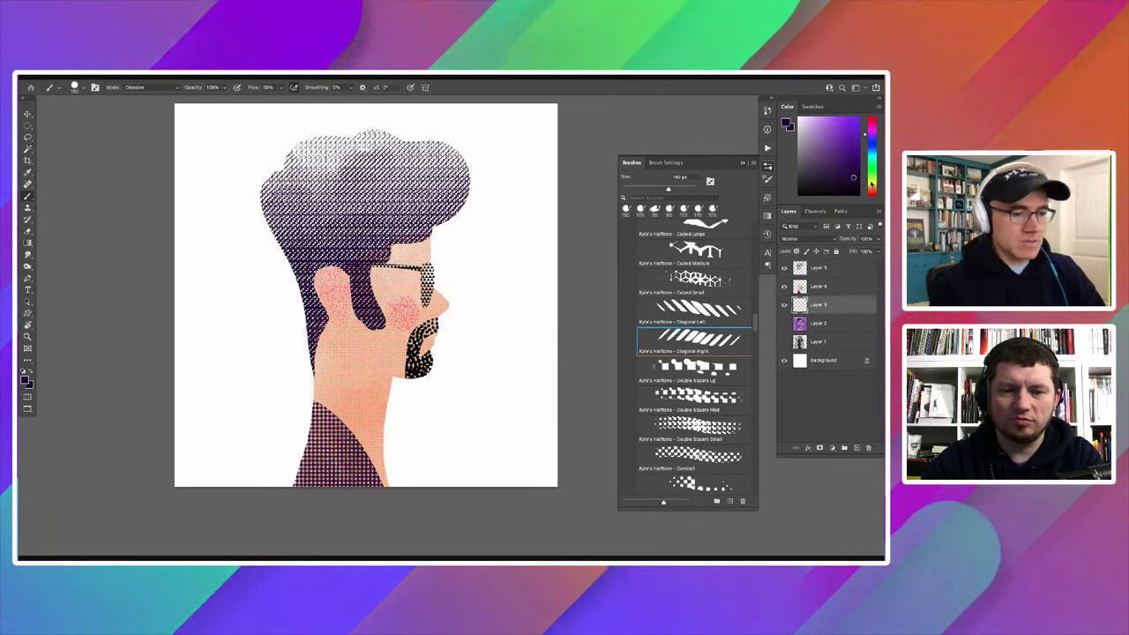
left_click(870, 183)
key("alt+BackSpace")
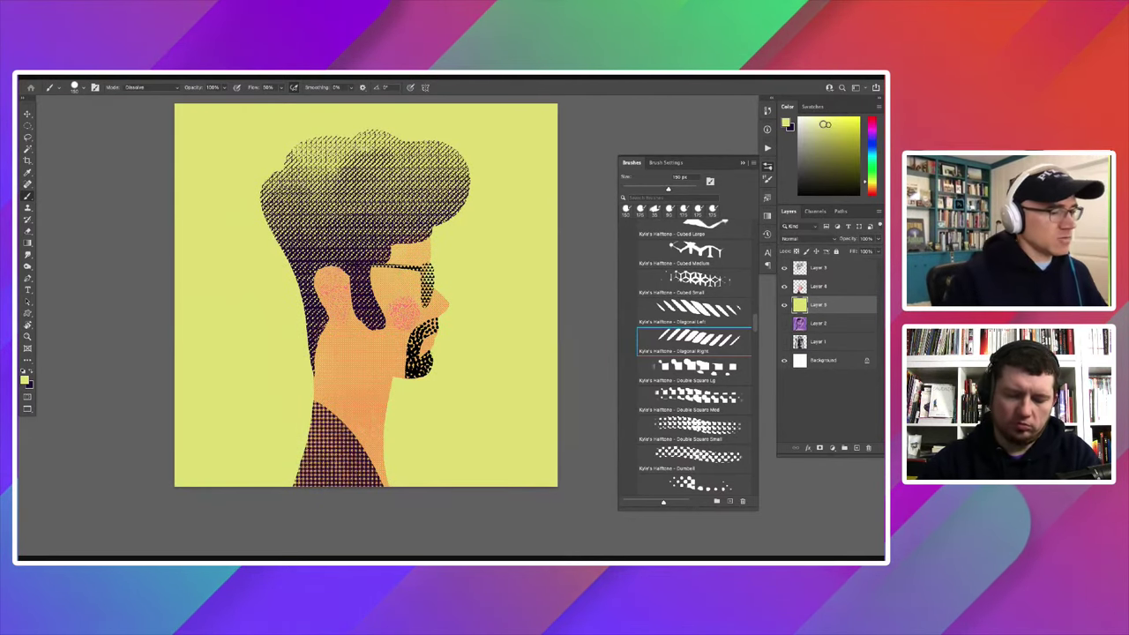
left_click_drag(199, 276, 191, 286)
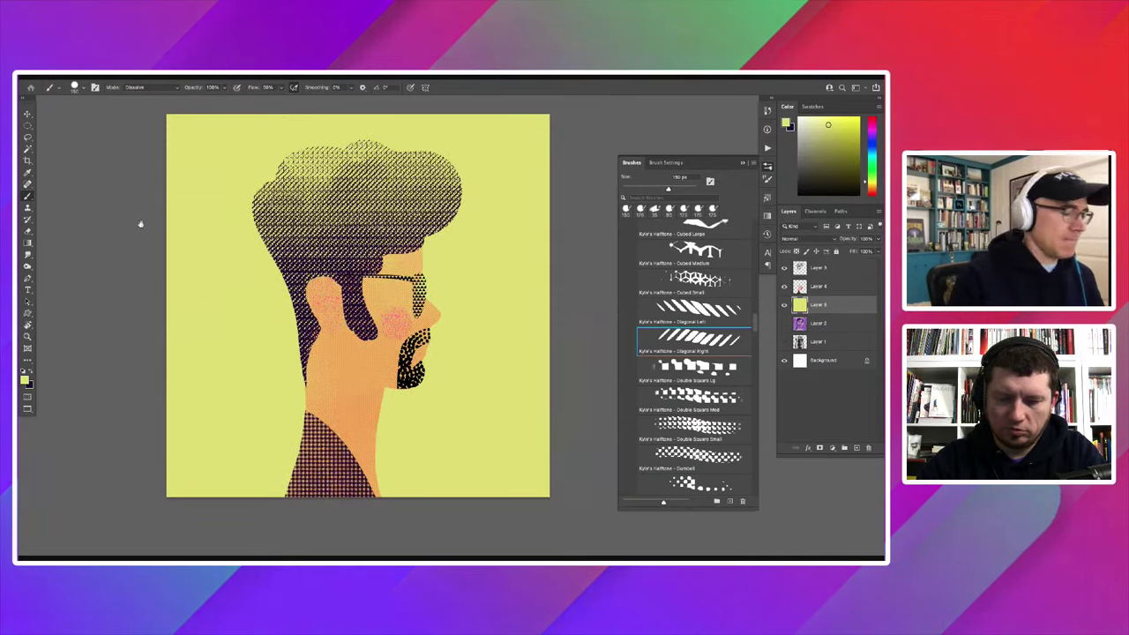
key("l")
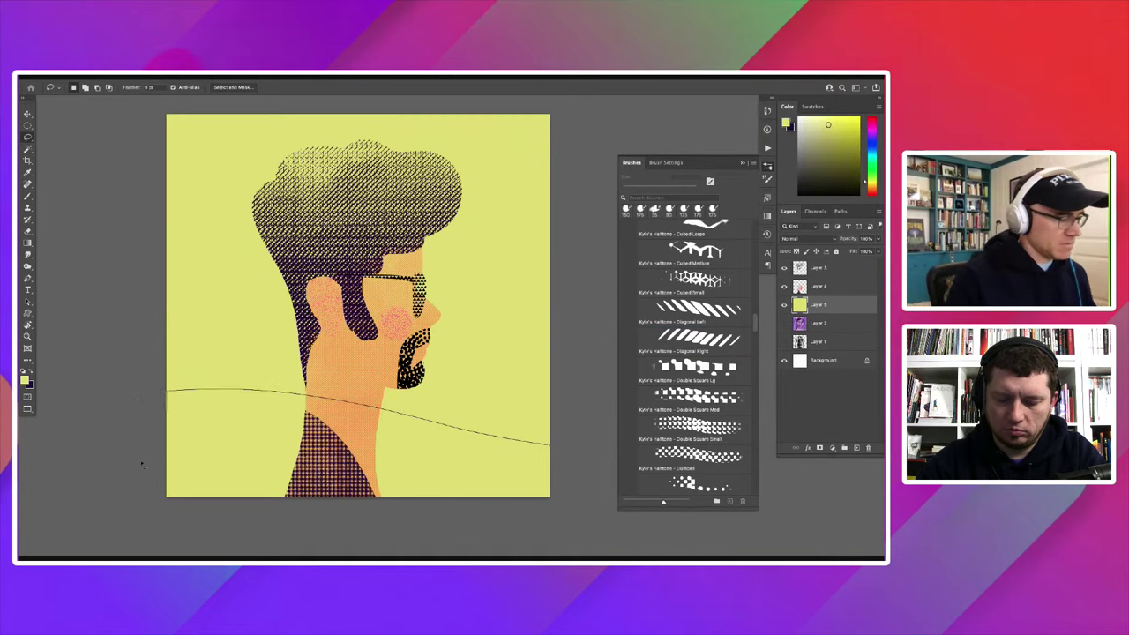
Step: Select a wavy band across the lower background and shift the paint colour to green
left_click(234, 429)
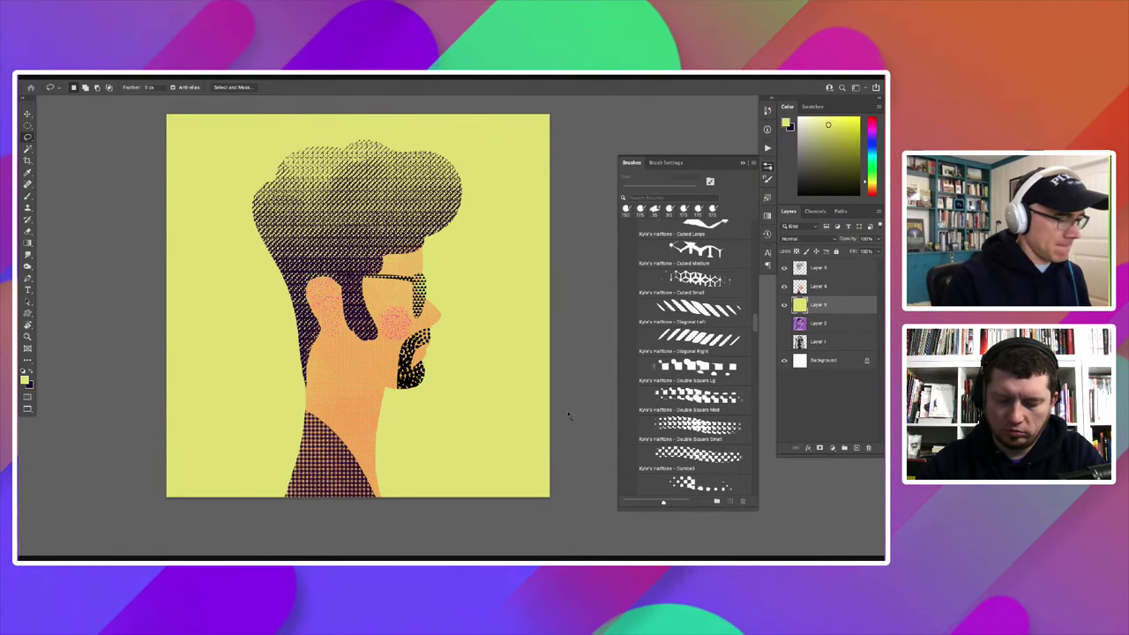
mouse_move(568, 390)
left_mouse_down()
mouse_move(432, 415)
mouse_move(561, 526)
mouse_move(593, 520)
left_mouse_up()
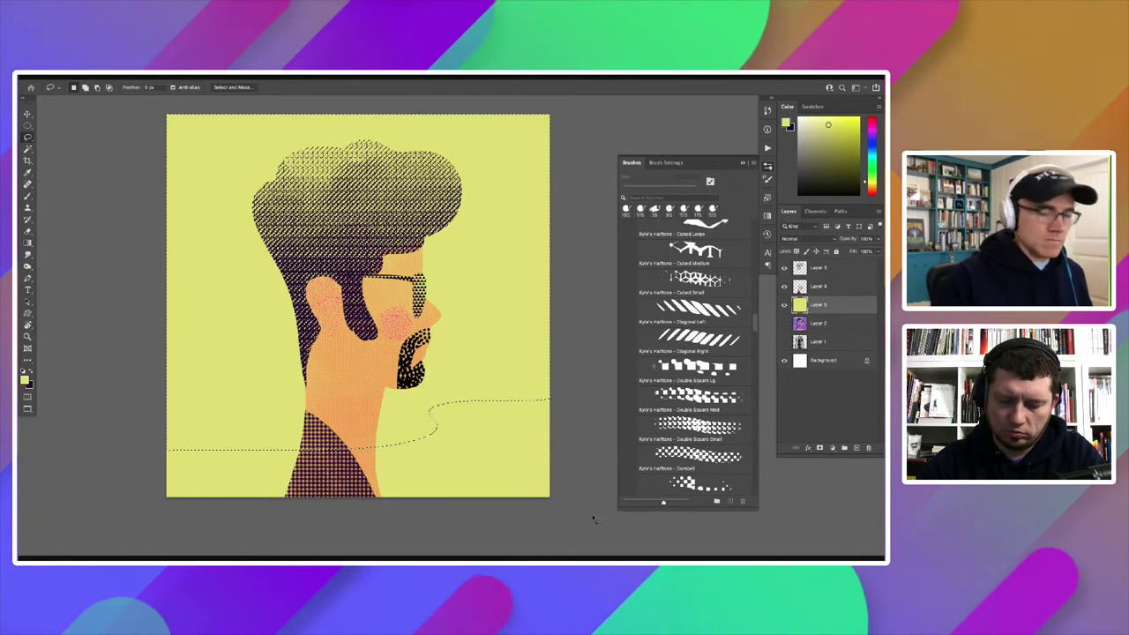
key("b")
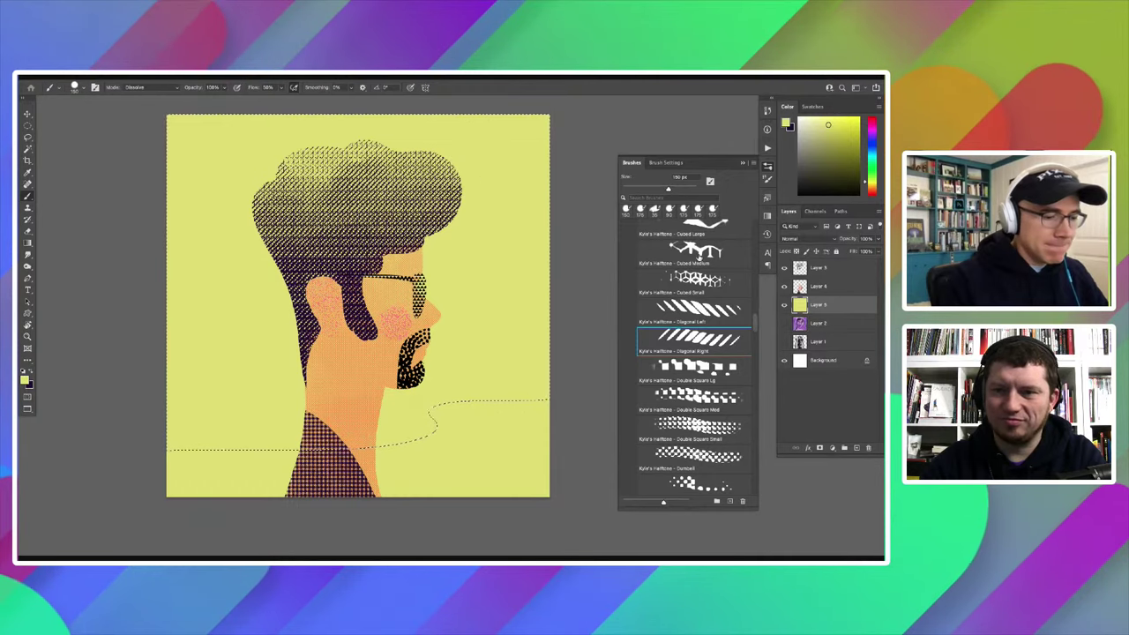
left_click_drag(871, 187, 871, 179)
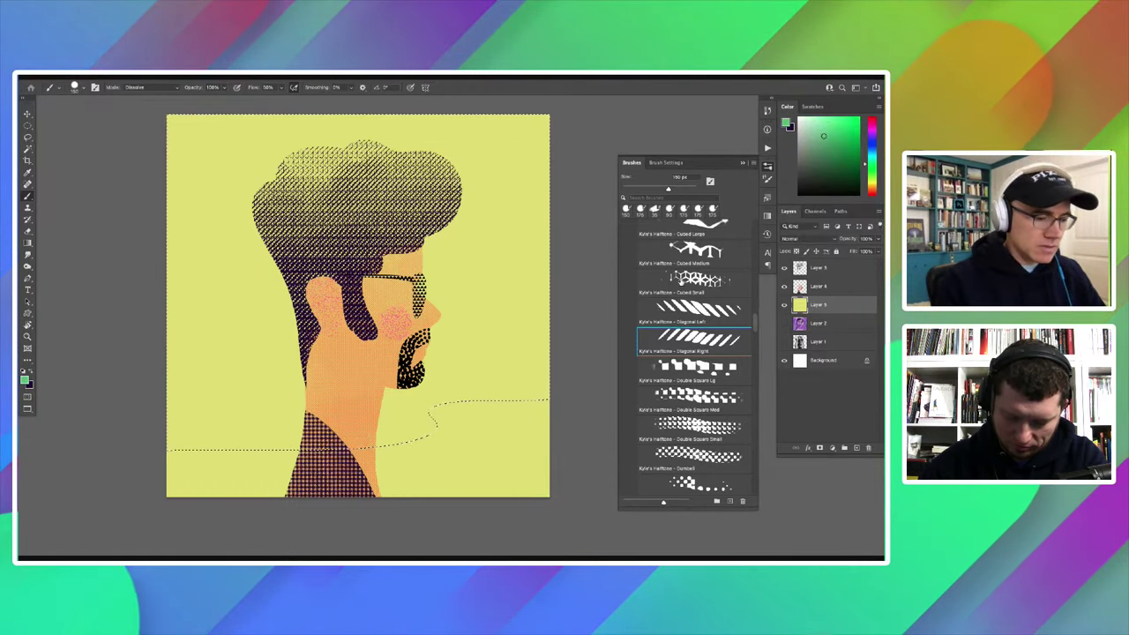
Step: Paint the selected band with green Pizza Small halftone triangles, then deselect
scroll(696, 335, "up", 3)
scroll(688, 317, "up", 3)
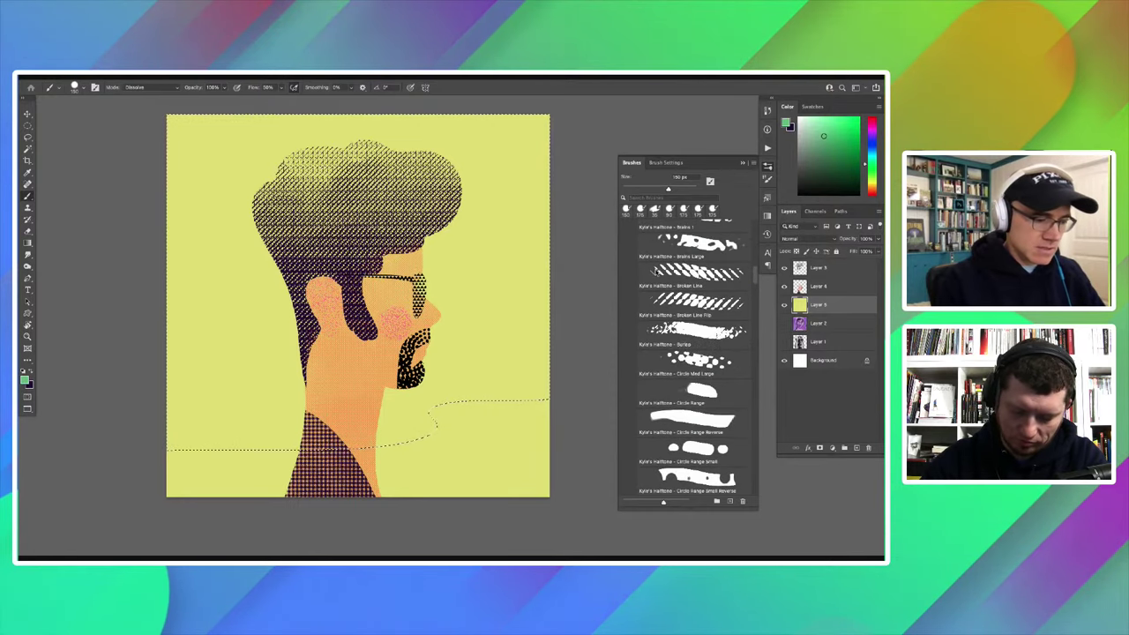
scroll(670, 291, "up", 2)
scroll(653, 266, "up", 2)
scroll(653, 266, "up", 1)
scroll(654, 265, "up", 1)
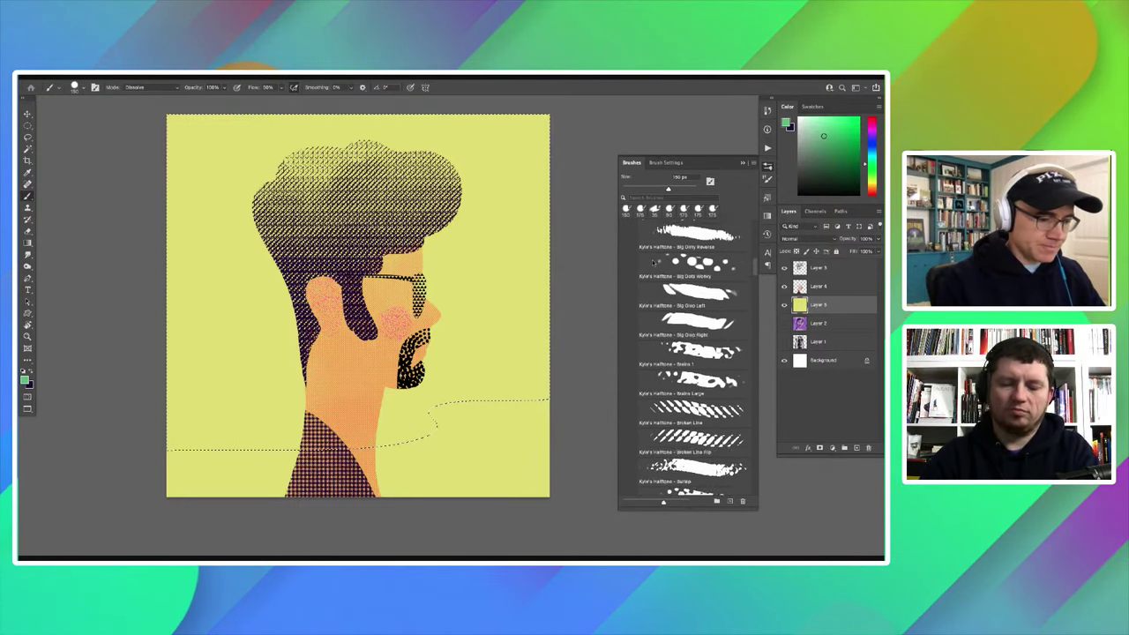
scroll(653, 262, "up", 2)
scroll(651, 259, "up", 1)
scroll(650, 282, "down", 3)
scroll(647, 309, "down", 2)
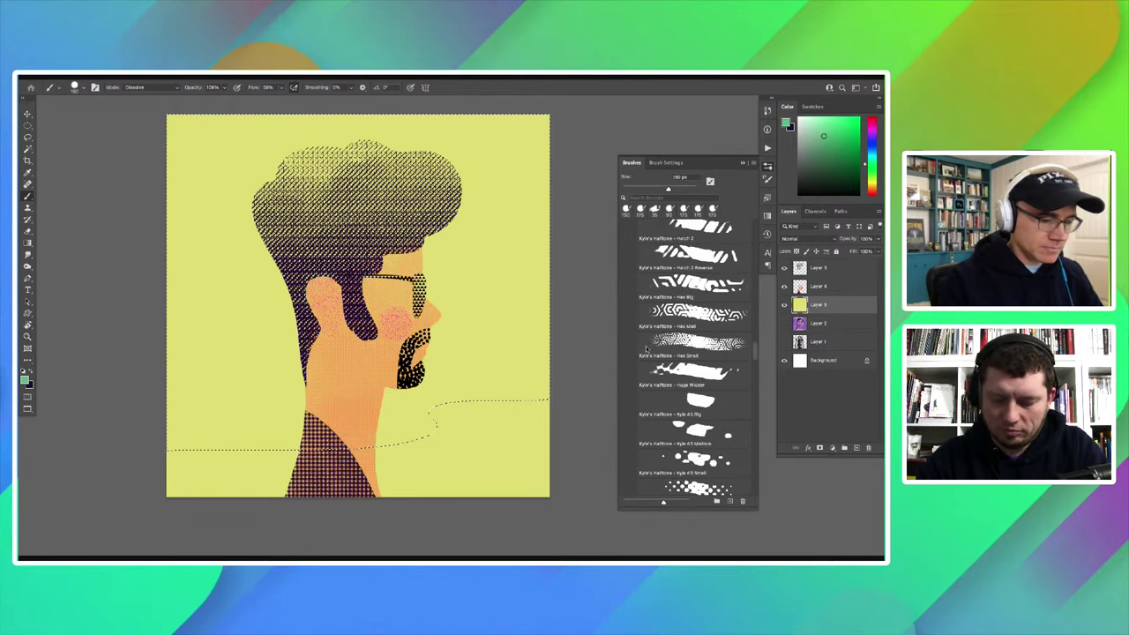
scroll(644, 340, "down", 2)
scroll(642, 371, "down", 3)
scroll(641, 371, "down", 2)
scroll(640, 375, "down", 2)
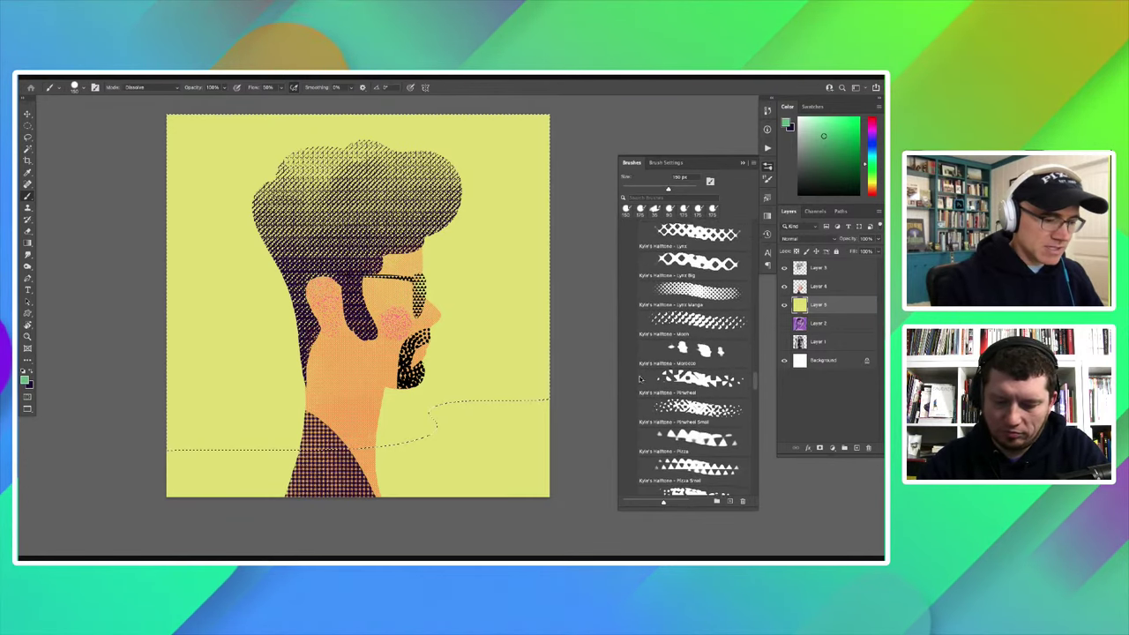
scroll(639, 379, "down", 2)
scroll(638, 384, "down", 2)
scroll(639, 386, "down", 1)
scroll(639, 388, "down", 1)
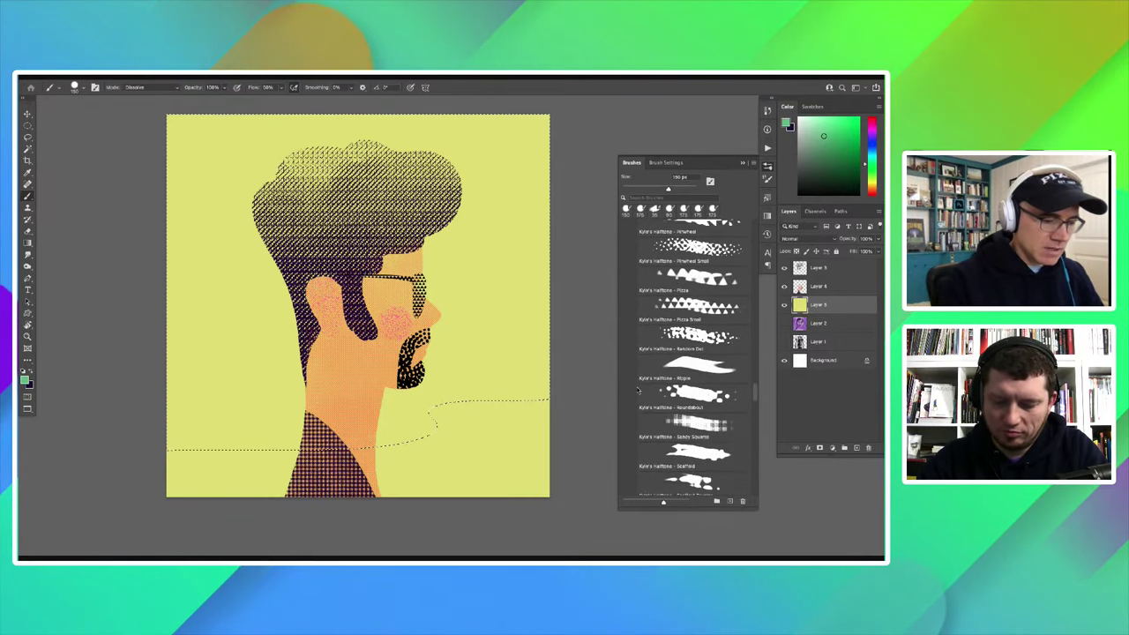
left_click(663, 319)
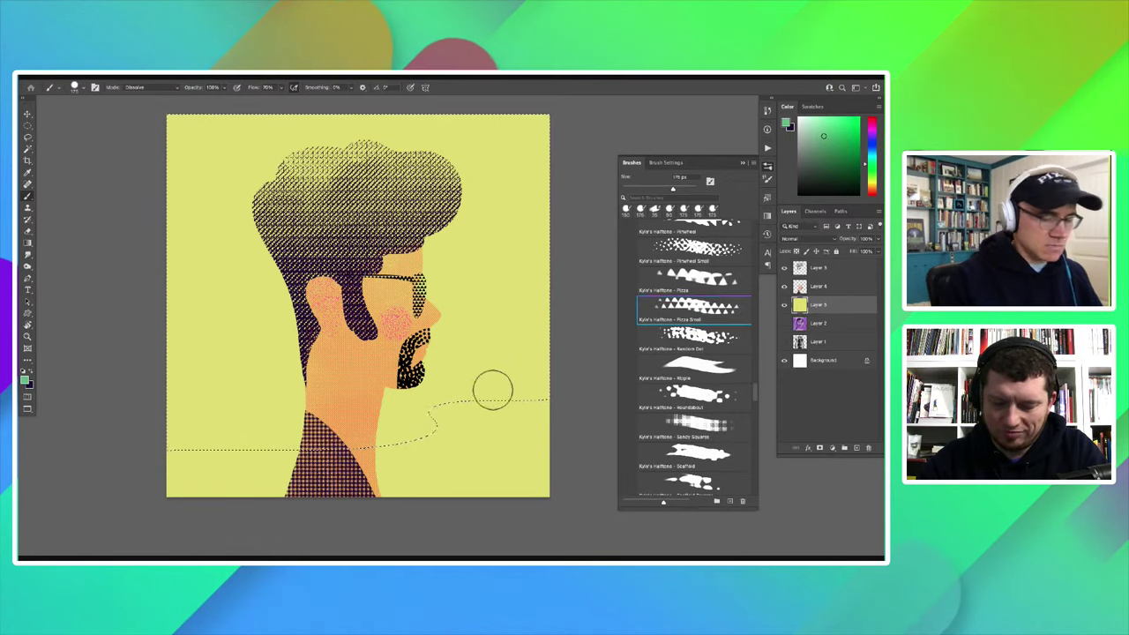
mouse_move(534, 365)
left_mouse_down()
mouse_move(534, 315)
mouse_move(515, 375)
mouse_move(441, 309)
left_mouse_up()
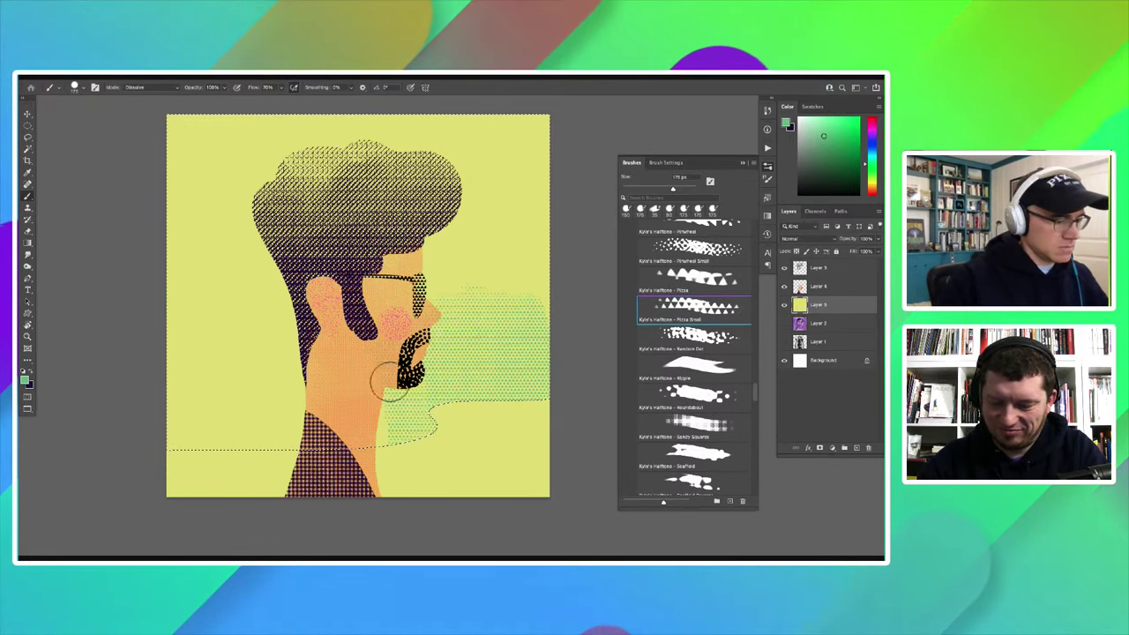
mouse_move(313, 327)
left_mouse_down()
mouse_move(282, 459)
mouse_move(222, 453)
mouse_move(176, 443)
mouse_move(204, 311)
left_mouse_up()
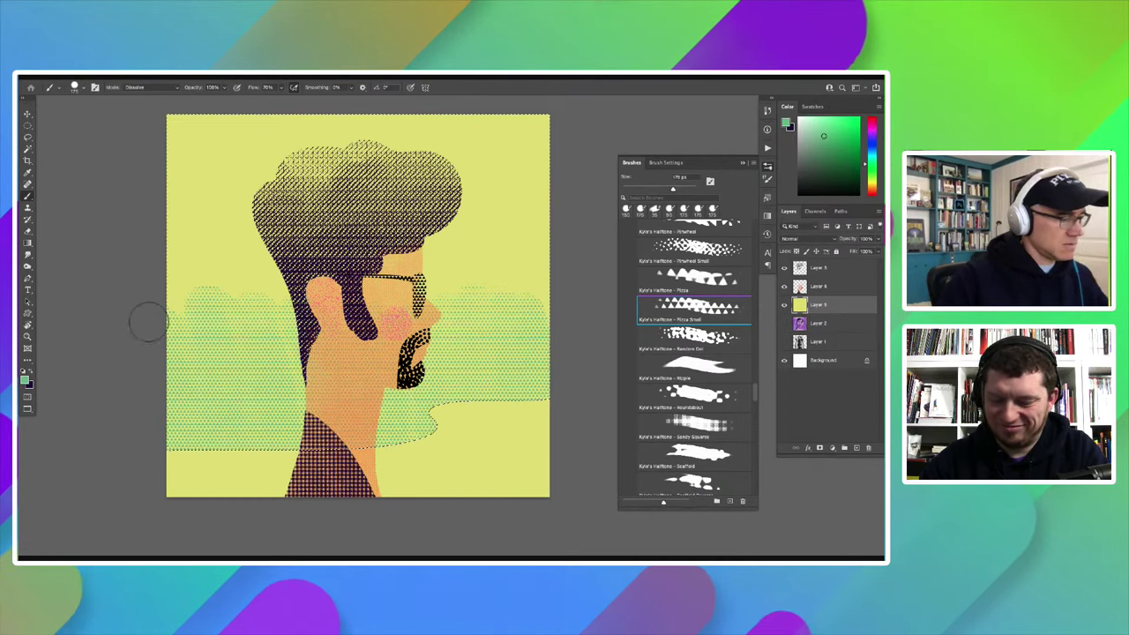
key("ctrl+d")
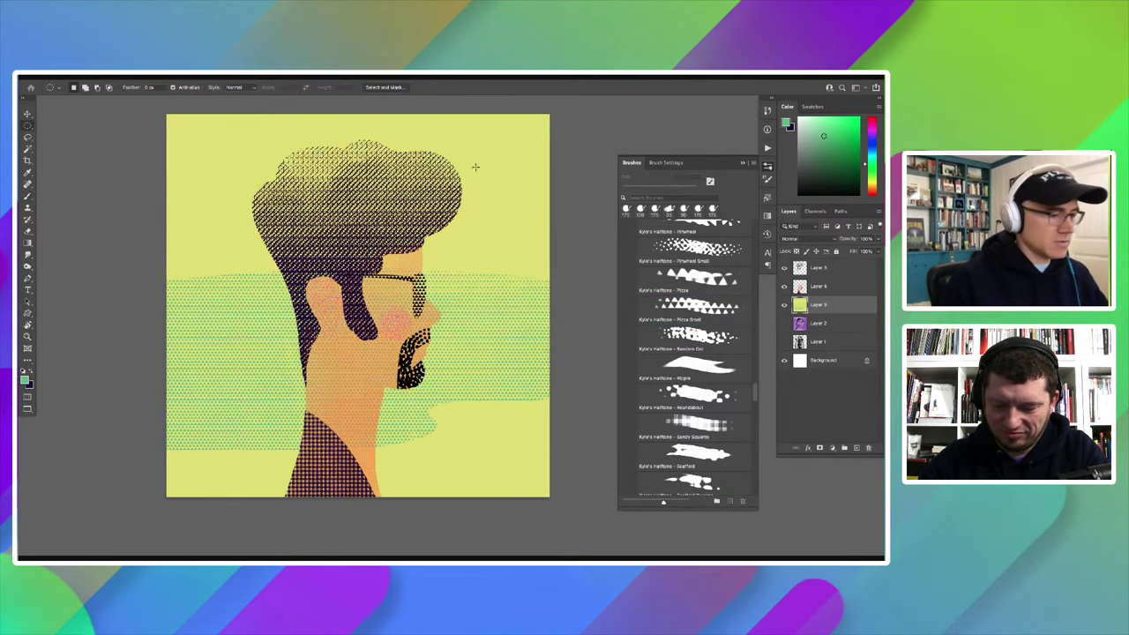
Step: Select the sky from the canvas top down to the green band and fill it pale mint green
key("m")
mouse_move(565, 111)
left_mouse_down()
mouse_move(398, 130)
mouse_move(145, 201)
left_mouse_up()
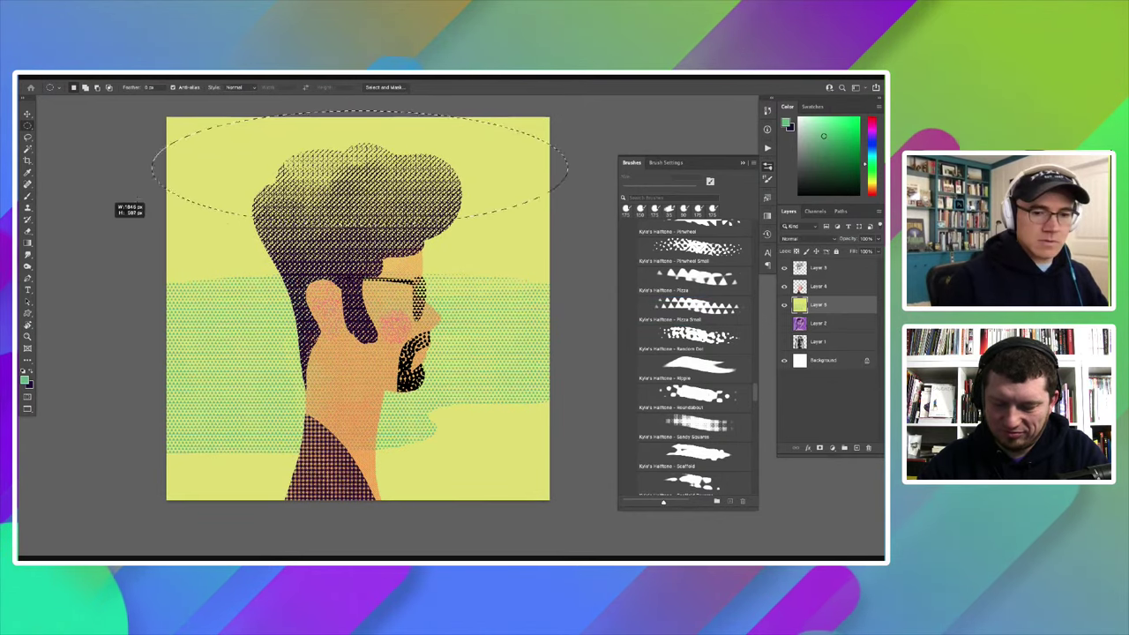
key("ctrl+d")
mouse_move(551, 113)
left_mouse_down()
mouse_move(145, 304)
mouse_move(146, 340)
left_mouse_up()
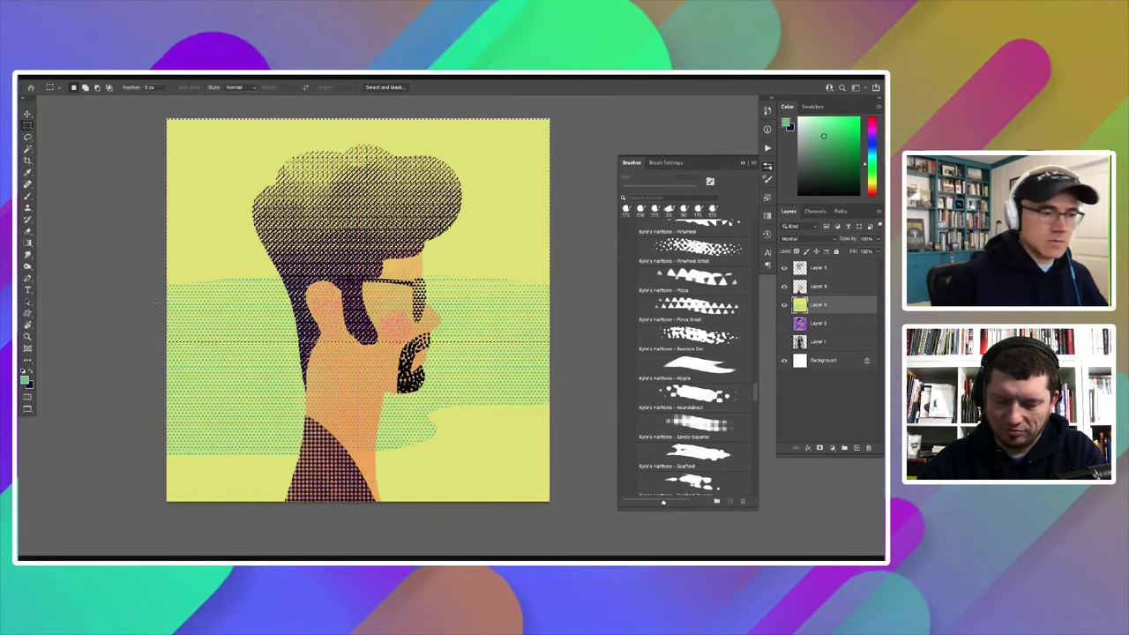
key("i")
left_click(502, 171)
key("alt+BackSpace")
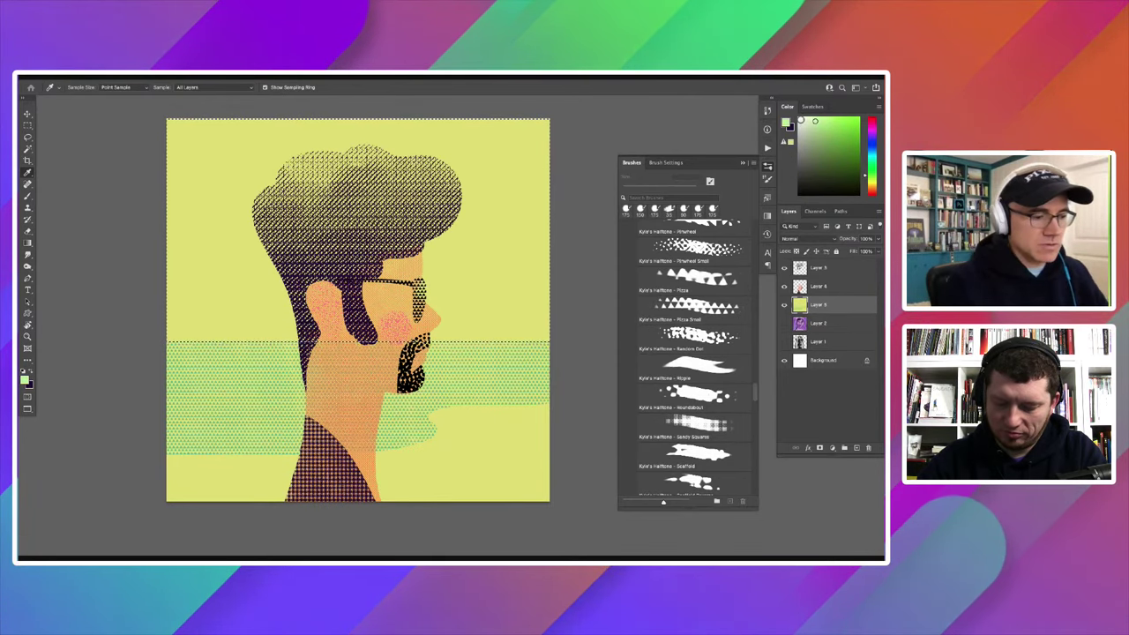
key("alt+BackSpace")
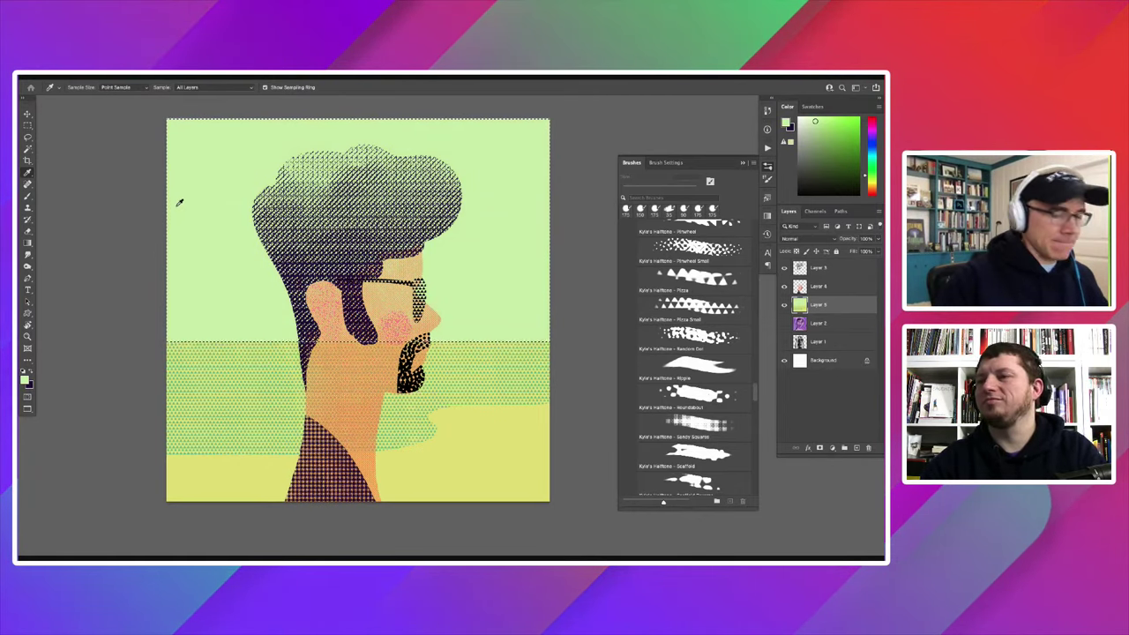
Step: Sample the pale yellow colour from the canvas
scroll(154, 168, "right", 3)
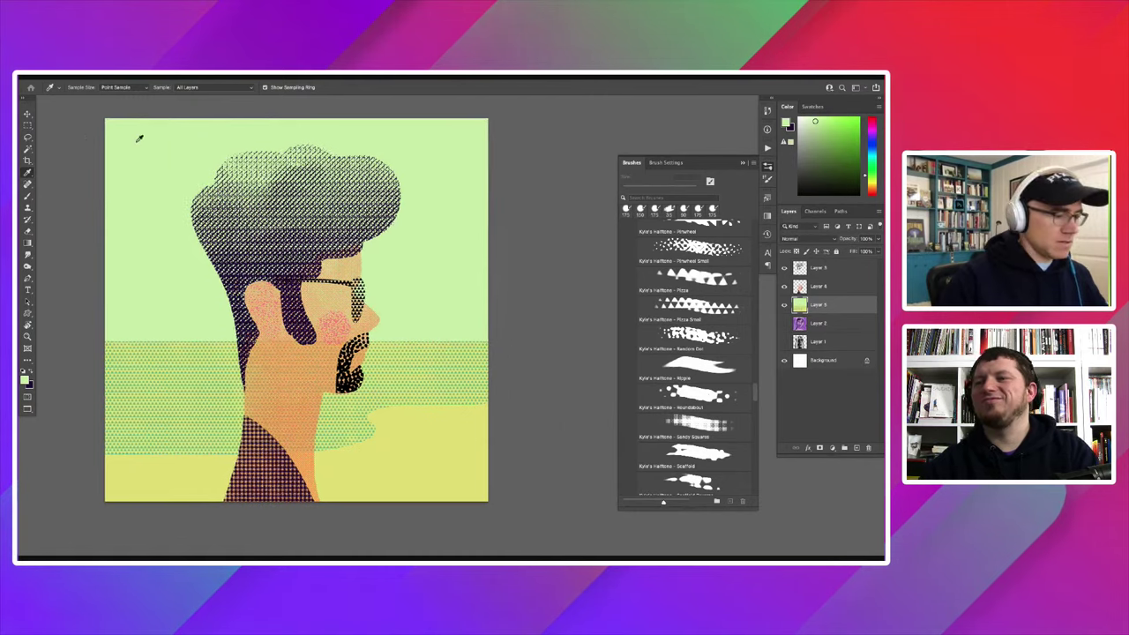
scroll(140, 139, "right", 3)
left_click(359, 439)
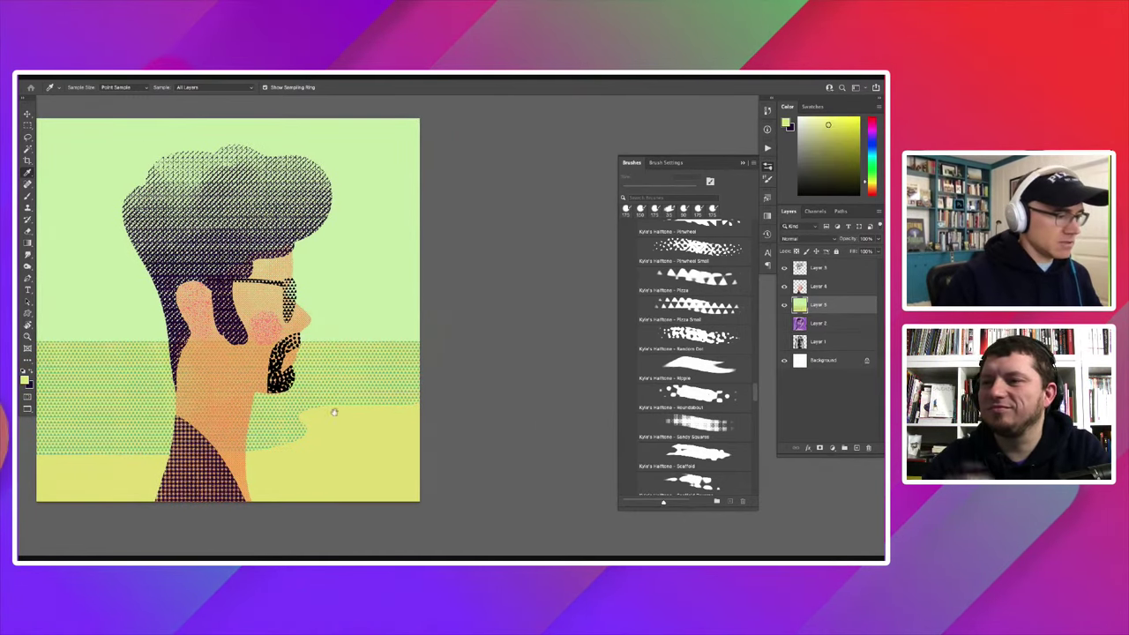
scroll(331, 408, "left", 2)
scroll(331, 386, "left", 3)
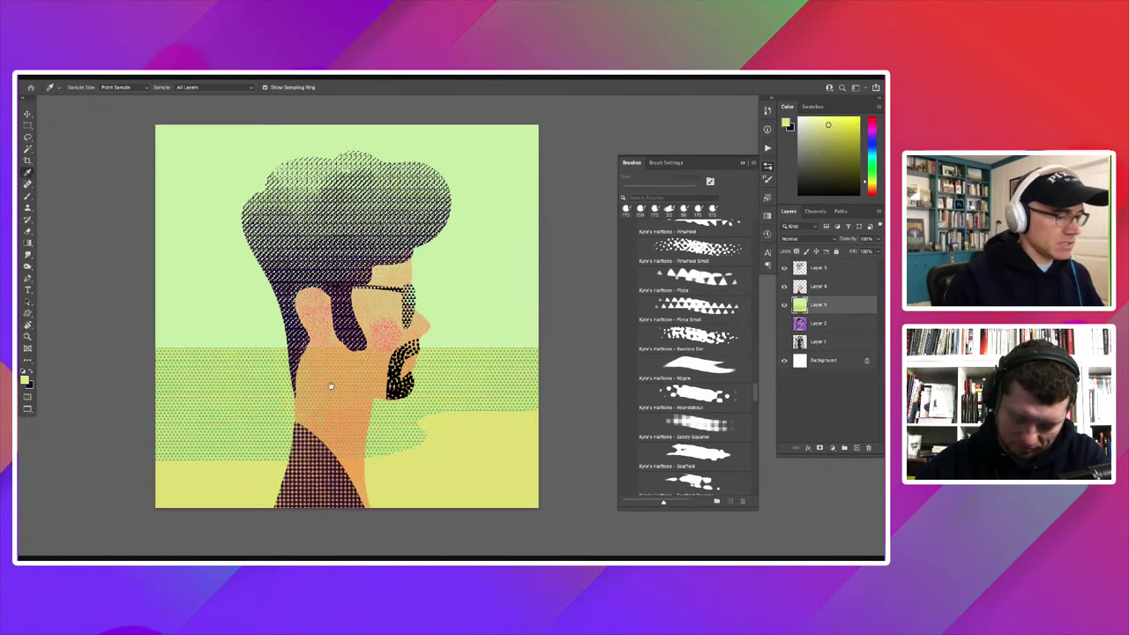
scroll(321, 382, "left", 2)
scroll(321, 382, "down", 2)
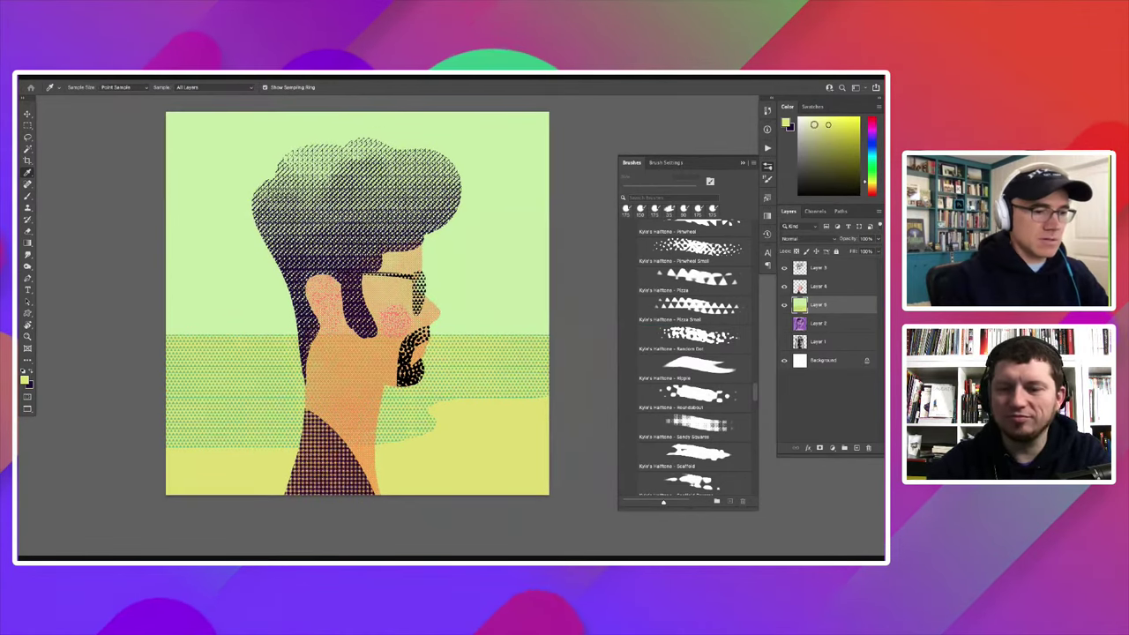
scroll(203, 138, "right", 1)
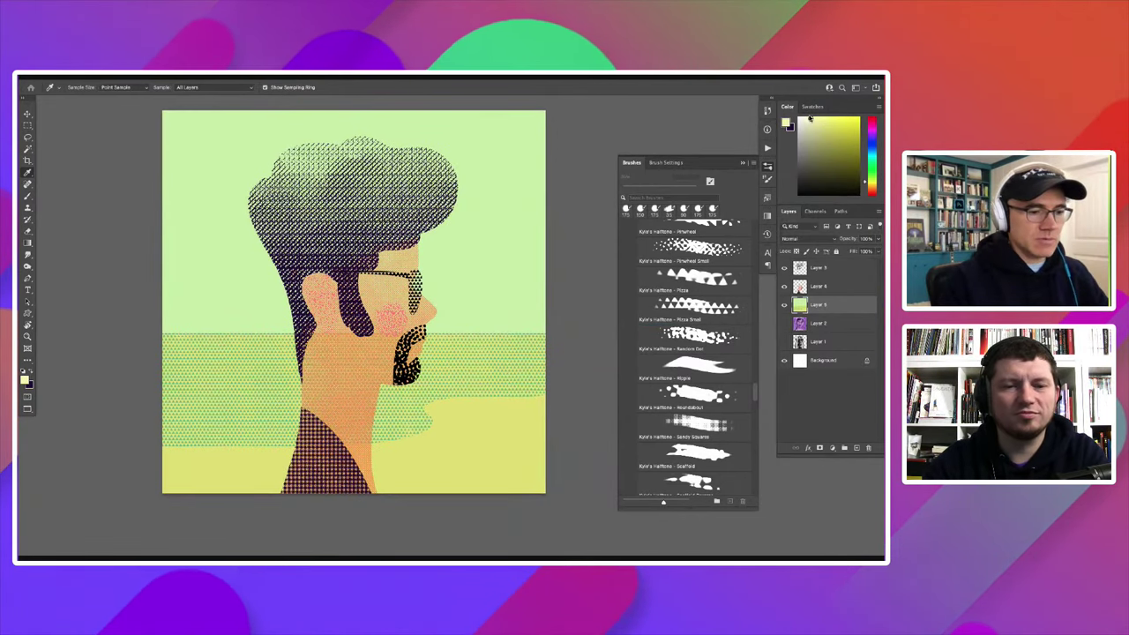
Step: Fill an elliptical circle right of the head with pale yellow as a sun
key("m")
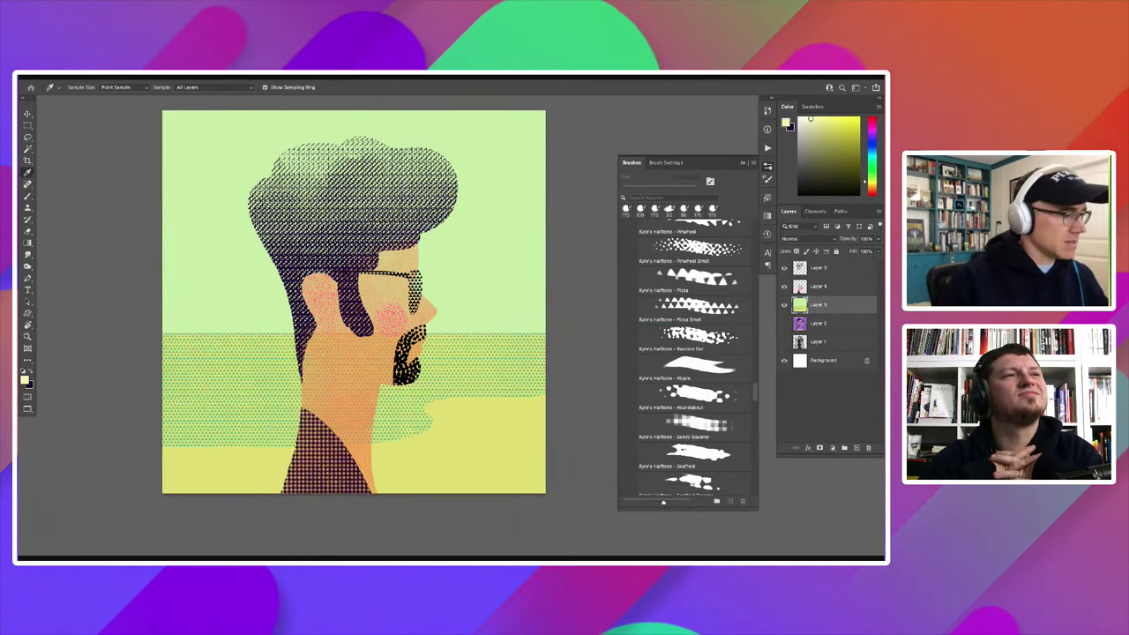
key("shift+m")
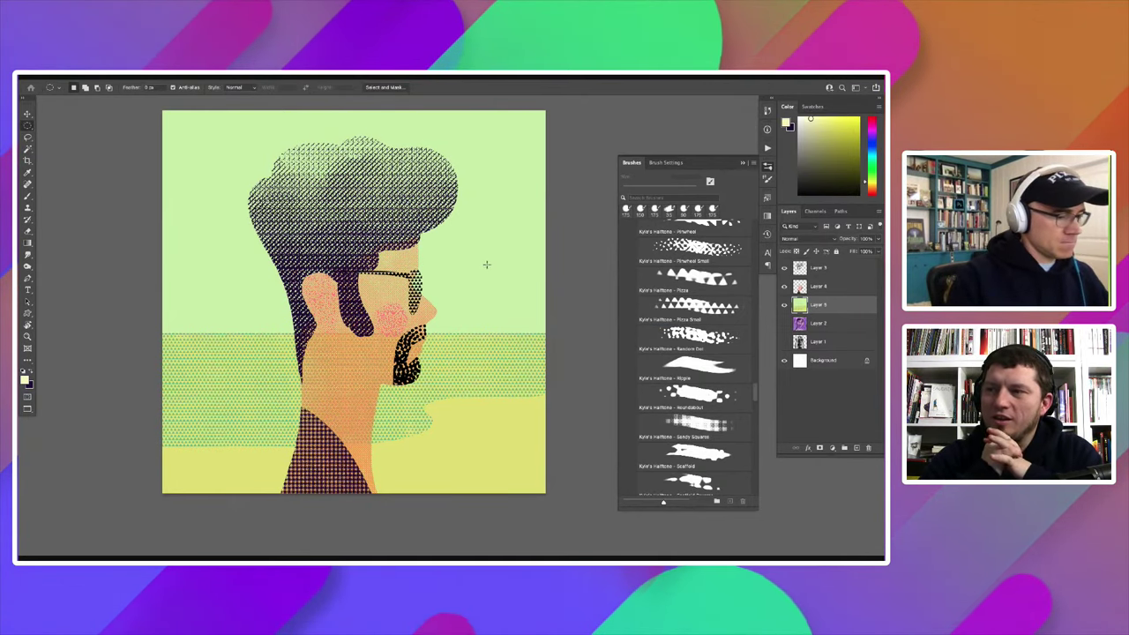
left_click_drag(479, 257, 467, 243)
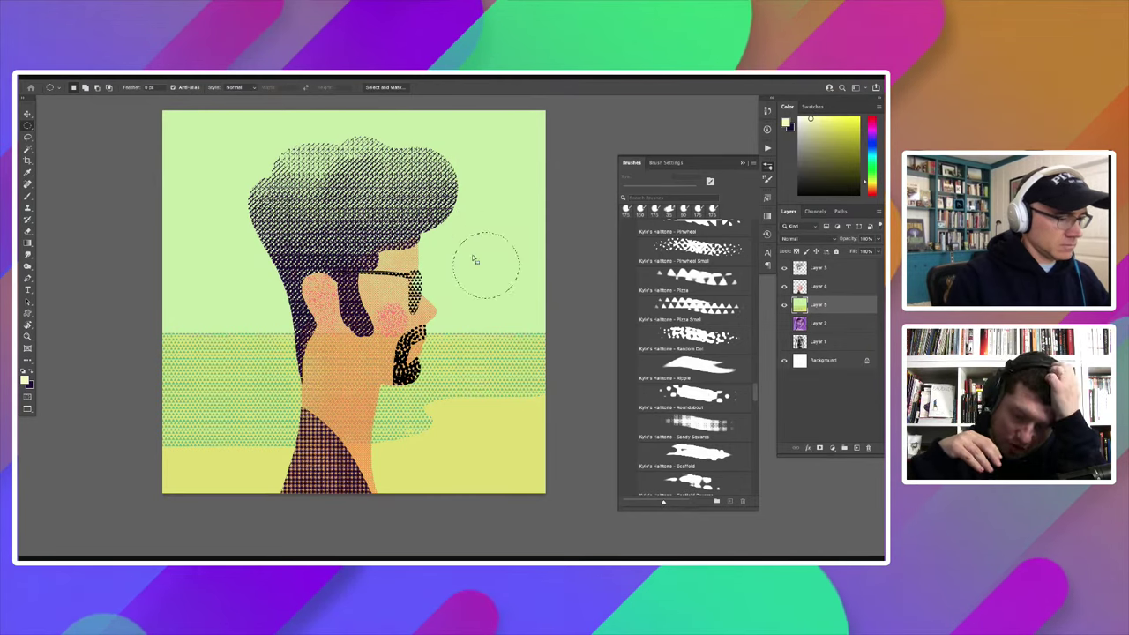
key("alt+BackSpace")
key("ctrl+d")
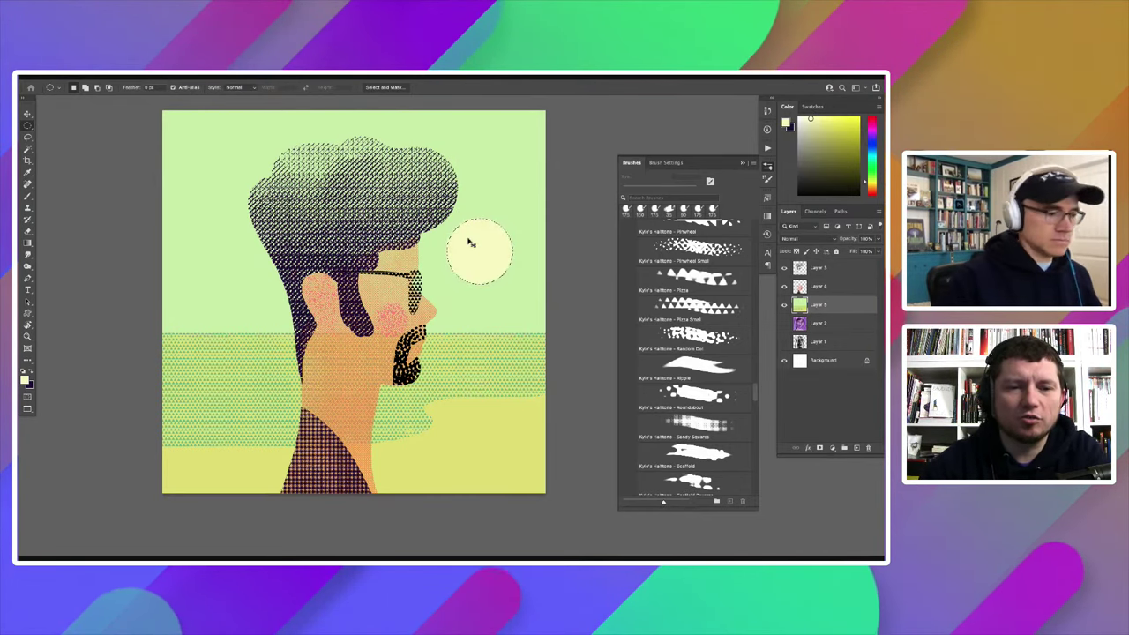
left_click_drag(187, 279, 208, 279)
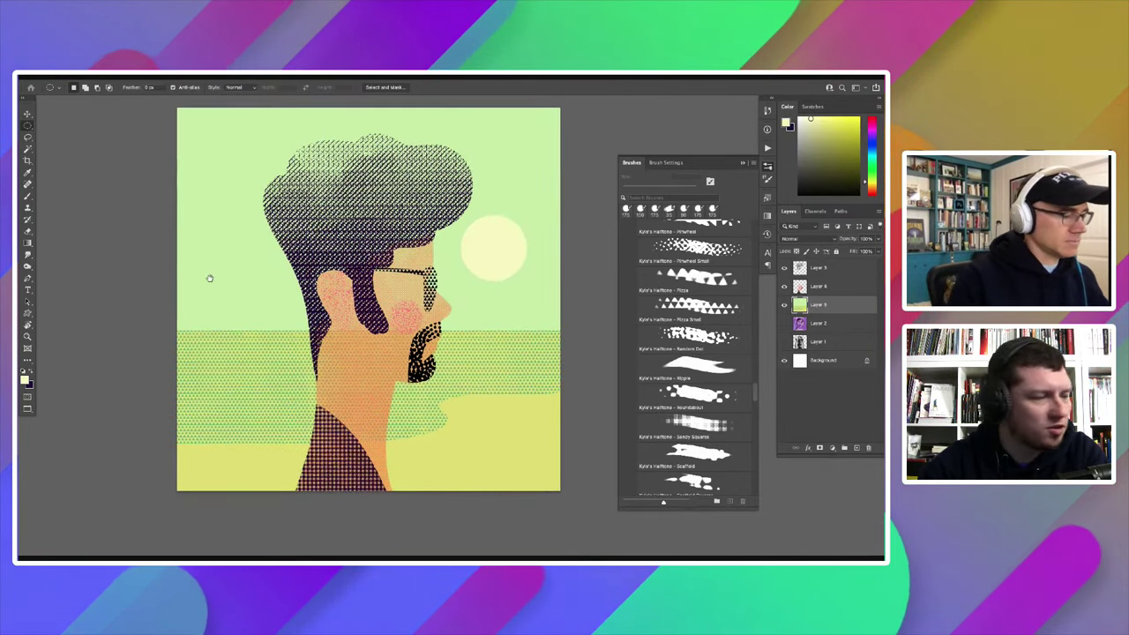
key("b")
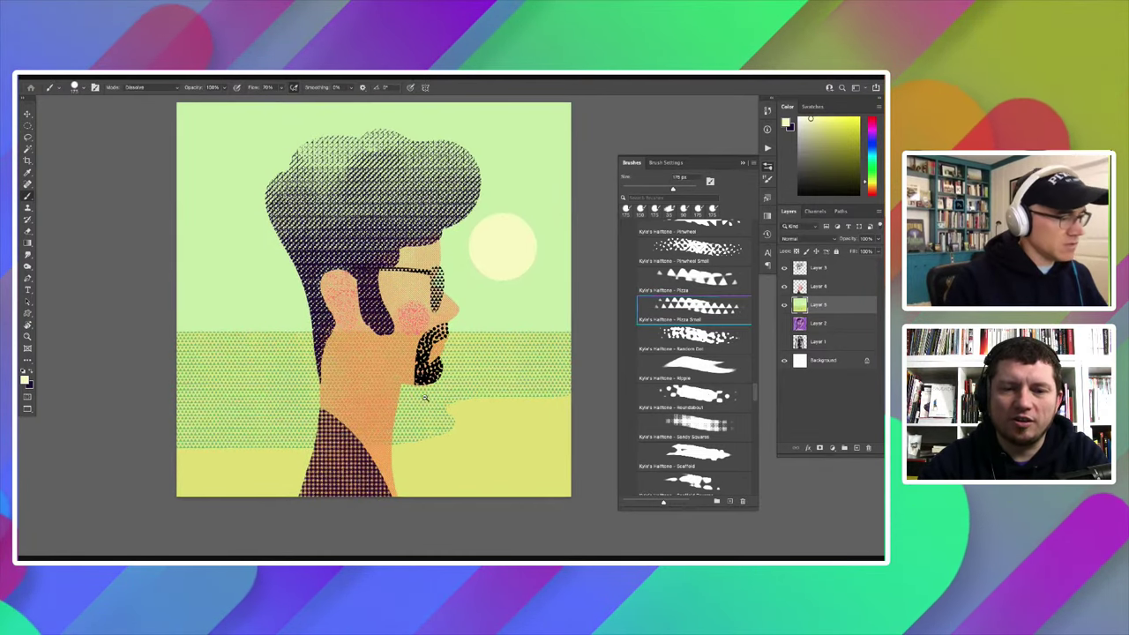
scroll(418, 397, "up", 1, "alt")
scroll(181, 181, "up", 1, "alt")
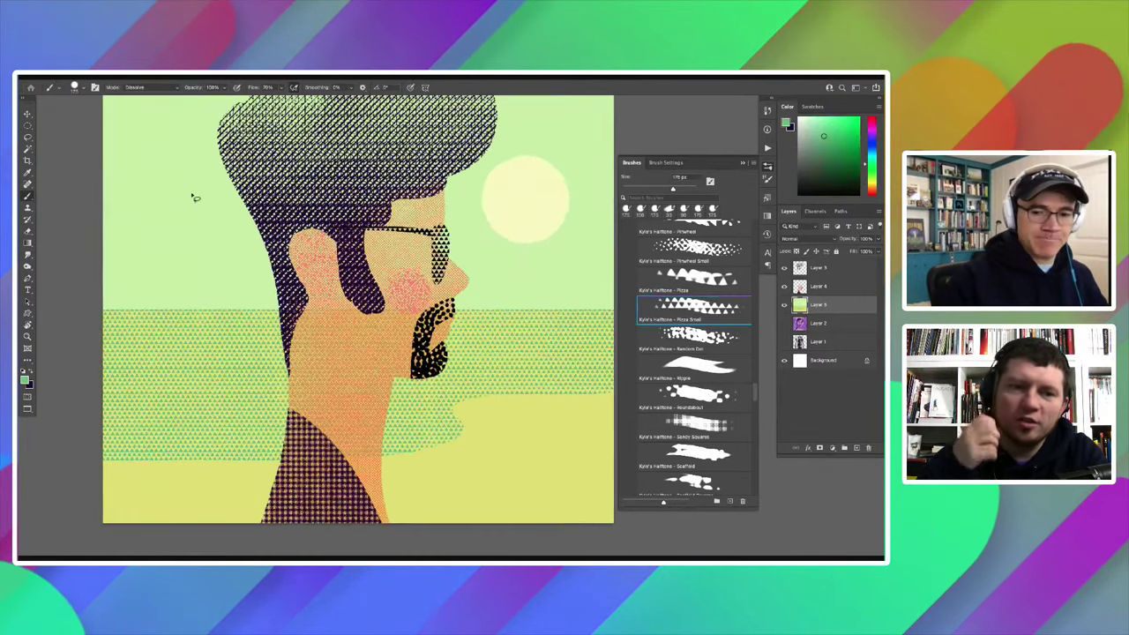
scroll(427, 223, "down", 1, "alt")
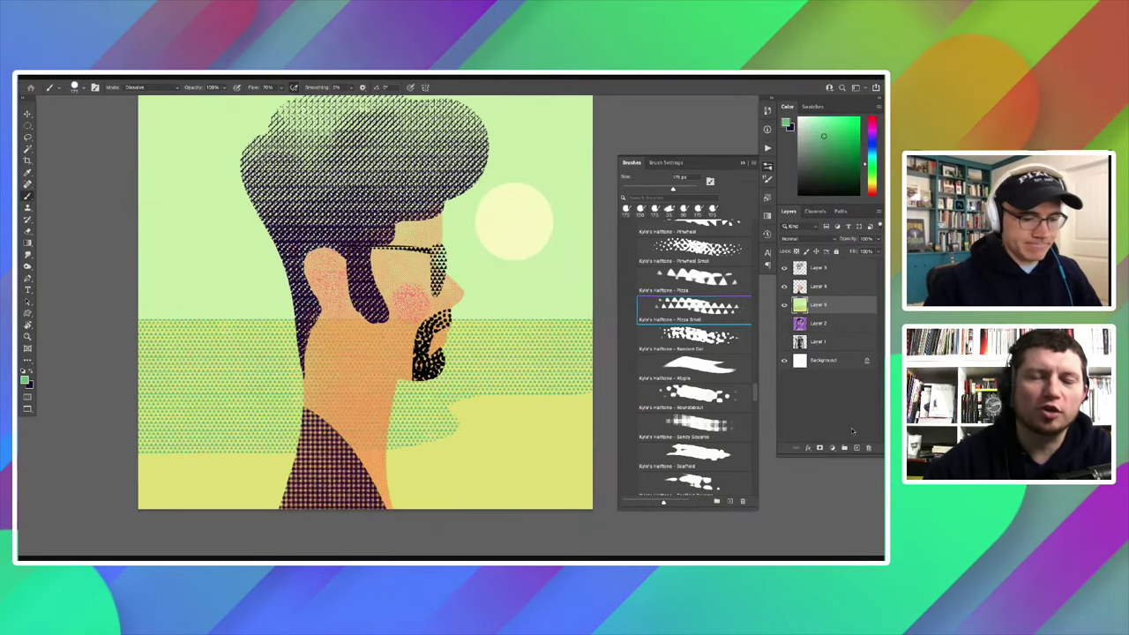
Step: On a new layer, lasso and fill teal-green palm fronds at the top left
scroll(452, 232, "down", 1, "alt")
key("l")
key("ctrl+shift+alt+n")
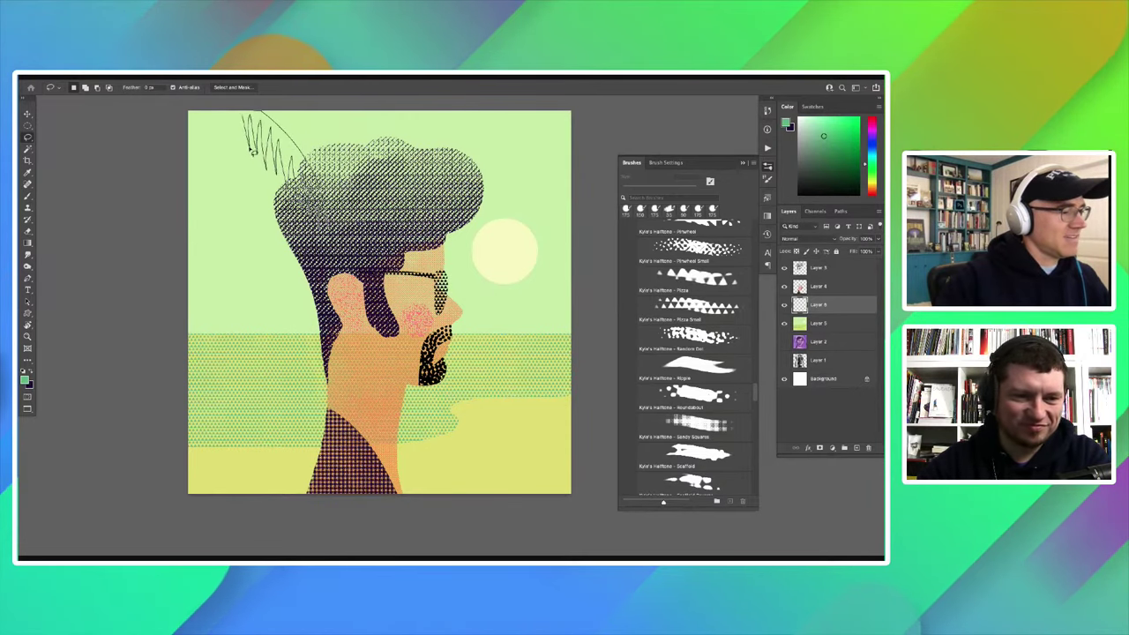
key("alt+BackSpace")
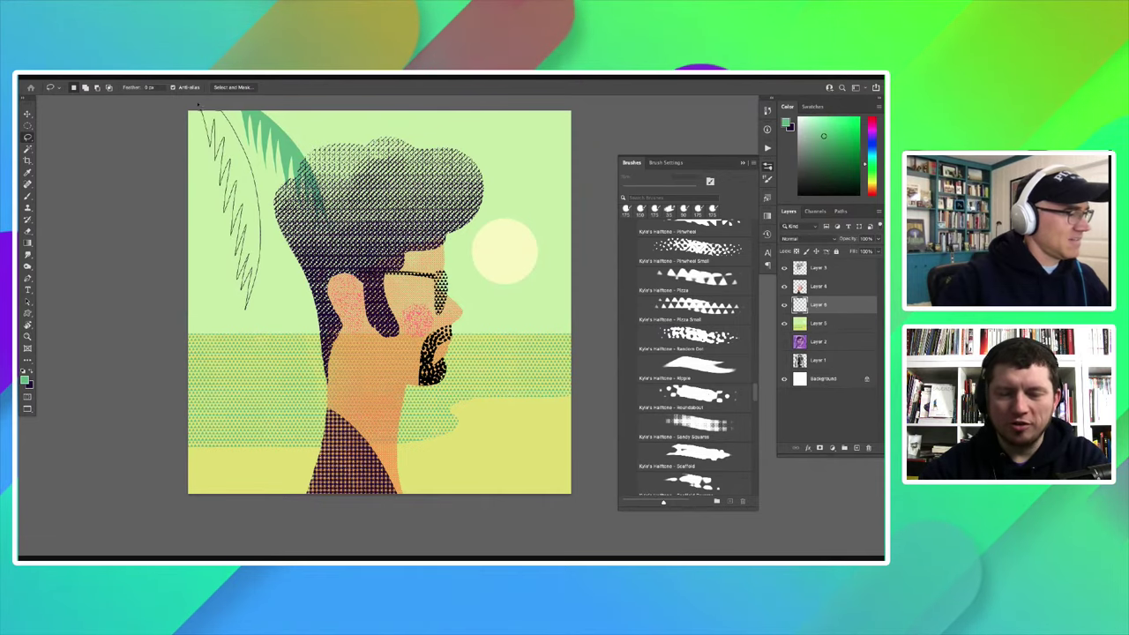
left_click_drag(198, 104, 201, 109)
key("alt+BackSpace")
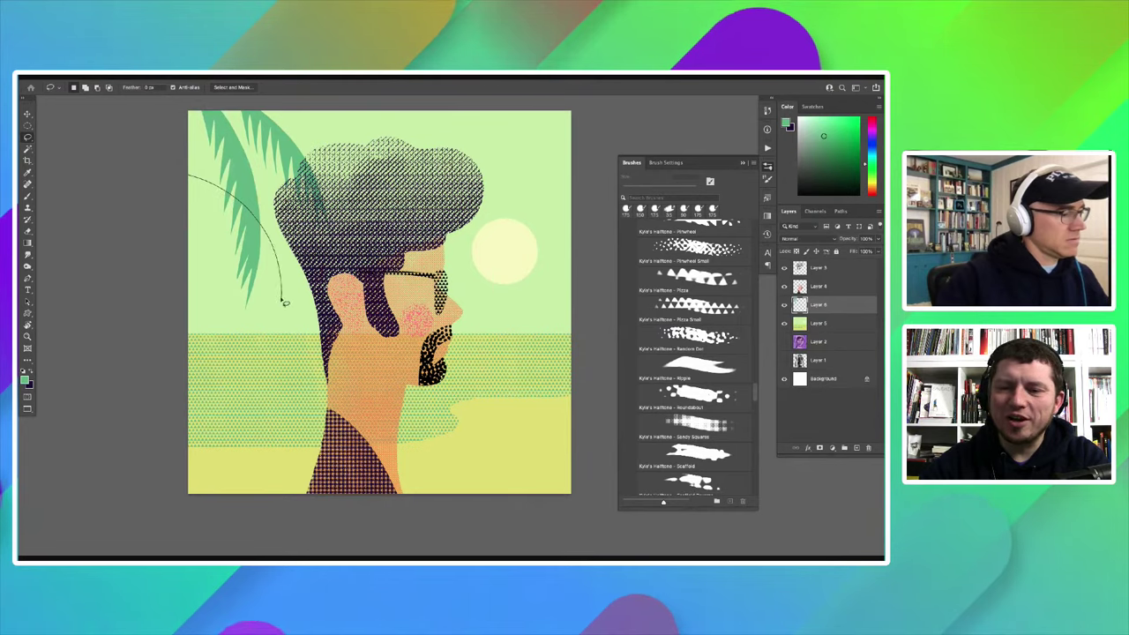
mouse_move(284, 303)
left_mouse_down()
mouse_move(231, 228)
mouse_move(177, 191)
mouse_move(104, 190)
left_mouse_up()
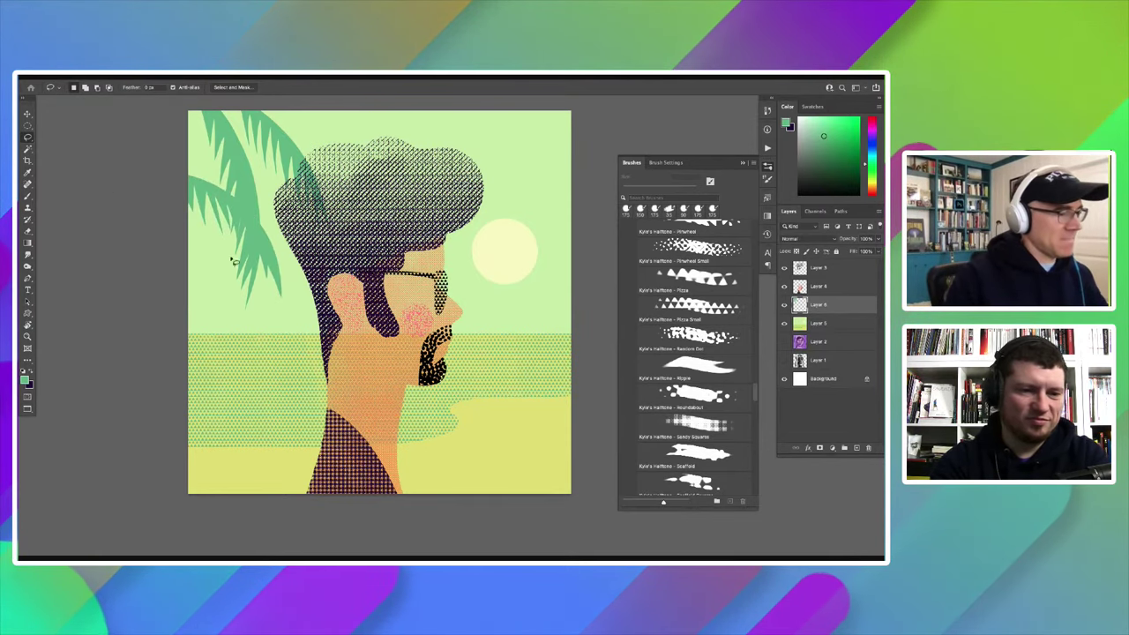
scroll(234, 261, "down", 2)
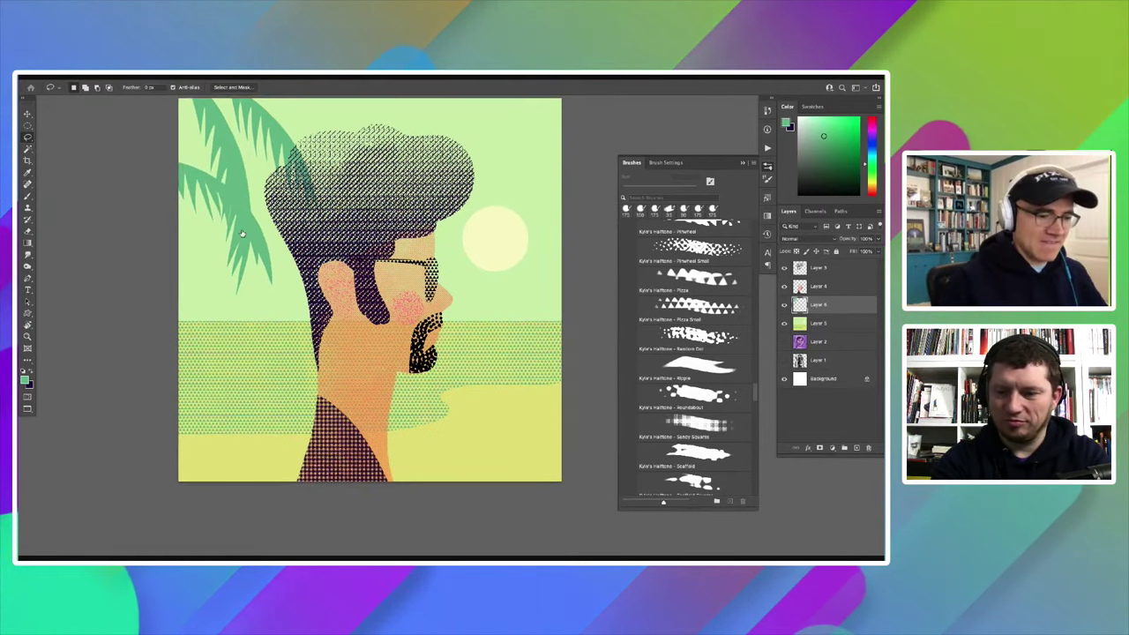
Step: Add a layer above Layer 6, load Pizza Small, and sample the sand yellow
left_click(856, 448)
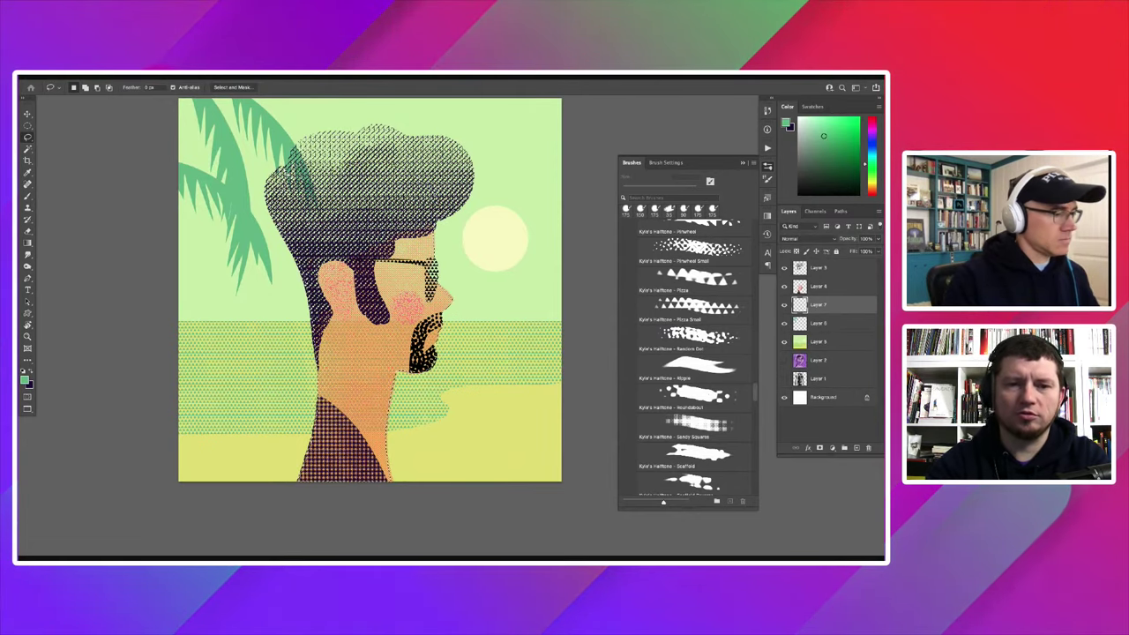
left_click(693, 306)
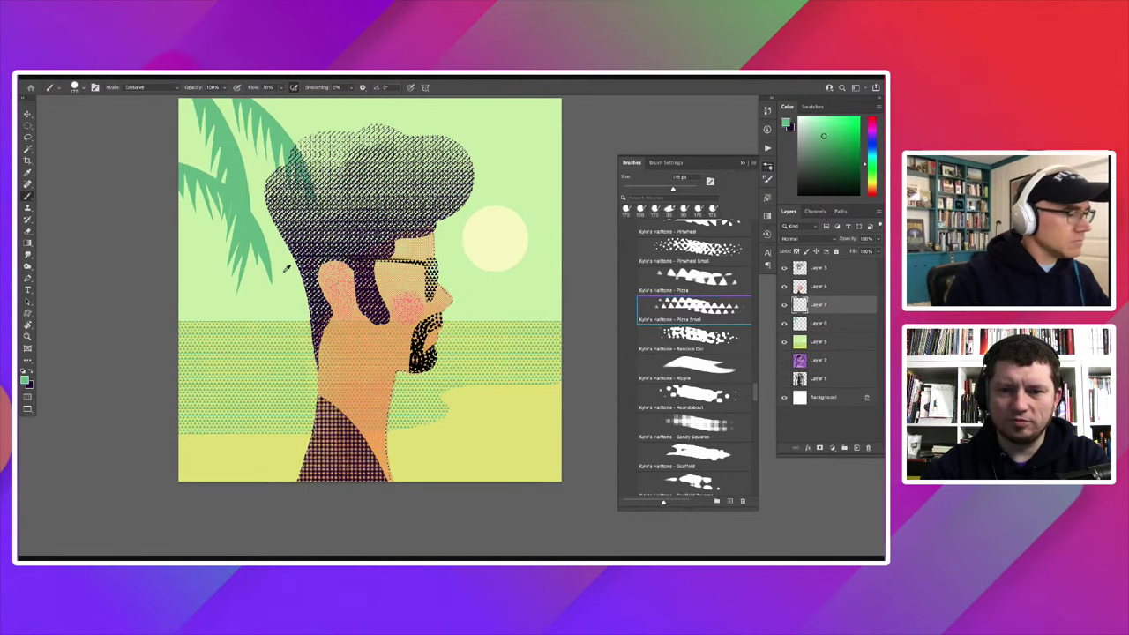
left_click(420, 436, "alt")
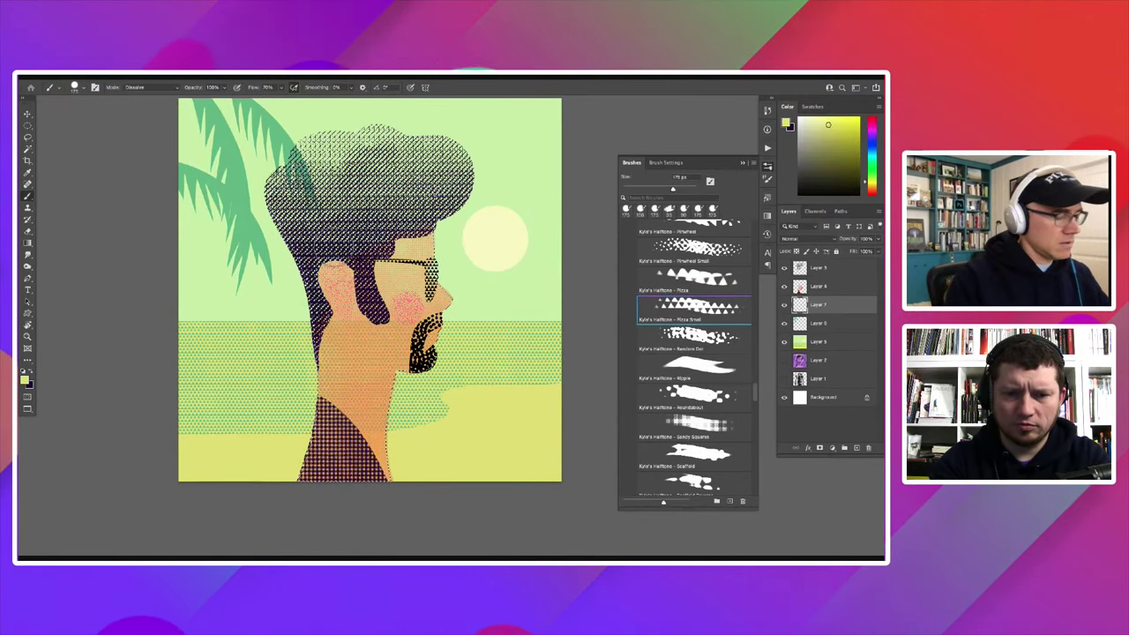
Step: Brush a sand-yellow halftone tint across the hair on Layer 7
left_click_drag(282, 186, 467, 177)
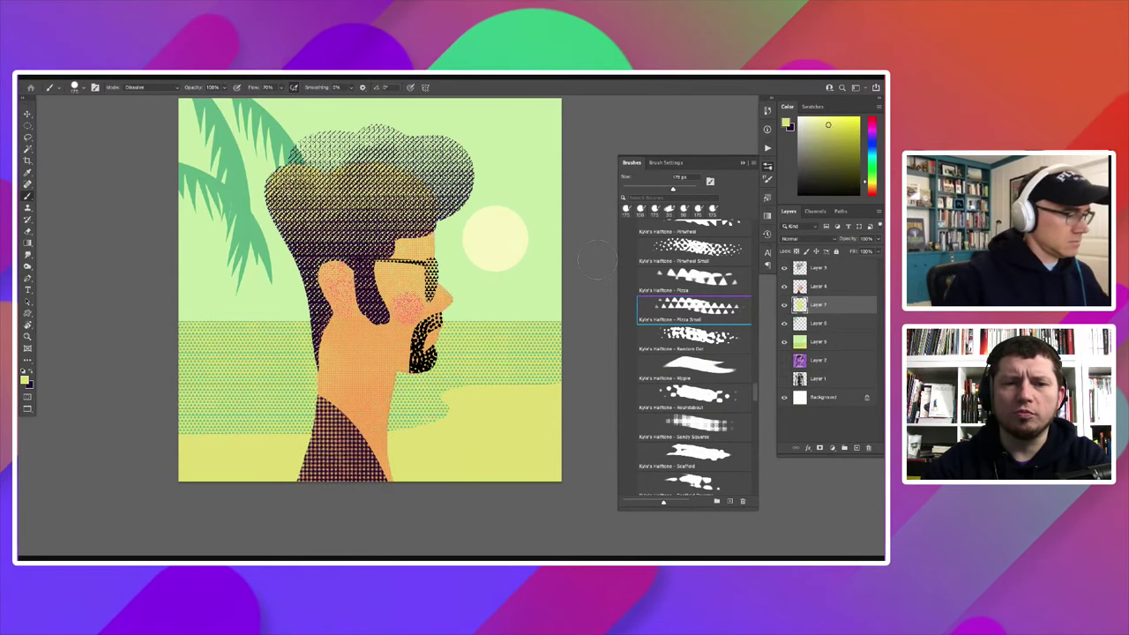
scroll(293, 307, "up", 1)
scroll(335, 203, "up", 1)
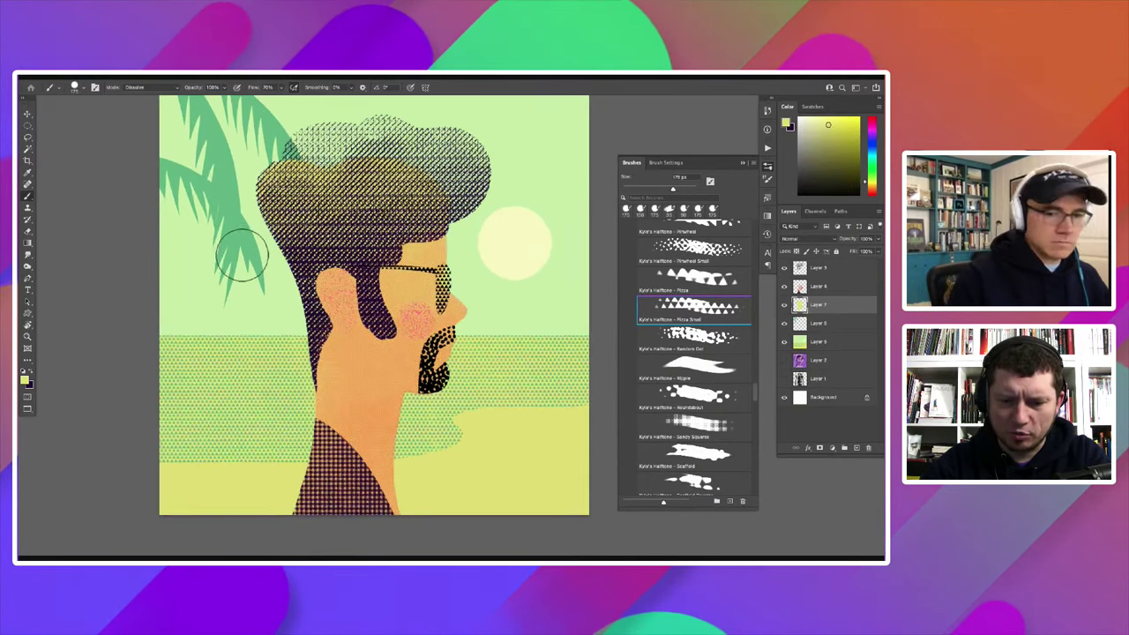
scroll(336, 203, "up", 1)
scroll(371, 326, "up", 3)
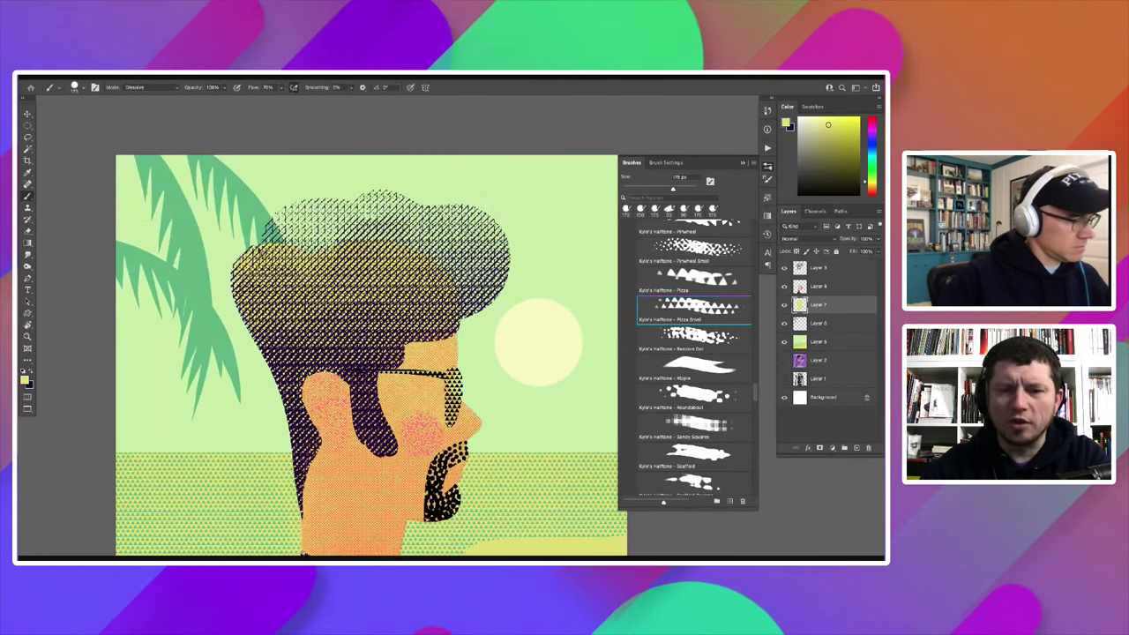
Step: Lasso and fill the top of the hair yellow, then zoom out to the whole illustration
key("l")
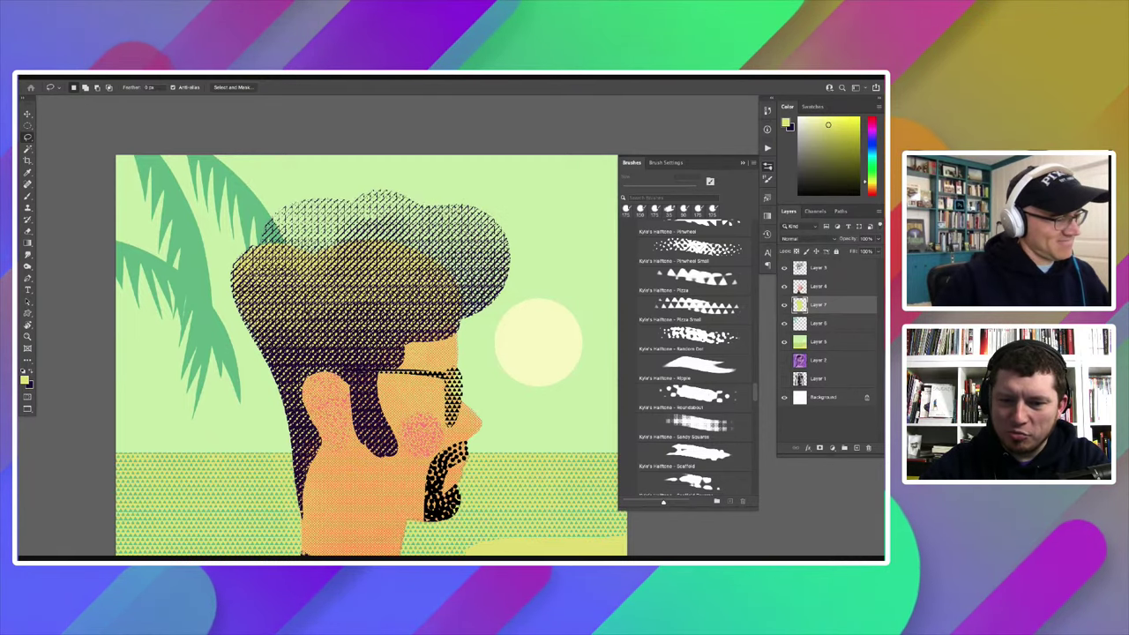
key("alt+BackSpace")
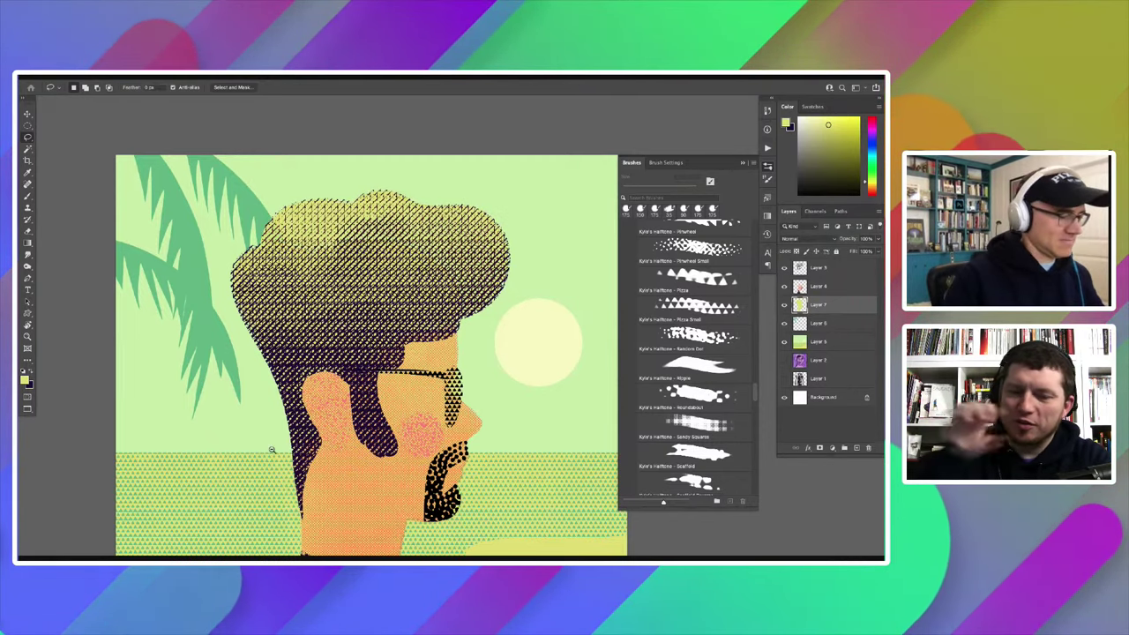
key("ctrl+minus")
key("ctrl+minus")
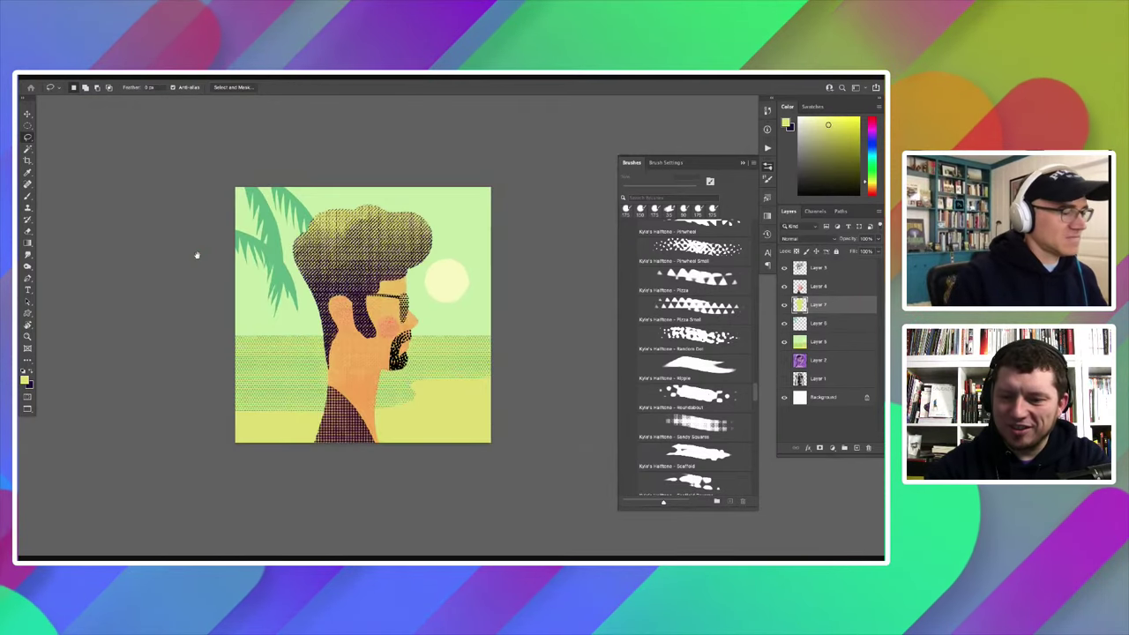
scroll(291, 390, "up", 1)
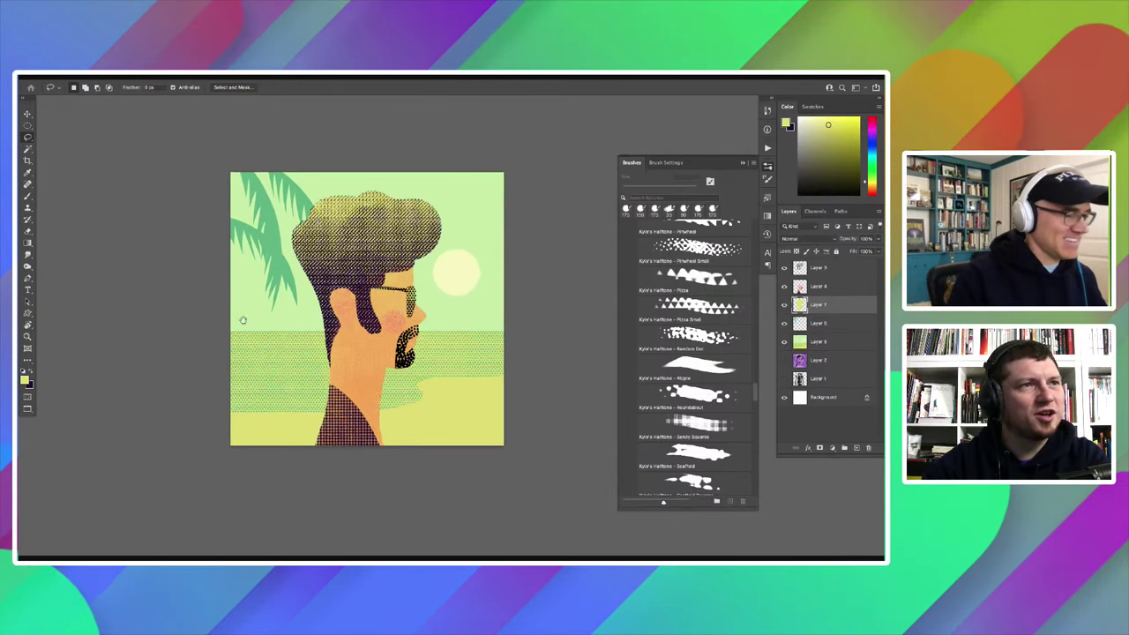
scroll(275, 363, "up", 2)
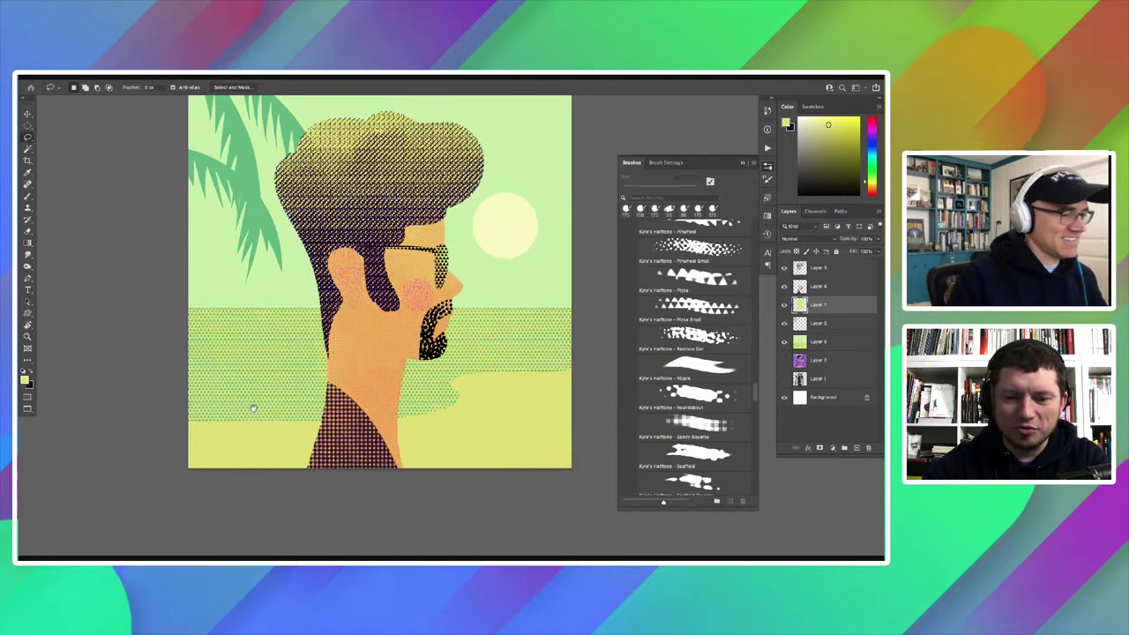
scroll(211, 297, "up", 1)
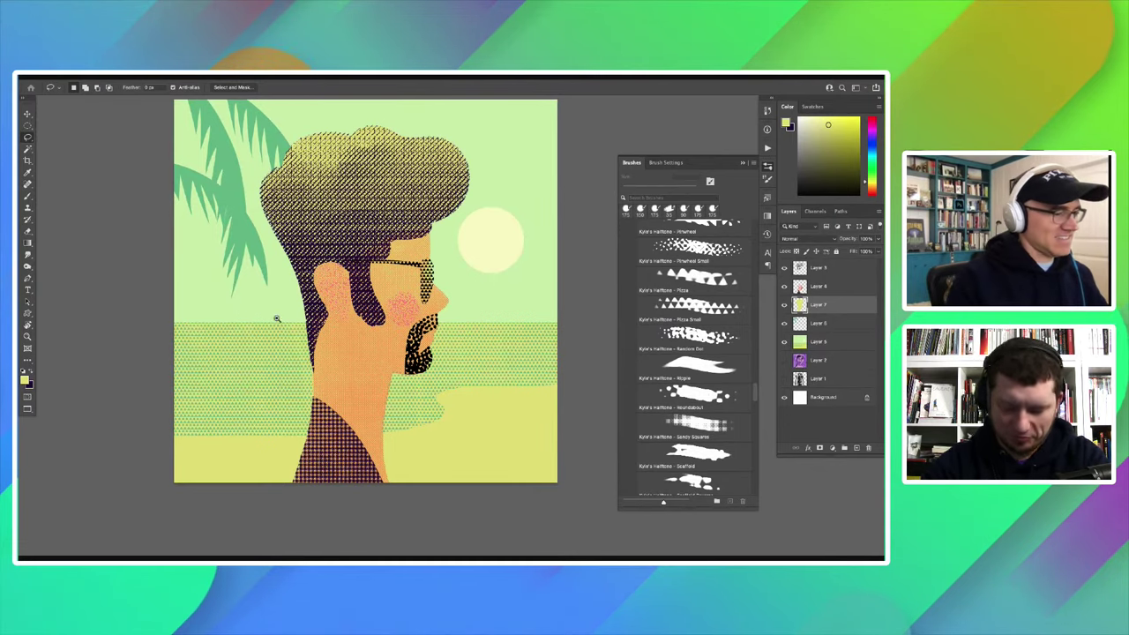
key("b")
scroll(225, 299, "down", 3)
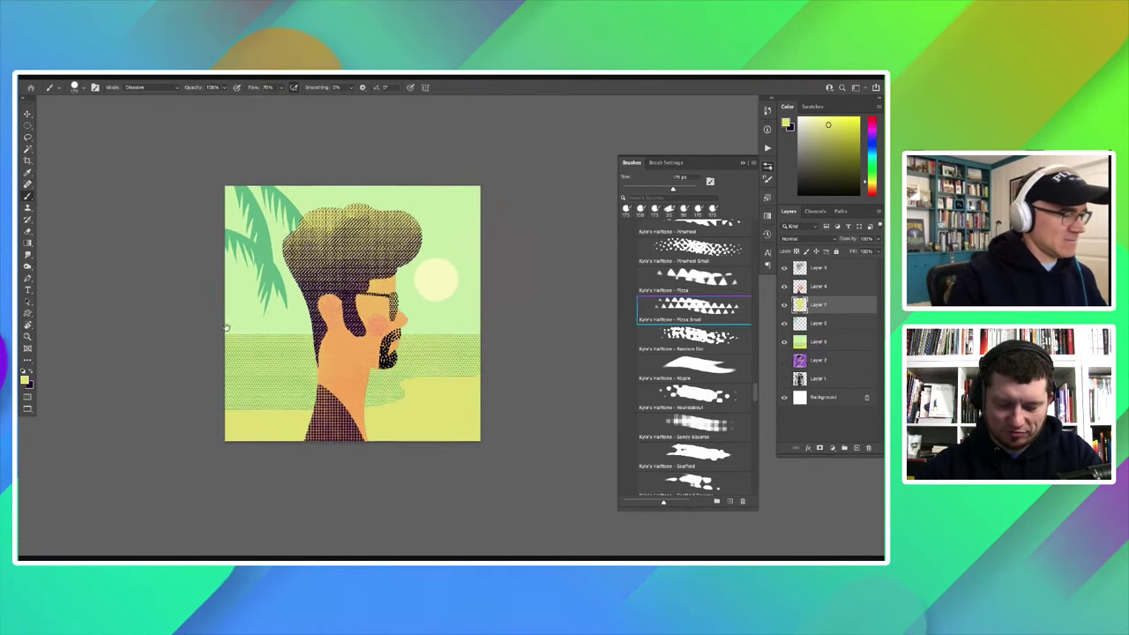
scroll(167, 235, "up", 2)
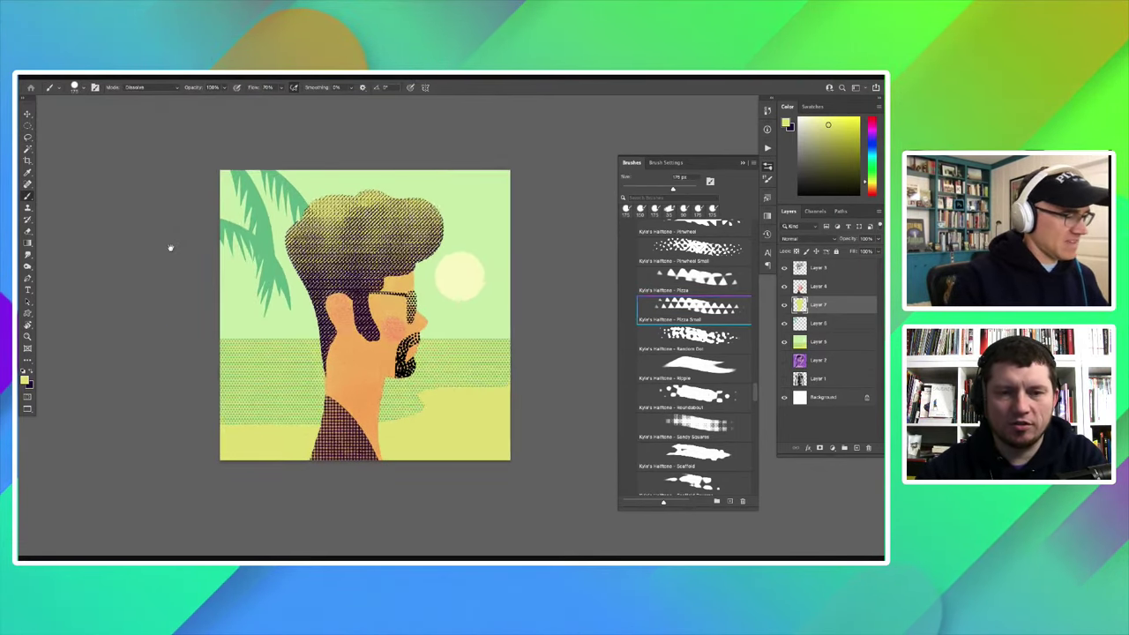
scroll(265, 300, "up", 1)
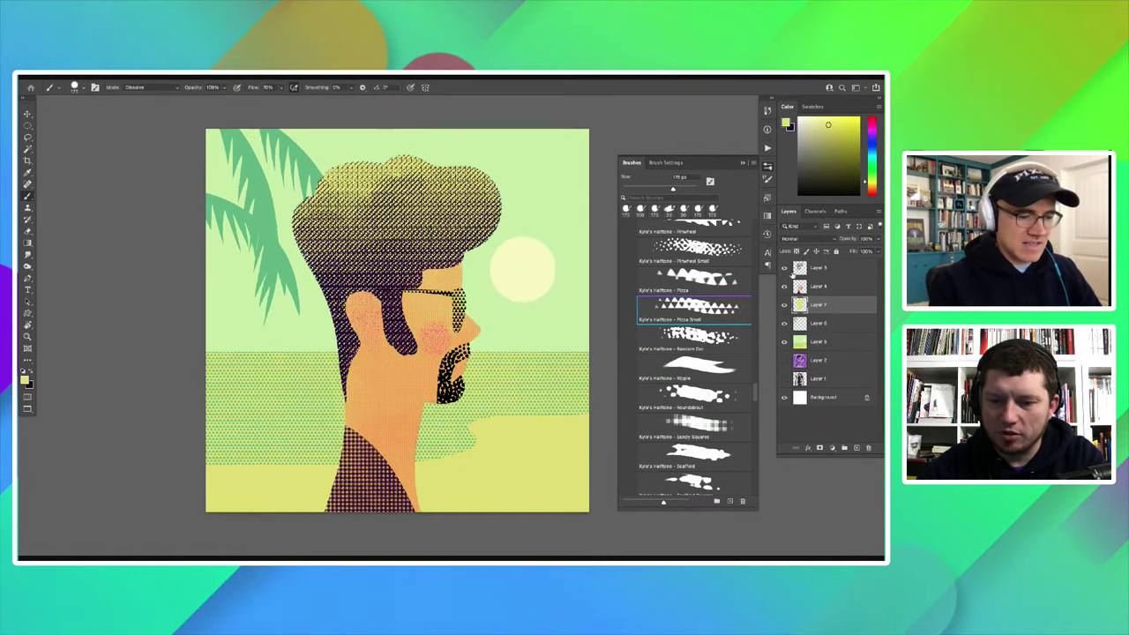
Step: Sample the palm-leaf green from Layer 6, hide that layer, and add a new layer
left_click(802, 323)
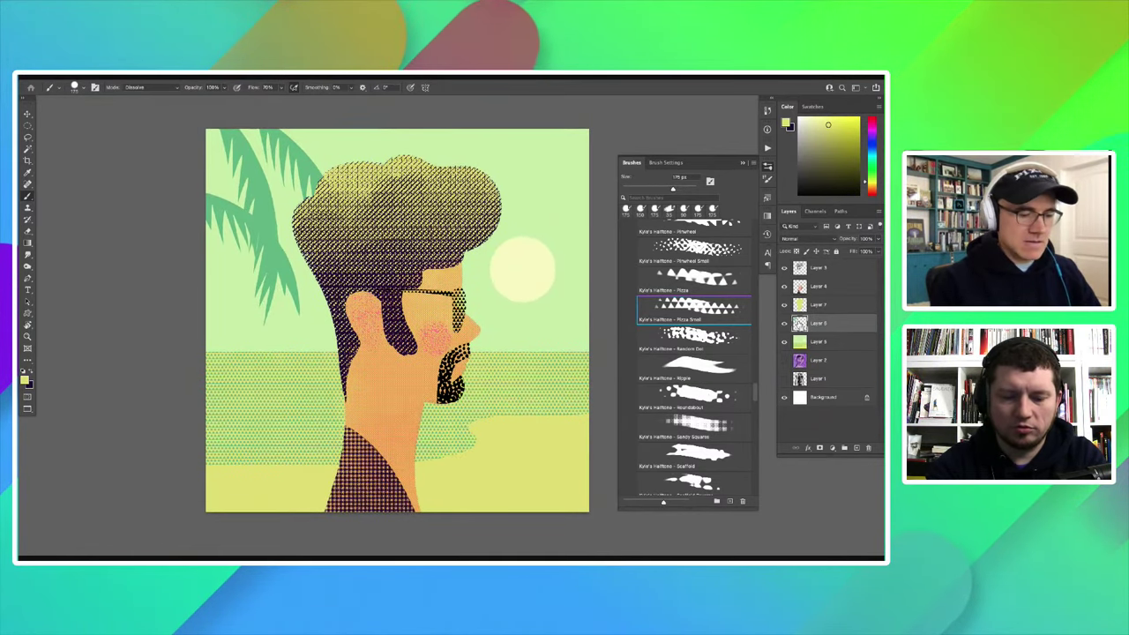
left_click(784, 323)
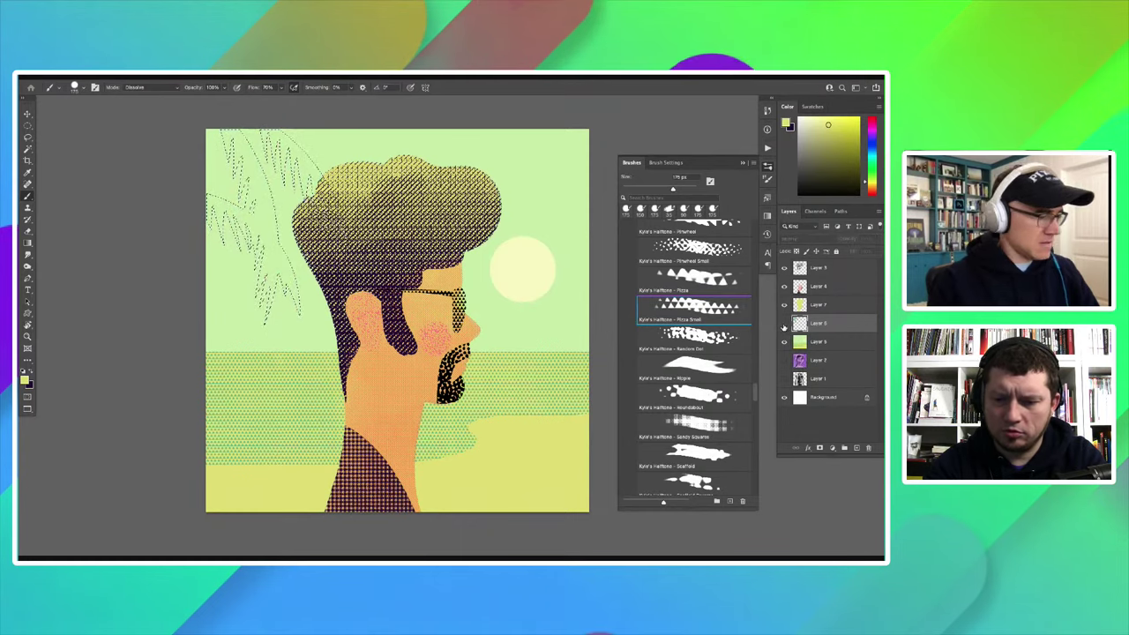
left_click(784, 323)
left_click(276, 252, "alt")
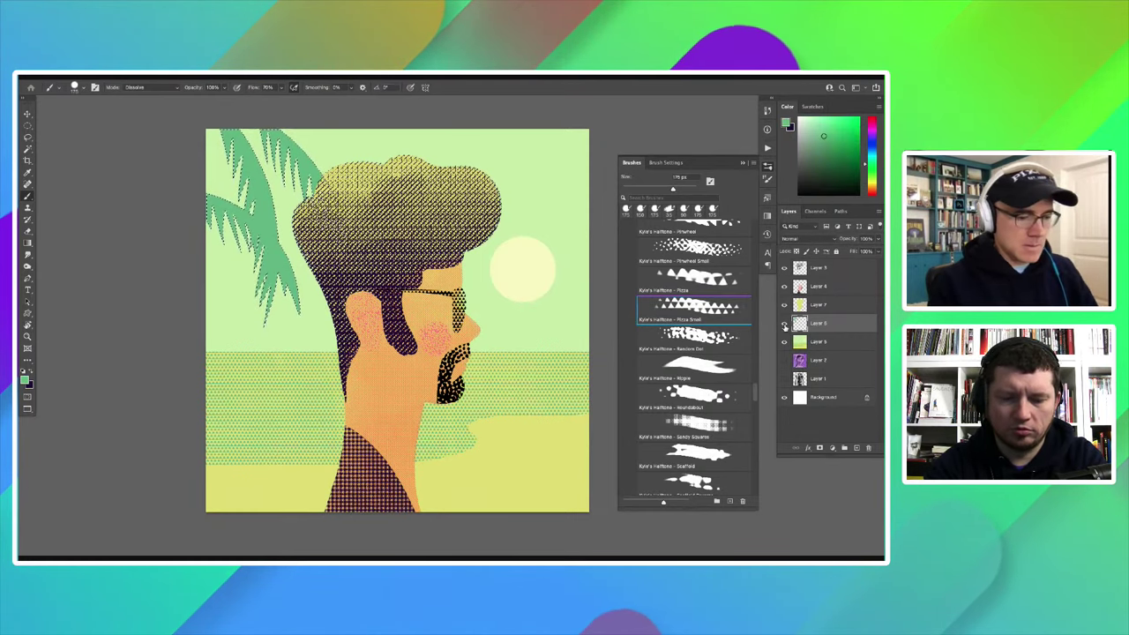
left_click(783, 323)
left_click(856, 448)
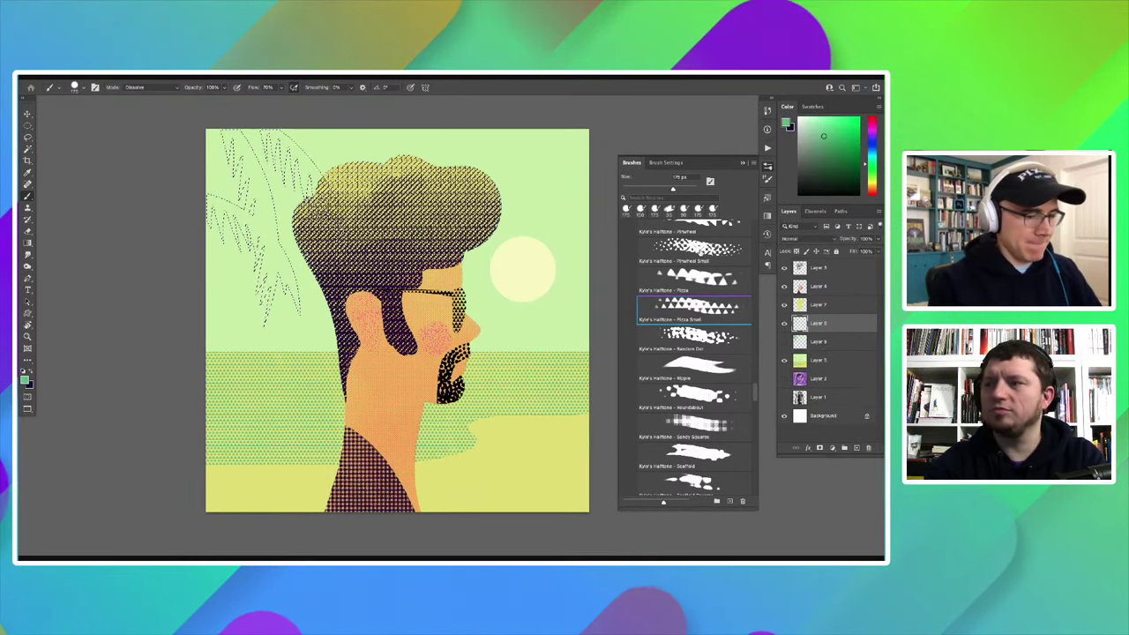
Step: Paint the palm leaves with the Pinwheel Small halftone brush at 500 px
left_click(694, 249)
key("bracketright")
key("bracketright")
key("bracketright")
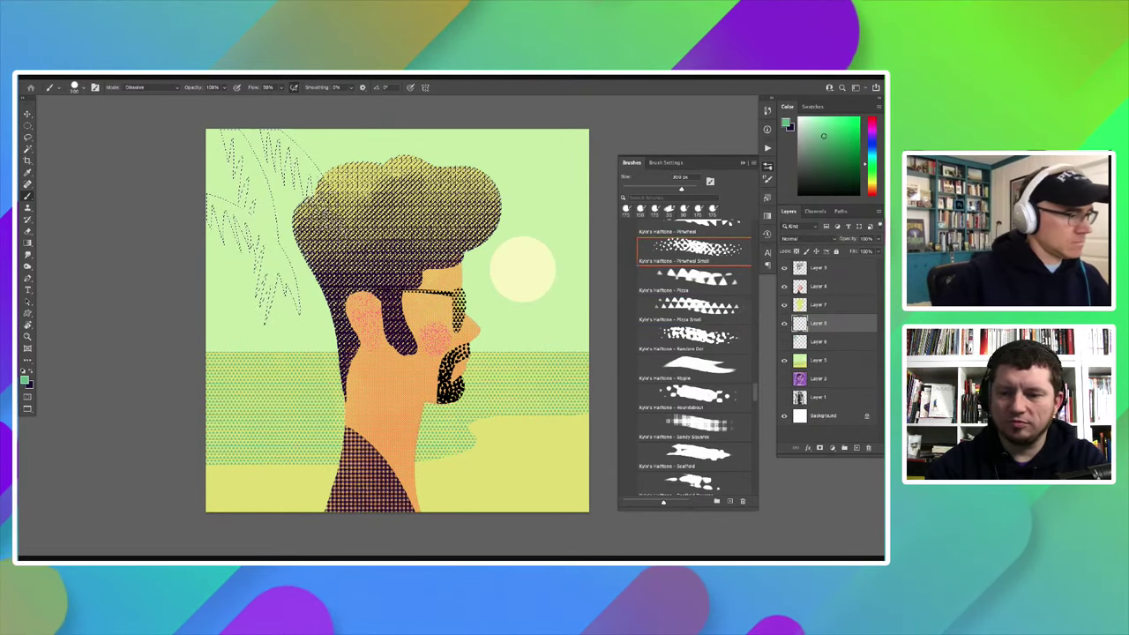
left_click_drag(264, 264, 256, 173)
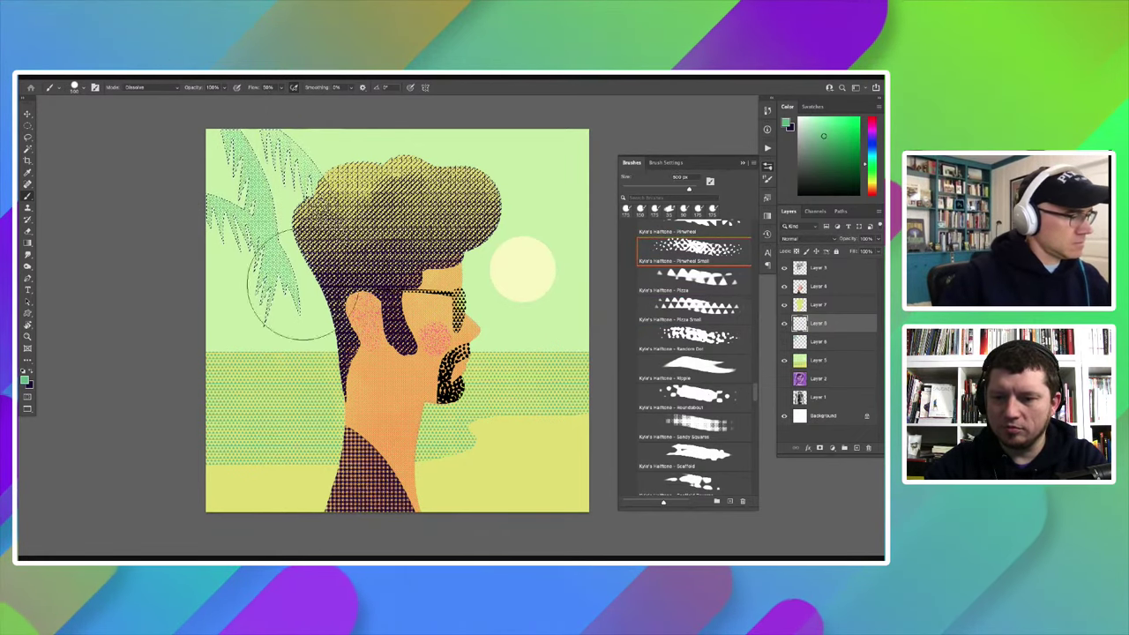
left_click_drag(292, 284, 277, 157)
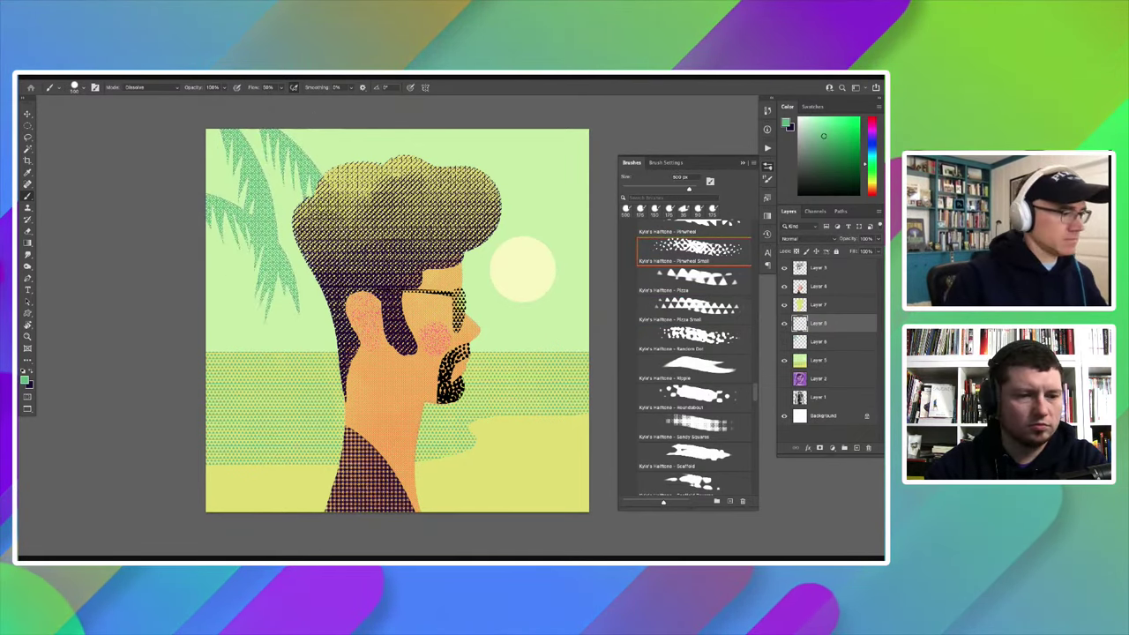
scroll(270, 411, "down", 1)
scroll(271, 410, "down", 1)
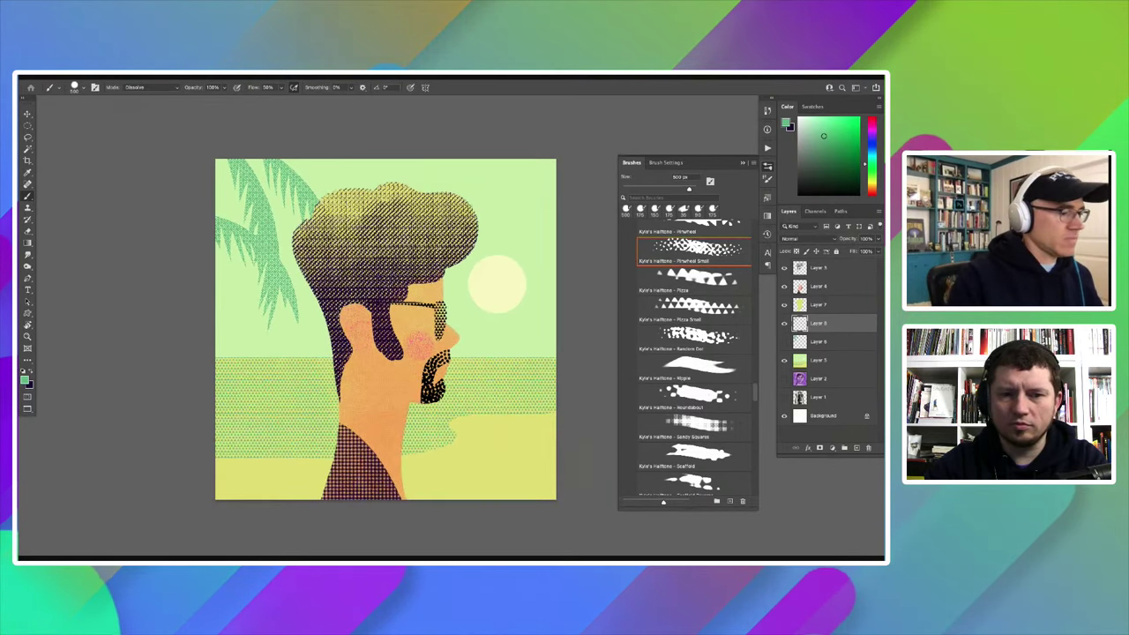
scroll(279, 413, "down", 1)
scroll(287, 392, "up", 1)
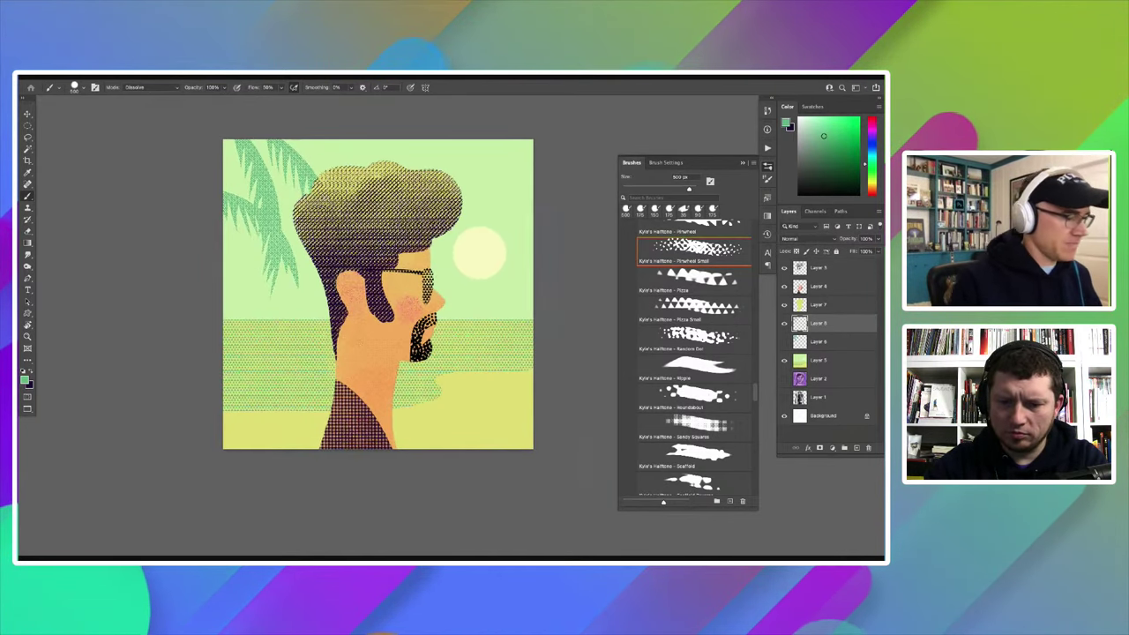
scroll(289, 388, "up", 1)
scroll(293, 406, "up", 1)
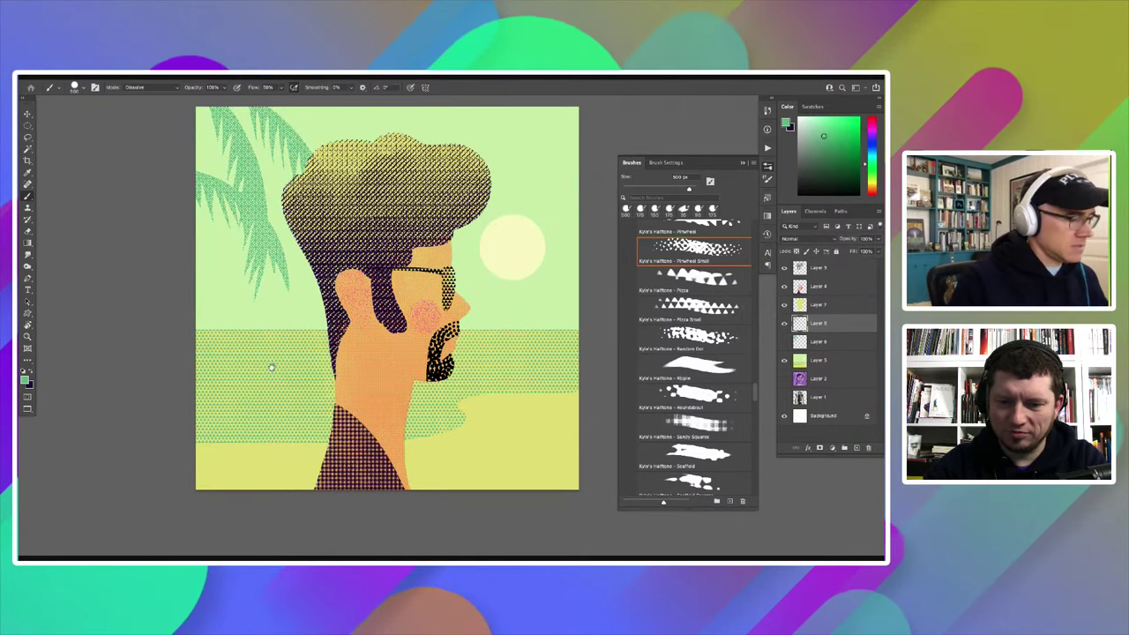
scroll(270, 368, "up", 1)
scroll(270, 368, "up", 1)
scroll(265, 351, "right", 1)
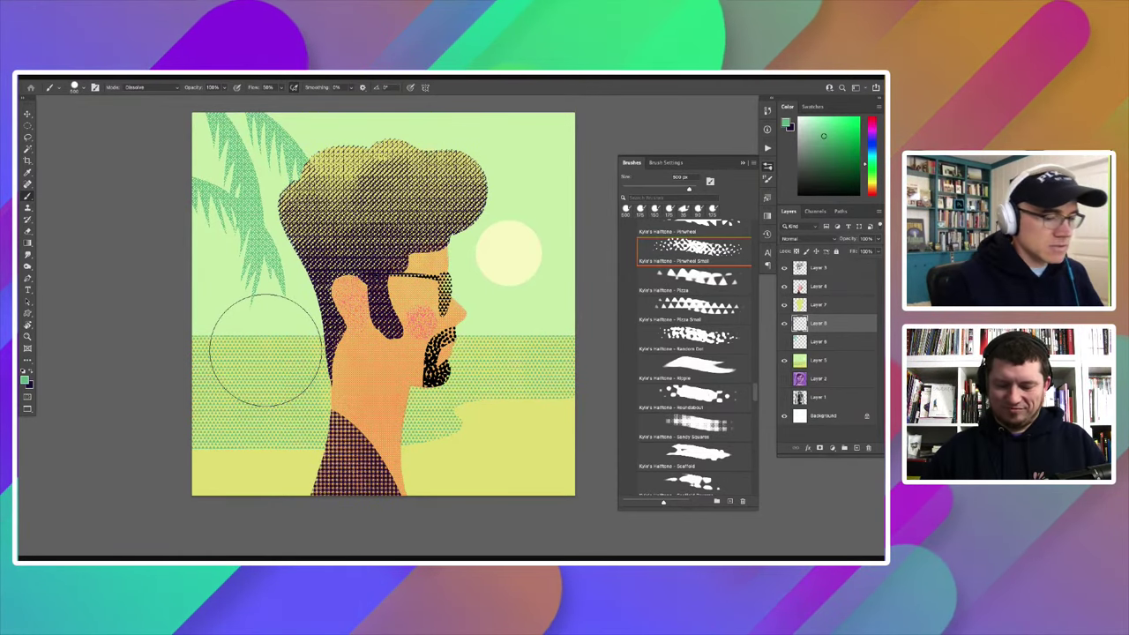
Step: Collapse the Halftones and Screentones brush folders, then select Layer 9 through Layer 5
scroll(643, 371, "down", 5)
scroll(644, 371, "down", 5)
scroll(644, 371, "down", 3)
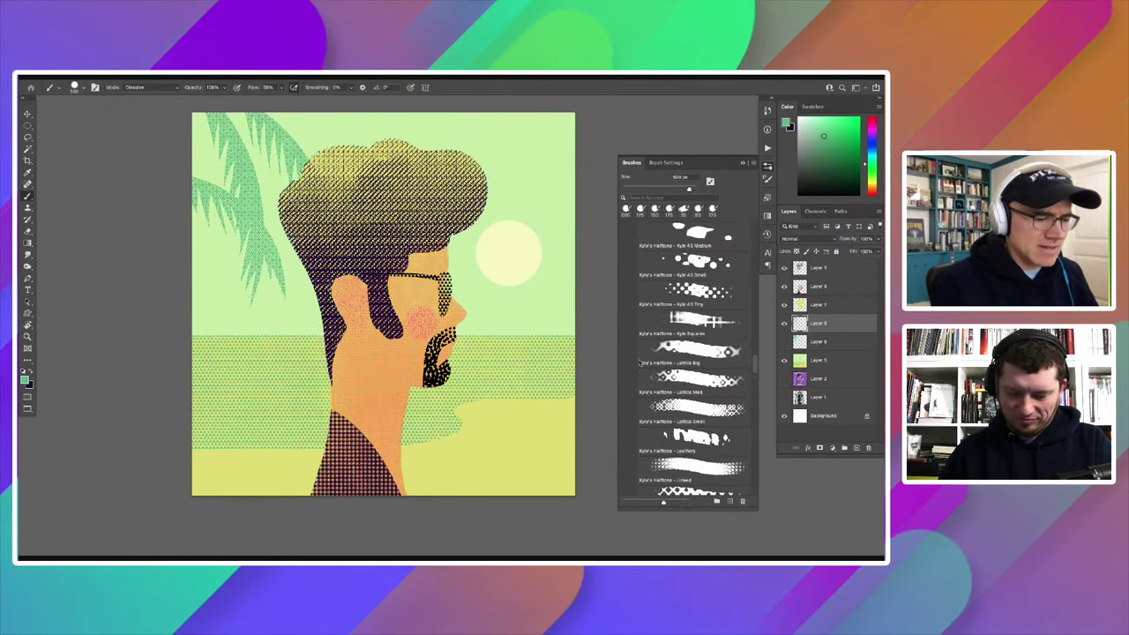
scroll(640, 361, "down", 3)
scroll(635, 348, "down", 3)
scroll(628, 330, "down", 3)
scroll(626, 318, "up", 3)
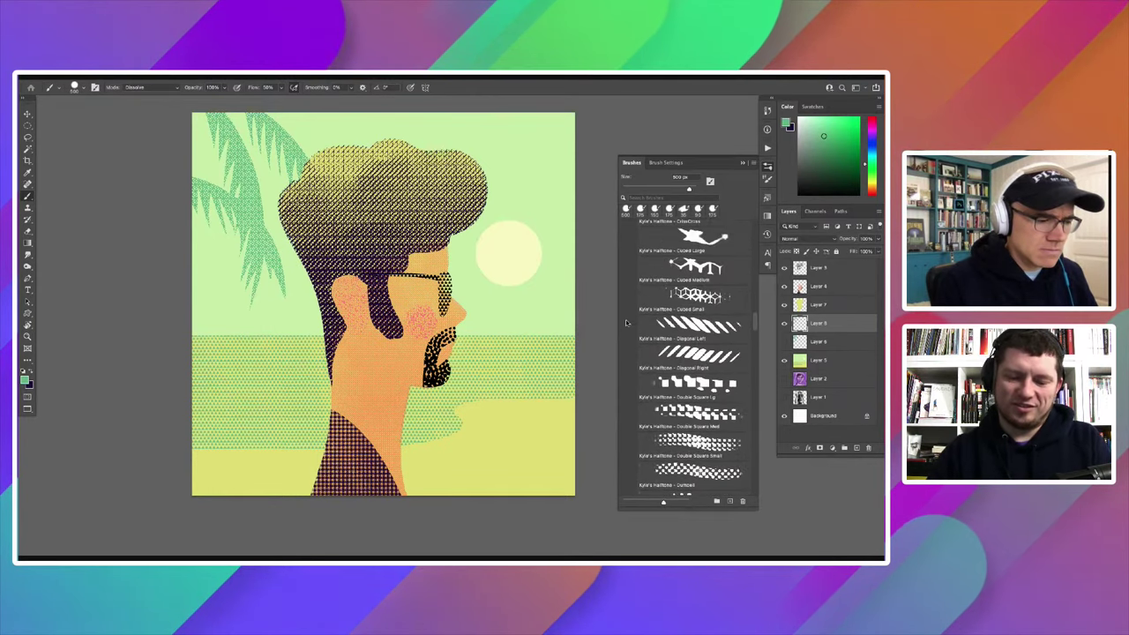
scroll(624, 304, "up", 3)
scroll(622, 291, "up", 3)
scroll(619, 279, "up", 3)
scroll(619, 275, "up", 2)
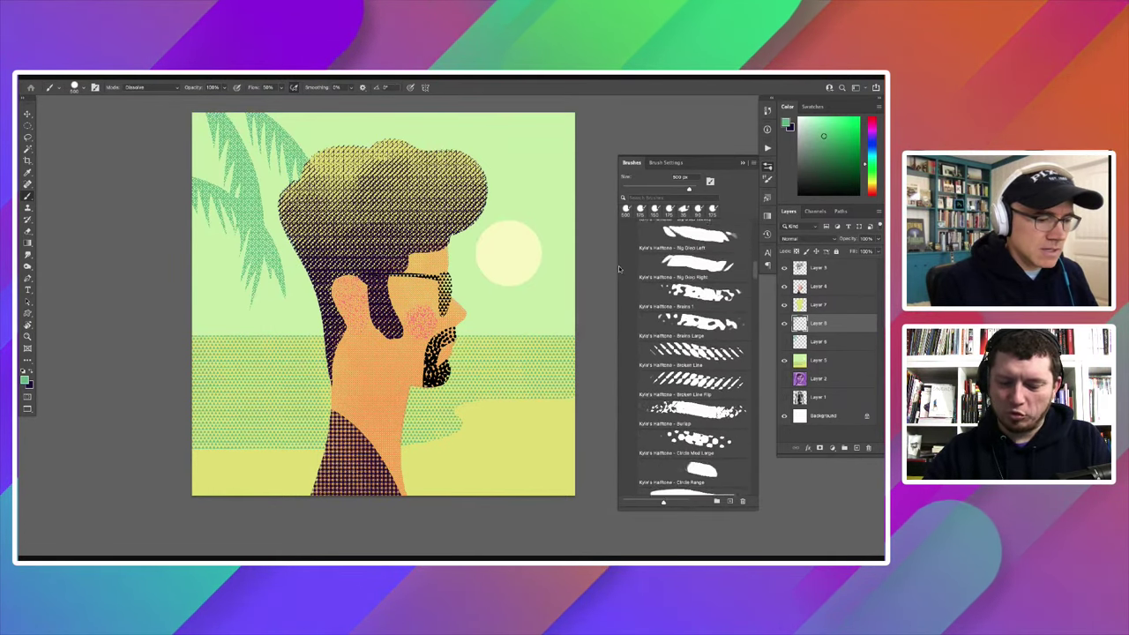
scroll(619, 272, "up", 2)
scroll(618, 268, "up", 2)
scroll(618, 265, "up", 2)
scroll(619, 293, "down", 3)
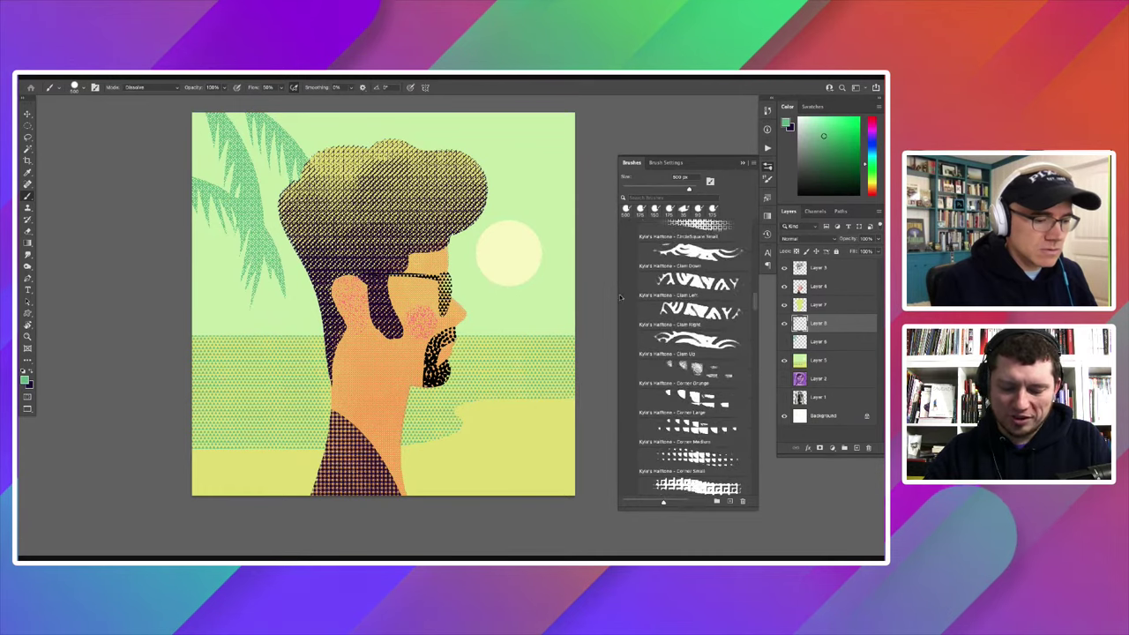
scroll(621, 323, "down", 3)
scroll(622, 351, "down", 3)
scroll(625, 380, "down", 3)
scroll(625, 388, "down", 3)
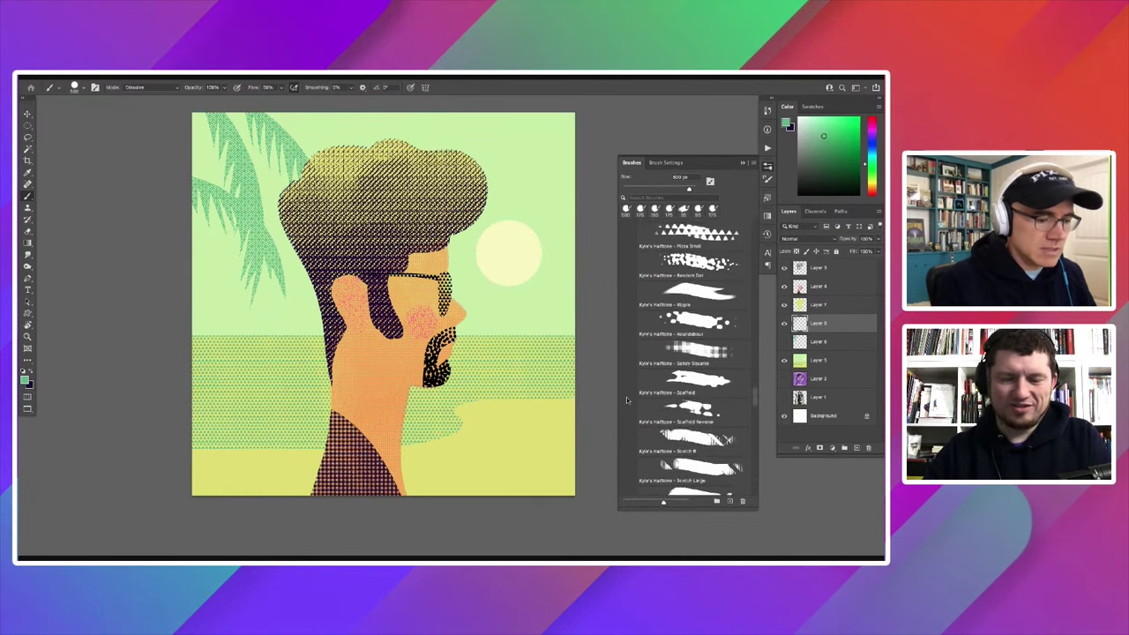
scroll(626, 401, "down", 3)
scroll(627, 414, "down", 3)
scroll(628, 427, "down", 3)
scroll(628, 440, "down", 2)
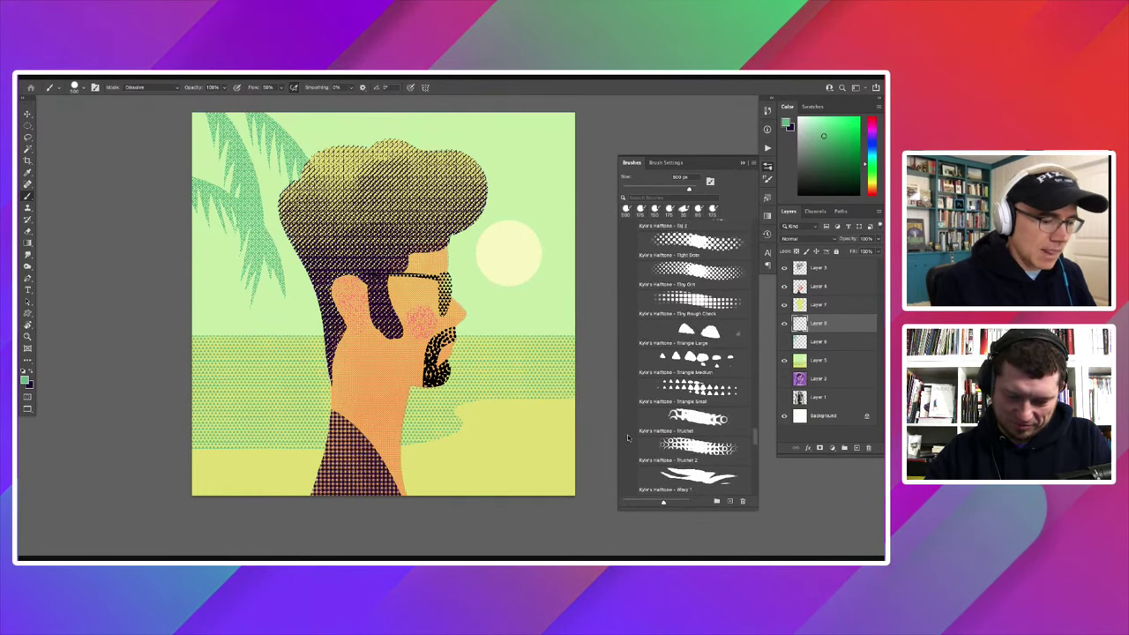
scroll(627, 445, "down", 3)
scroll(626, 450, "down", 3)
scroll(624, 457, "down", 3)
scroll(625, 459, "down", 2)
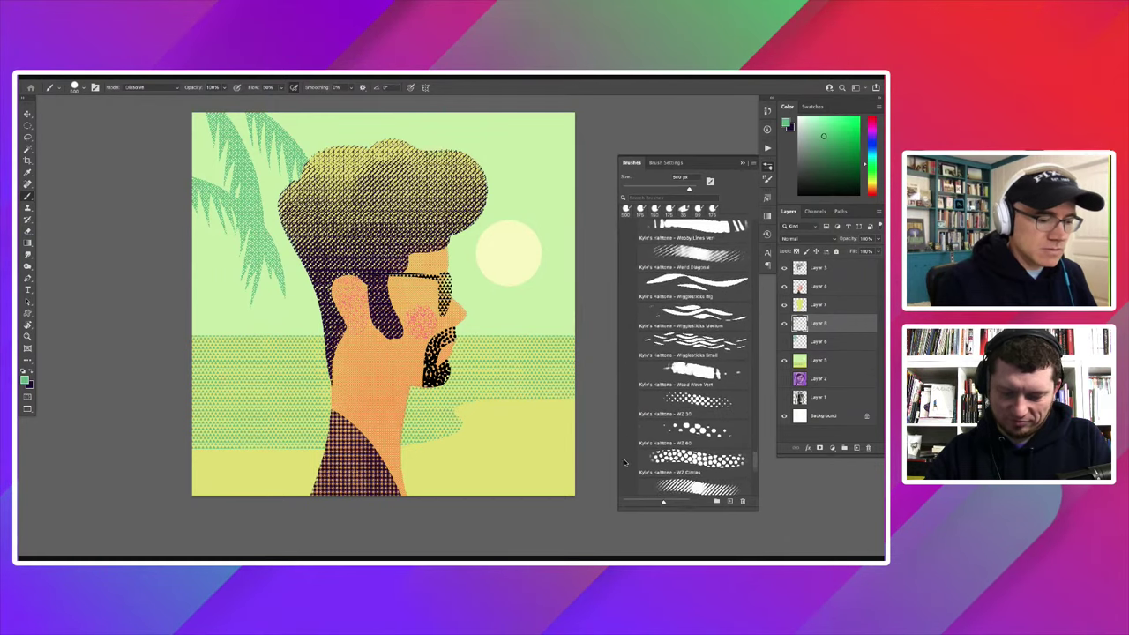
scroll(624, 463, "down", 2)
scroll(623, 467, "down", 2)
scroll(623, 472, "down", 2)
scroll(623, 475, "down", 2)
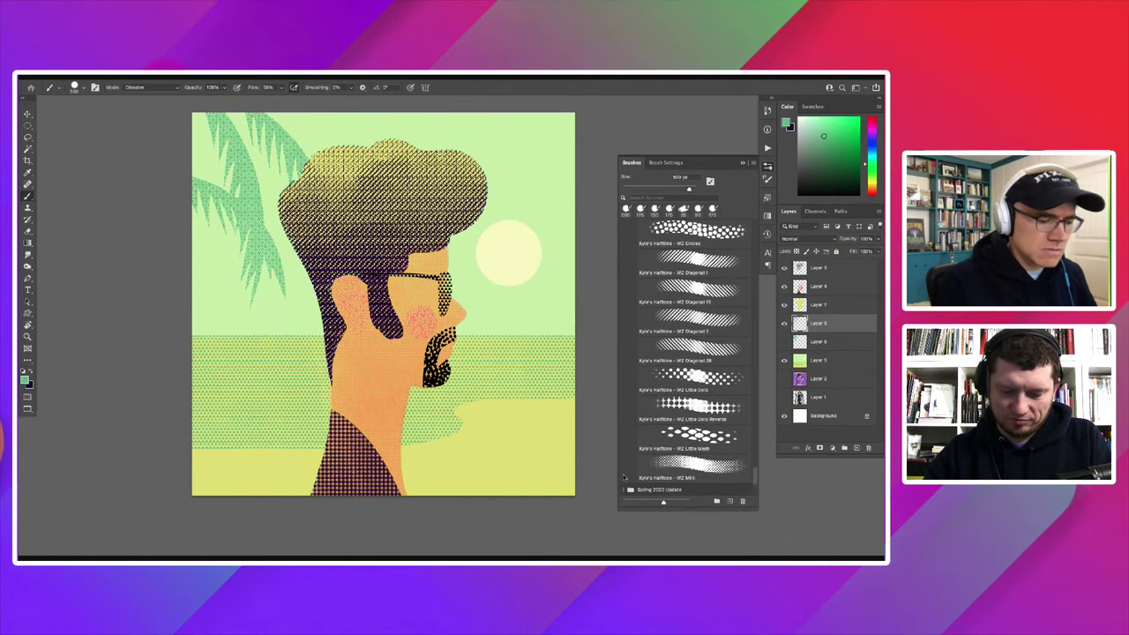
scroll(624, 476, "up", 1)
scroll(623, 475, "up", 1)
scroll(623, 475, "up", 1)
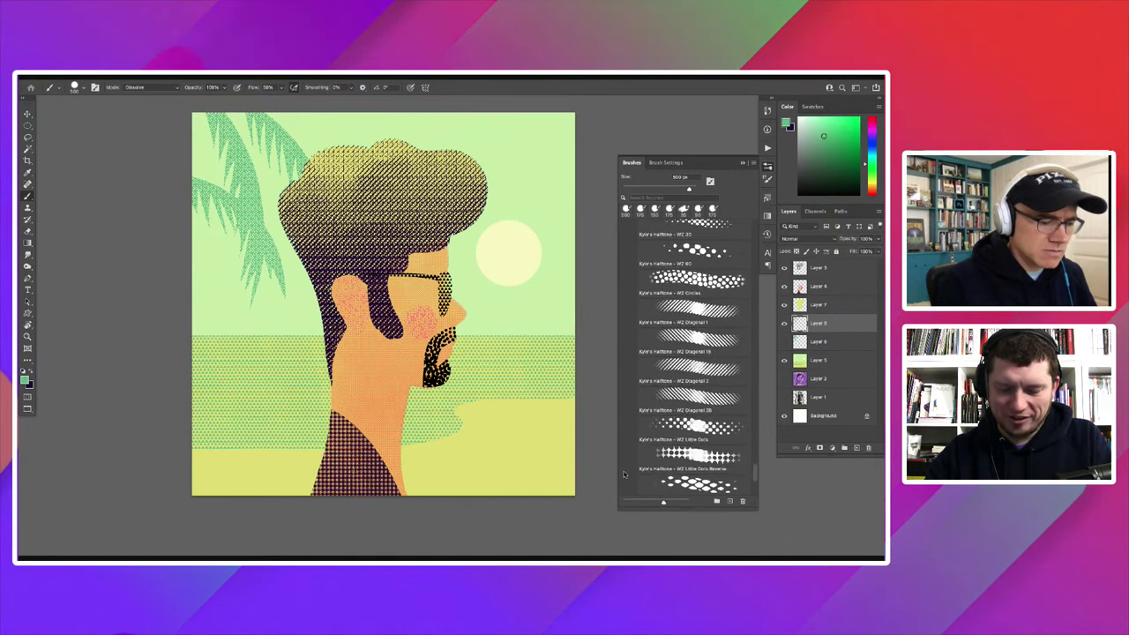
scroll(623, 474, "up", 3)
scroll(624, 475, "up", 3)
scroll(623, 474, "up", 3)
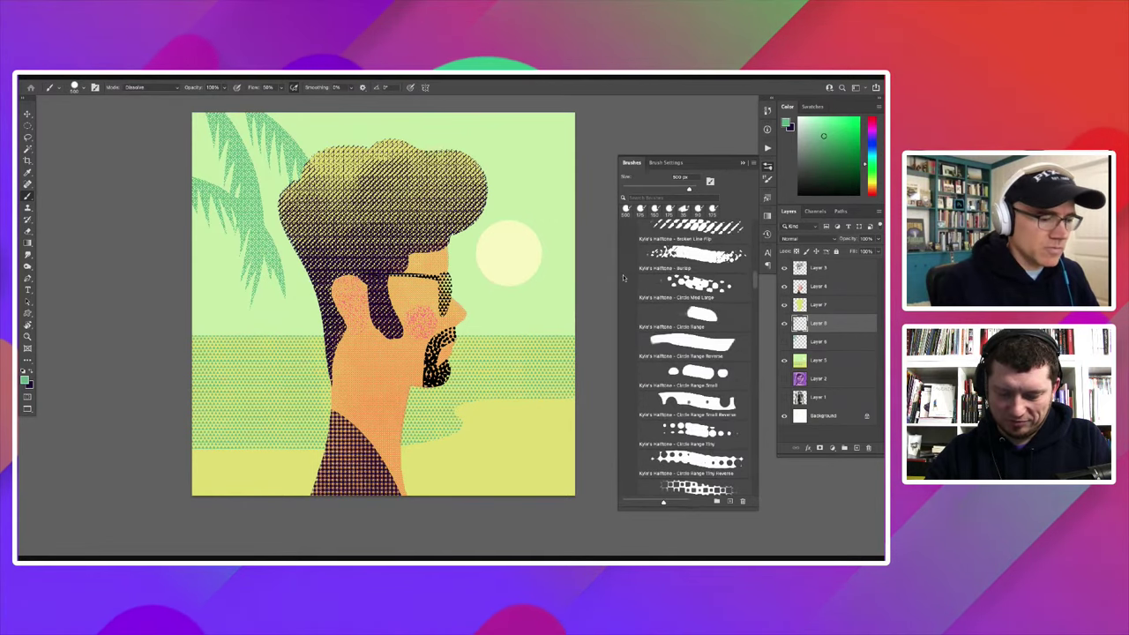
scroll(623, 258, "up", 5)
scroll(622, 259, "up", 2)
left_click(636, 308)
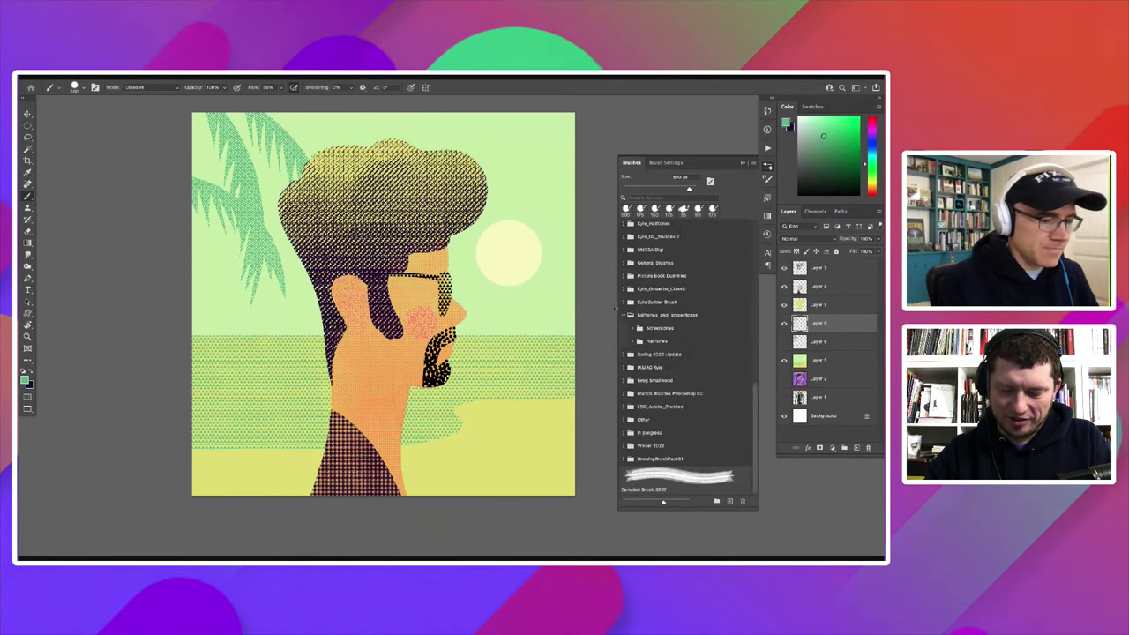
left_click(622, 315)
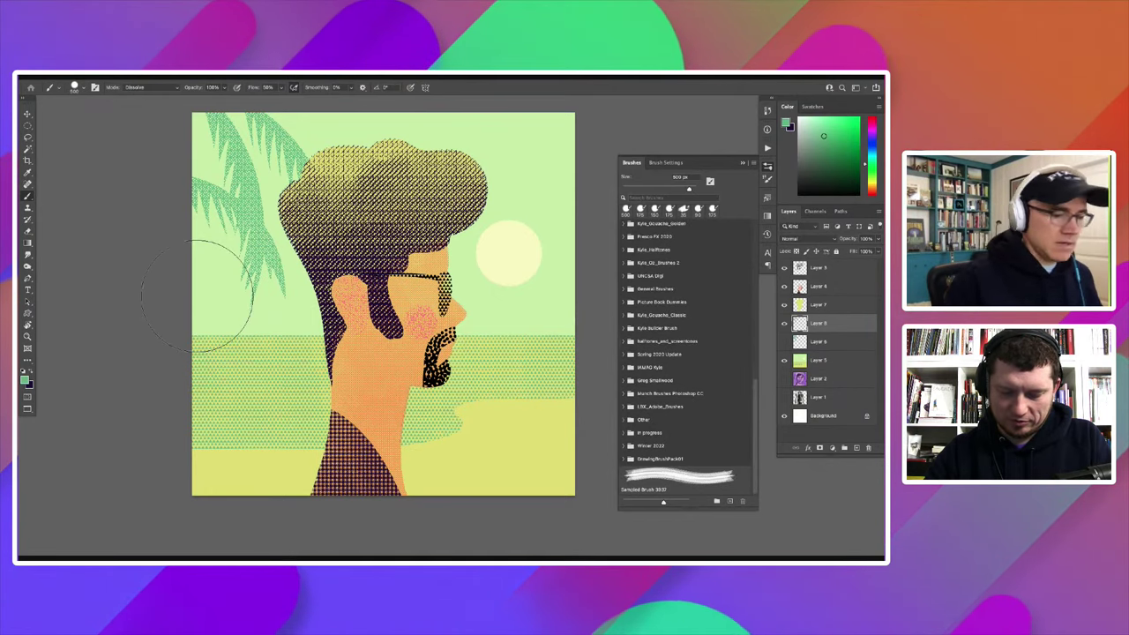
left_click(793, 269)
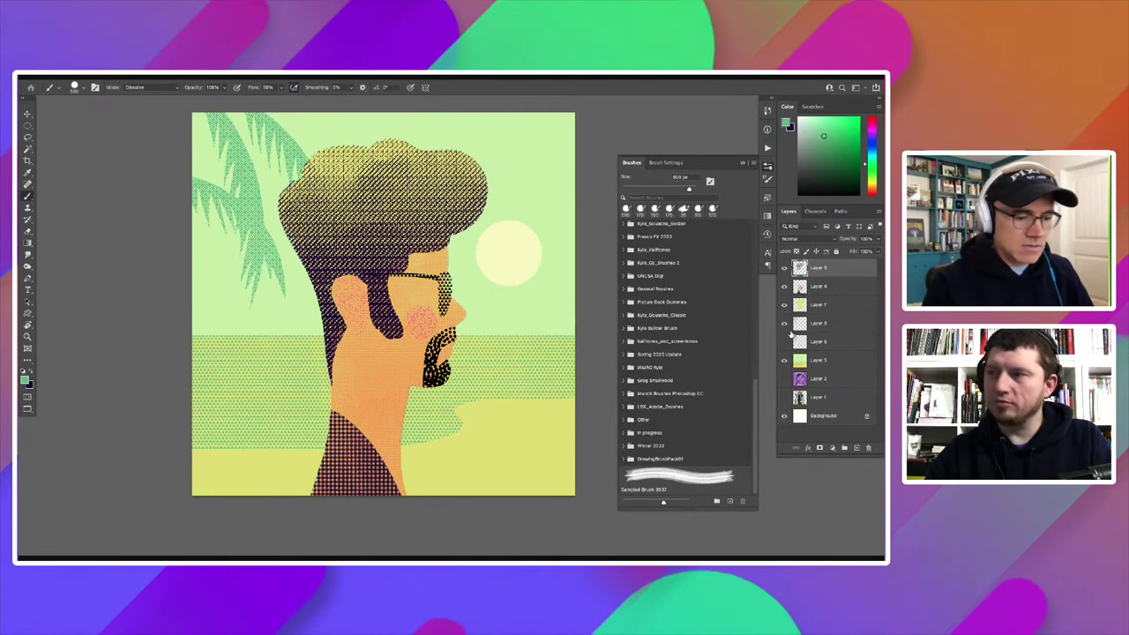
left_click(799, 359)
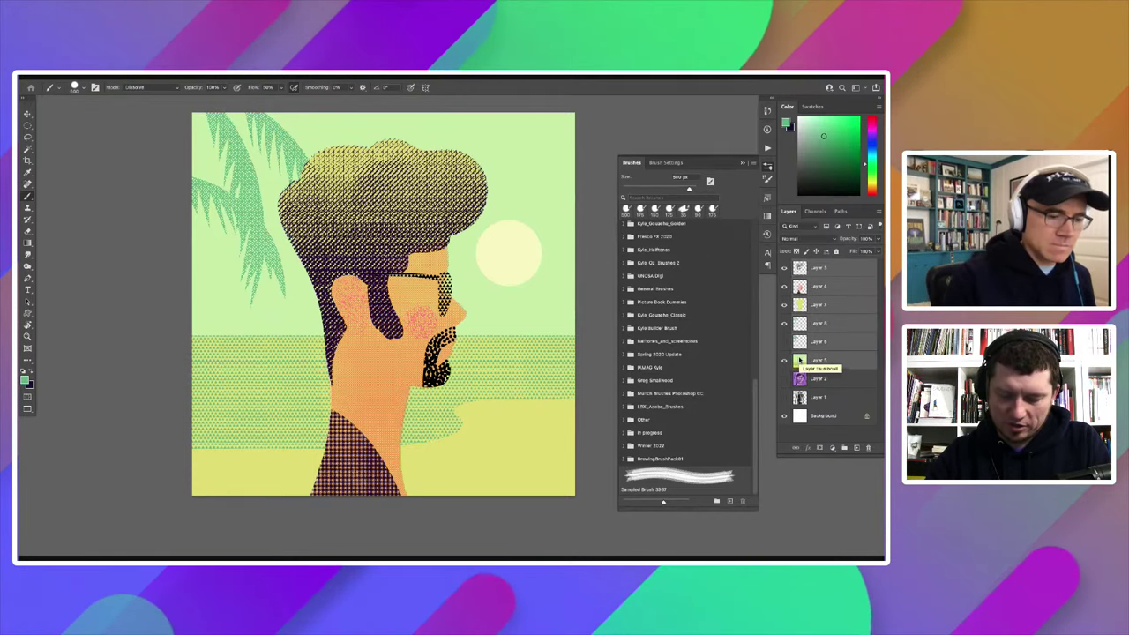
Step: Group the selected layers into Group 1, and hide Group 1, Layer 1 and Layer 2
key("ctrl+g")
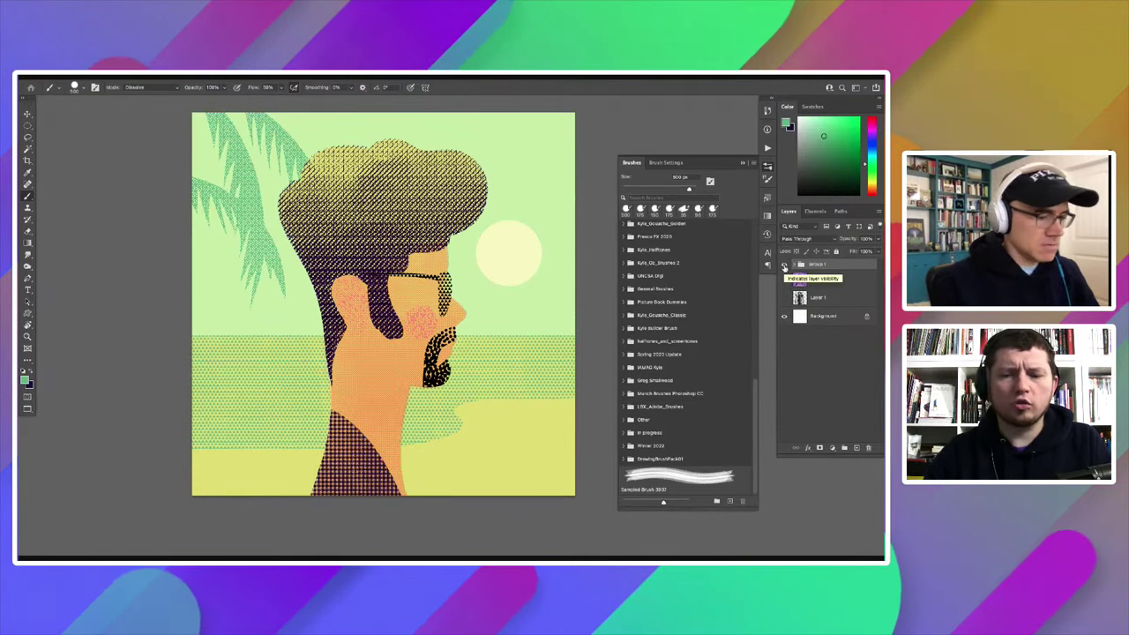
left_click(783, 264)
left_click(783, 298)
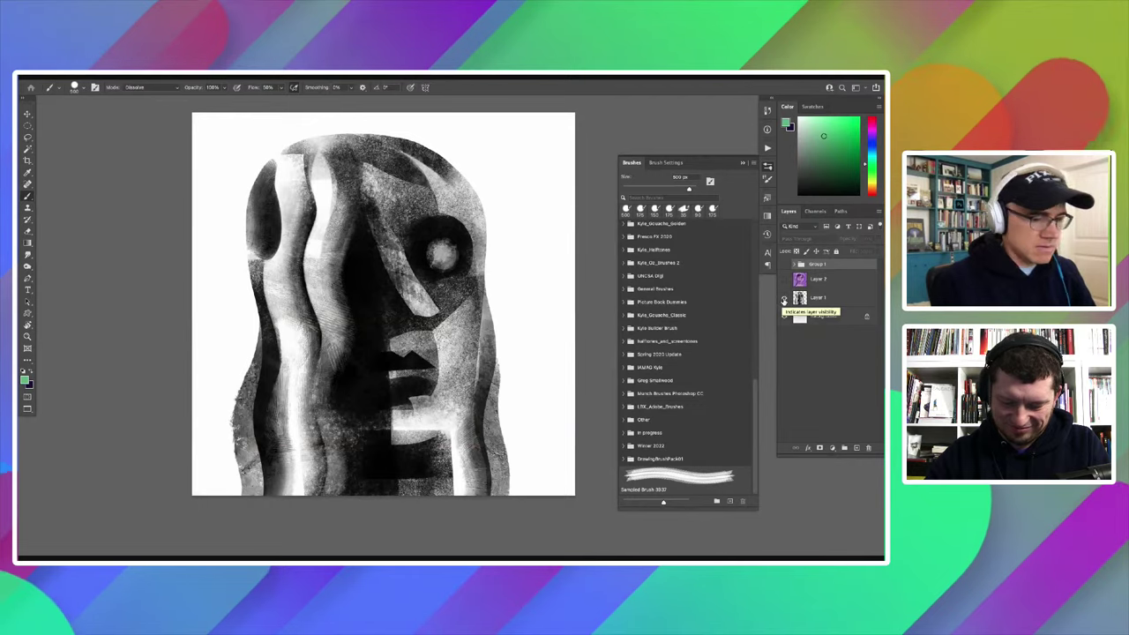
left_click(782, 298)
left_click(783, 280)
left_click(783, 280)
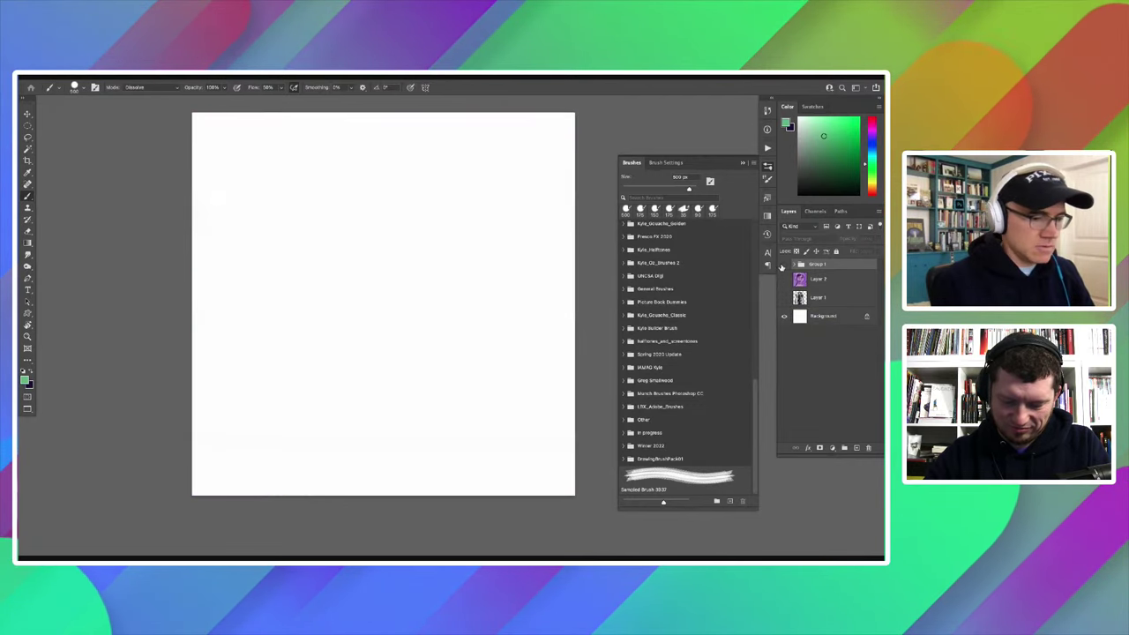
left_click(783, 265)
left_click(783, 265)
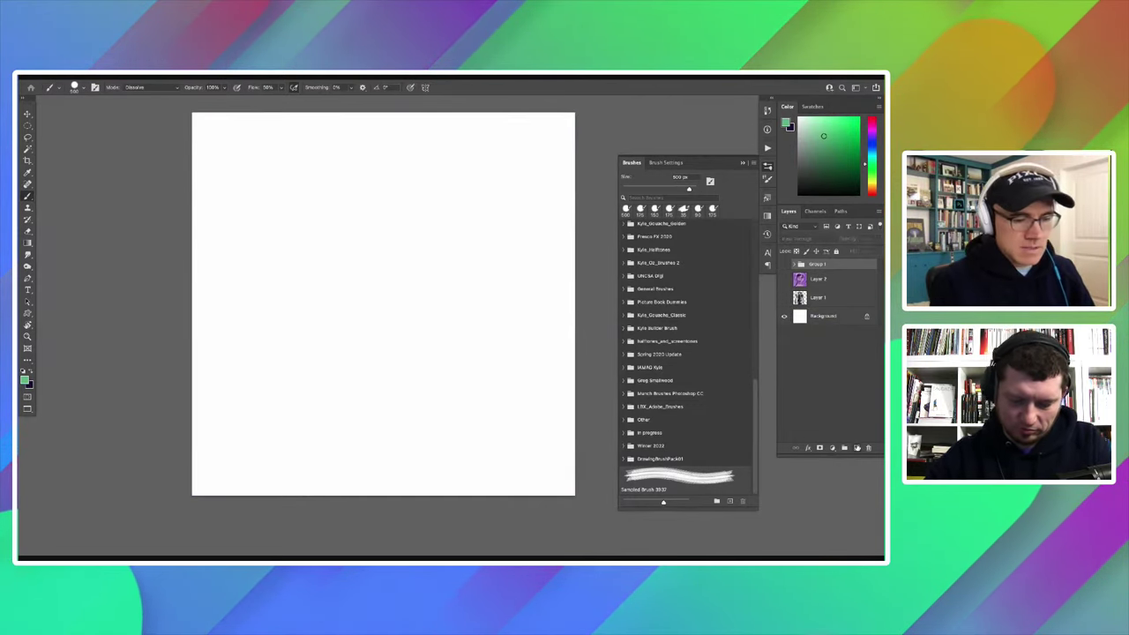
Step: Add a new empty layer at the top of the Layers stack
left_click(856, 448)
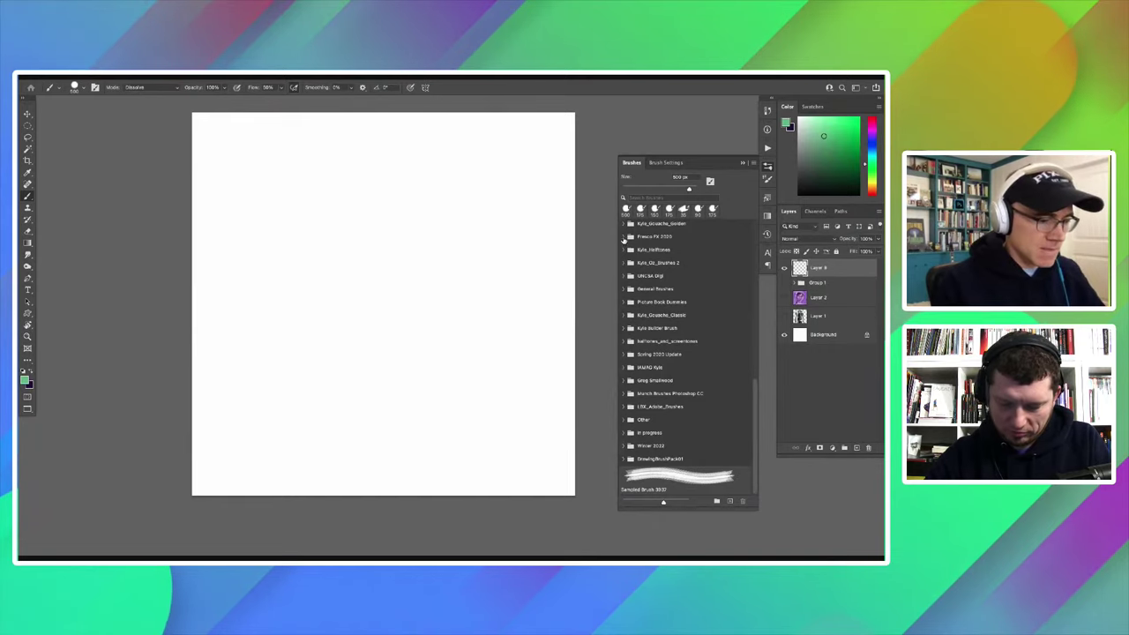
scroll(730, 387, "up", 2)
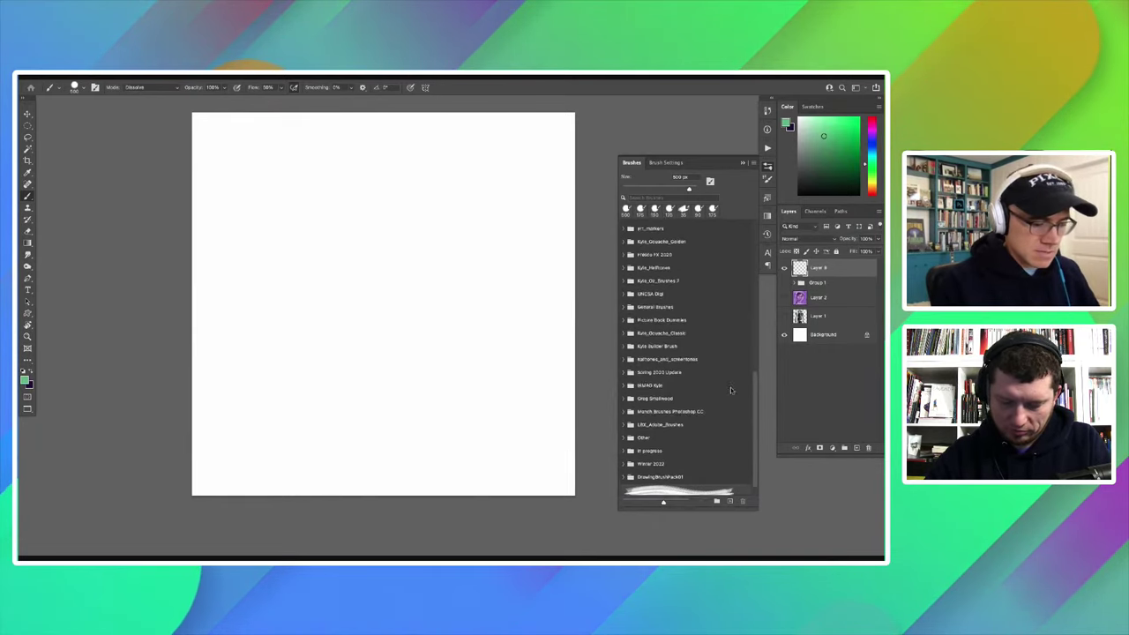
scroll(706, 375, "up", 2)
scroll(670, 362, "up", 2)
scroll(637, 353, "up", 2)
scroll(638, 353, "up", 1)
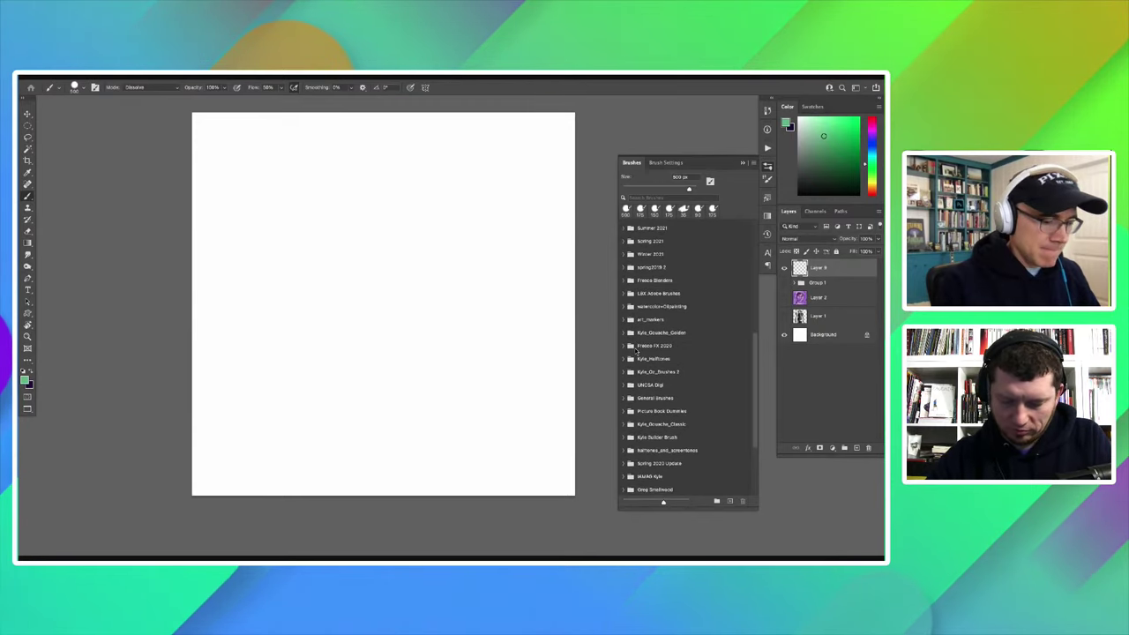
scroll(635, 351, "up", 1)
scroll(635, 349, "up", 1)
scroll(634, 347, "up", 1)
scroll(633, 344, "up", 1)
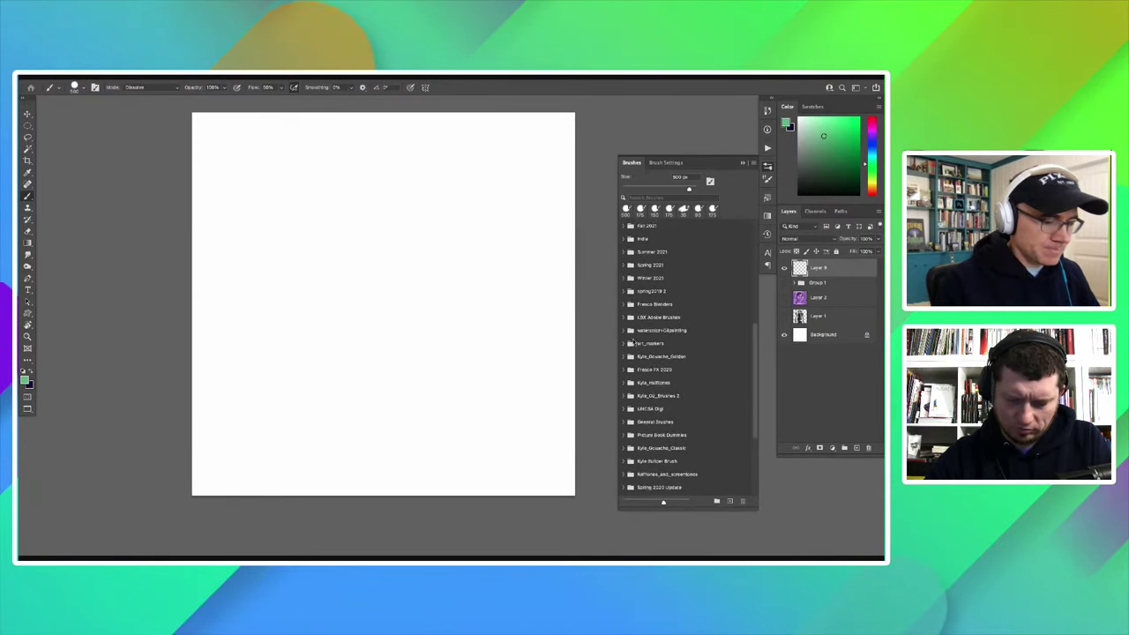
scroll(633, 338, "up", 1)
scroll(631, 334, "up", 1)
scroll(631, 328, "up", 1)
scroll(631, 323, "up", 1)
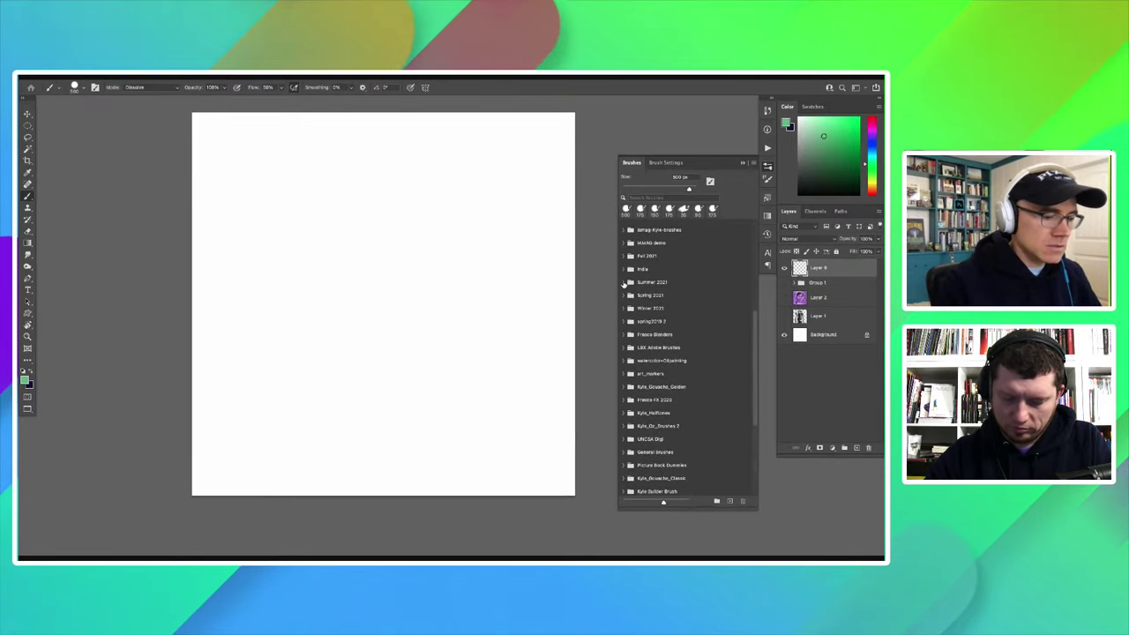
left_click(623, 282)
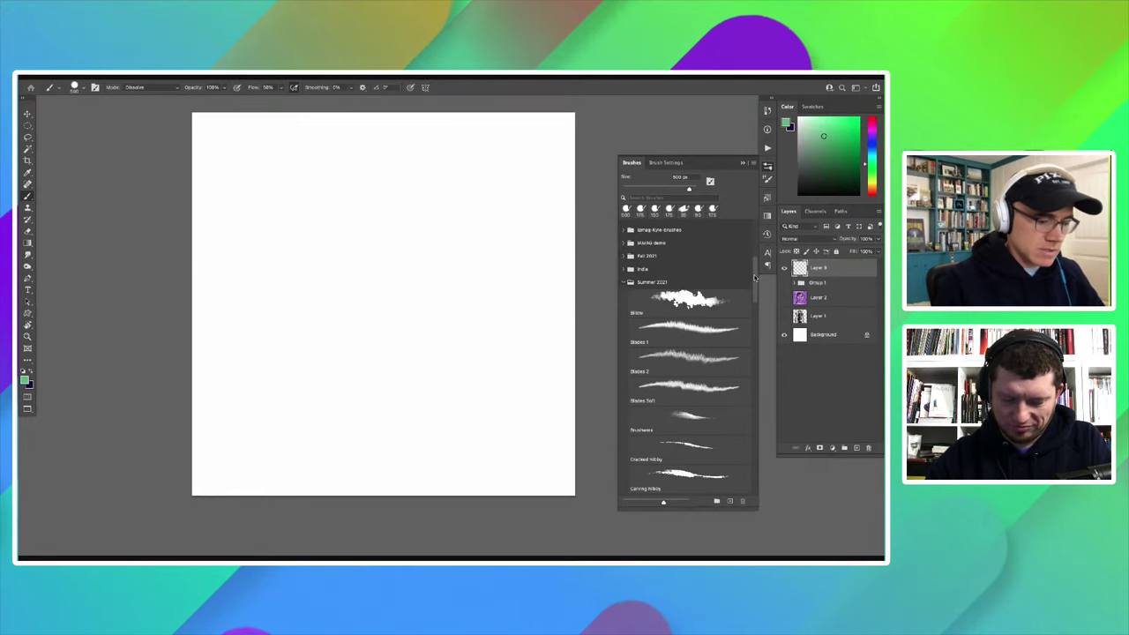
scroll(749, 286, "down", 1)
scroll(746, 293, "down", 1)
scroll(742, 298, "down", 2)
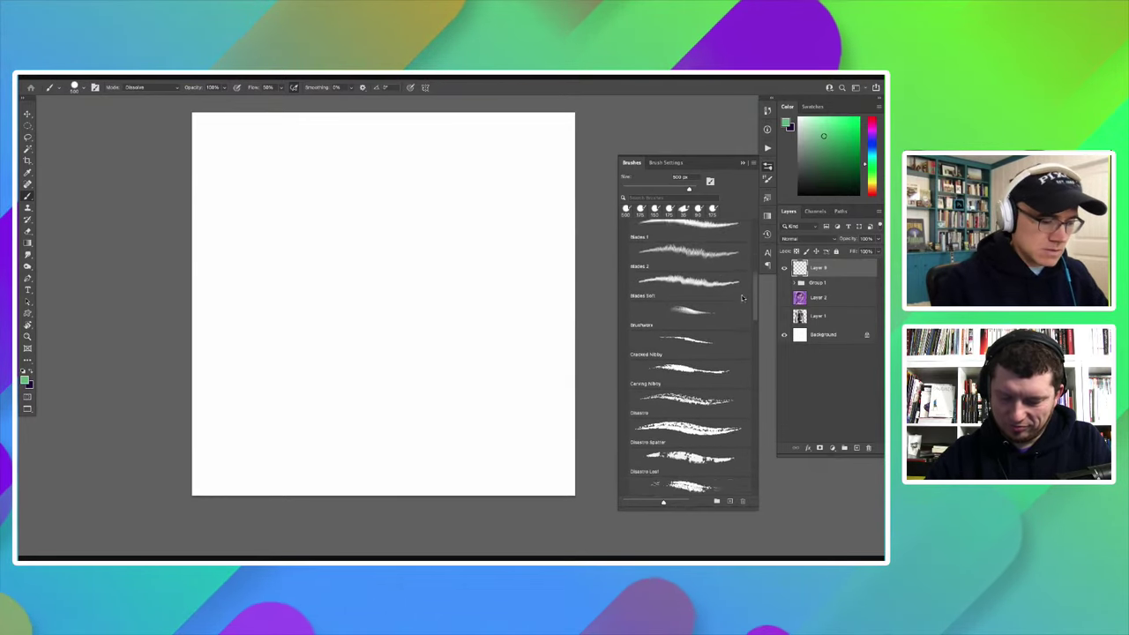
scroll(723, 307, "down", 3)
scroll(696, 317, "down", 3)
scroll(655, 335, "down", 3)
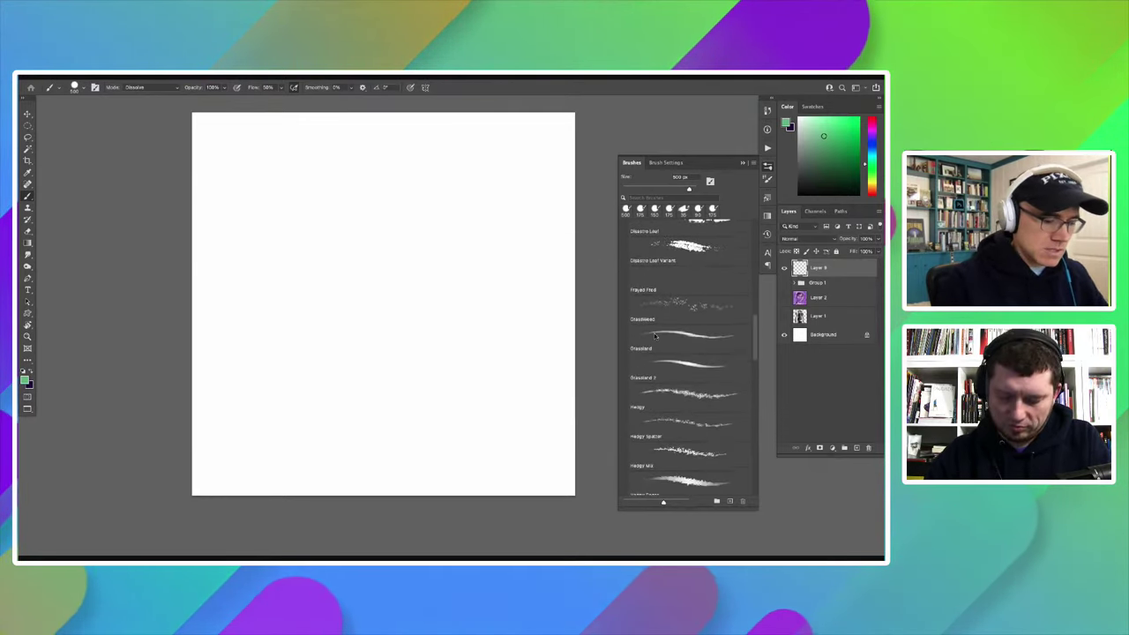
scroll(655, 340, "down", 1)
scroll(651, 347, "down", 1)
scroll(648, 355, "down", 2)
scroll(644, 364, "down", 2)
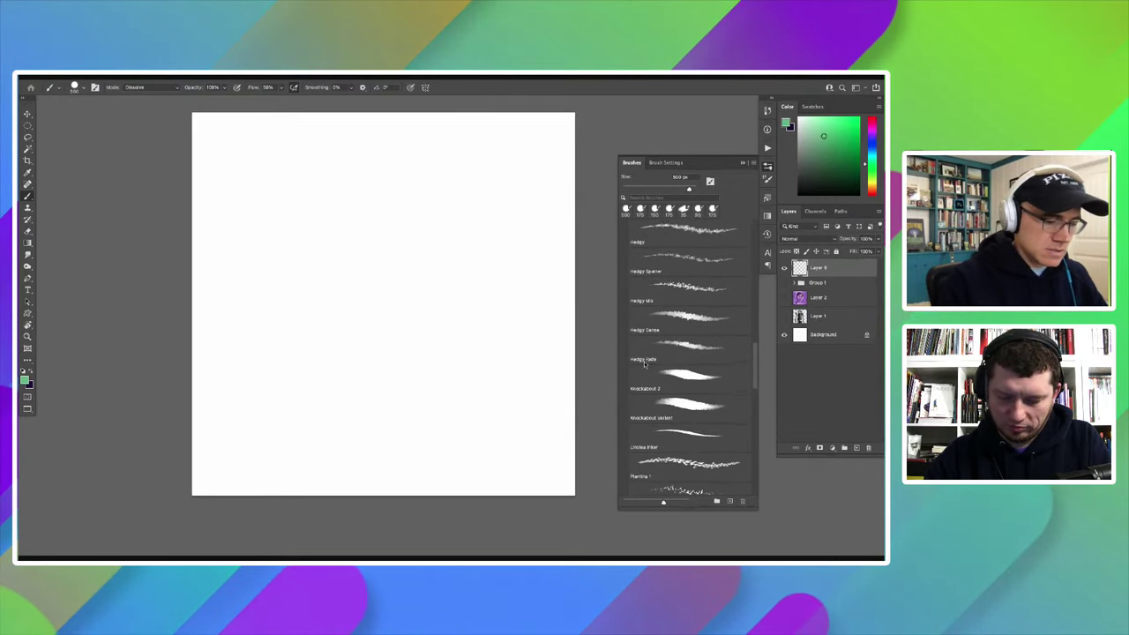
scroll(643, 370, "down", 1)
scroll(642, 376, "down", 1)
scroll(641, 382, "down", 2)
scroll(640, 388, "down", 1)
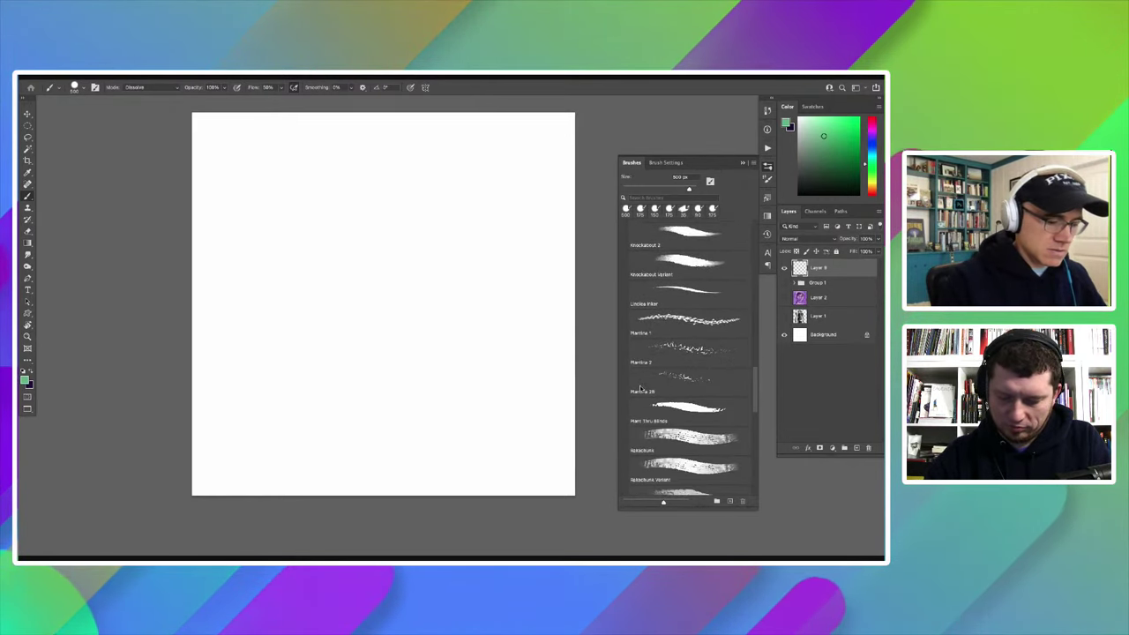
scroll(640, 391, "down", 1)
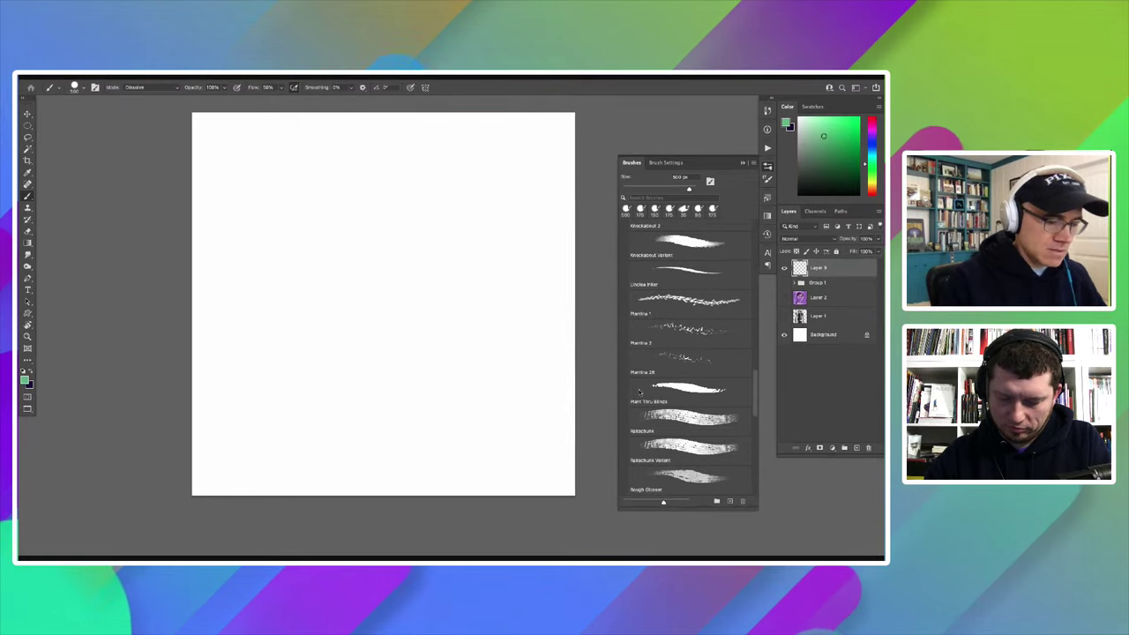
scroll(635, 374, "up", 5)
scroll(629, 357, "up", 1)
scroll(622, 340, "up", 4)
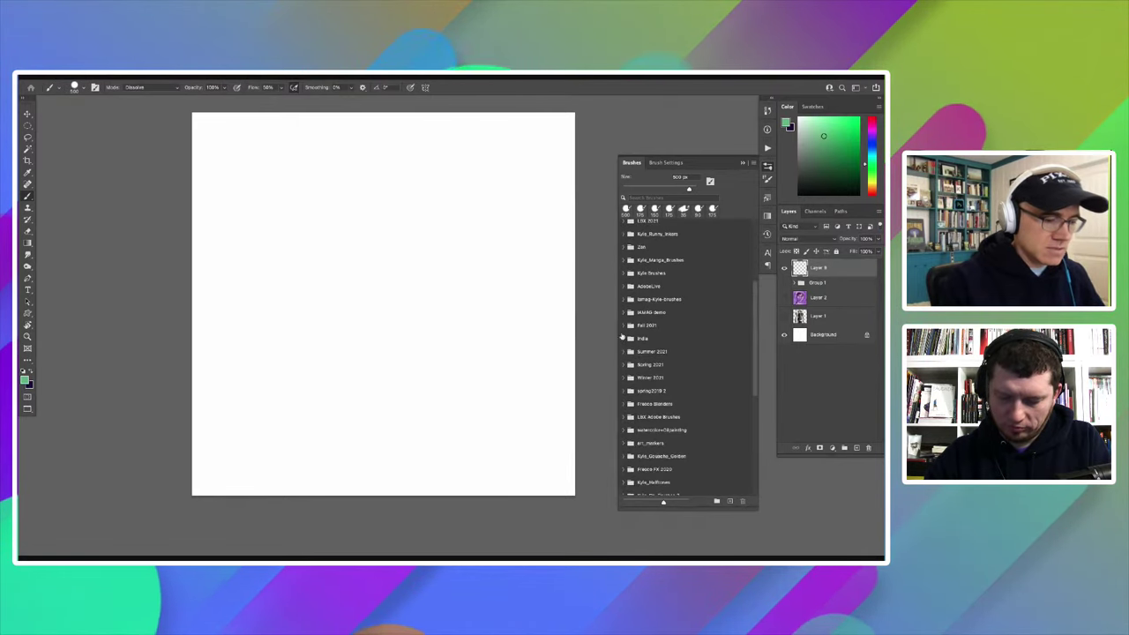
scroll(670, 264, "up", 1)
scroll(657, 256, "up", 2)
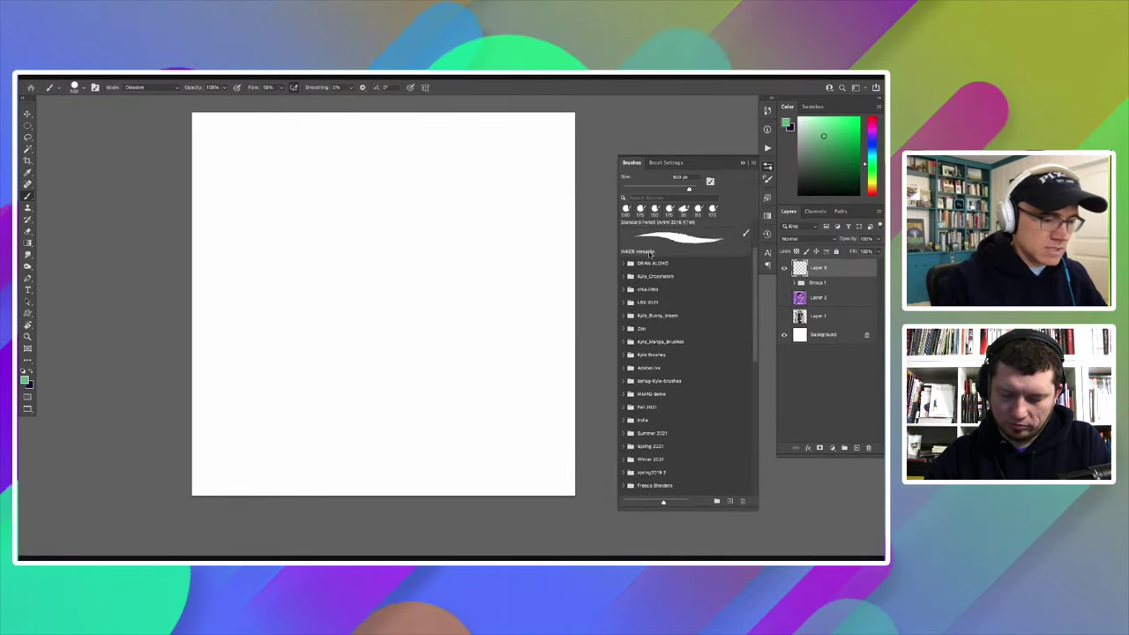
scroll(644, 248, "up", 2)
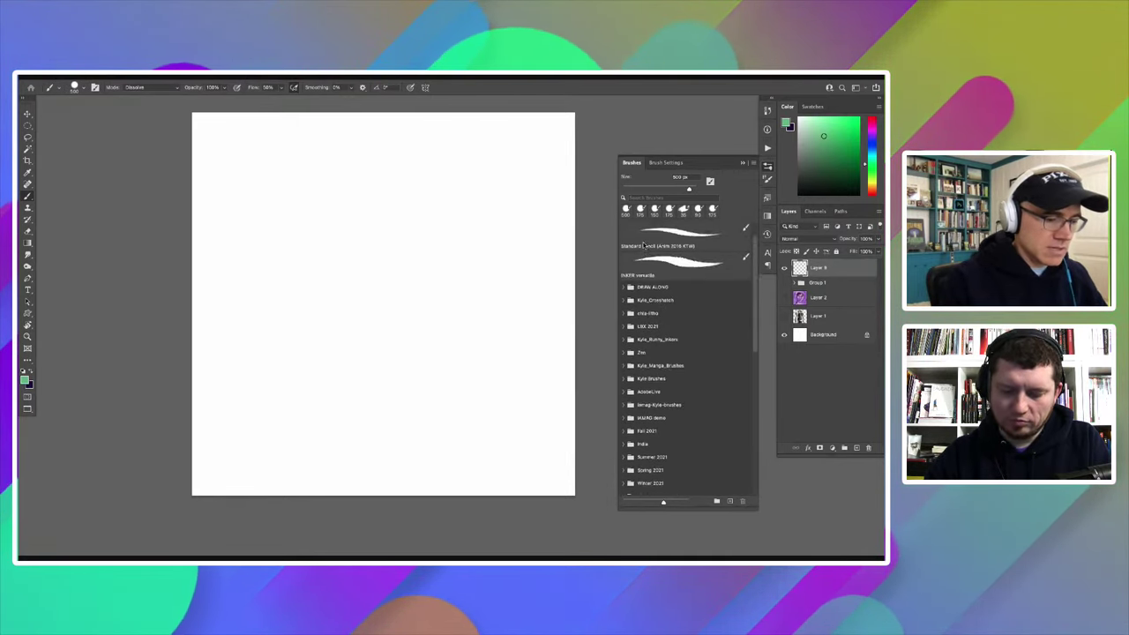
Step: Expand the Kyle Brushes folder and its Real Watercolor subfolder
left_click(629, 373)
left_click_drag(753, 259, 749, 291)
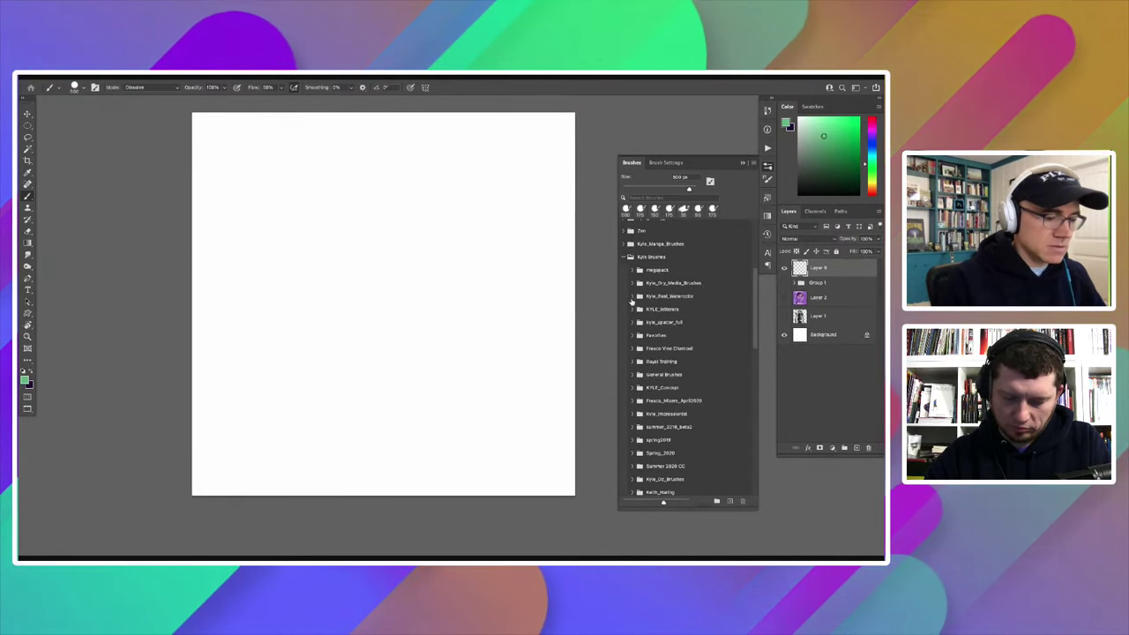
left_click(632, 298)
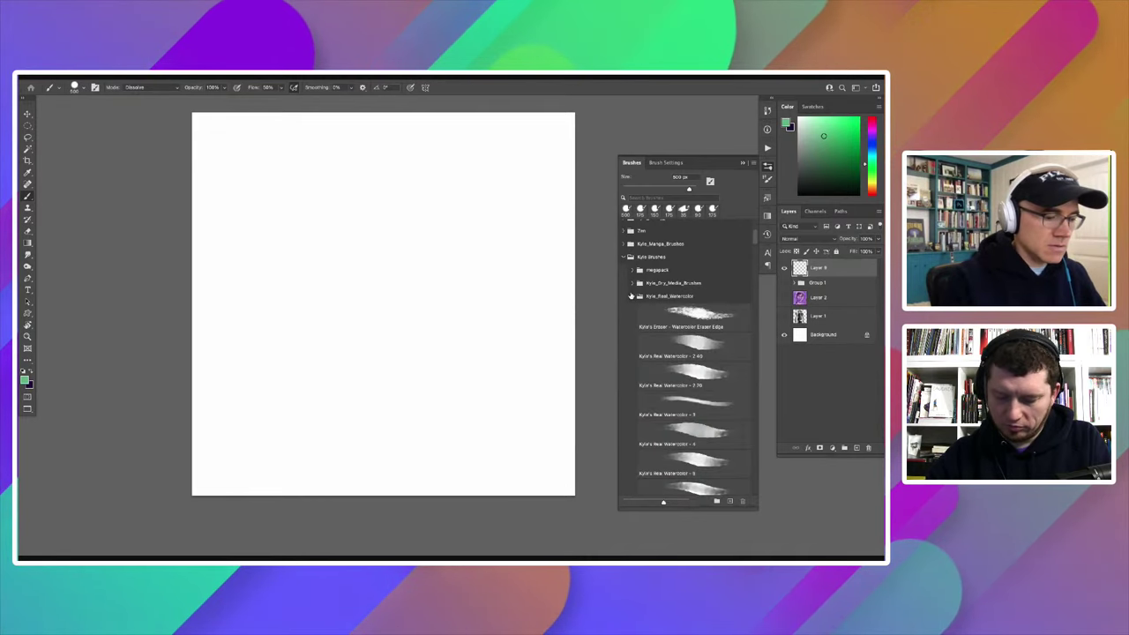
left_click_drag(755, 238, 642, 336)
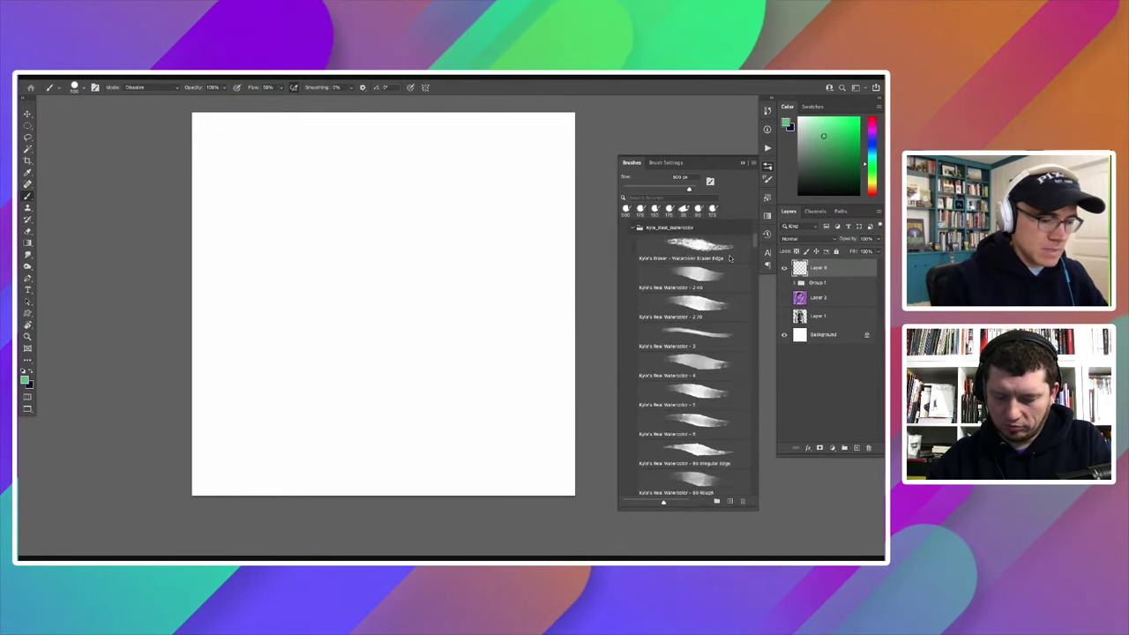
Step: Browse the watercolor list and settle on the 160 px Natural Edge Texture brush
scroll(642, 336, "down", 2)
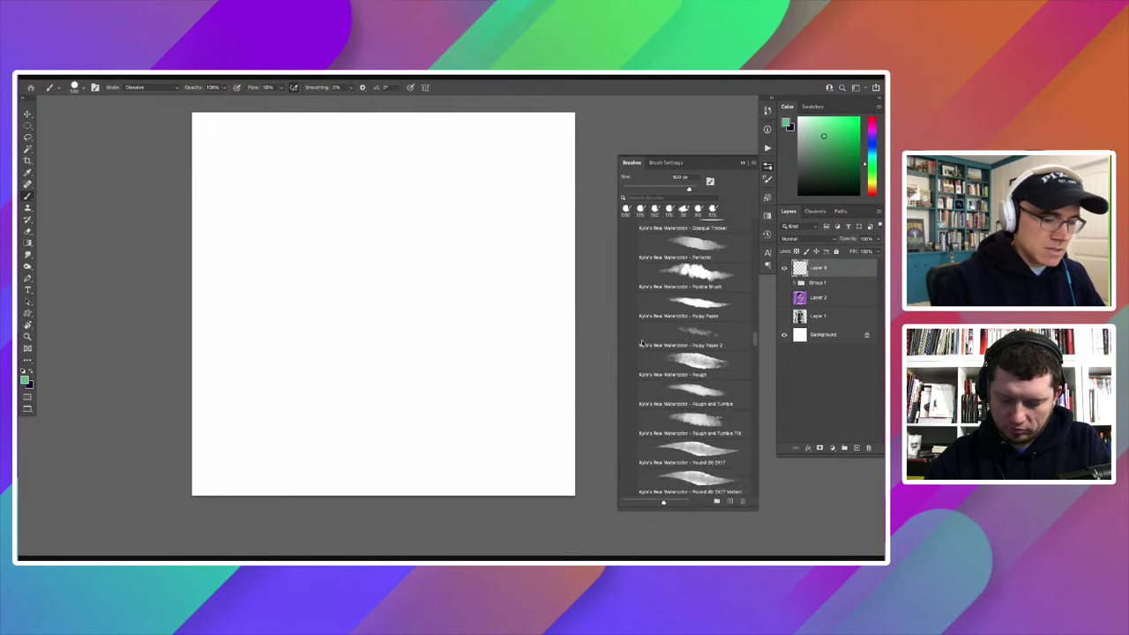
scroll(641, 345, "down", 3)
scroll(641, 345, "down", 5)
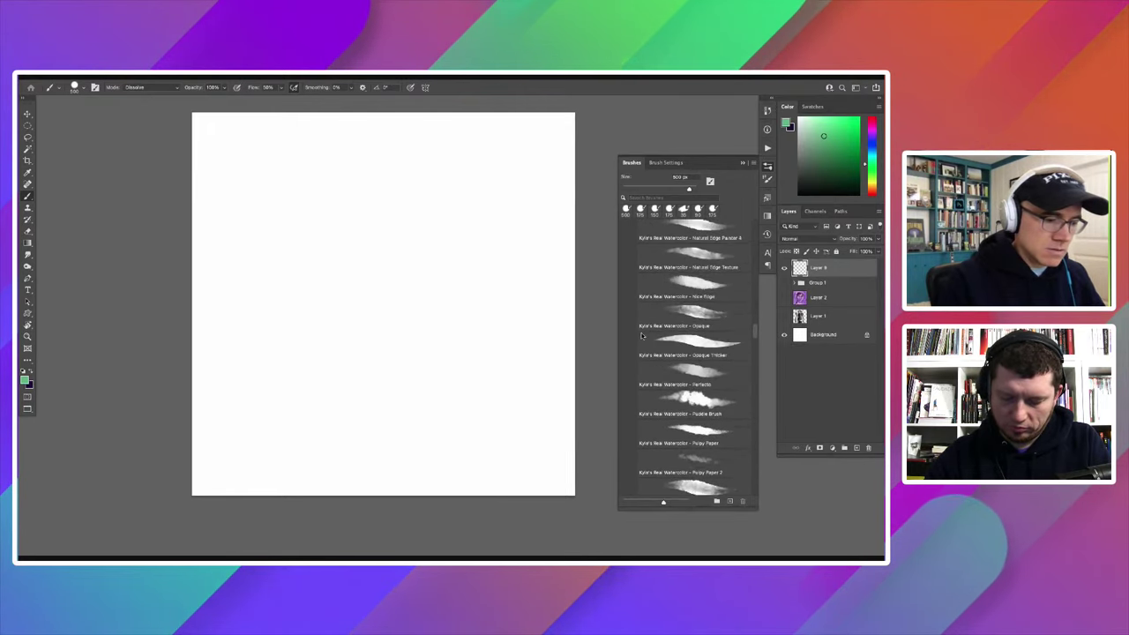
scroll(641, 353, "down", 5)
scroll(641, 357, "up", 4)
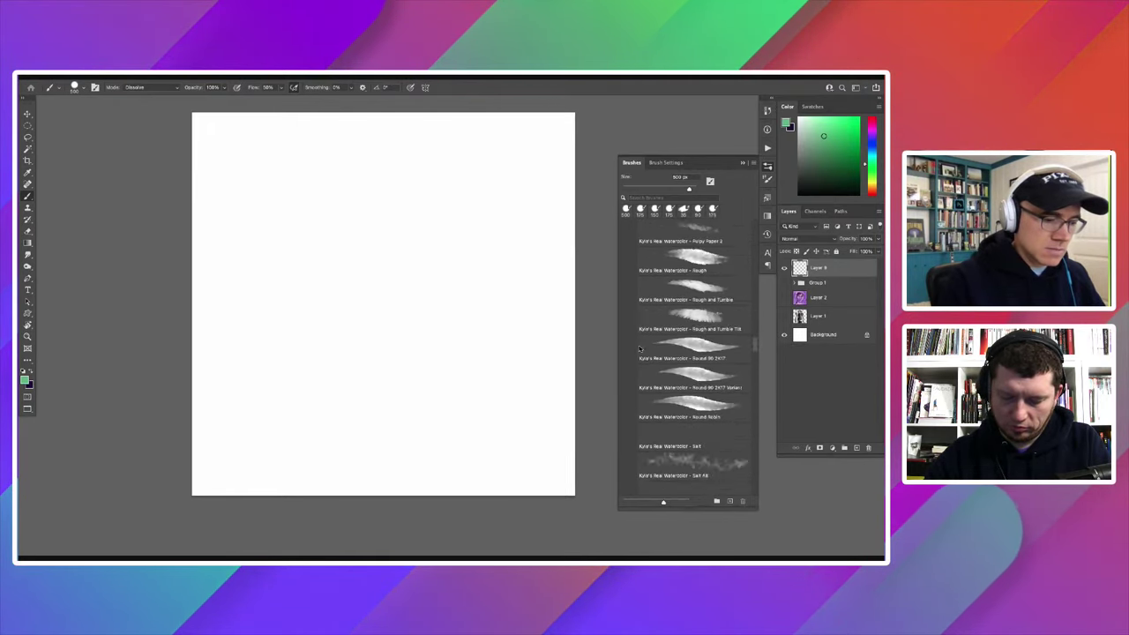
scroll(639, 346, "up", 4)
scroll(639, 337, "up", 3)
scroll(638, 336, "up", 2)
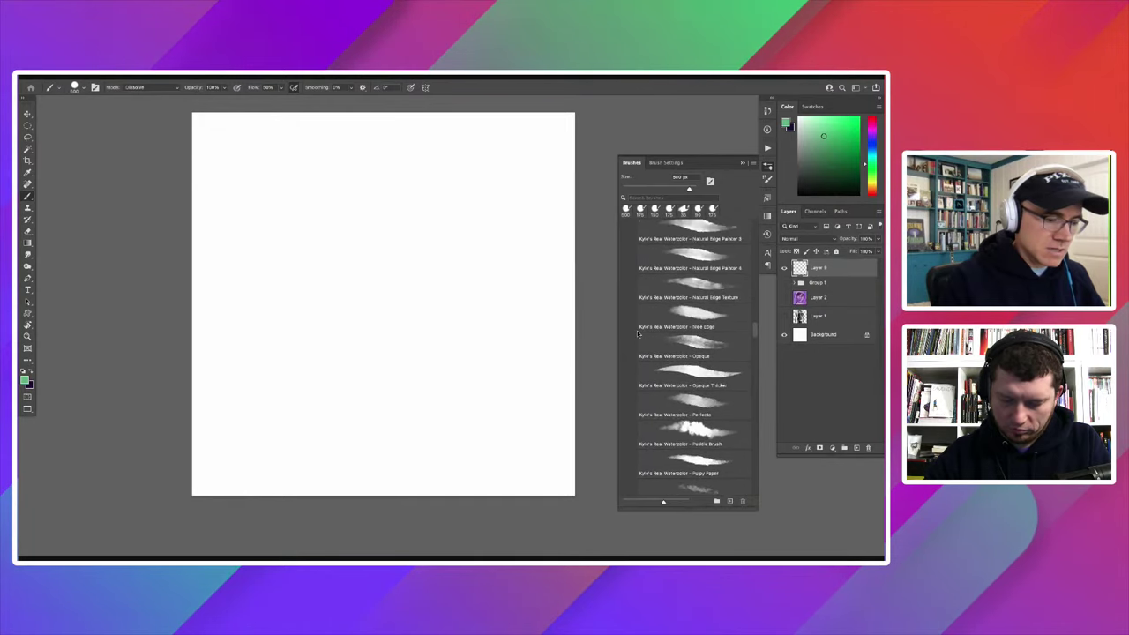
scroll(637, 331, "up", 2)
scroll(637, 332, "up", 1)
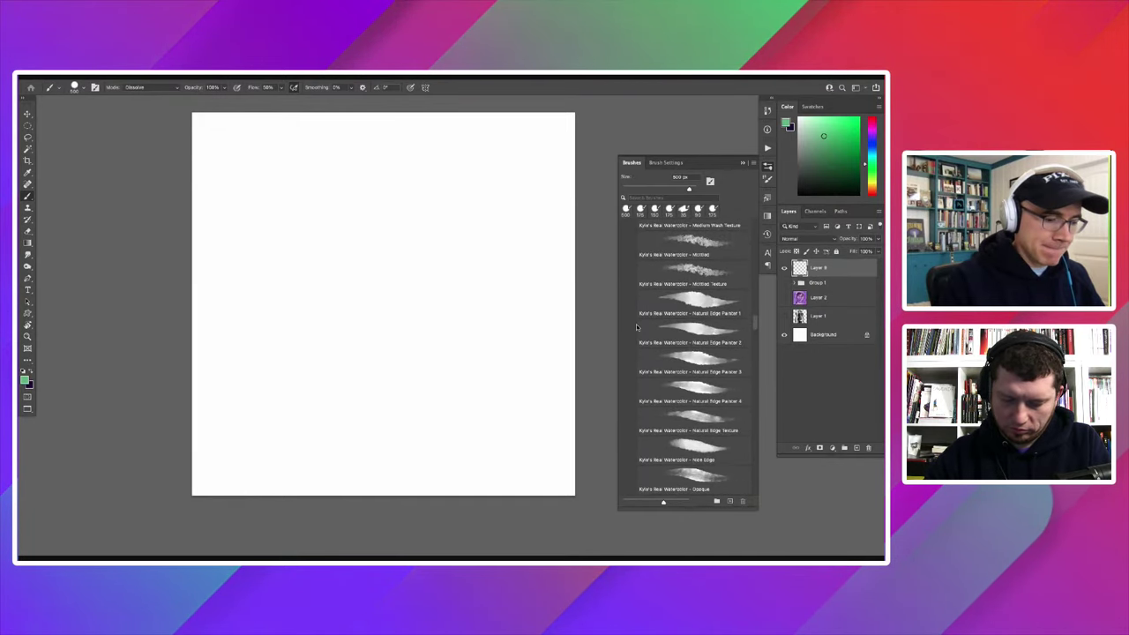
scroll(635, 330, "up", 1)
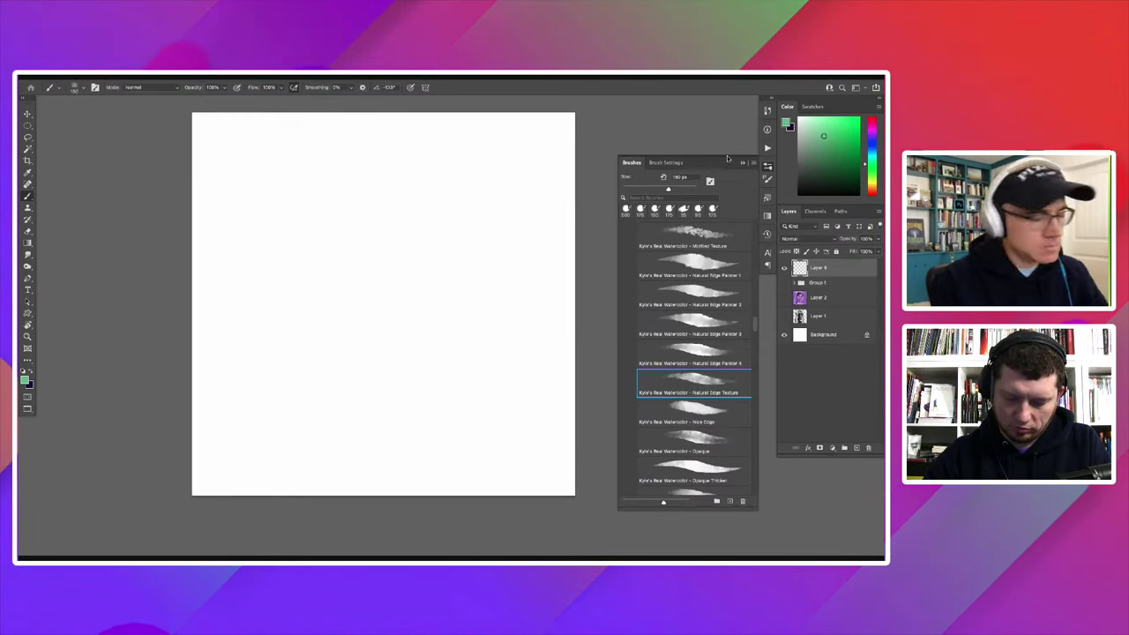
Step: Reset to the default black colour and enlarge the brush to 200 px
key("d")
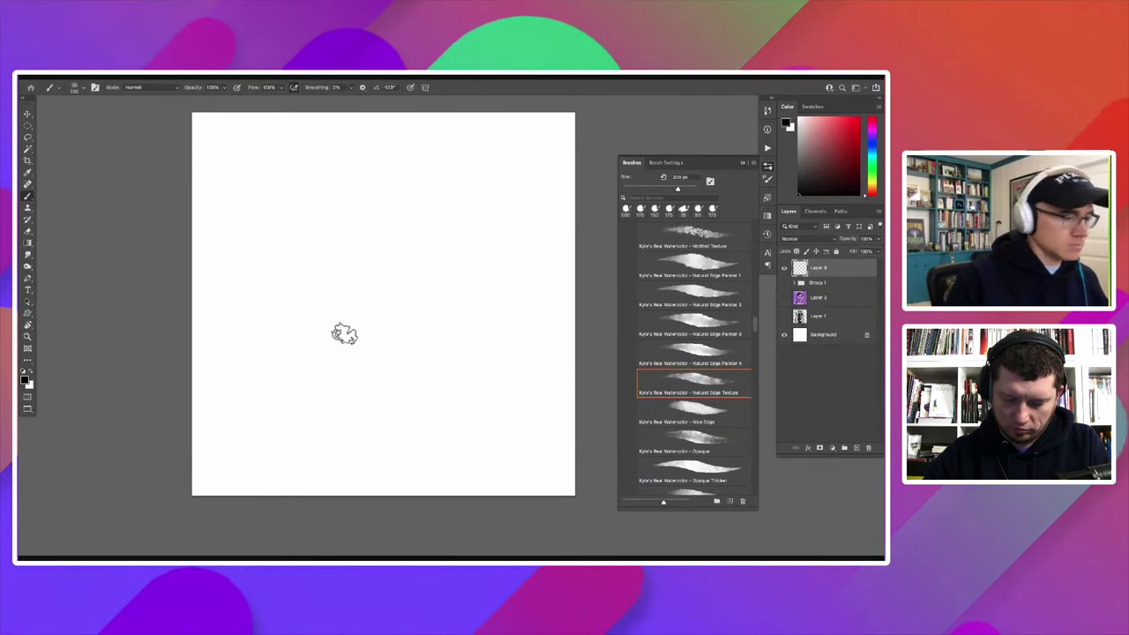
key("bracketright")
key("bracketright")
key("ctrl+plus")
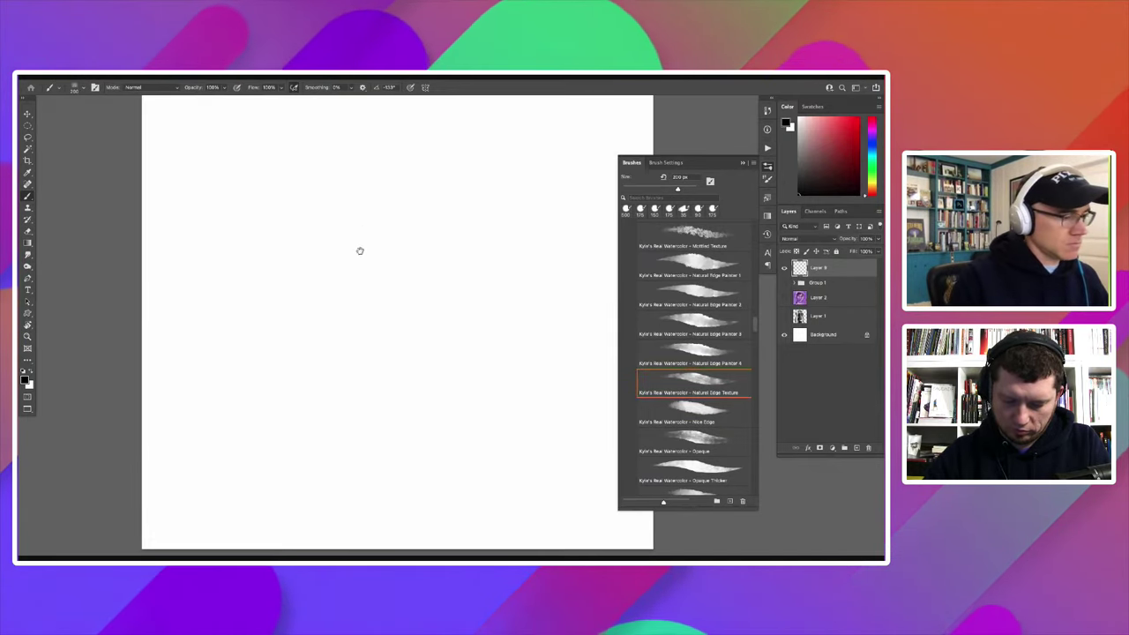
left_click_drag(361, 249, 356, 309)
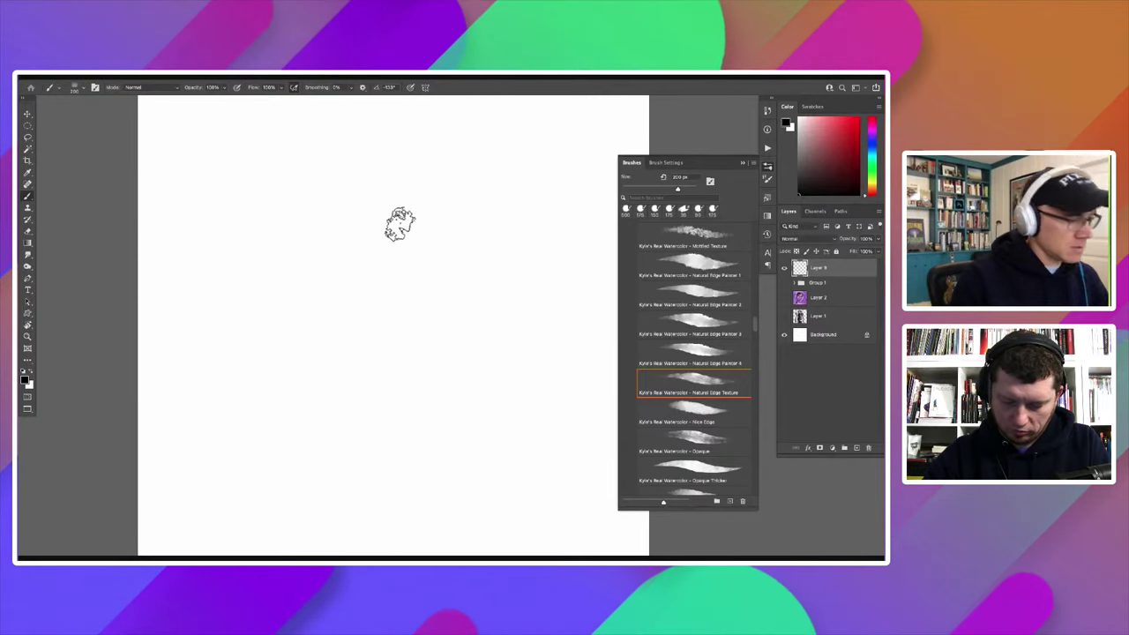
Step: Paint the grey watercolor head with ear lobes and a U-shaped neck outline
mouse_move(444, 232)
left_mouse_down()
mouse_move(435, 205)
mouse_move(365, 202)
mouse_move(330, 239)
mouse_move(334, 322)
mouse_move(397, 377)
mouse_move(454, 351)
mouse_move(480, 258)
mouse_move(449, 211)
mouse_move(338, 262)
mouse_move(402, 320)
mouse_move(451, 294)
mouse_move(427, 264)
mouse_move(372, 282)
mouse_move(375, 252)
mouse_move(413, 223)
mouse_move(339, 204)
mouse_move(322, 309)
mouse_move(397, 381)
mouse_move(466, 302)
mouse_move(461, 235)
mouse_move(372, 216)
left_mouse_up()
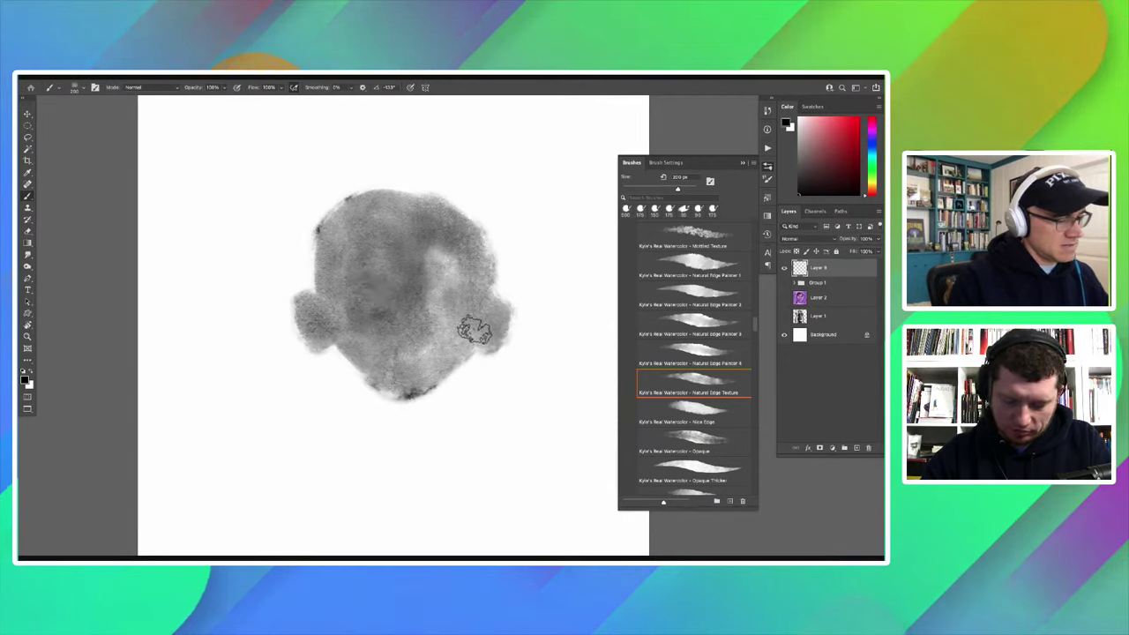
scroll(359, 336, "down", 3)
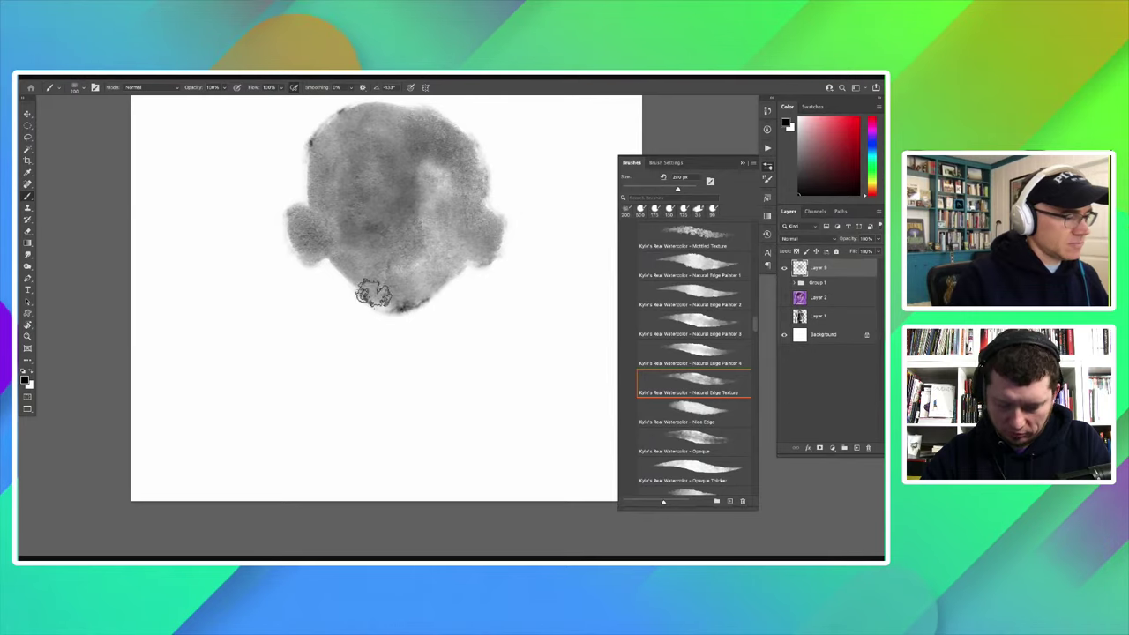
scroll(373, 295, "up", 2)
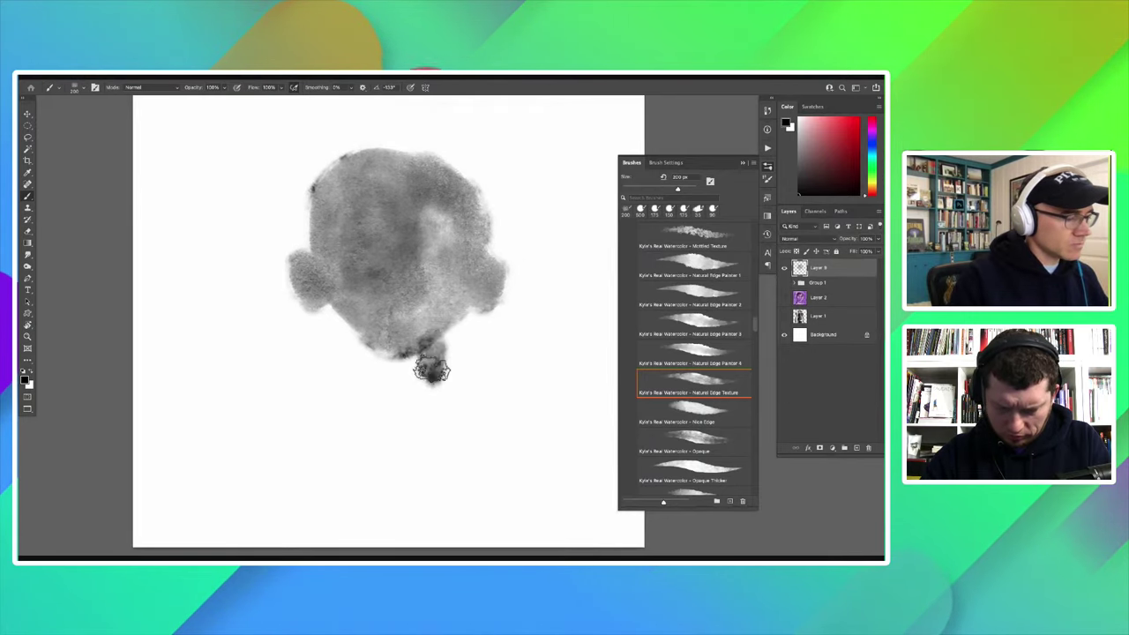
mouse_move(405, 456)
left_mouse_down()
mouse_move(364, 367)
mouse_move(398, 433)
mouse_move(382, 389)
left_mouse_up()
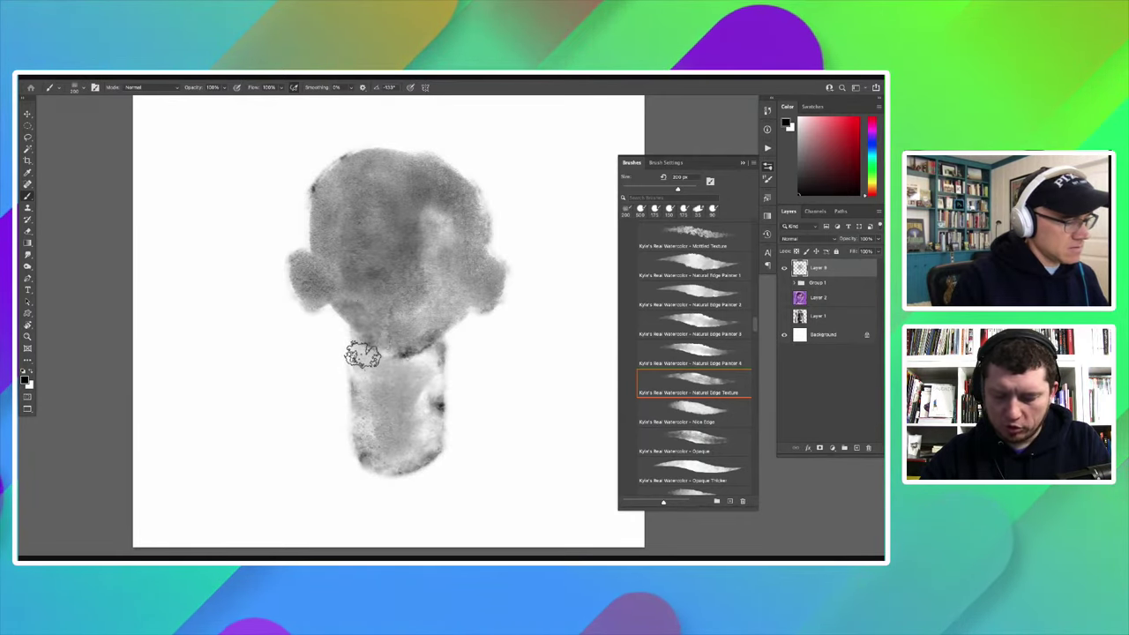
Step: Fill the neck and shoulders with grey wash and darken the head's upper right
mouse_move(345, 301)
left_mouse_down()
mouse_move(368, 453)
mouse_move(408, 396)
mouse_move(440, 312)
mouse_move(403, 462)
mouse_move(365, 433)
mouse_move(365, 396)
mouse_move(282, 454)
mouse_move(335, 463)
mouse_move(392, 494)
mouse_move(415, 472)
mouse_move(428, 485)
mouse_move(443, 411)
mouse_move(486, 441)
mouse_move(472, 474)
left_mouse_up()
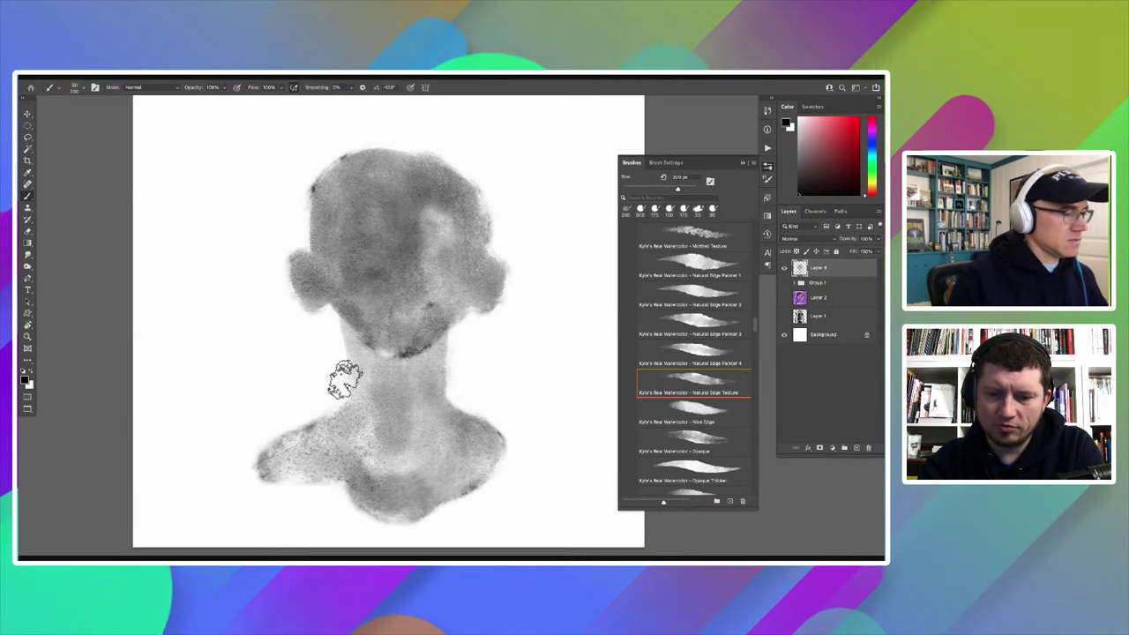
left_click_drag(259, 260, 251, 273)
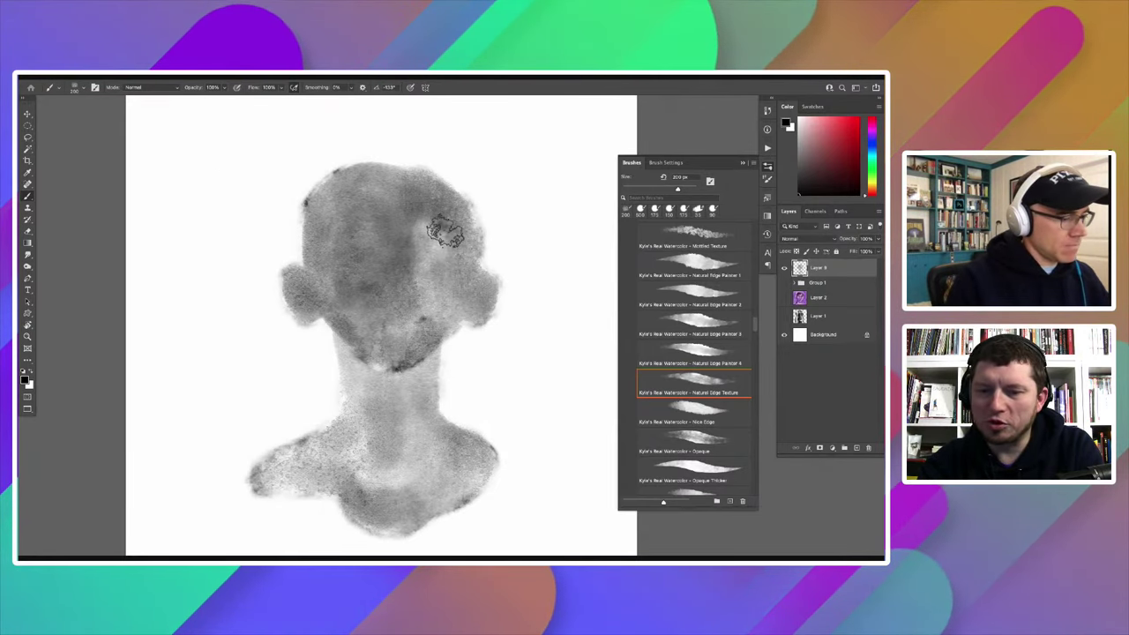
mouse_move(445, 231)
left_mouse_down()
mouse_move(427, 235)
mouse_move(445, 241)
mouse_move(419, 221)
left_mouse_up()
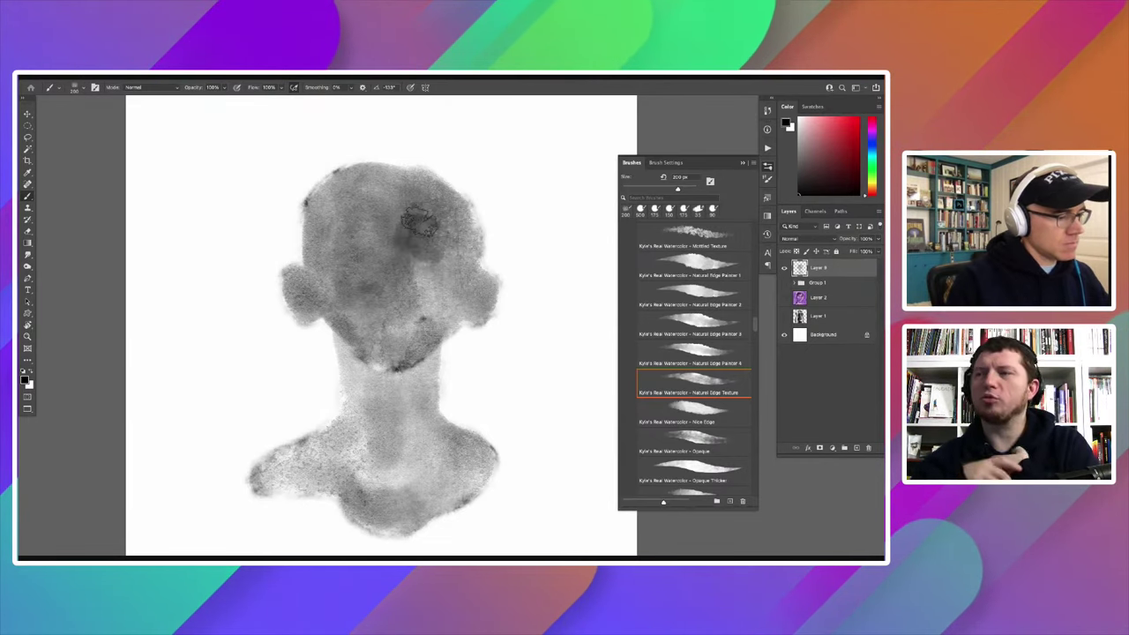
Step: Dab dark washes for the eyes, nose and mouth, plus a stroke across the chest
left_click_drag(350, 231, 356, 236)
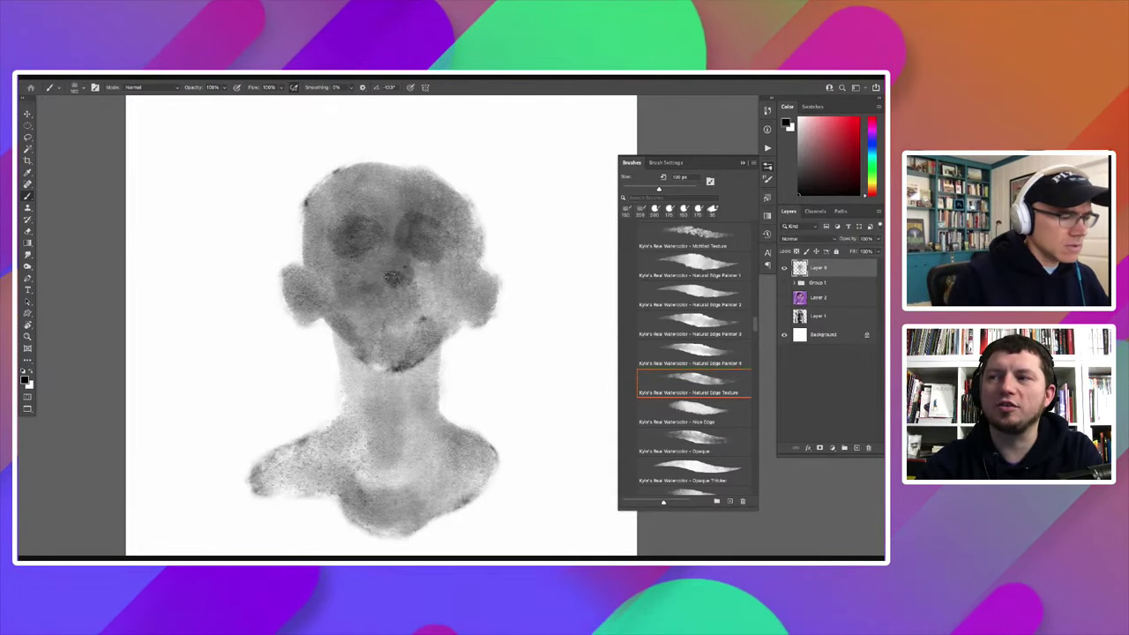
left_click(388, 284)
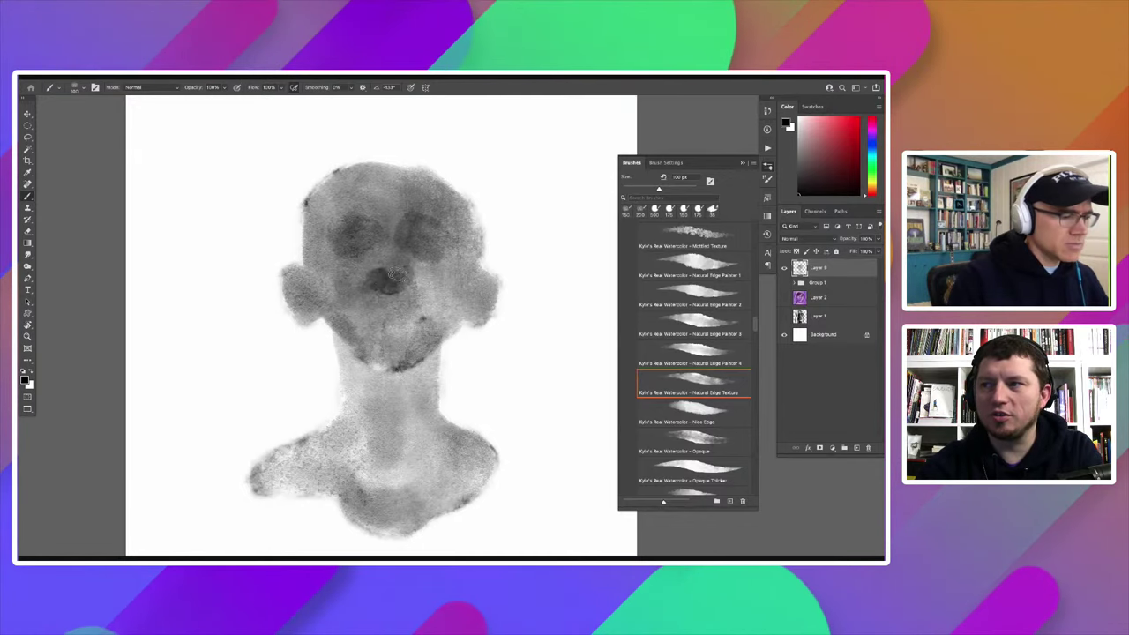
left_click(401, 251)
left_click_drag(401, 250, 422, 226)
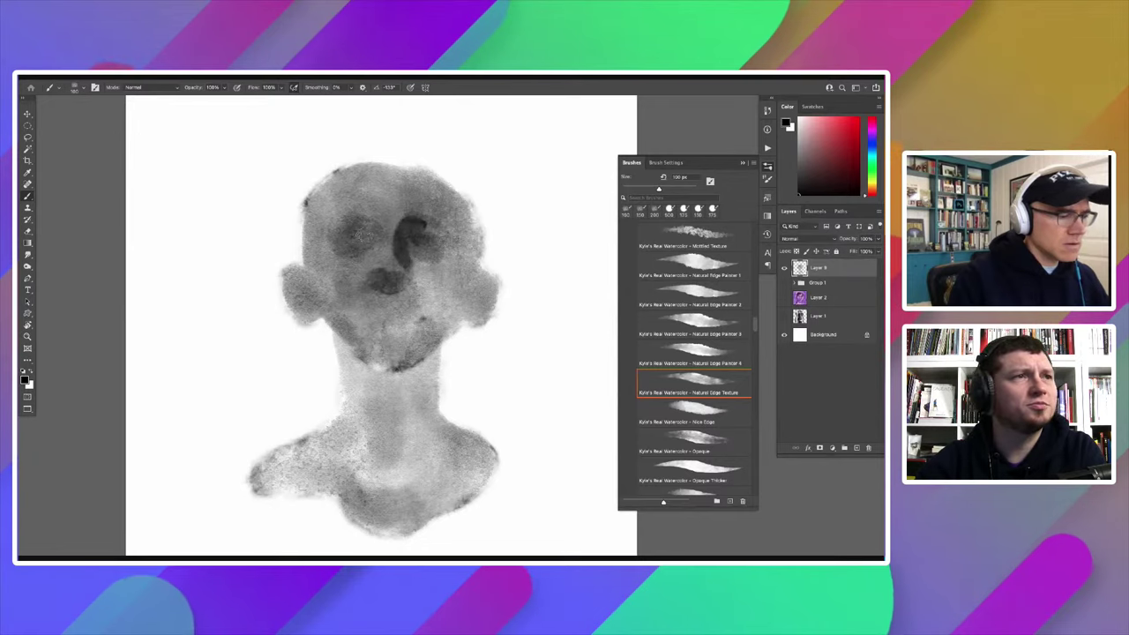
left_click(349, 243)
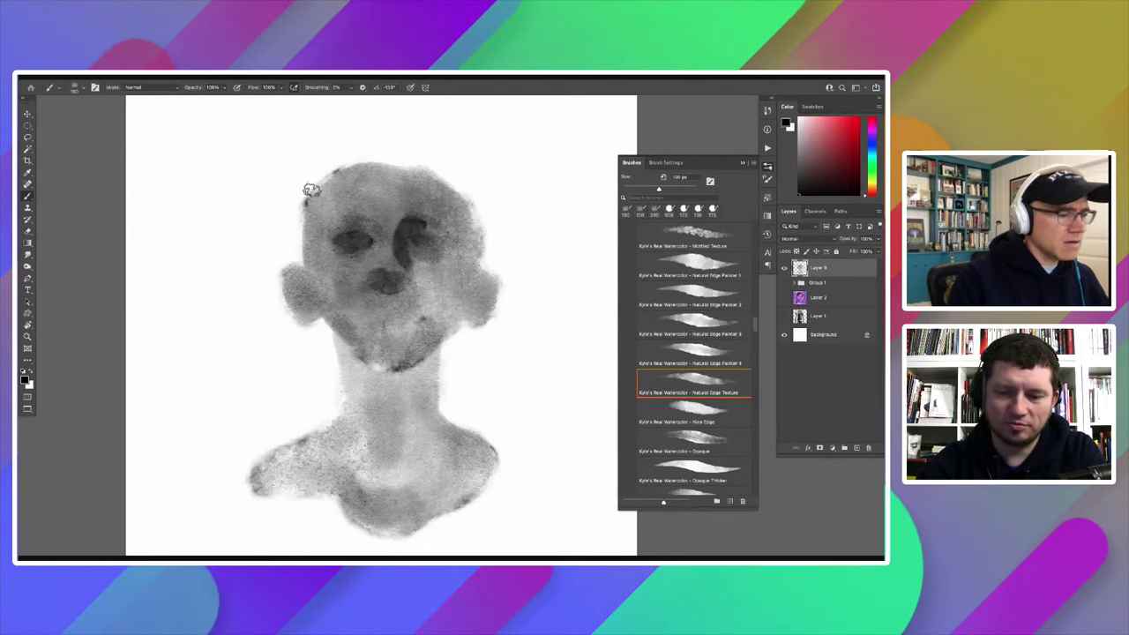
mouse_move(394, 304)
left_mouse_down()
mouse_move(420, 321)
mouse_move(363, 316)
left_mouse_up()
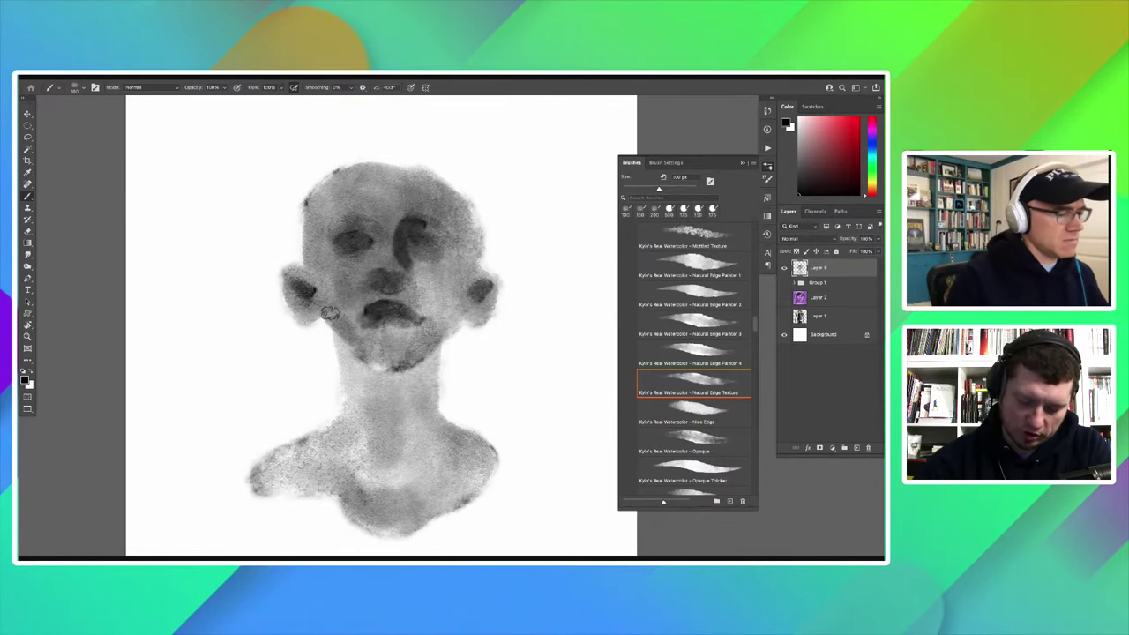
mouse_move(436, 469)
left_mouse_down()
mouse_move(337, 469)
mouse_move(372, 454)
mouse_move(365, 407)
left_mouse_up()
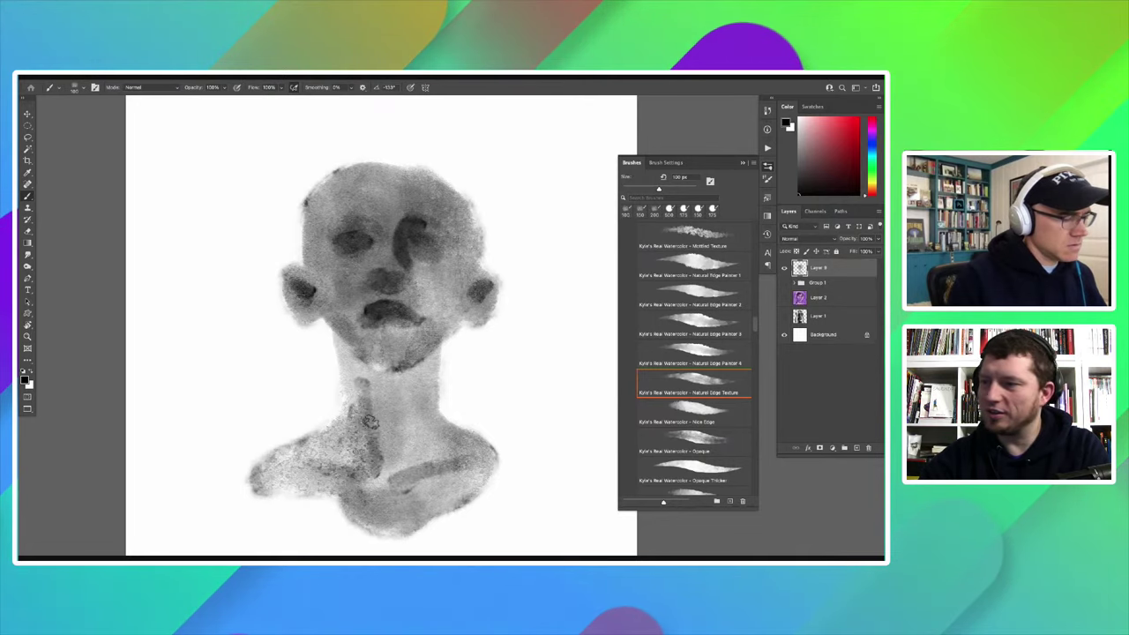
Step: Deepen the shading under the chin and along the neck, undoing a trial ear stroke
left_click_drag(371, 422, 353, 365)
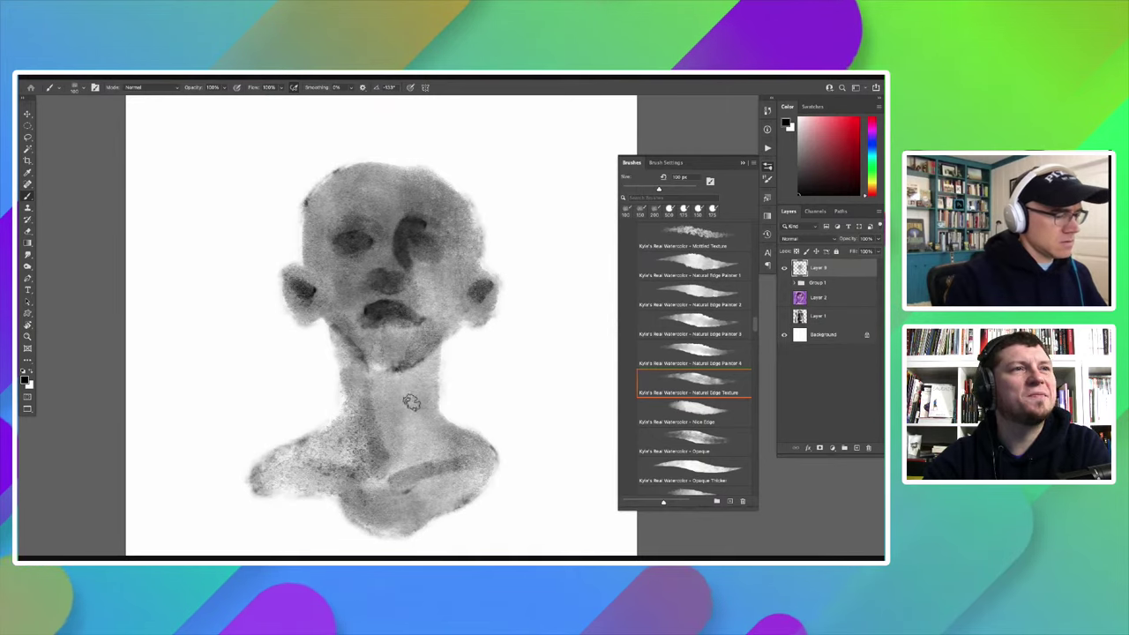
left_click_drag(419, 362, 399, 377)
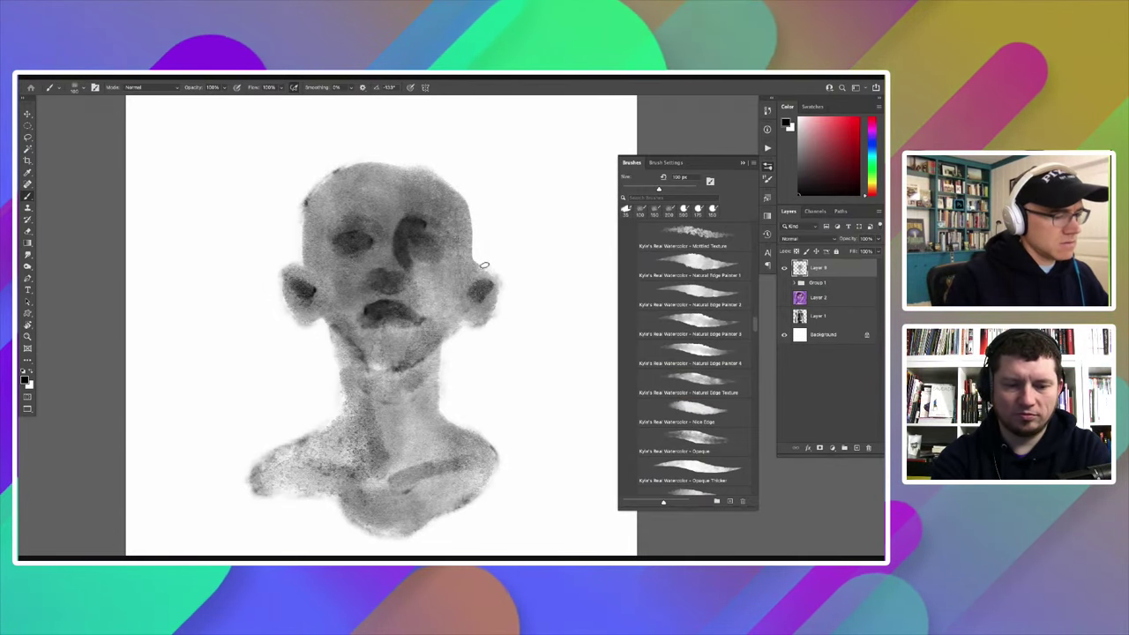
left_click_drag(492, 280, 480, 310)
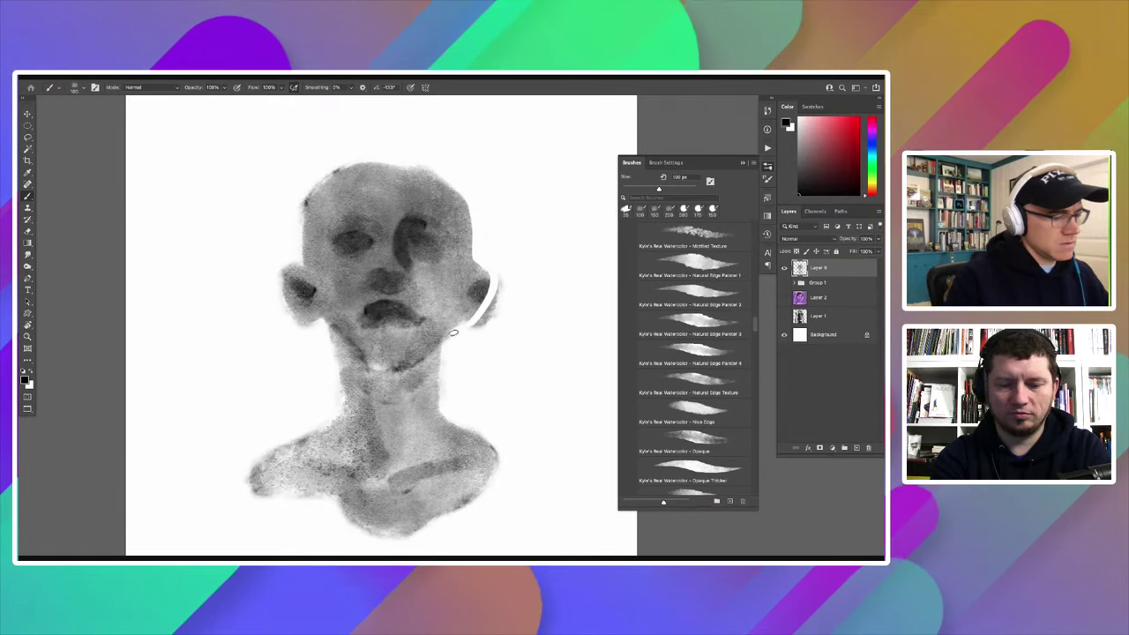
key("ctrl+z")
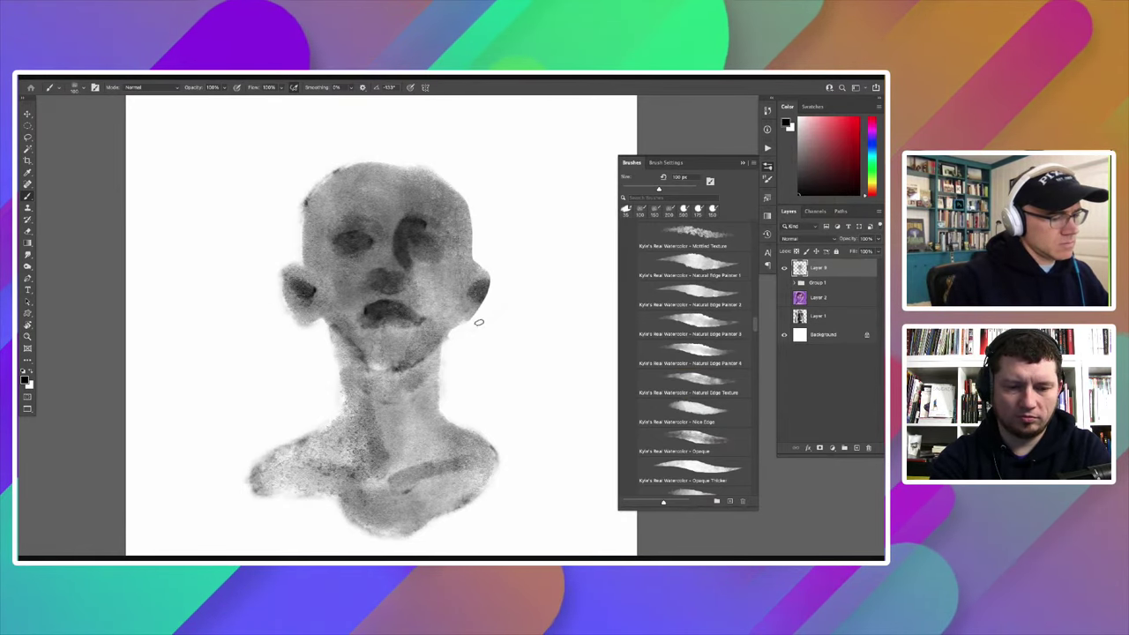
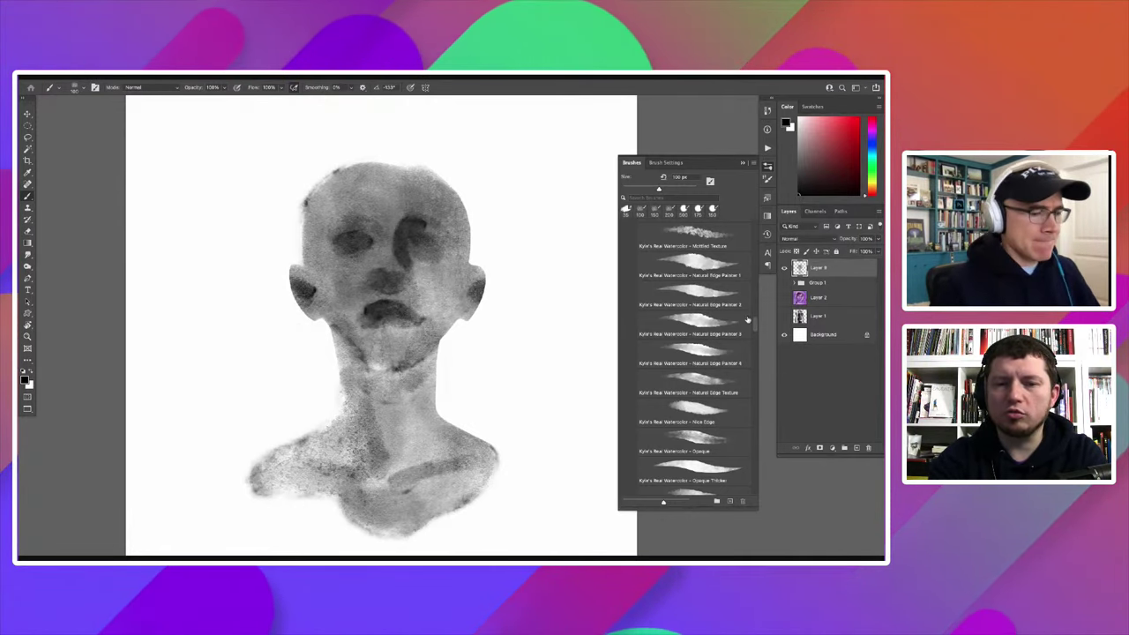
Step: Select Kyle's Real Watercolor Puddle Brush in the Brushes panel
scroll(750, 331, "down", 5)
scroll(750, 331, "down", 2)
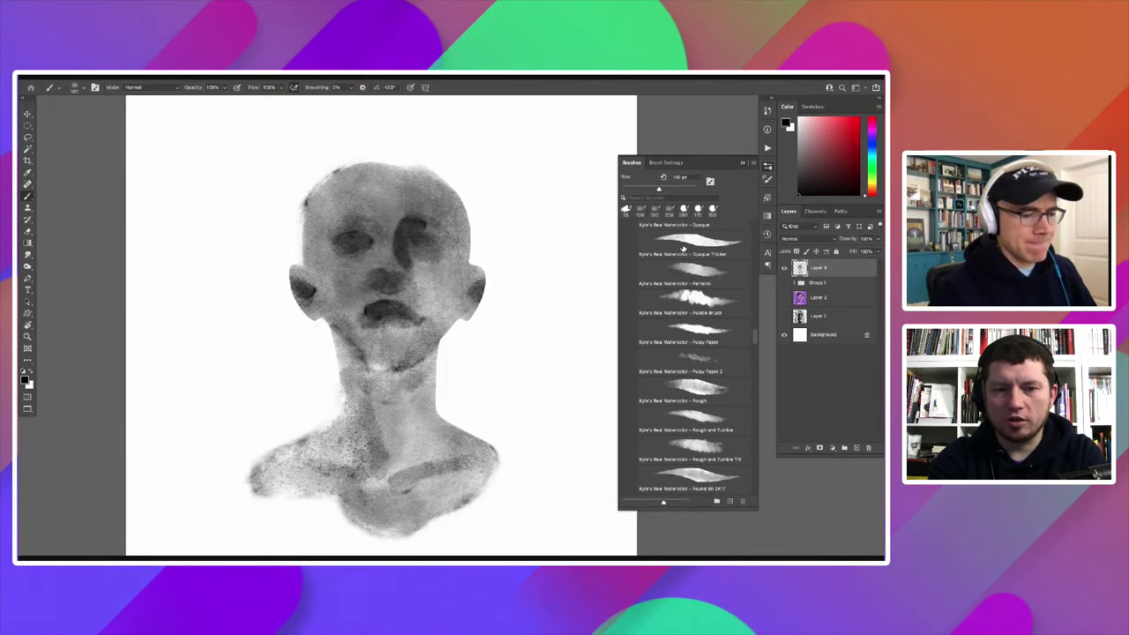
left_click(693, 300)
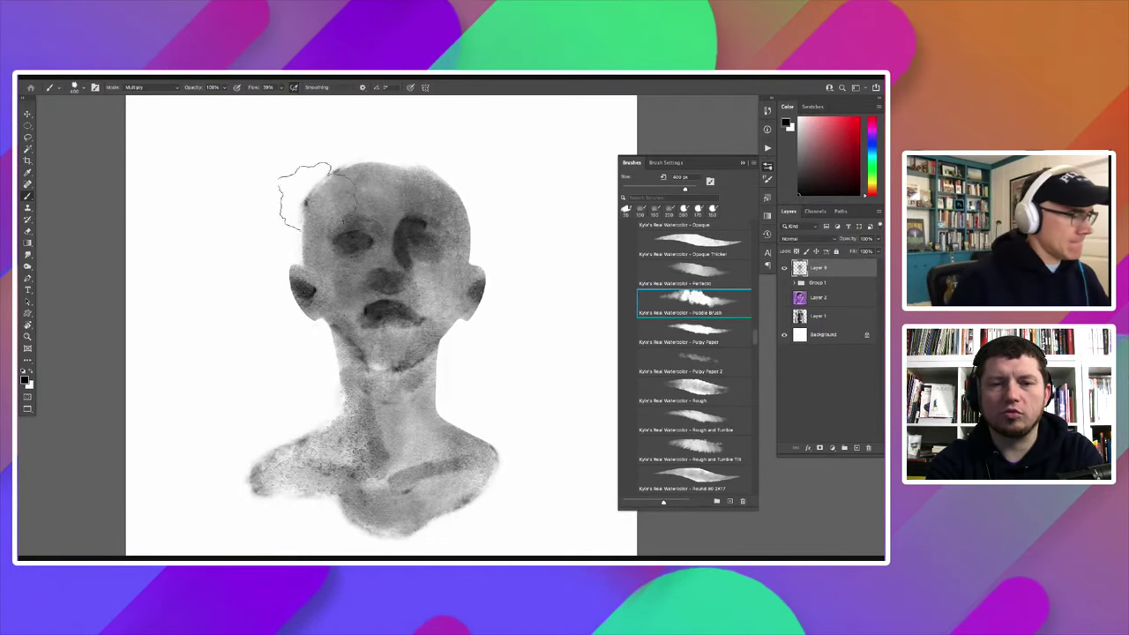
Step: Paint a grey wash over the left face and neck, undoing a stray stroke above the head
mouse_move(344, 165)
left_mouse_down()
mouse_move(384, 158)
mouse_move(328, 186)
left_mouse_up()
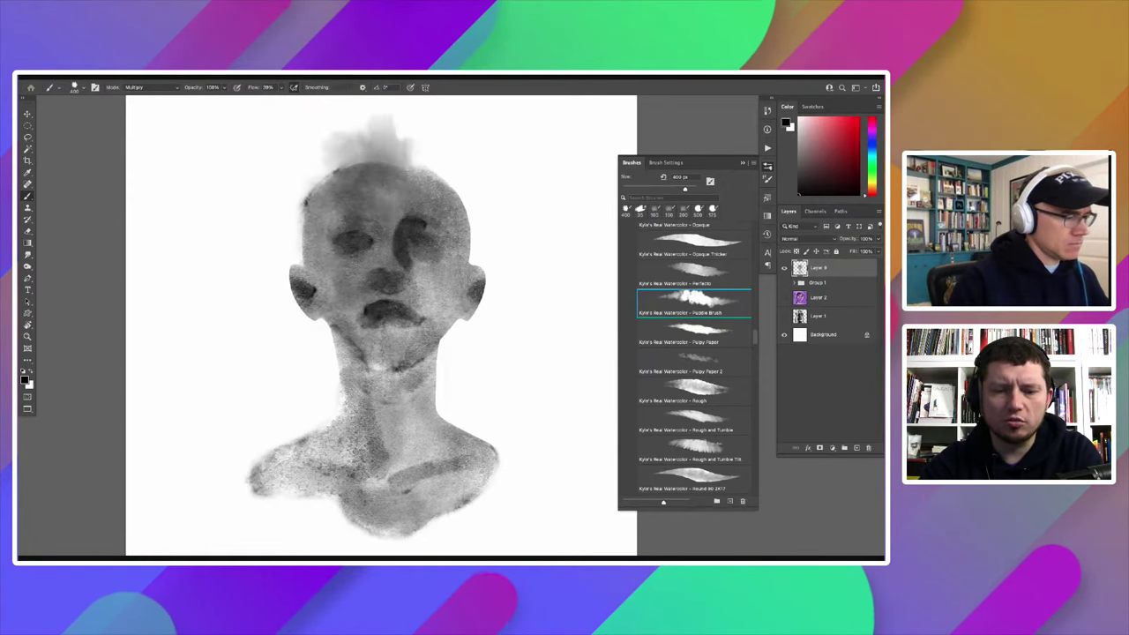
key("ctrl+z")
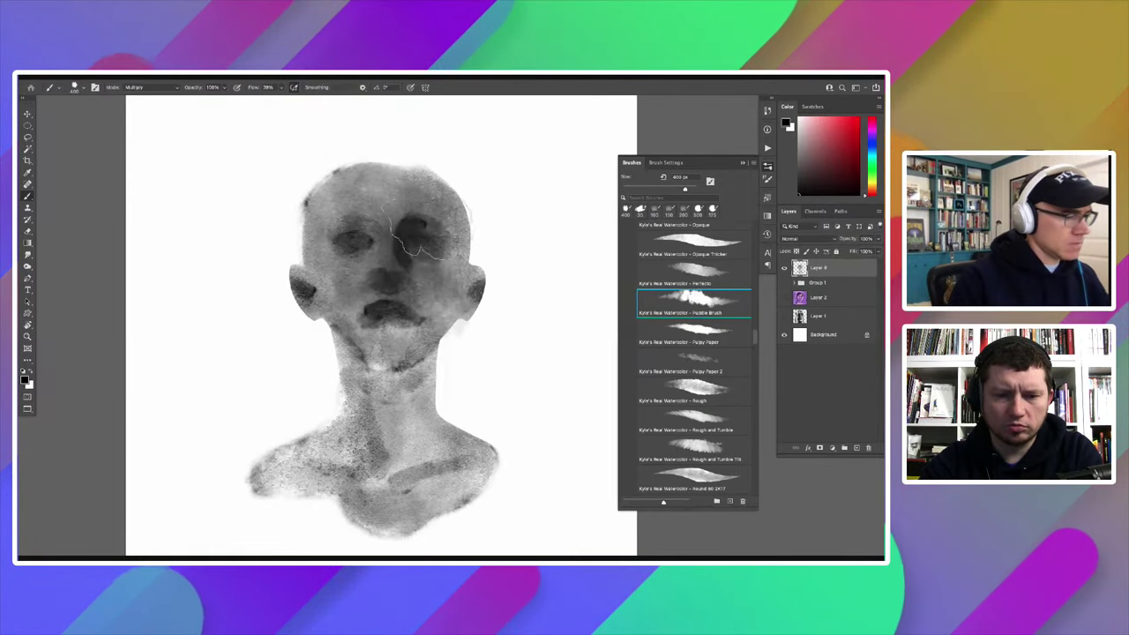
mouse_move(322, 234)
left_mouse_down()
mouse_move(357, 309)
mouse_move(353, 462)
mouse_move(333, 441)
mouse_move(337, 405)
left_mouse_up()
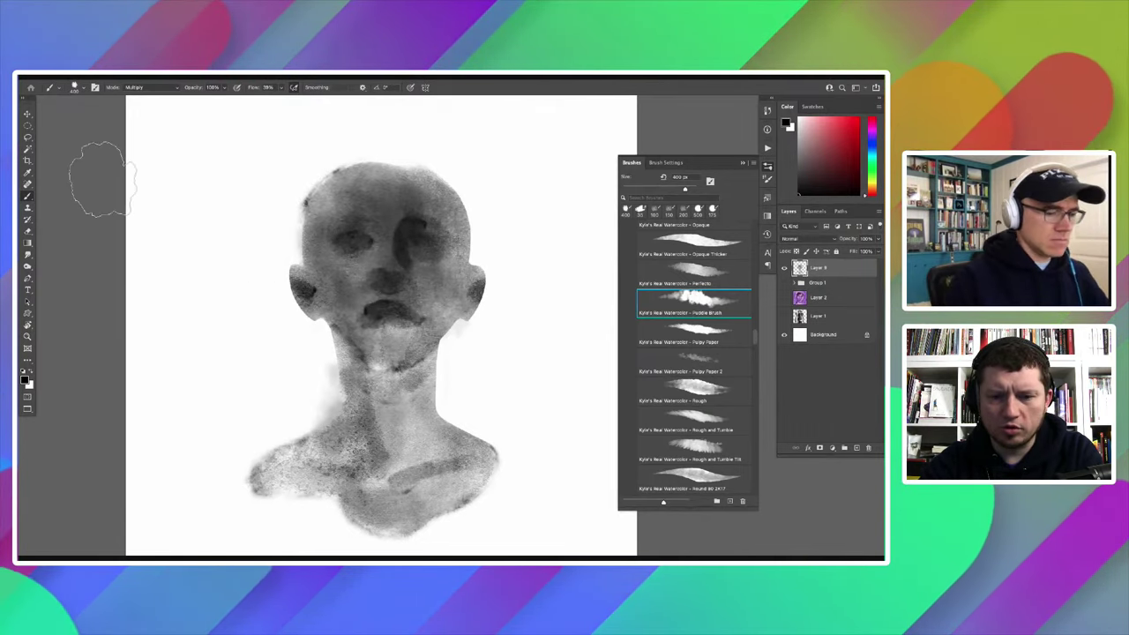
Step: Try the Salt Alt and Salt brushes on the head top, then load the Round Robin brush
scroll(754, 339, "down", 2)
scroll(754, 339, "down", 2)
scroll(753, 342, "down", 2)
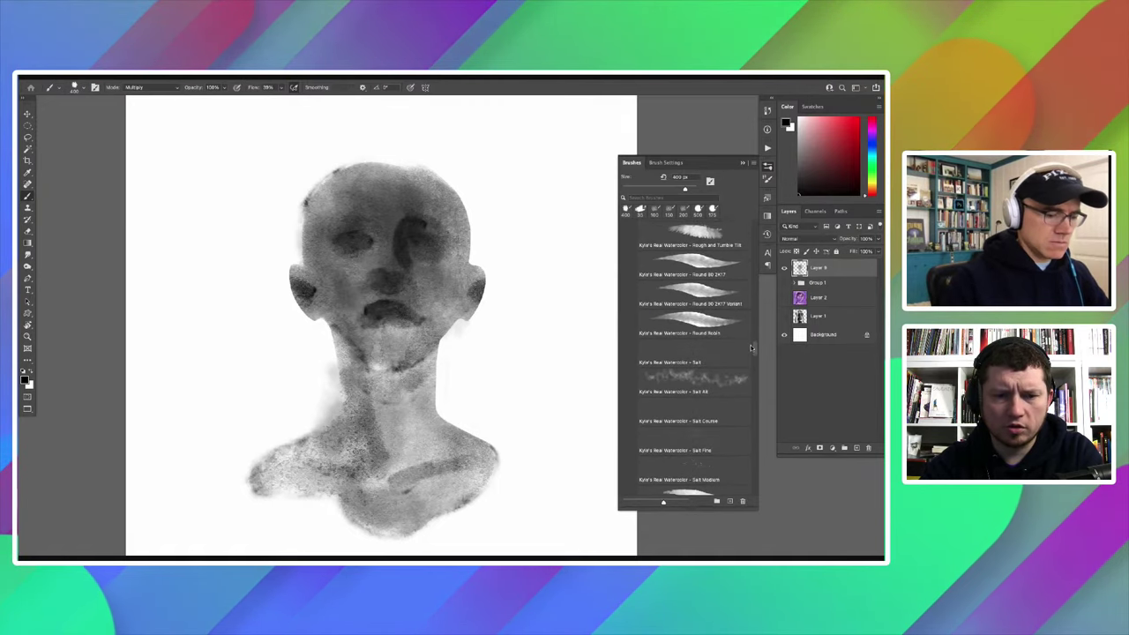
scroll(753, 346, "down", 2)
scroll(751, 349, "down", 1)
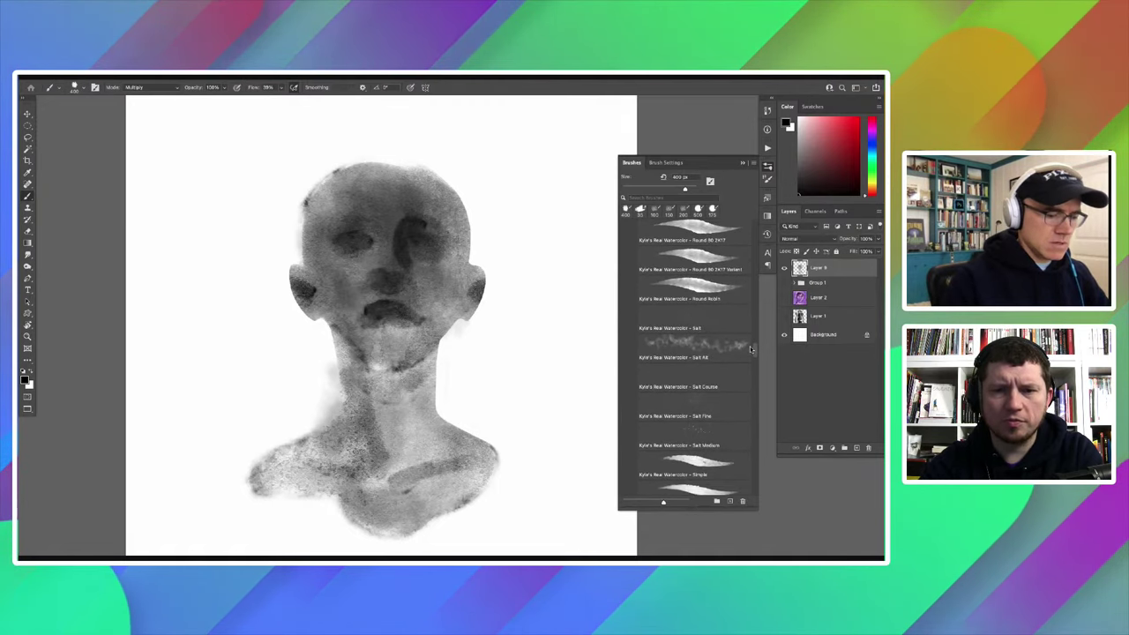
left_click(693, 340)
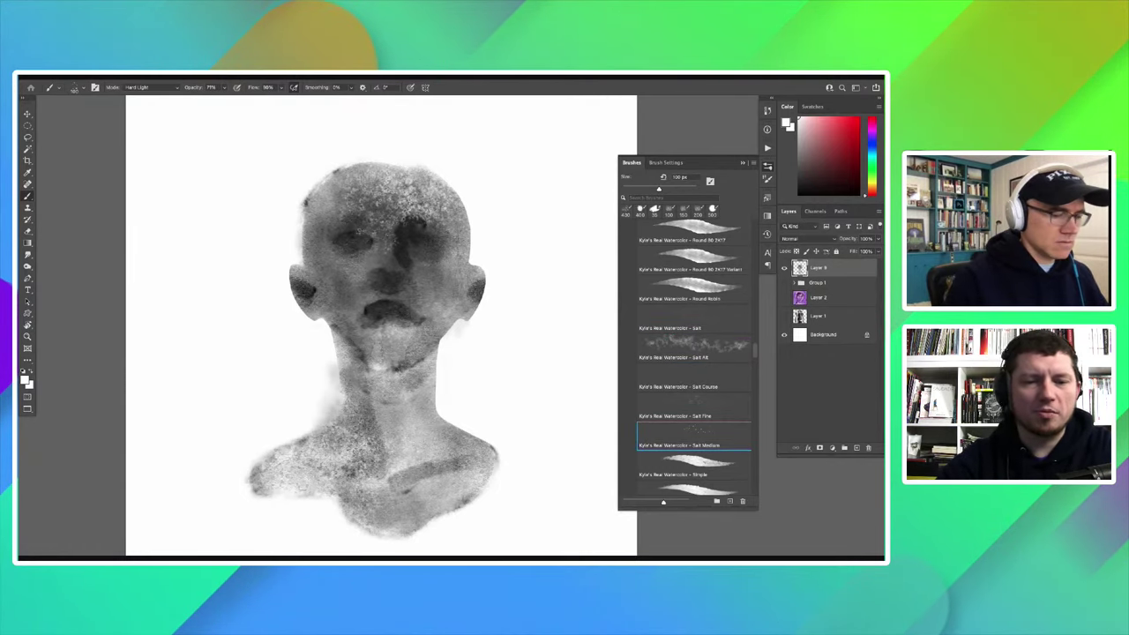
left_click(674, 316)
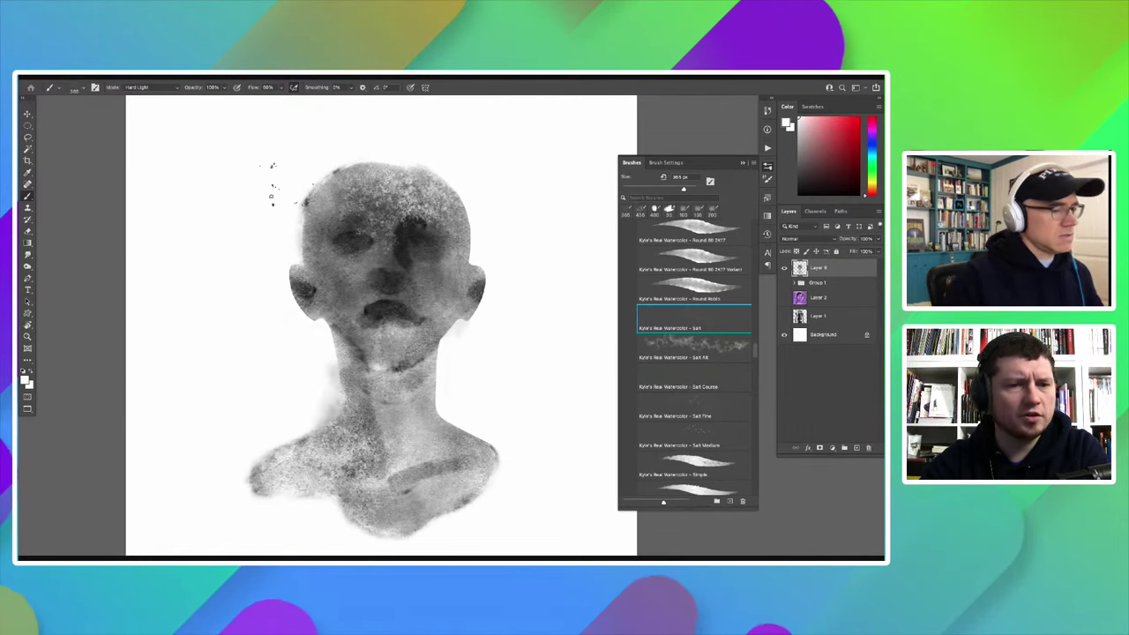
left_click(696, 287)
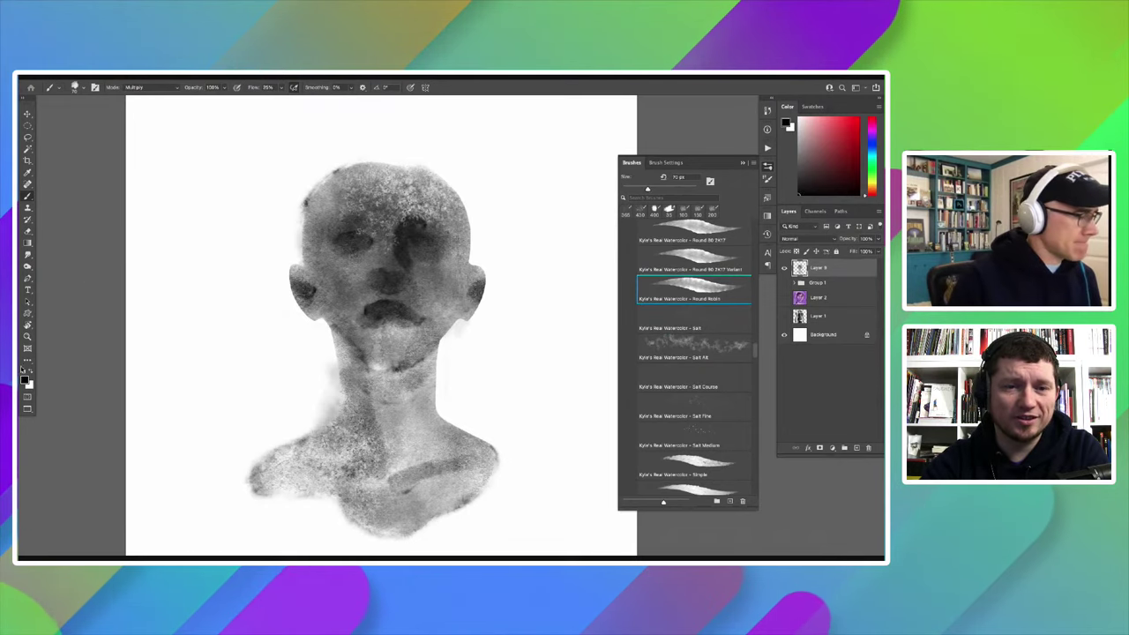
Step: With the Round Robin brush at 40 px, darken both eyes and the lips, and arch the eyebrows
scroll(336, 257, "up", 2)
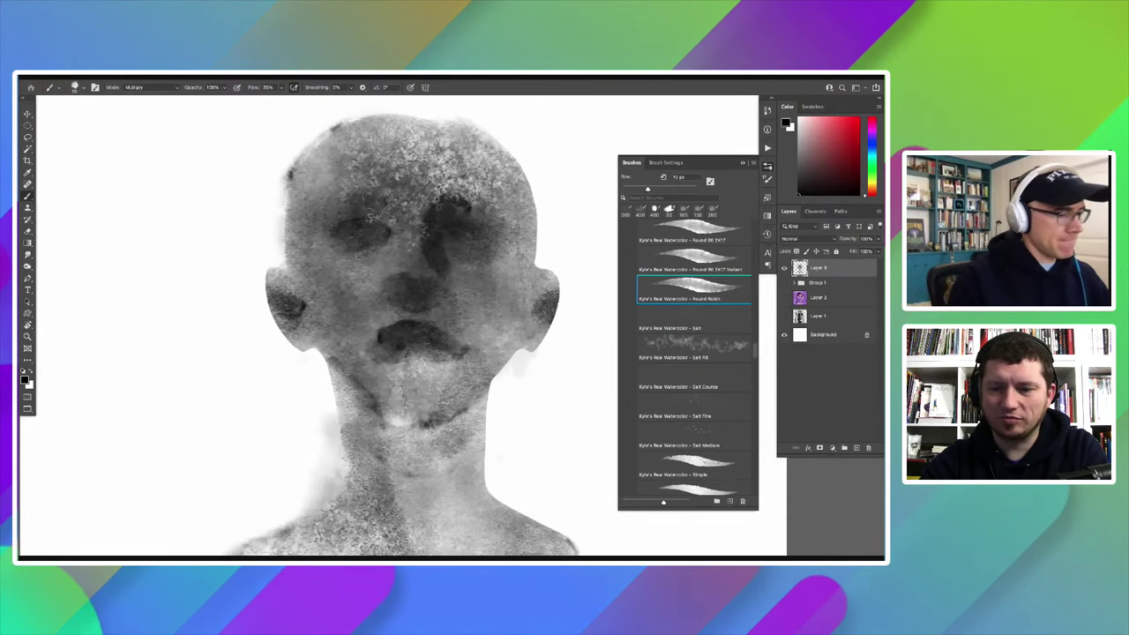
key("bracketleft")
key("bracketleft")
key("bracketleft")
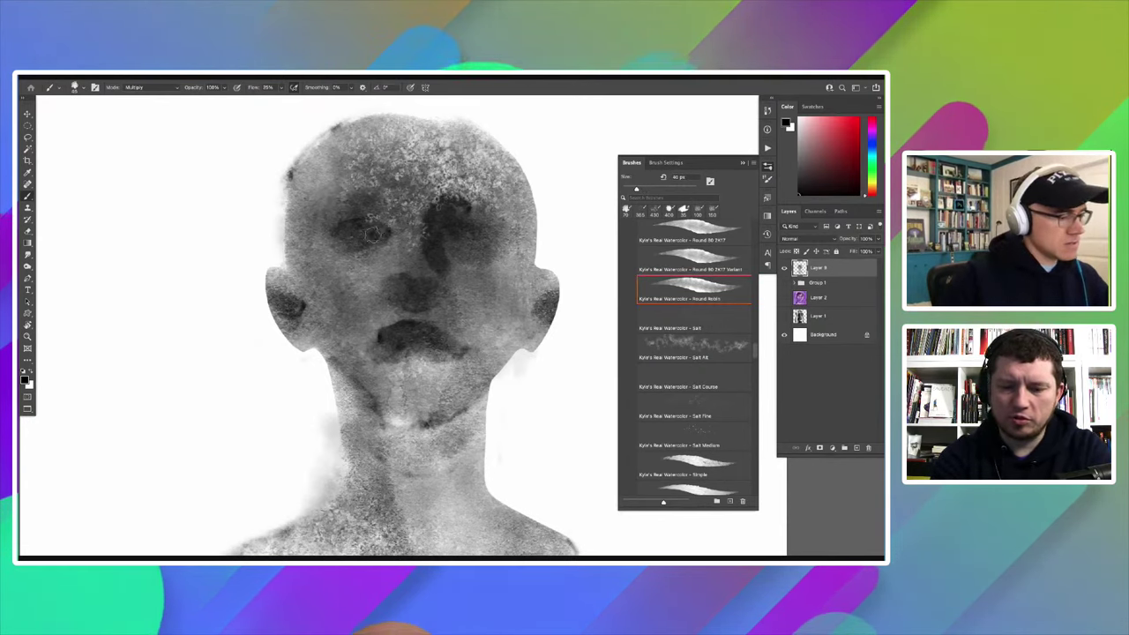
left_click_drag(361, 230, 330, 238)
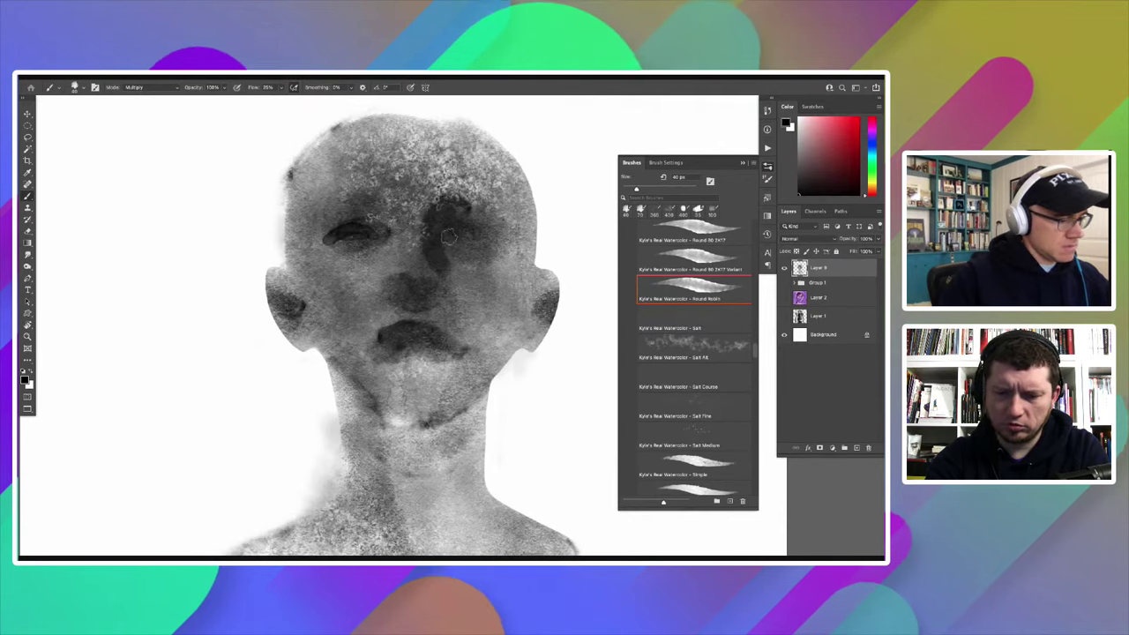
left_click_drag(448, 236, 478, 235)
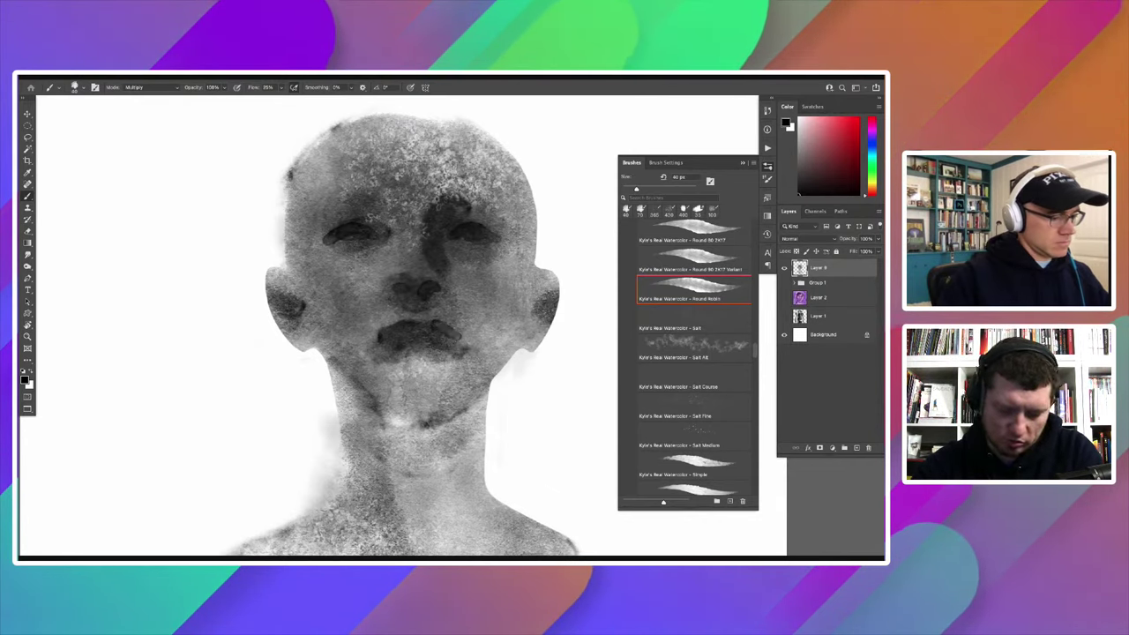
left_click_drag(374, 340, 456, 331)
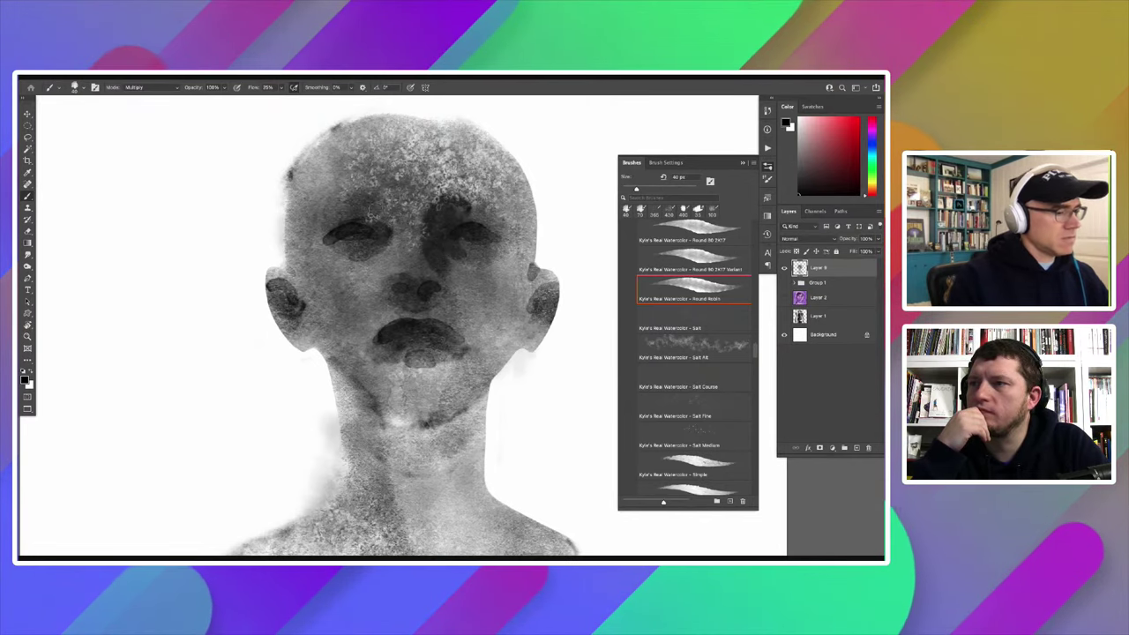
mouse_move(321, 210)
left_mouse_down()
mouse_move(385, 190)
mouse_move(491, 195)
left_mouse_up()
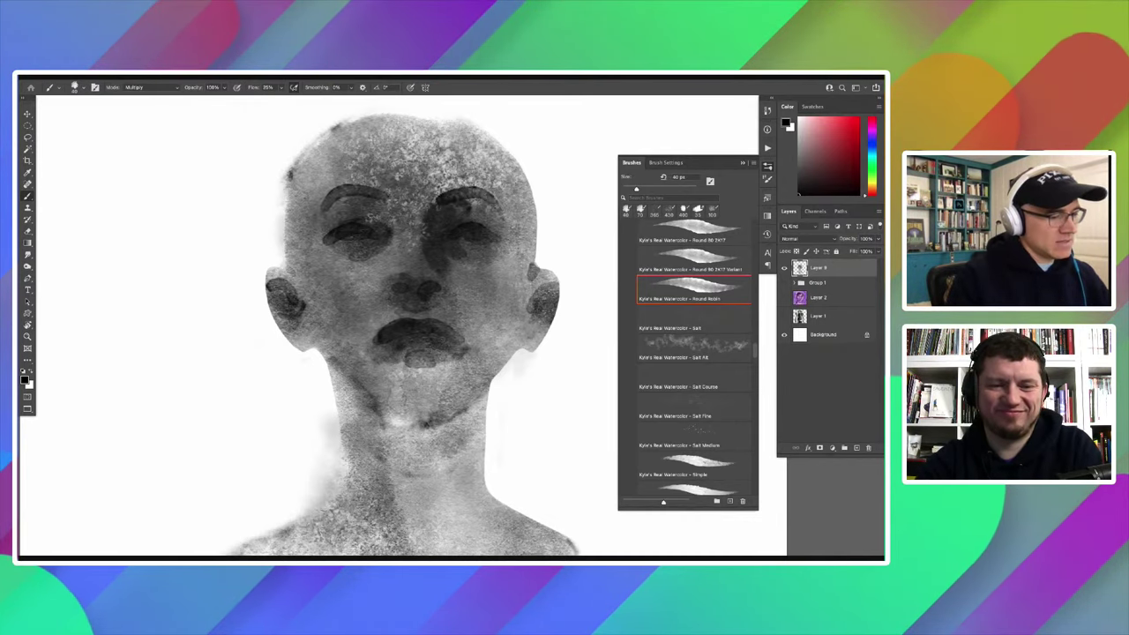
Step: Load Kyle's Real Watercolor Bristle Buddy brush from the top of the Brushes list
scroll(321, 351, "down", 2)
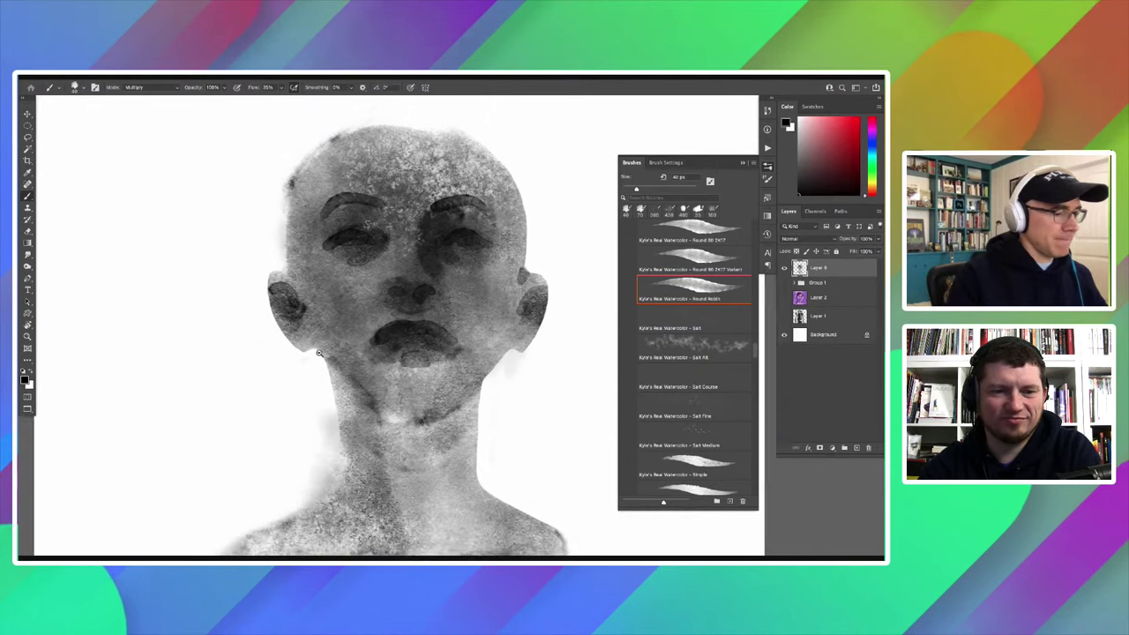
scroll(299, 317, "down", 1)
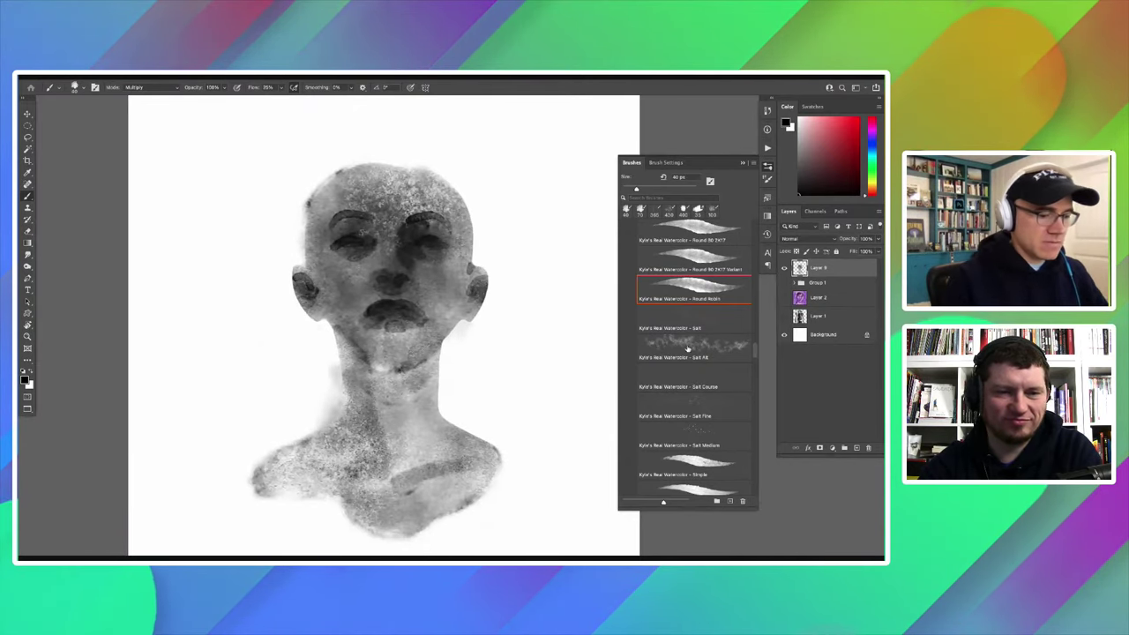
scroll(732, 348, "up", 3)
scroll(705, 339, "up", 3)
scroll(692, 335, "up", 3)
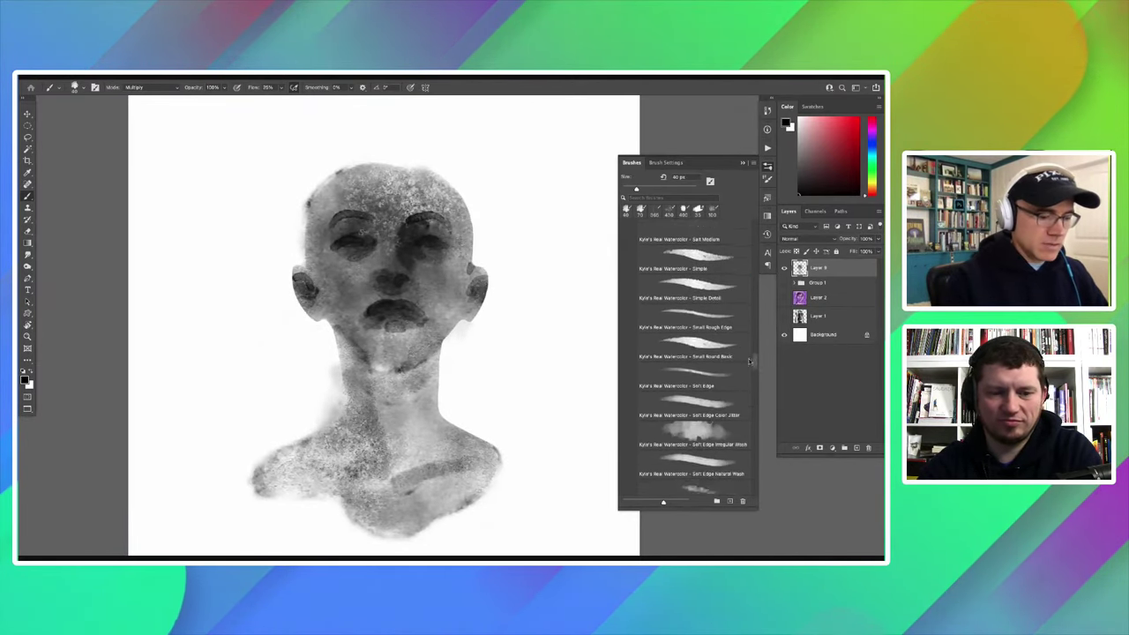
scroll(679, 331, "up", 3)
scroll(679, 331, "up", 2)
scroll(671, 326, "up", 3)
scroll(666, 323, "up", 2)
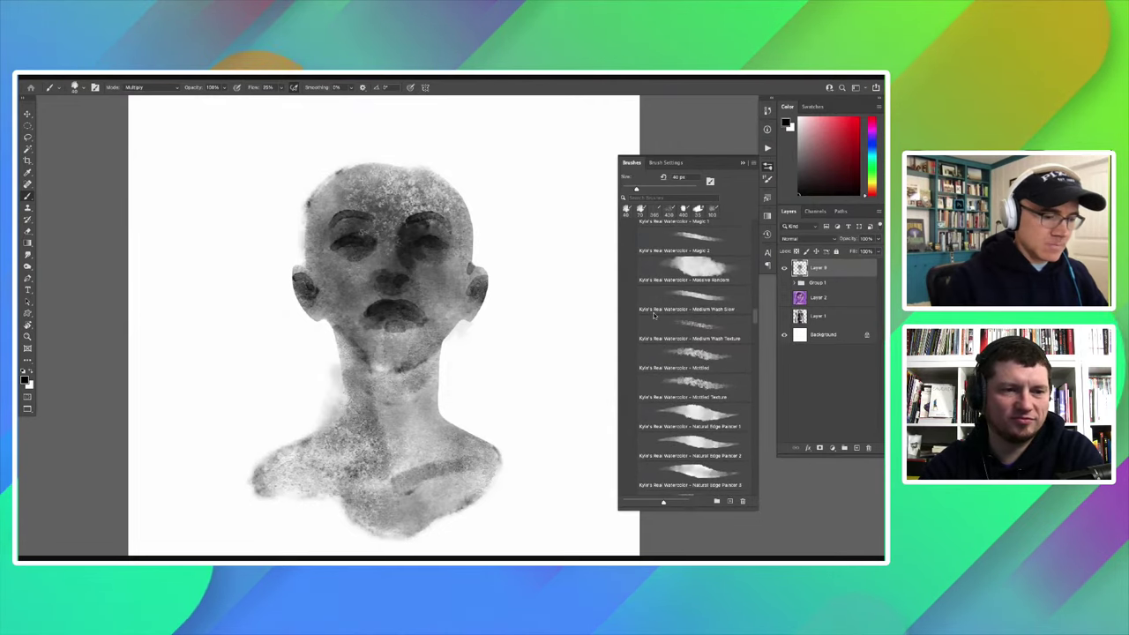
scroll(656, 317, "up", 2)
scroll(652, 313, "up", 1)
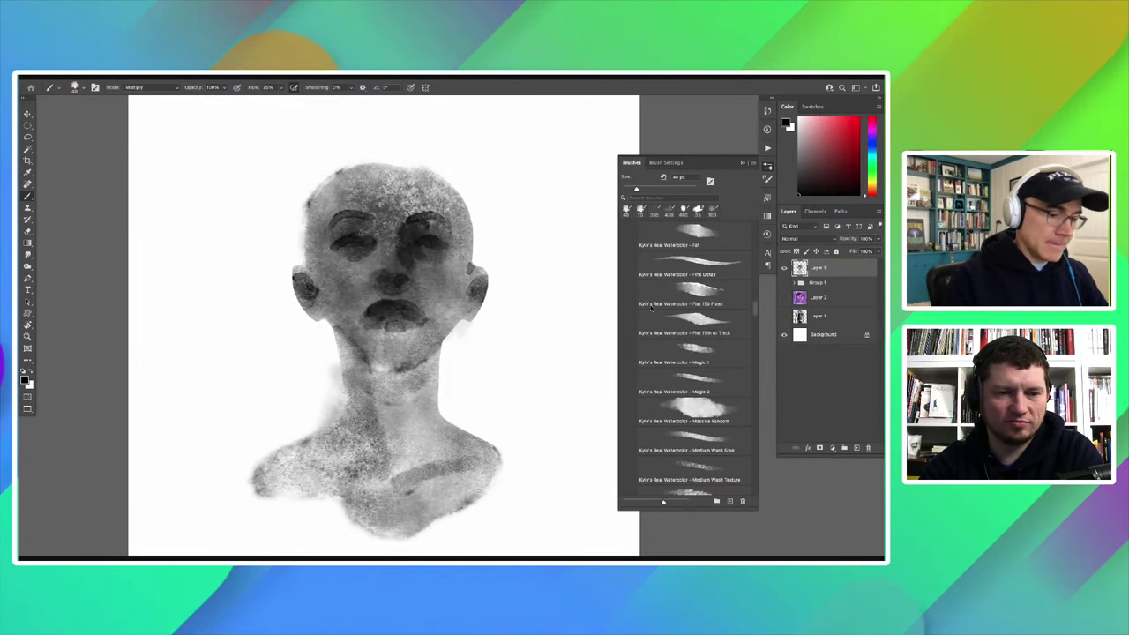
scroll(651, 309, "up", 1)
scroll(650, 307, "up", 1)
scroll(649, 305, "up", 1)
scroll(648, 302, "up", 1)
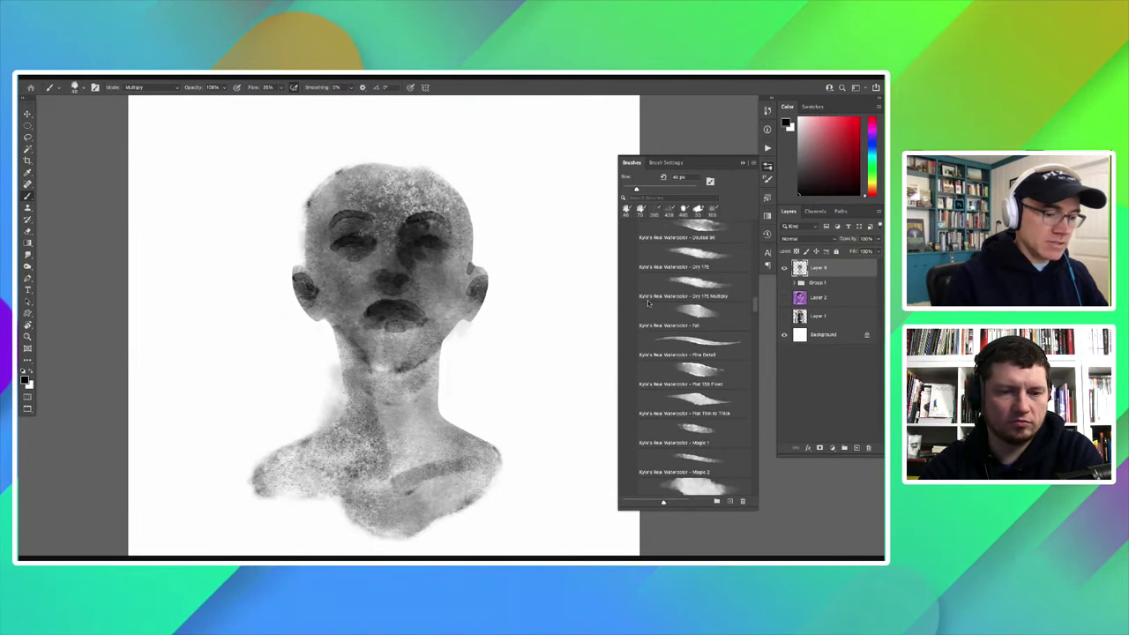
scroll(648, 302, "up", 2)
scroll(647, 299, "up", 2)
scroll(646, 296, "up", 2)
scroll(644, 294, "up", 1)
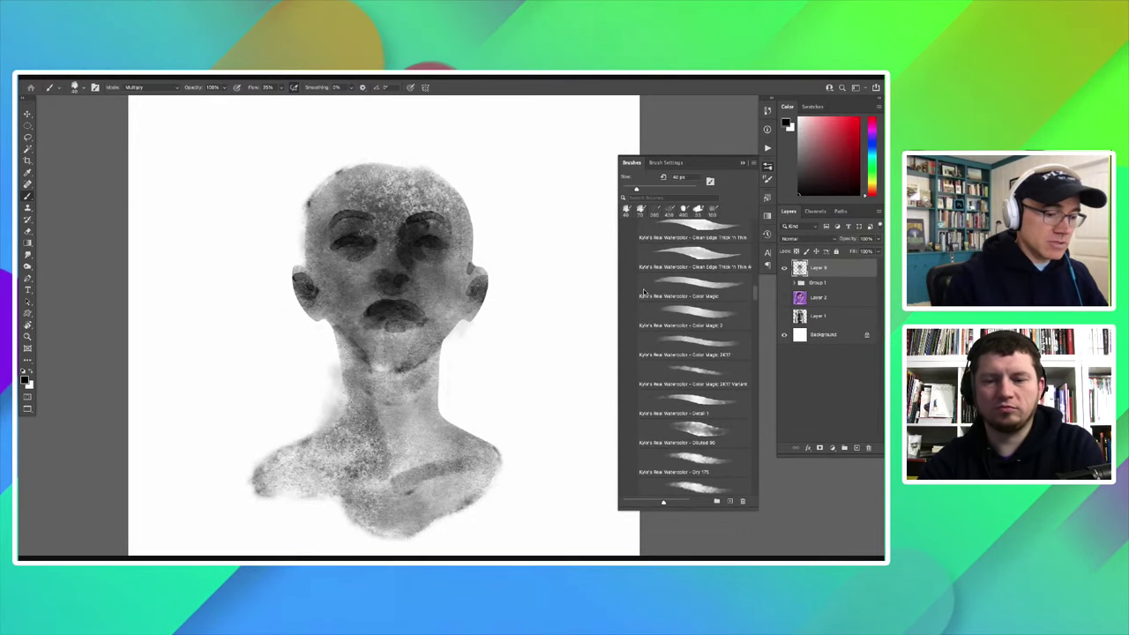
scroll(644, 291, "up", 2)
scroll(643, 287, "up", 2)
scroll(644, 285, "up", 1)
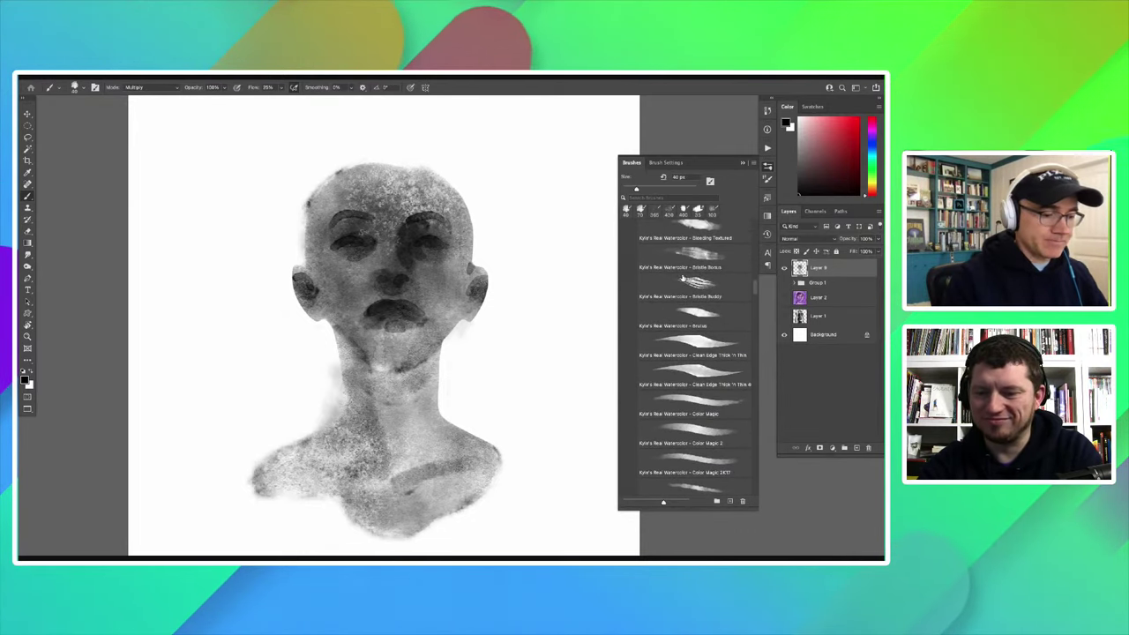
left_click(652, 286)
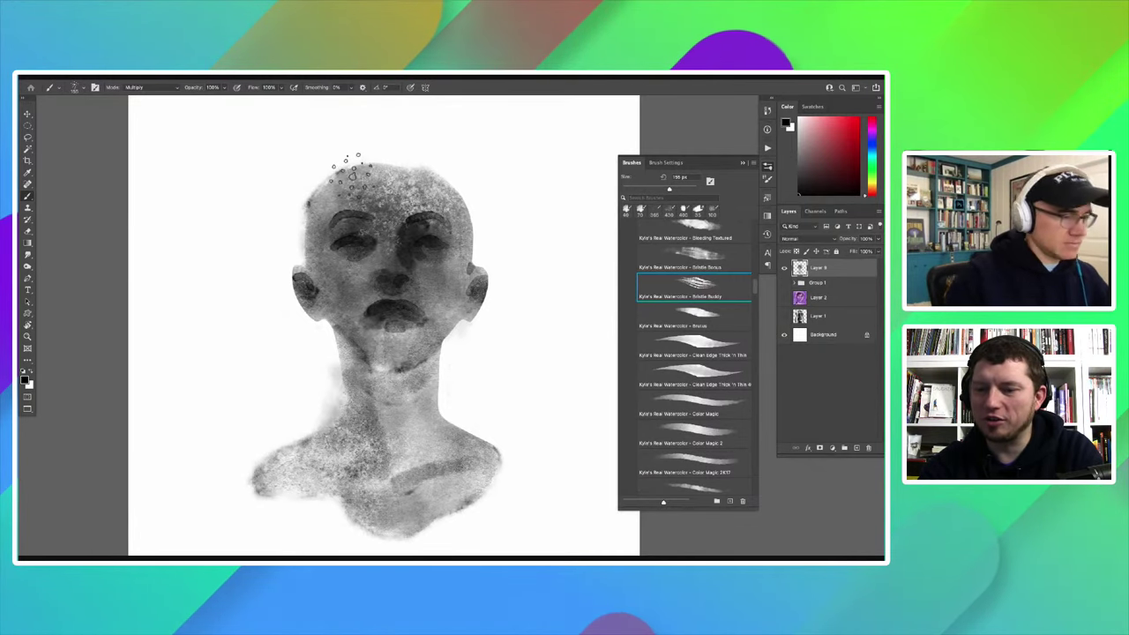
Step: Paint dark Bristle Buddy hair strands down the left side of the head
mouse_move(354, 169)
left_mouse_down()
mouse_move(310, 256)
mouse_move(325, 424)
left_mouse_up()
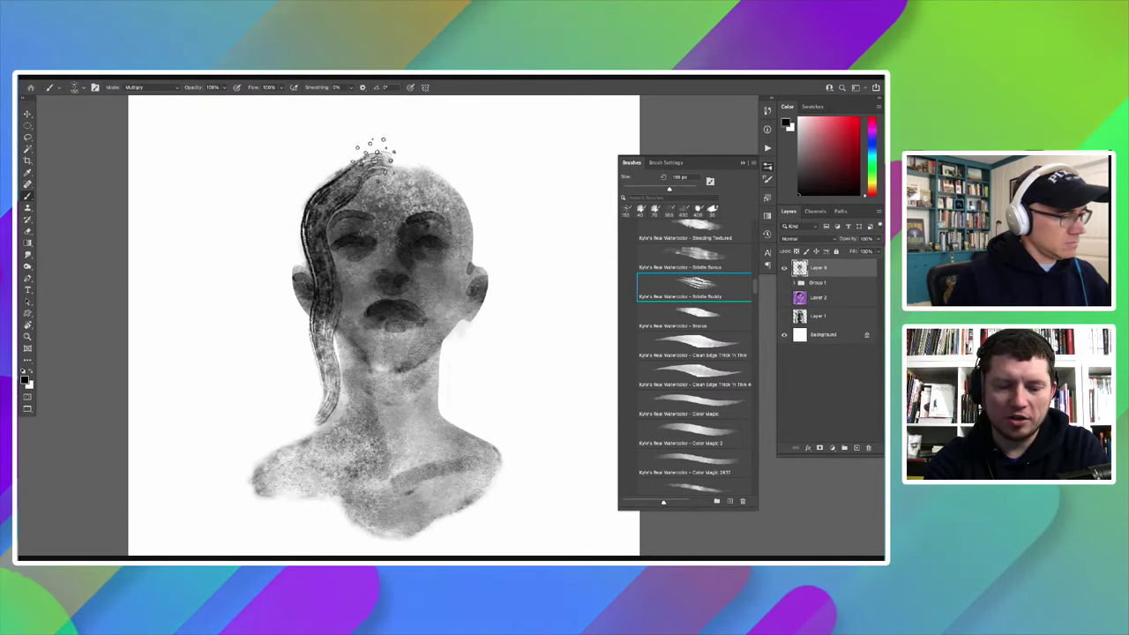
left_click_drag(335, 163, 289, 216)
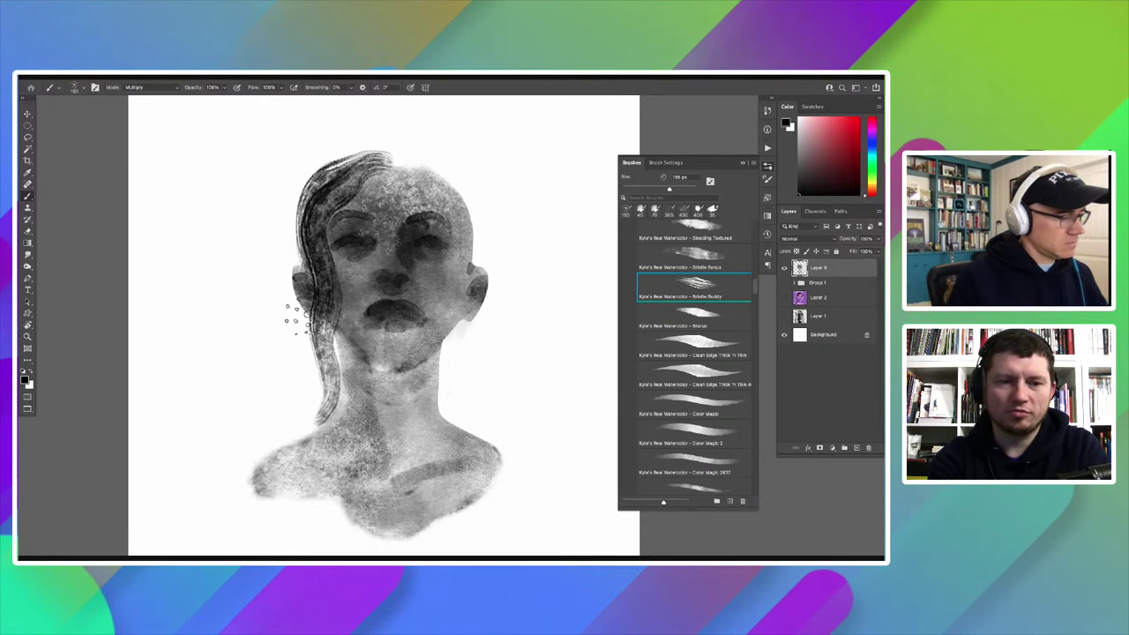
mouse_move(295, 317)
left_mouse_down()
mouse_move(301, 381)
mouse_move(335, 414)
left_mouse_up()
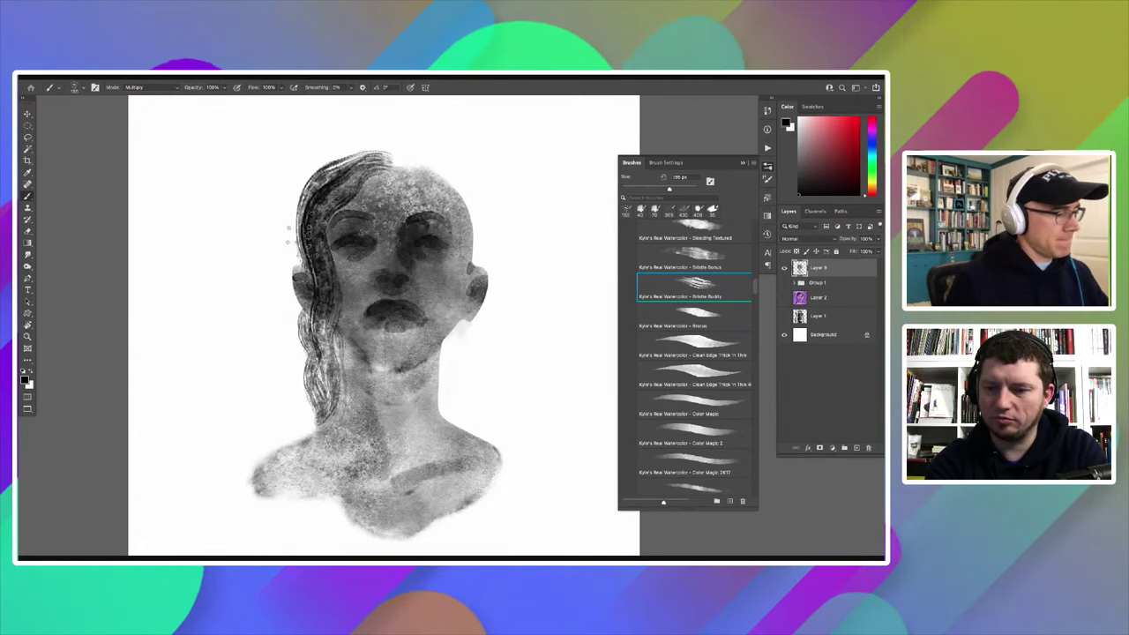
mouse_move(304, 225)
left_mouse_down()
mouse_move(273, 310)
mouse_move(305, 374)
mouse_move(313, 432)
left_mouse_up()
left_click_drag(298, 344, 317, 432)
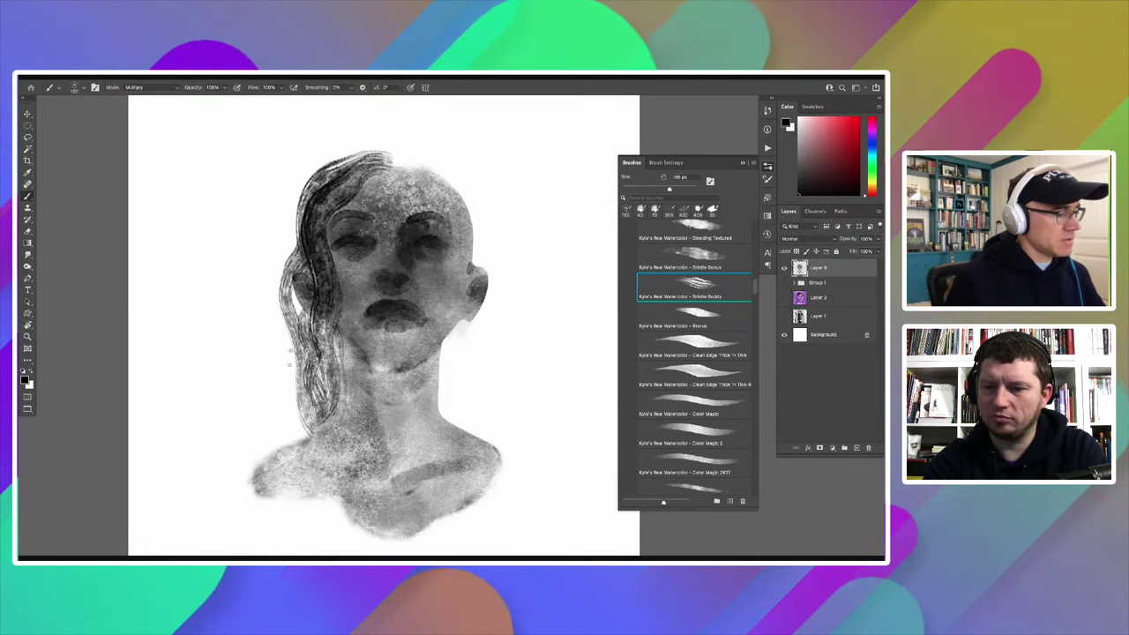
left_click_drag(291, 298, 308, 410)
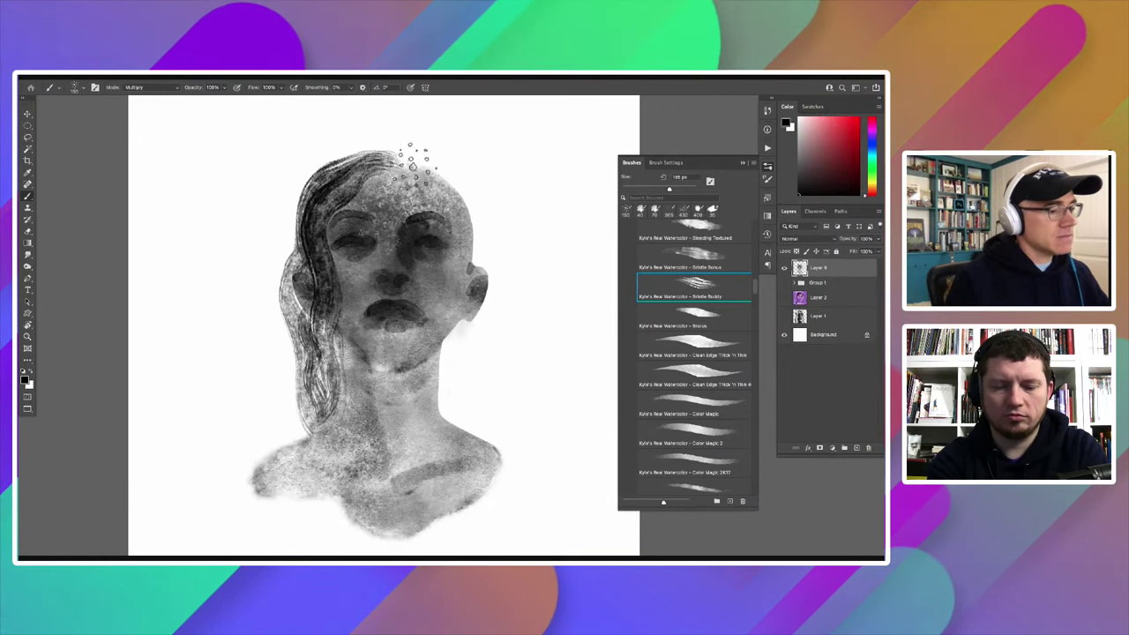
Step: Paint strands down the right side past the jaw and across the top of the head
mouse_move(410, 163)
left_mouse_down()
mouse_move(454, 258)
mouse_move(461, 421)
left_mouse_up()
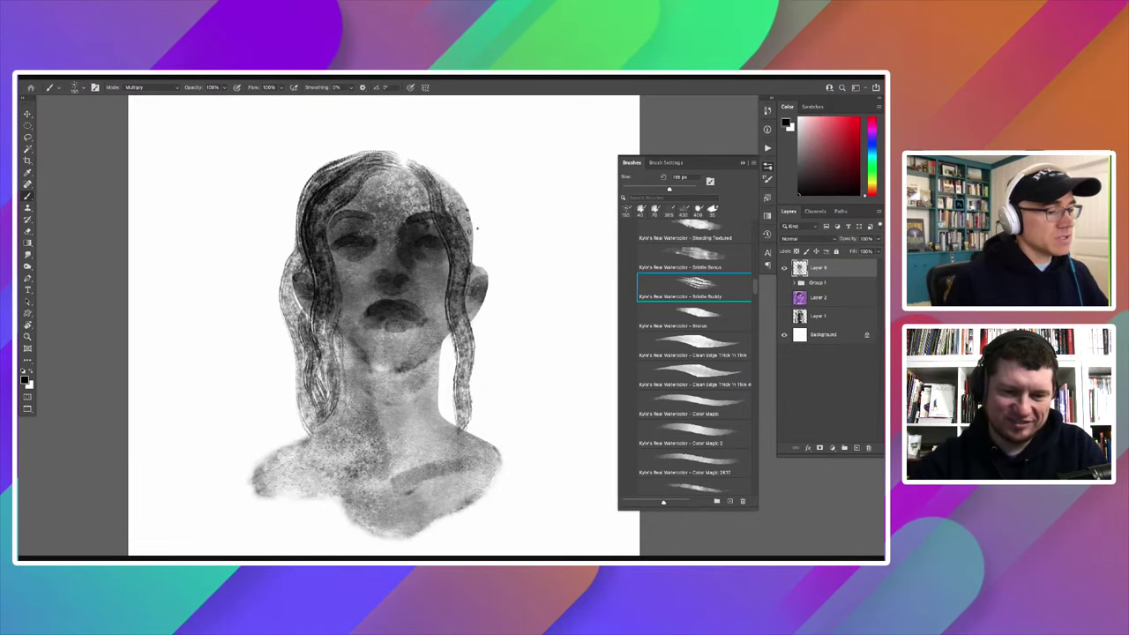
left_click_drag(401, 154, 475, 201)
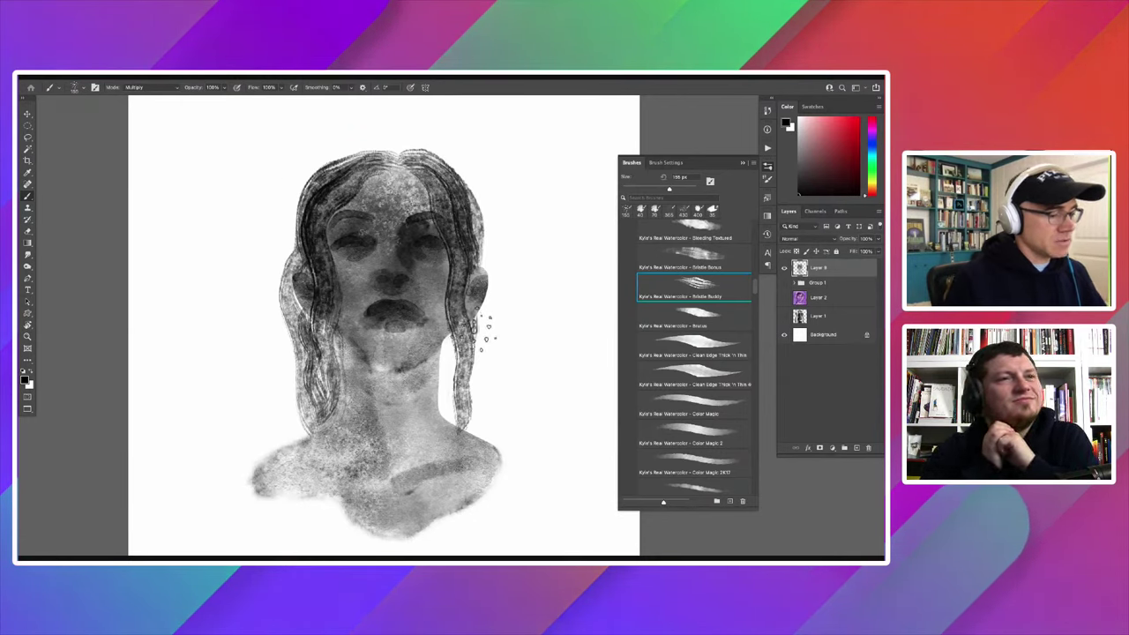
left_click_drag(488, 368, 499, 432)
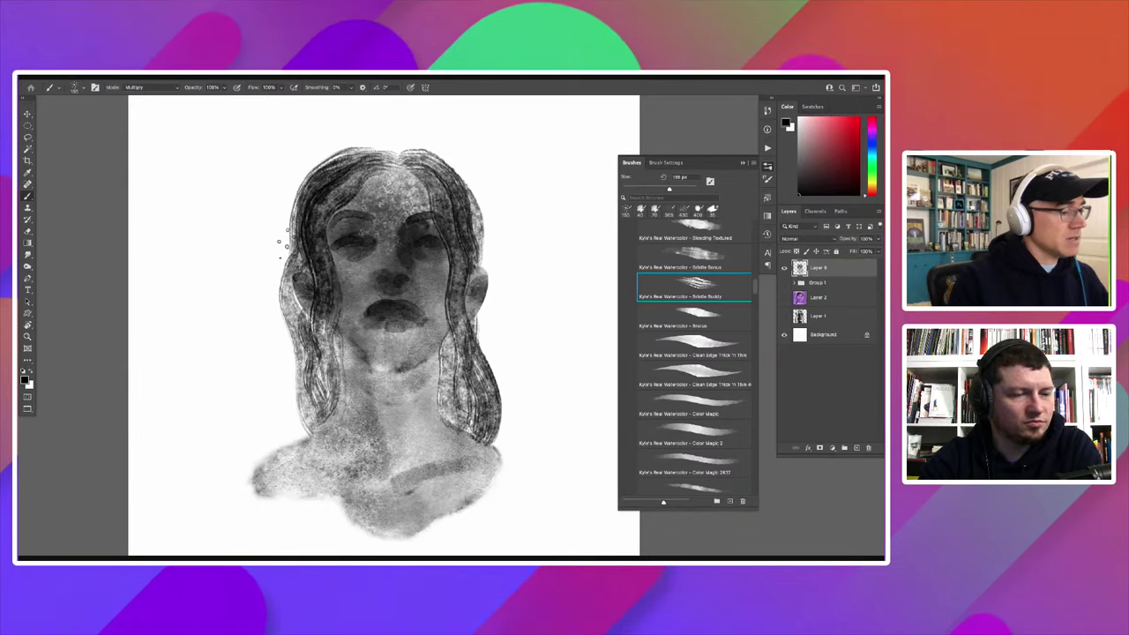
left_click_drag(344, 163, 402, 136)
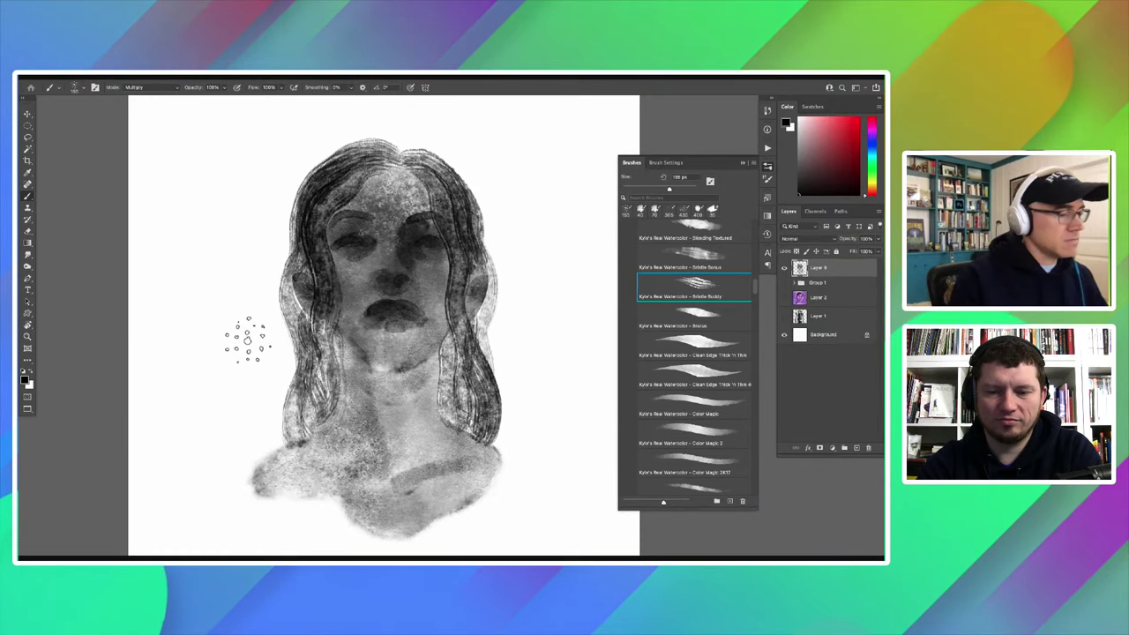
left_click_drag(282, 315, 271, 282)
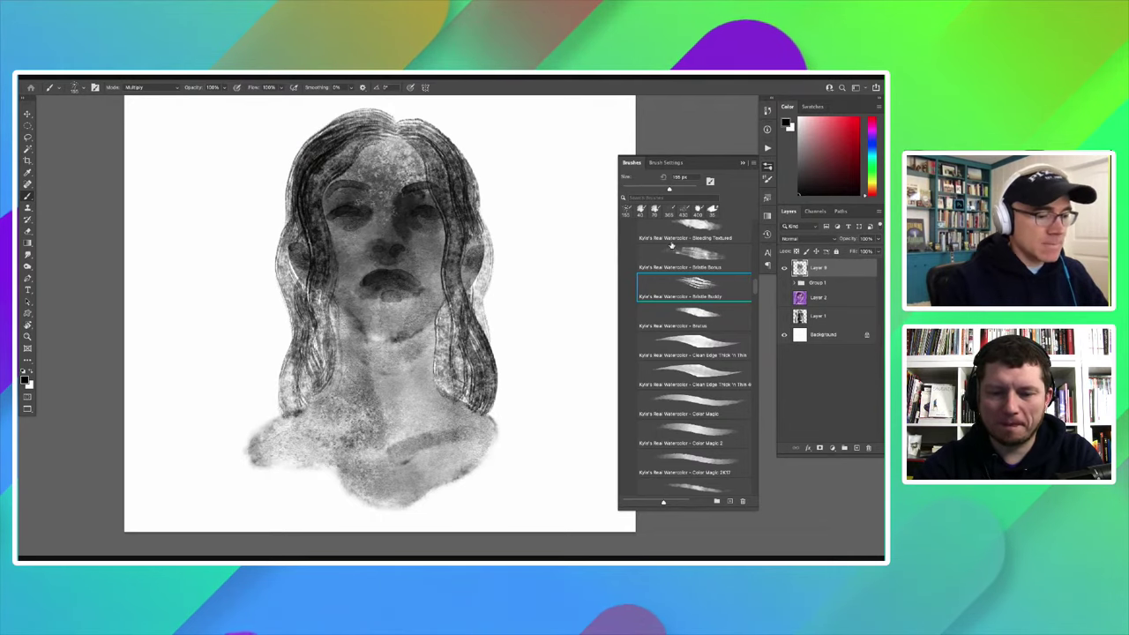
Step: Load Kyle's Real Watercolor Rough and Tumble Tilt brush from the Brushes list
scroll(692, 238, "up", 3)
scroll(688, 251, "up", 3)
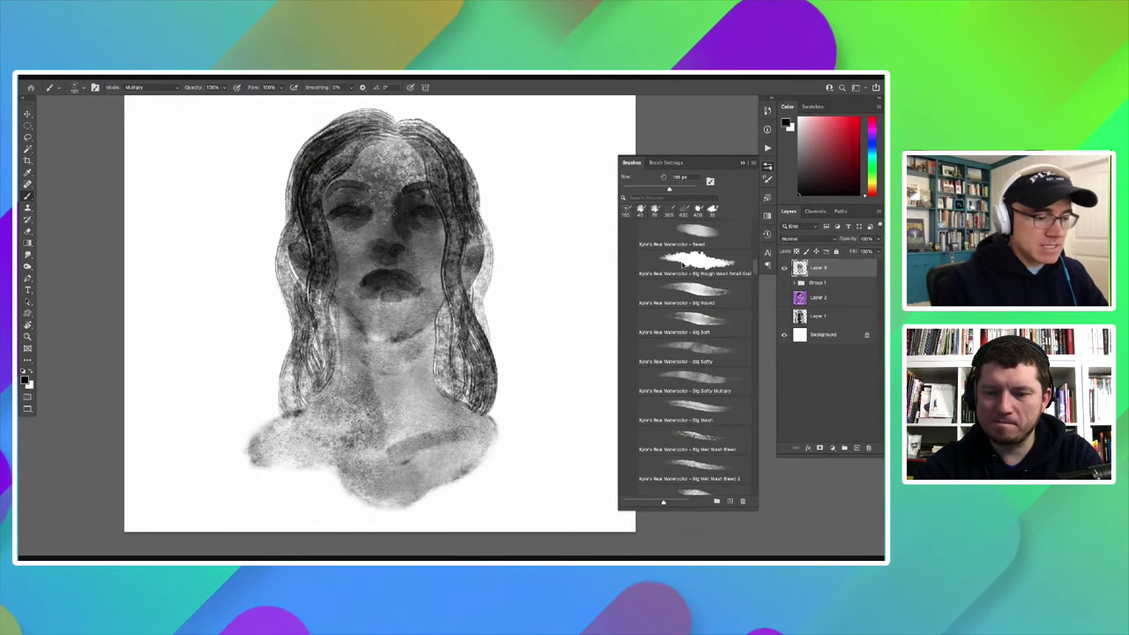
scroll(682, 263, "up", 3)
scroll(681, 263, "up", 1)
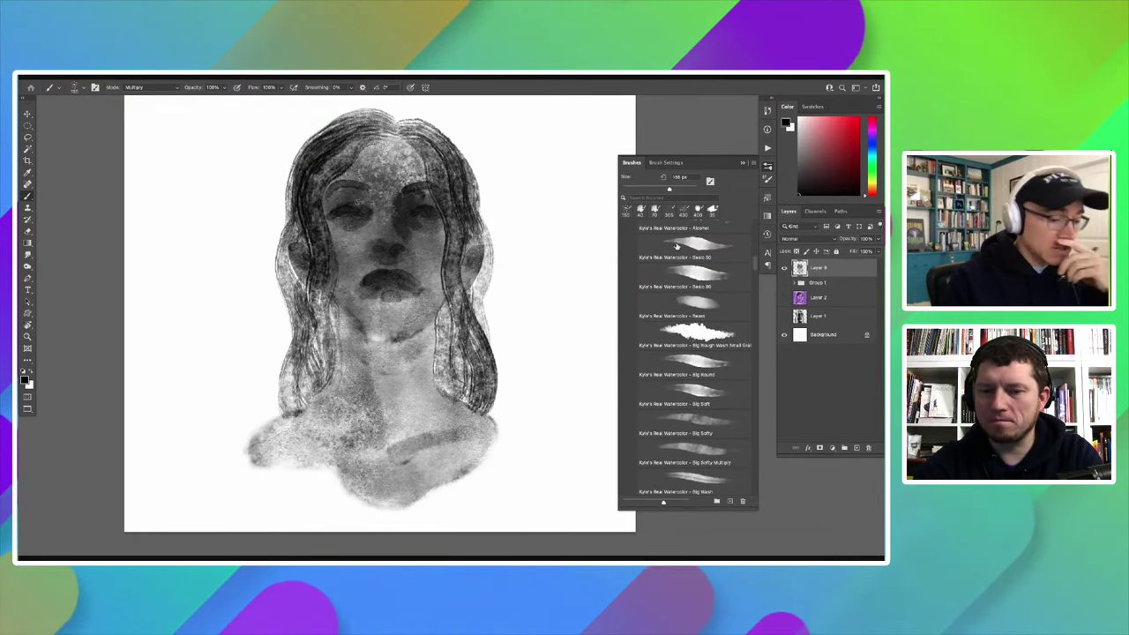
scroll(696, 256, "up", 2)
scroll(732, 254, "up", 1)
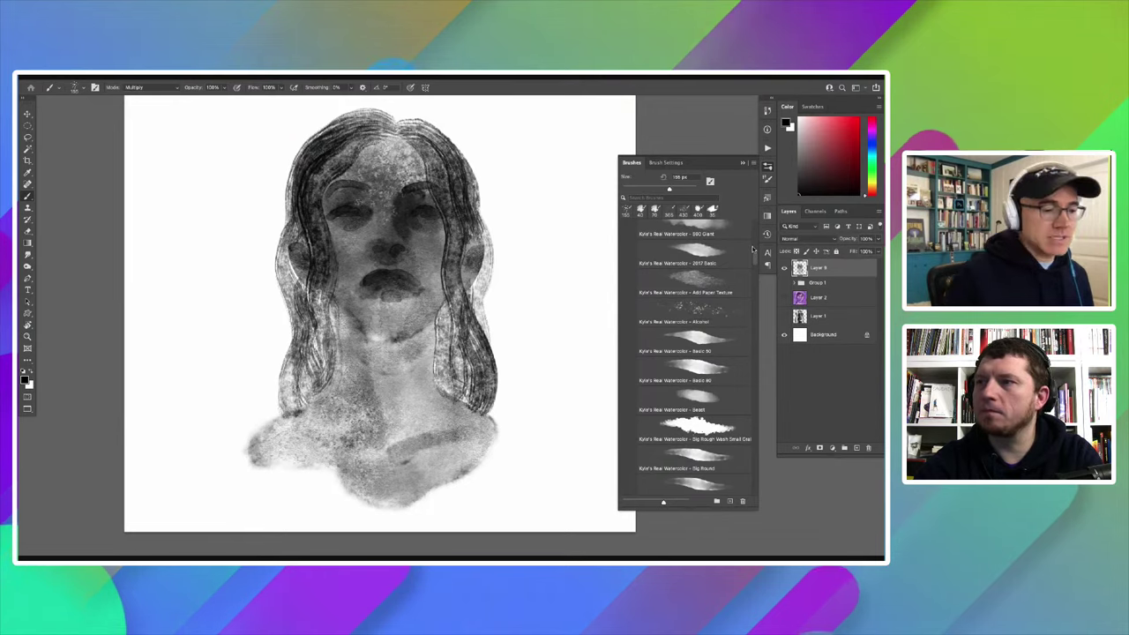
scroll(755, 256, "up", 1)
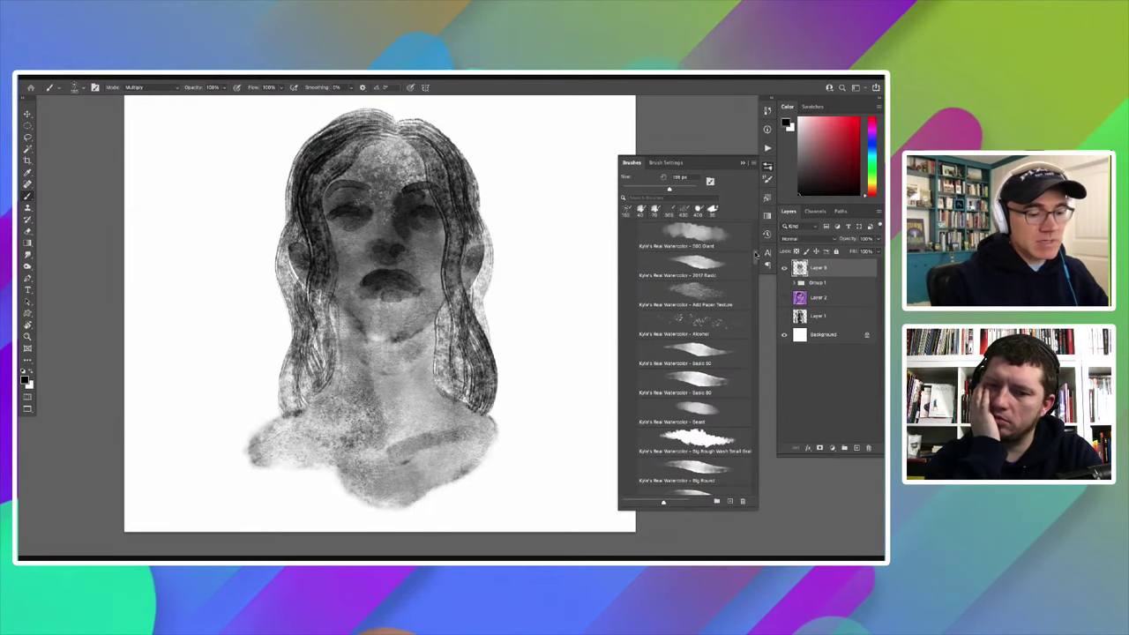
scroll(740, 250, "up", 1)
scroll(749, 252, "up", 1)
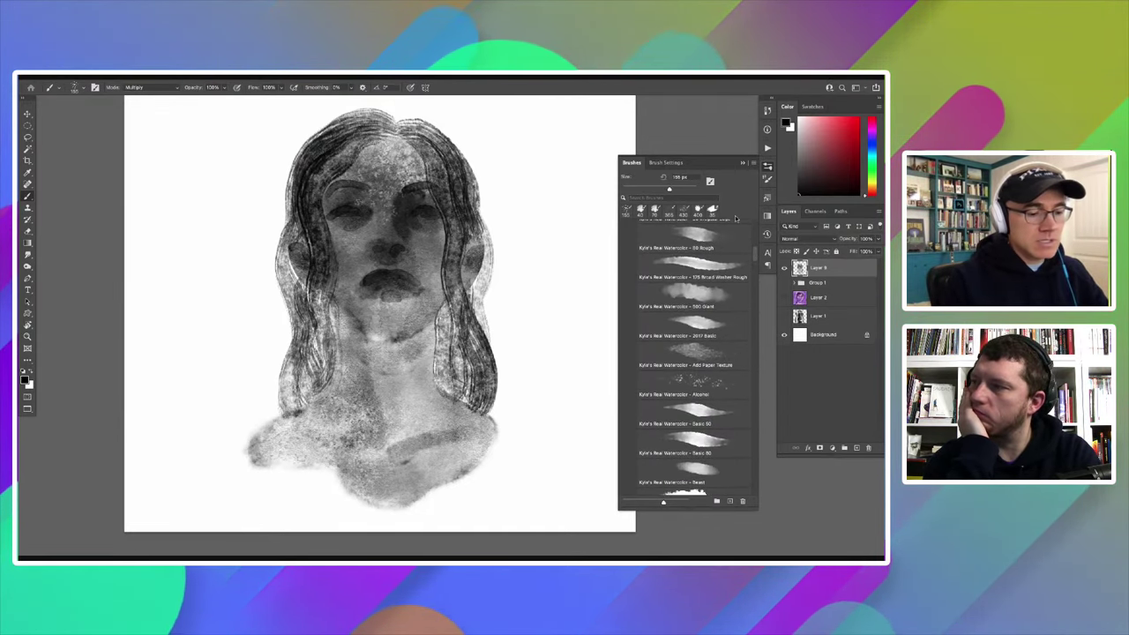
scroll(755, 251, "up", 3)
scroll(755, 251, "up", 3)
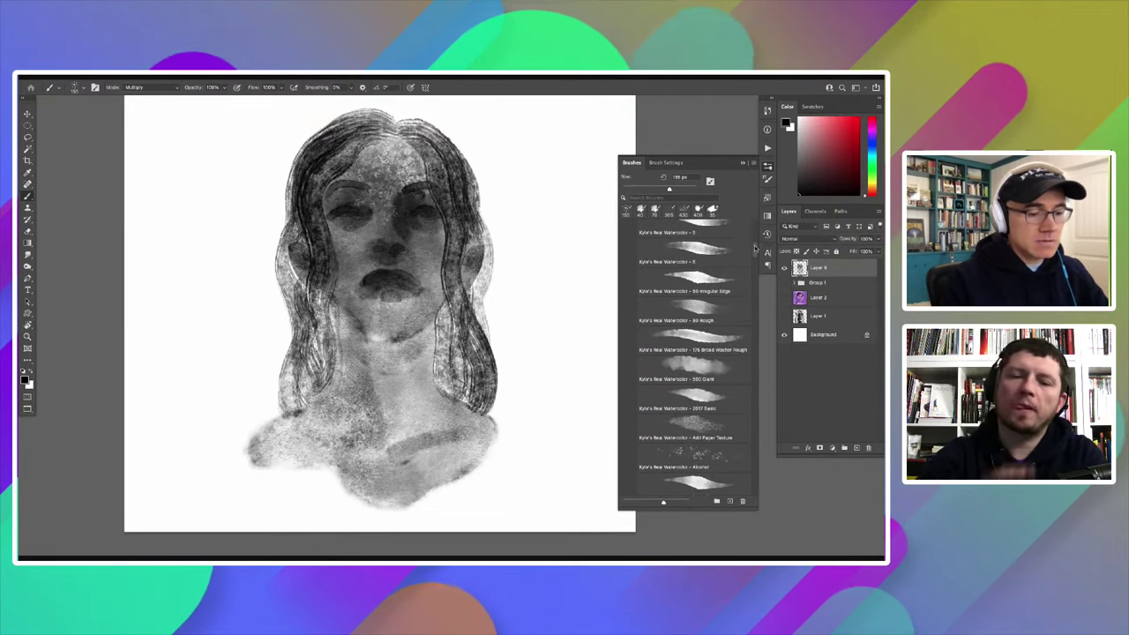
scroll(755, 251, "up", 3)
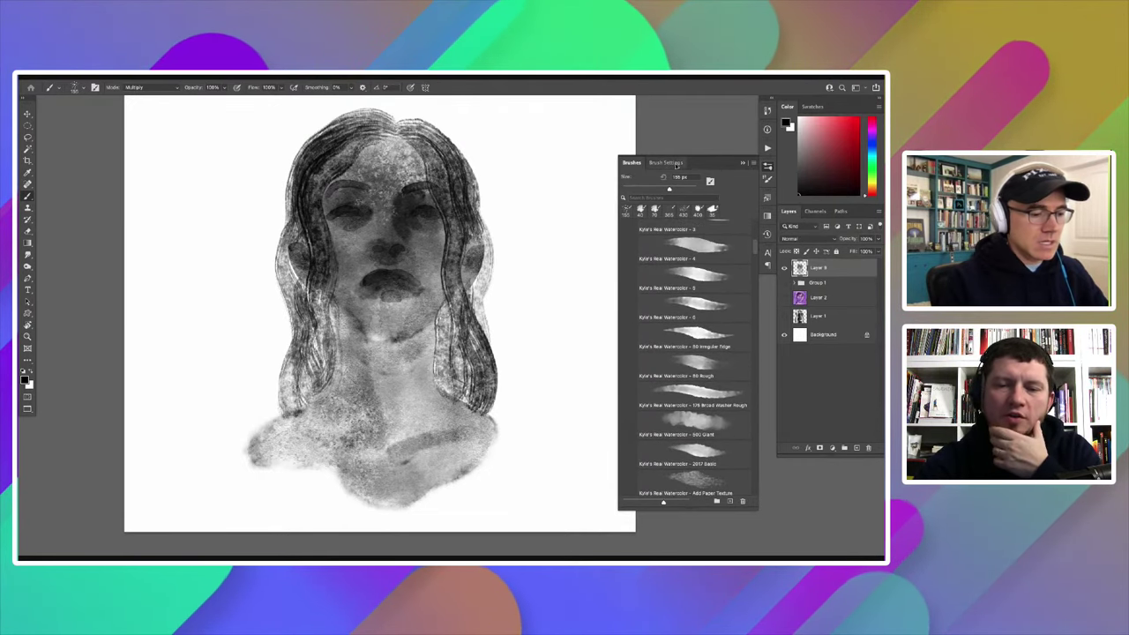
scroll(714, 236, "down", 5)
scroll(687, 291, "down", 5)
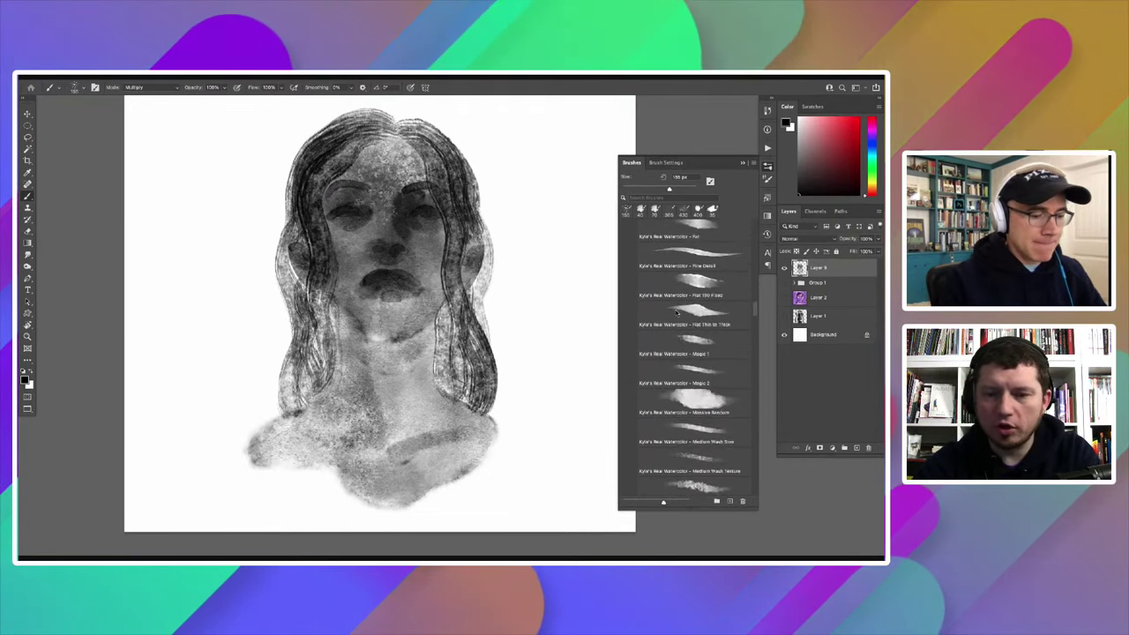
scroll(653, 335, "down", 5)
scroll(687, 309, "up", 2)
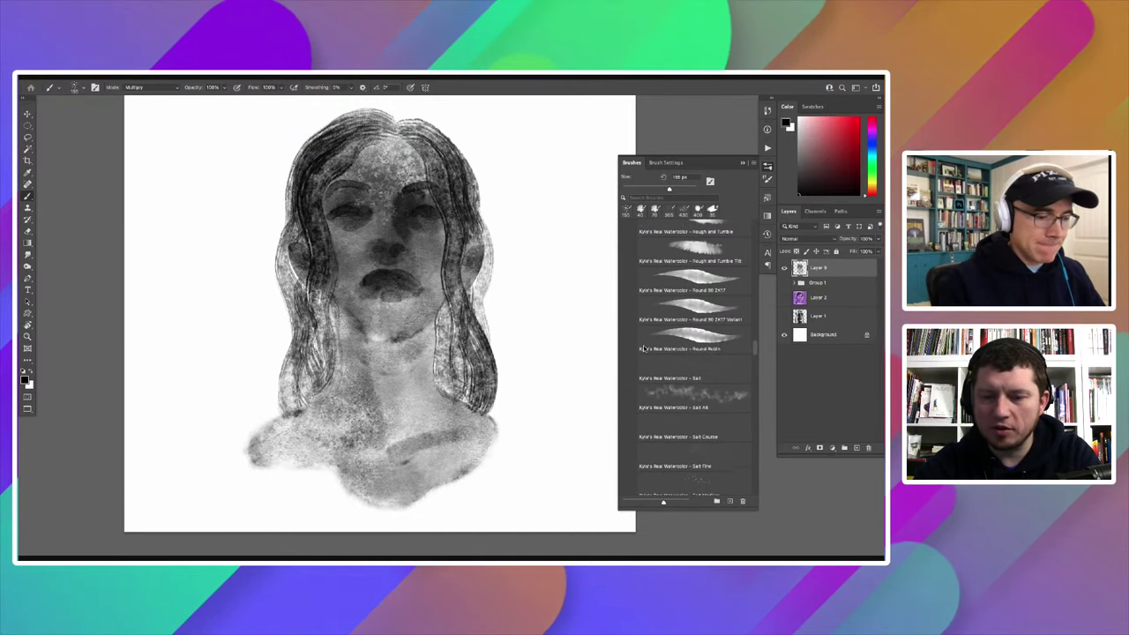
left_click(692, 254)
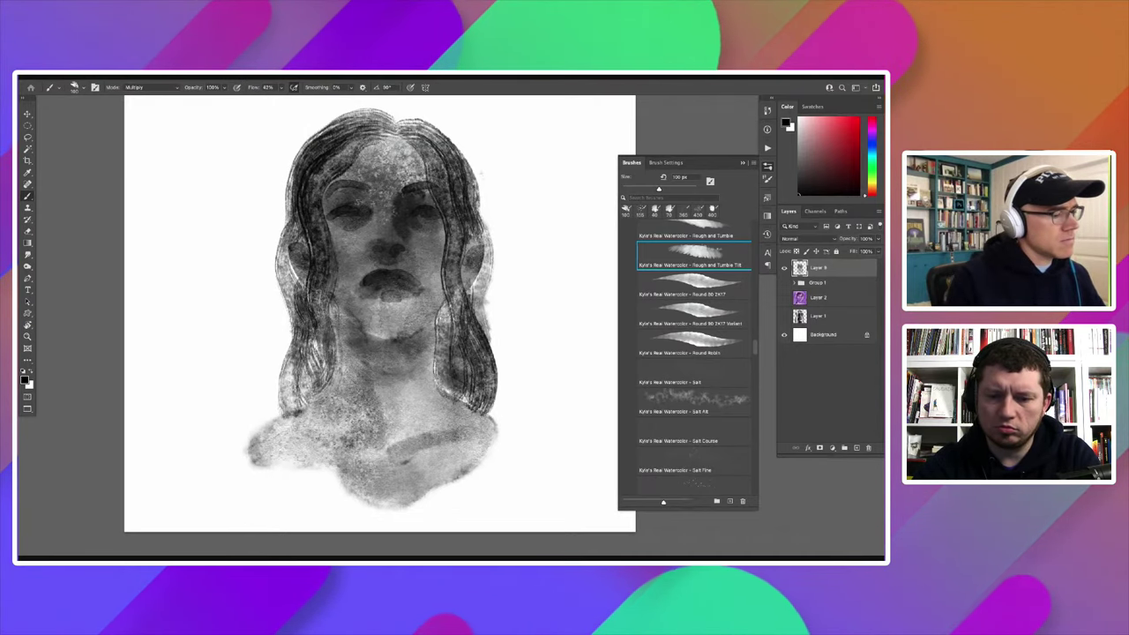
Step: Roughen the left, top and right hair strands, then zoom out and nudge the painting up
left_click_drag(291, 405, 291, 225)
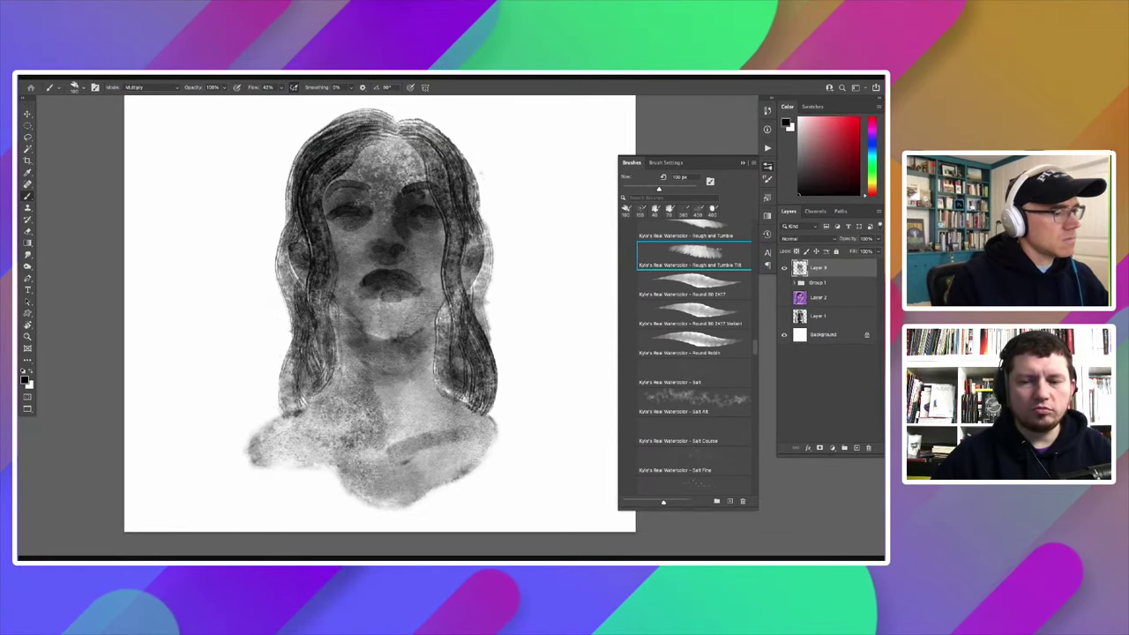
left_click_drag(409, 133, 312, 175)
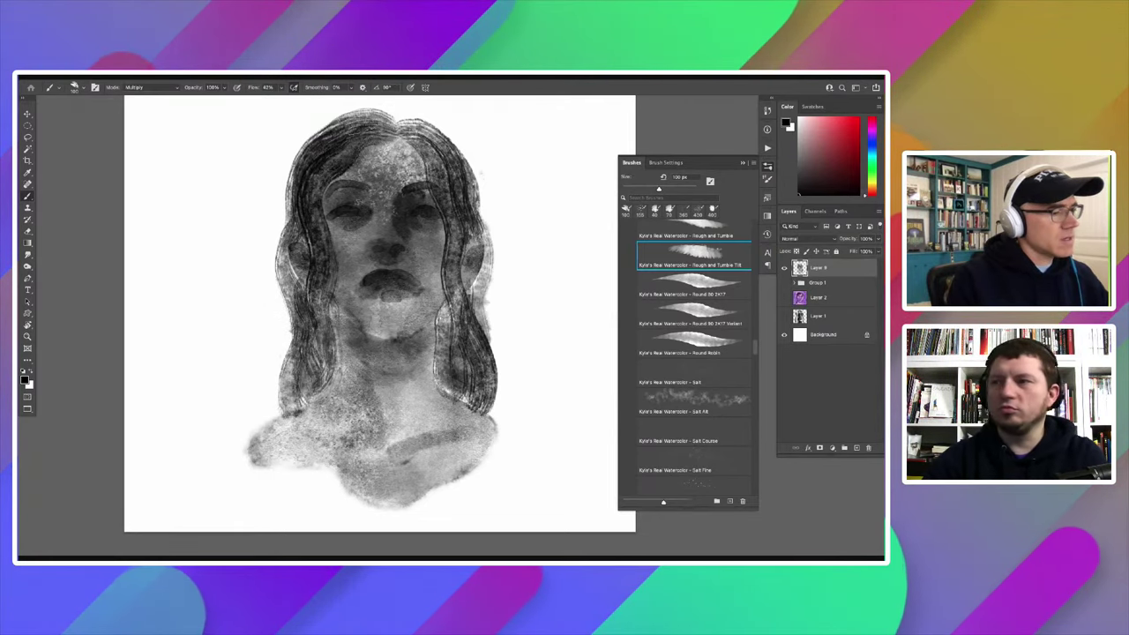
mouse_move(423, 115)
left_mouse_down()
mouse_move(402, 132)
mouse_move(432, 150)
left_mouse_up()
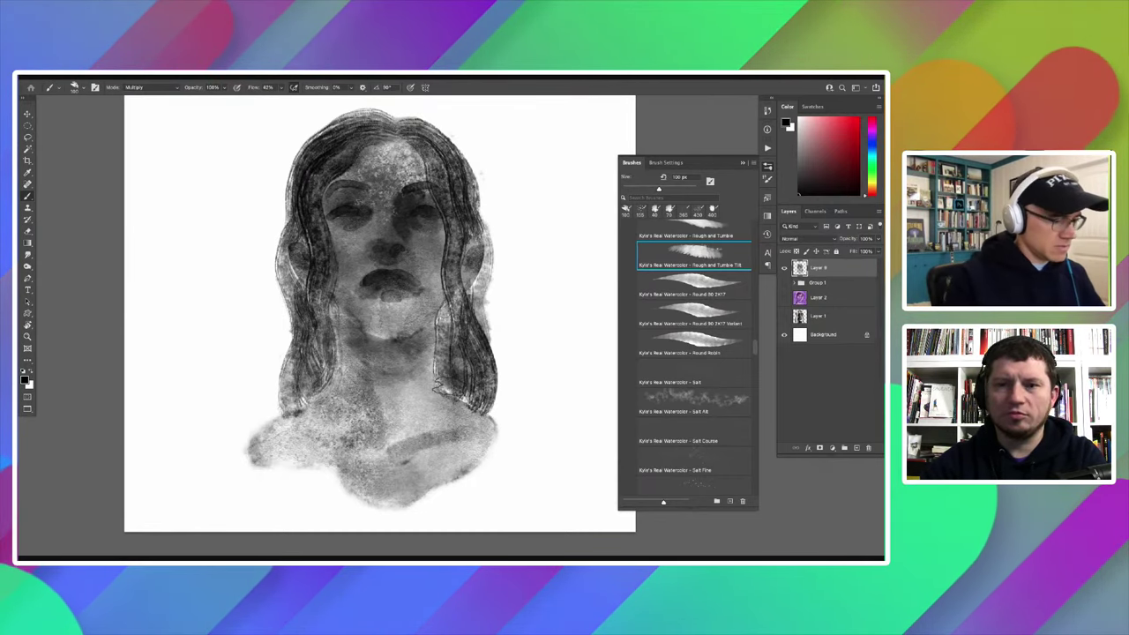
left_click_drag(476, 255, 496, 407)
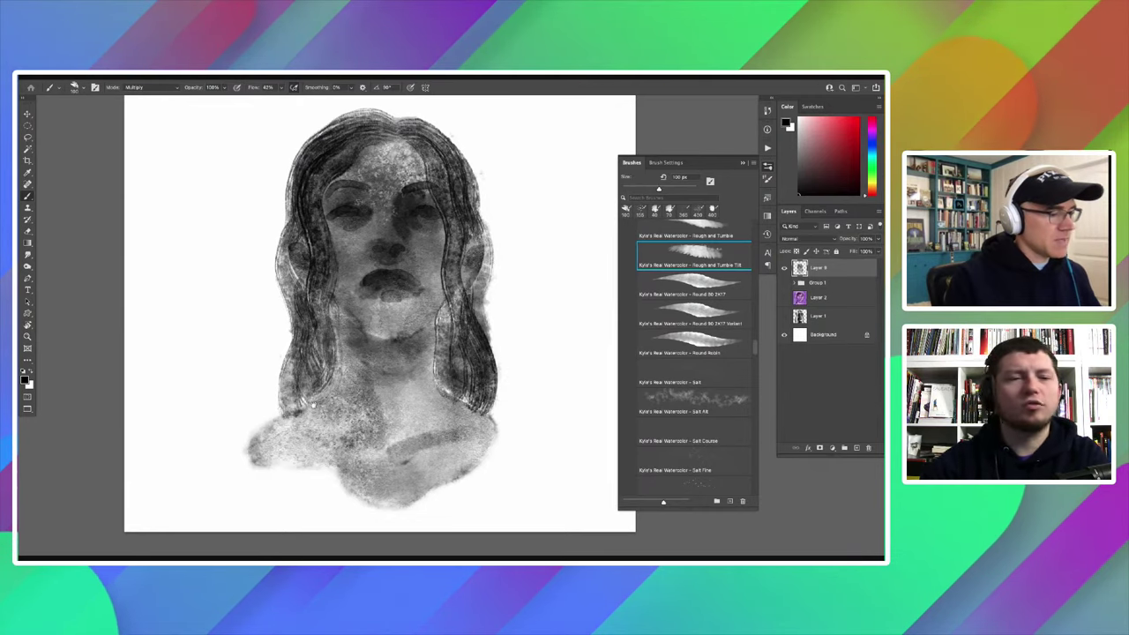
key("ctrl+minus")
left_click_drag(366, 297, 365, 268)
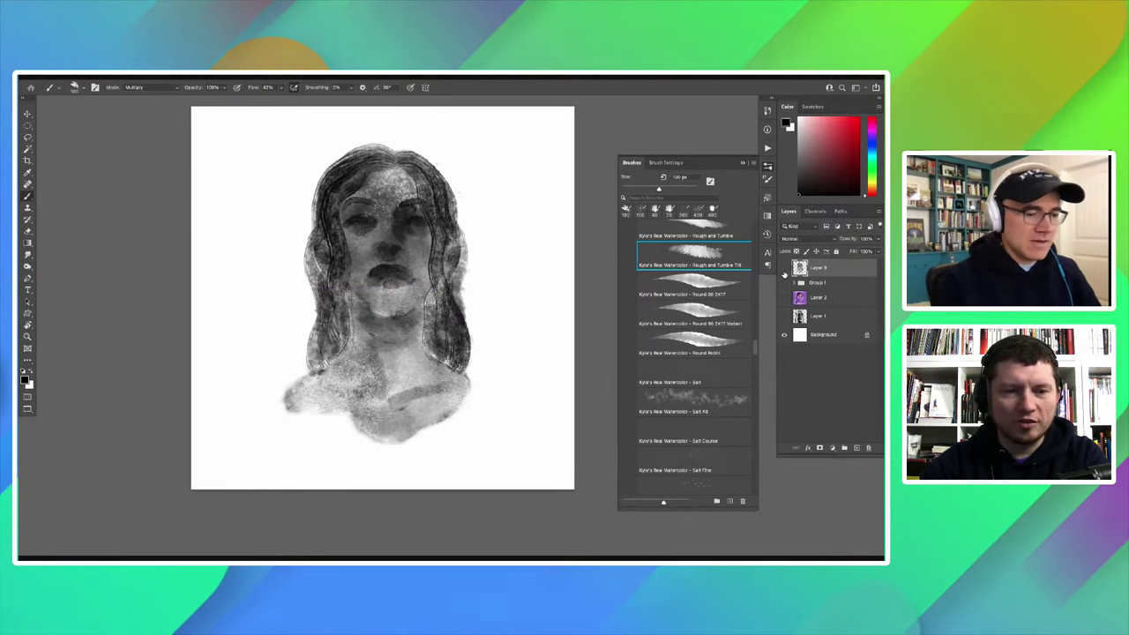
left_click(783, 283)
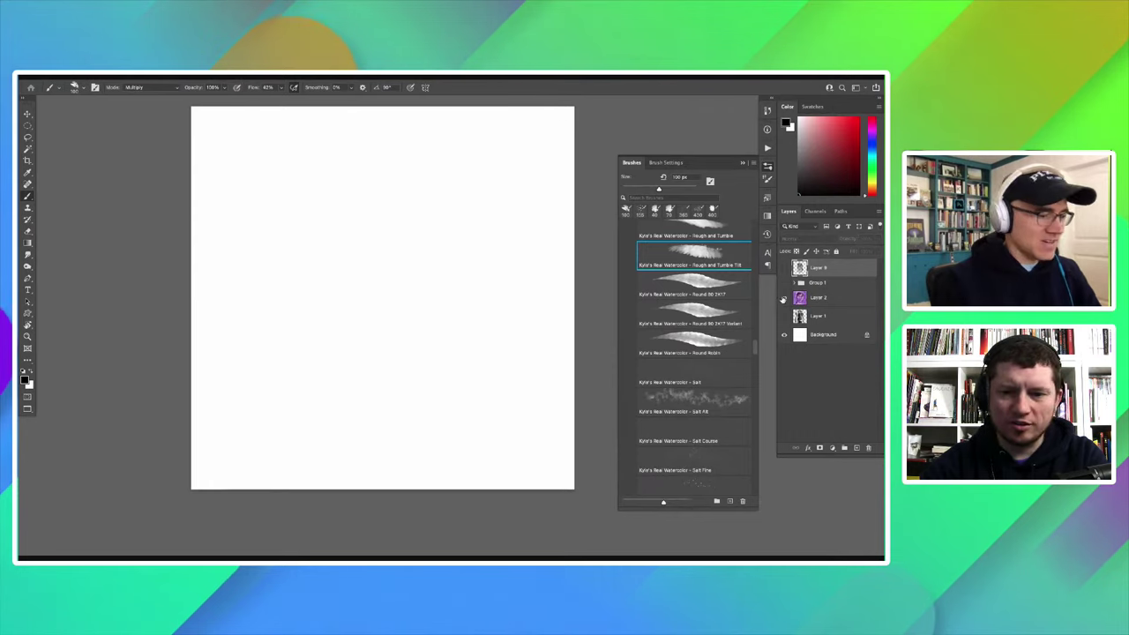
left_click(783, 317)
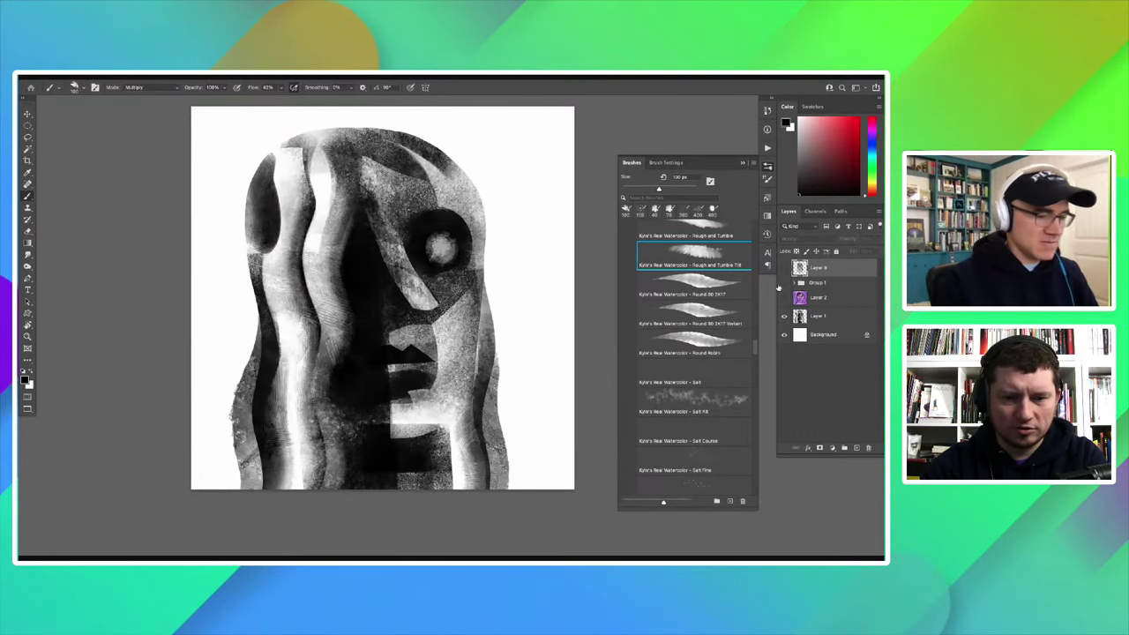
left_click(783, 317)
left_click(783, 297)
left_click(783, 297)
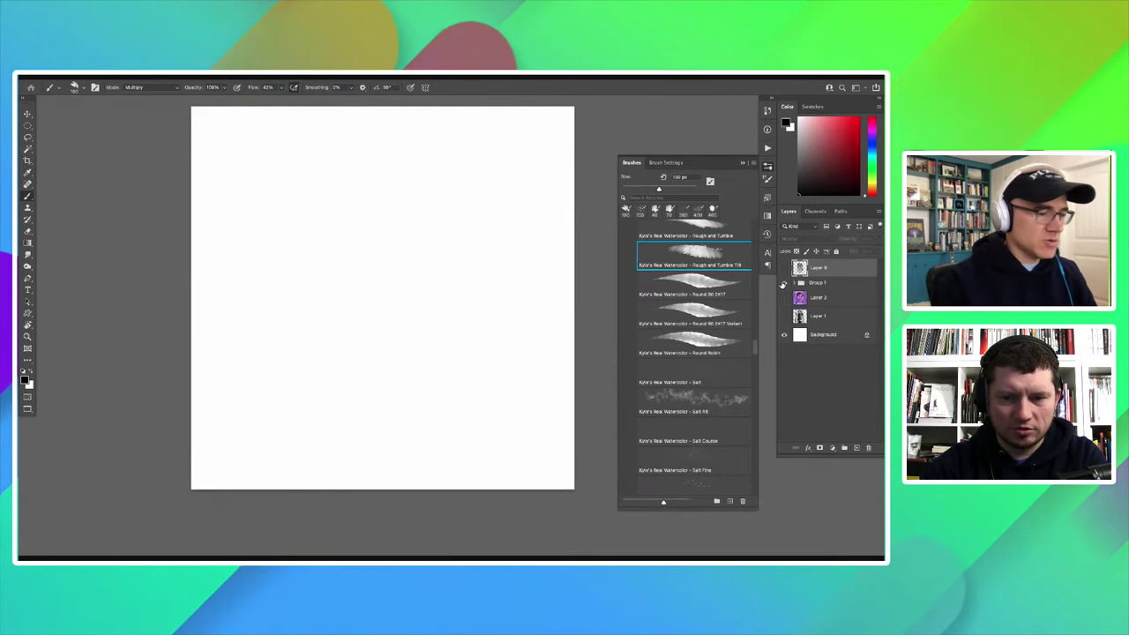
left_click(784, 268)
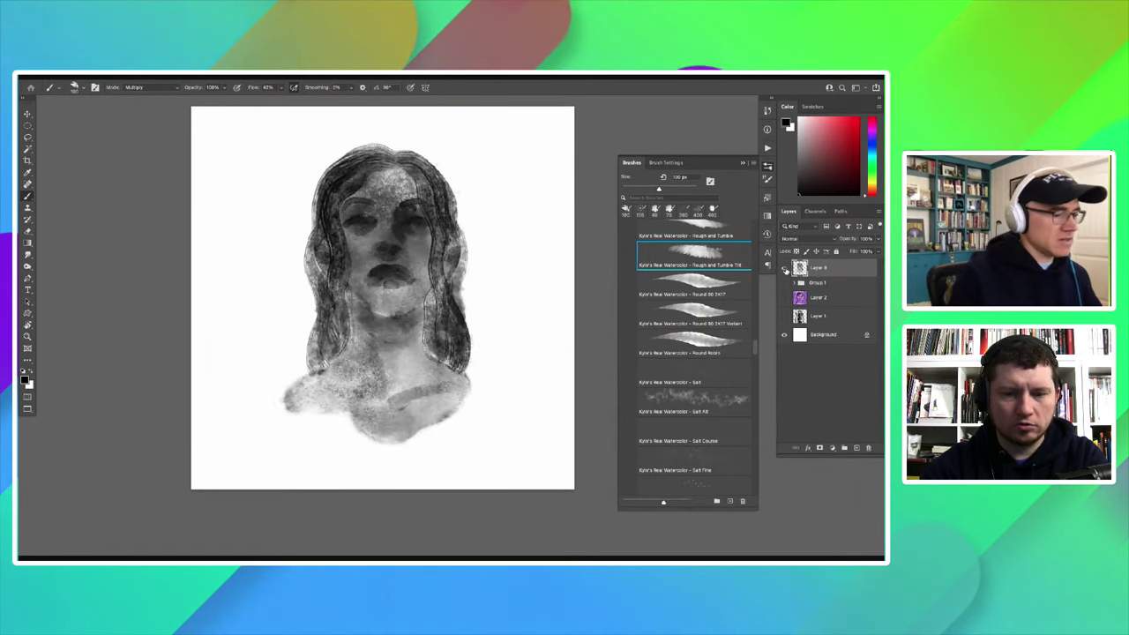
left_click_drag(263, 364, 273, 355)
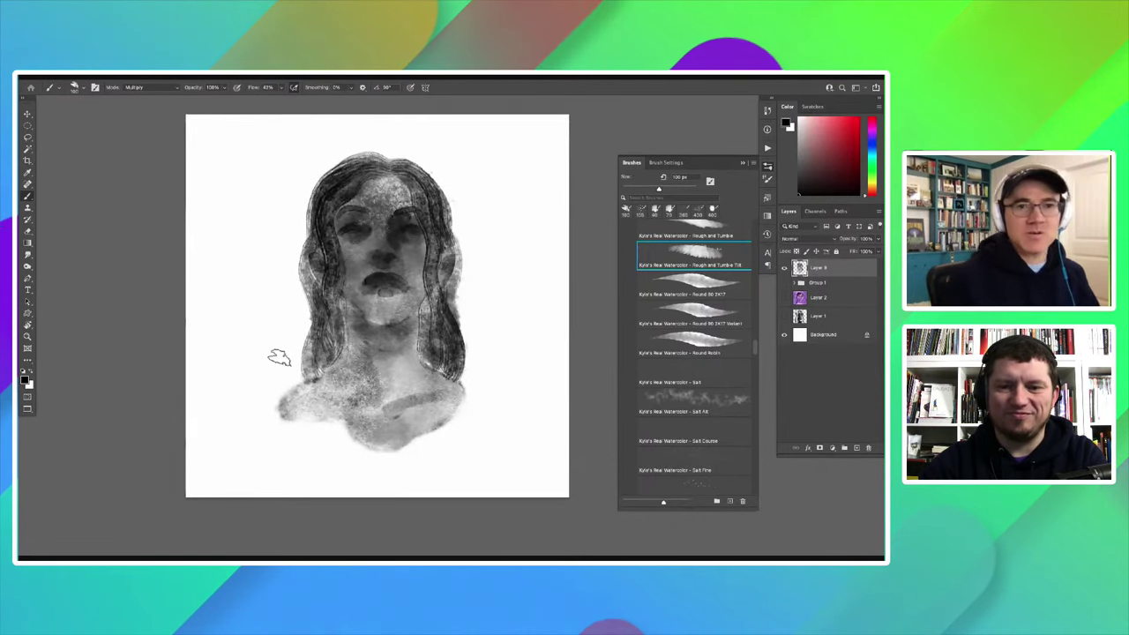